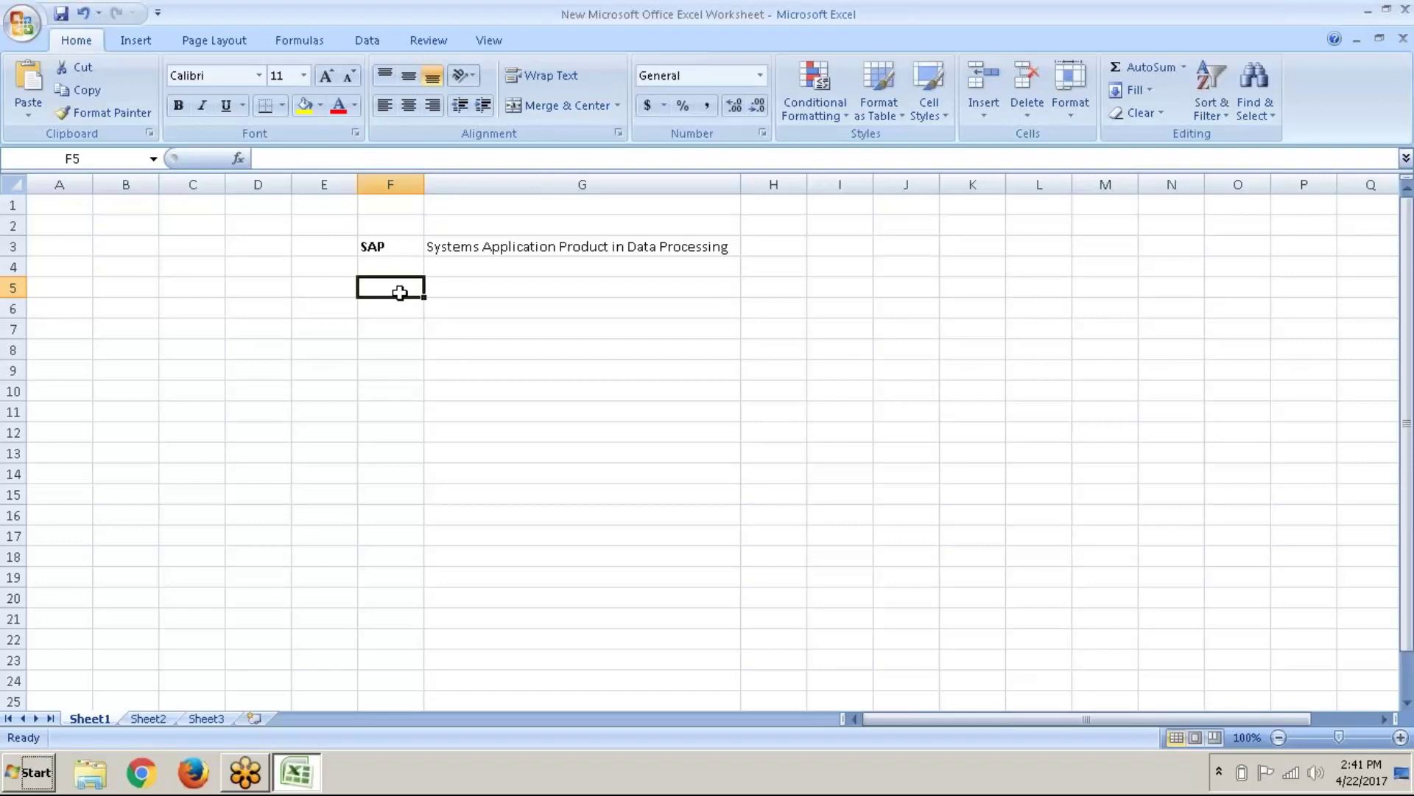
Step: Enter ERP in cell F5 with its full form, Enterprise Resource Planning, beside it in G5
text(ERP)
key(Tab)
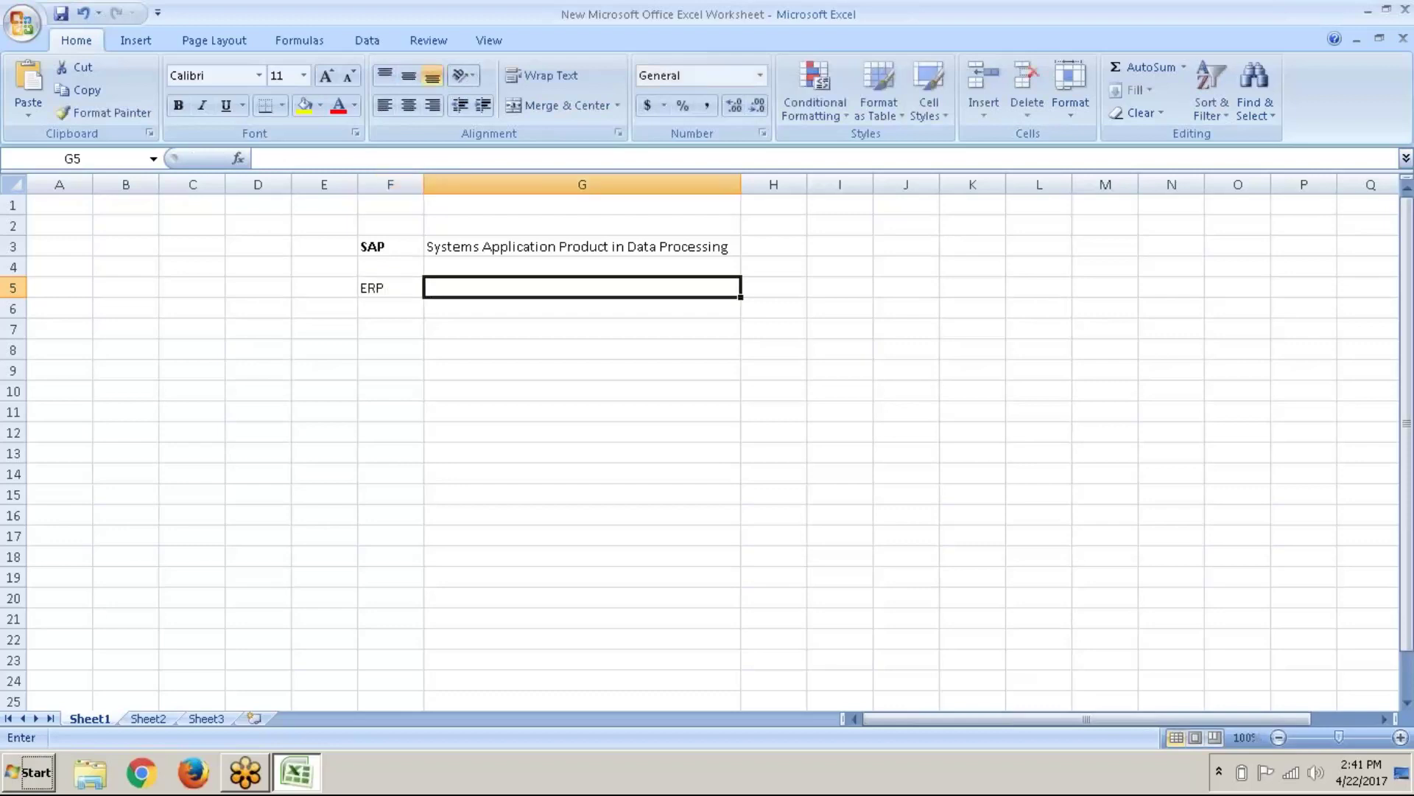
text(Ent)
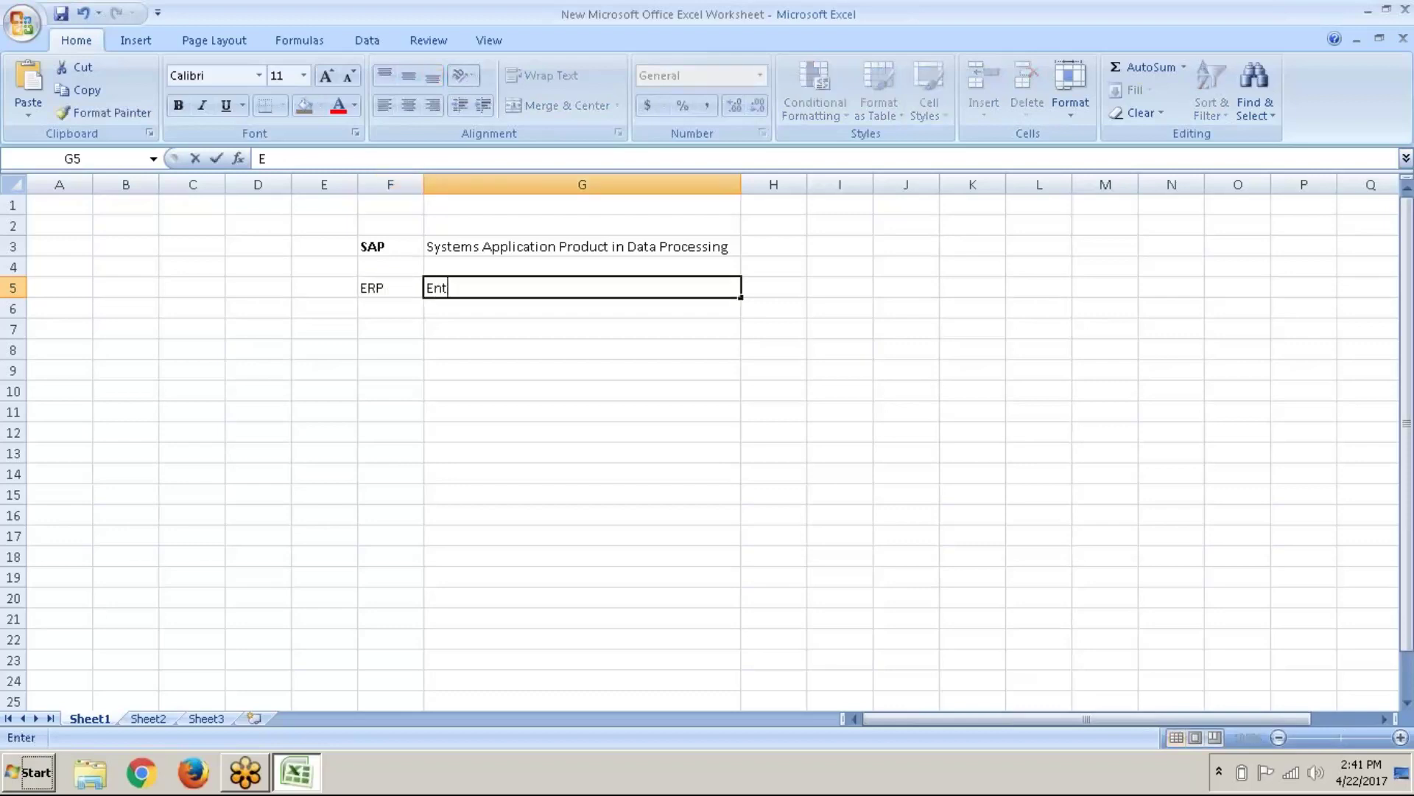
text(erprise)
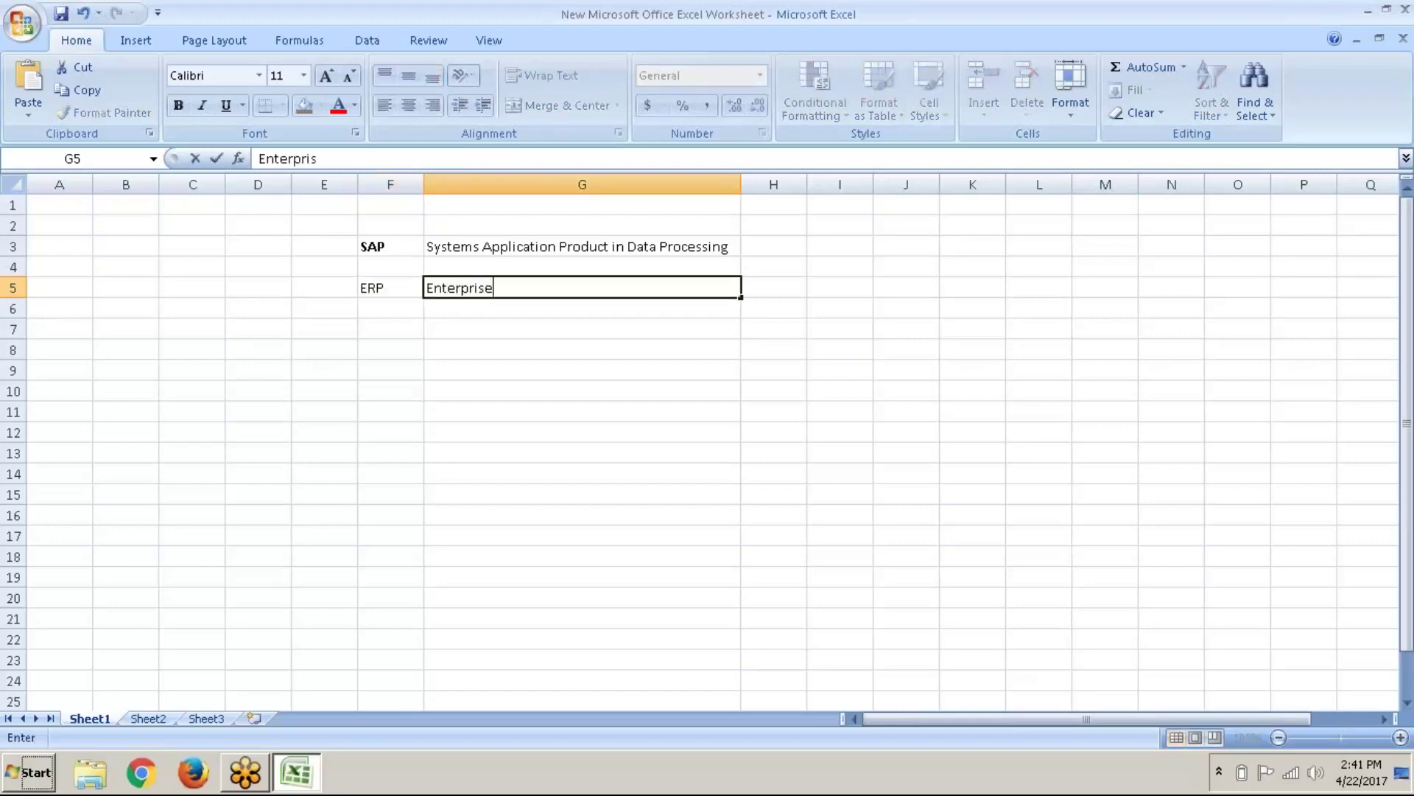
text( Resource Plann)
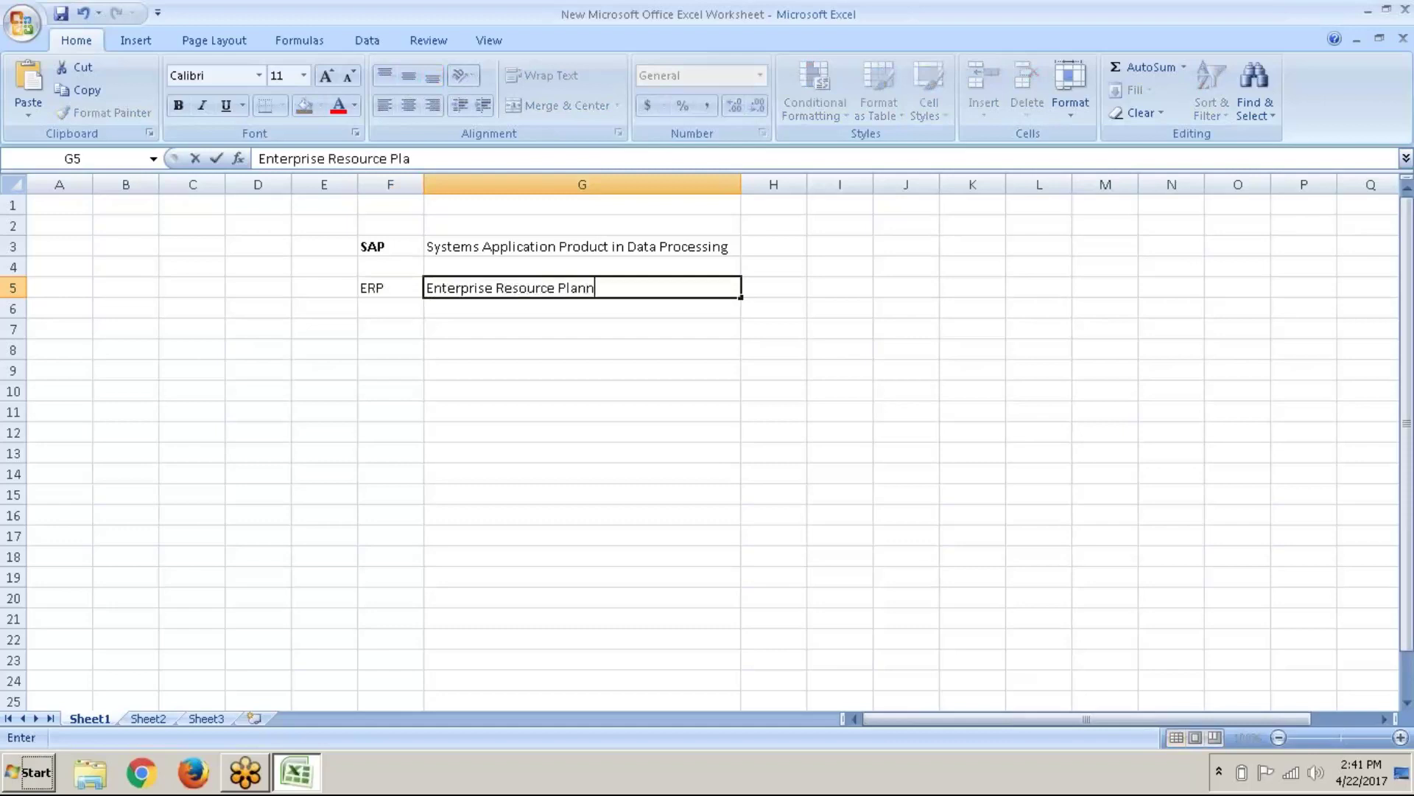
text(ing)
key(Return)
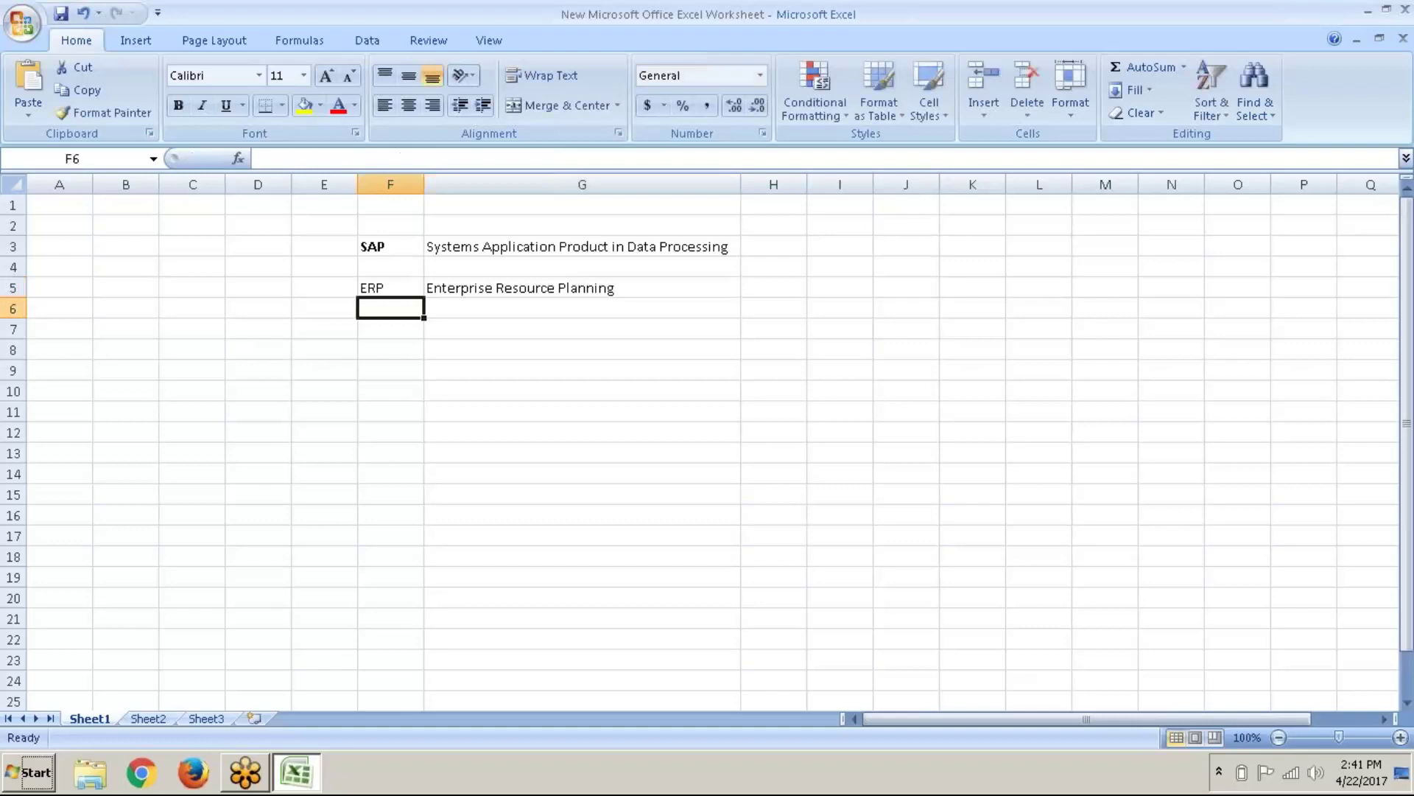
click(440, 298)
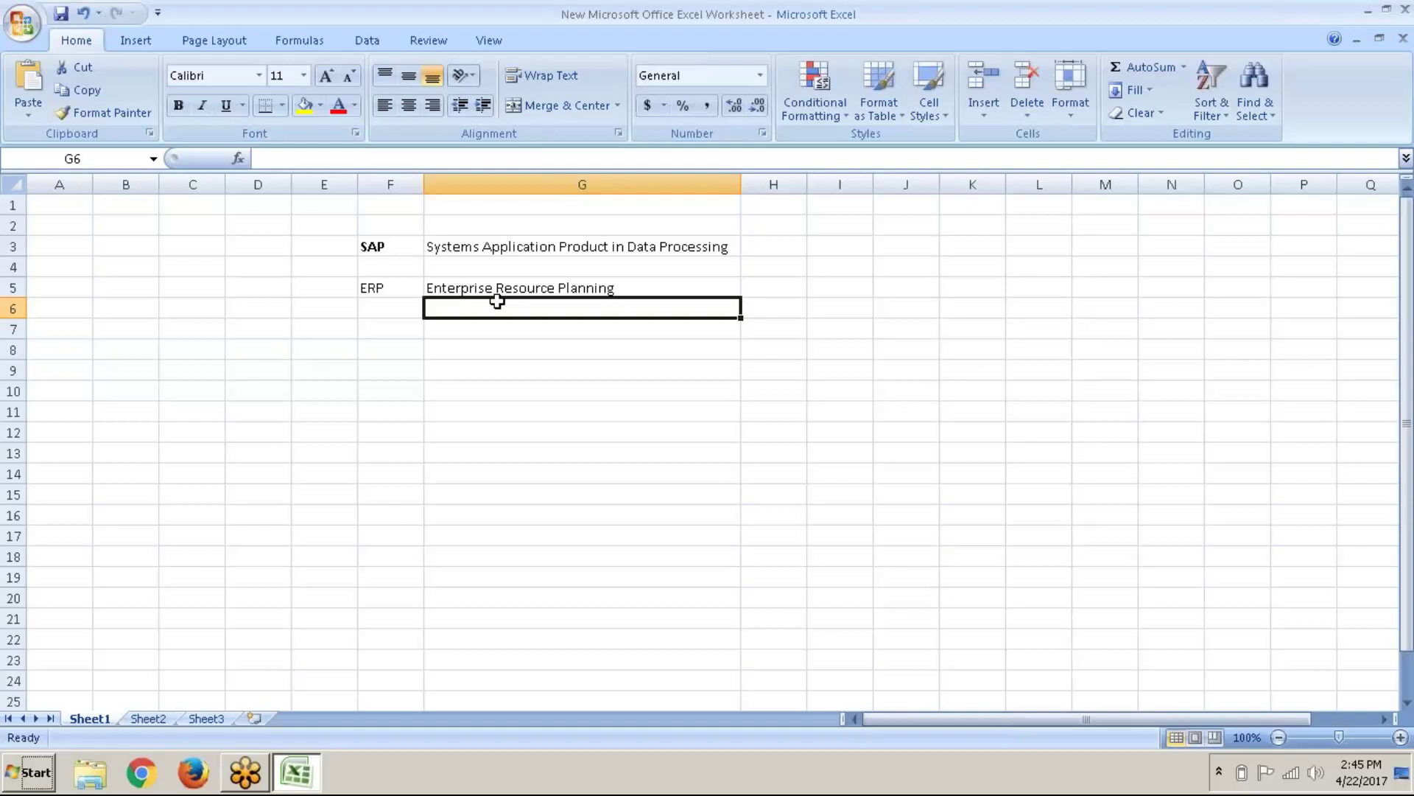
click(1085, 37)
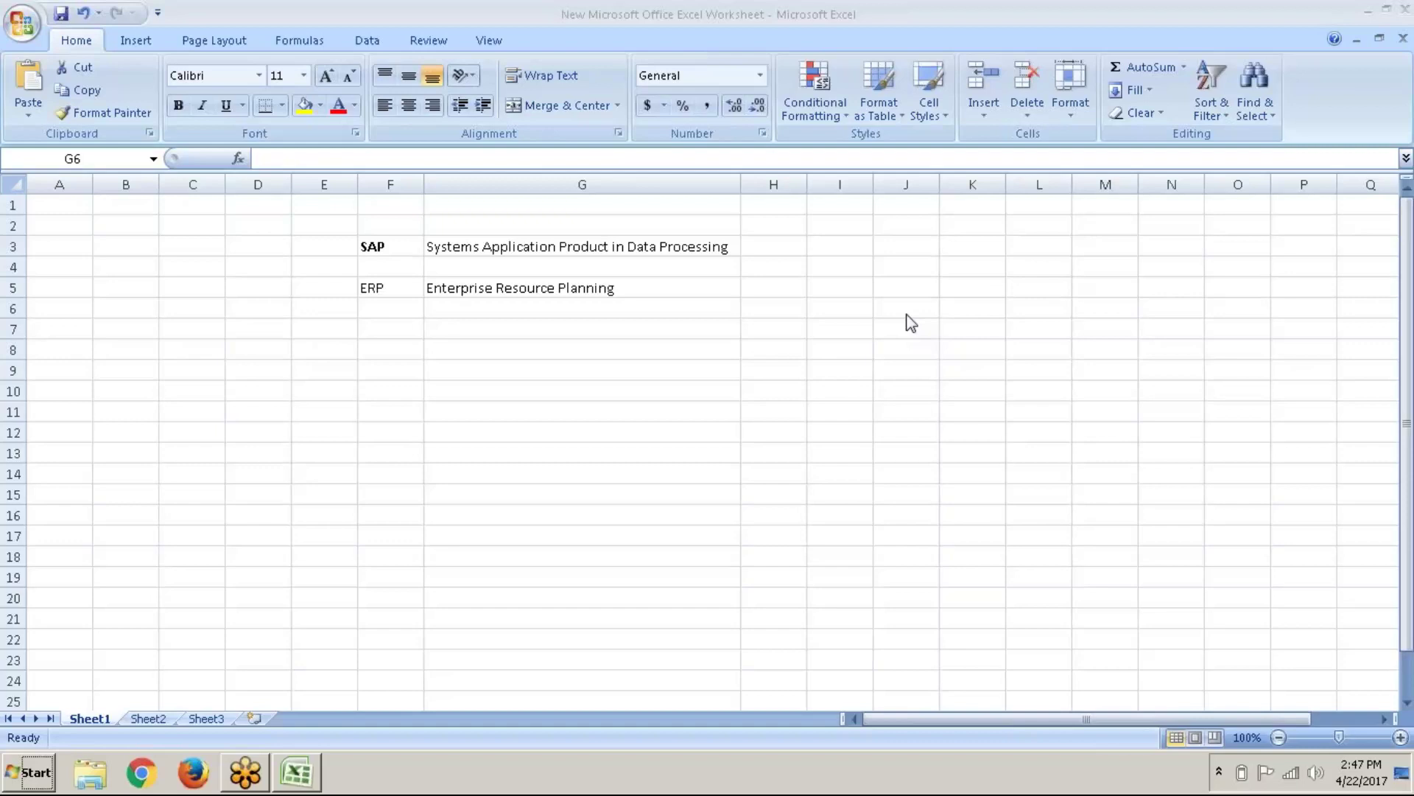
click(609, 292)
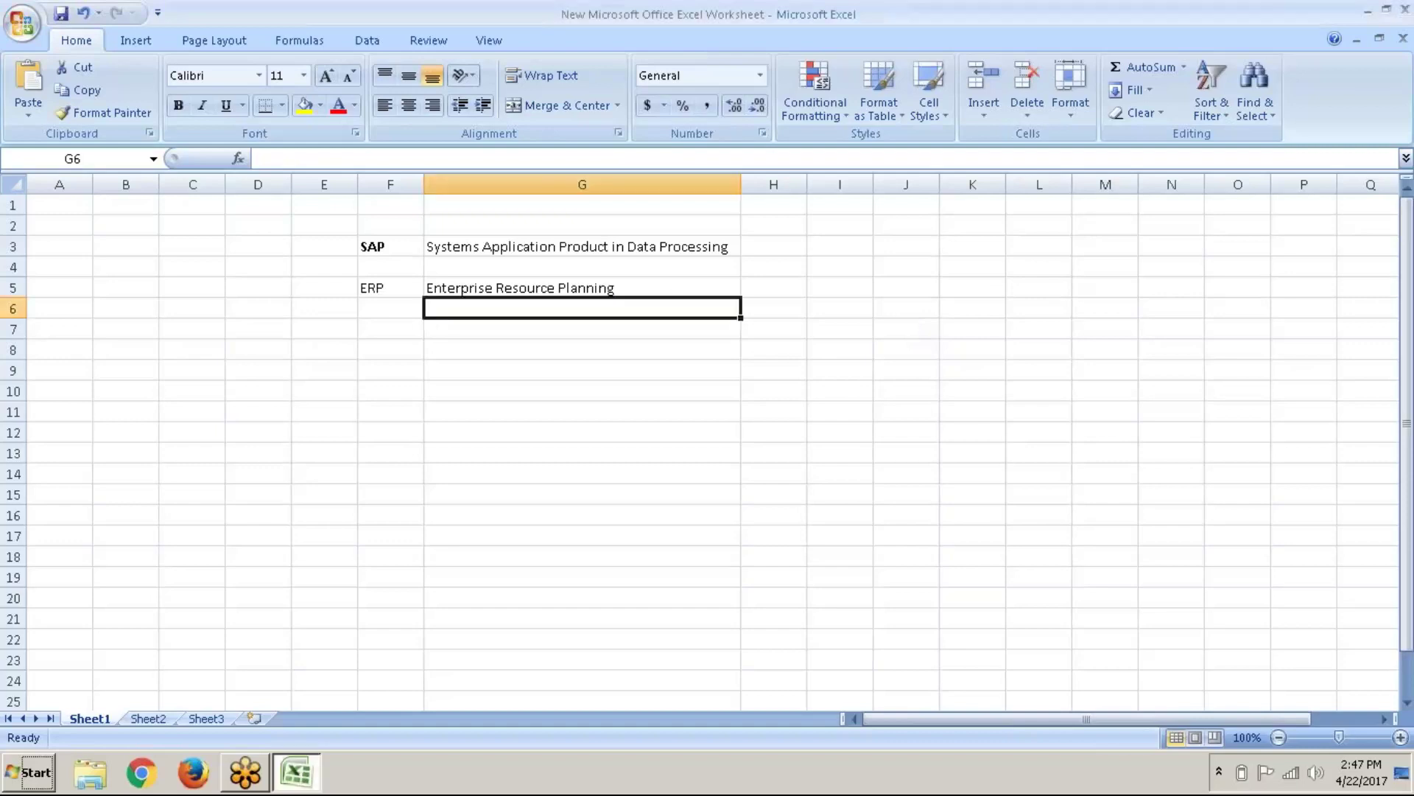
Step: Begin a list of ERP products in column F, entering Oracle, BAAN and MS Dynamics in F8 to F10
click(399, 310)
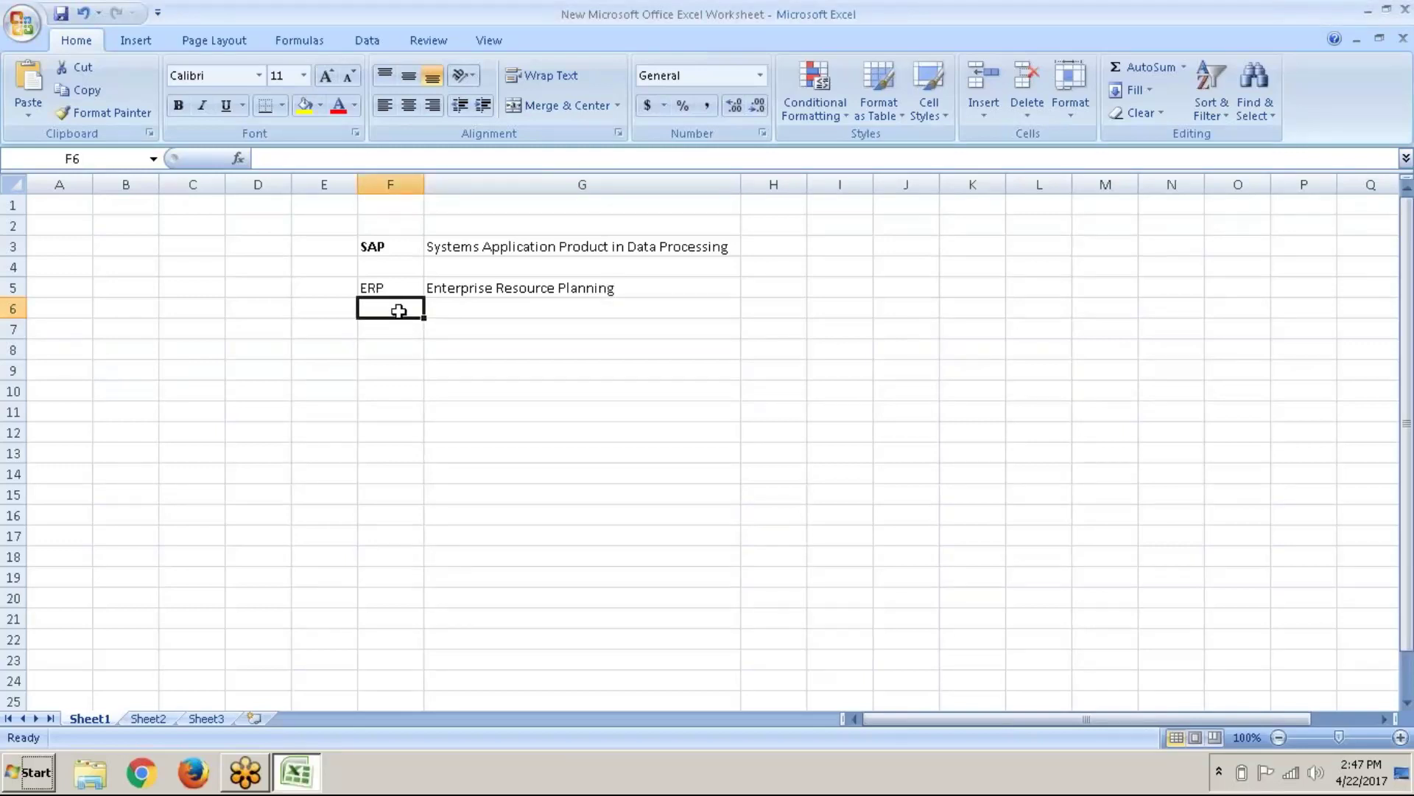
key(Return)
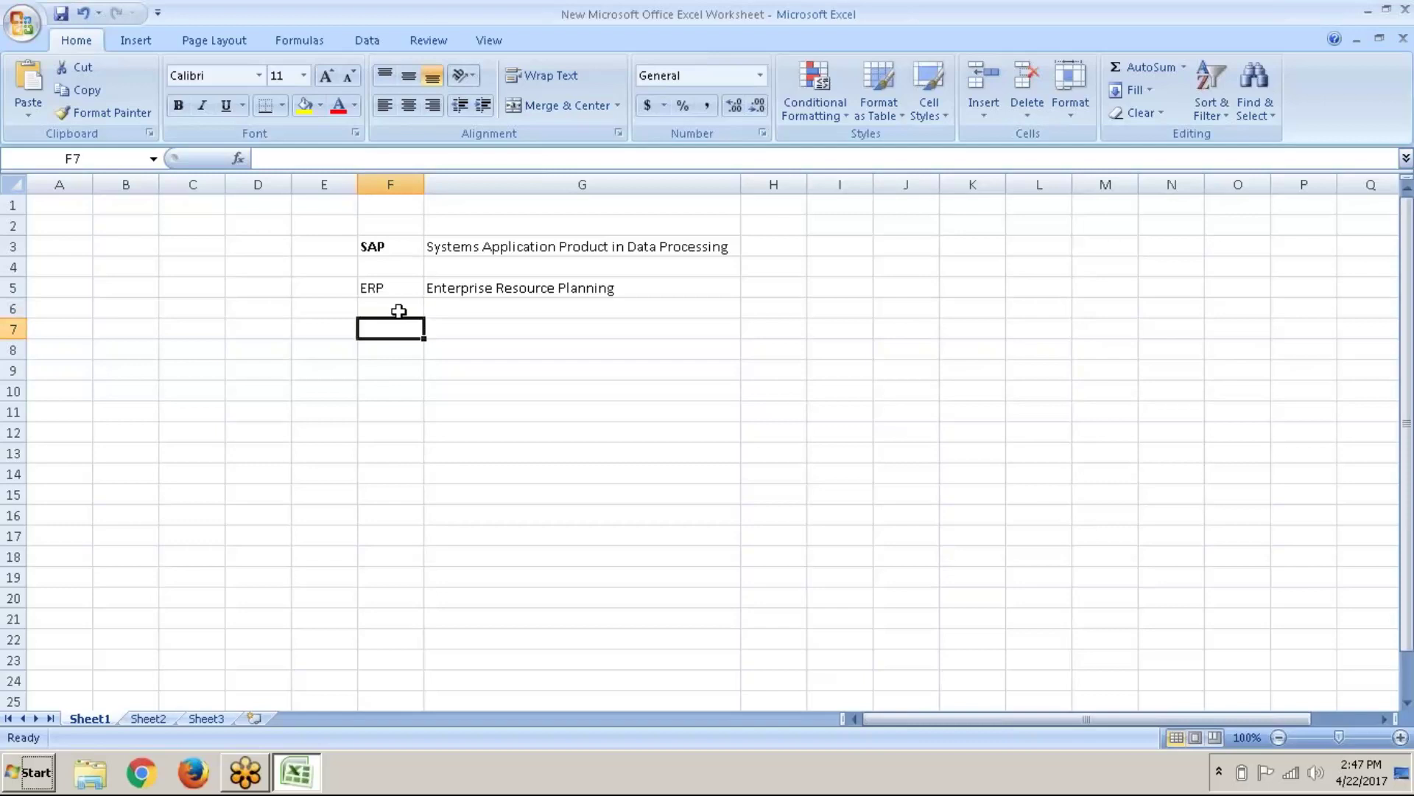
key(Return)
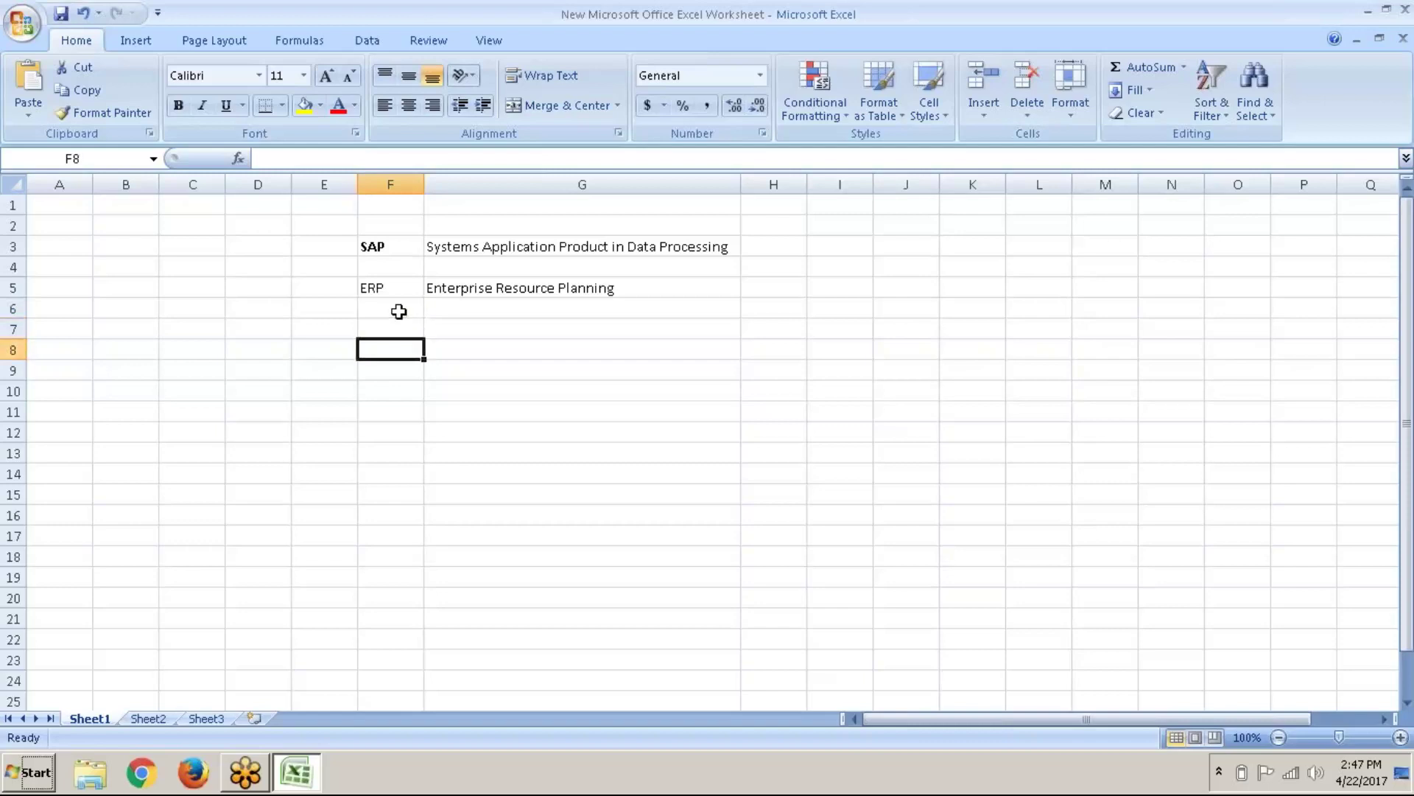
text(Oracle)
key(Return)
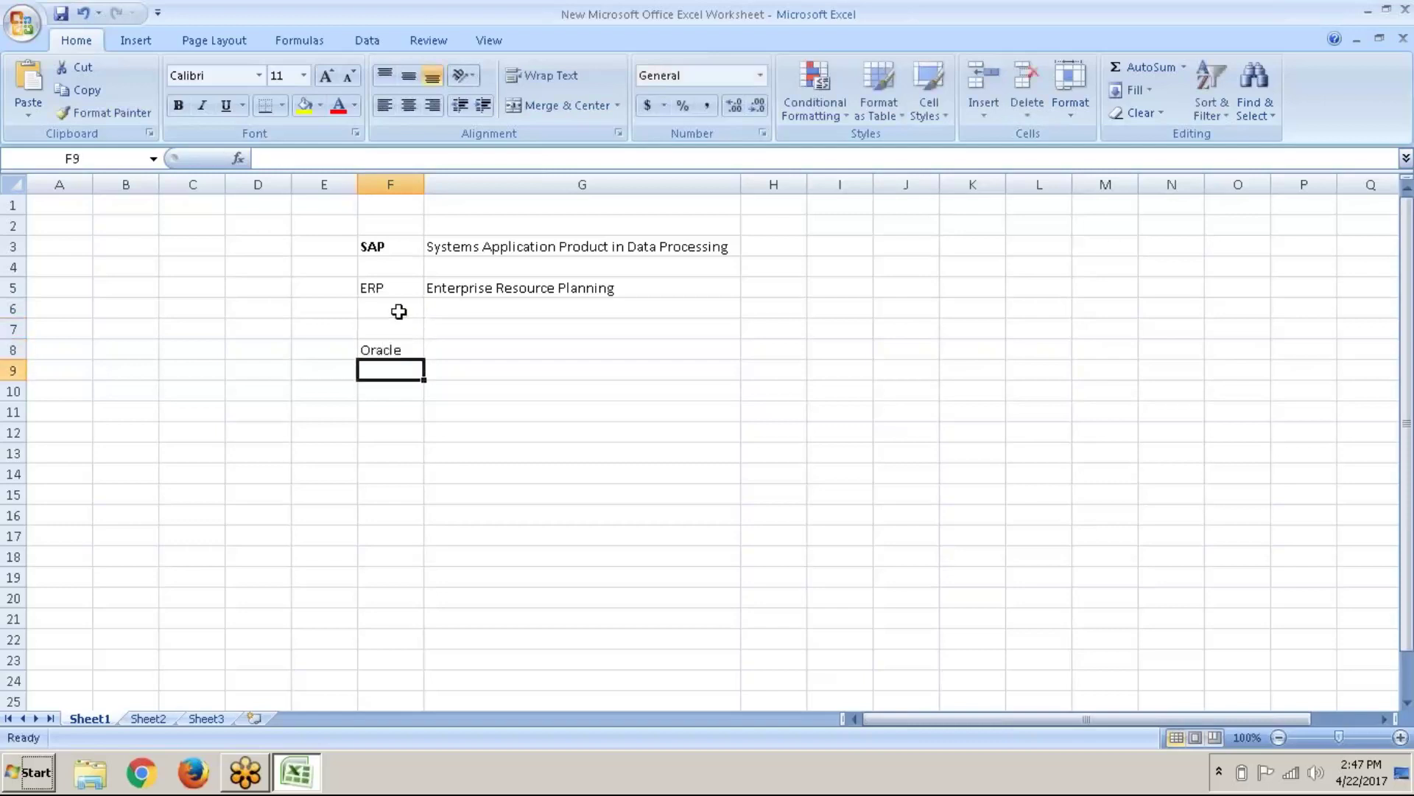
text(BAAN)
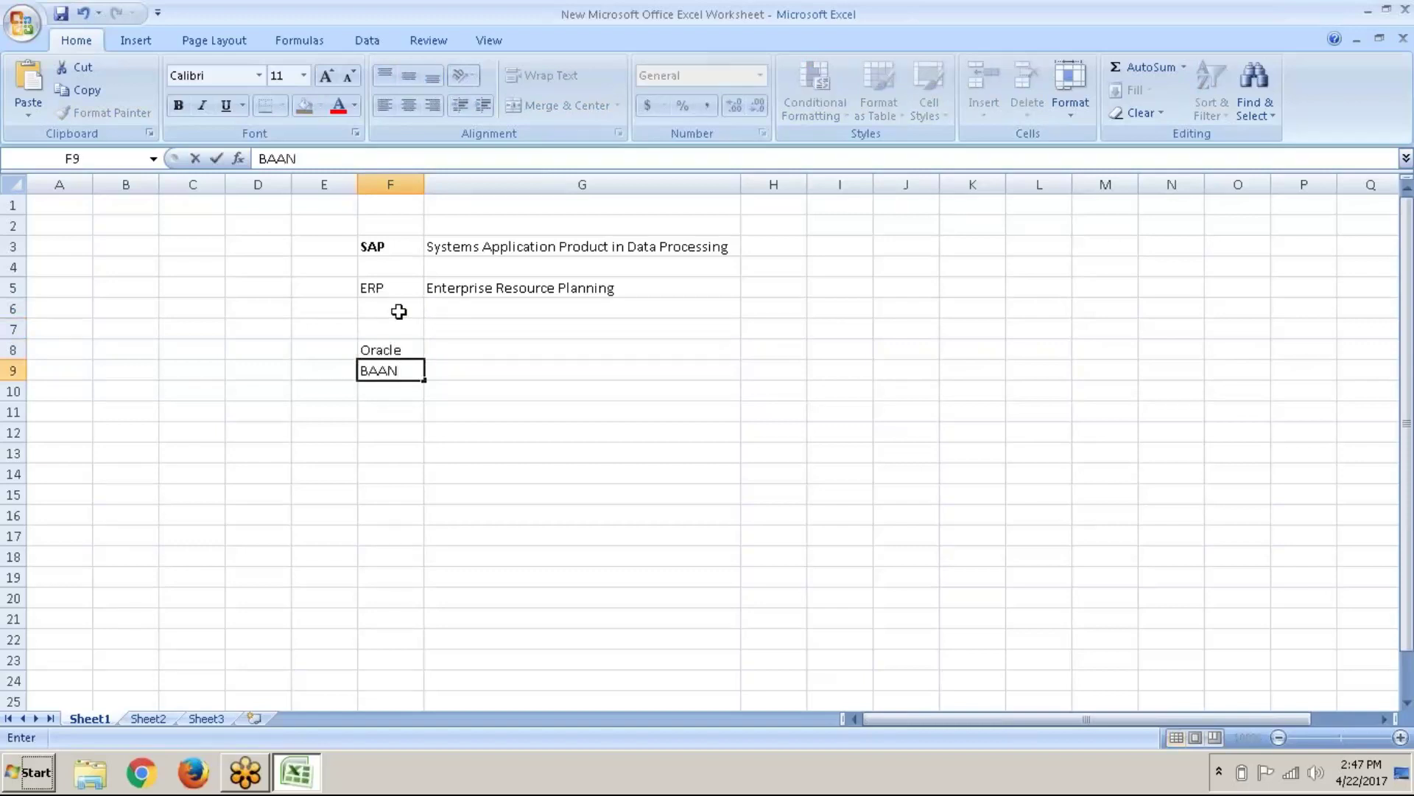
key(Return)
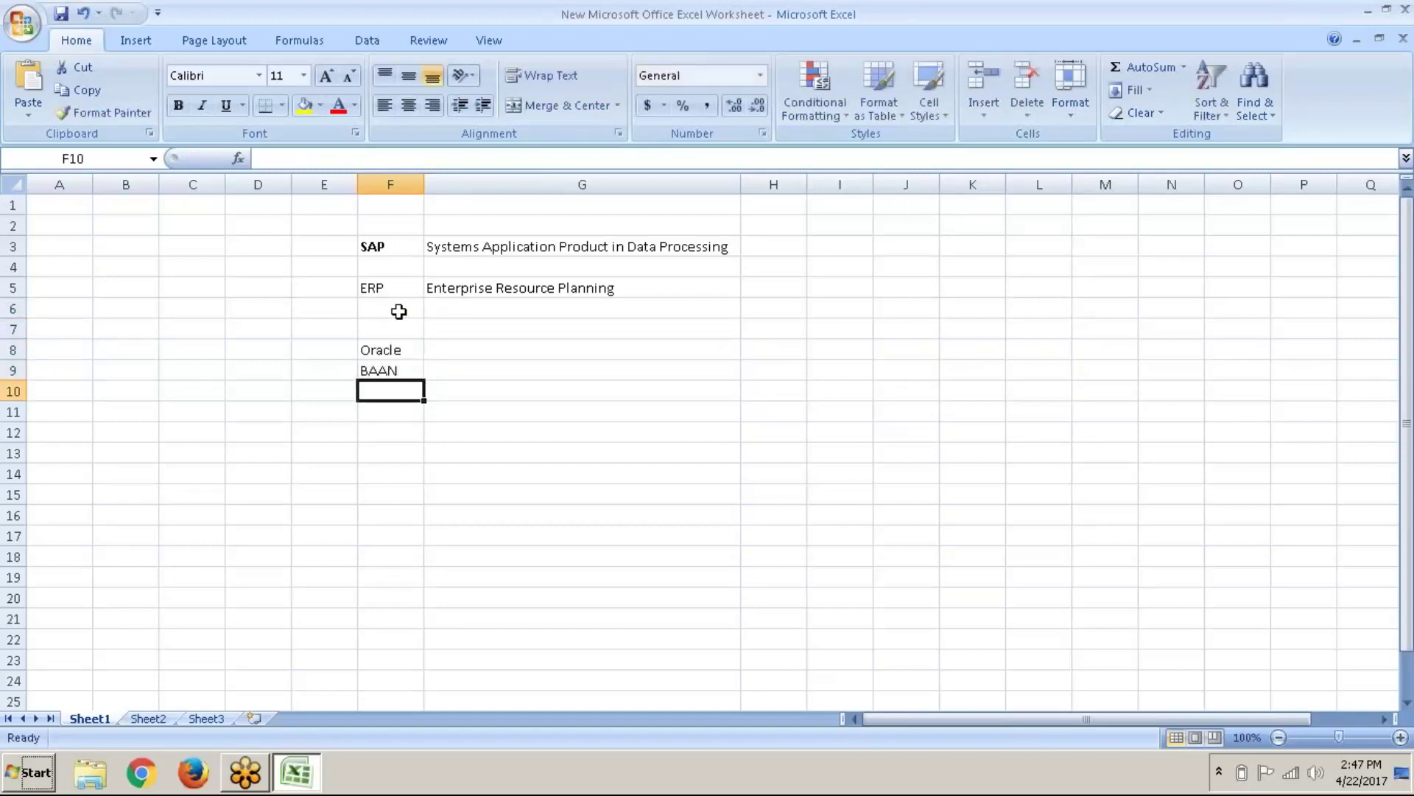
text(MS)
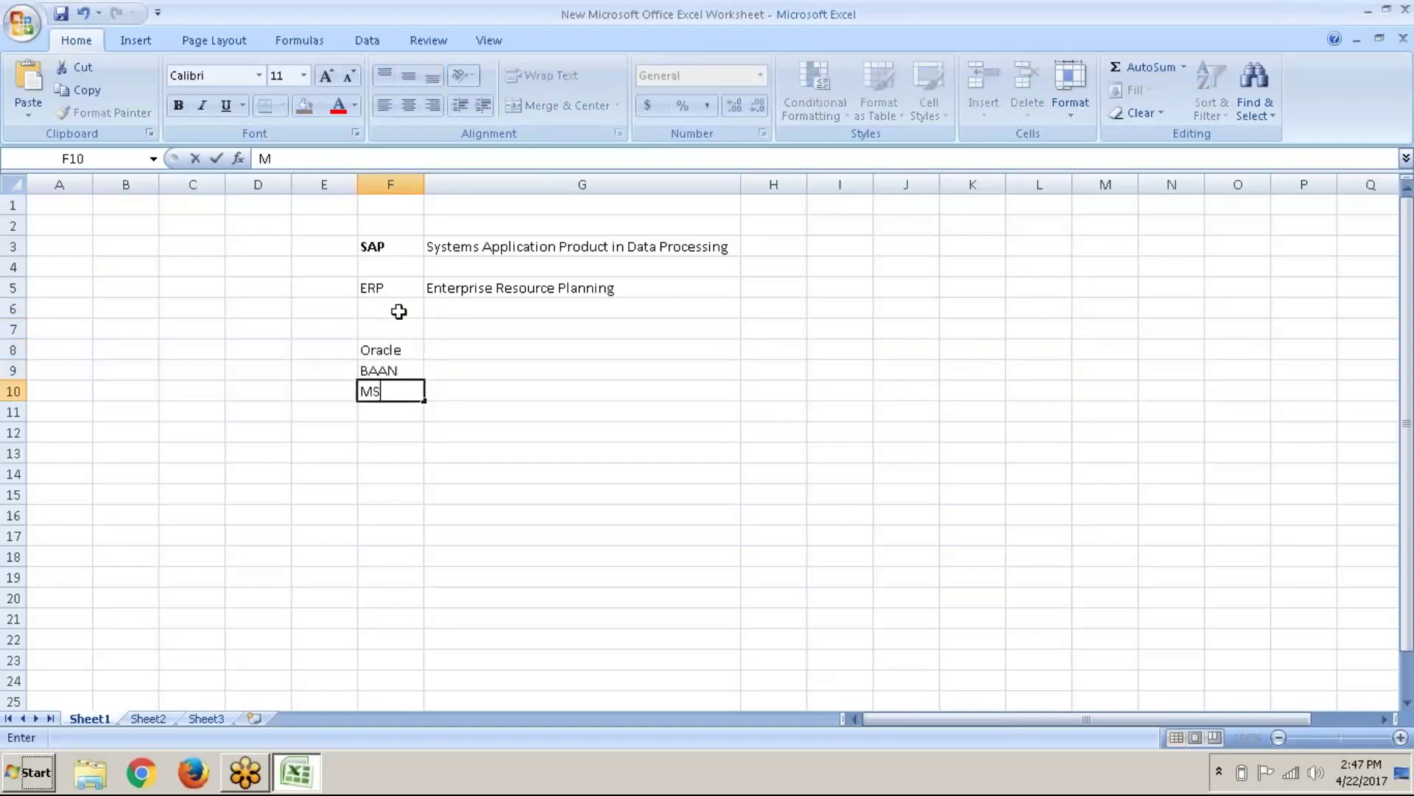
text( Dynamics)
key(Return)
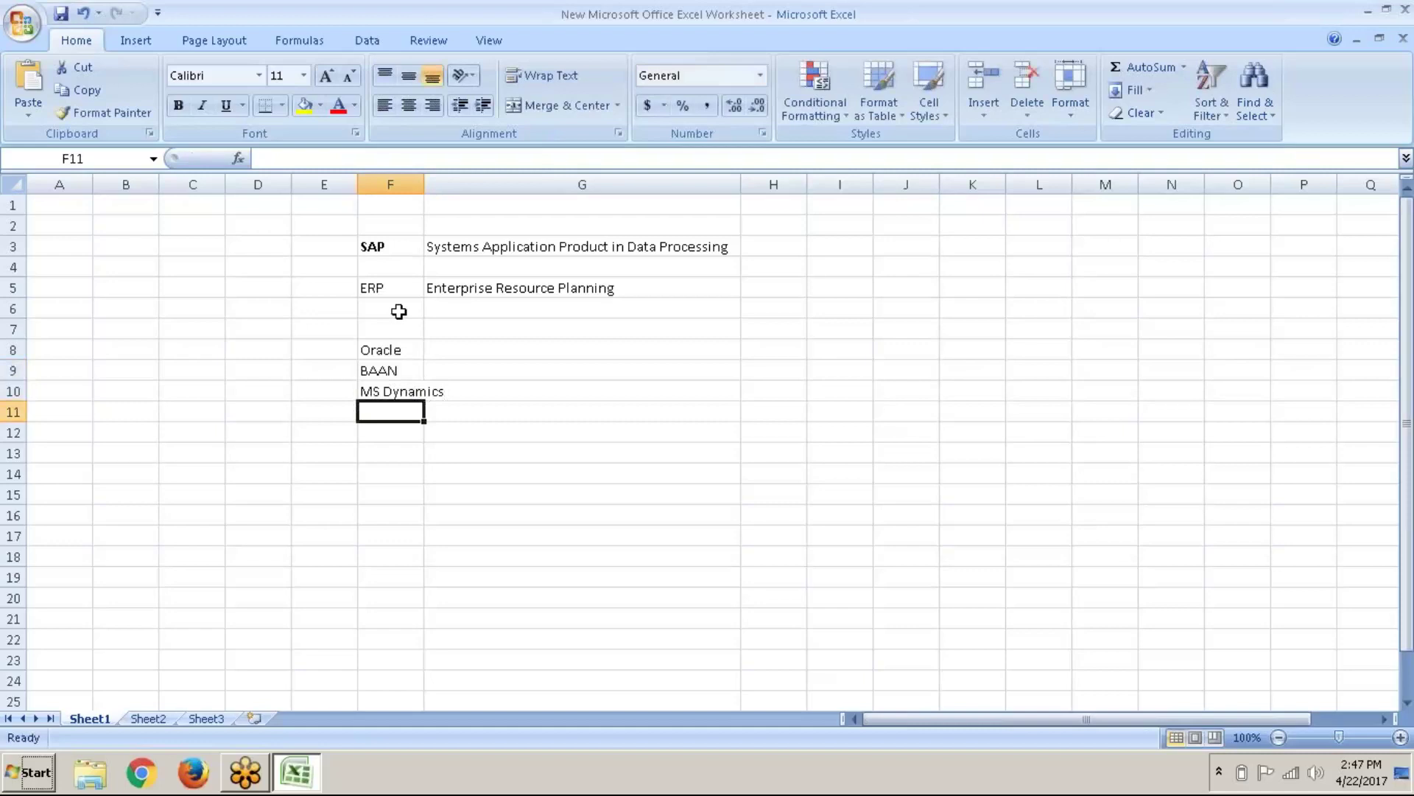
Step: Continue the ERP product list with JD Edwards, SAGE, Tally and Peoplesoft in cells F11 to F14
text(JD)
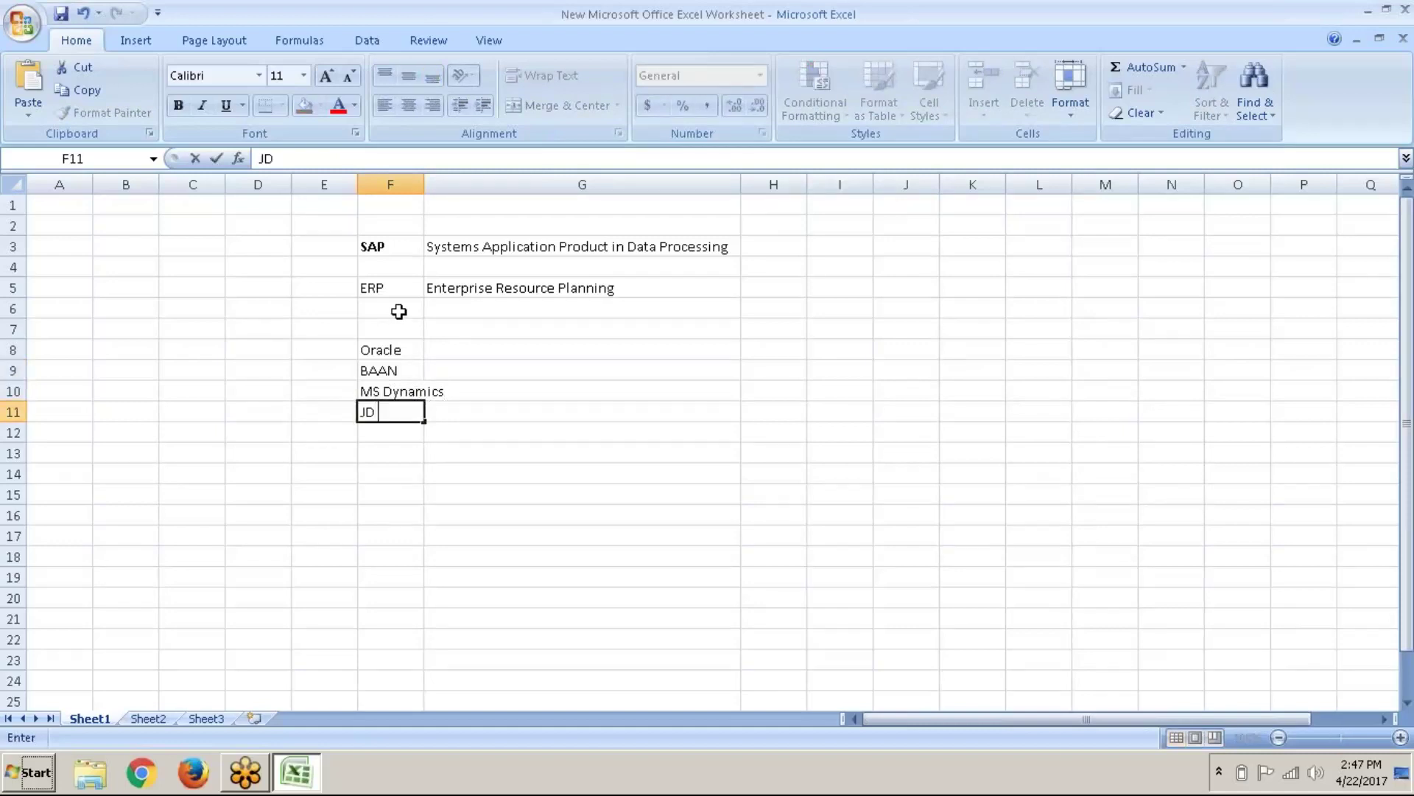
text( Edwards)
key(Return)
text(SAGE)
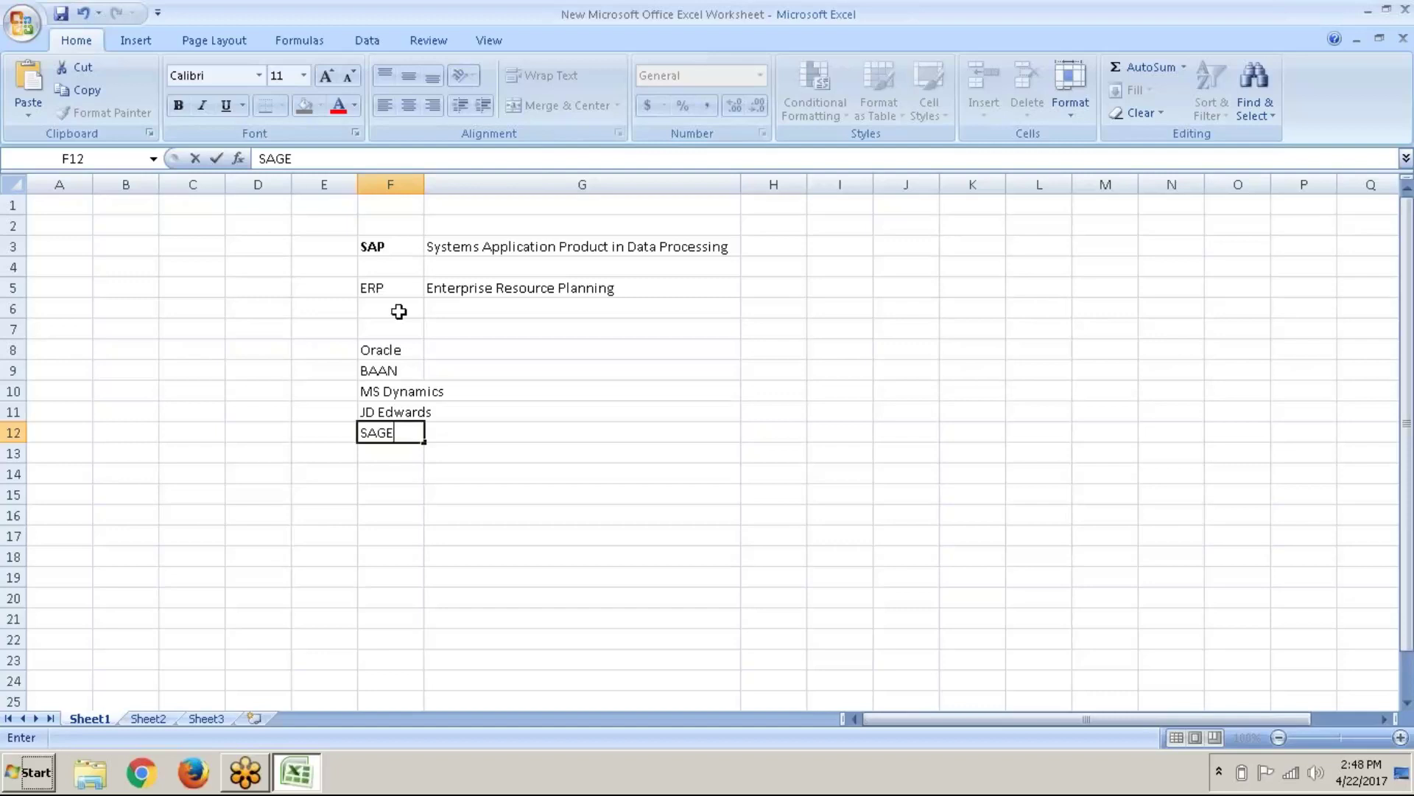
key(Return)
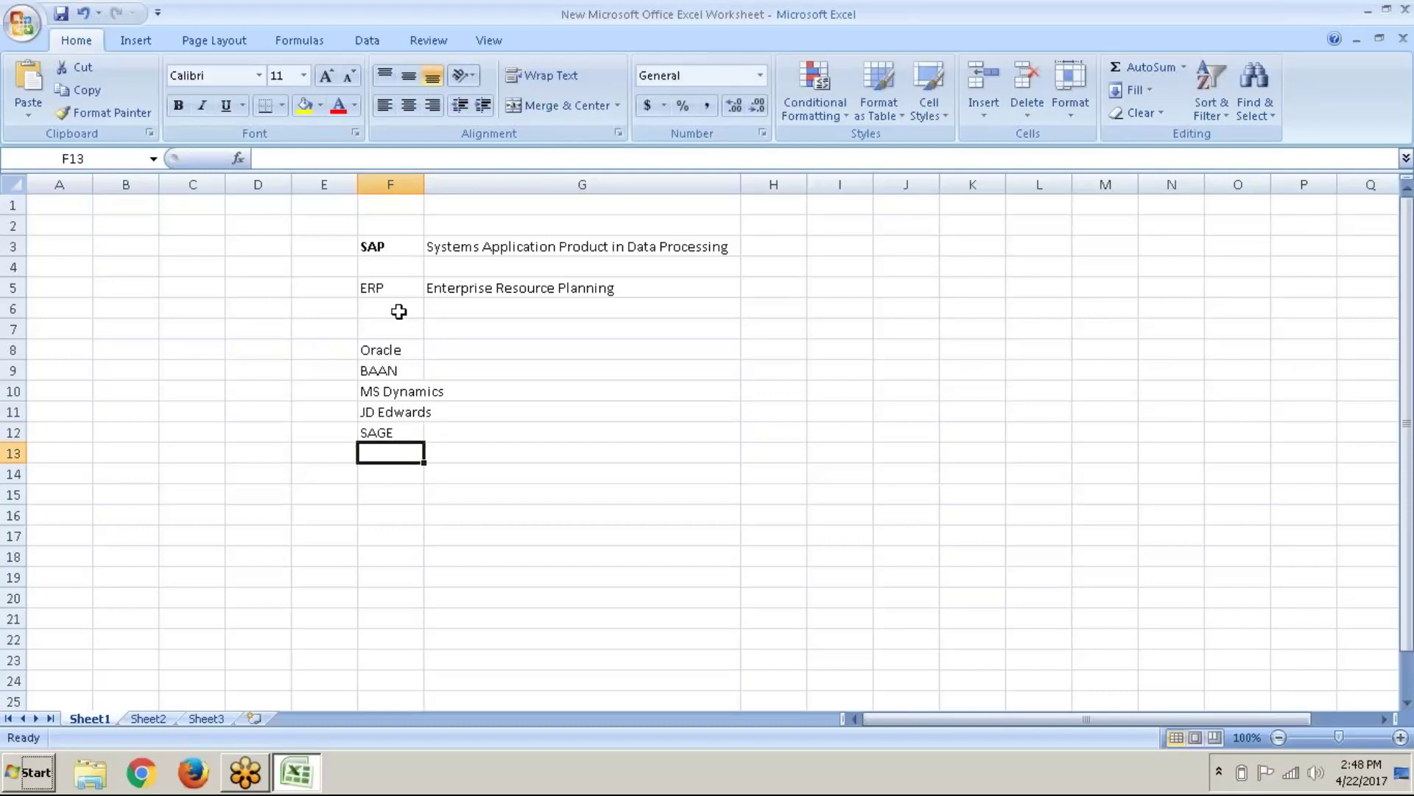
text(Tally)
key(Return)
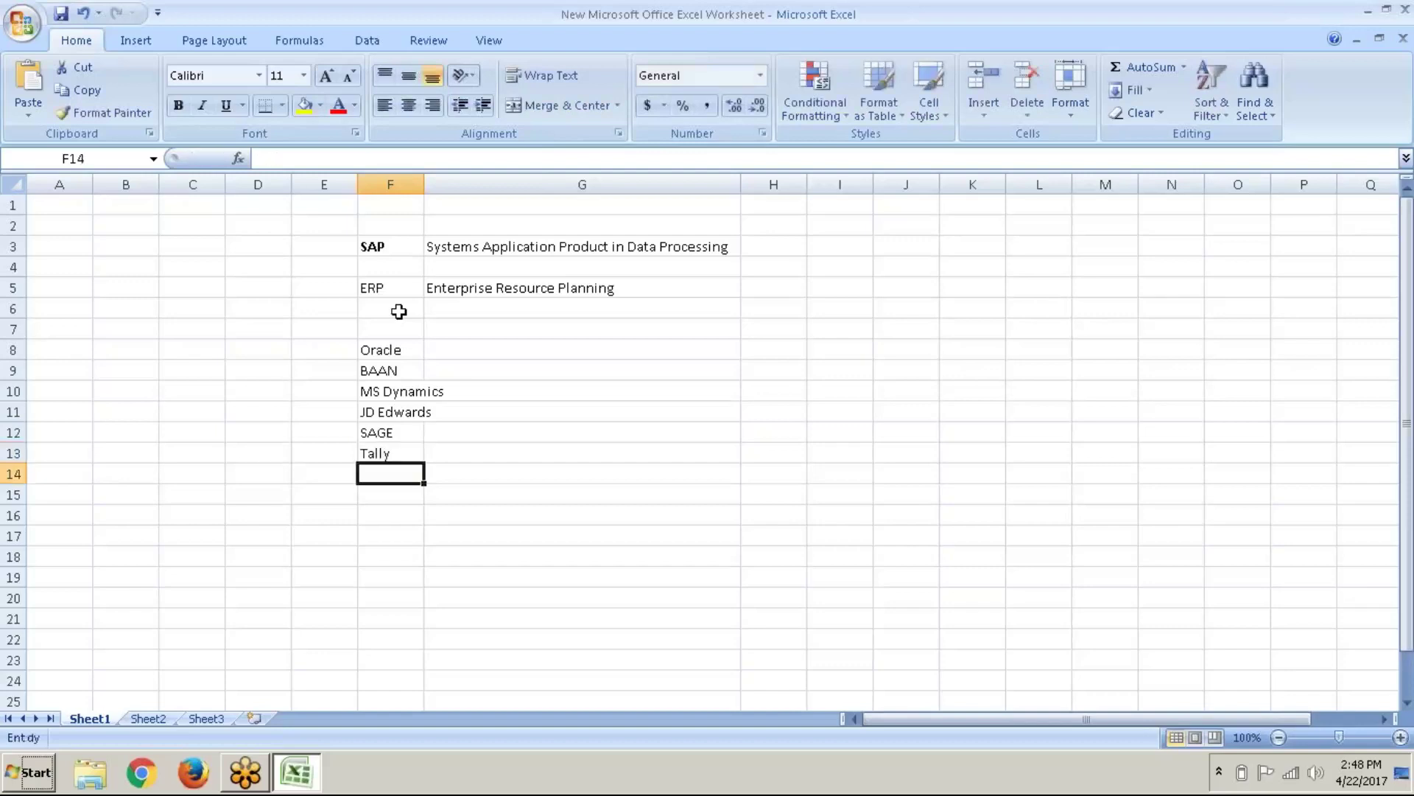
text(Peoples)
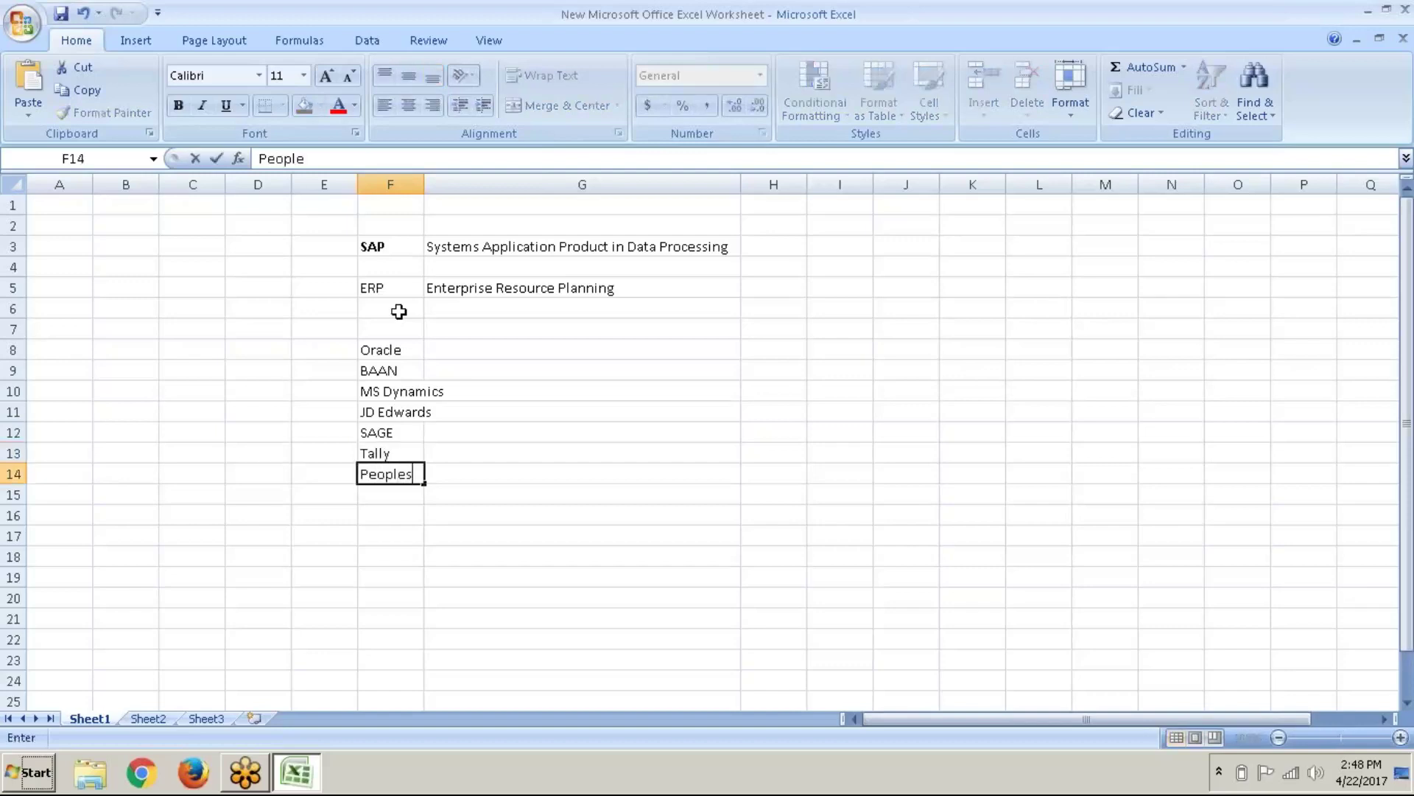
text(oft)
key(Return)
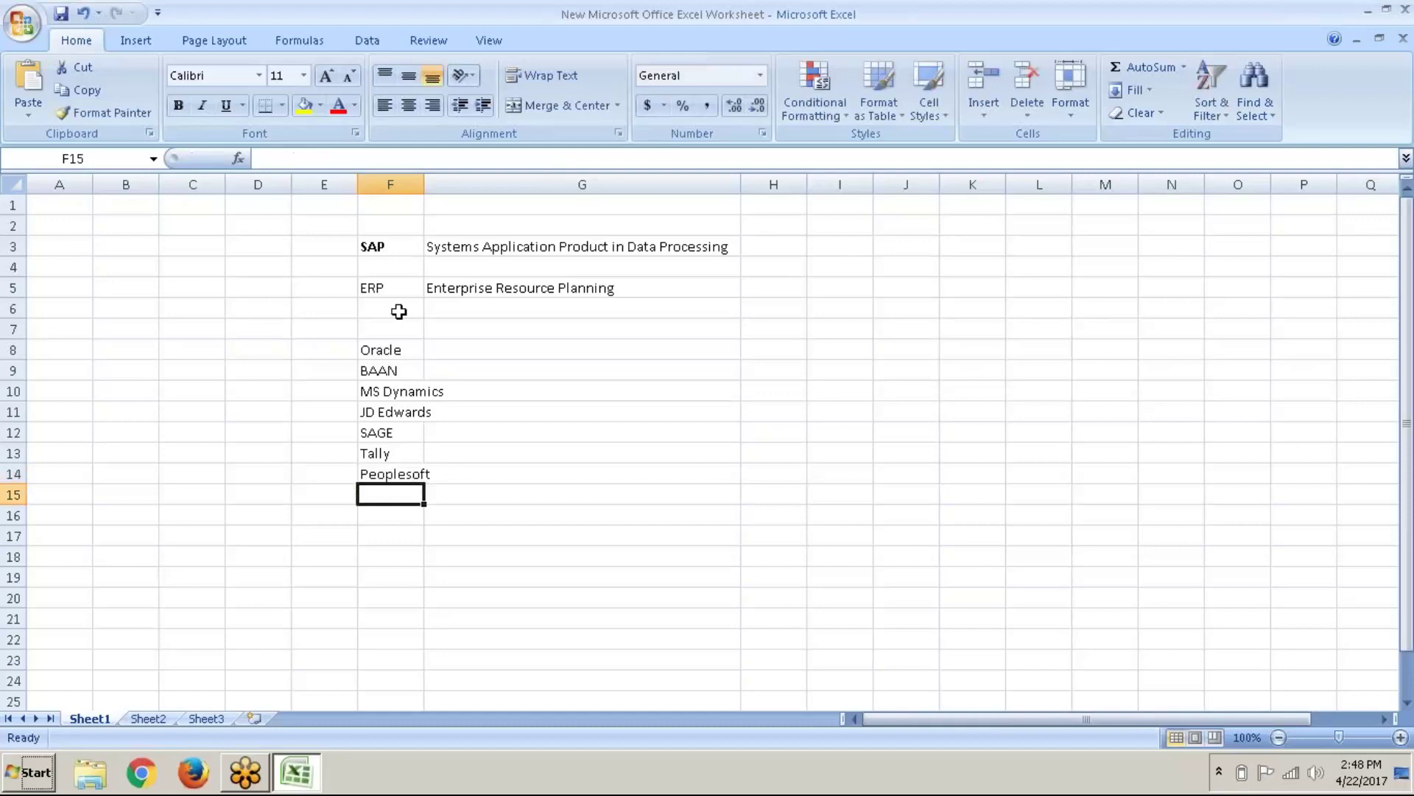
Step: Add SAP at the head of the ERP product list, in cell F7 above Oracle
click(391, 349)
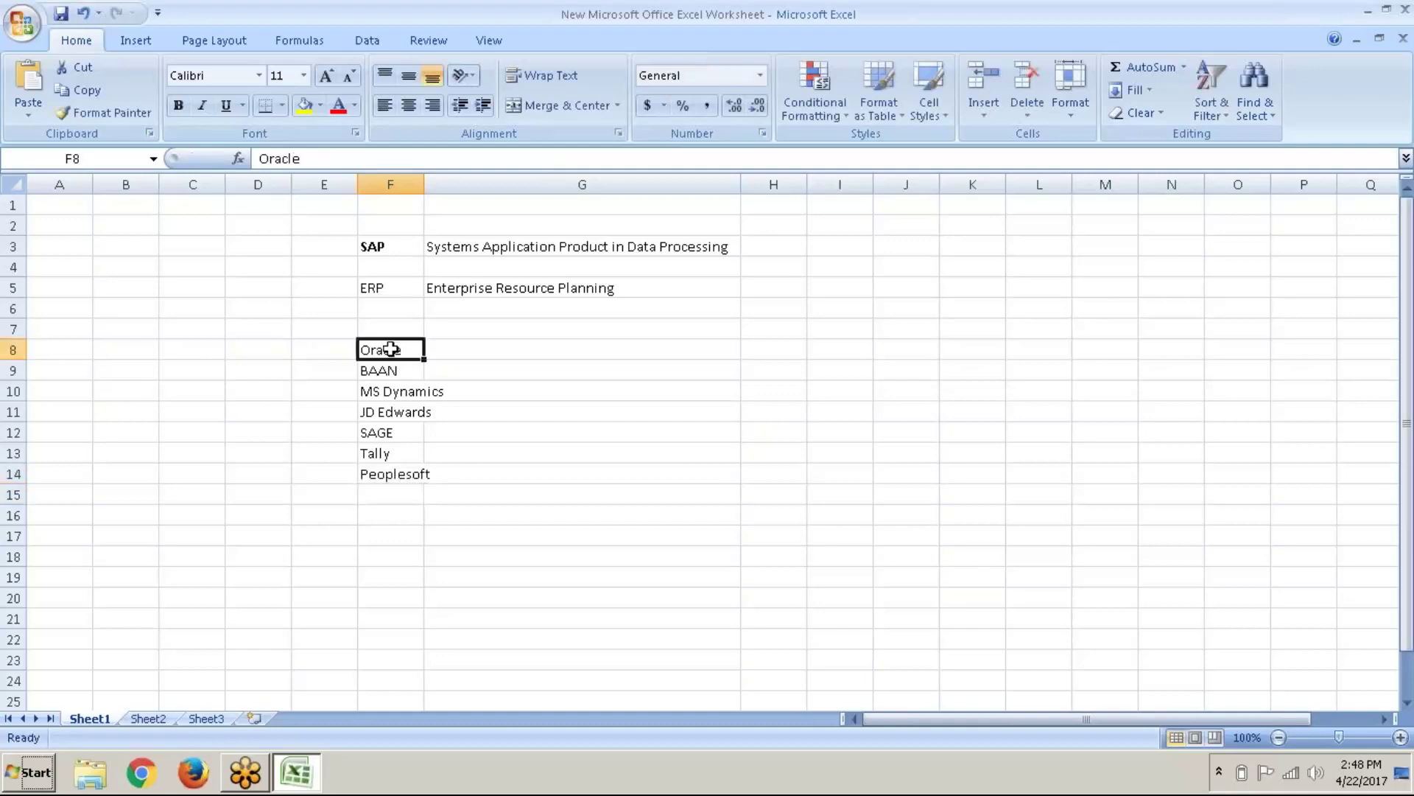
click(398, 479)
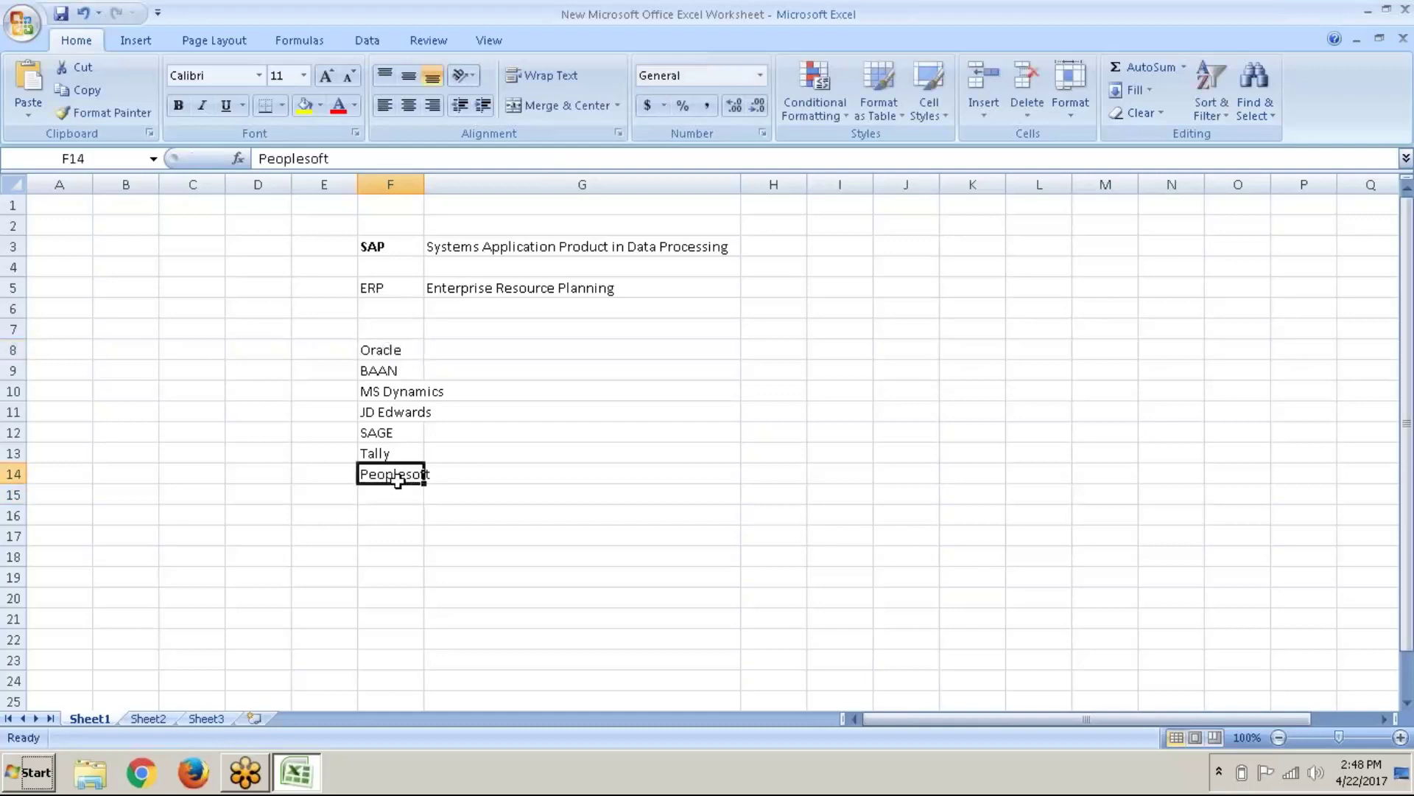
click(391, 324)
text(SAP)
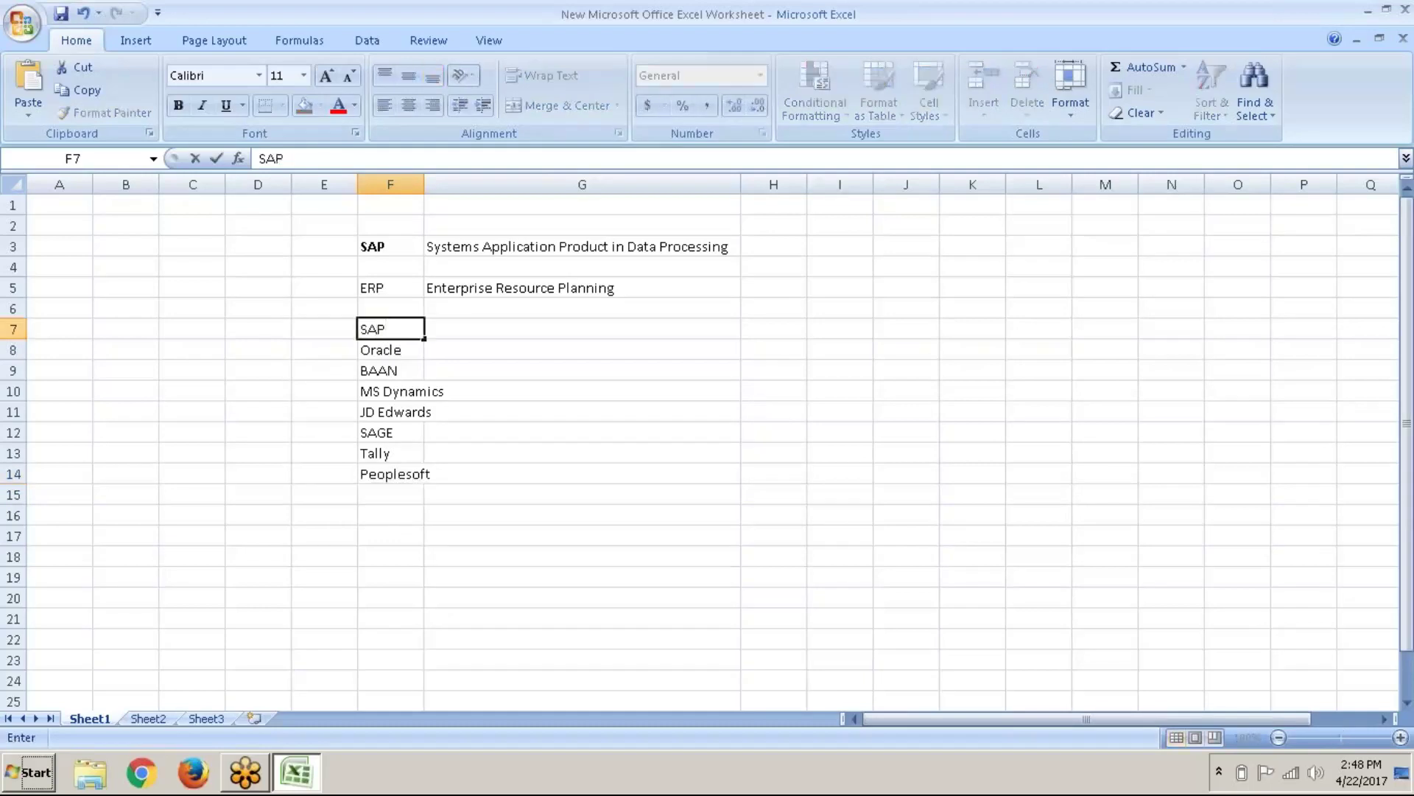
key(Return)
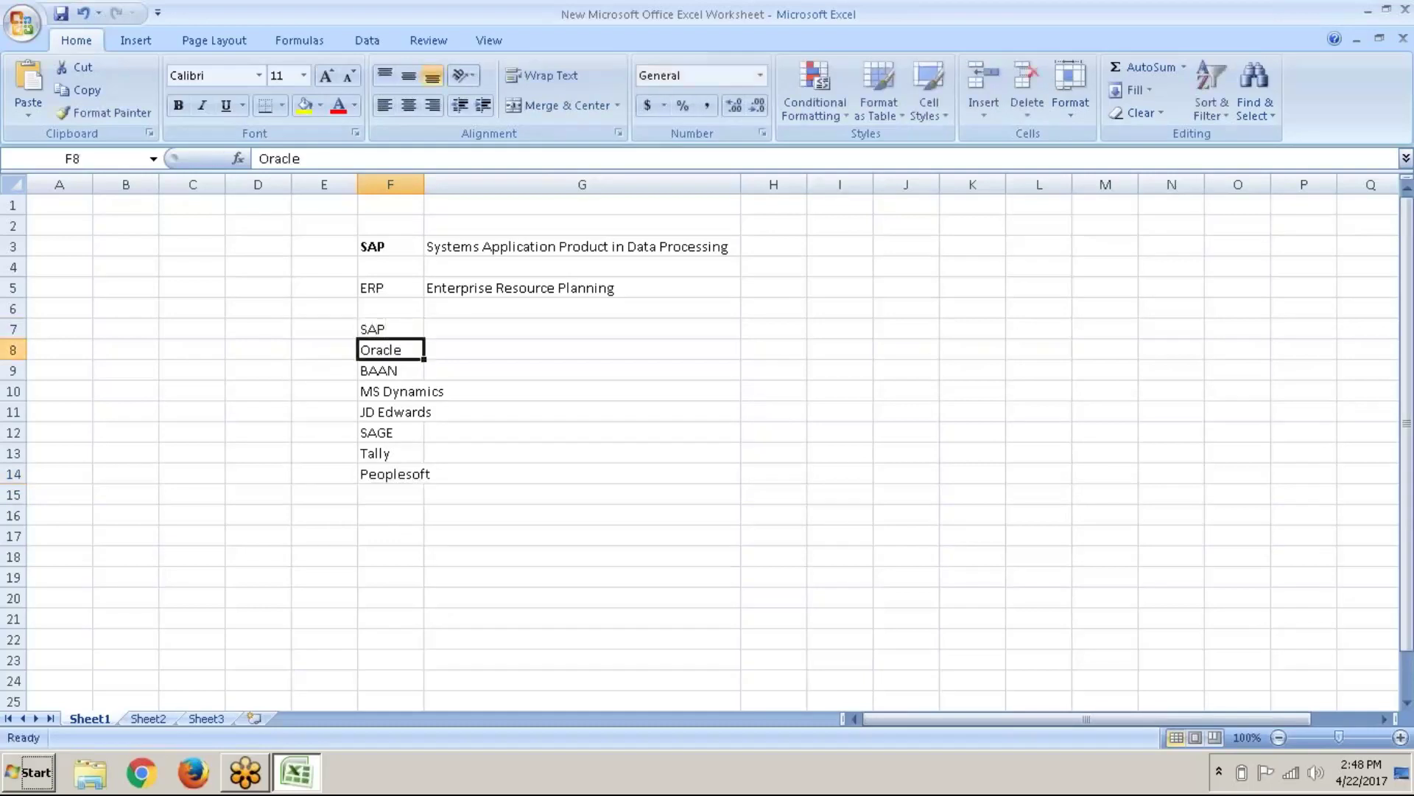
Step: Record the year 1972 in cell F17 below the product list and the note Ex-IBM beside it in G17
click(406, 333)
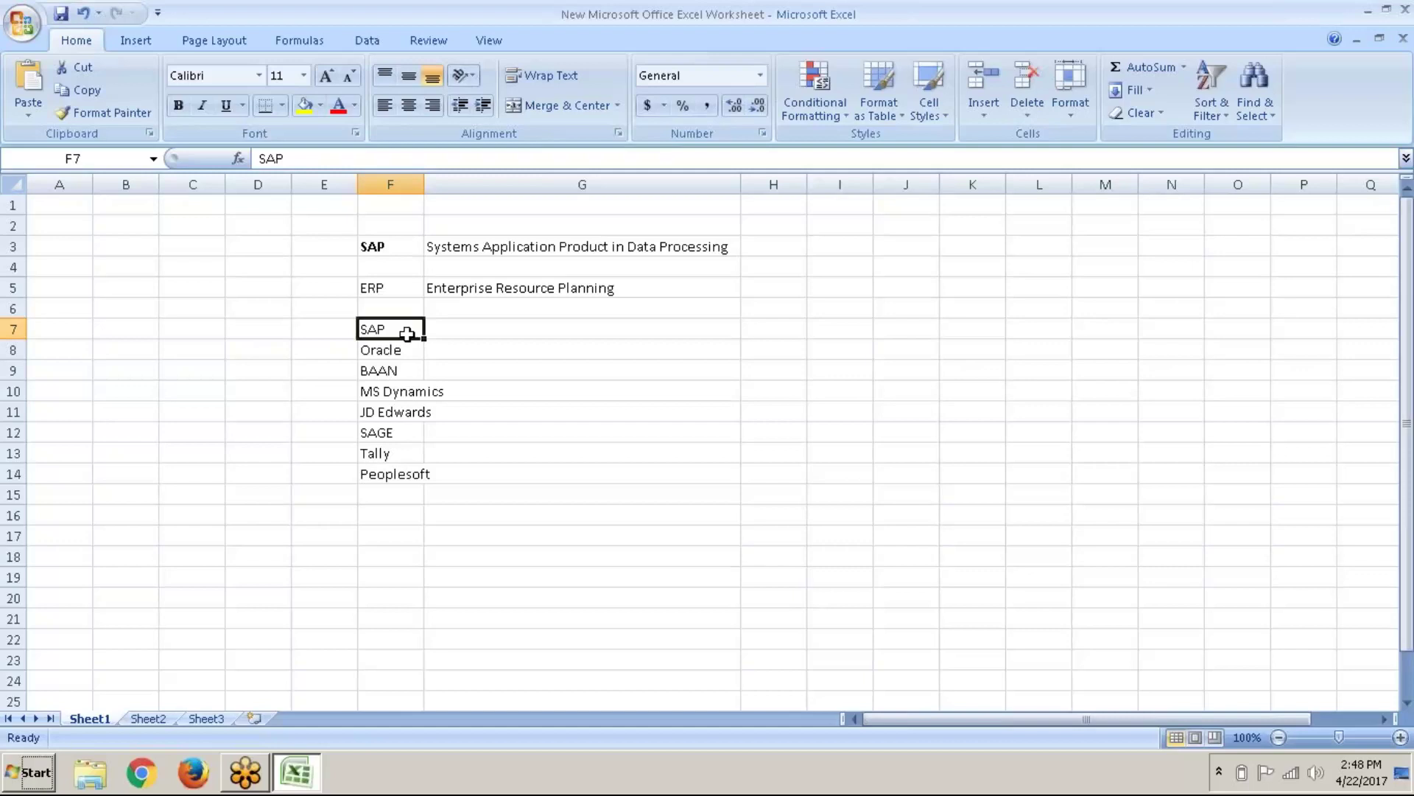
click(398, 543)
text(1972)
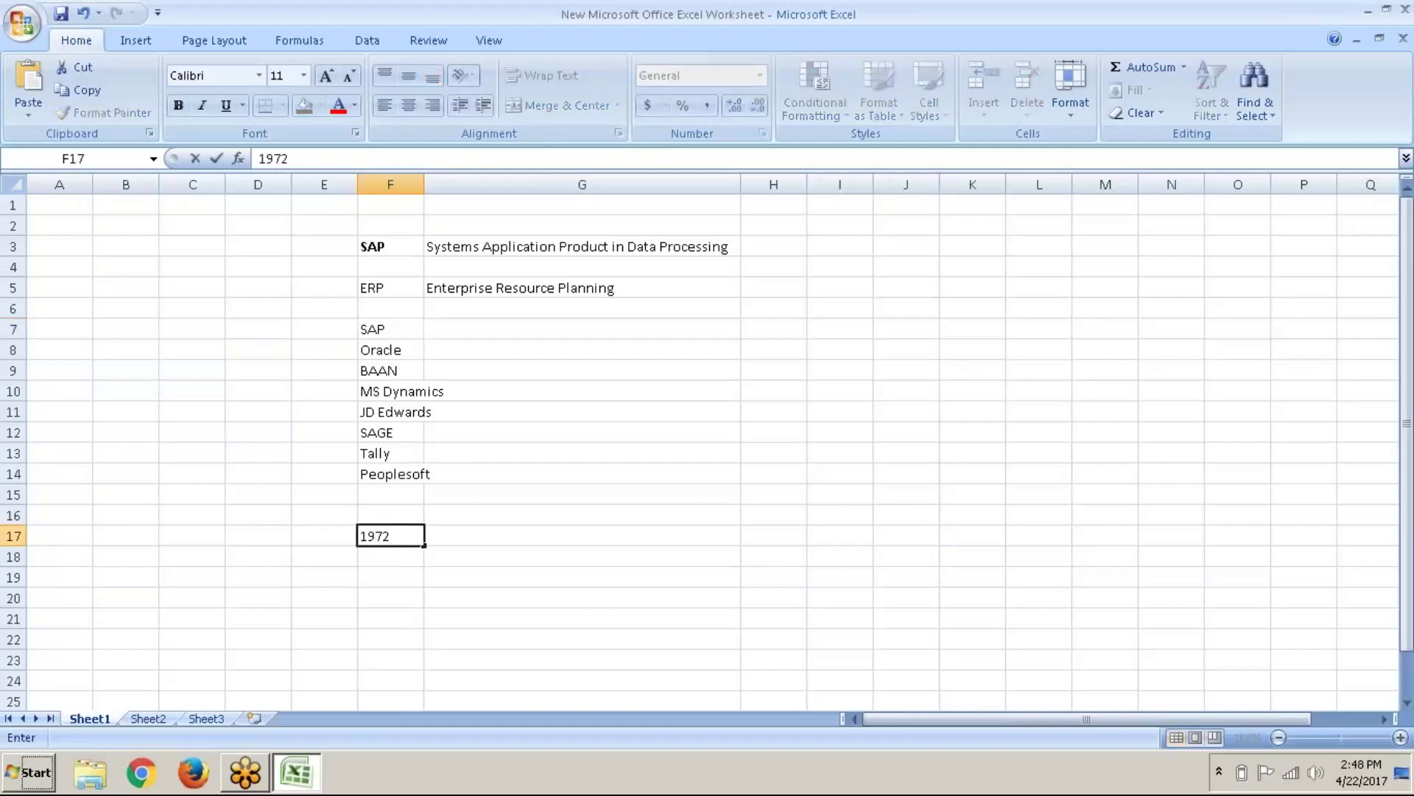
key(Return)
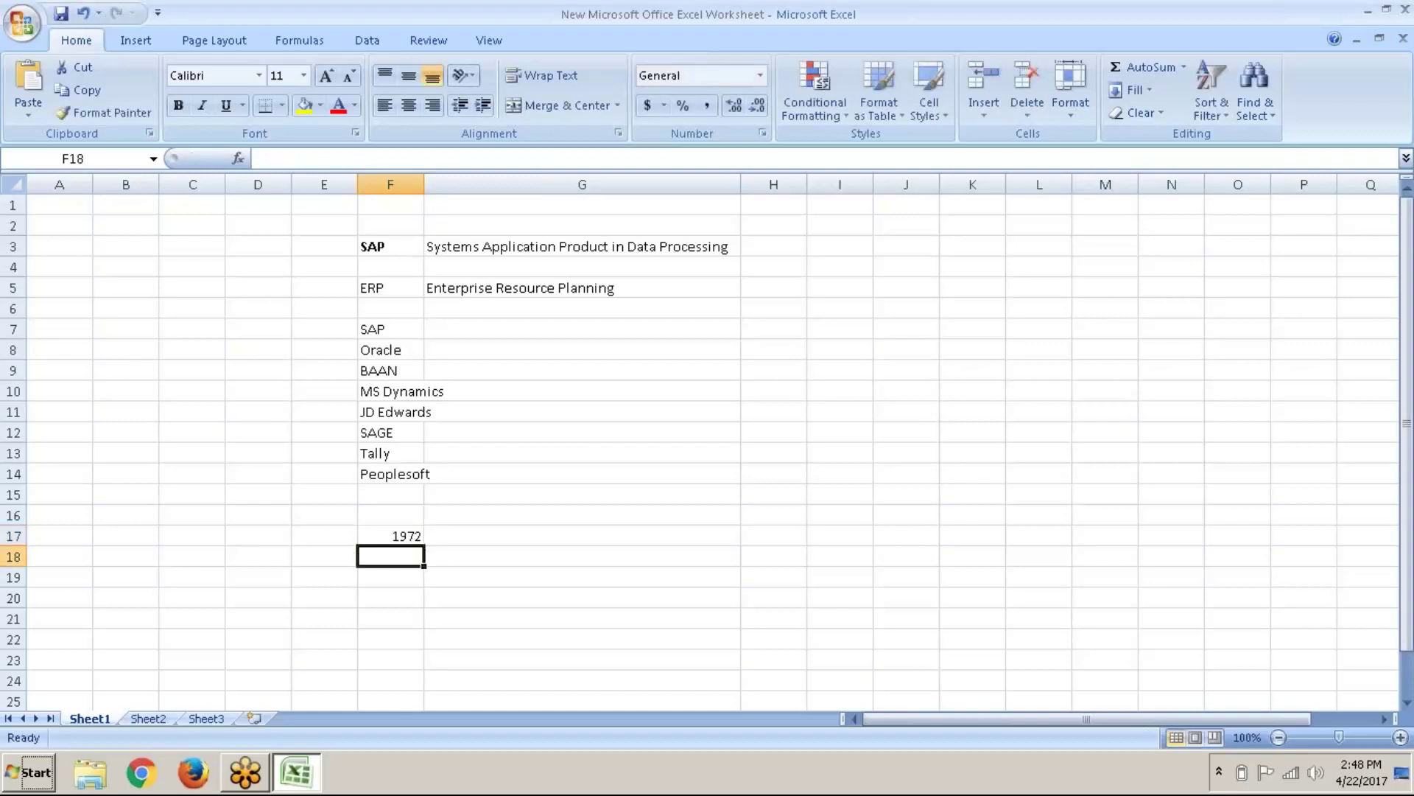
click(462, 541)
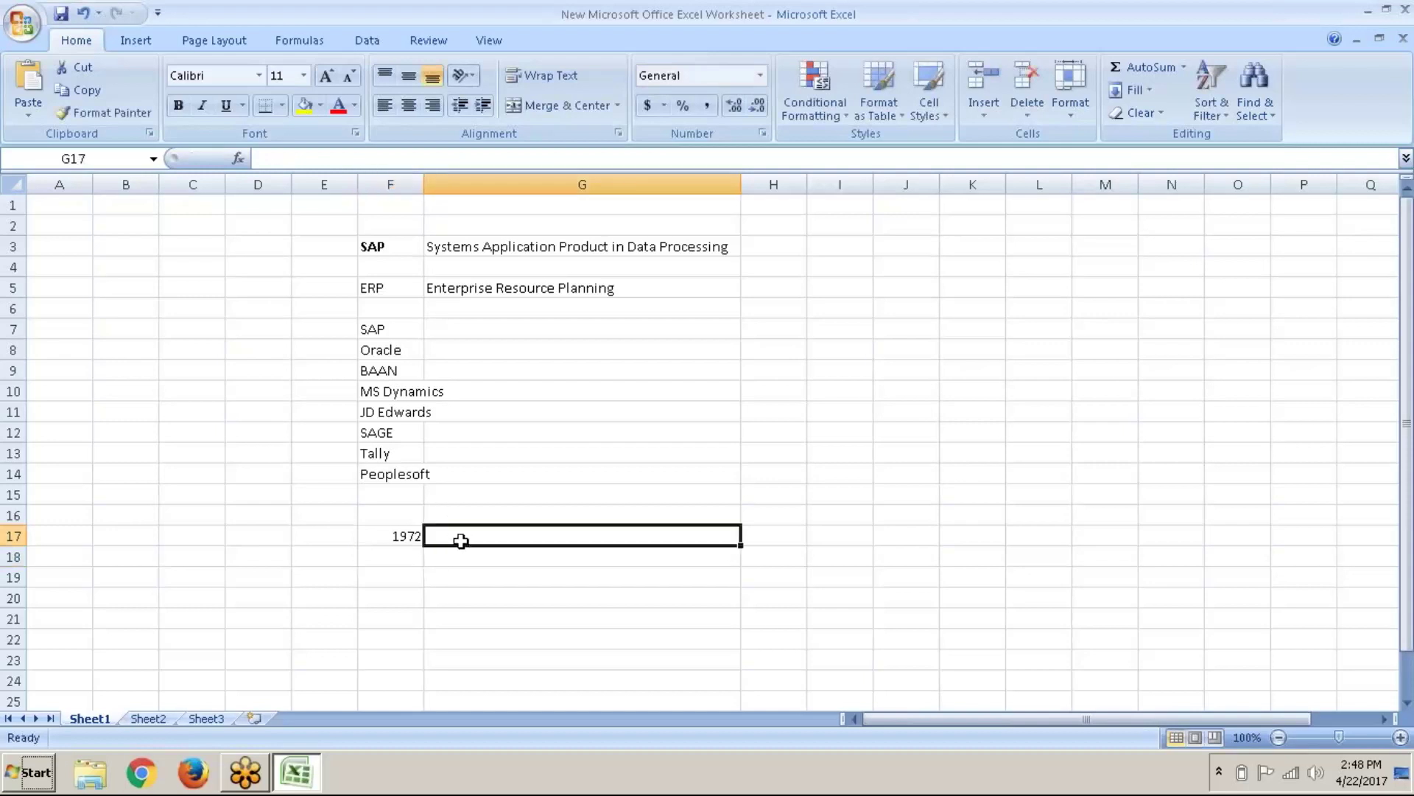
text(Ex-)
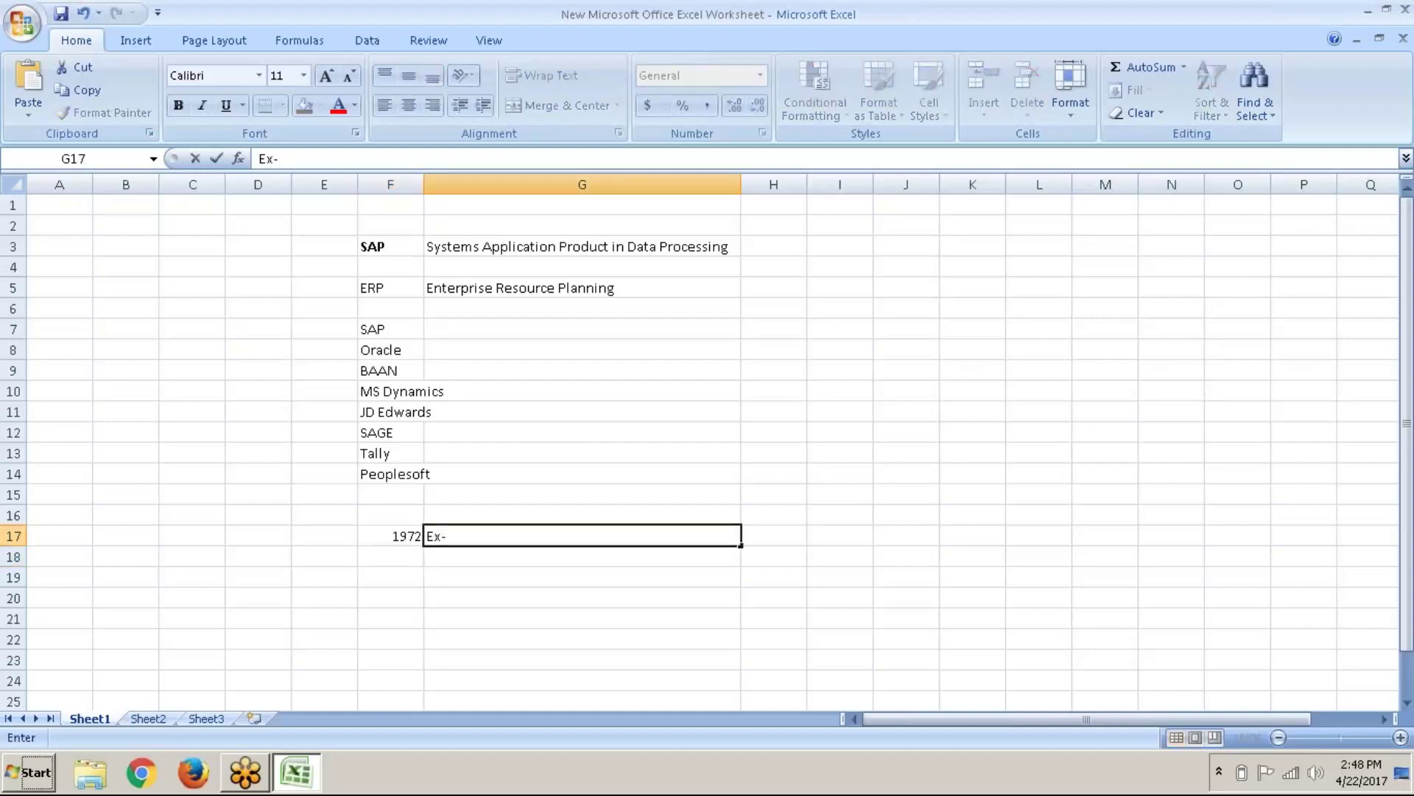
text(IBM)
key(Return)
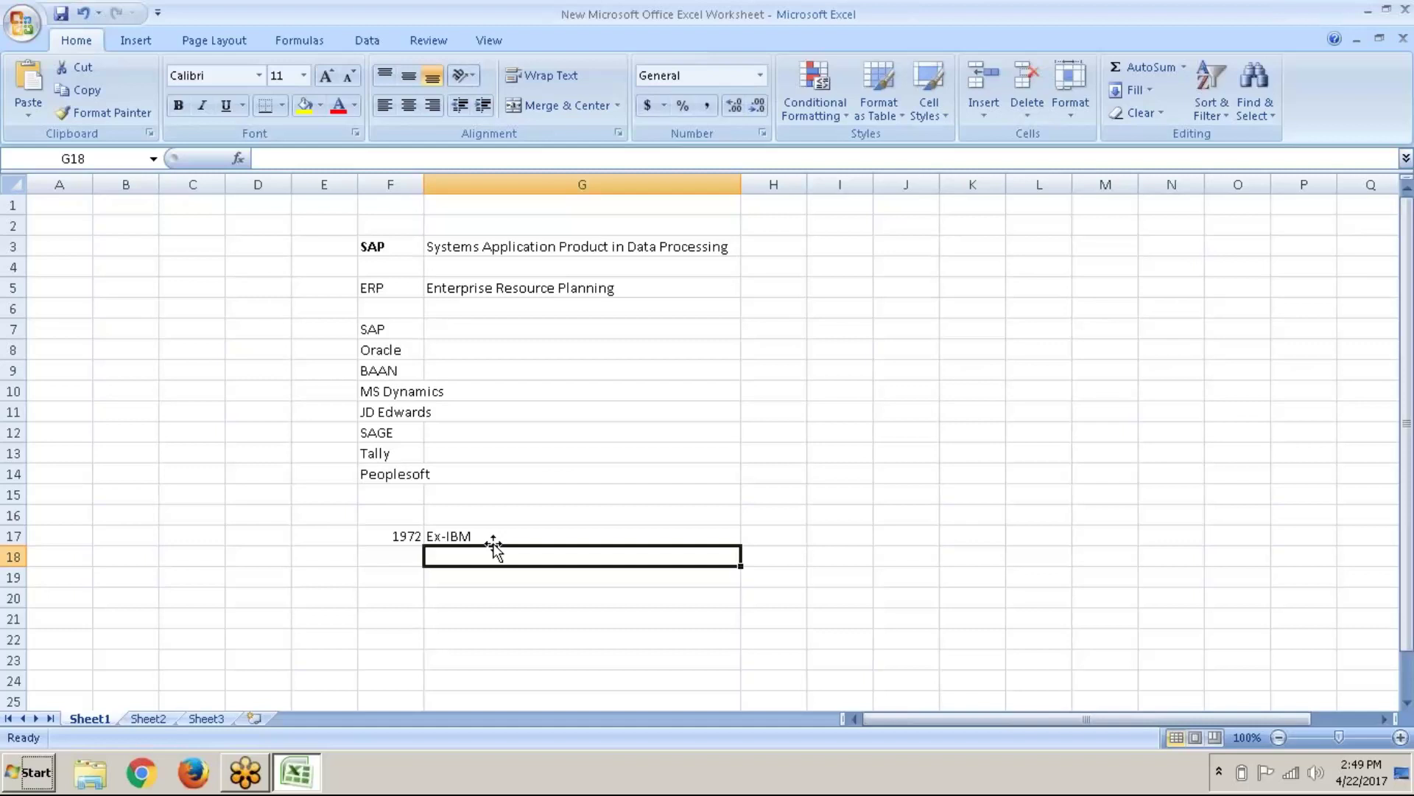
Step: Enter the topic heading Architecture in cell F19, two rows below the year 1972
click(396, 567)
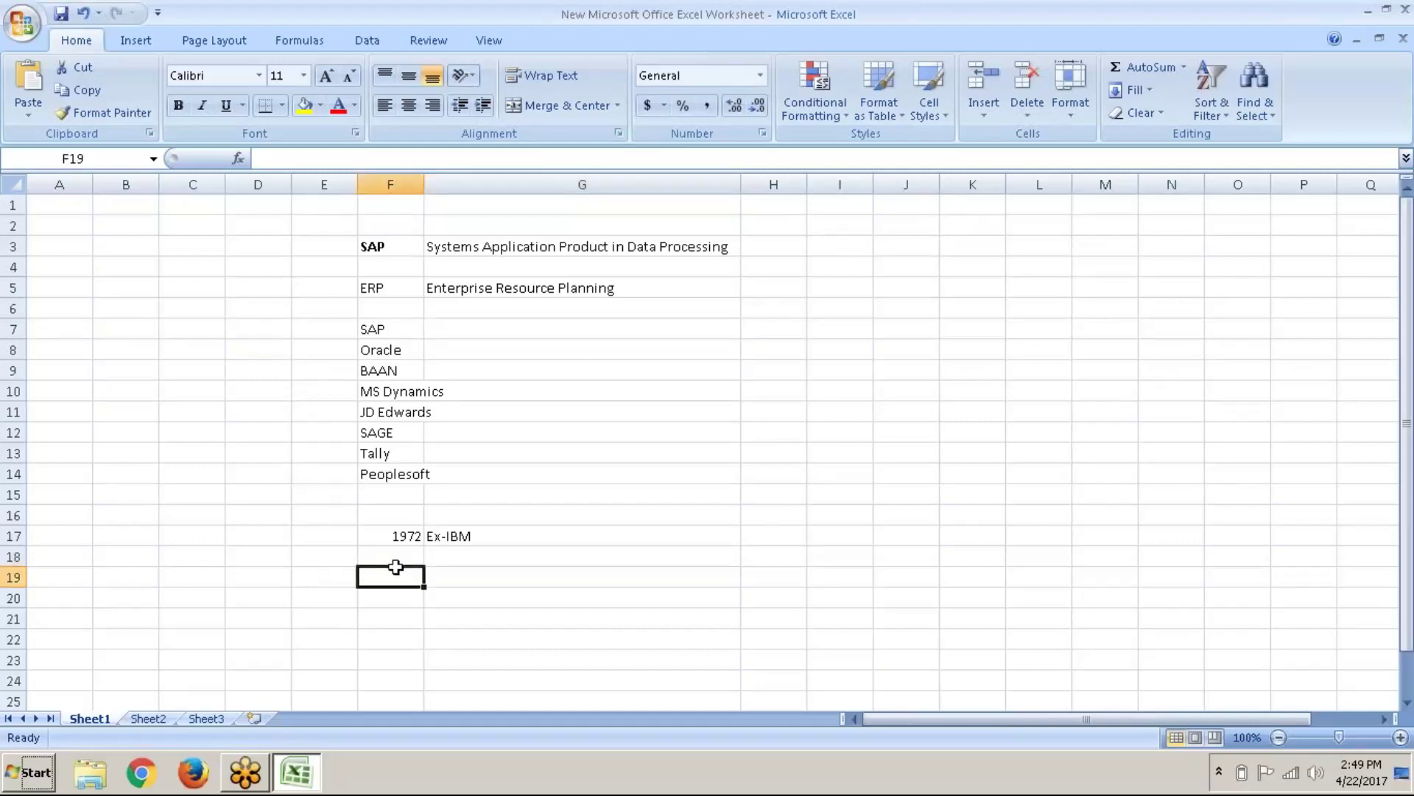
text(Archite)
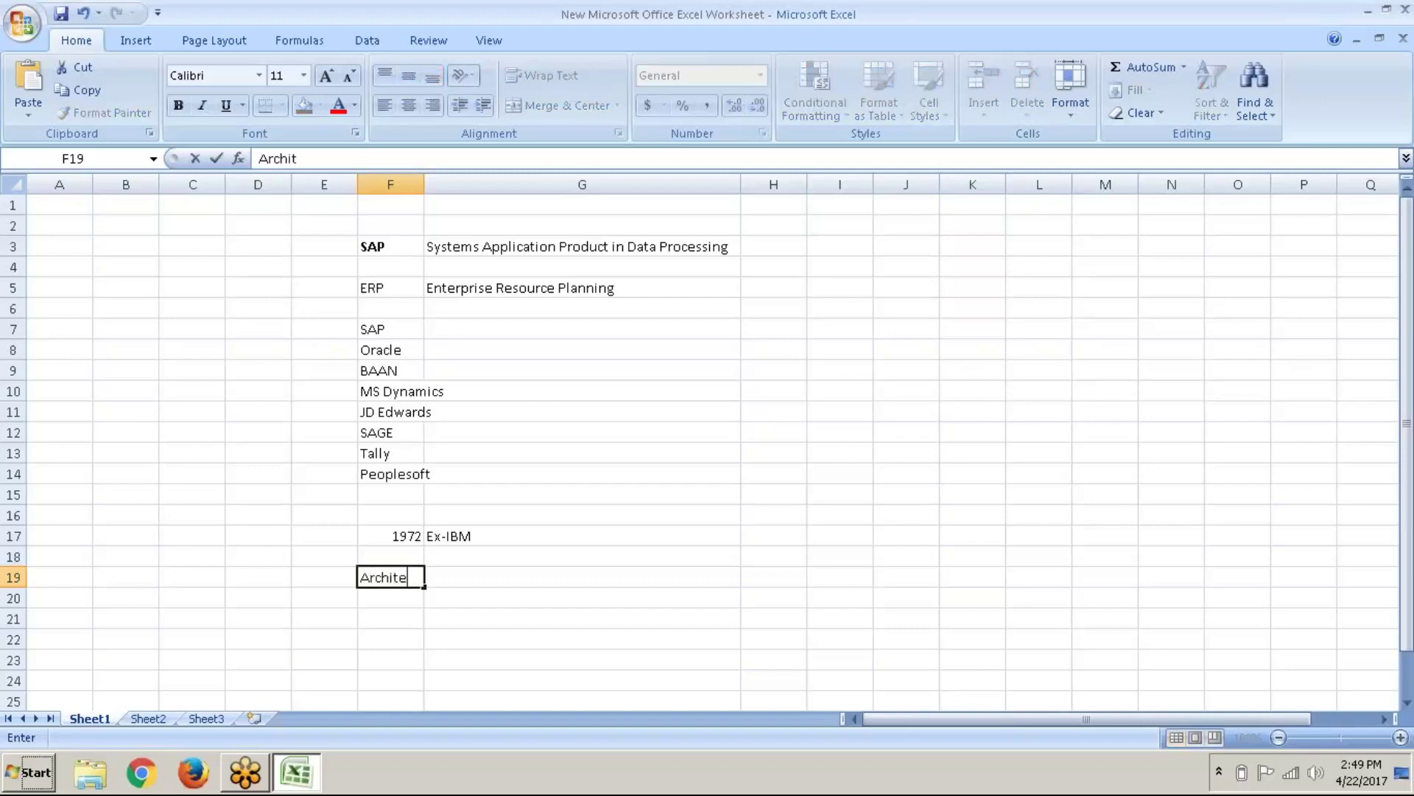
text(cture)
key(Return)
click(422, 577)
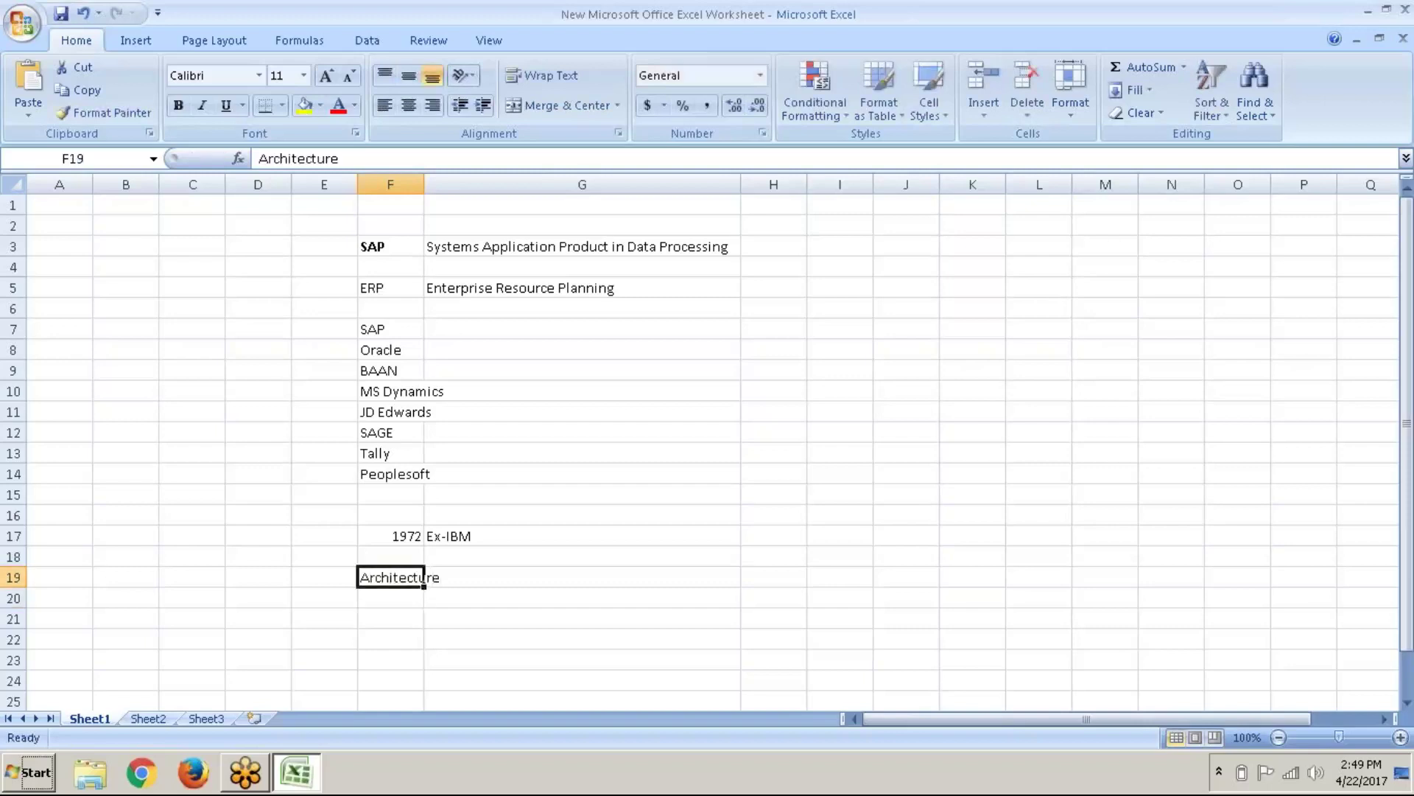
Step: Make the Architecture heading in cell F19 bold and autofit the width of column F
key(ctrl+b)
double_click(425, 185)
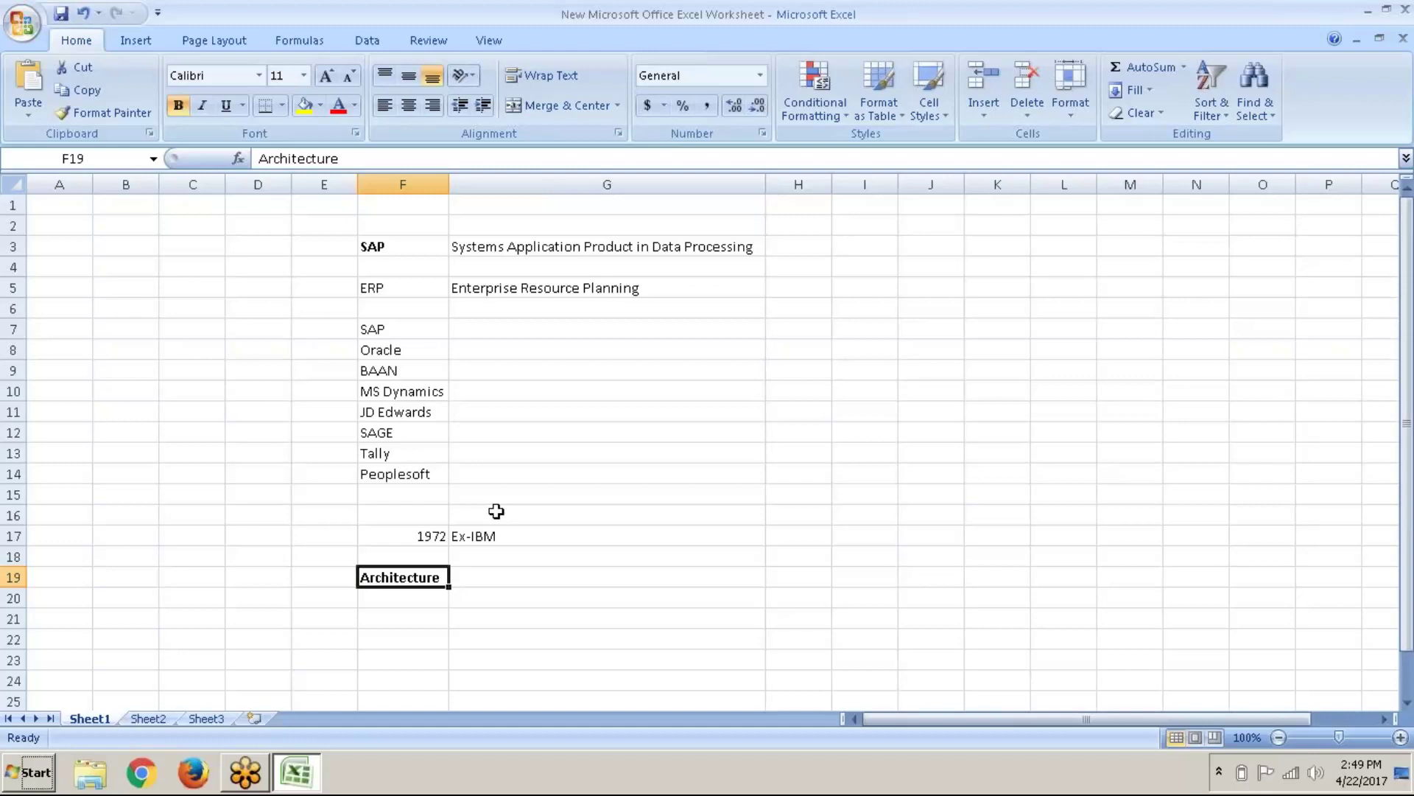
key(Return)
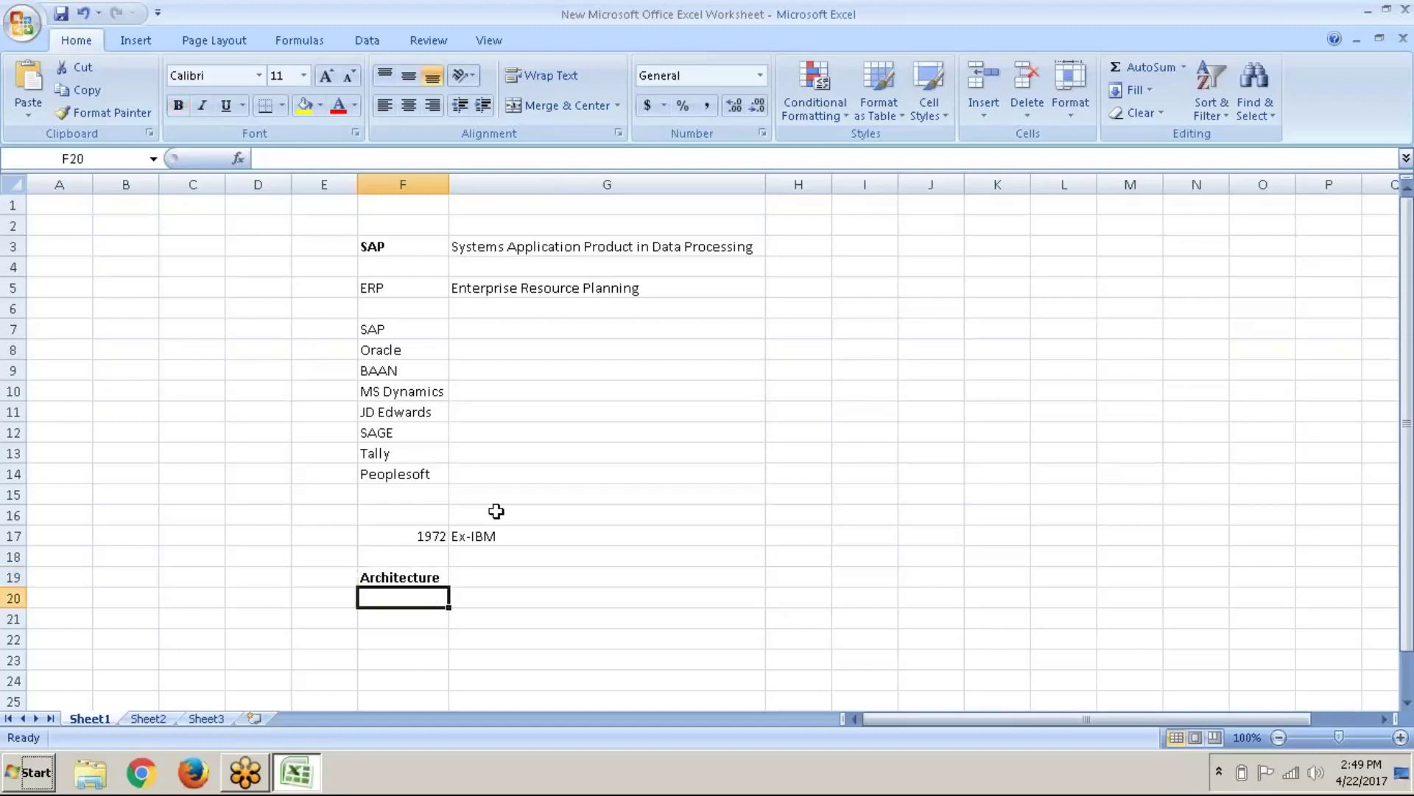
Step: List the layers Presentation Layer, Application Layer and Database in cells F20 to F22 under the Architecture heading
text(Prese)
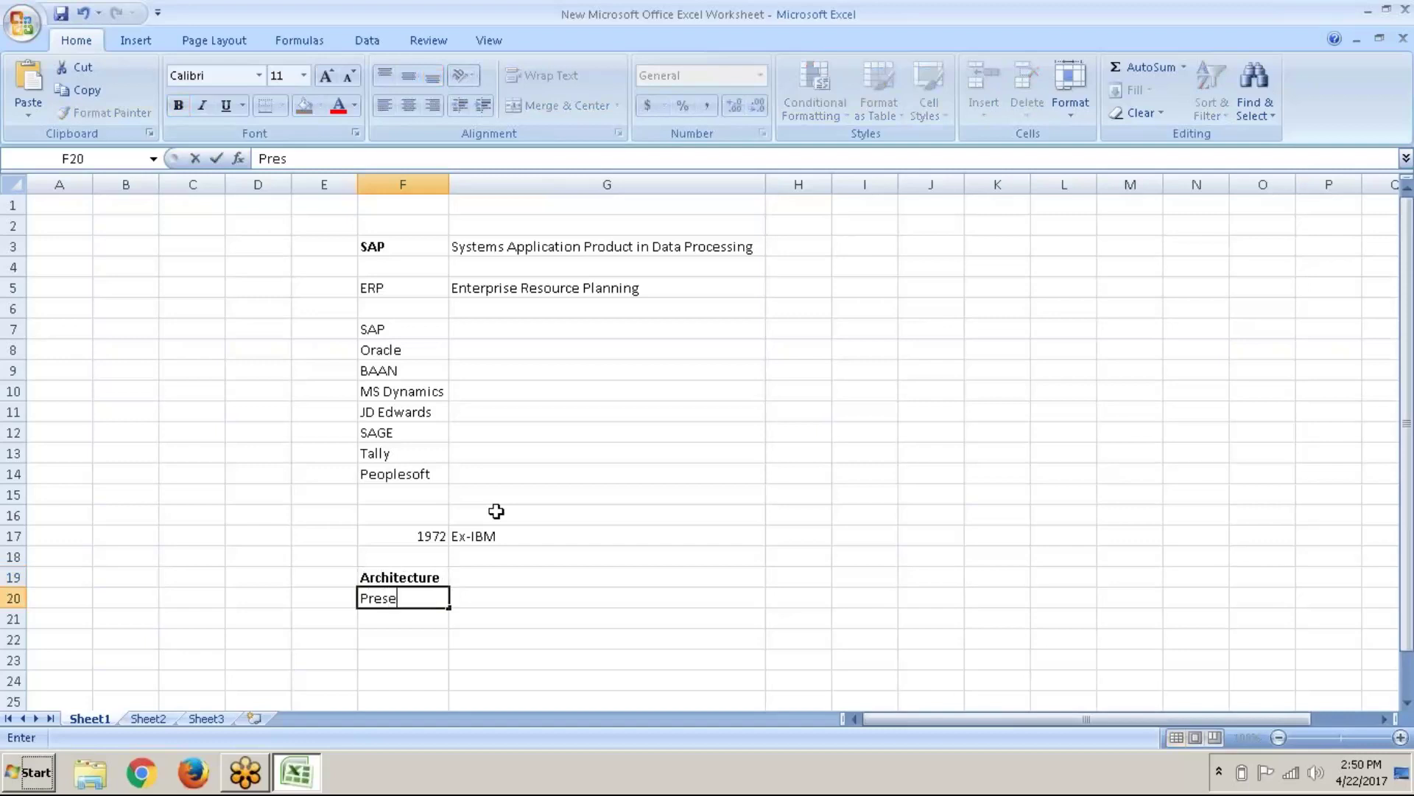
text(ntation Layer)
key(Return)
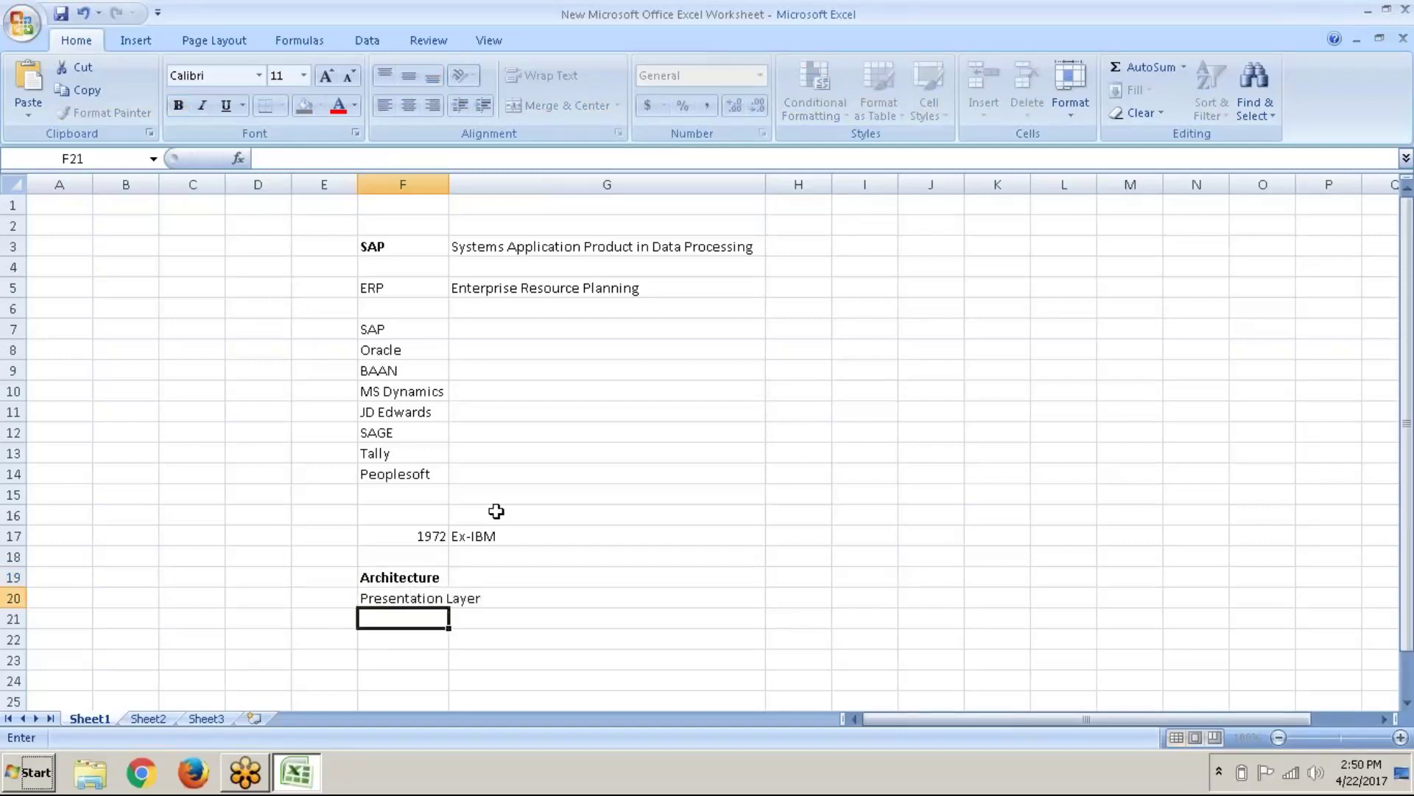
text(Appli)
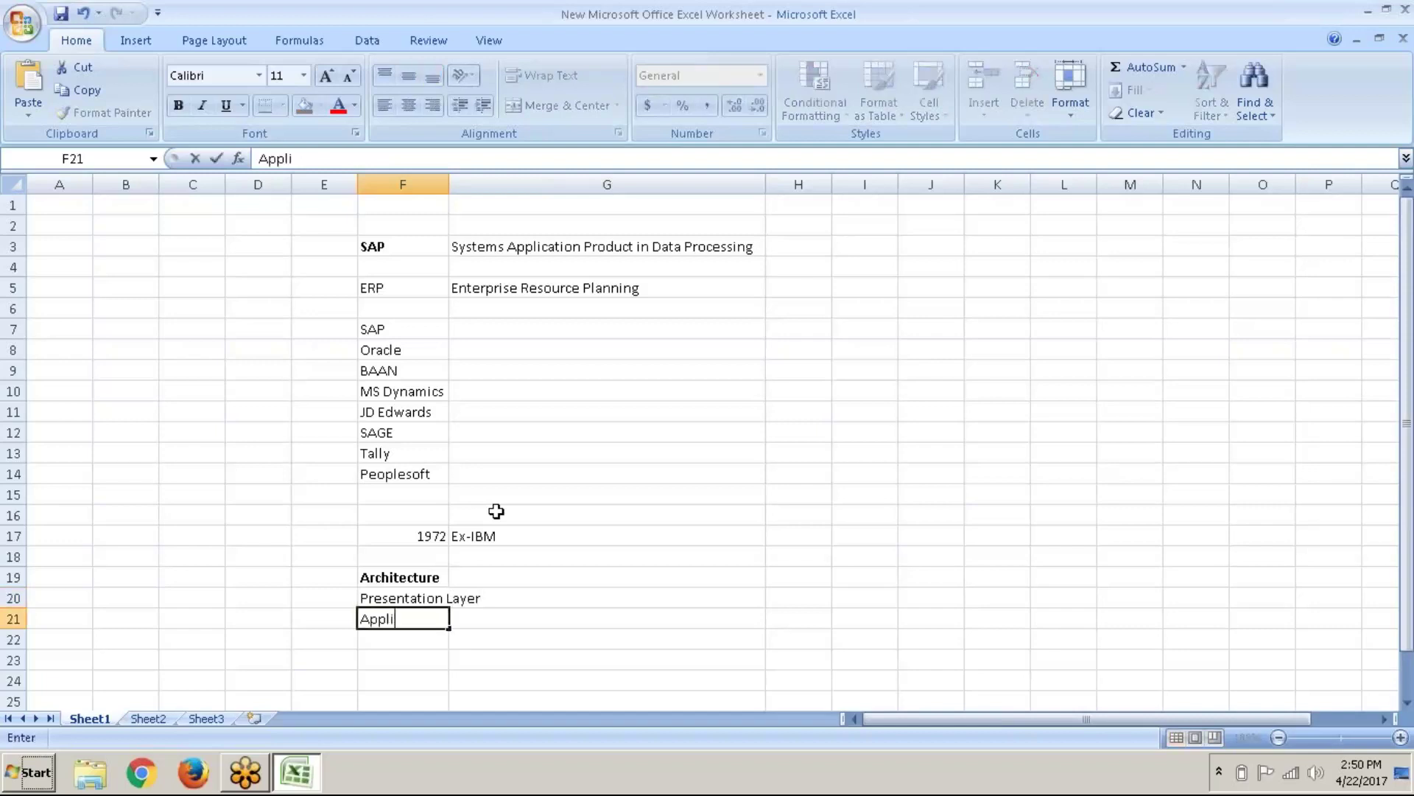
text(cation Layer)
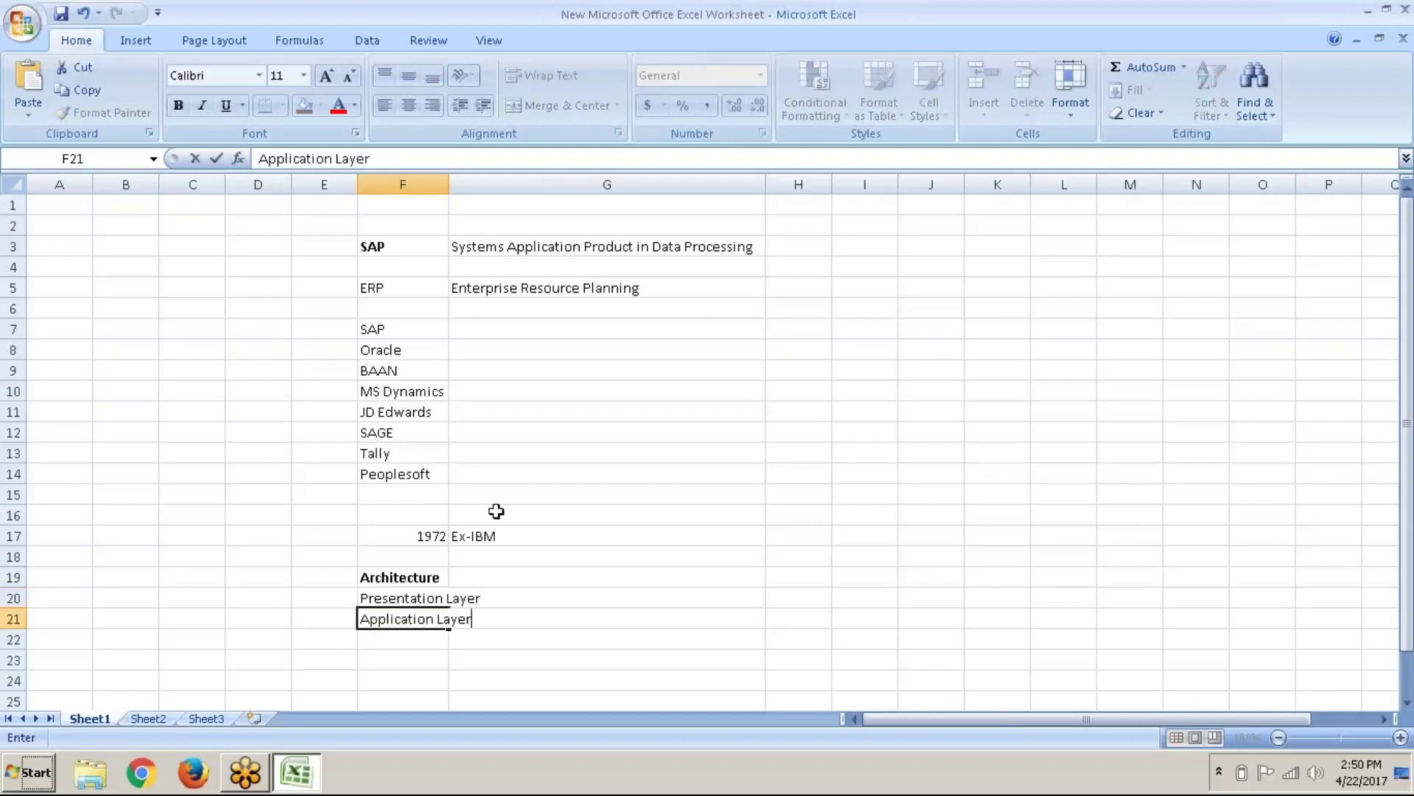
key(Return)
text(Data)
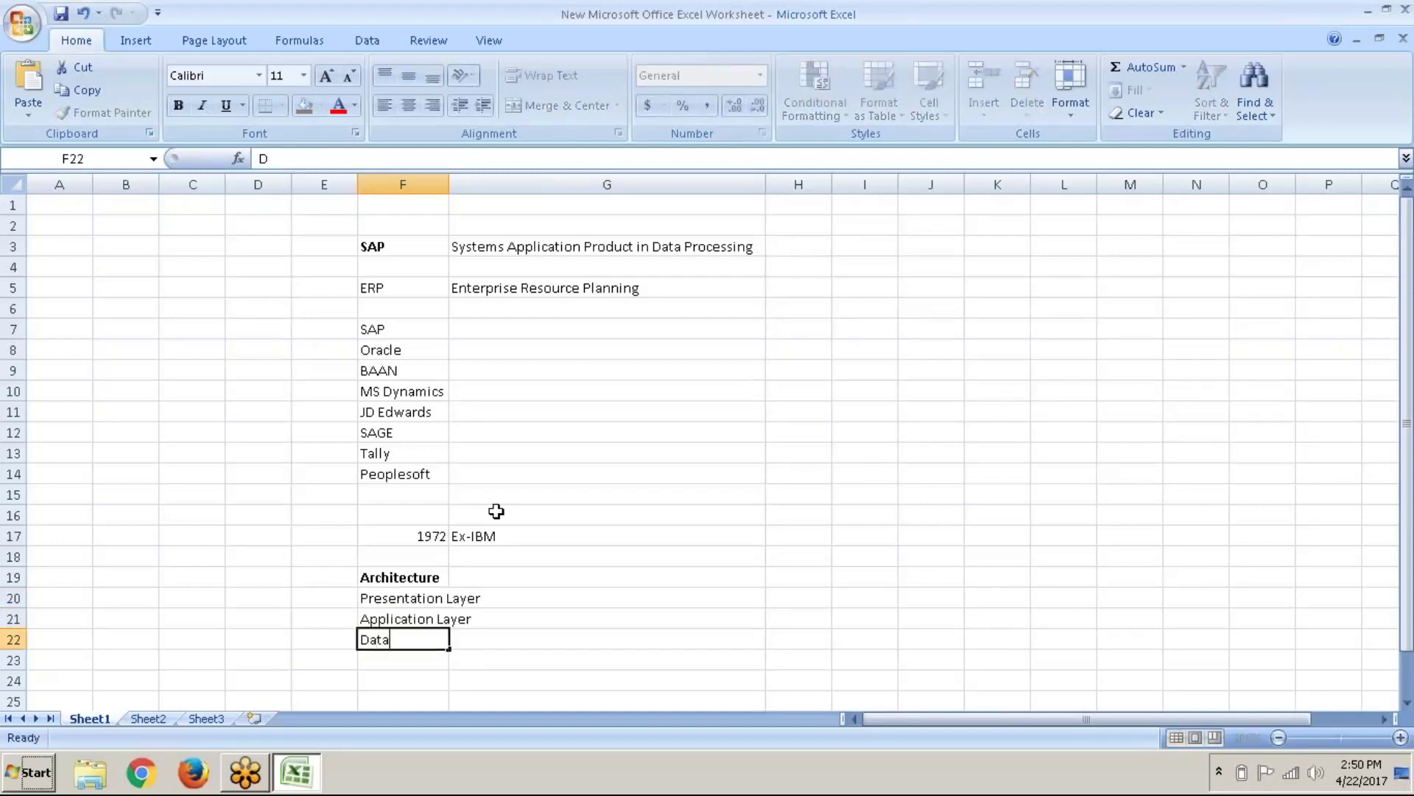
text(base)
key(Return)
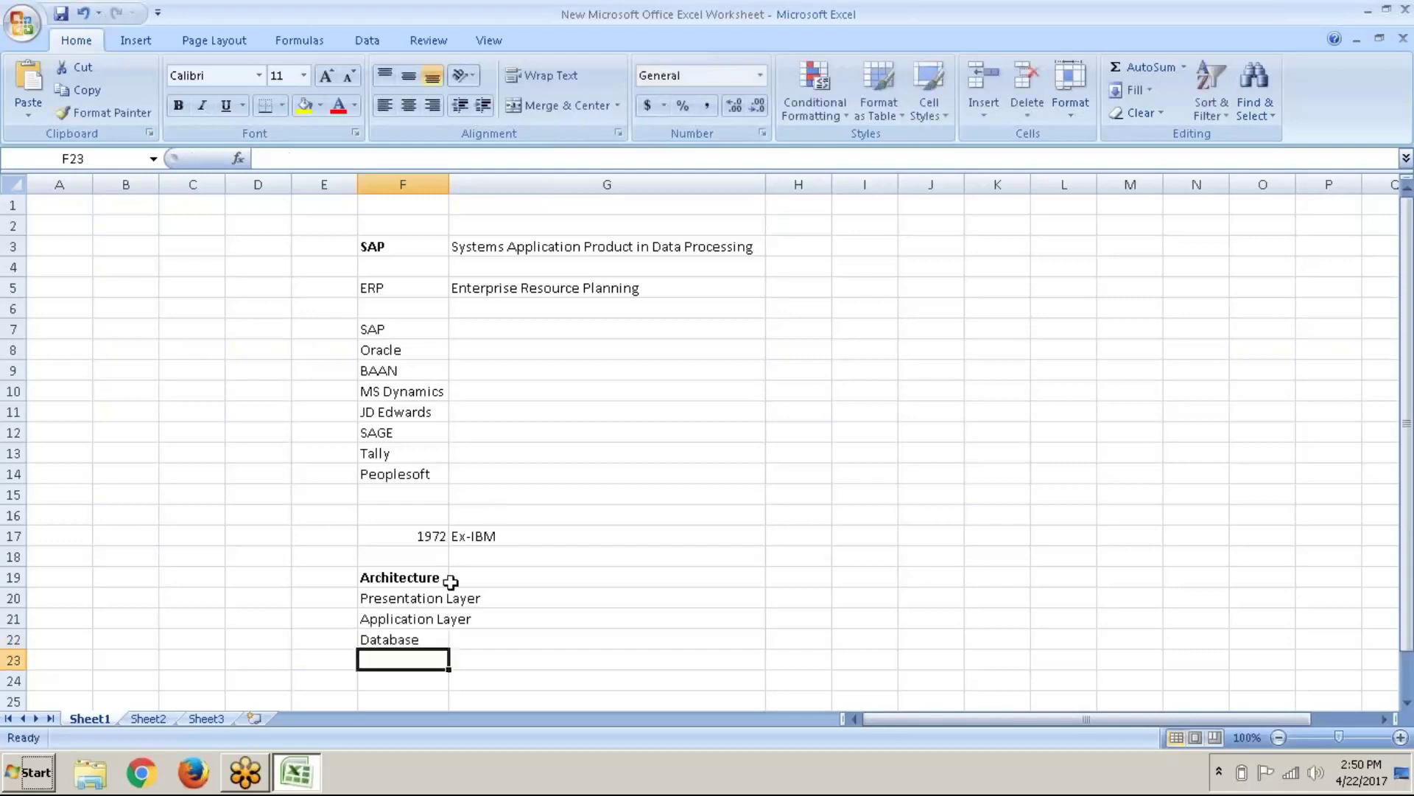
click(420, 598)
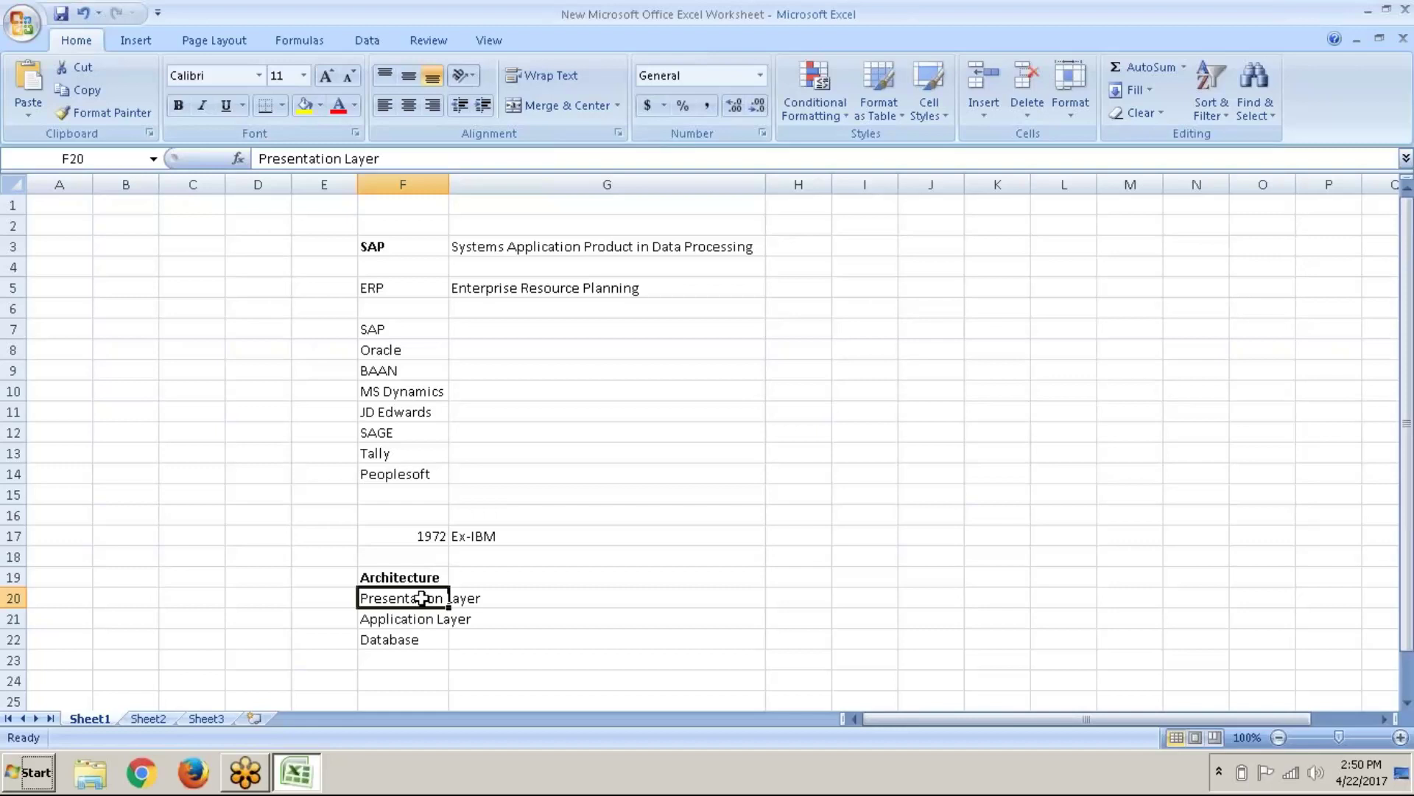
key(Down)
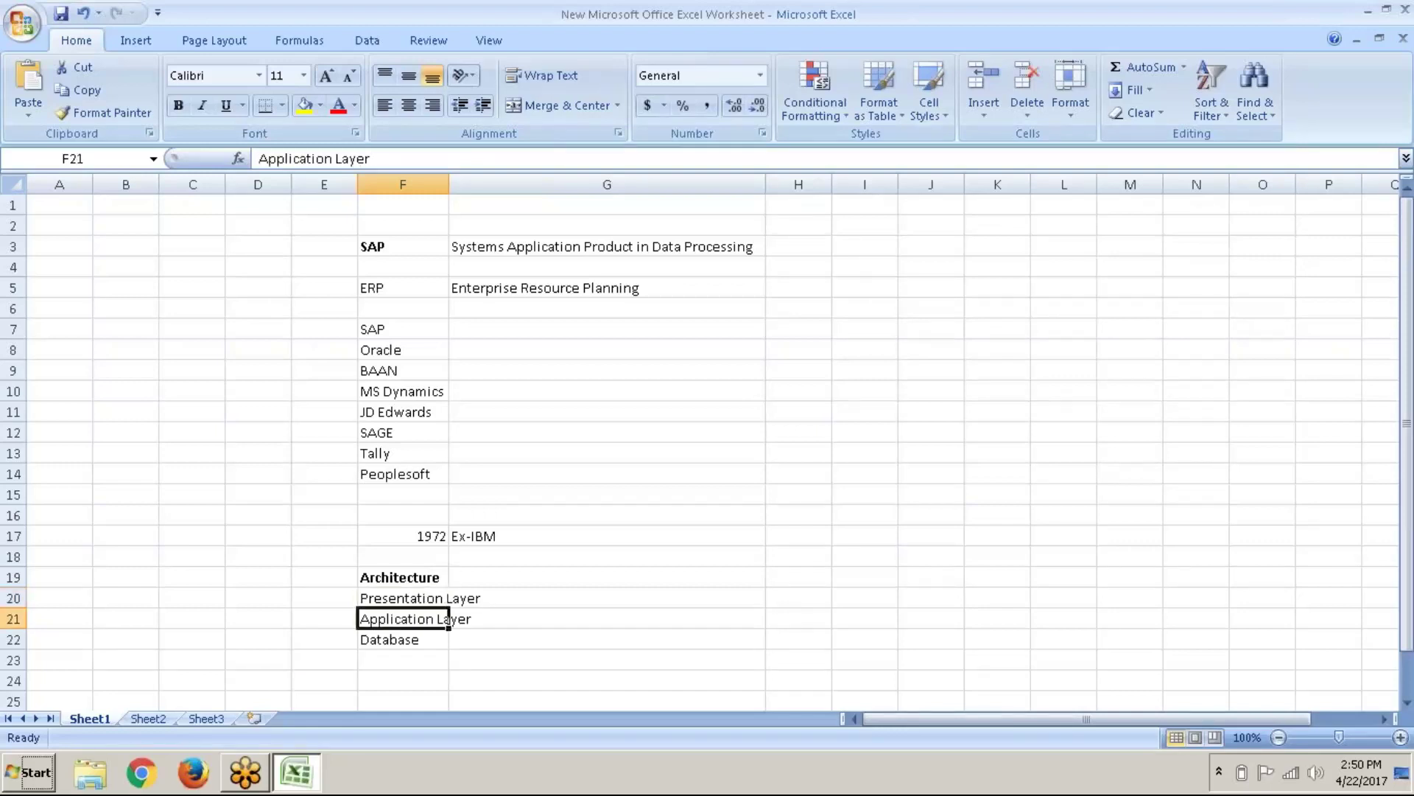
click(419, 653)
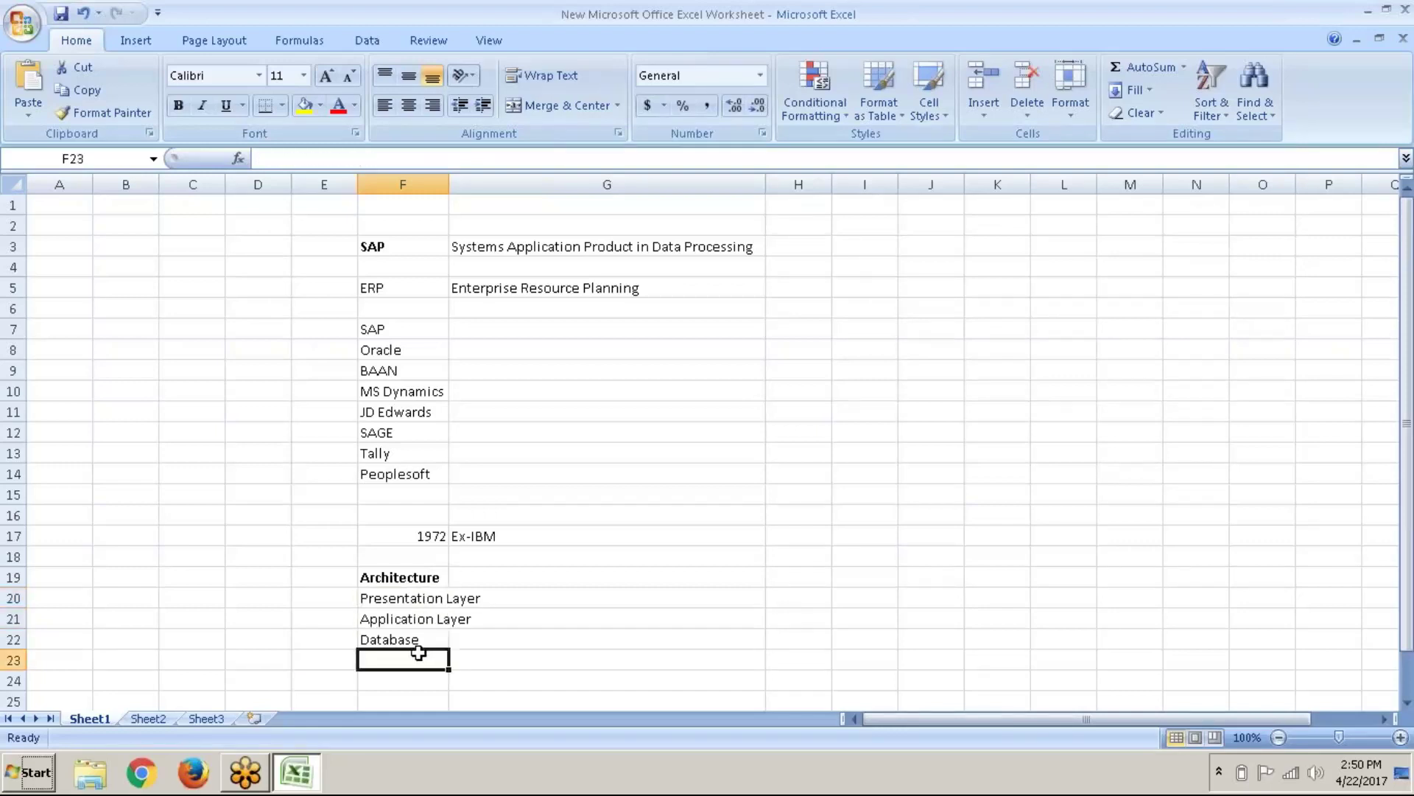
click(427, 640)
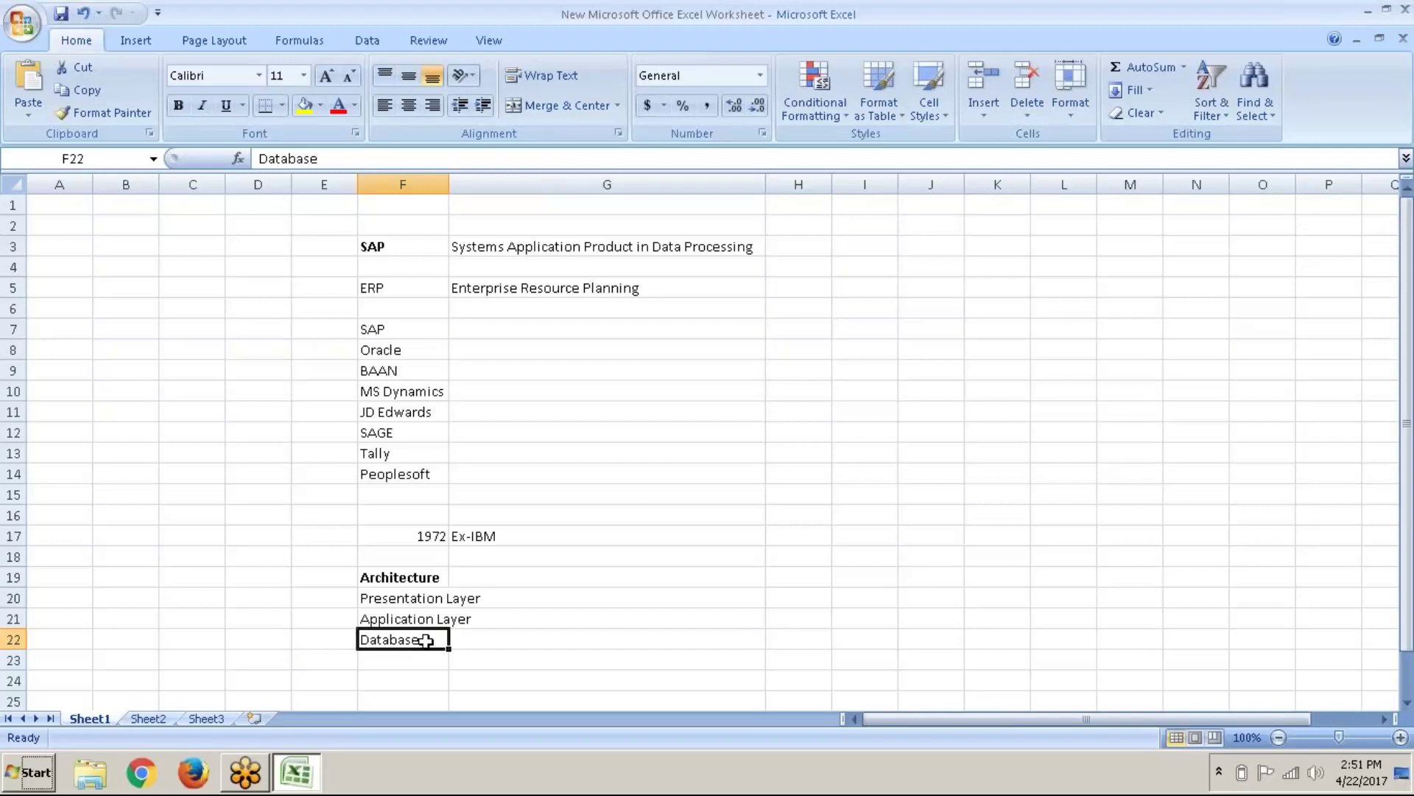
Step: Merge and centre cells C24:D24 with wrapped text and middle alignment, and enter the heading modules in the merged cell
scroll(426, 640, down, 5)
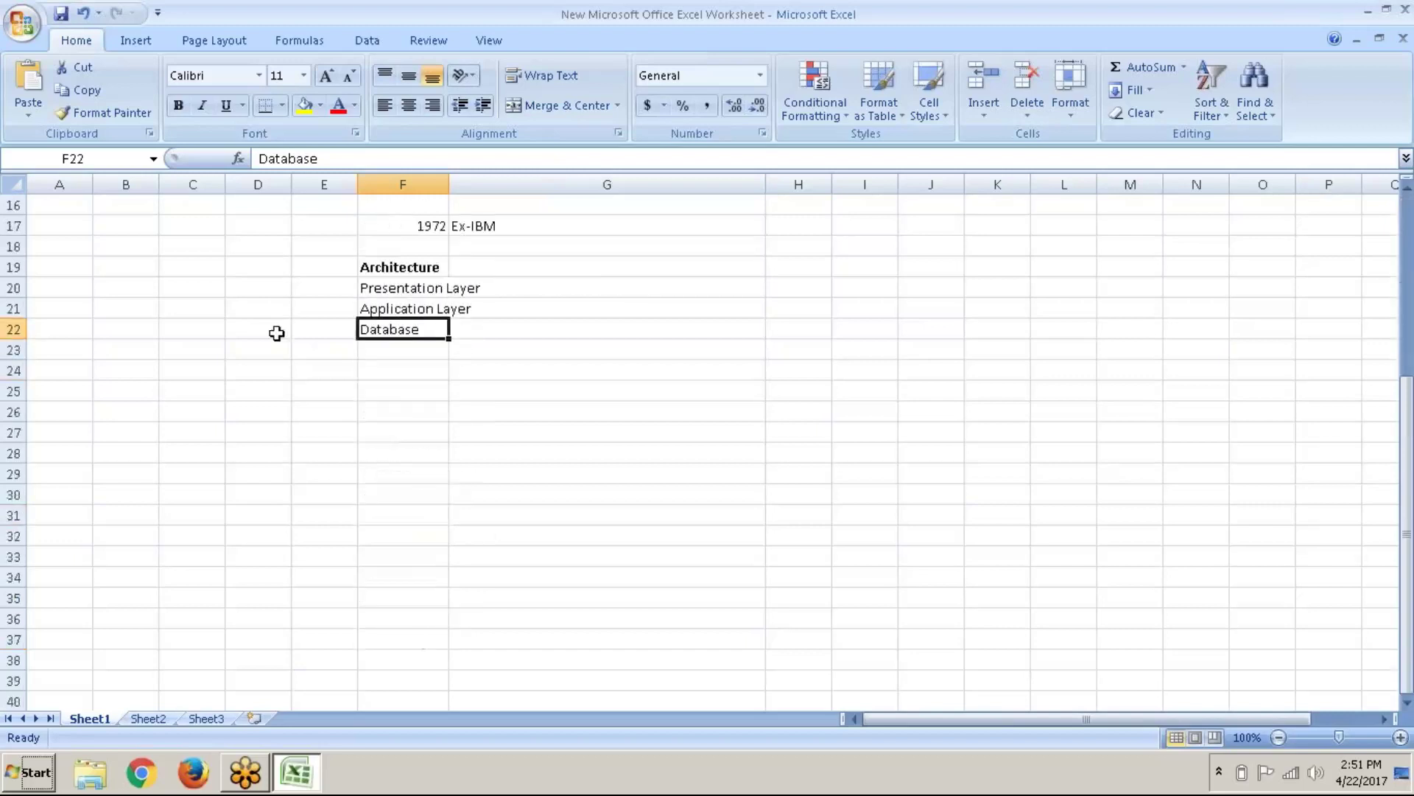
click(172, 371)
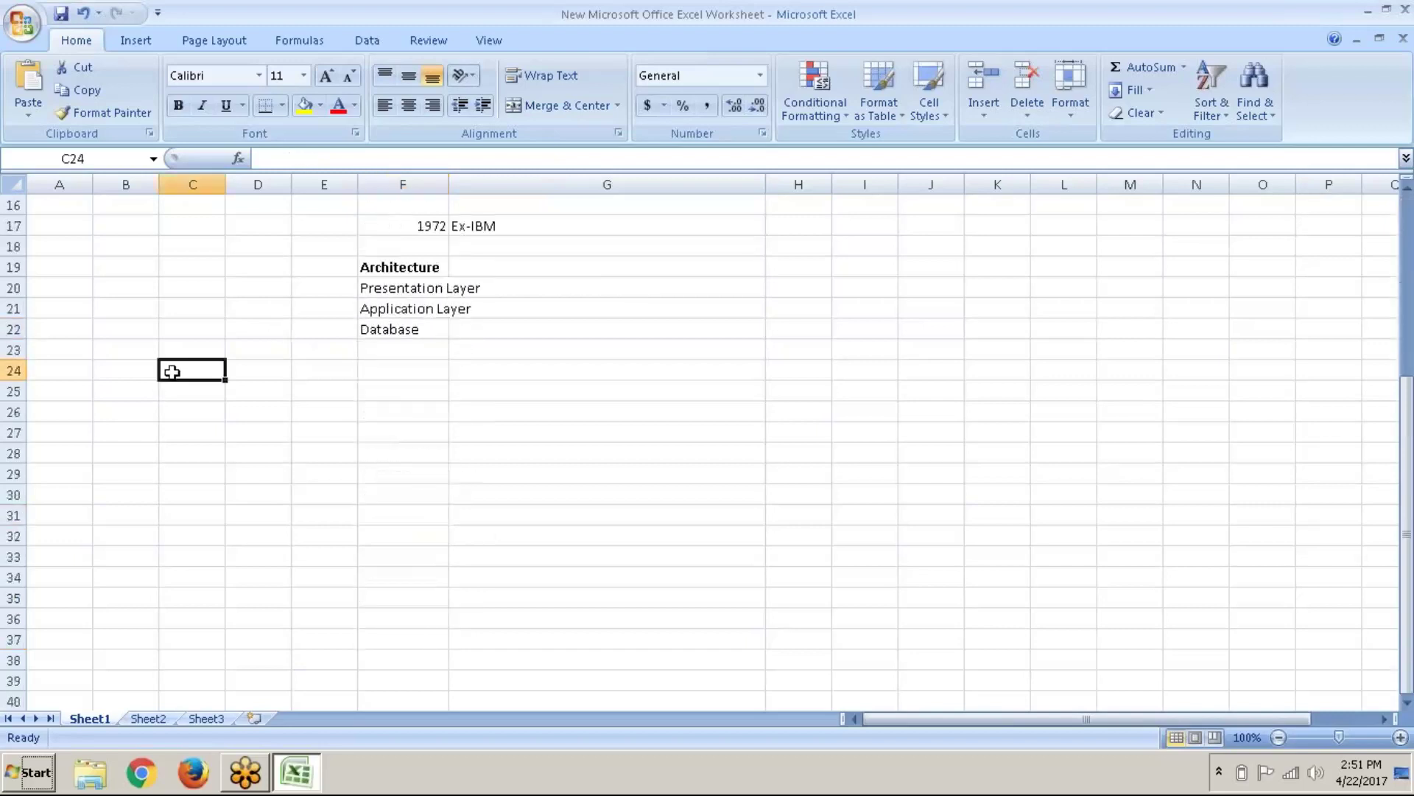
drag(172, 372, 232, 371)
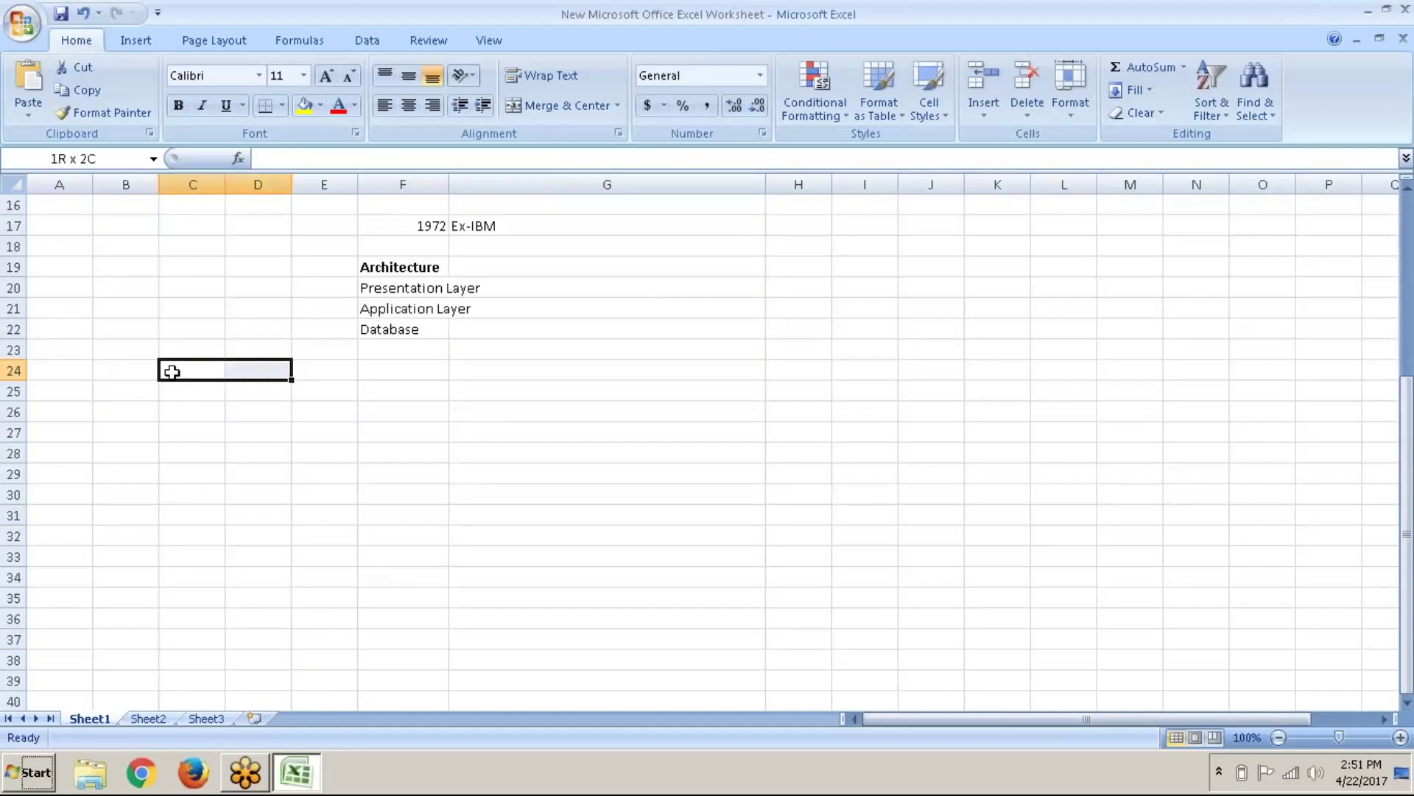
click(571, 106)
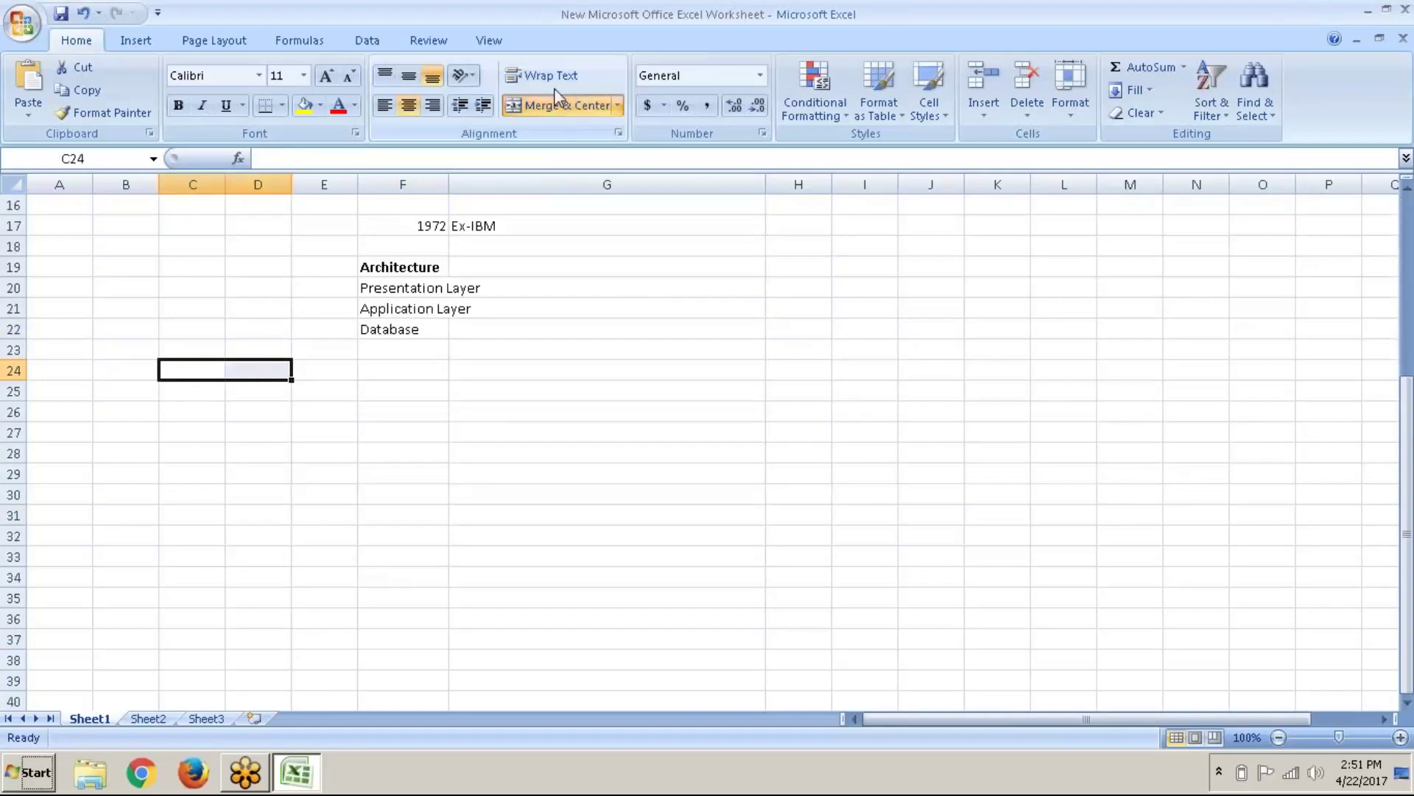
click(409, 76)
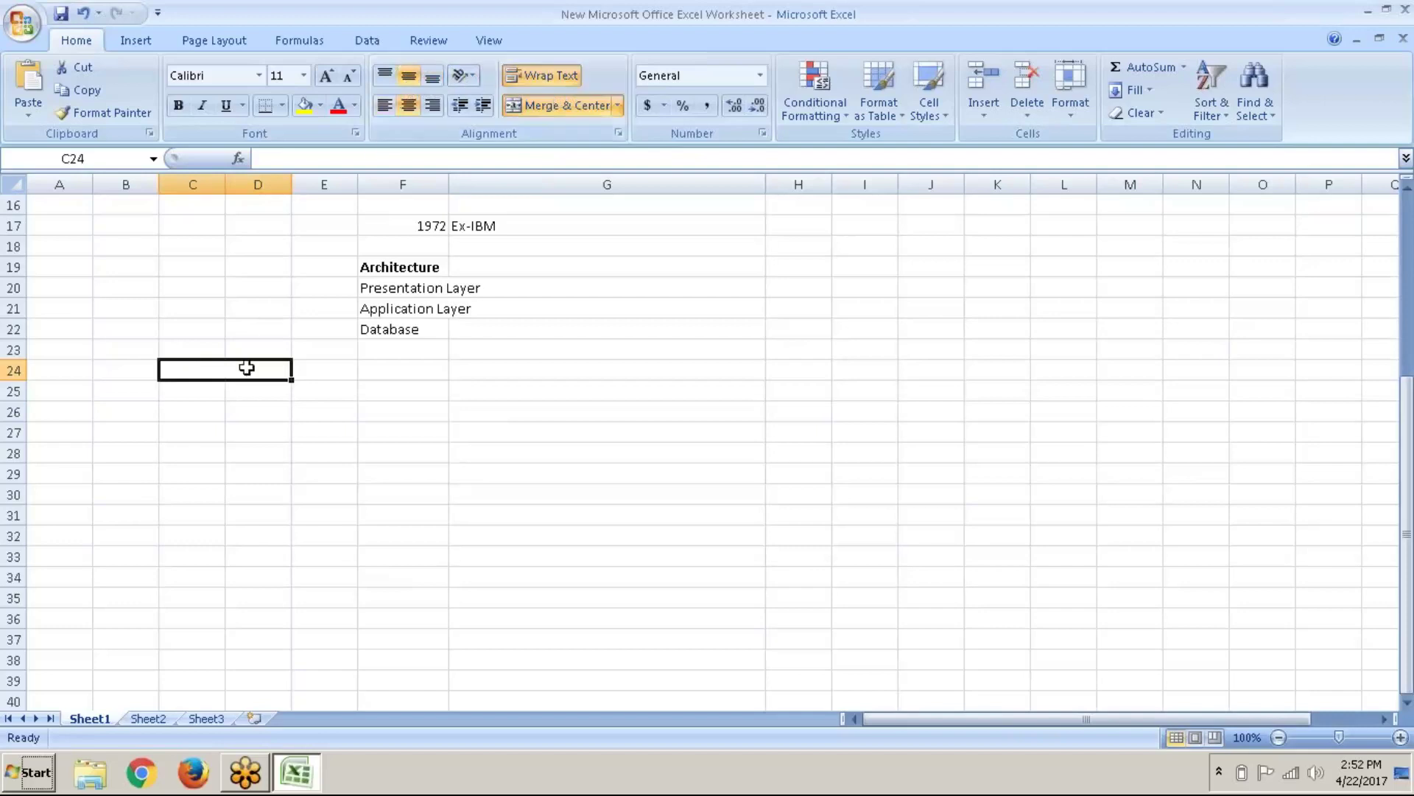
text(modules)
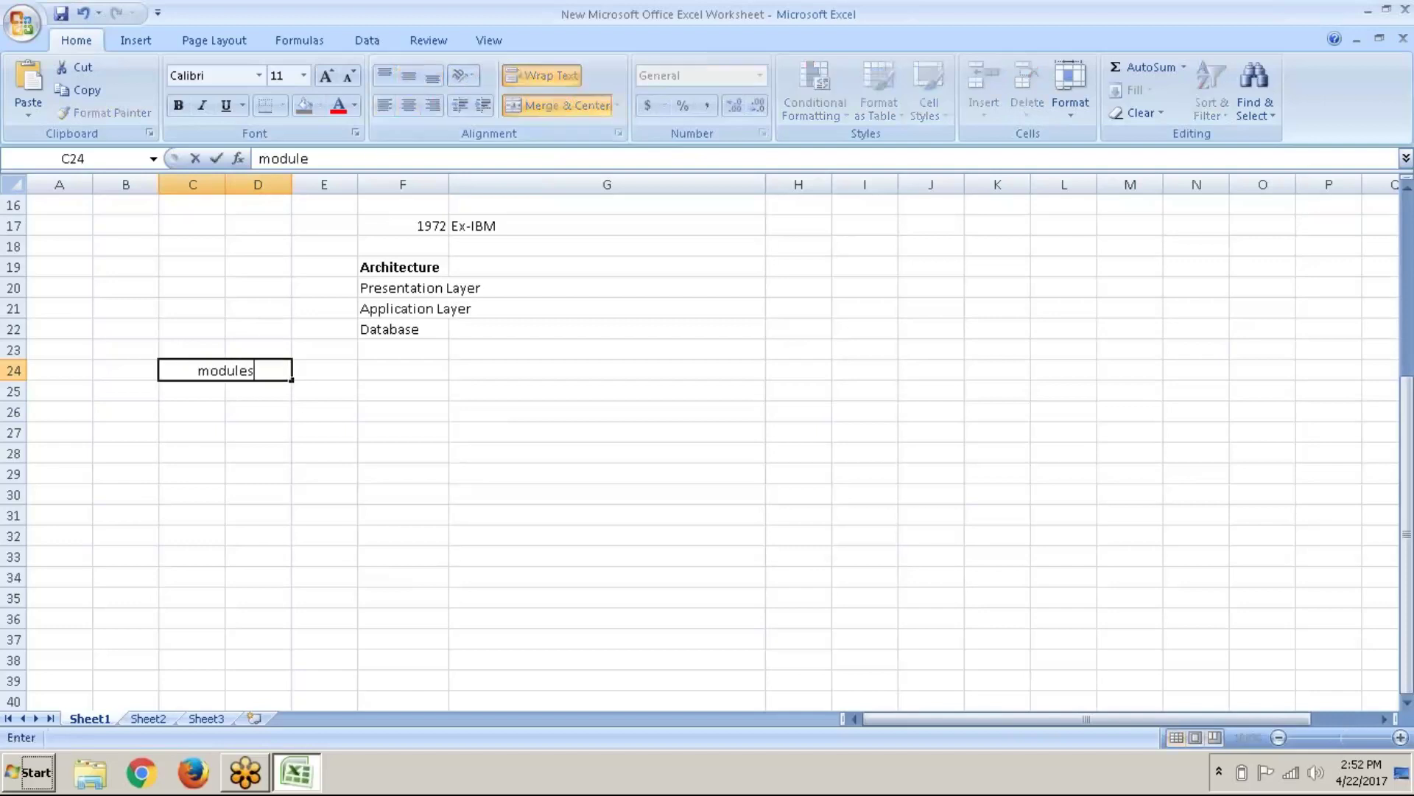
key(Return)
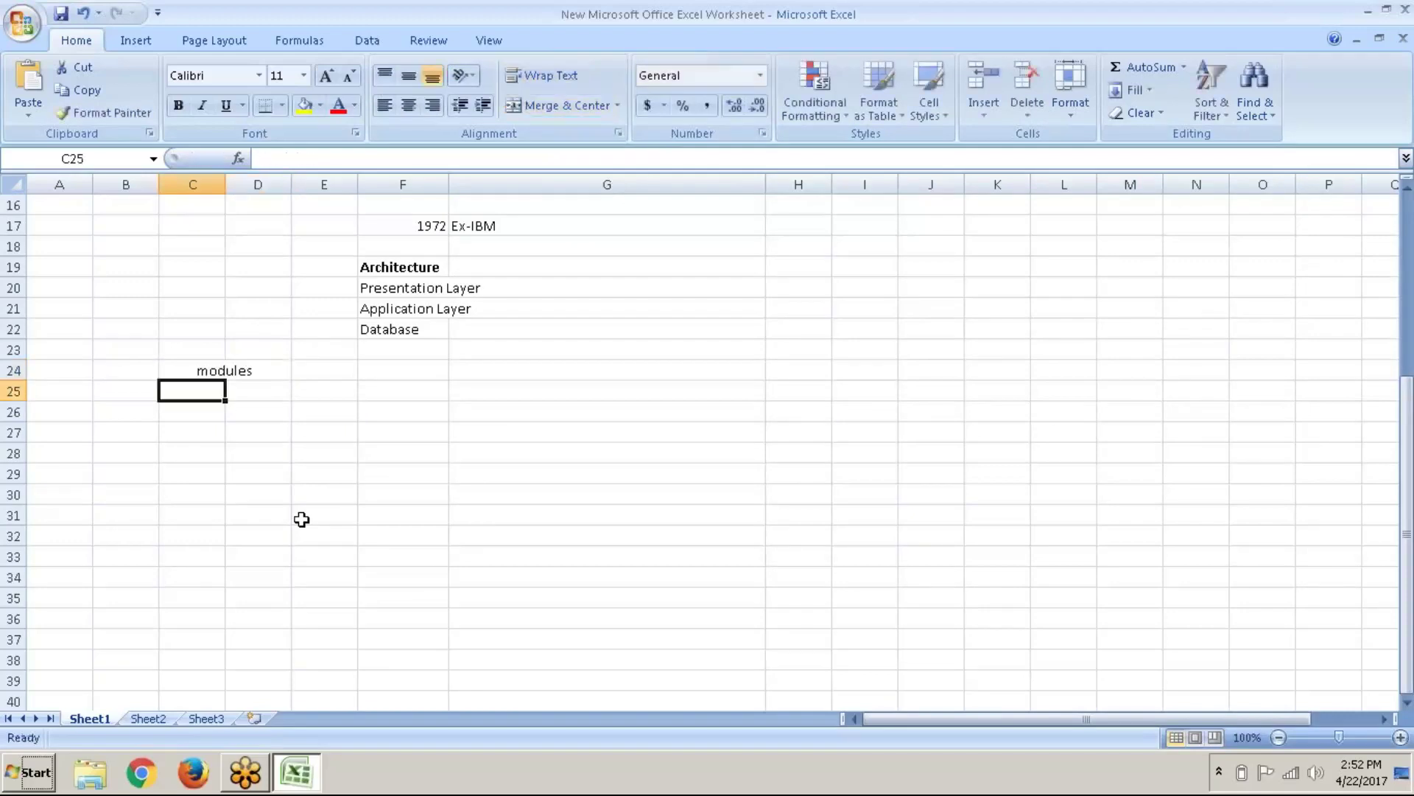
Step: Enter the subheadings Functional in C25 and Technical in D25 under modules, and autofit the width of column C
text(Fu)
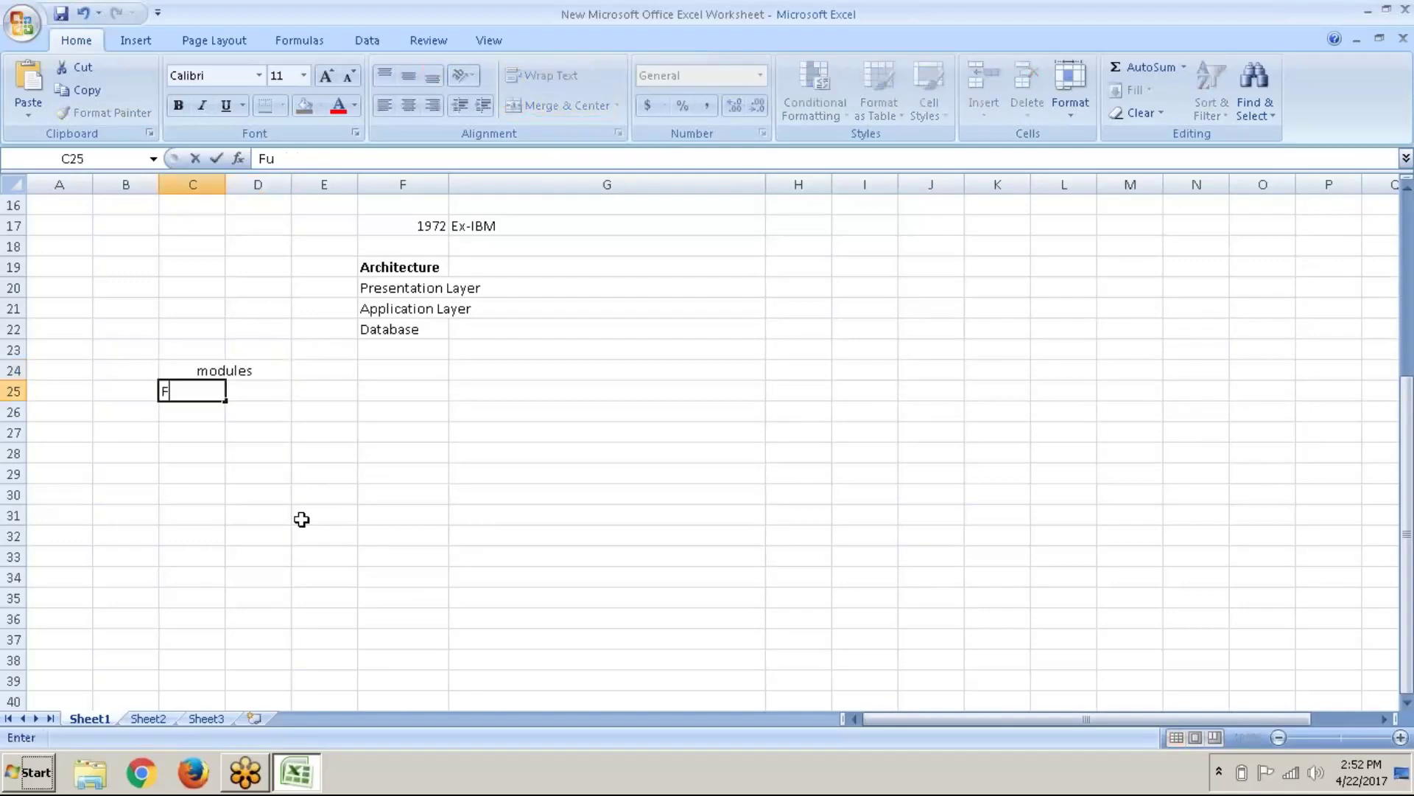
text(nctional)
key(Tab)
text(Te)
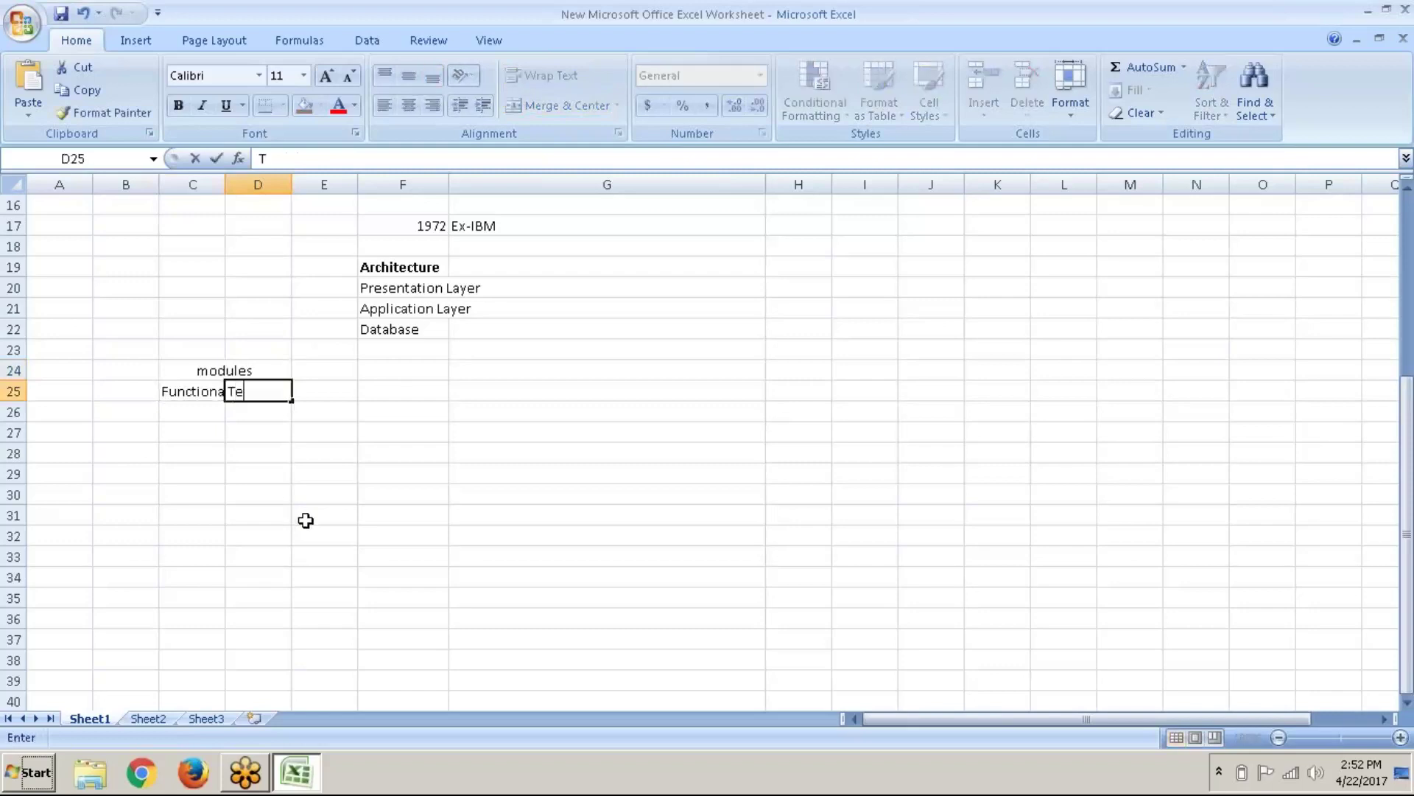
text(chnical)
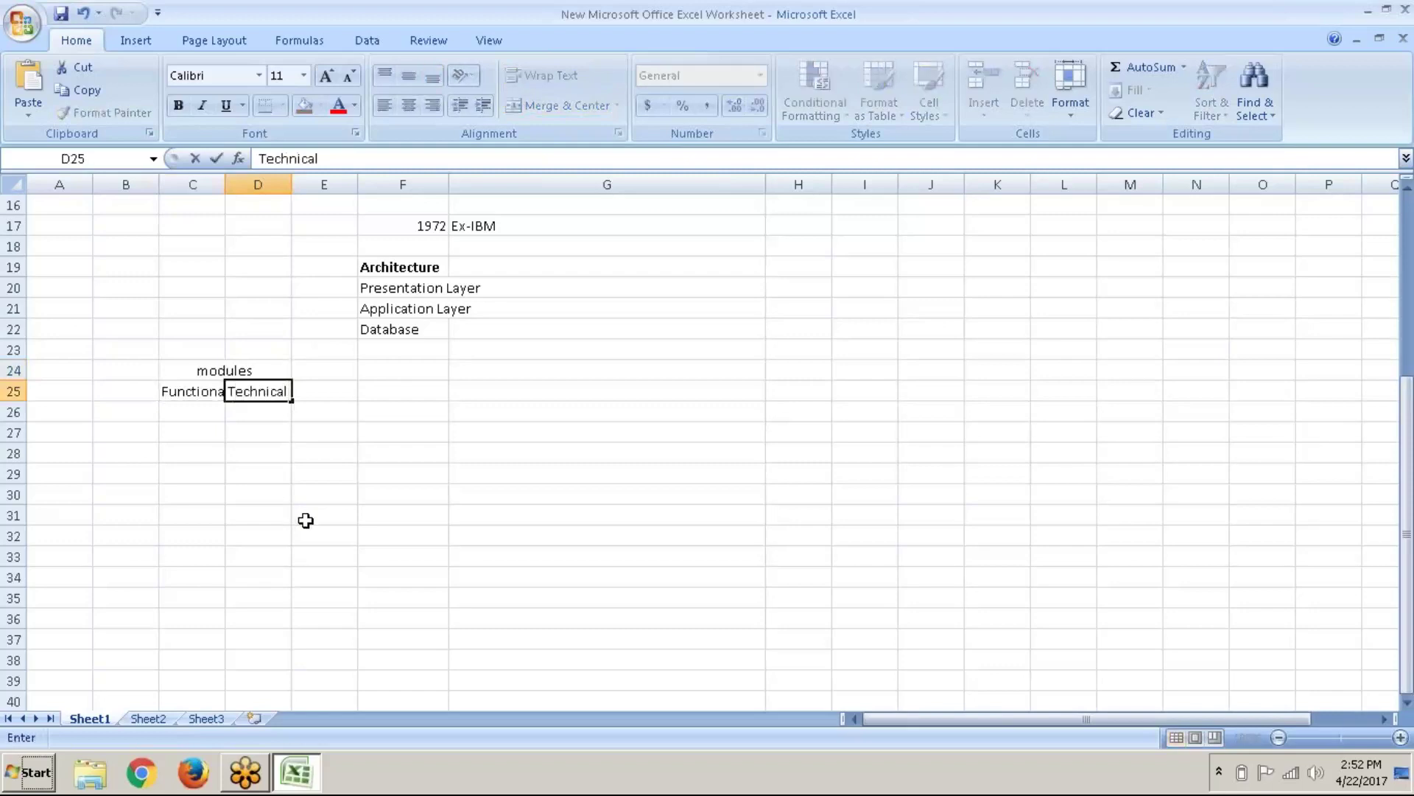
key(Return)
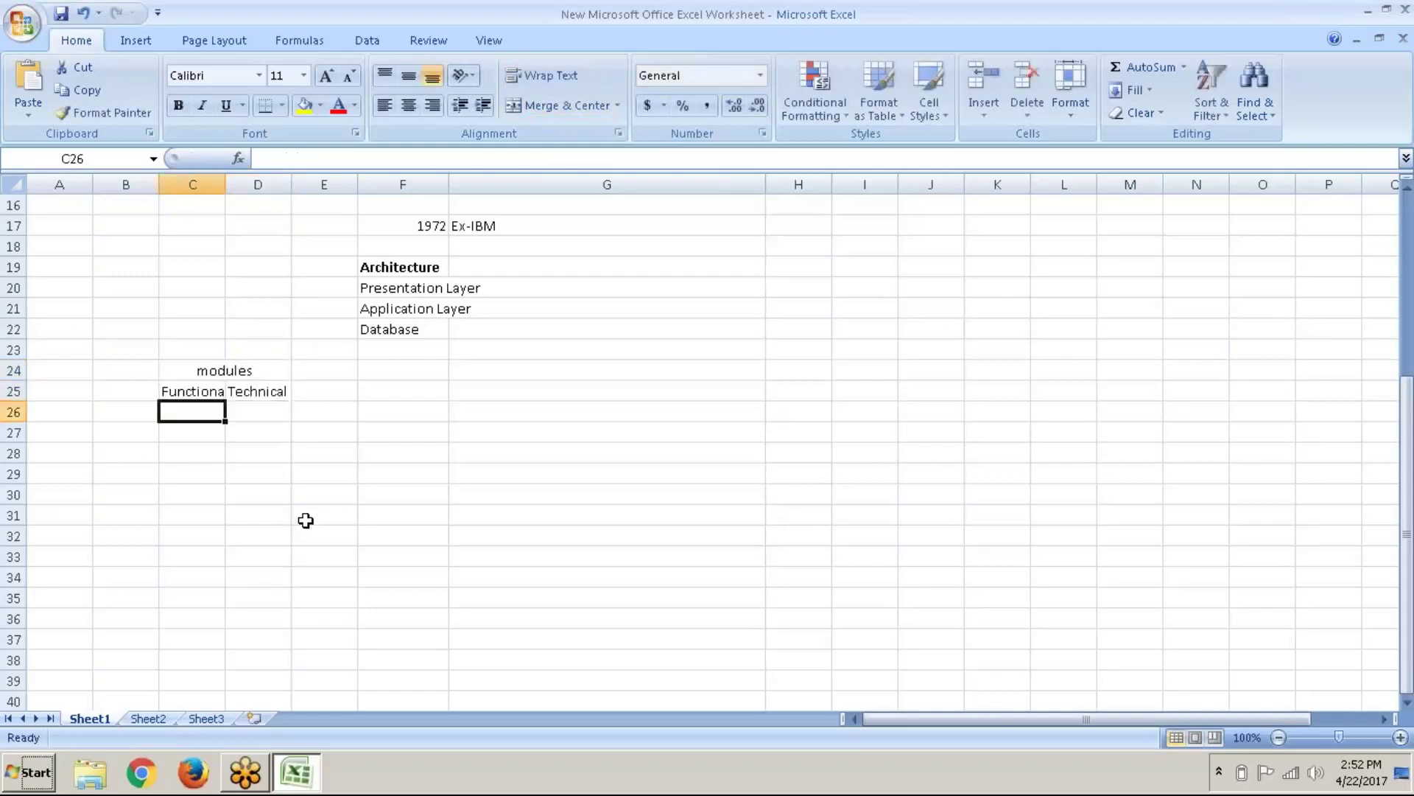
double_click(226, 180)
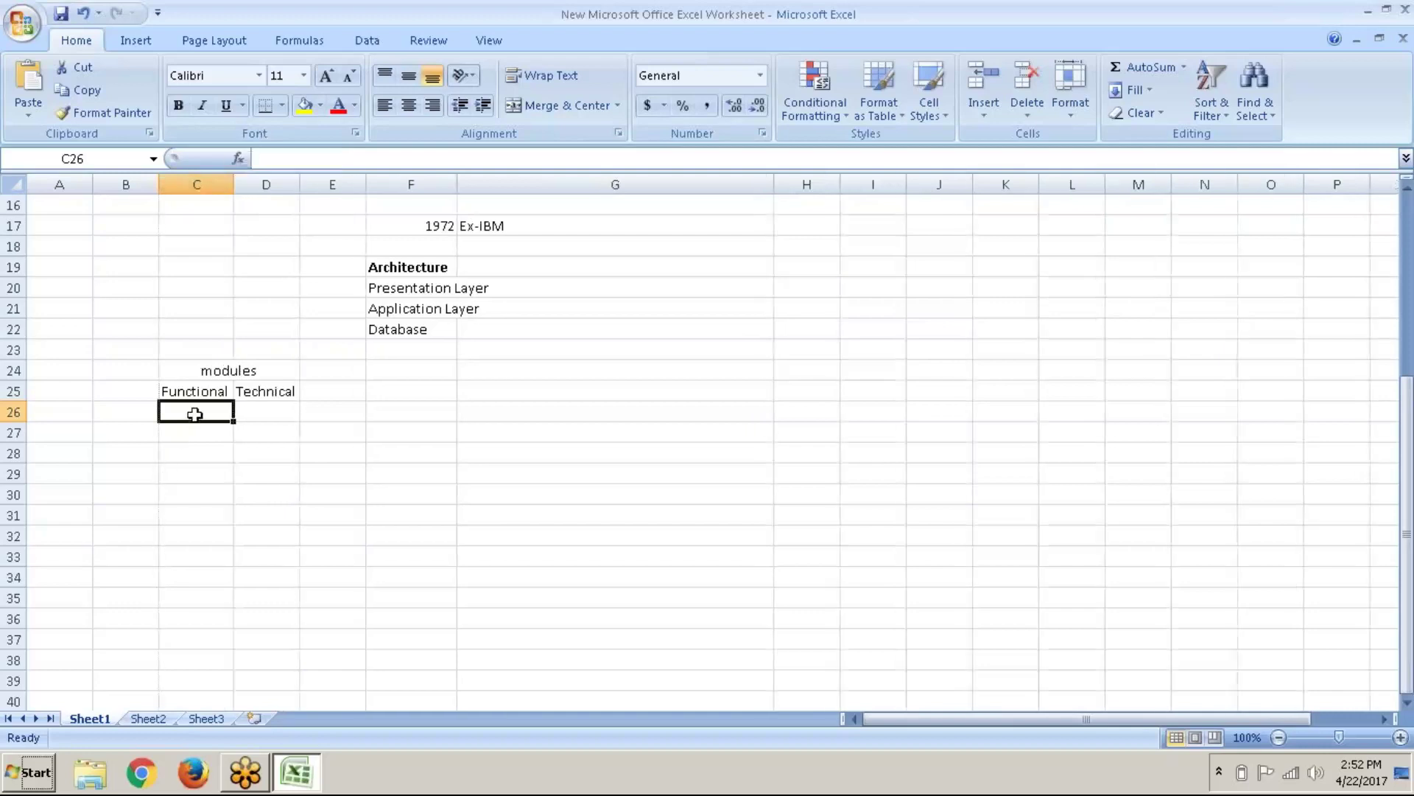
Step: Start the Functional module list with FICO, MM and SD in cells C26 to C28
text(FICO)
key(Return)
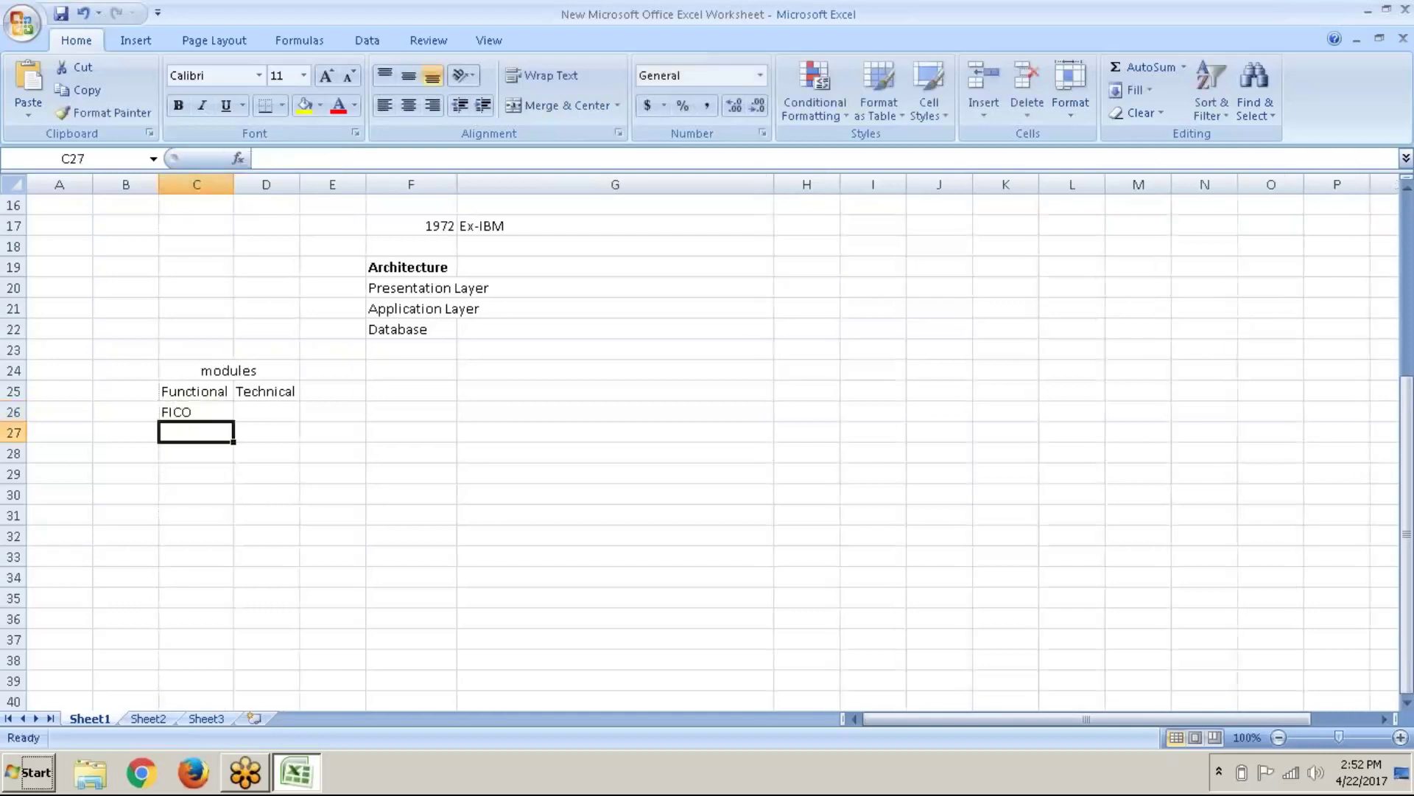
text(MM)
key(Return)
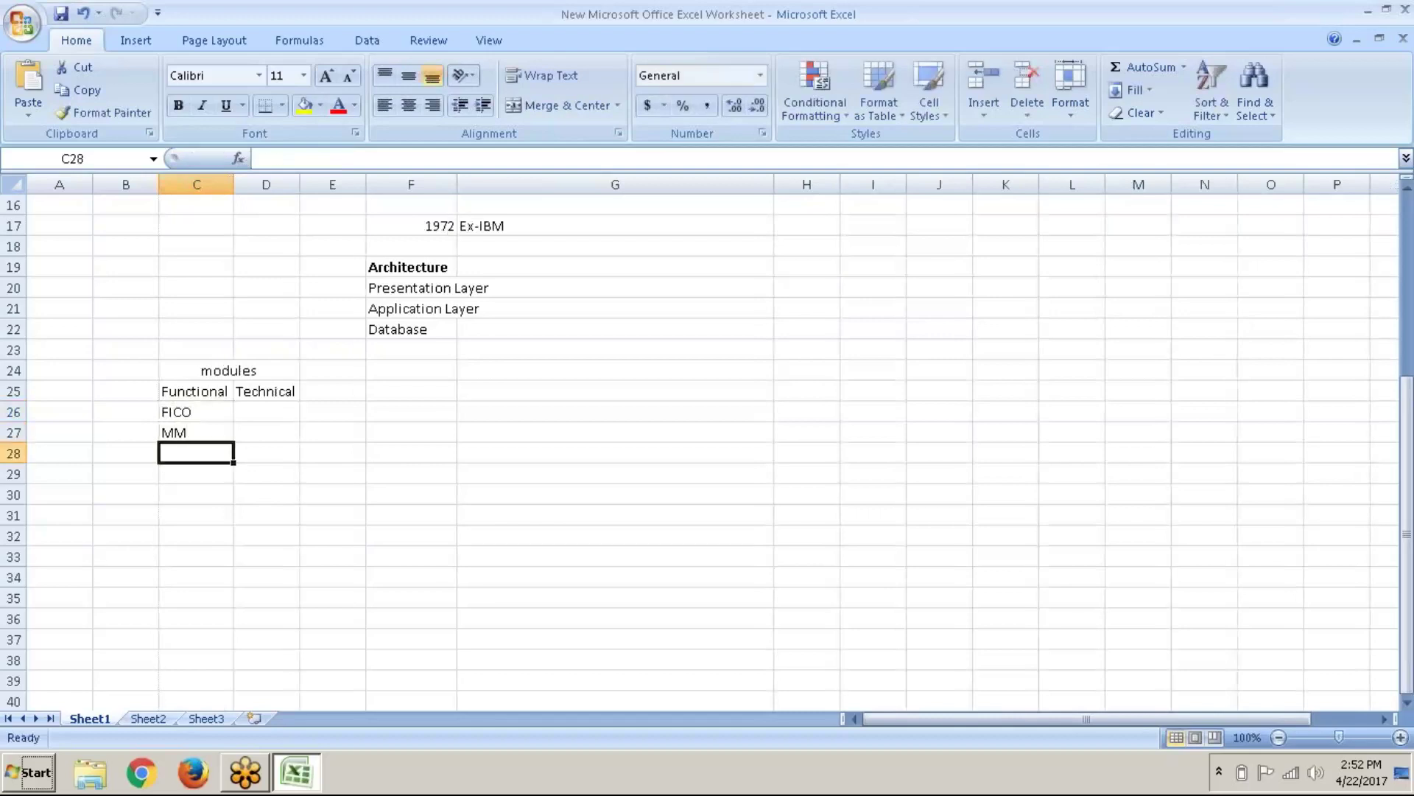
text(SD)
click(196, 432)
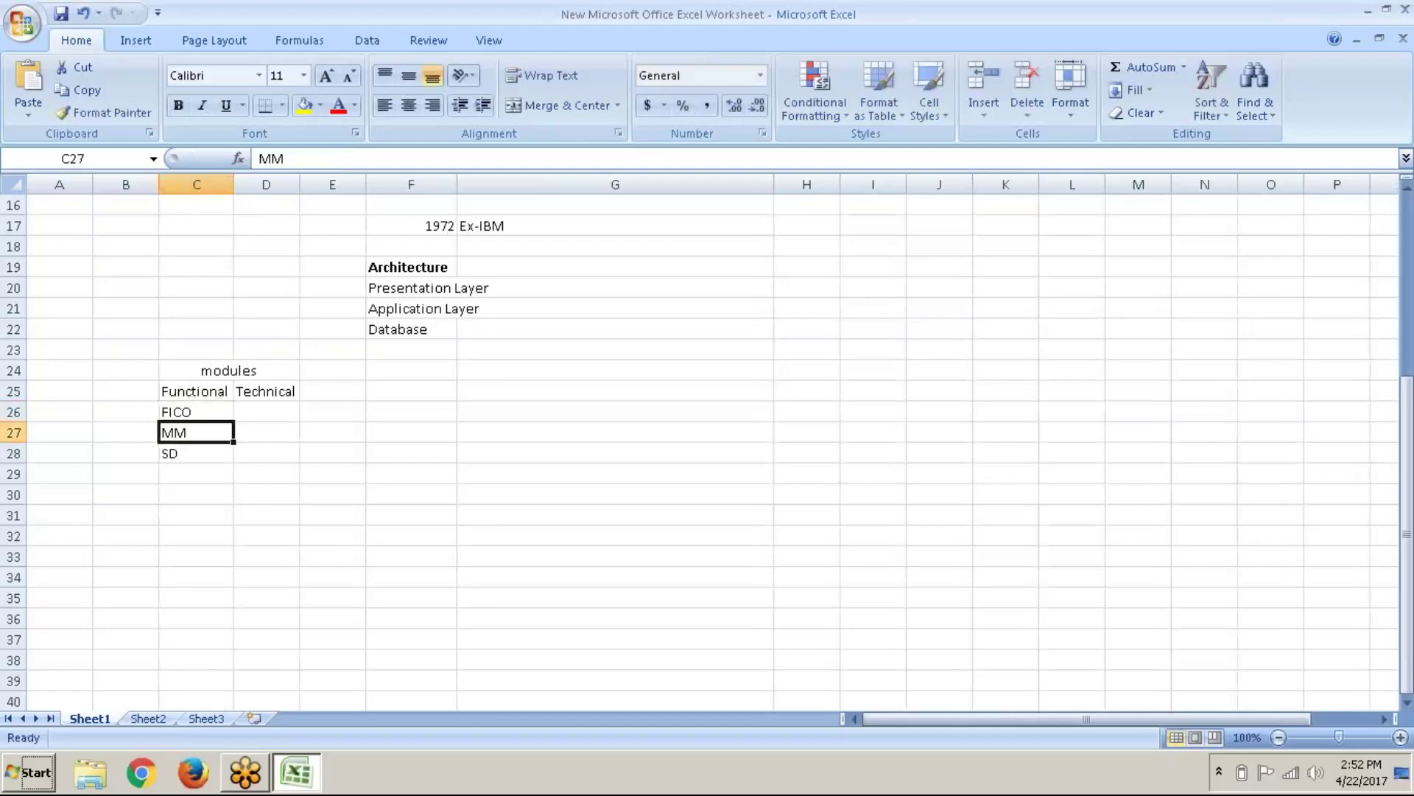
Step: Continue the Functional module list with PP, WM and QM in cells C29 to C31
click(196, 474)
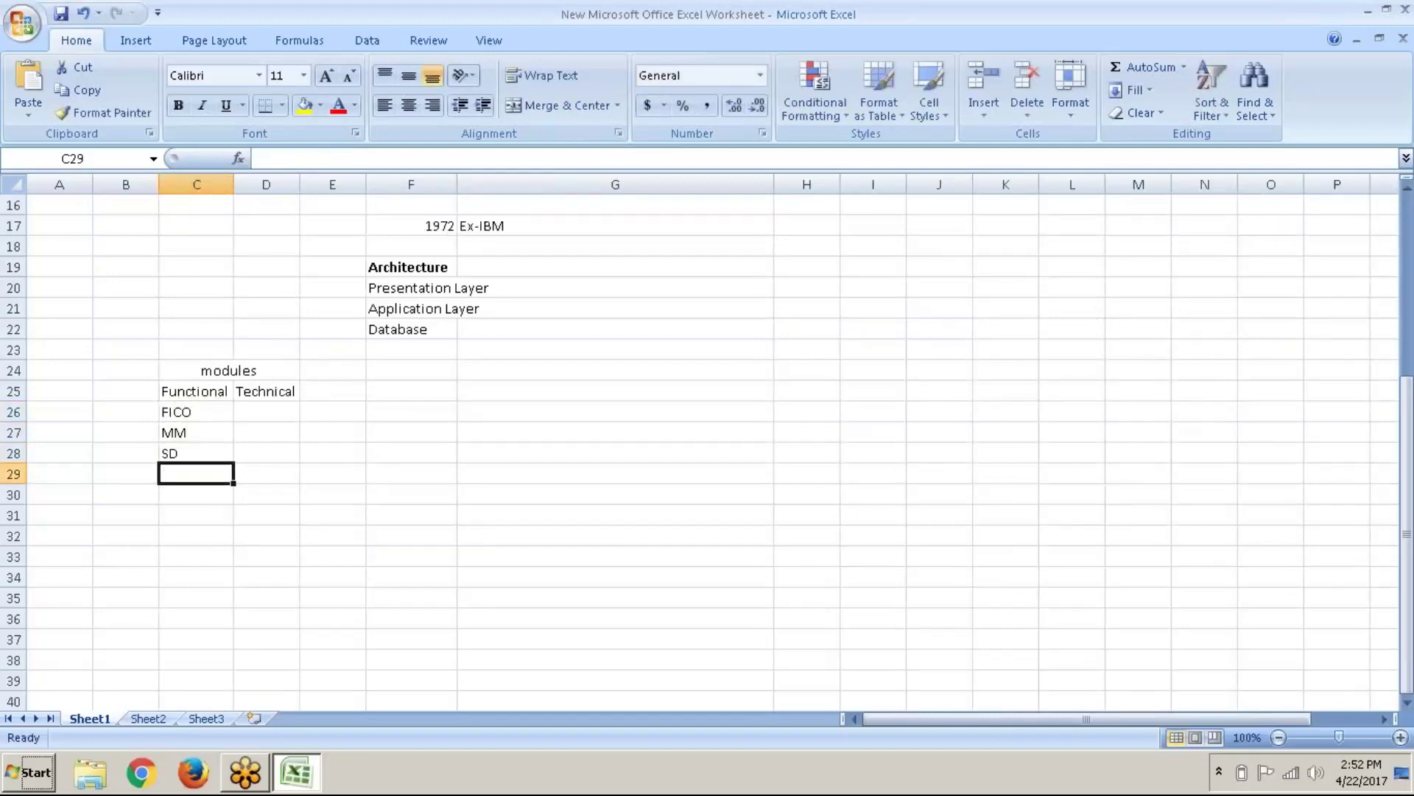
text(PP)
key(Return)
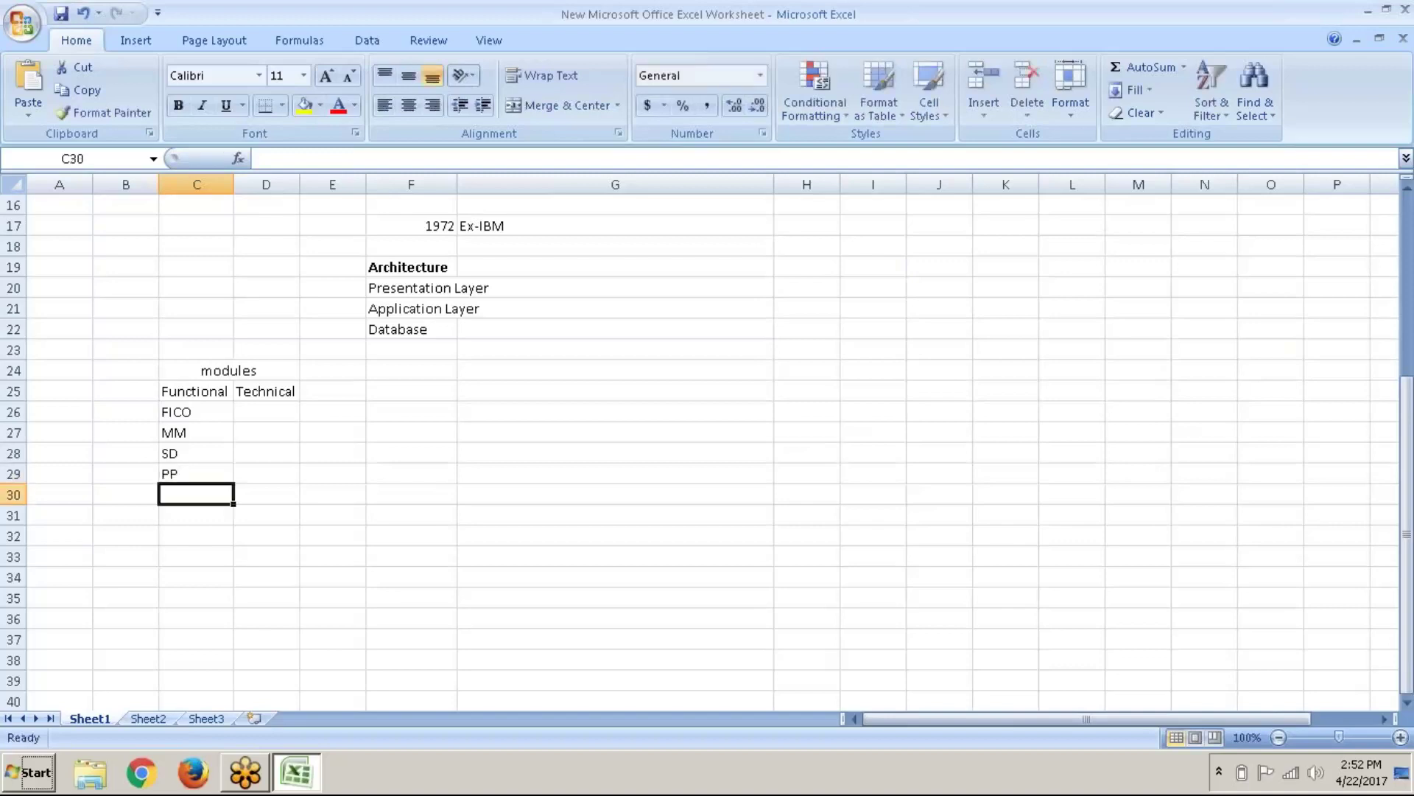
text(WM)
key(Return)
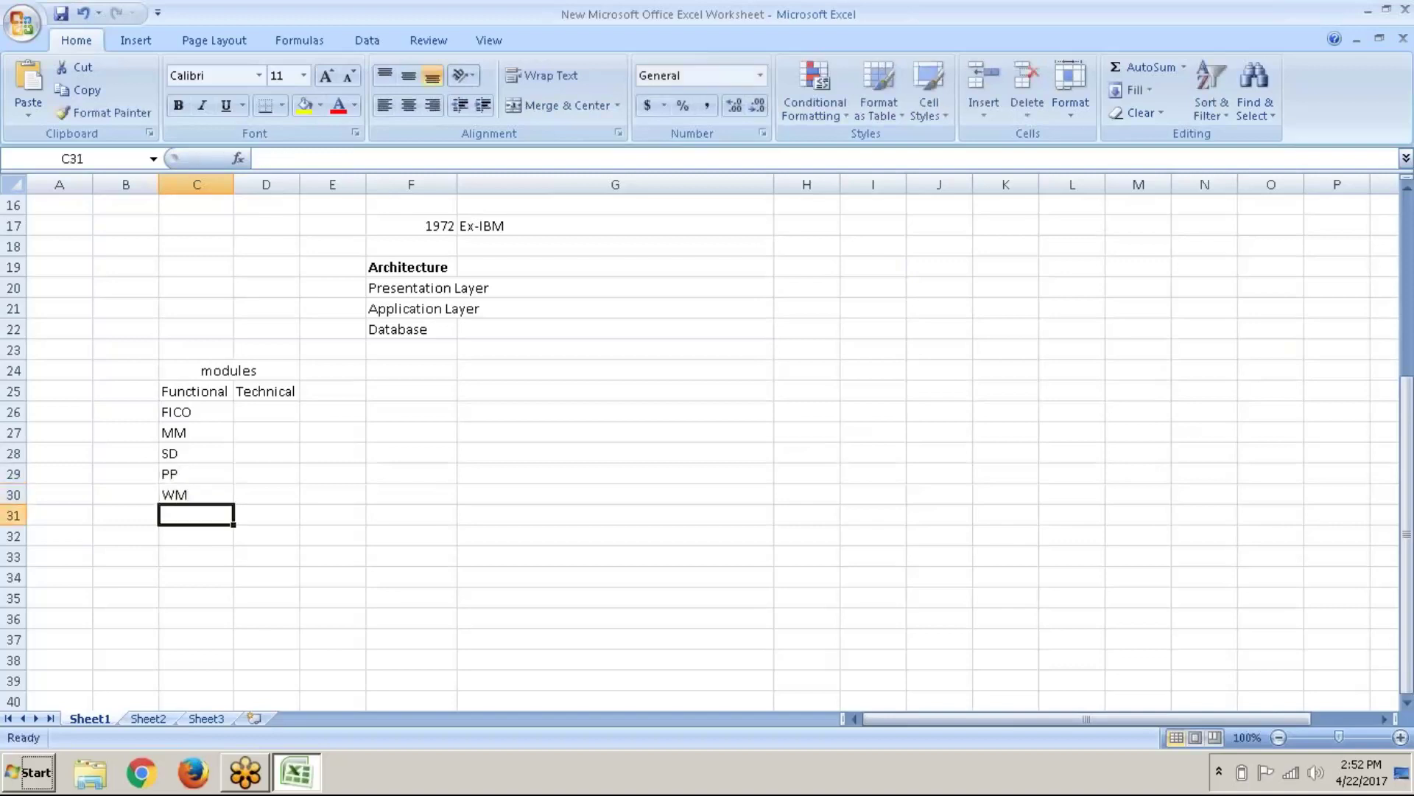
text(QM)
key(Up)
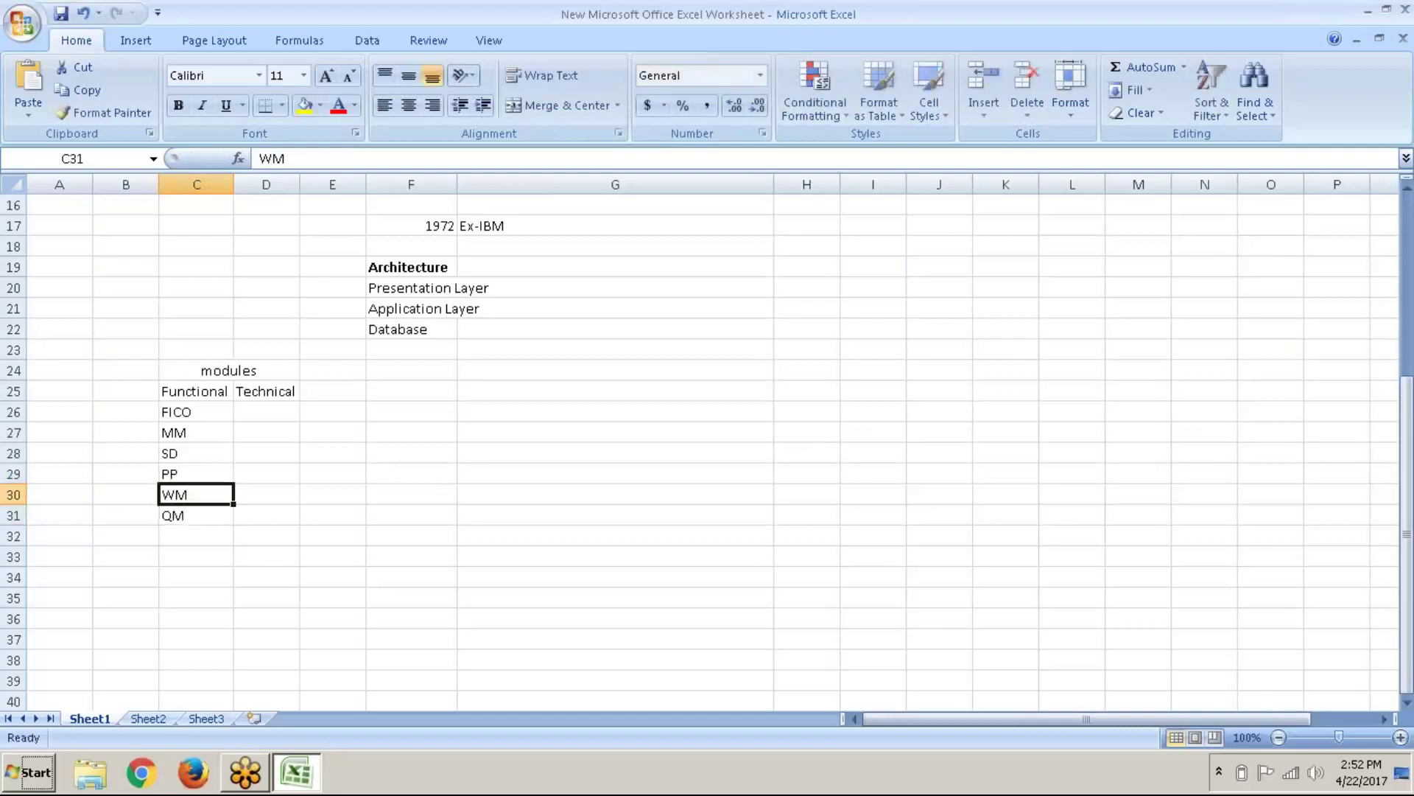
Step: Add PM, PS and HCM to the Functional module list in cells C32 to C34
key(Down)
key(Down)
text(PM)
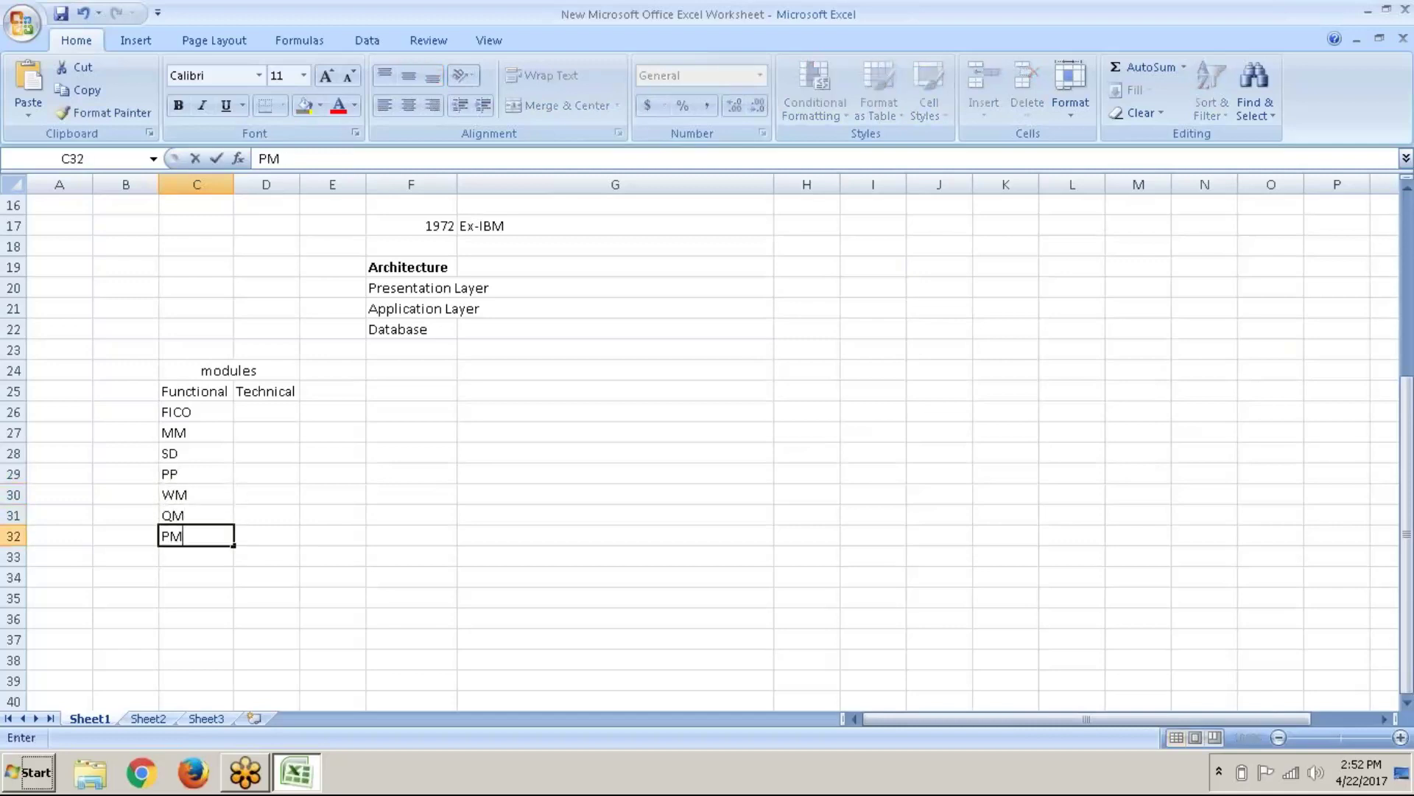
key(Return)
text(PS)
key(Return)
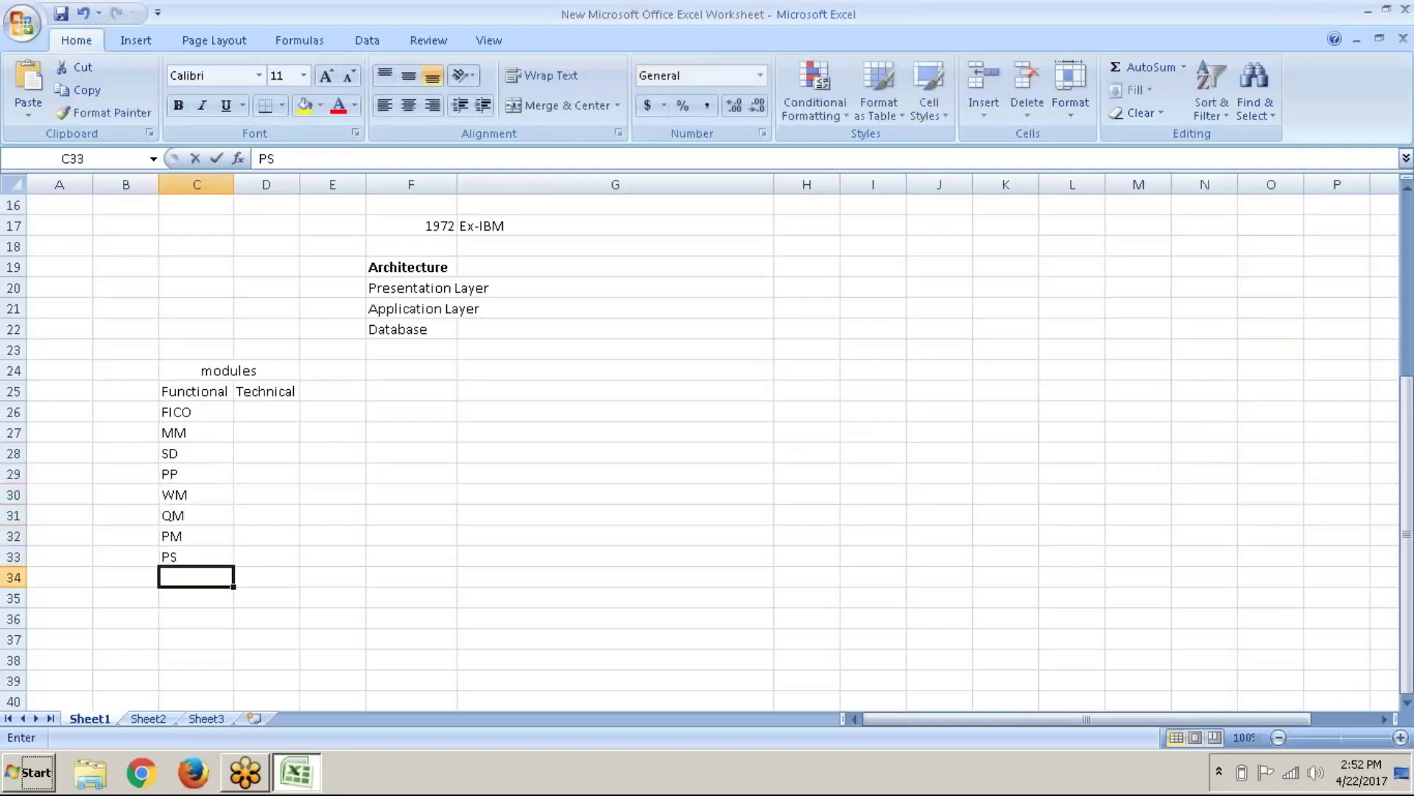
text(HR)
key(BackSpace)
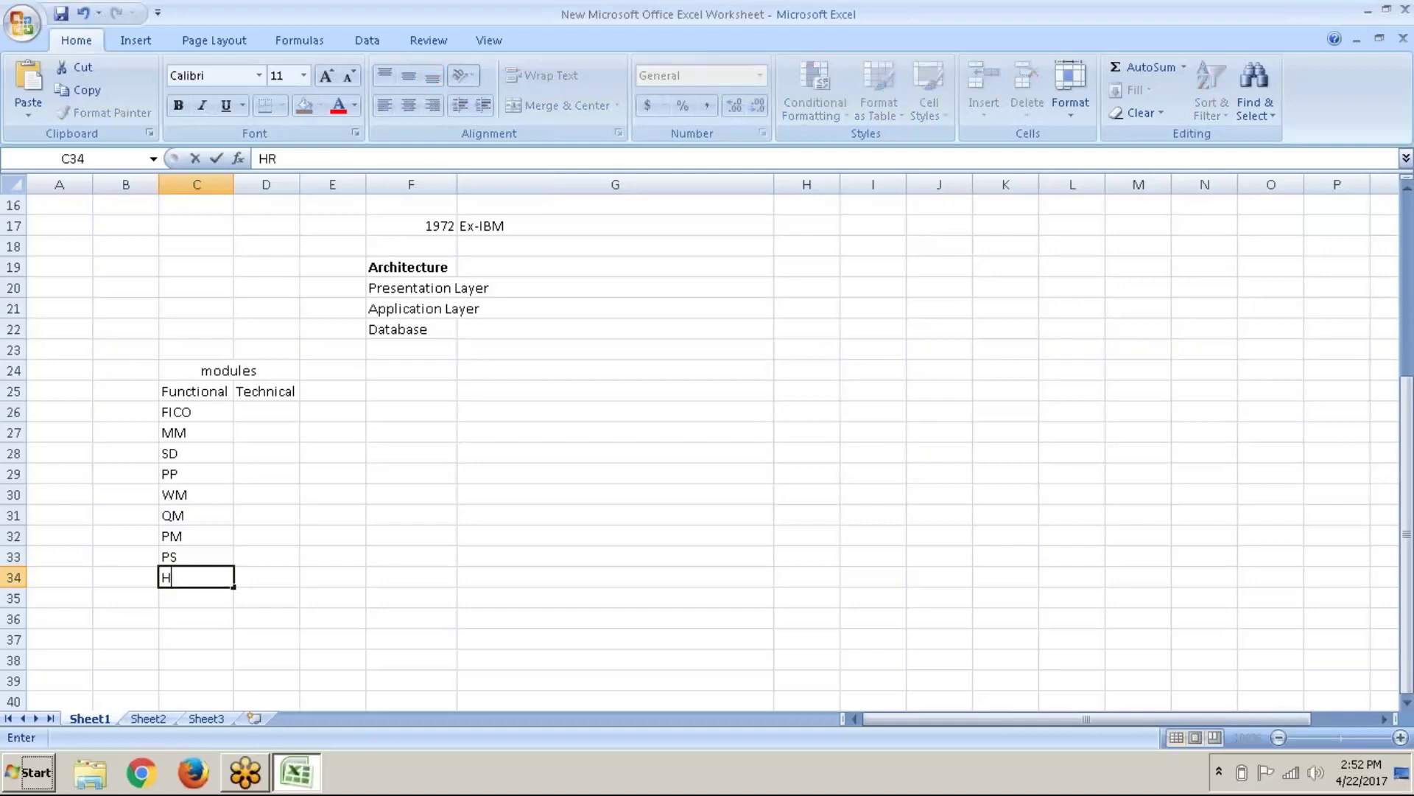
text(CM)
key(Return)
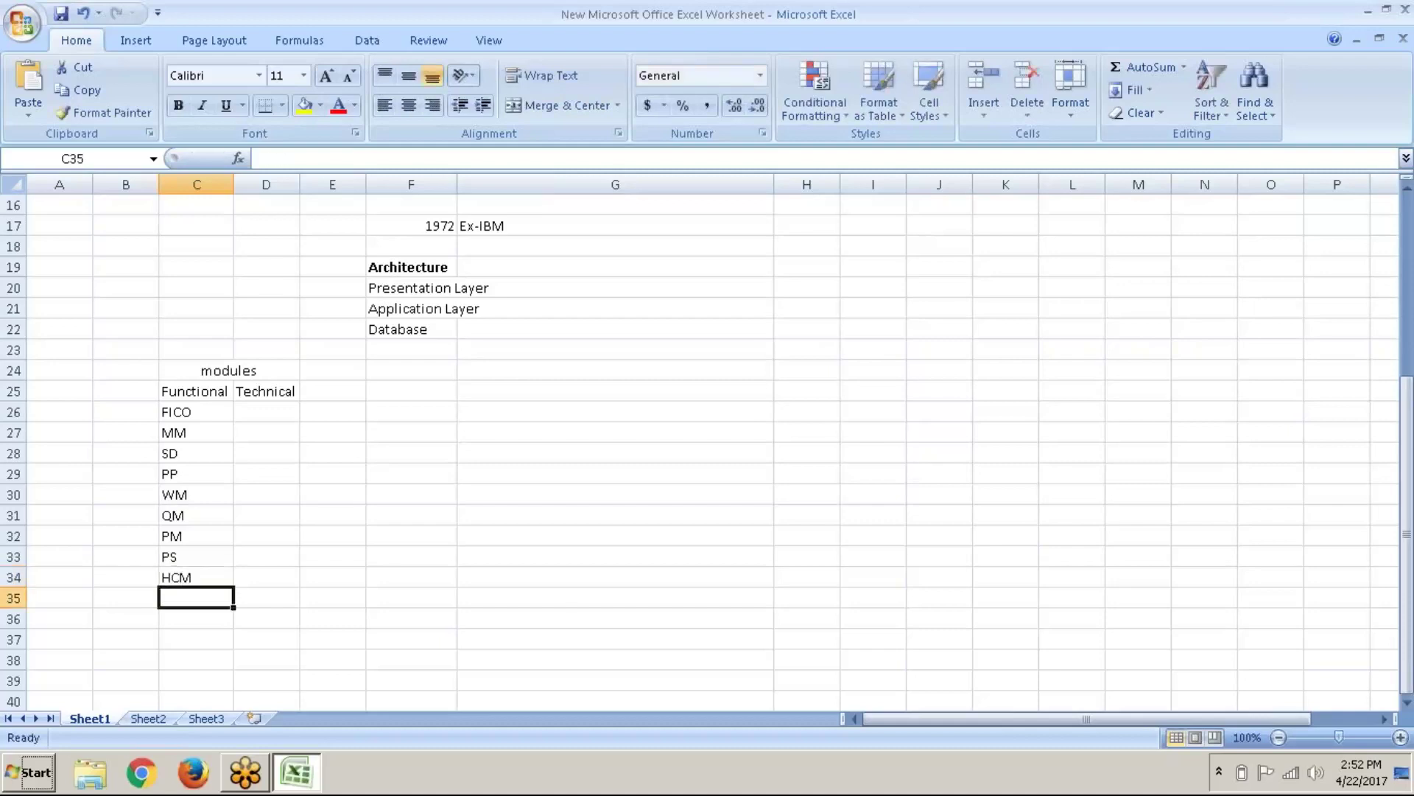
Step: Add Logistics to the end of the Functional module list in cell C35
text(Lo)
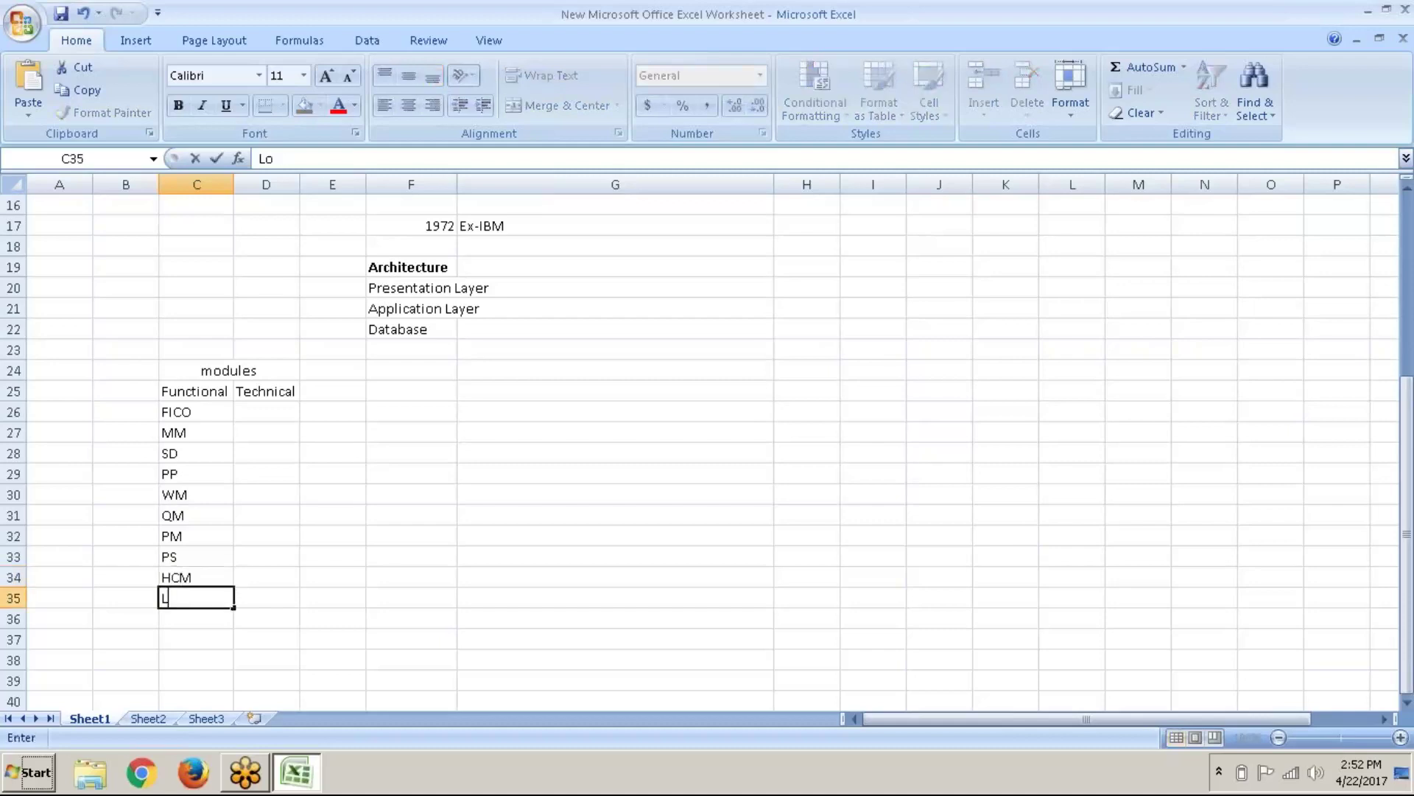
text(gistics)
key(Return)
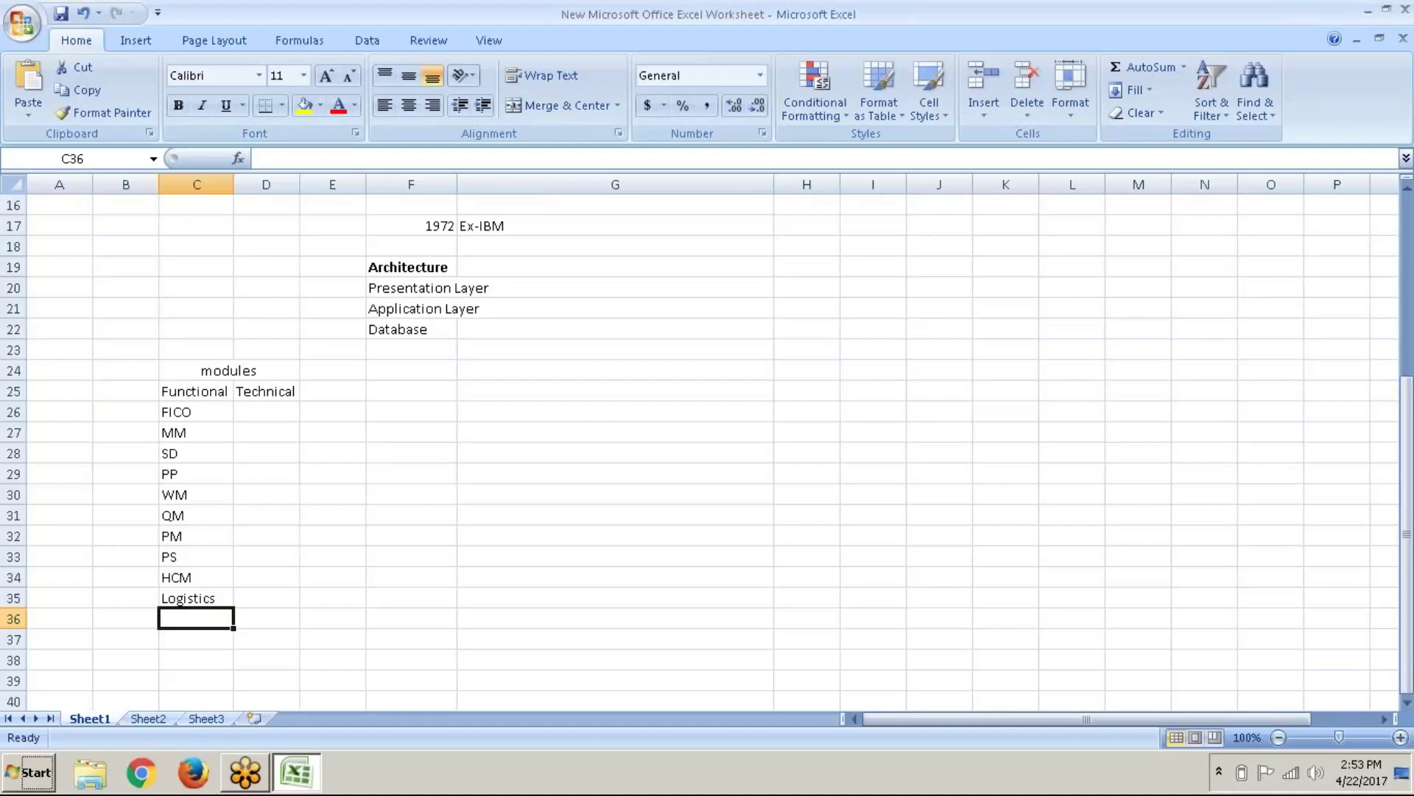
Step: Fill the Technical module list with ABAP in D26 and BASIS in D27
click(276, 397)
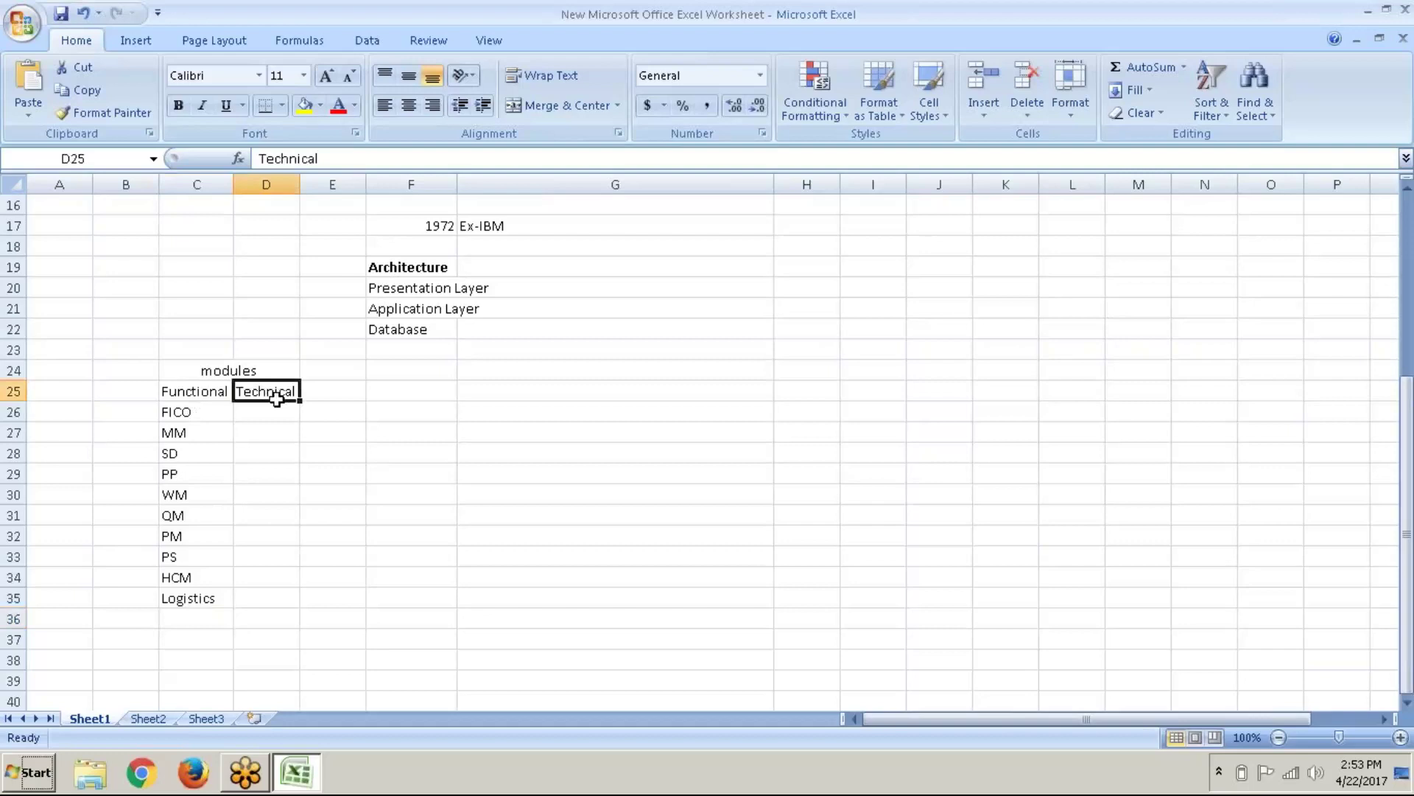
key(Return)
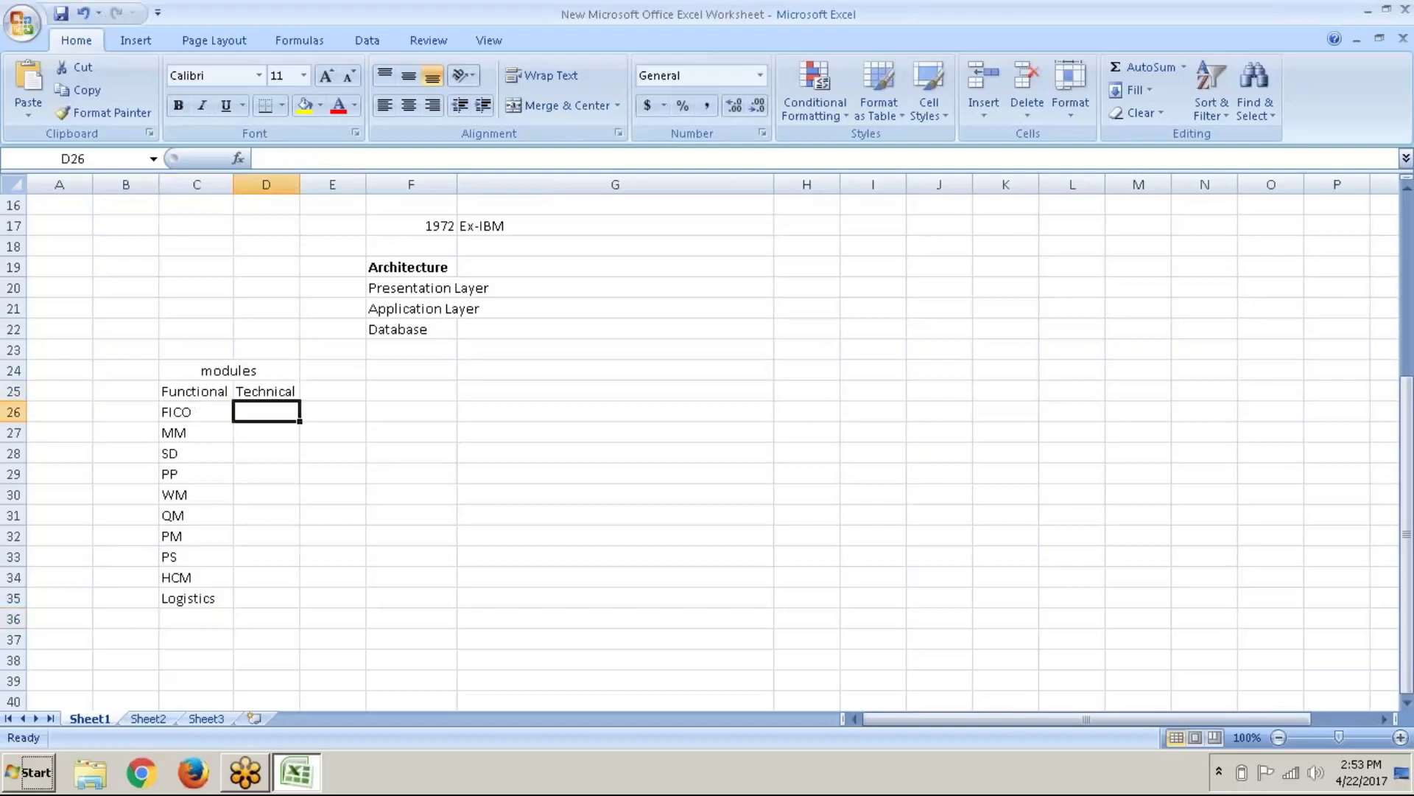
text(ABAP)
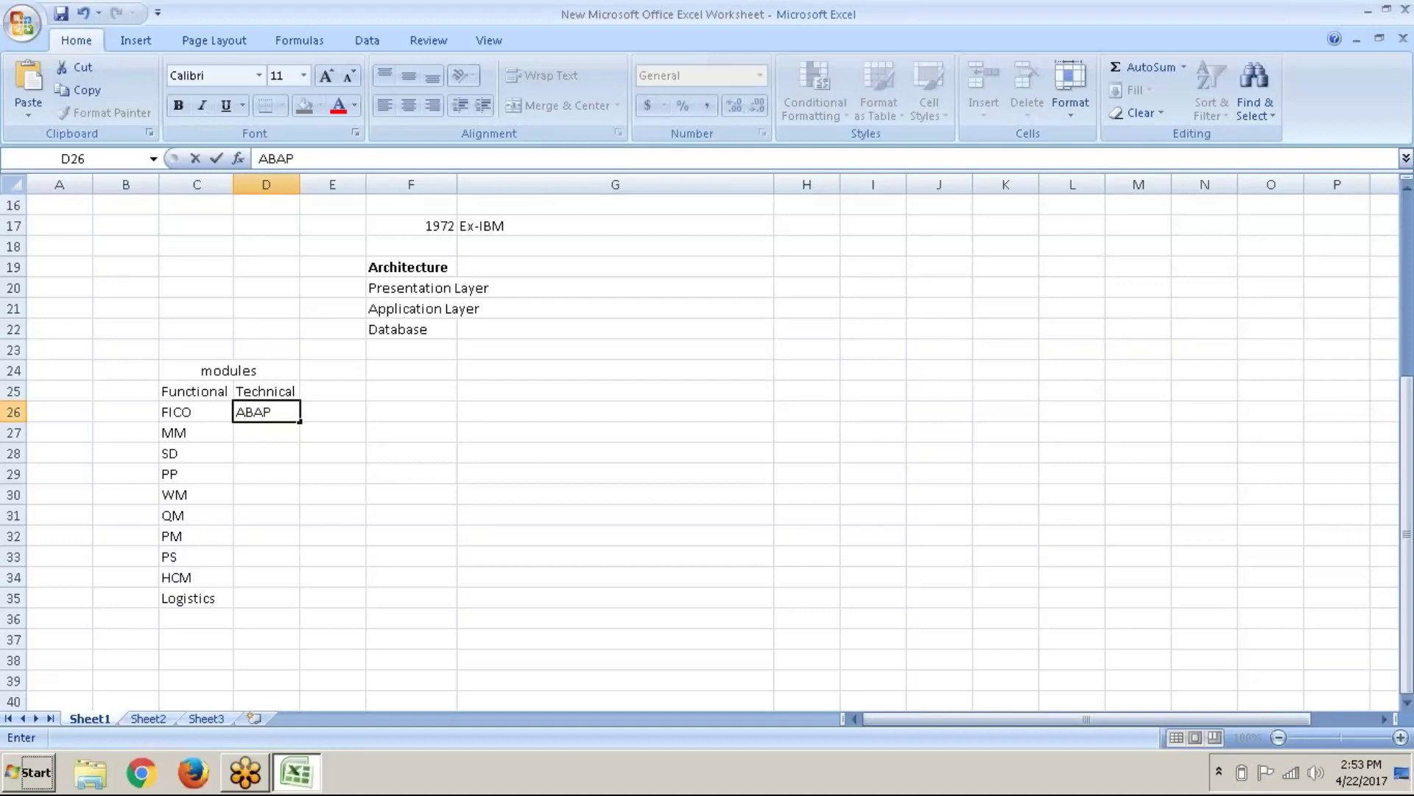
key(Return)
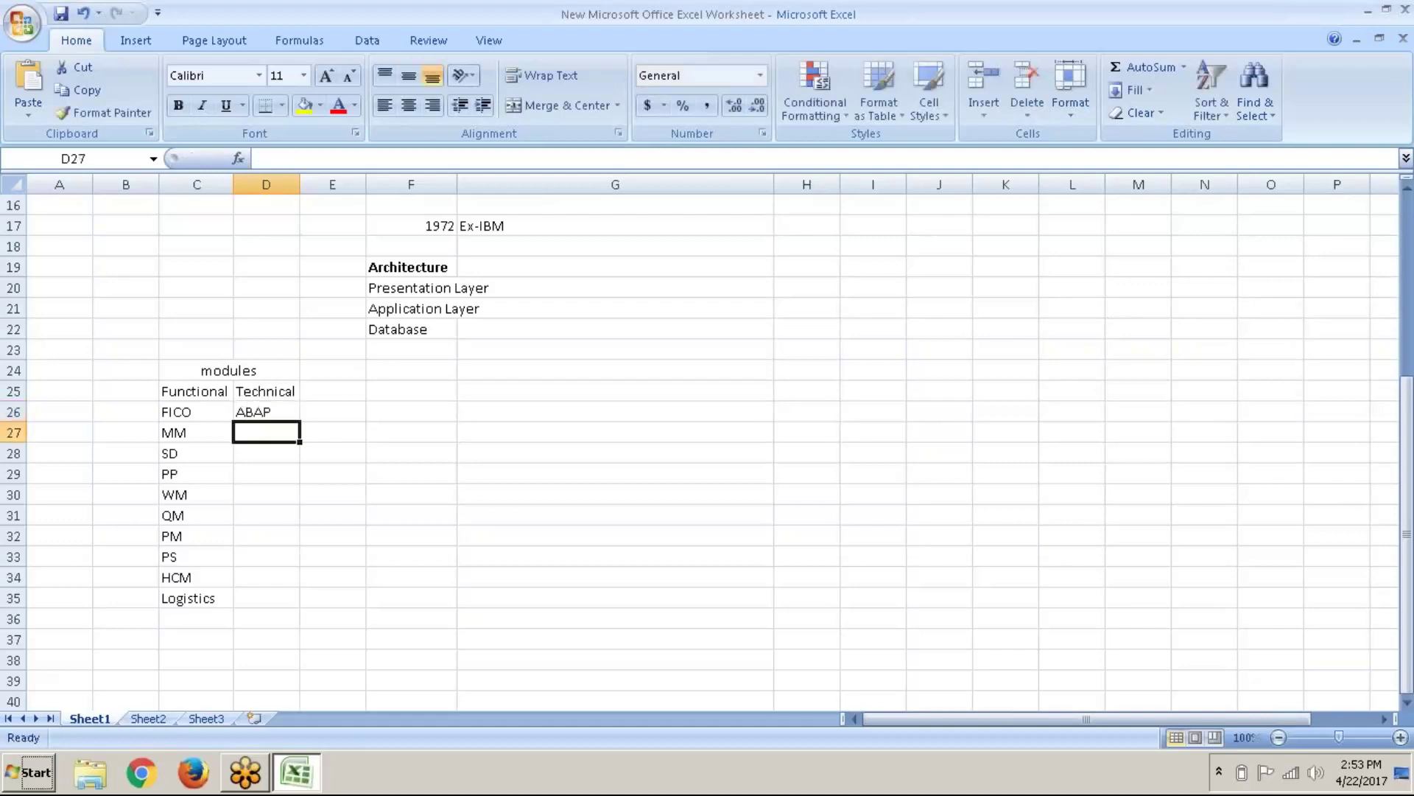
text(BASIS)
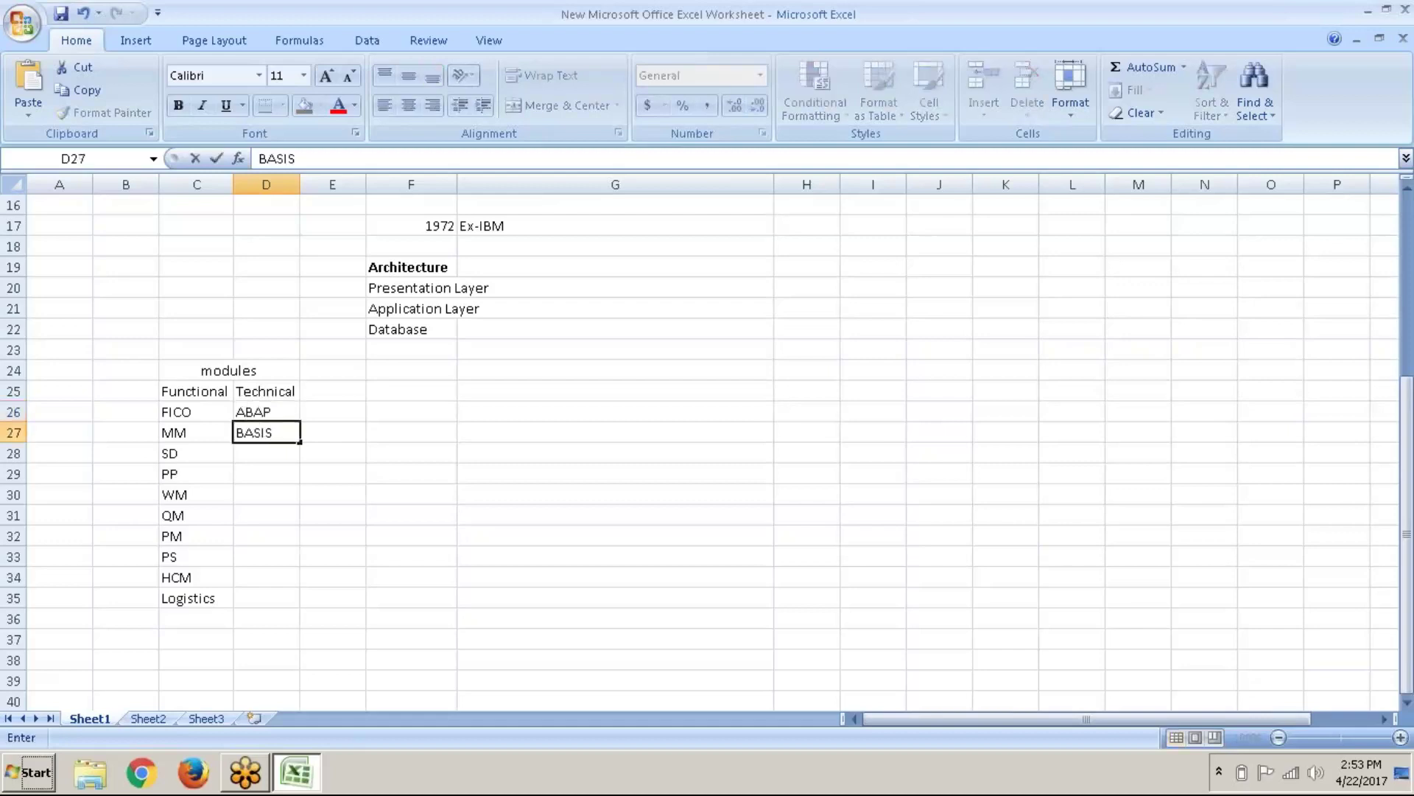
key(Return)
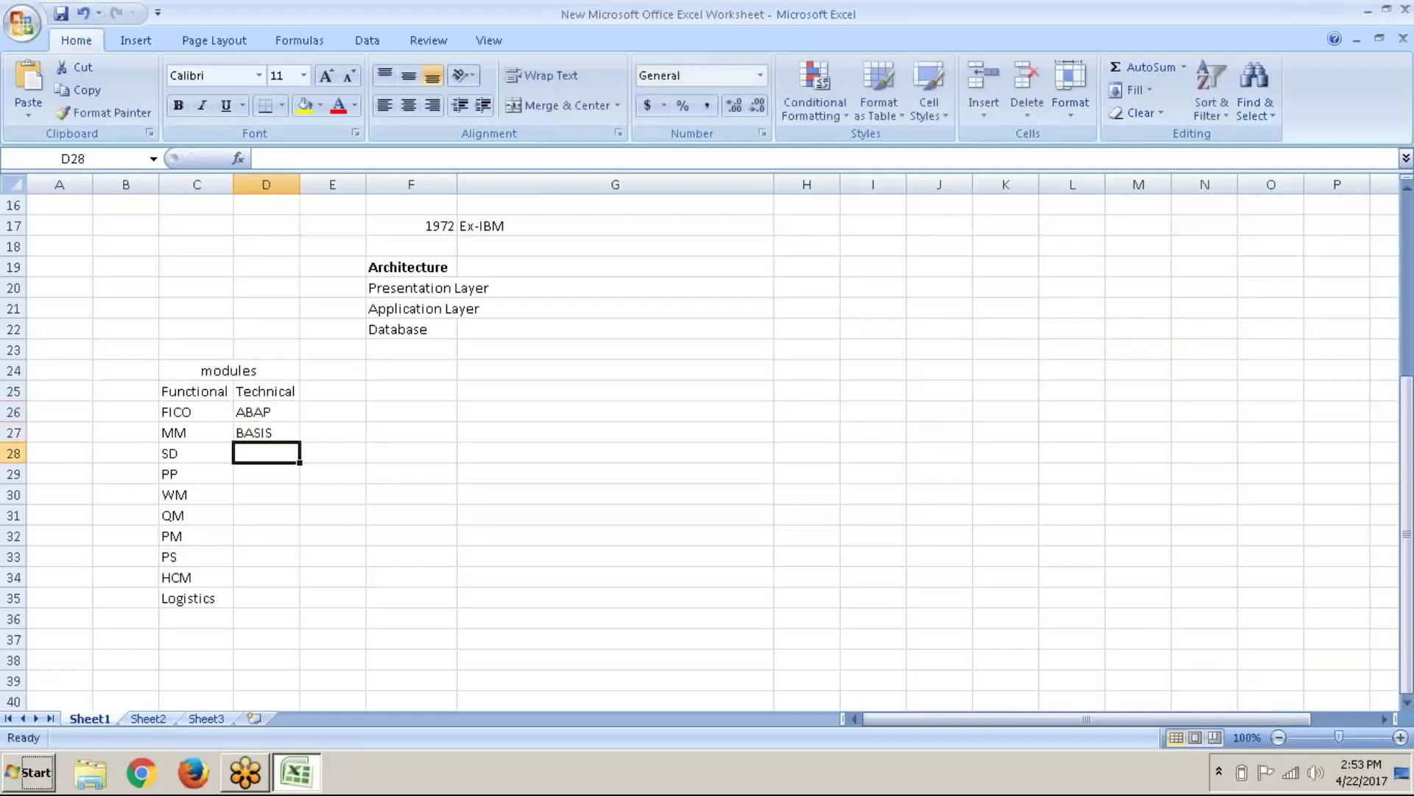
click(282, 409)
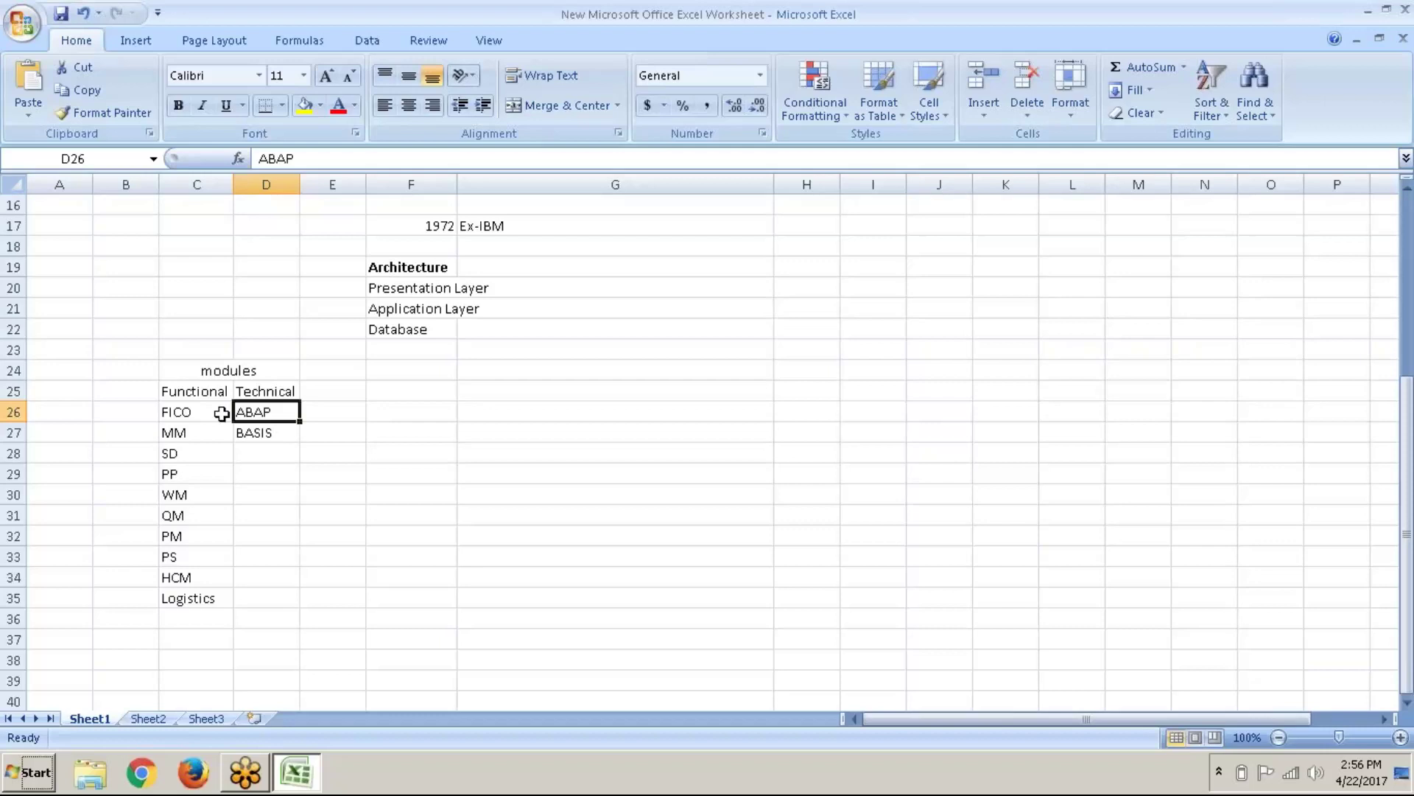
click(221, 413)
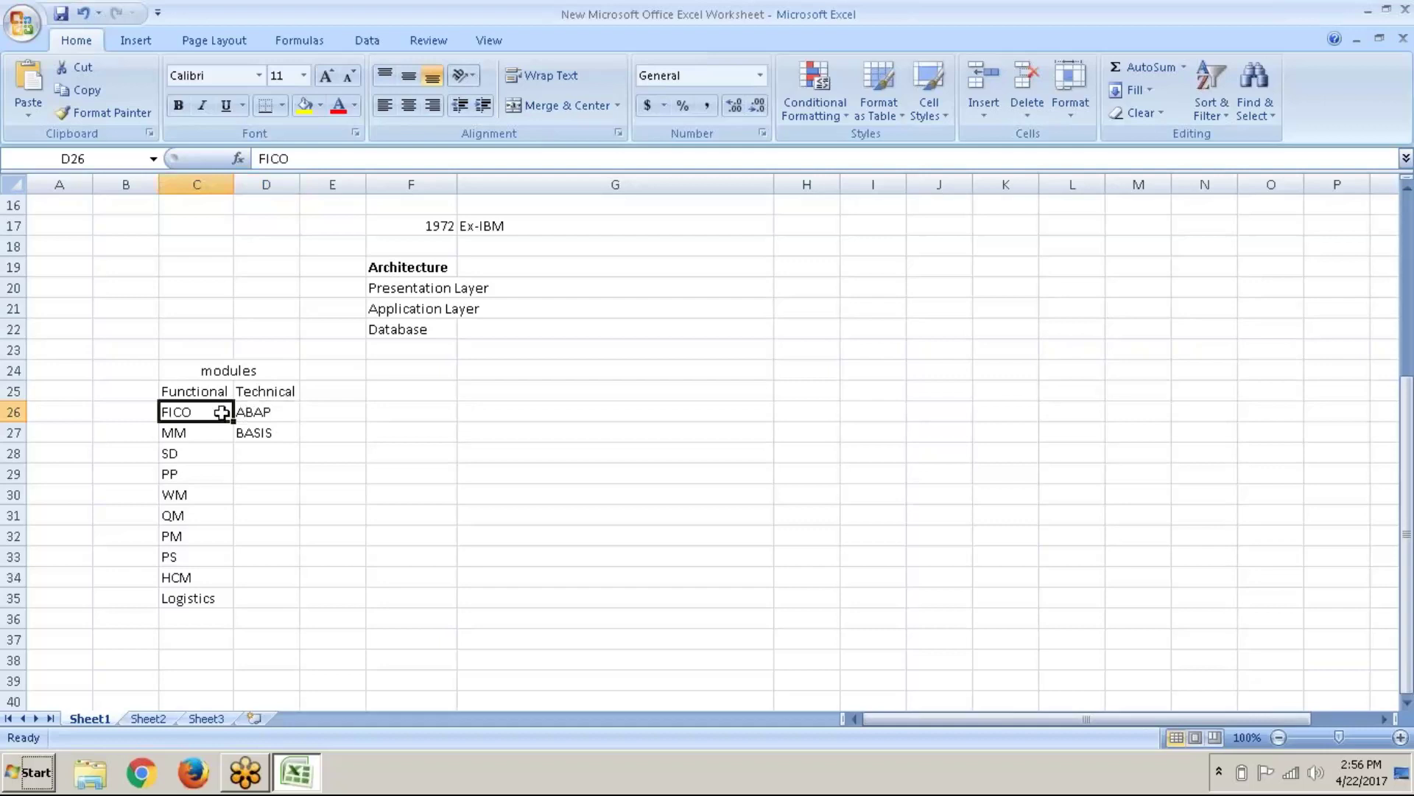
click(370, 289)
click(396, 355)
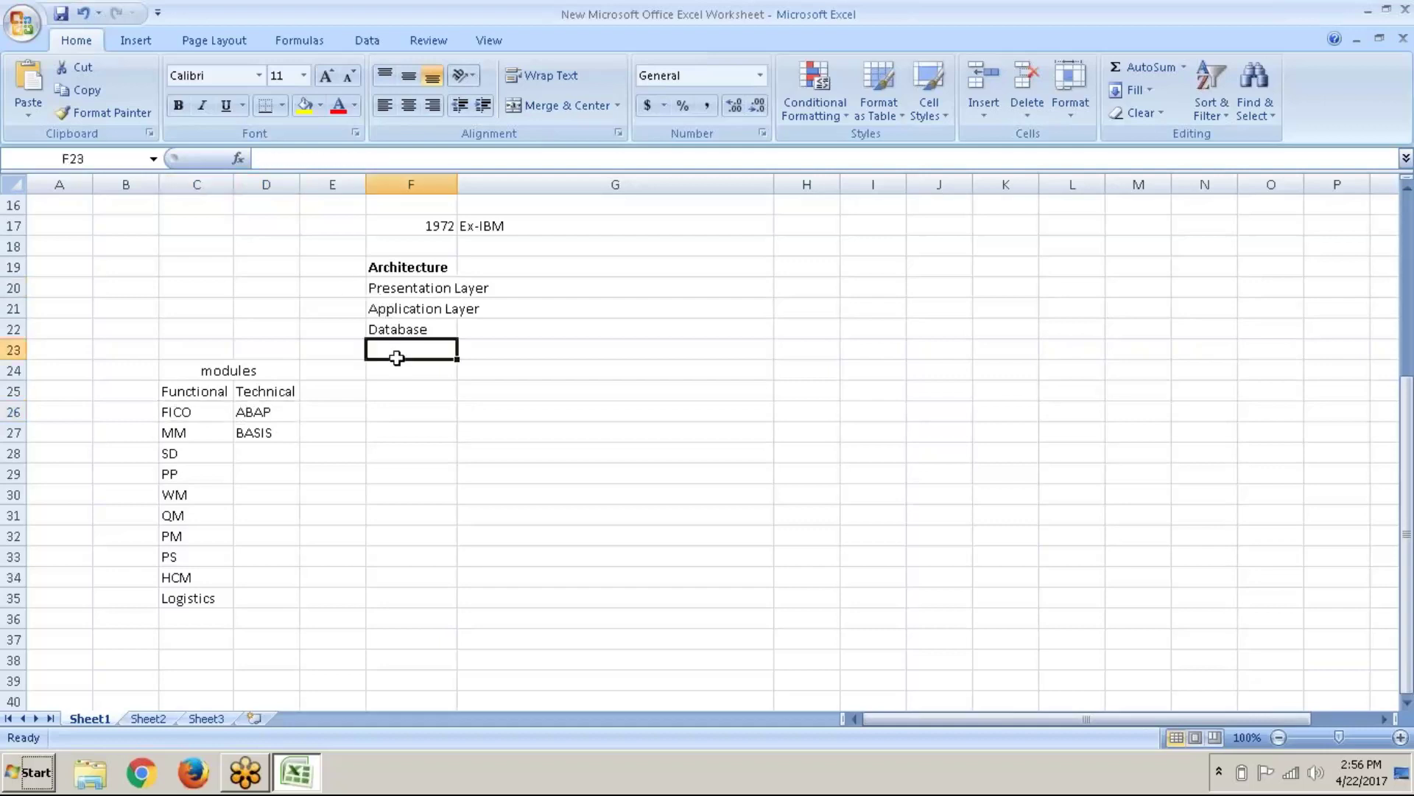
click(394, 441)
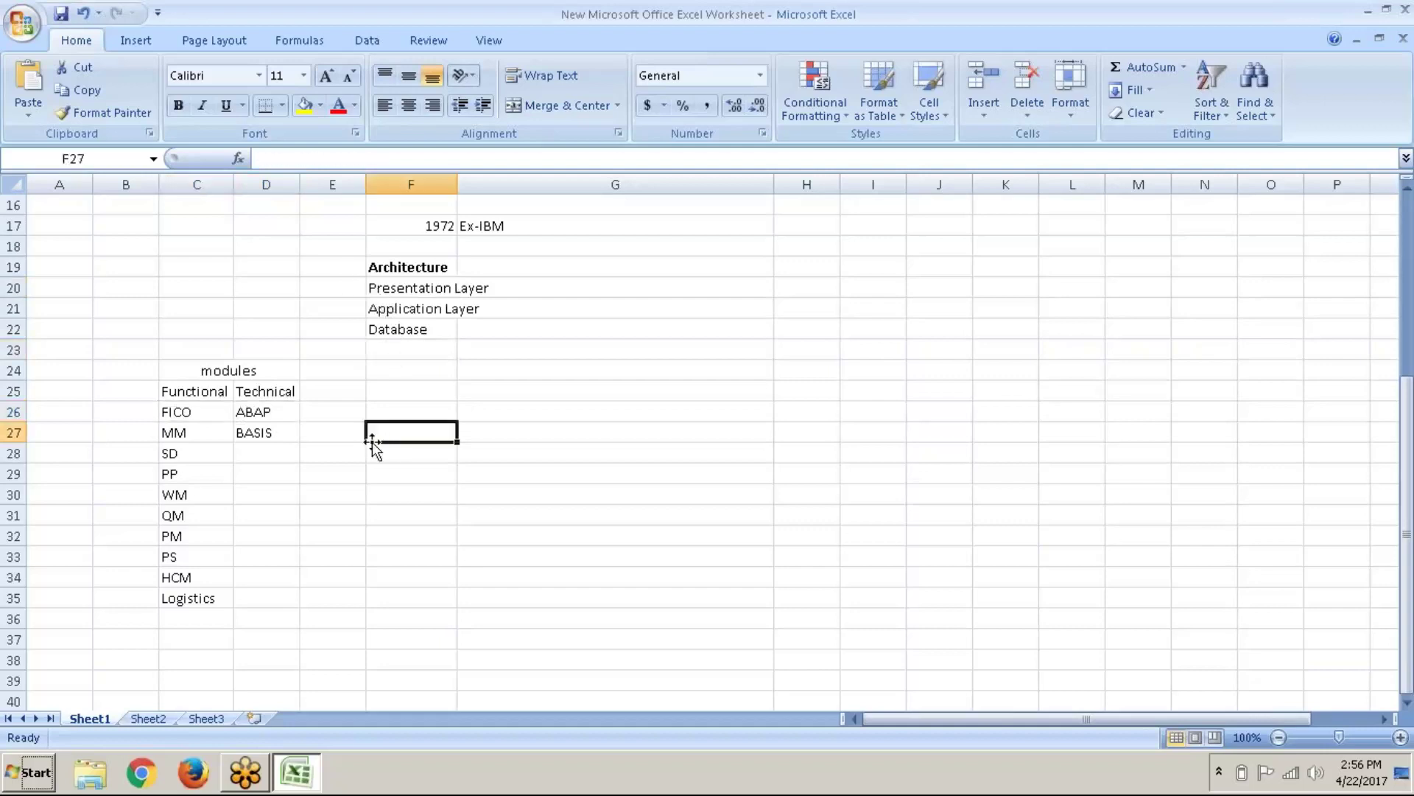
Step: Enter the heading Career in SAP in cell G26 and make it bold
click(549, 403)
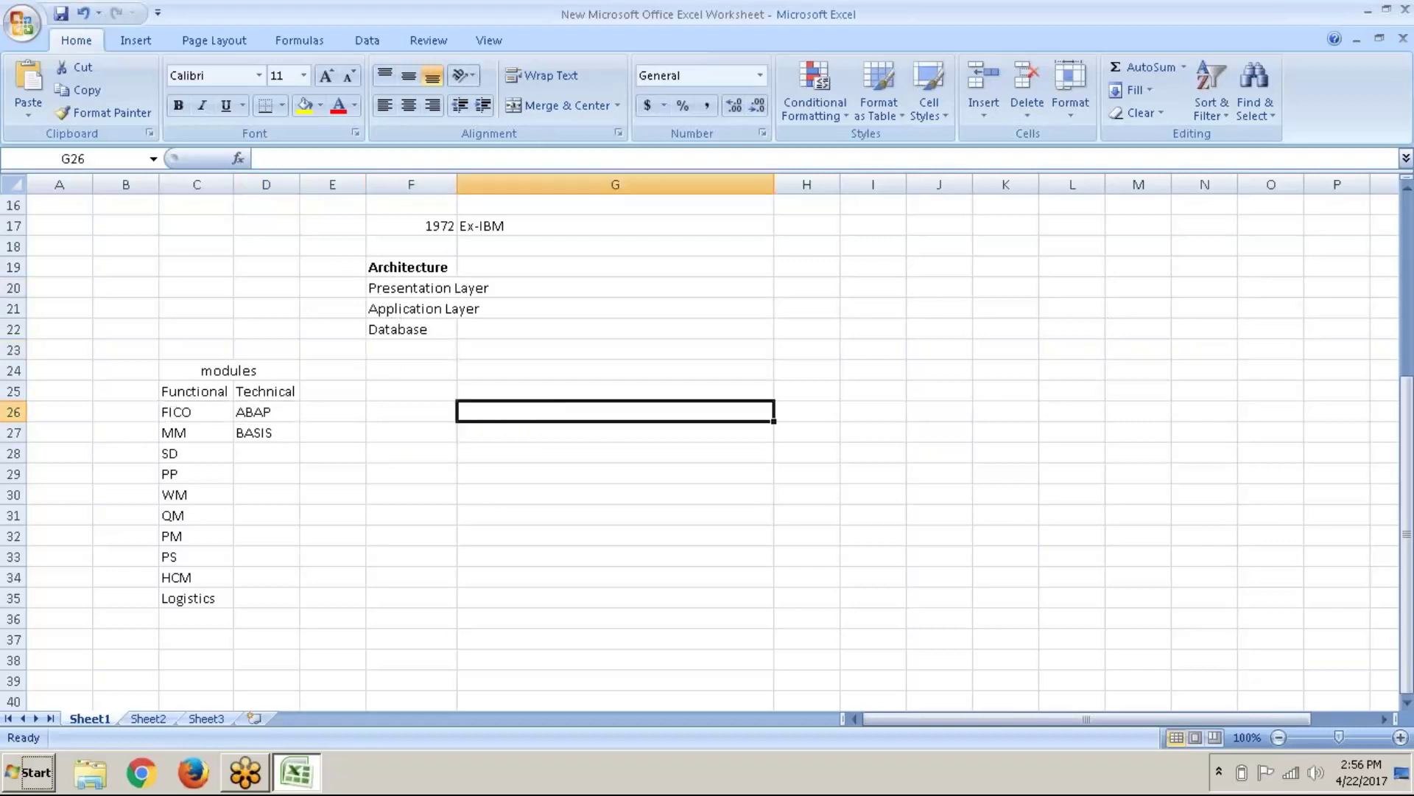
text(Career in S)
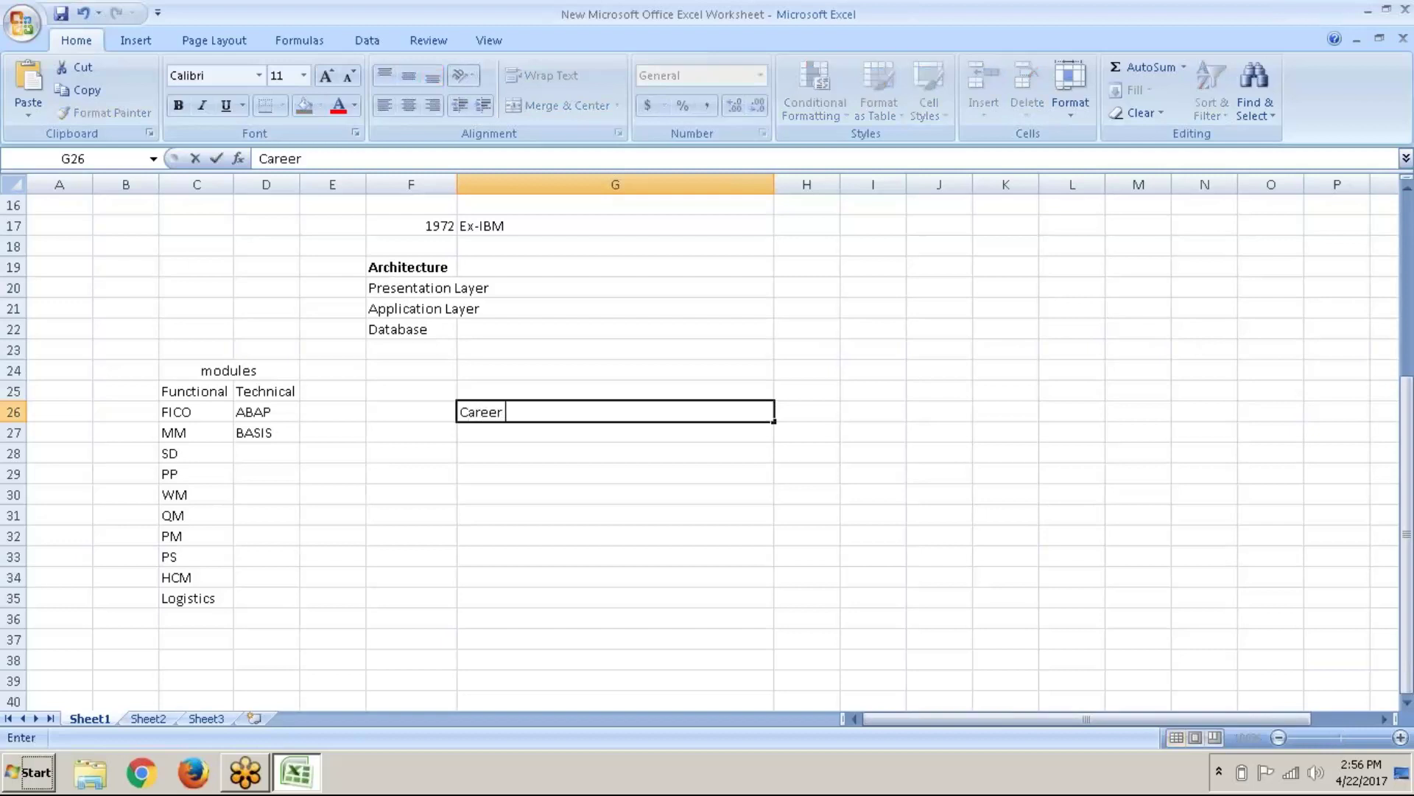
text(AP)
key(Return)
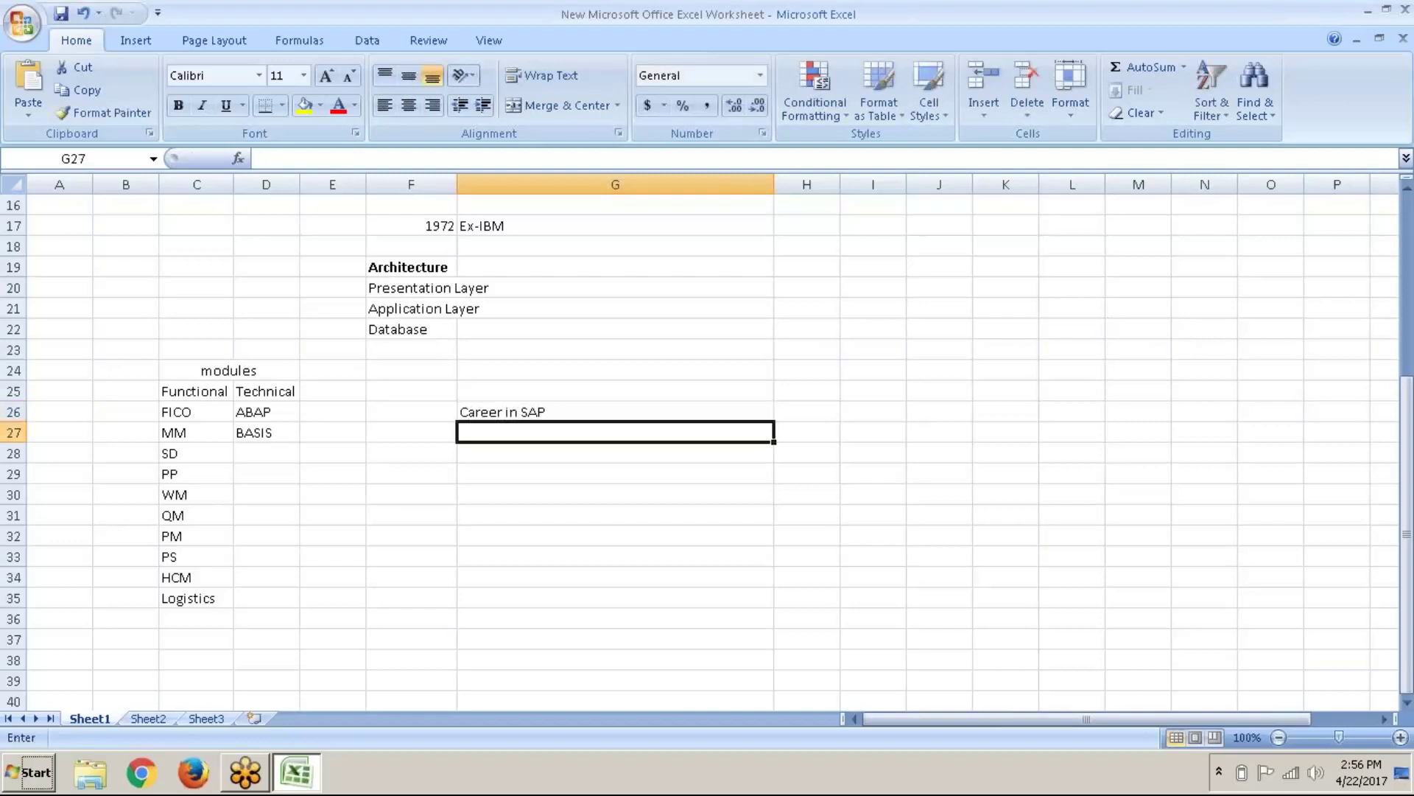
text(1.)
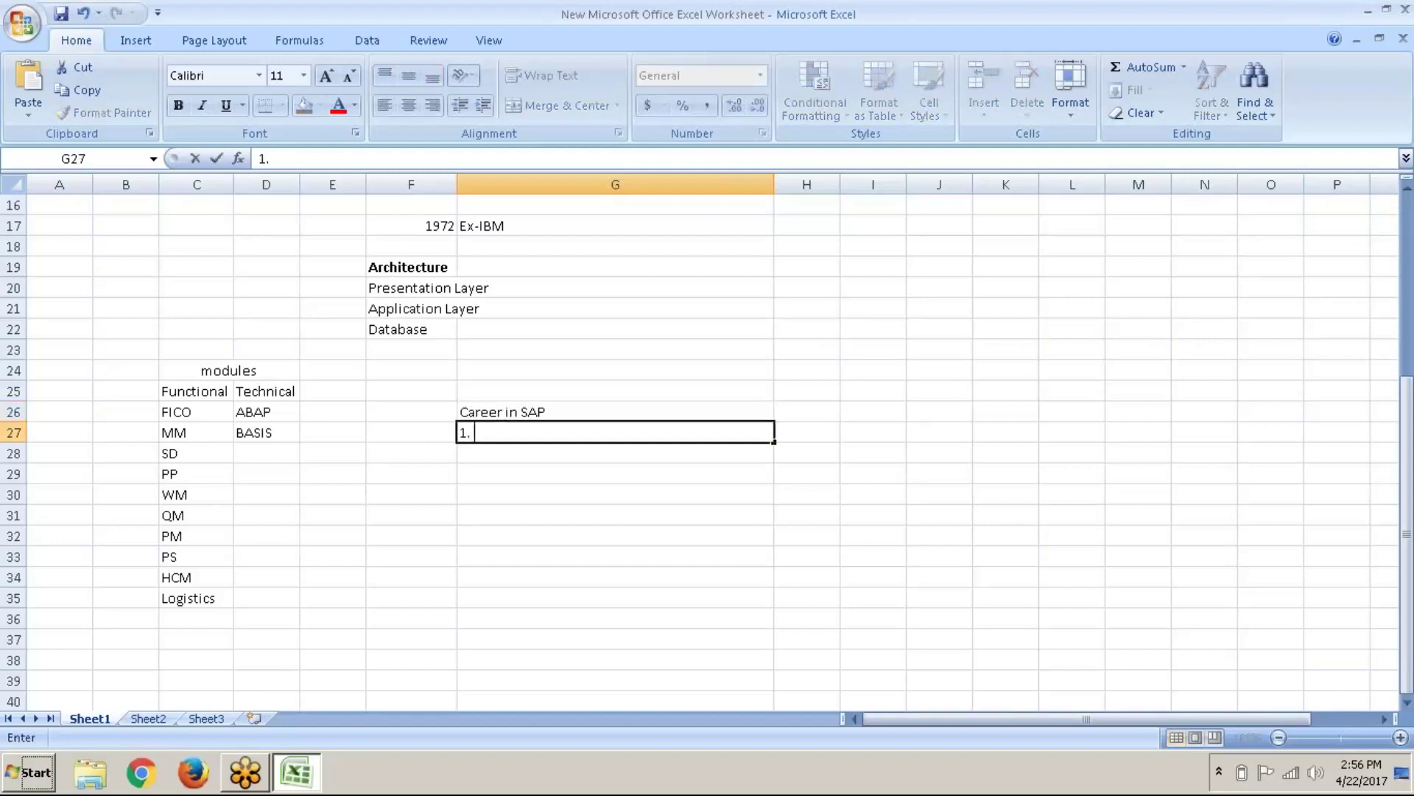
click(540, 409)
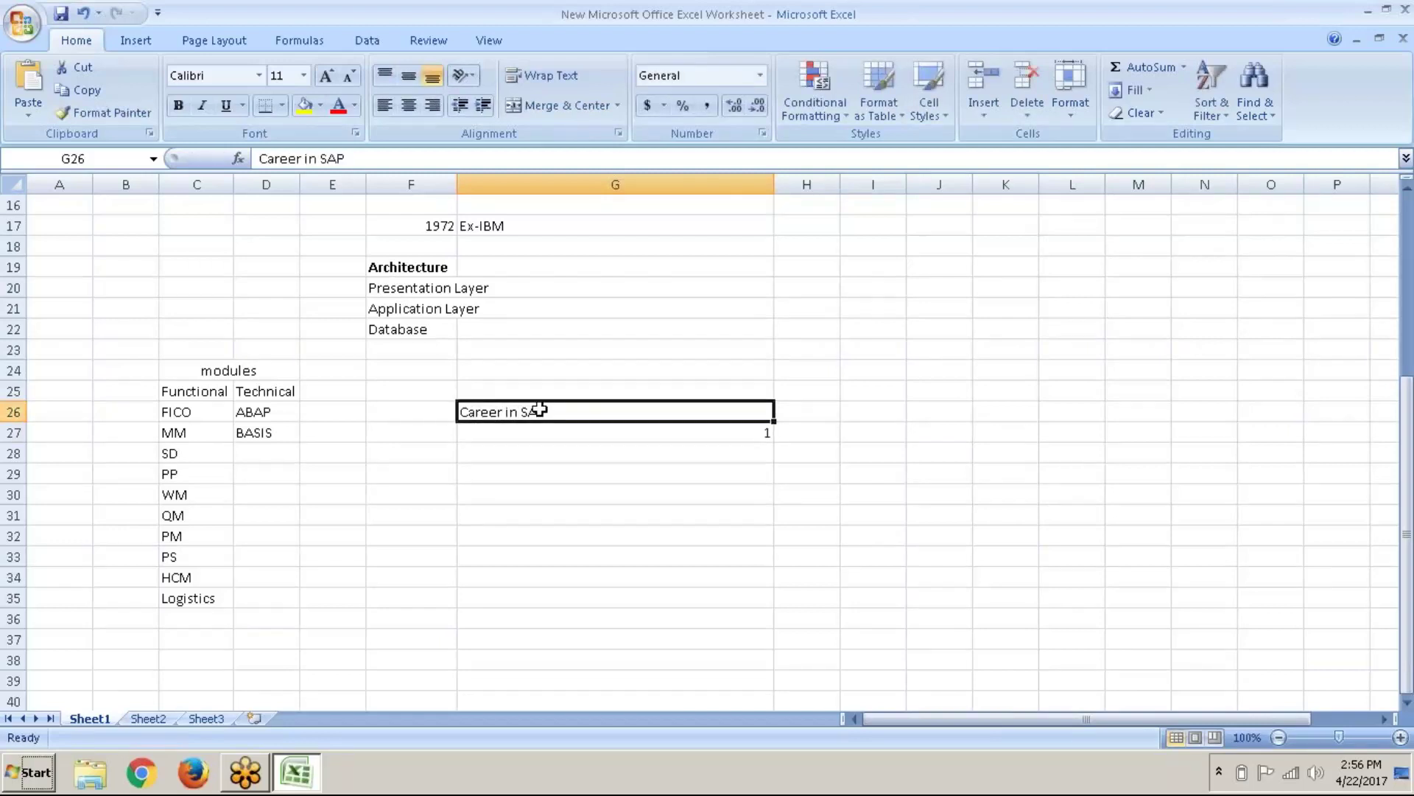
key(ctrl+b)
Step: List the career options "1. End user" in G27 and "2. Consultant" in G28 under the Career in SAP heading
click(615, 432)
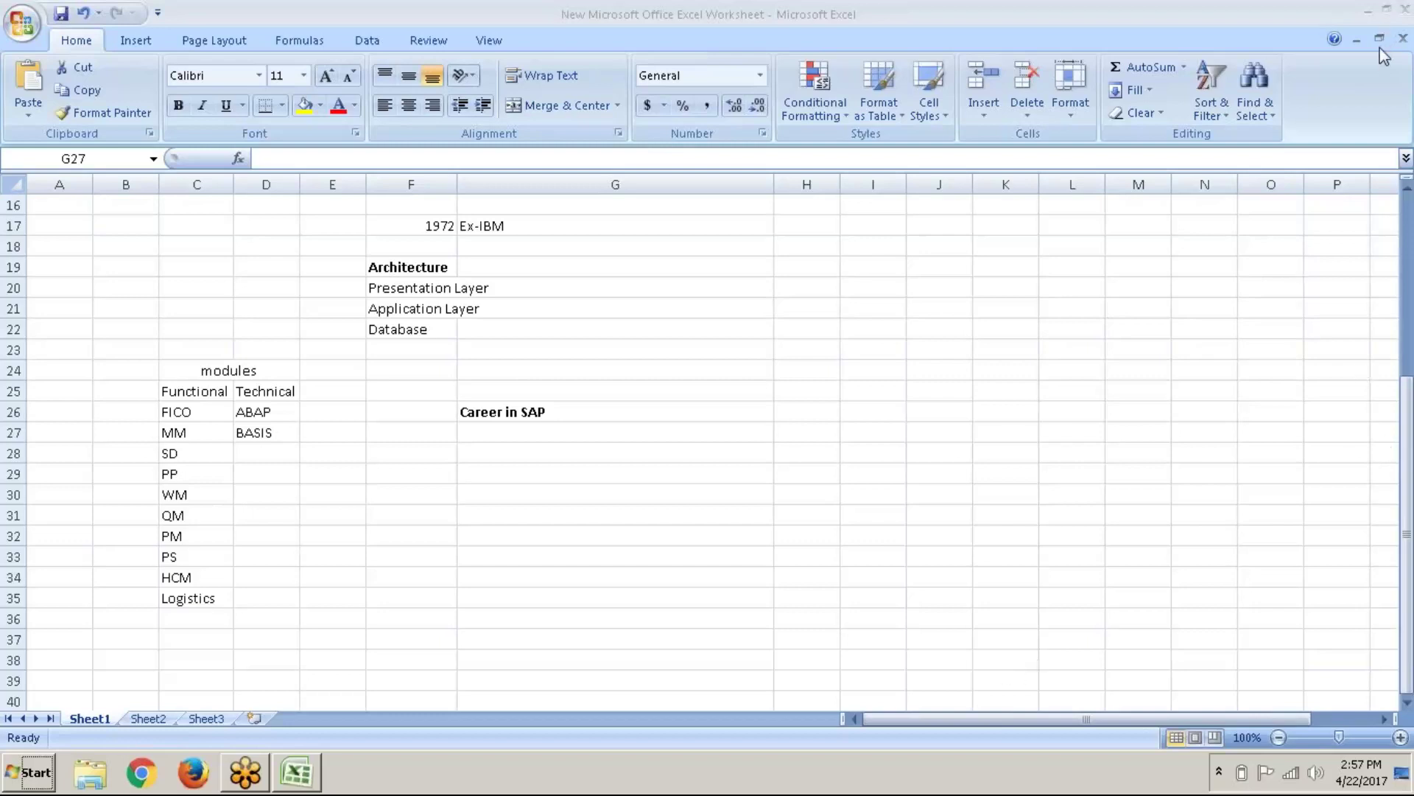
click(485, 430)
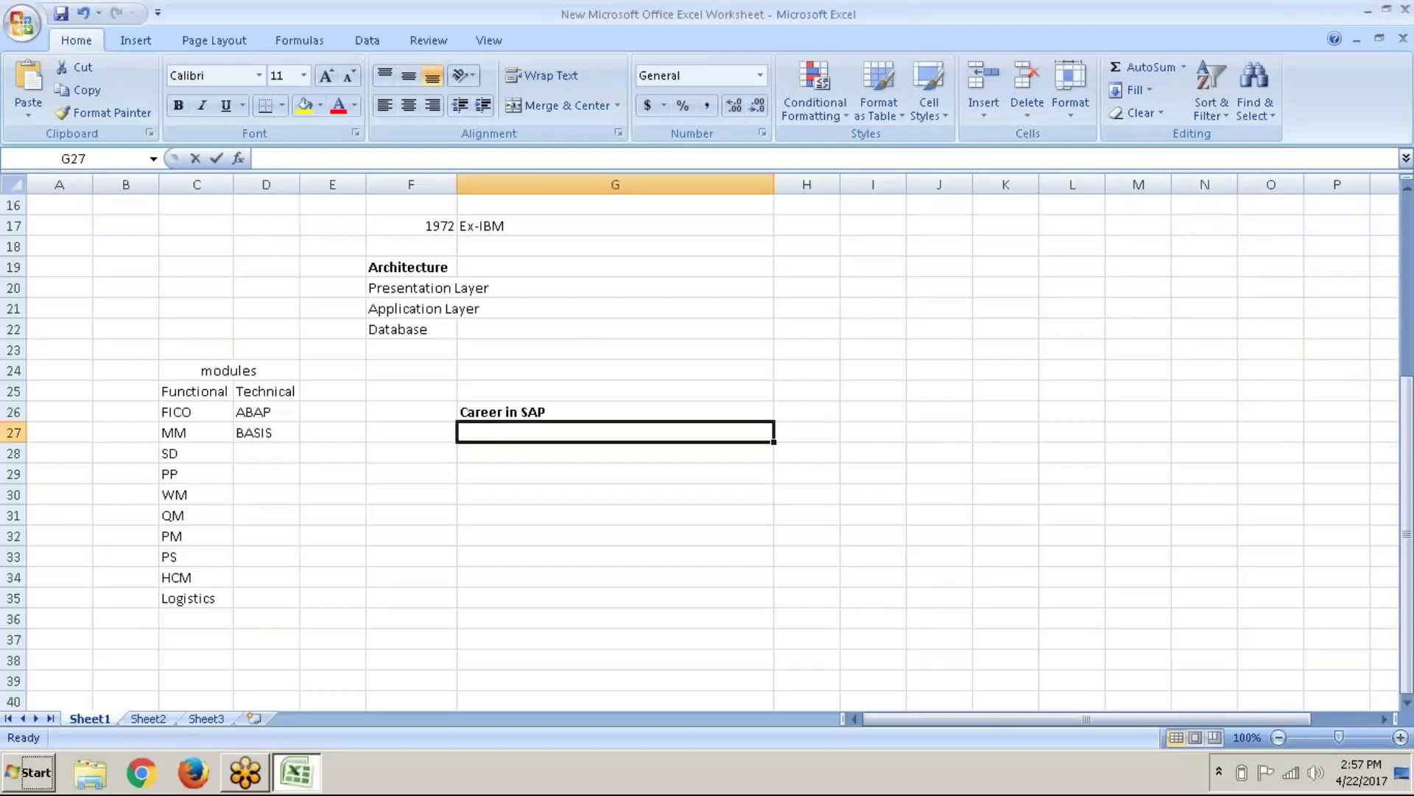
text(1. E)
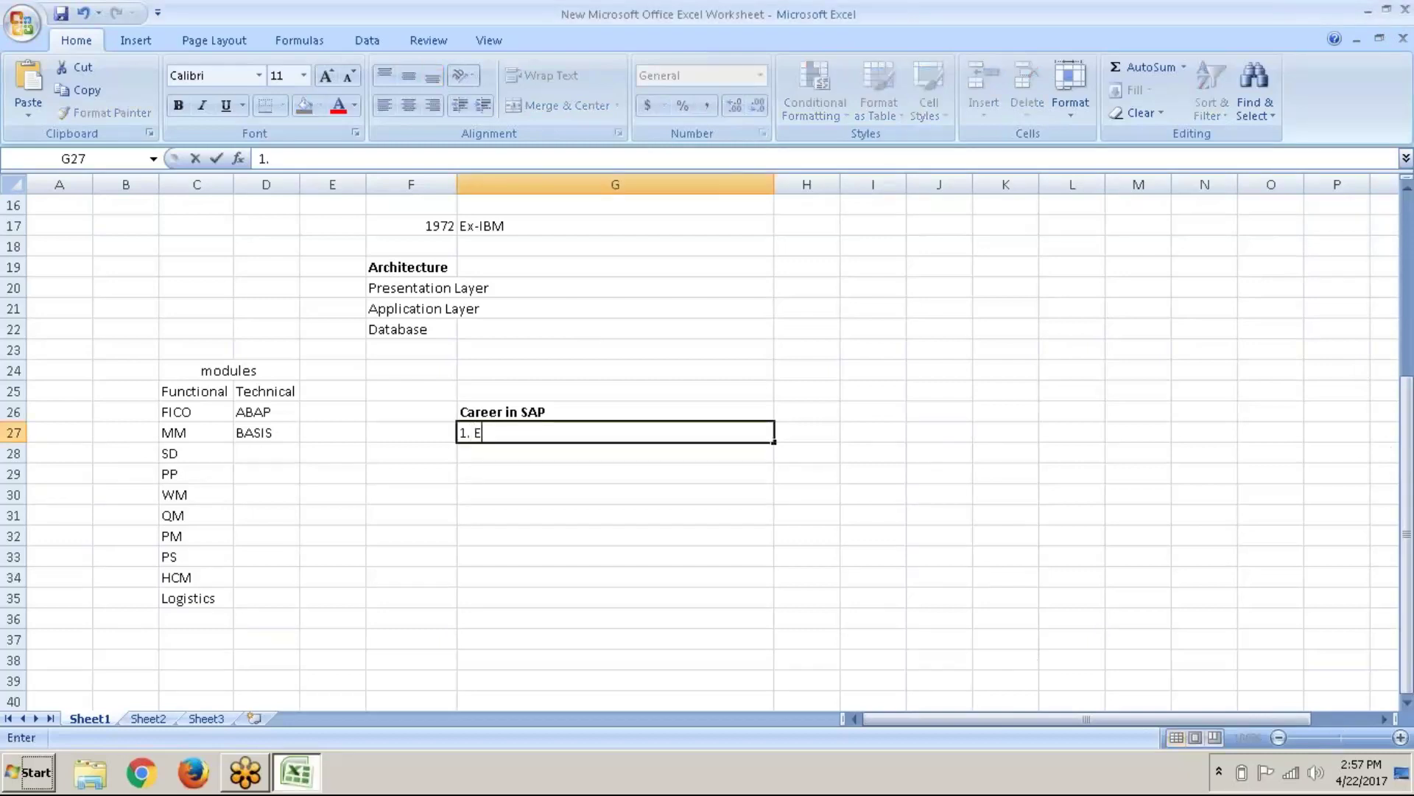
text(nd user)
key(Tab)
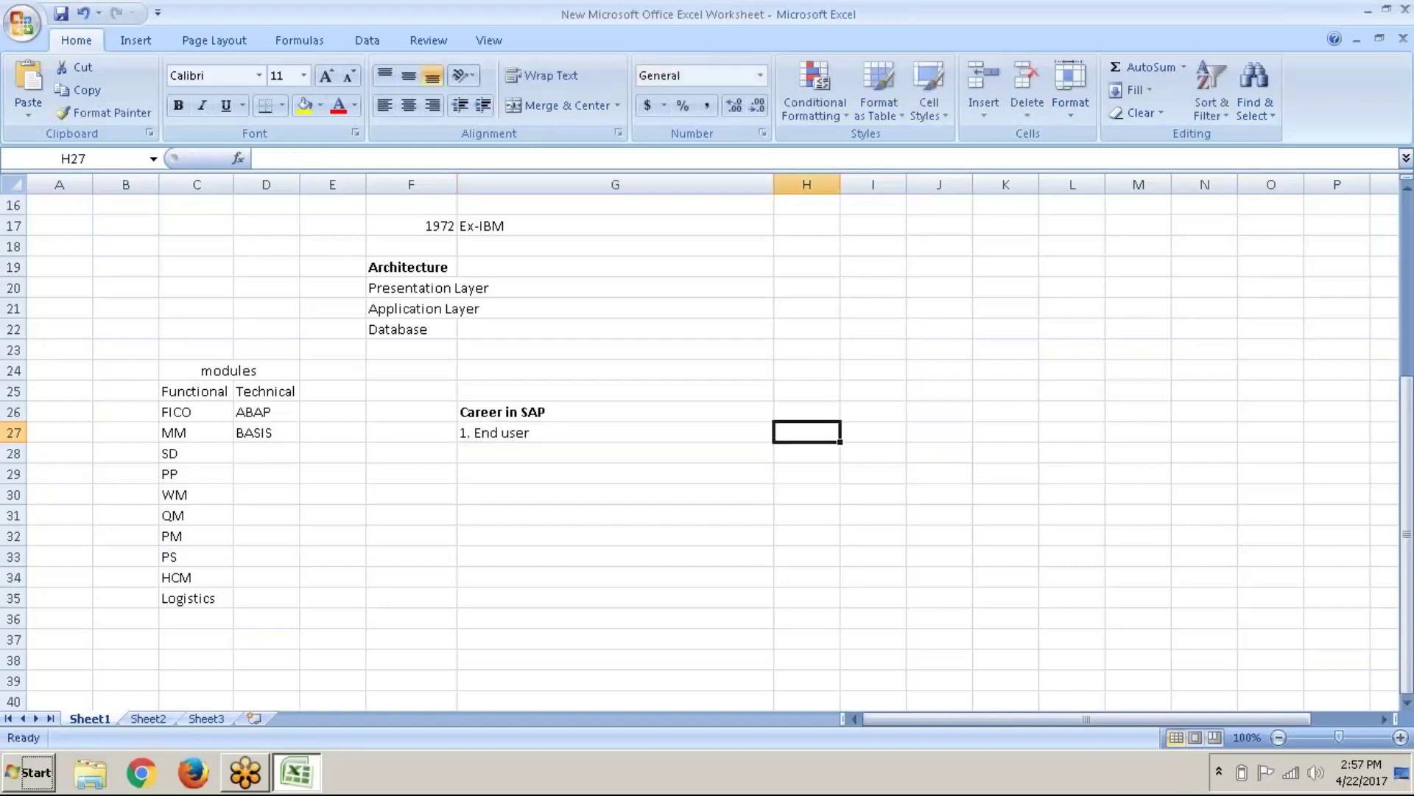
key(Return)
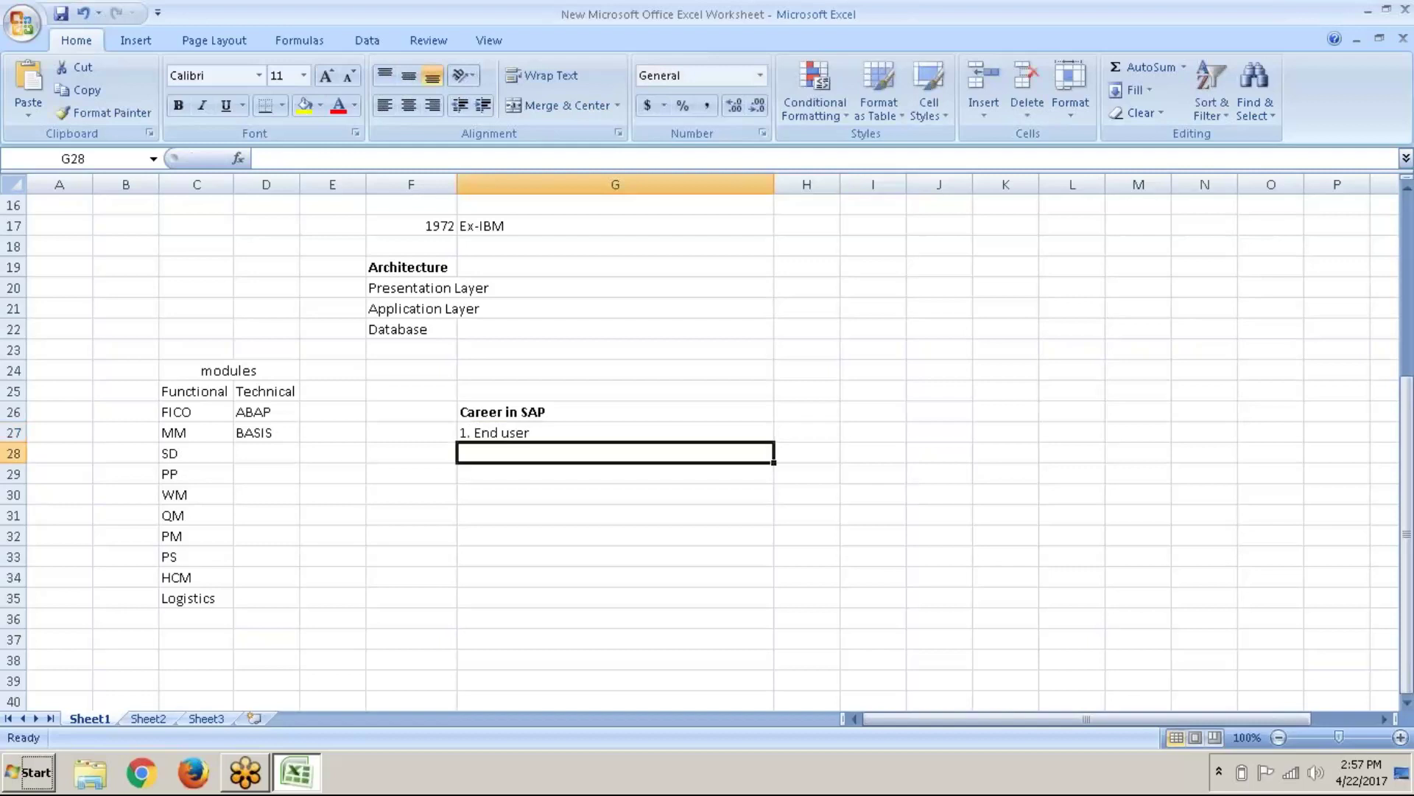
text(2. C)
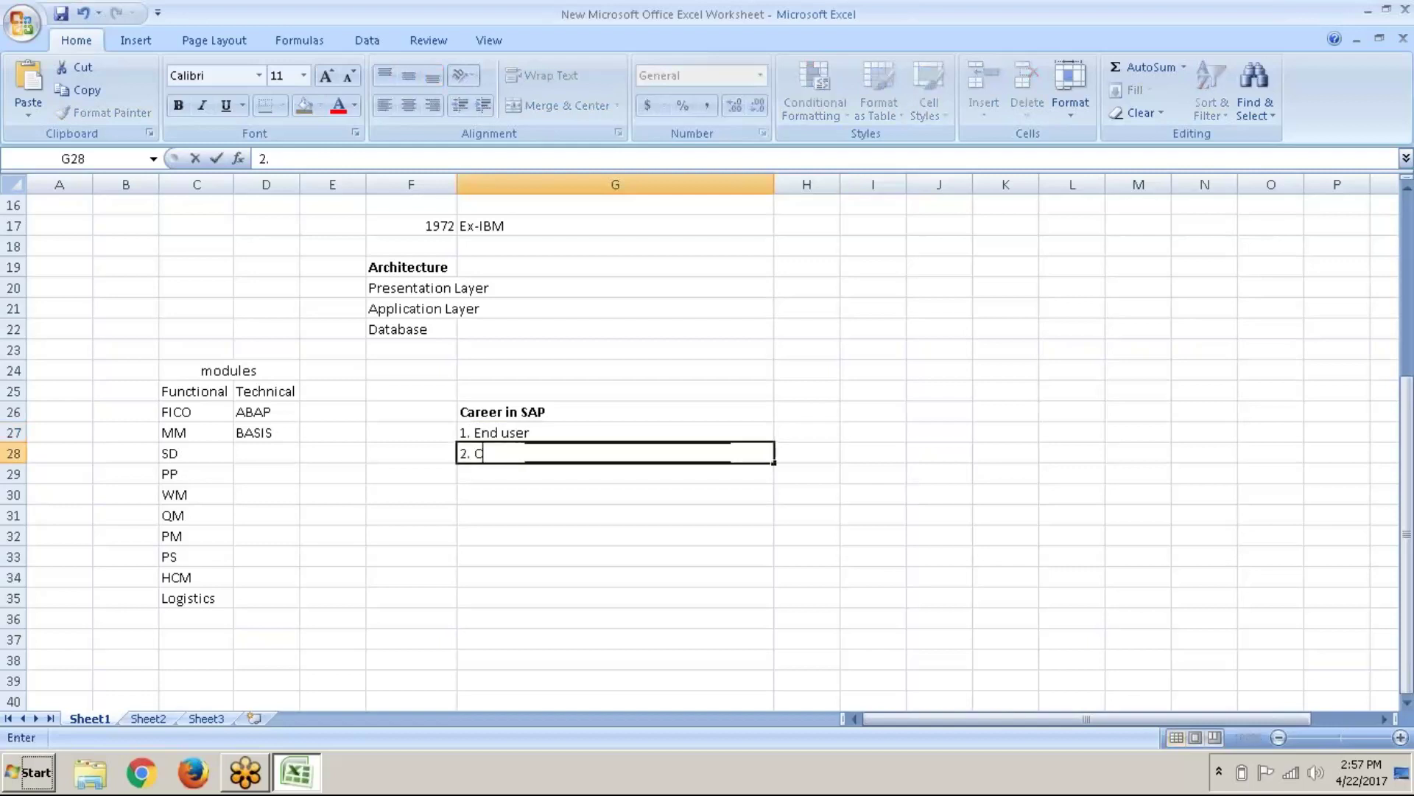
text(onsu)
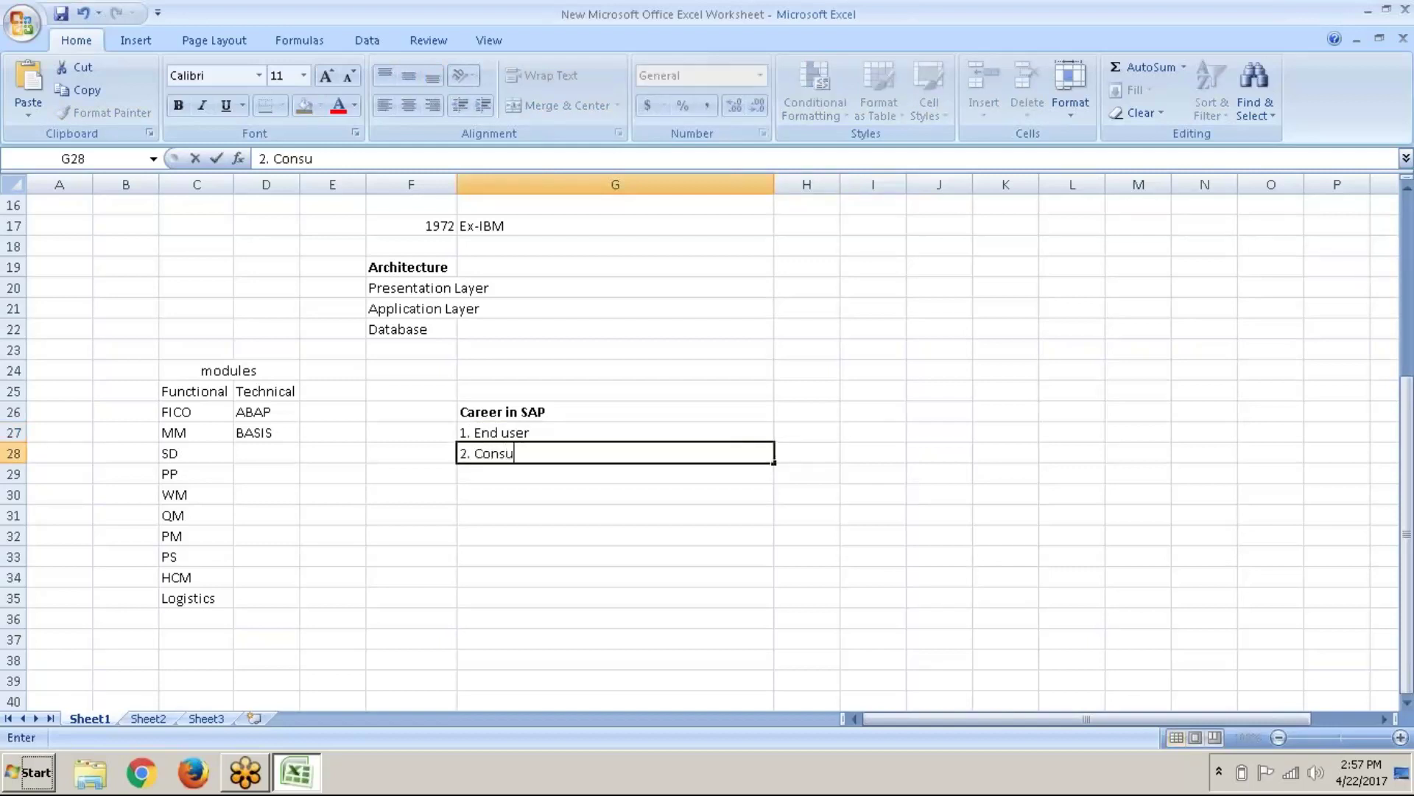
text(ltant)
key(Return)
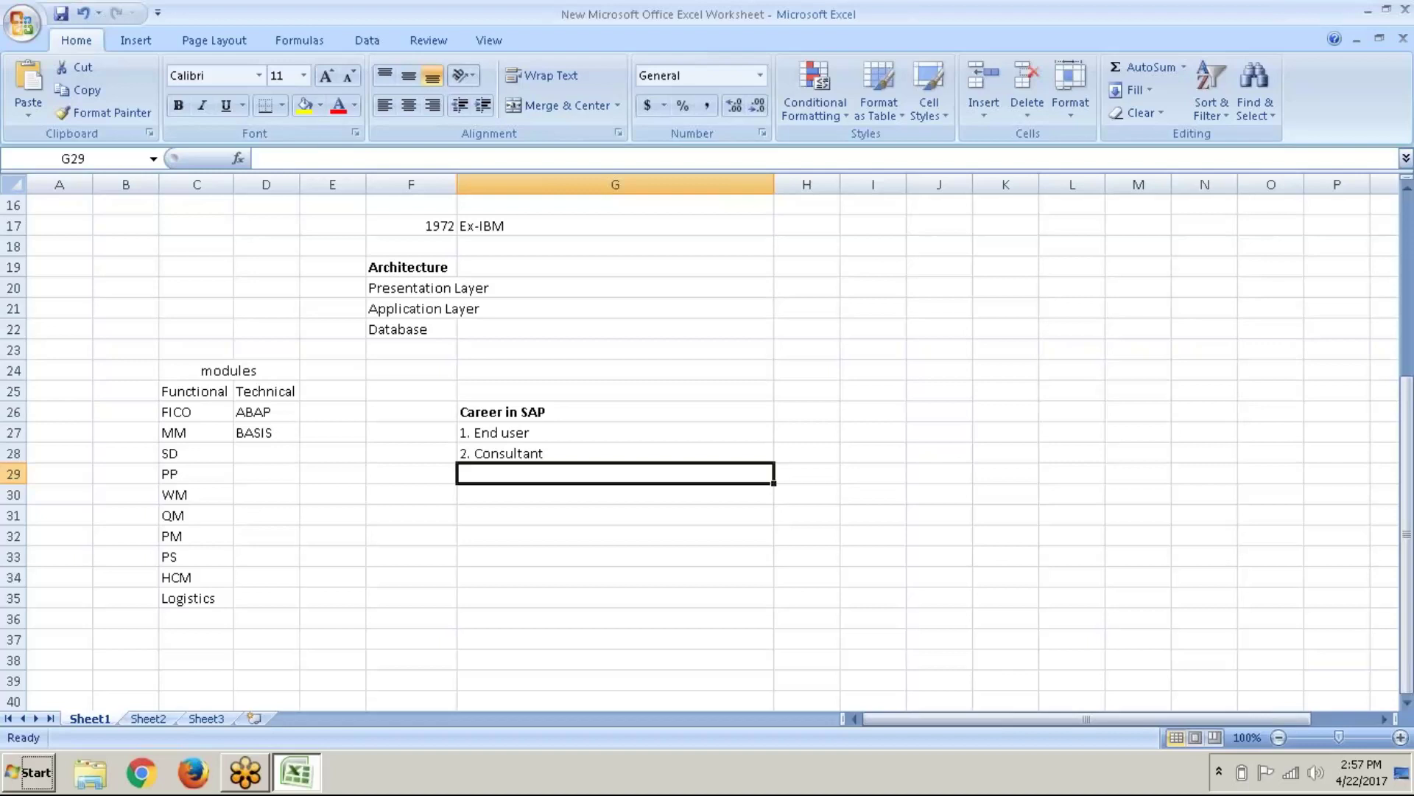
double_click(489, 433)
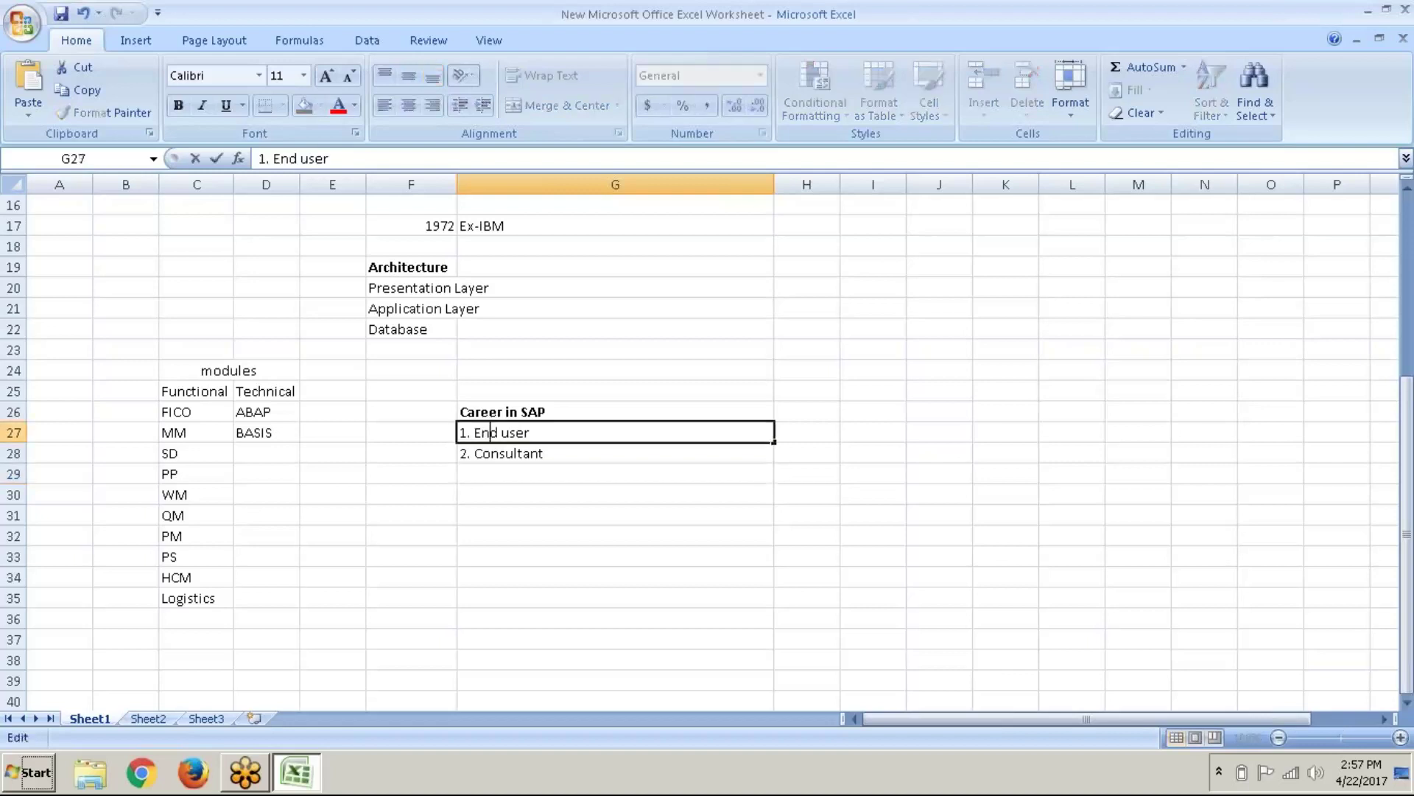
click(496, 468)
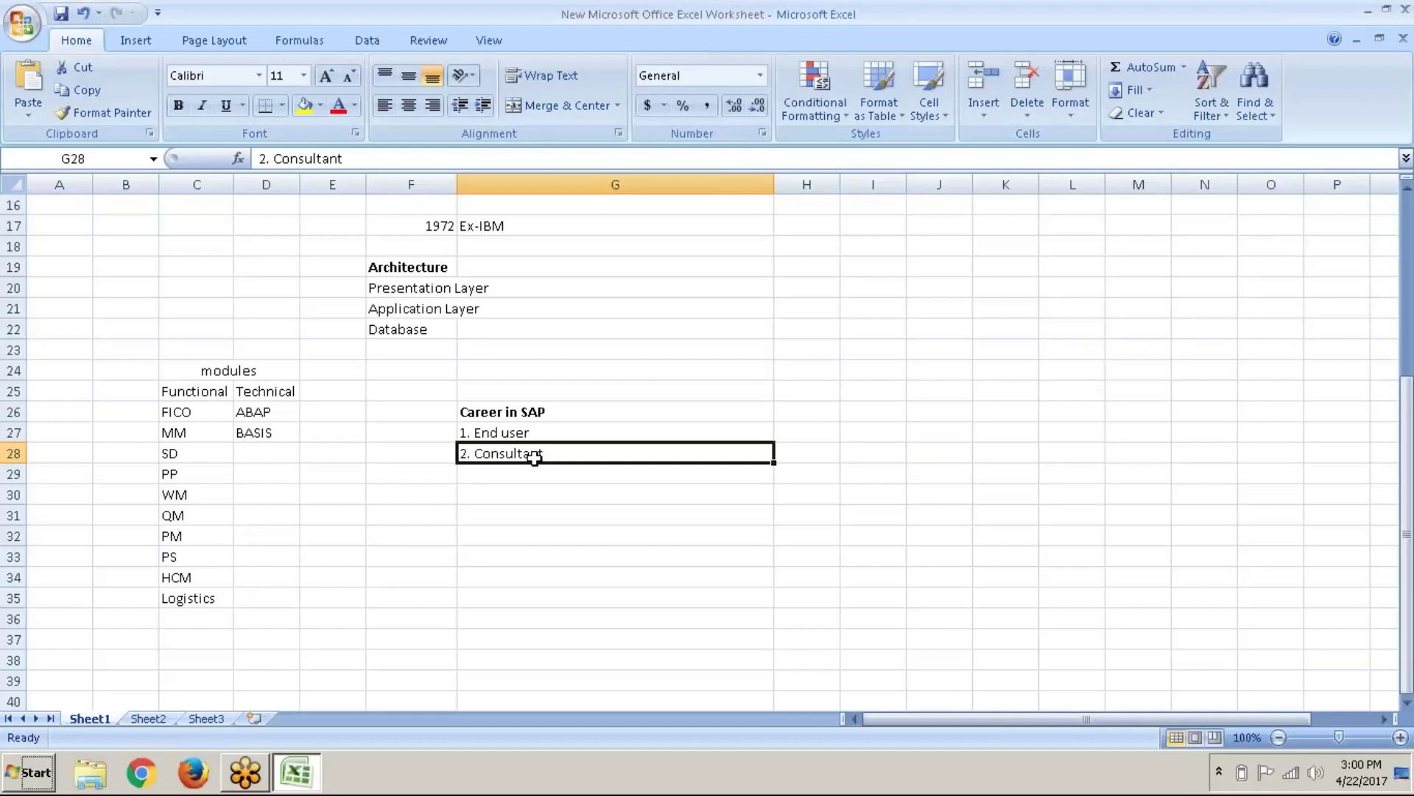
key(Return)
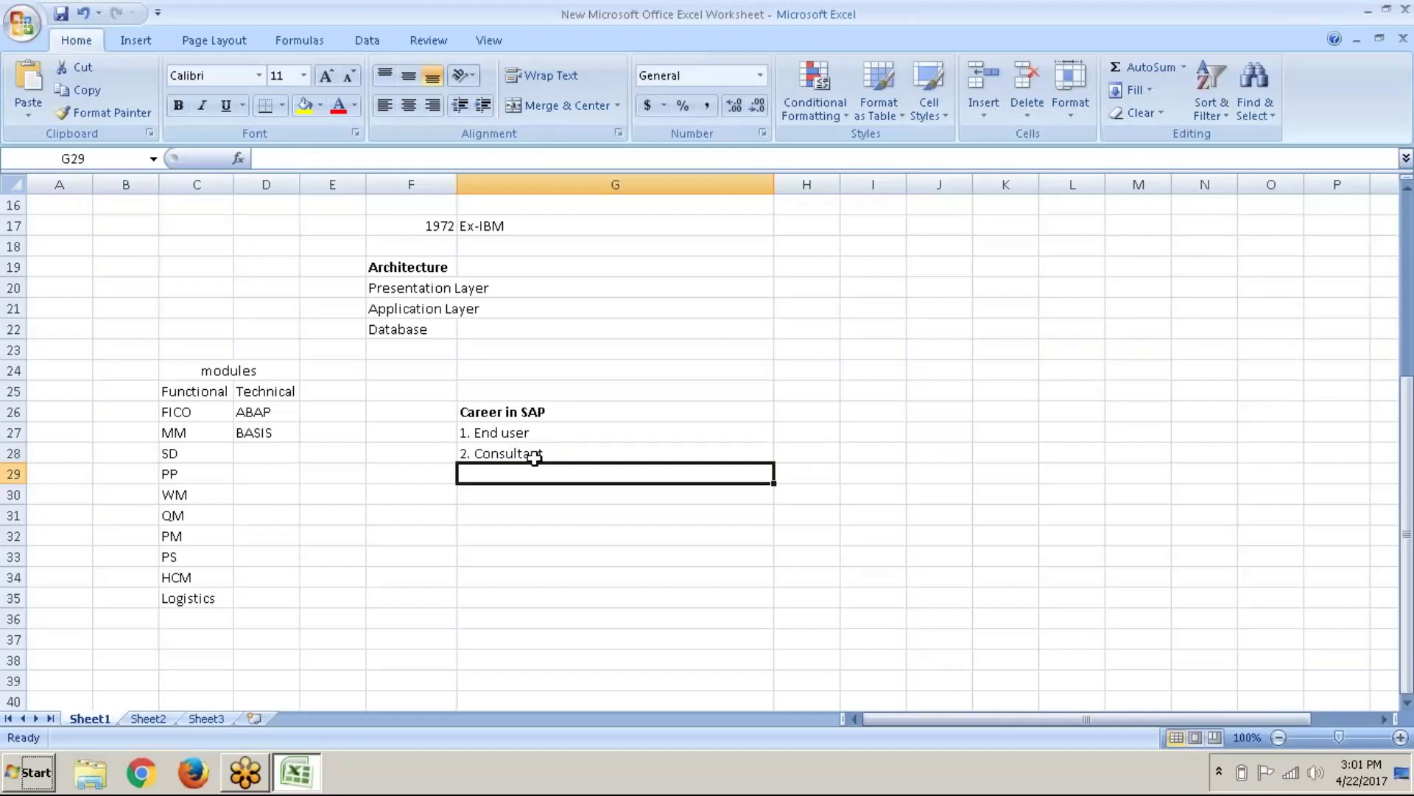
scroll(534, 458, right, 4)
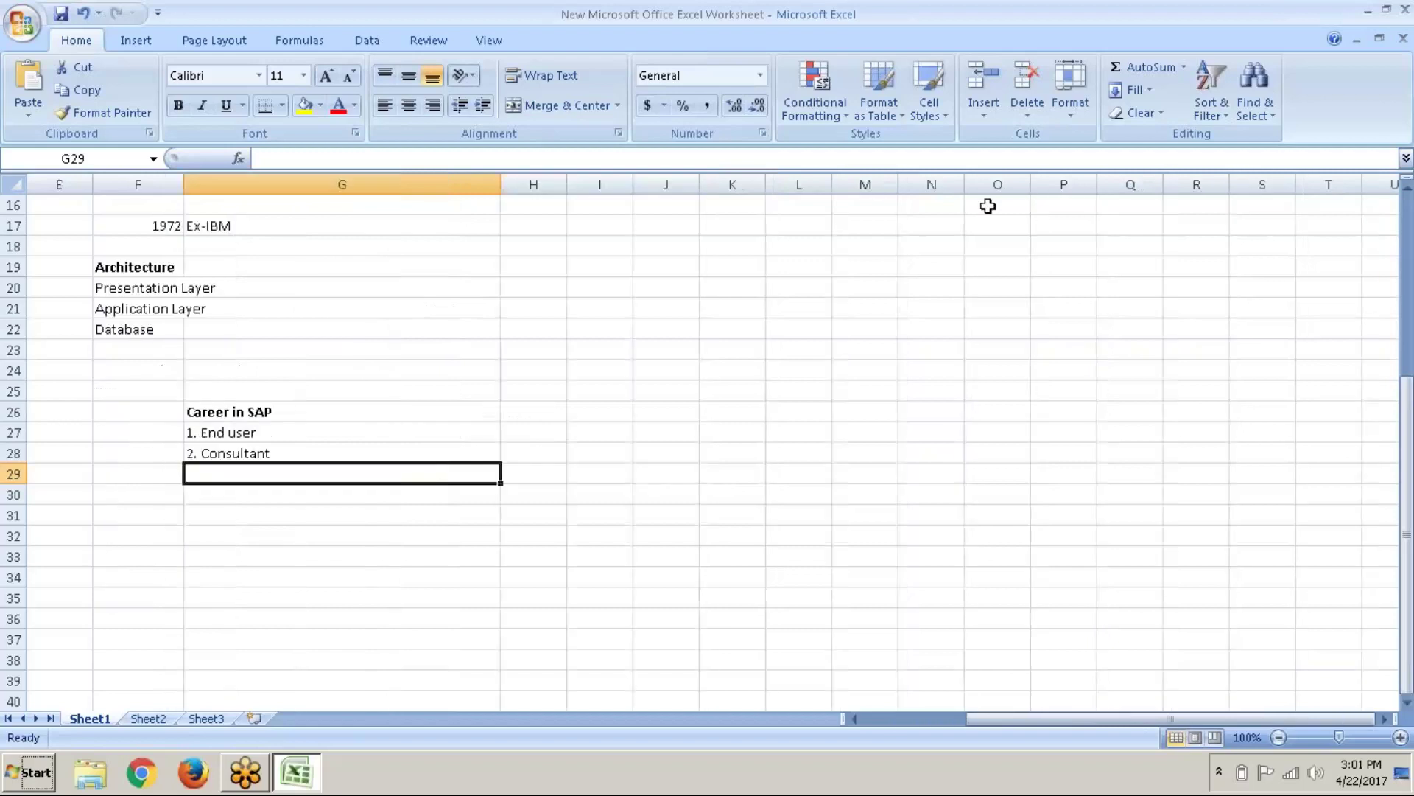
click(1084, 28)
scroll(1211, 287, up, 2)
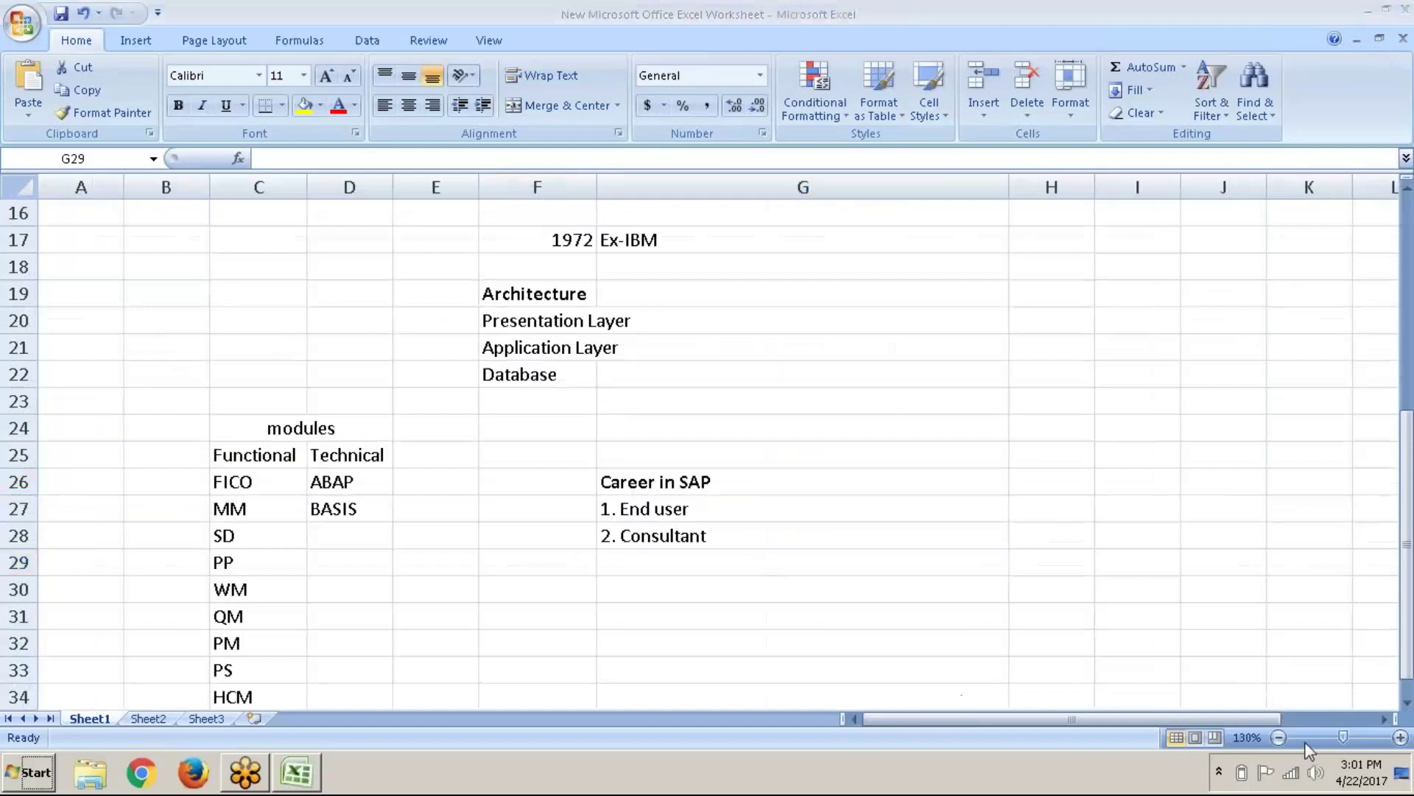
click(1279, 737)
click(1279, 738)
click(1278, 737)
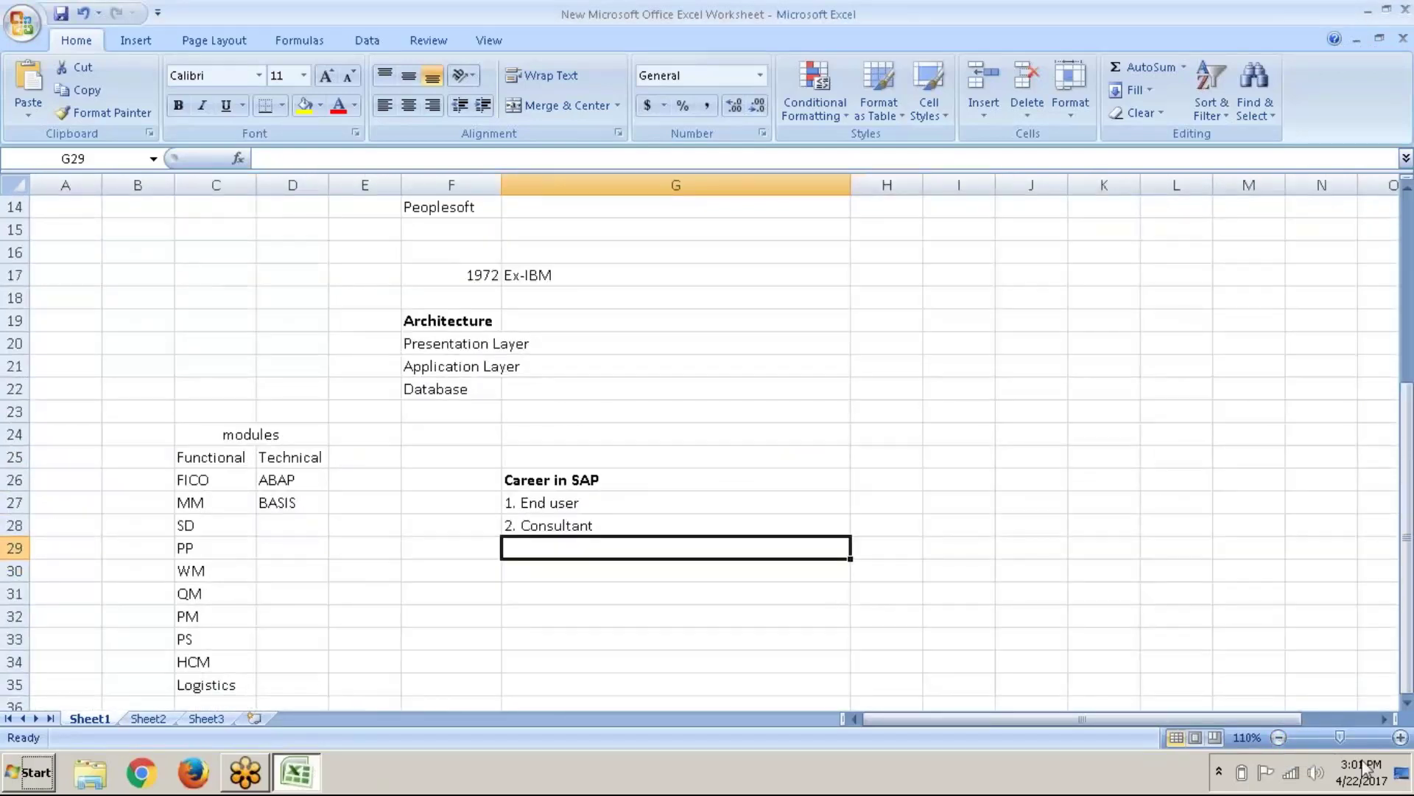
click(1278, 737)
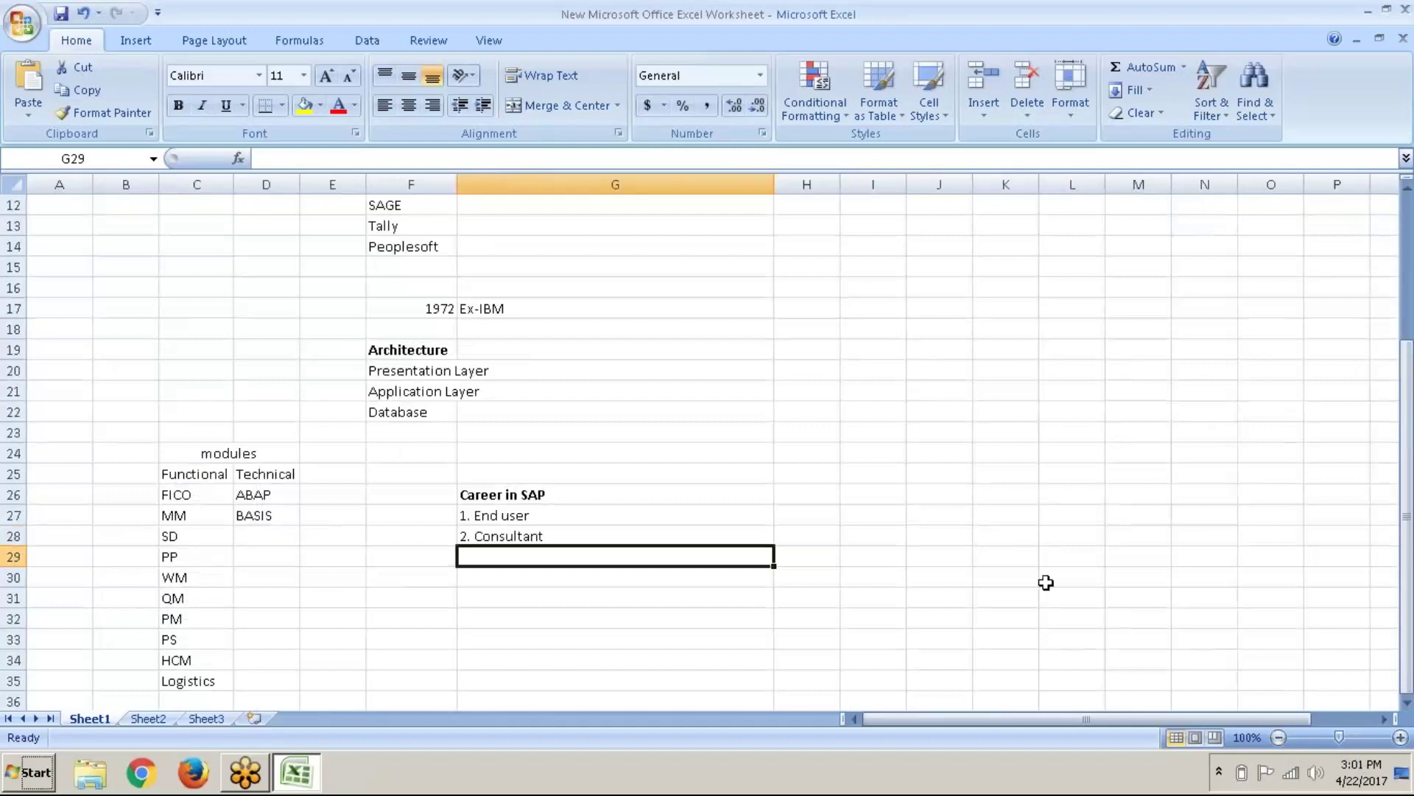
Step: Enter the example company "ABC A/C Manf." in cell J26, beside the Career in SAP list
click(935, 501)
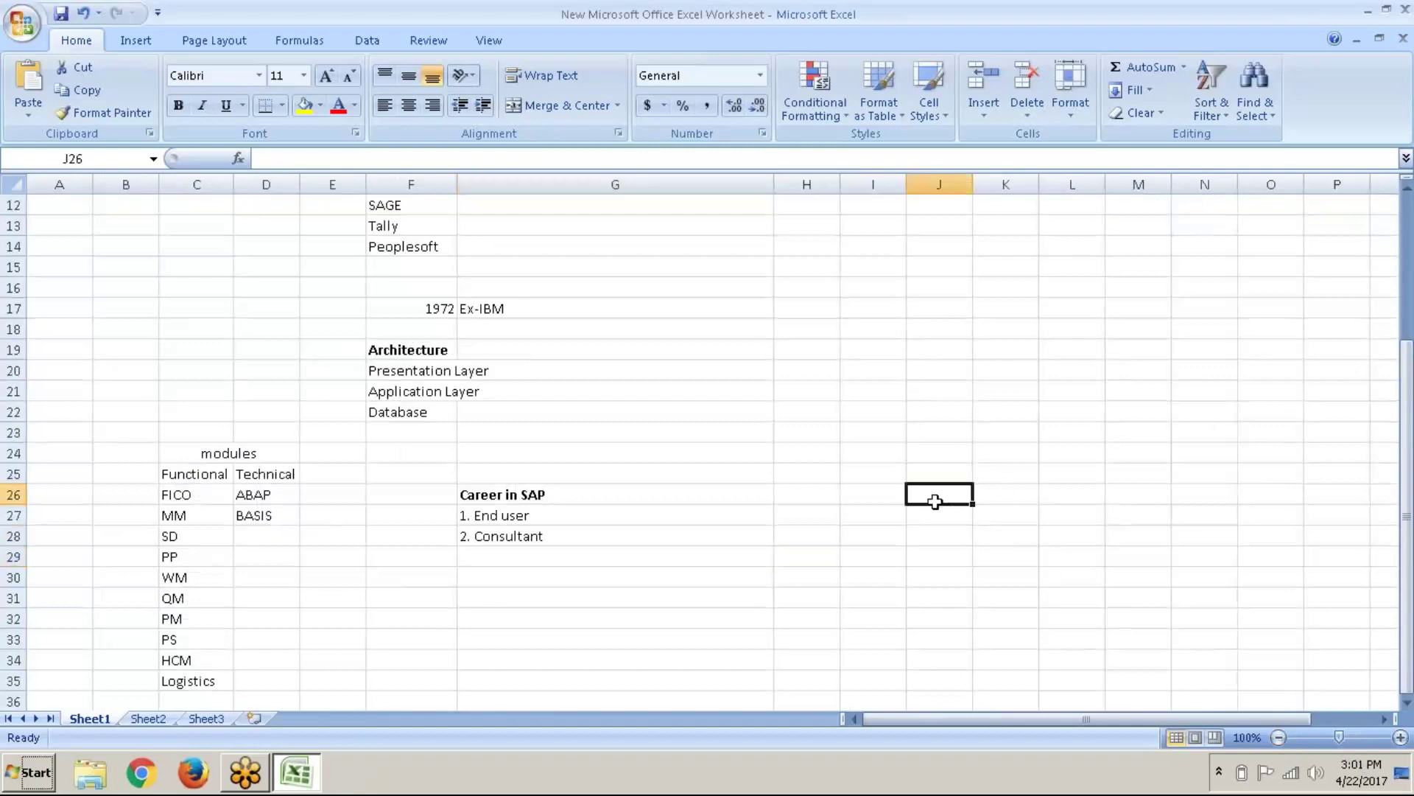
text(A)
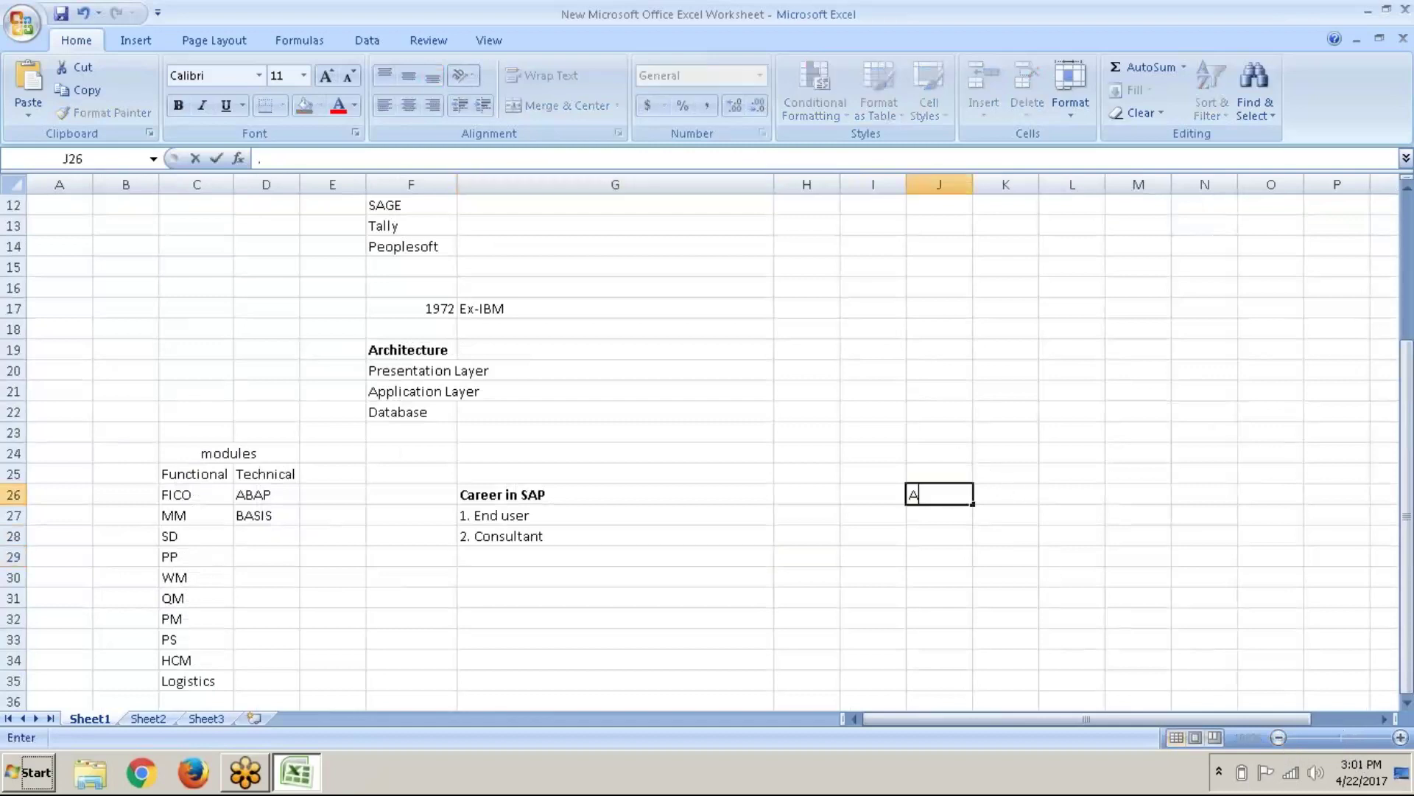
text(BC AT)
key(BackSpace)
text(/C)
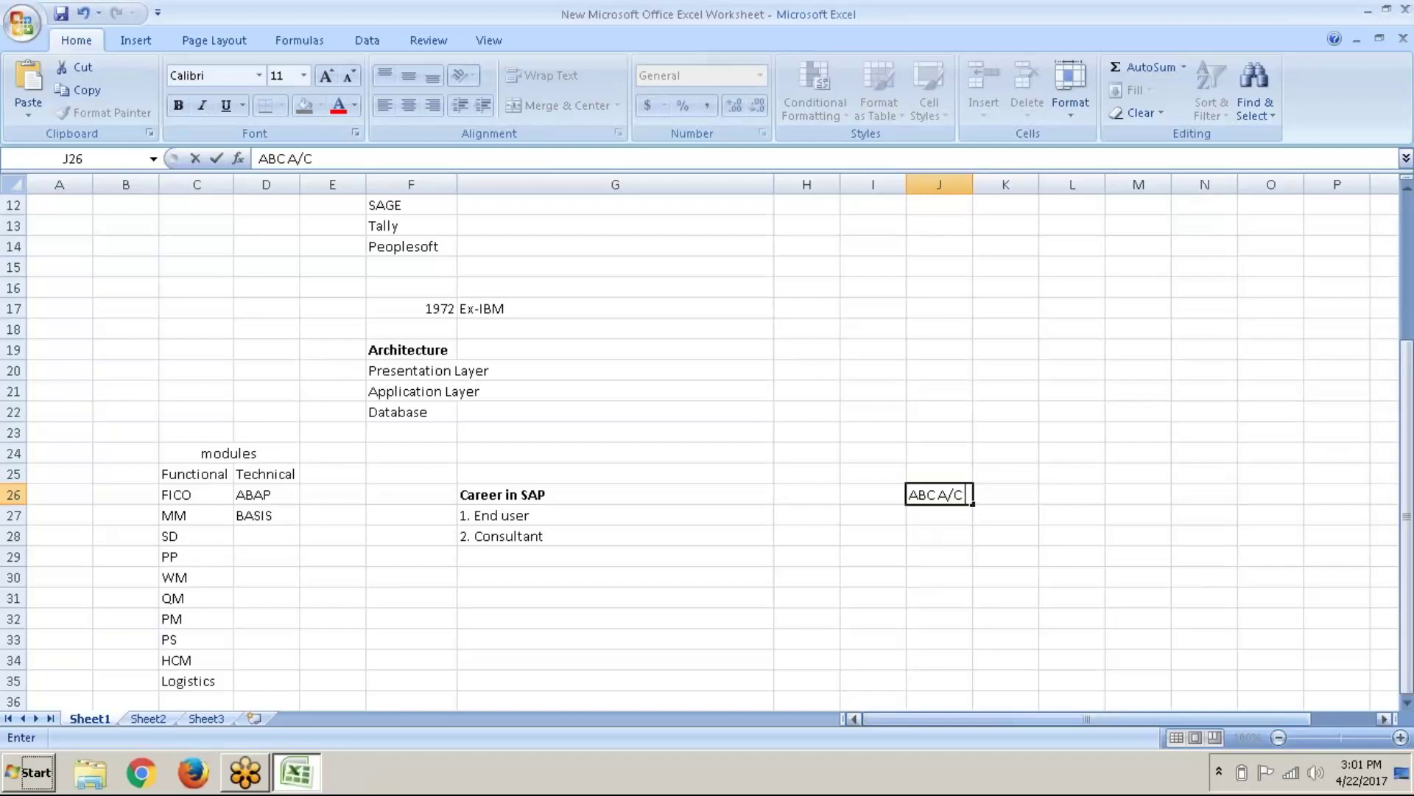
text( Manf.)
key(Return)
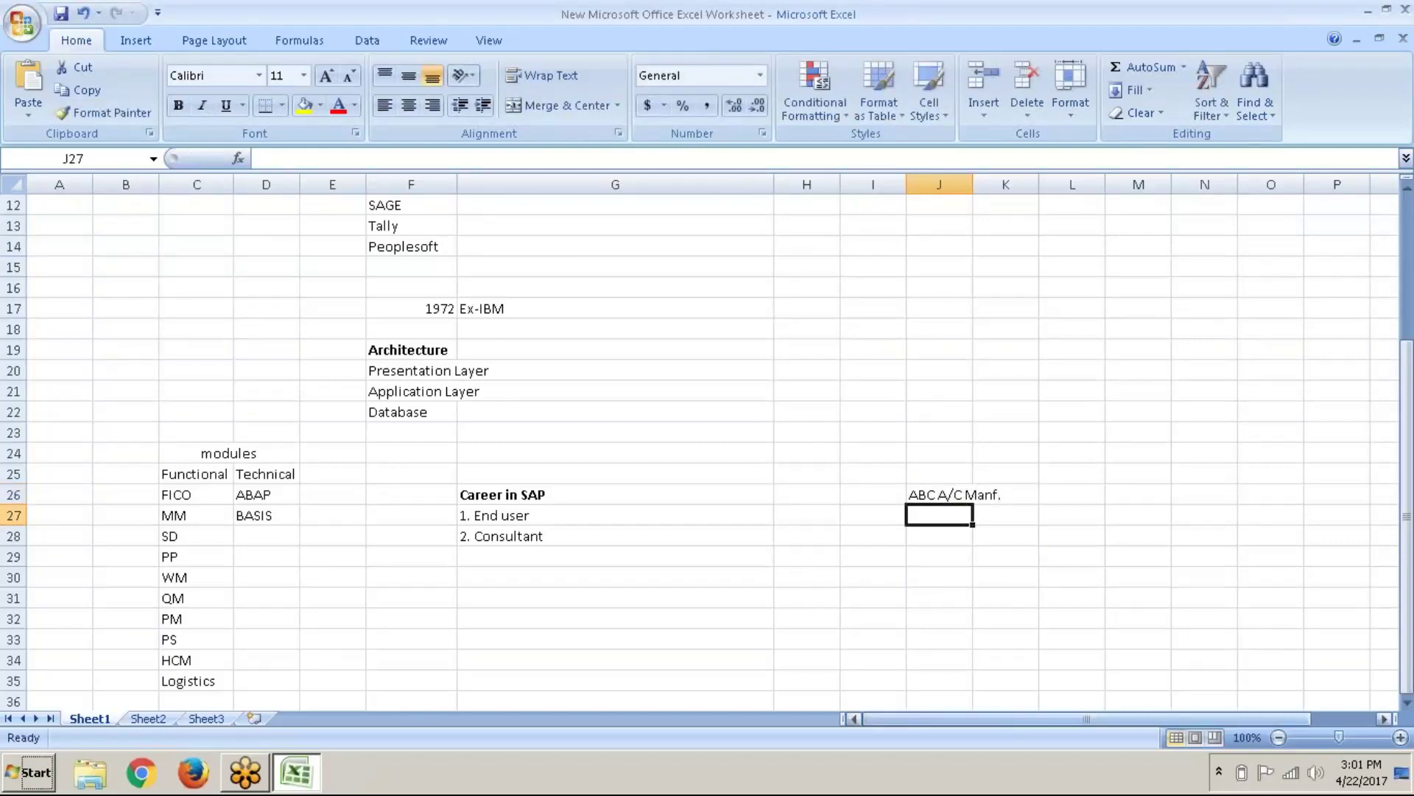
key(Return)
key(Return)
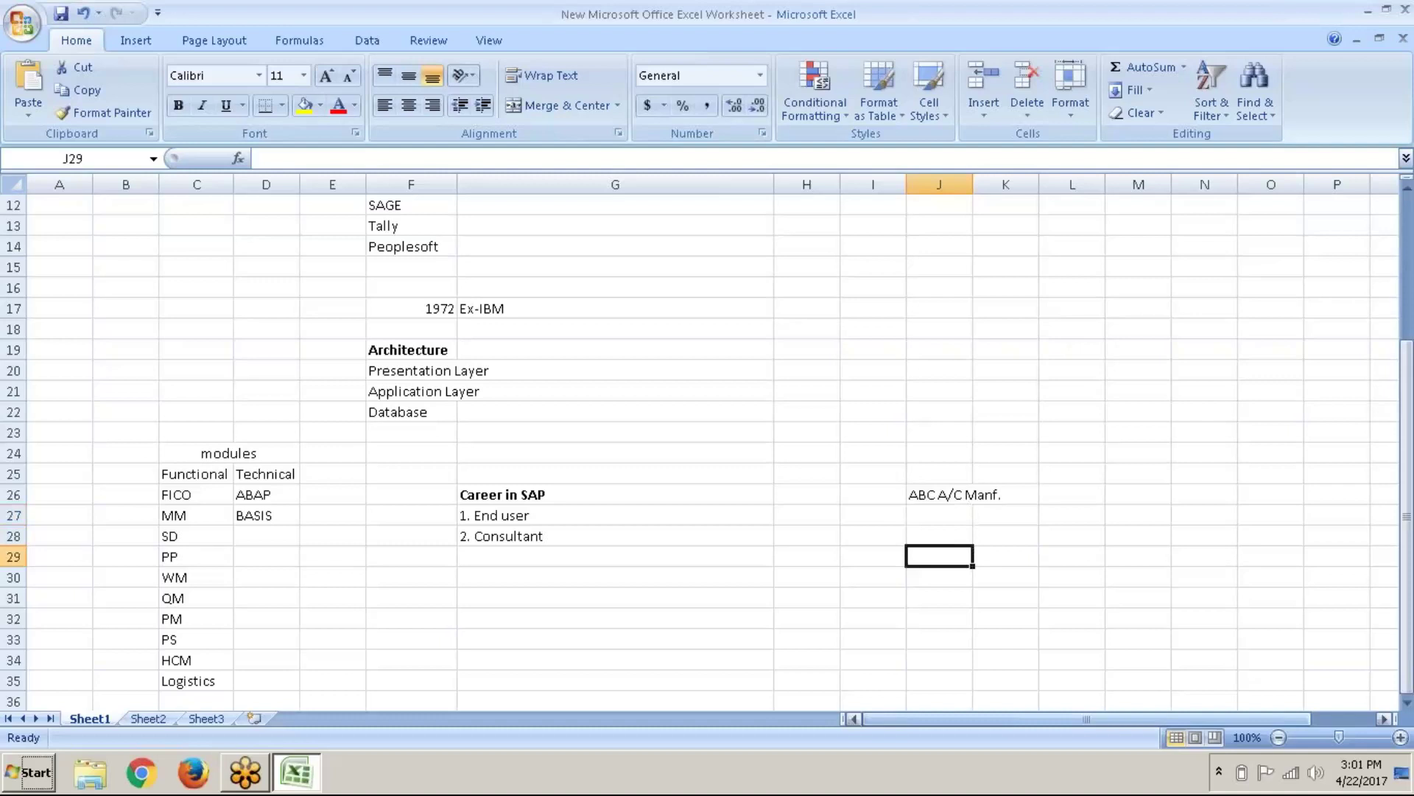
Step: Fit column J's width to the company name in J26
scroll(401, 401, up, 3)
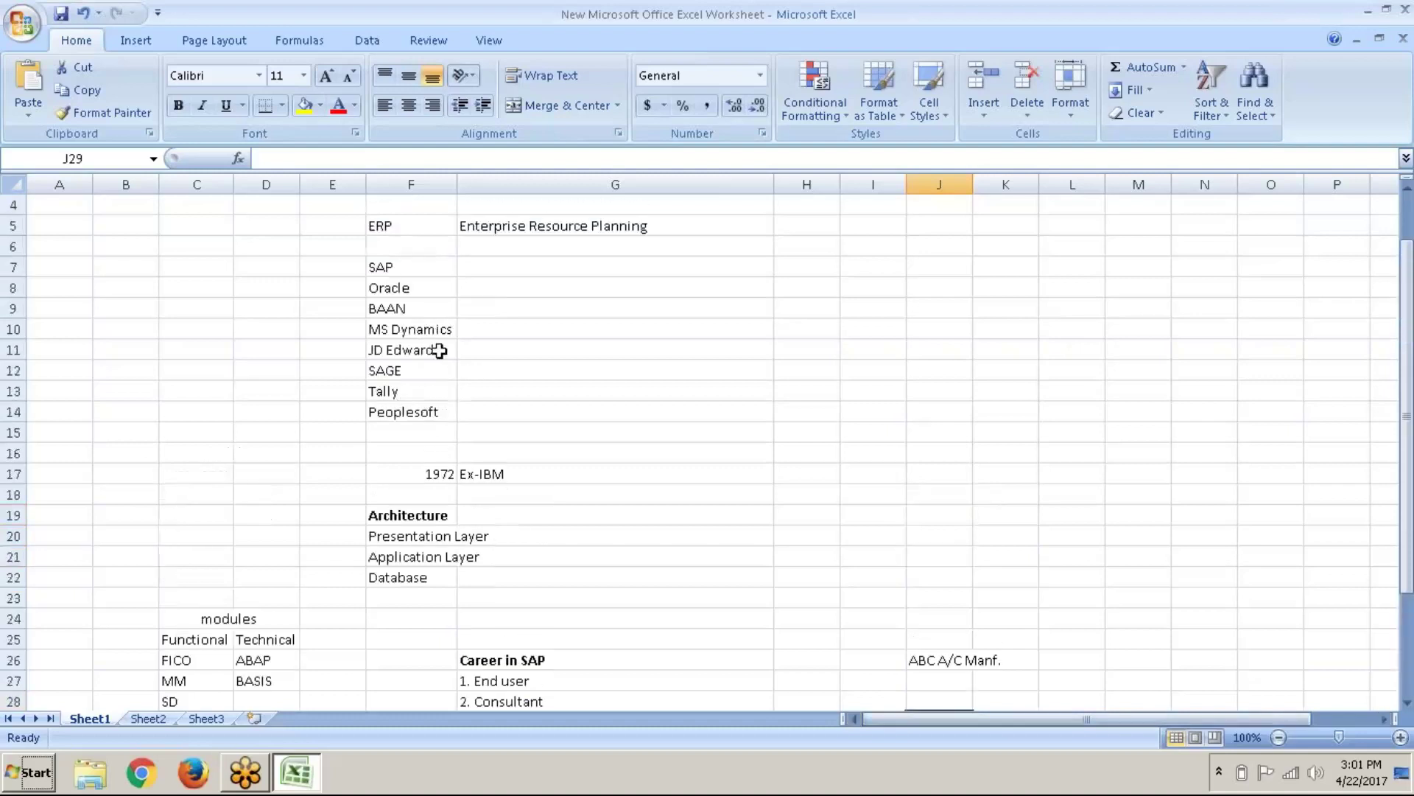
click(422, 374)
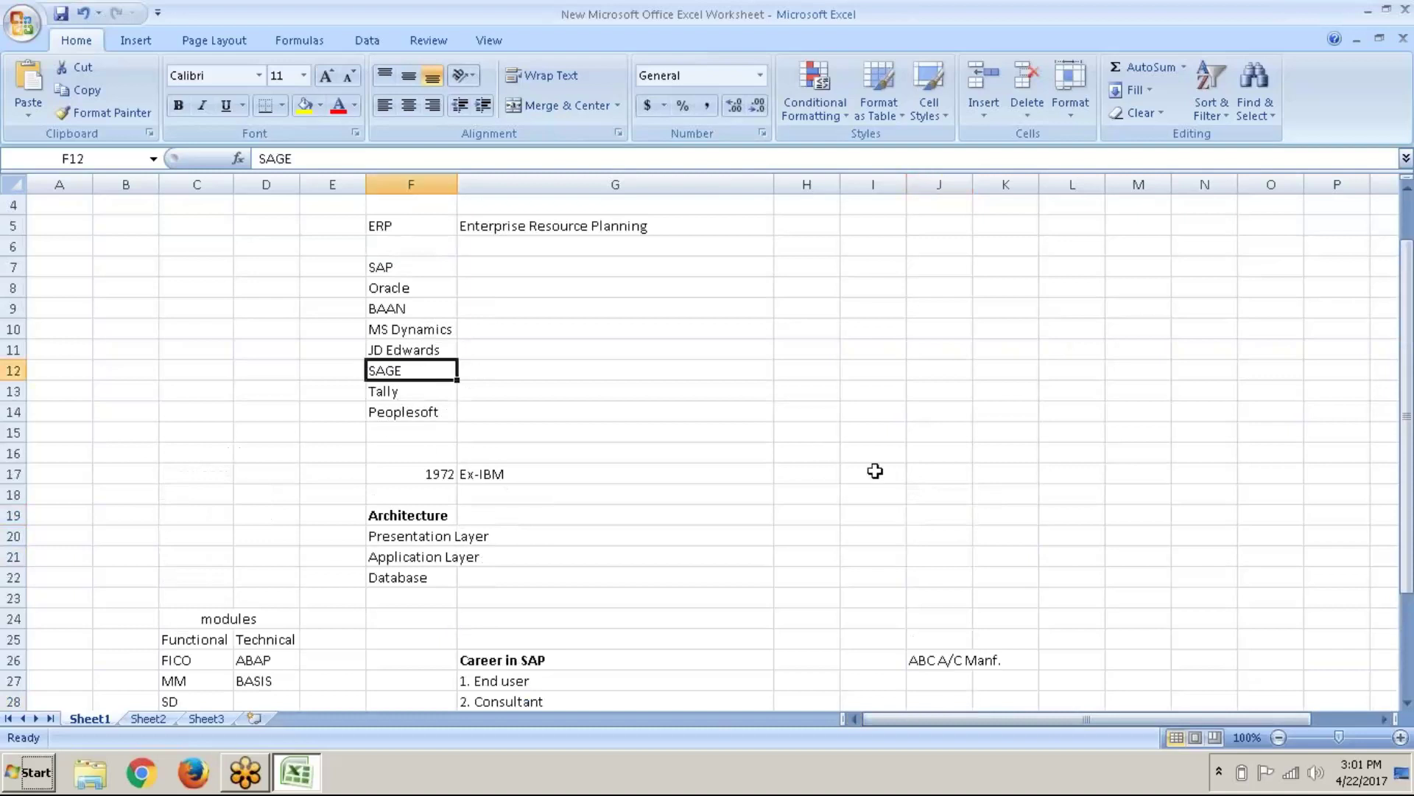
scroll(875, 471, down, 6)
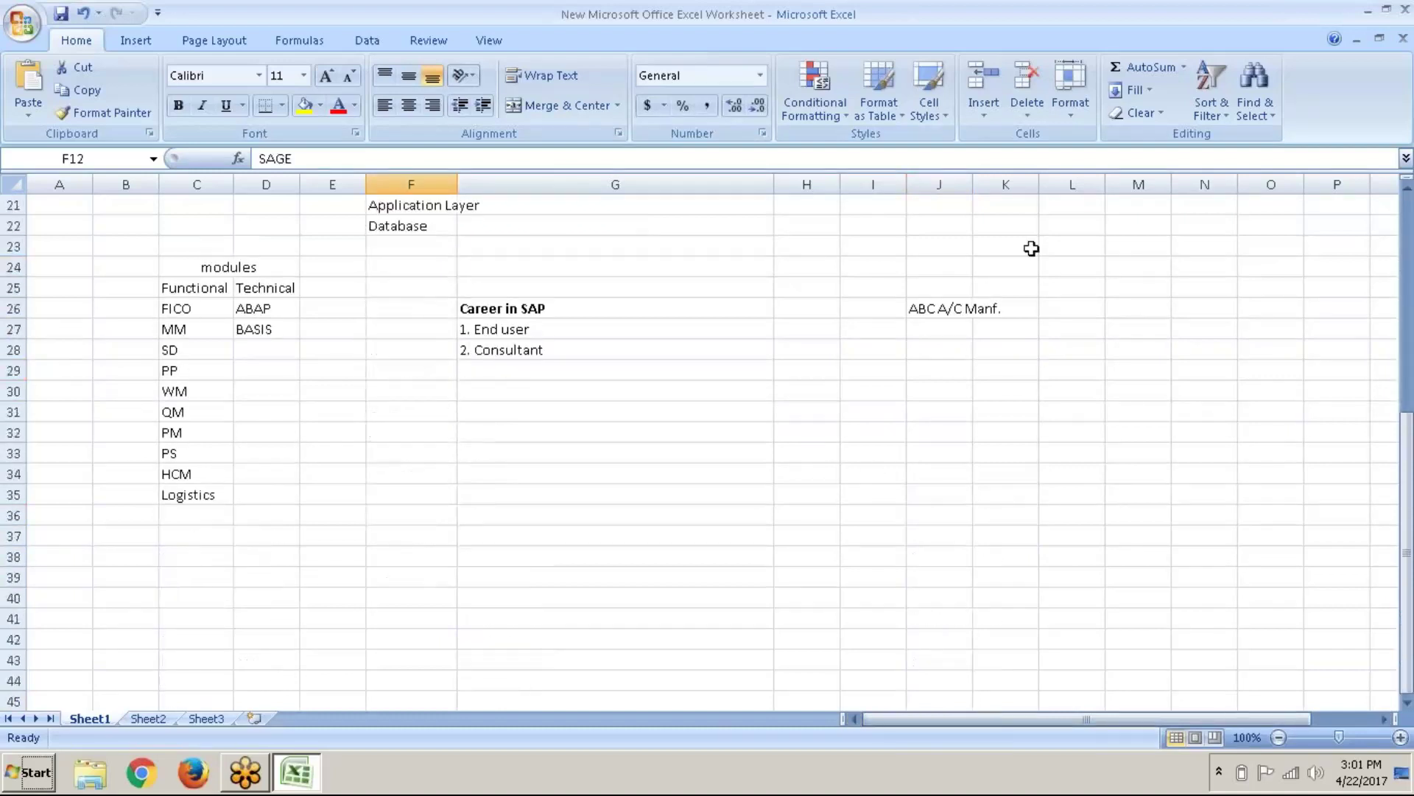
double_click(971, 188)
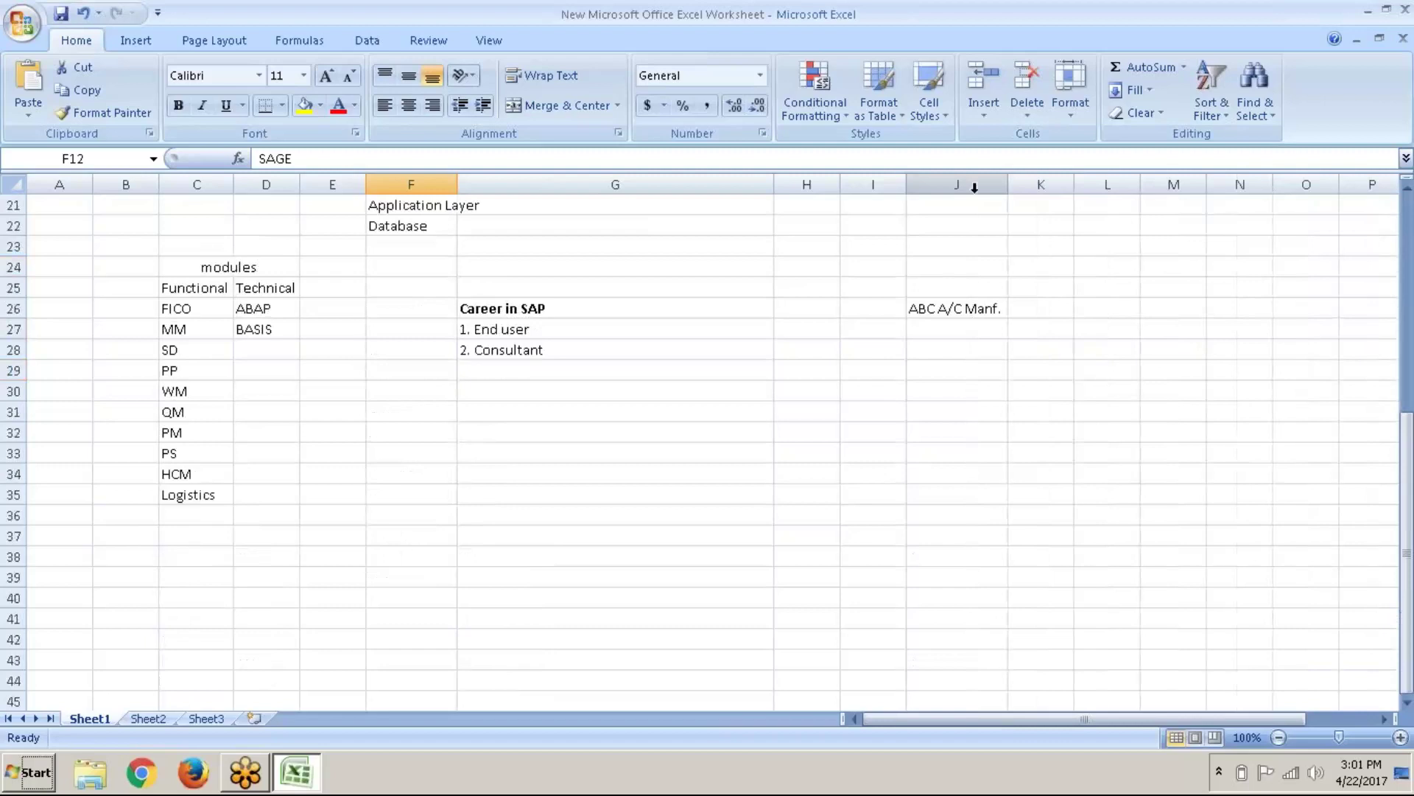
Step: List the consulting firms "IBM, PWC, DELOITTE, CTS, CAPGEMINI," in cell J29
click(1037, 317)
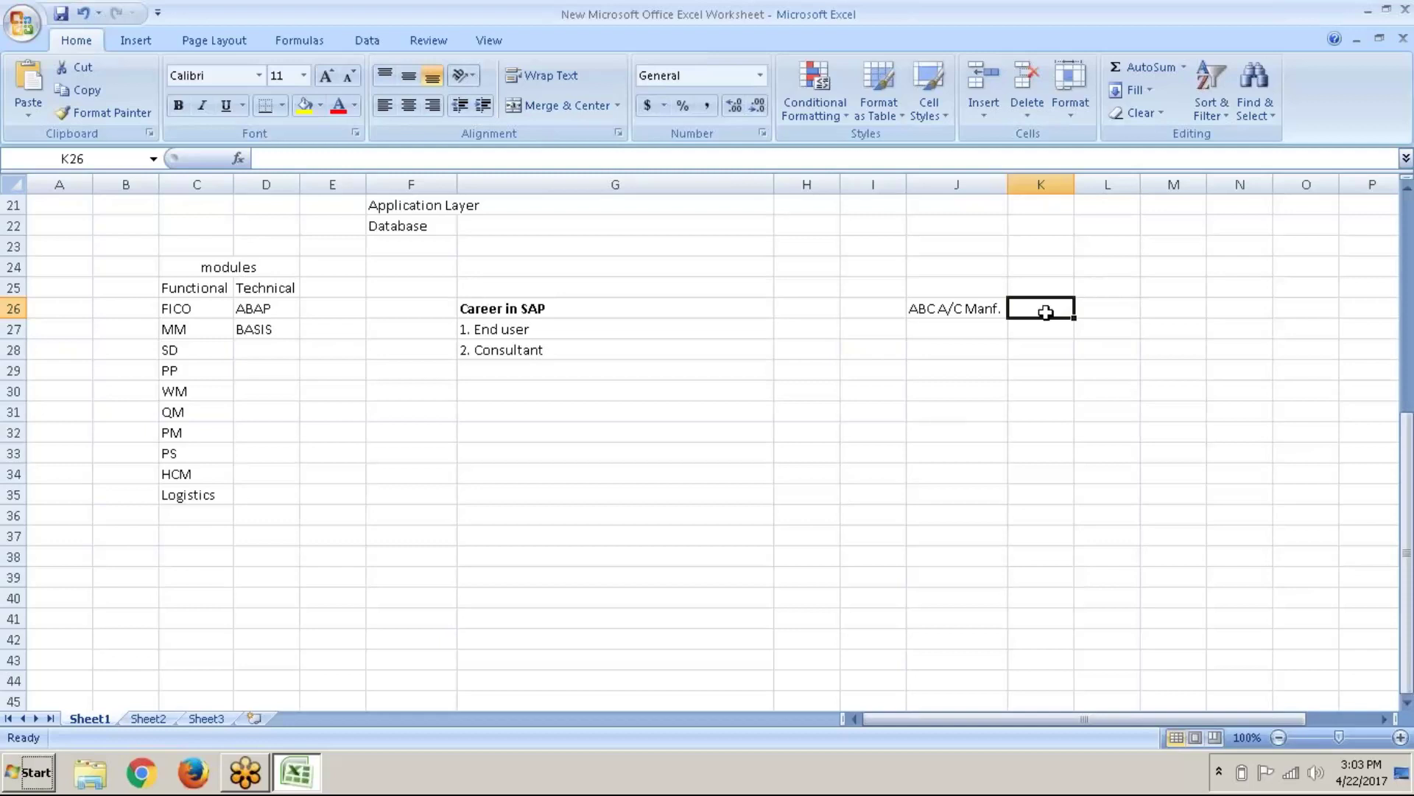
click(929, 376)
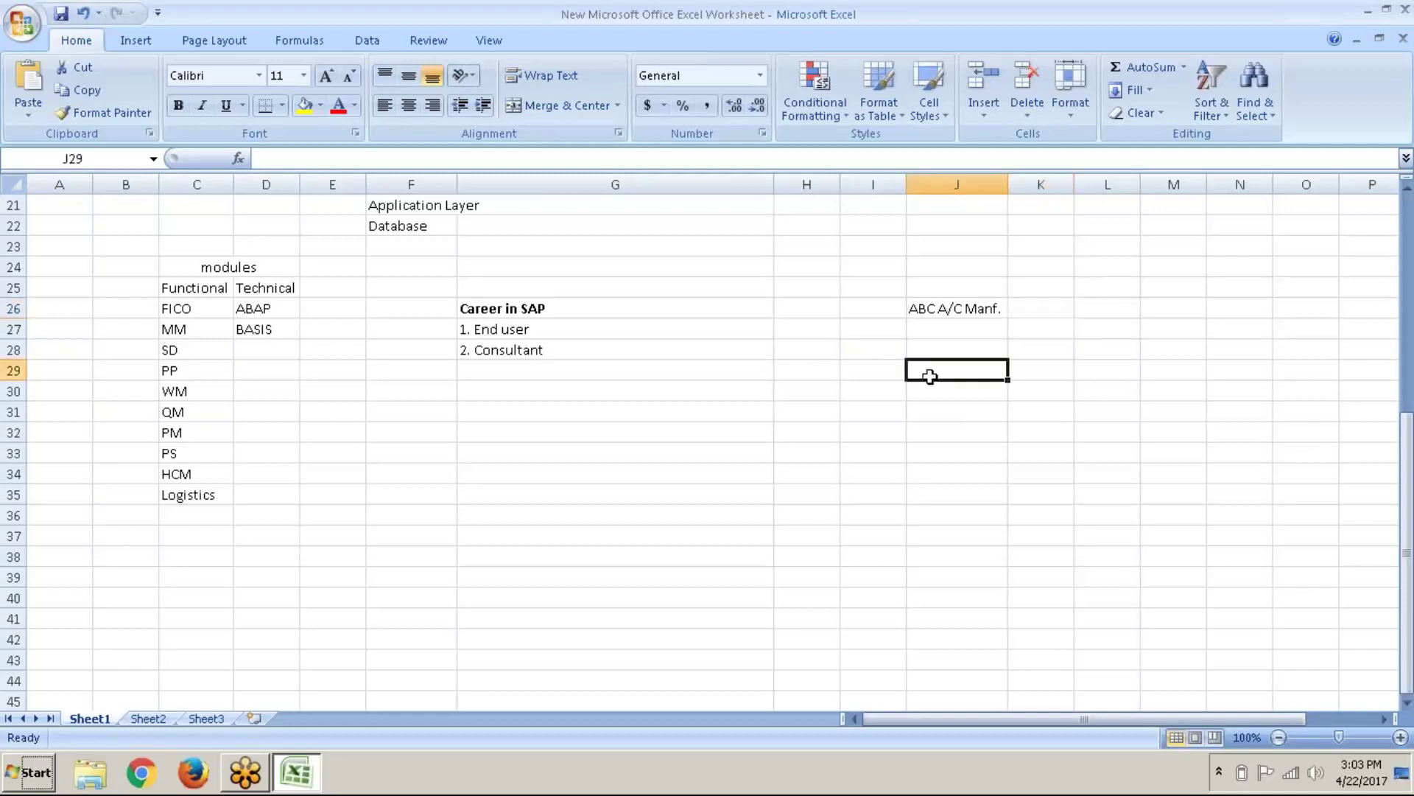
text(IBM,)
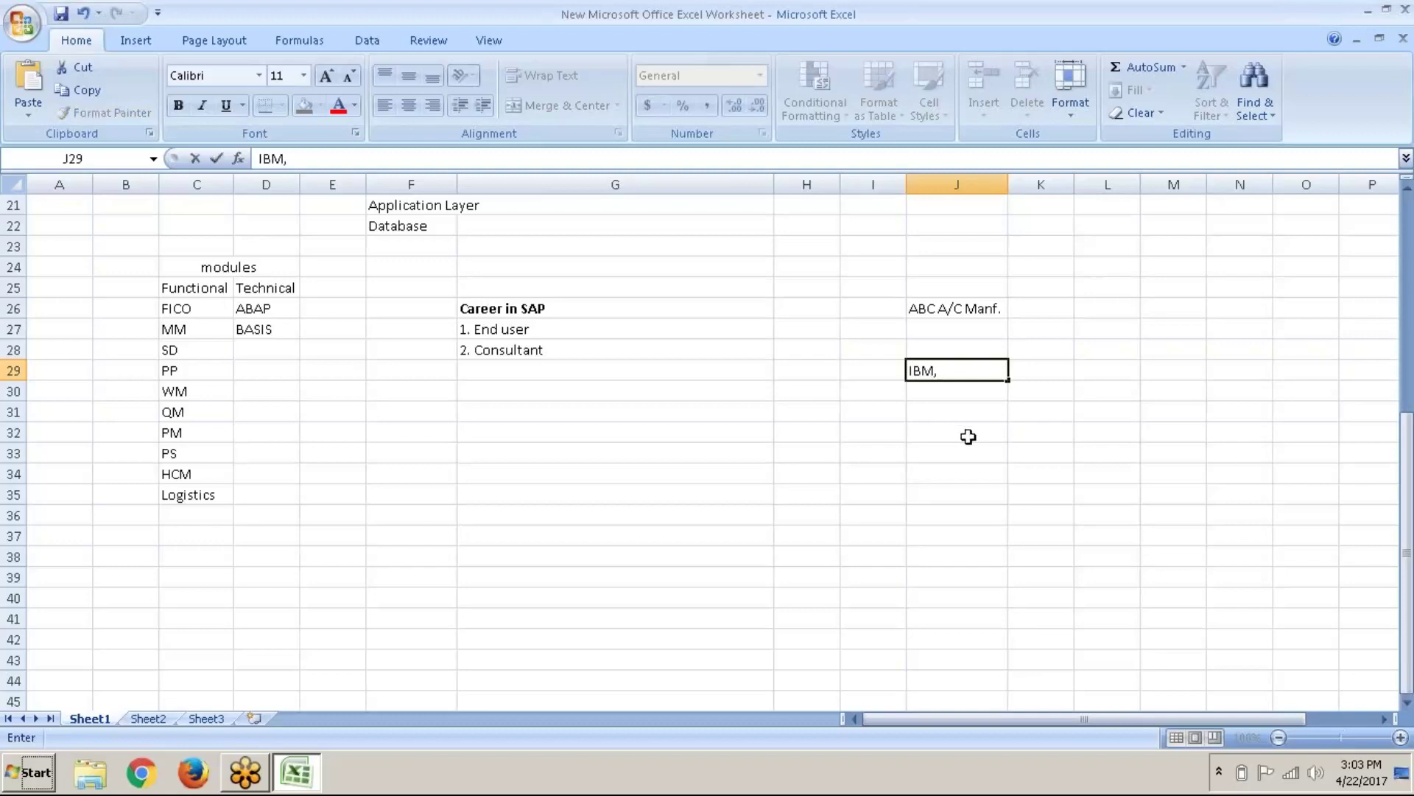
text(PWC, DELOITTE)
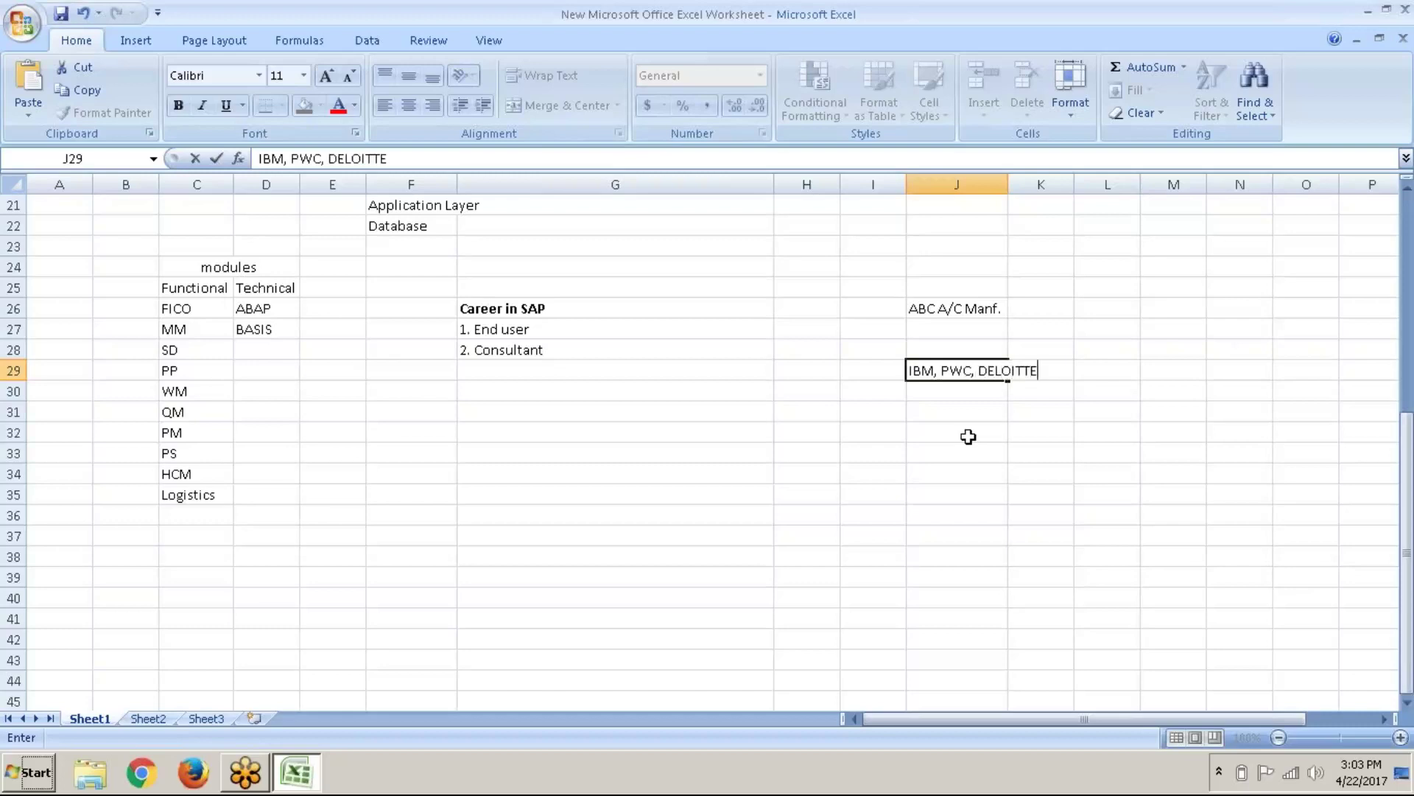
text(,)
text( CTSS,)
key(BackSpace)
key(BackSpace)
text(, CAPGEMIN)
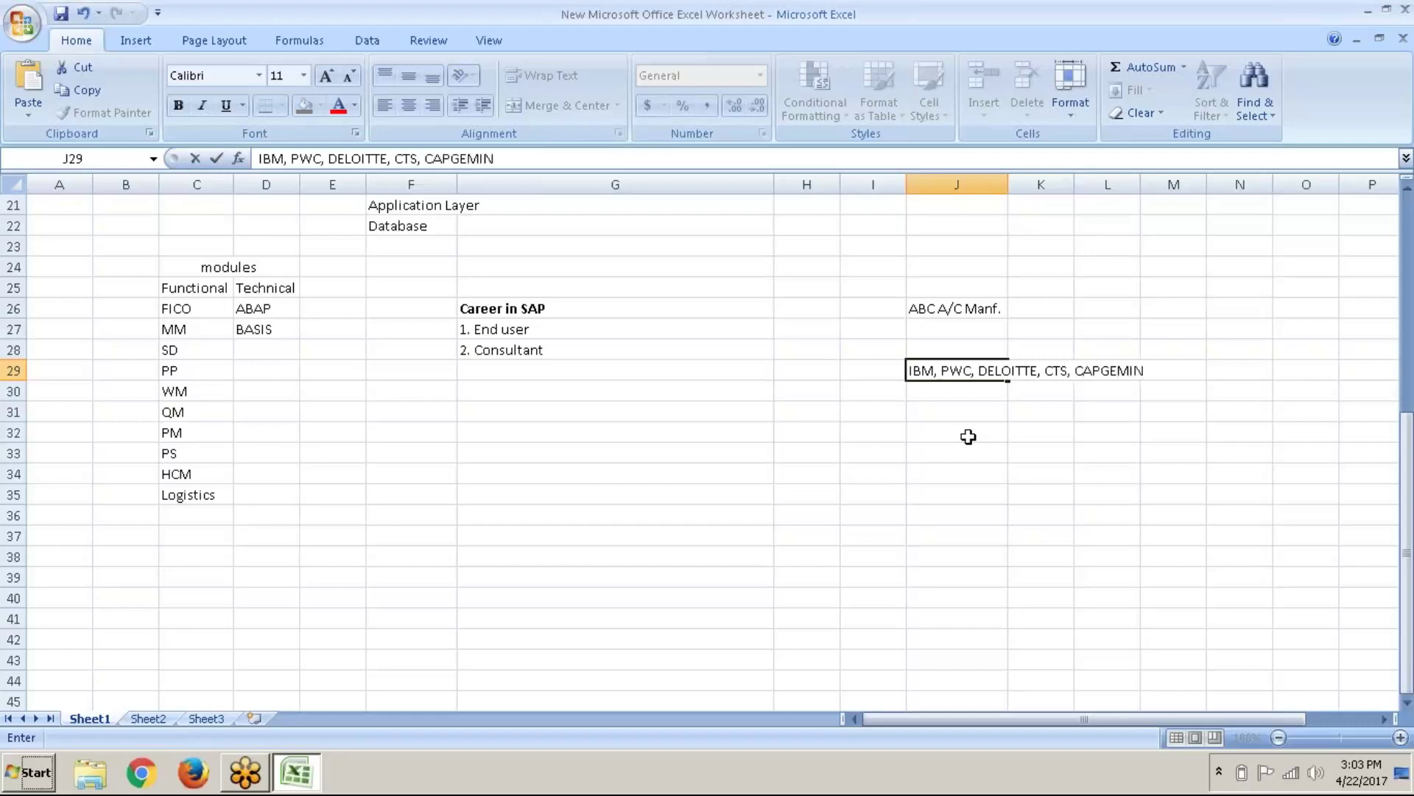
text(I,)
Step: Shorten the list of firms in J29 to just IBM
key(BackSpace)
key(BackSpace)
key(BackSpace)
key(BackSpace)
key(BackSpace)
key(BackSpace)
key(BackSpace)
key(BackSpace)
key(BackSpace)
key(BackSpace)
key(BackSpace)
key(BackSpace)
key(BackSpace)
key(BackSpace)
key(BackSpace)
key(BackSpace)
key(BackSpace)
key(BackSpace)
key(BackSpace)
key(BackSpace)
key(BackSpace)
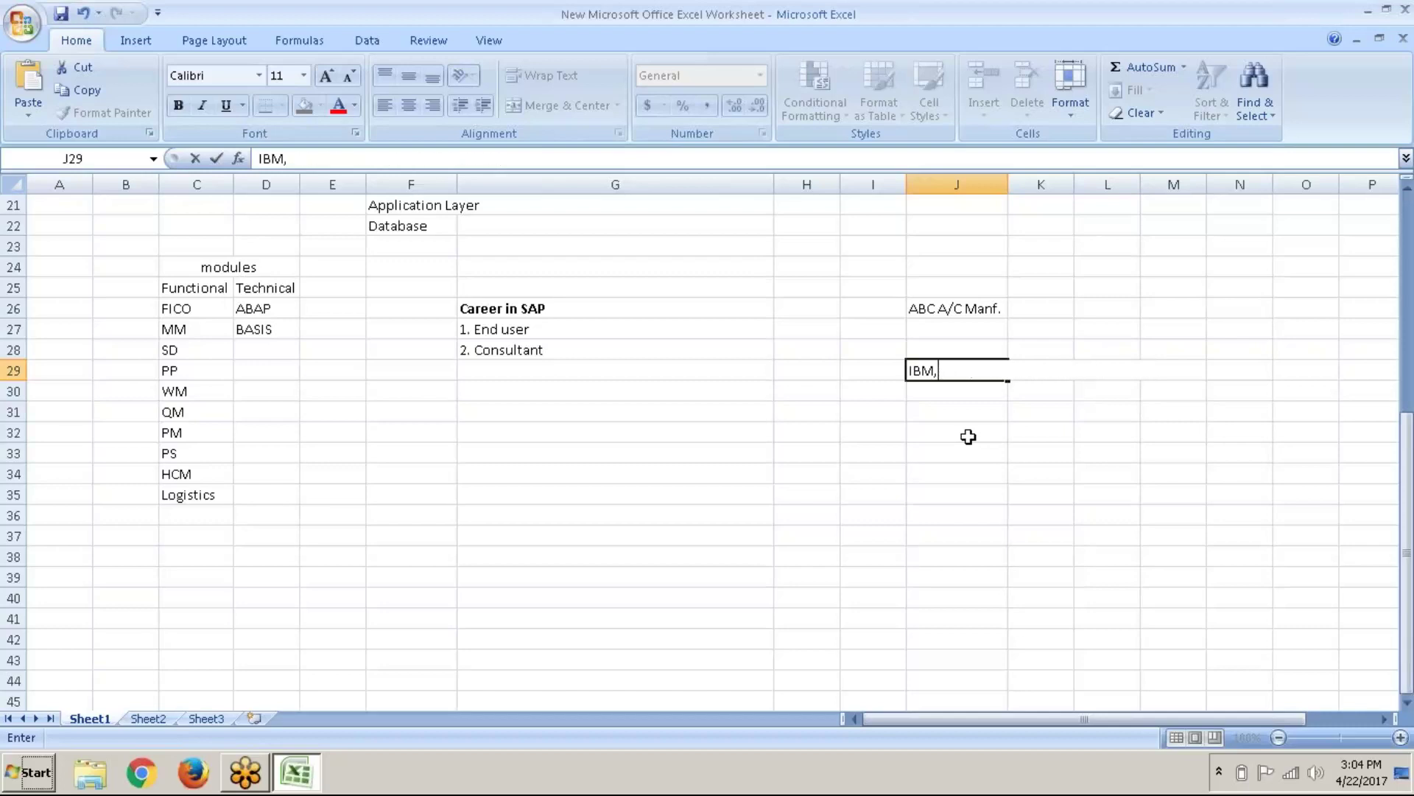
key(BackSpace)
key(Return)
key(Return)
key(Return)
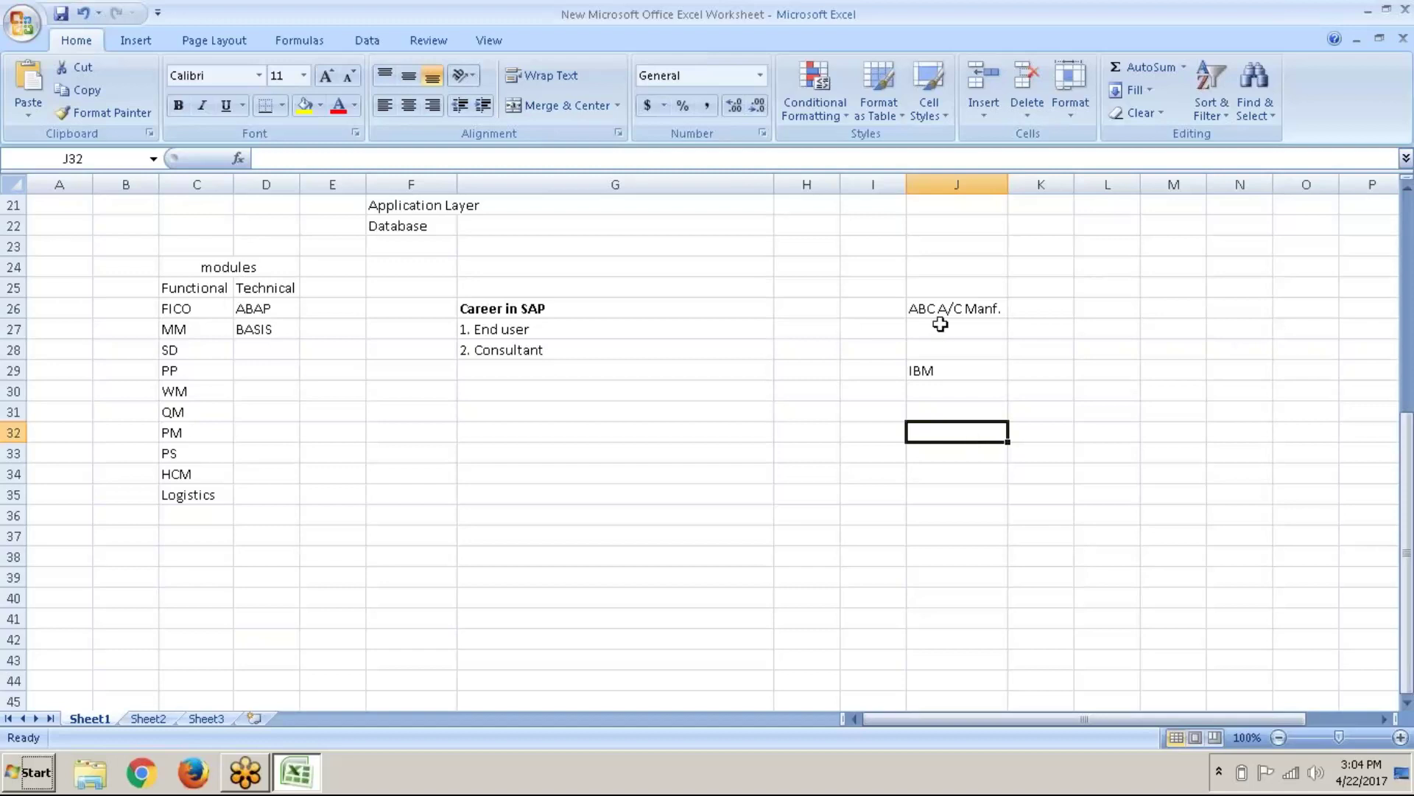
Step: Label the example manufacturing company as CLIENT in cell I26
click(948, 343)
click(974, 314)
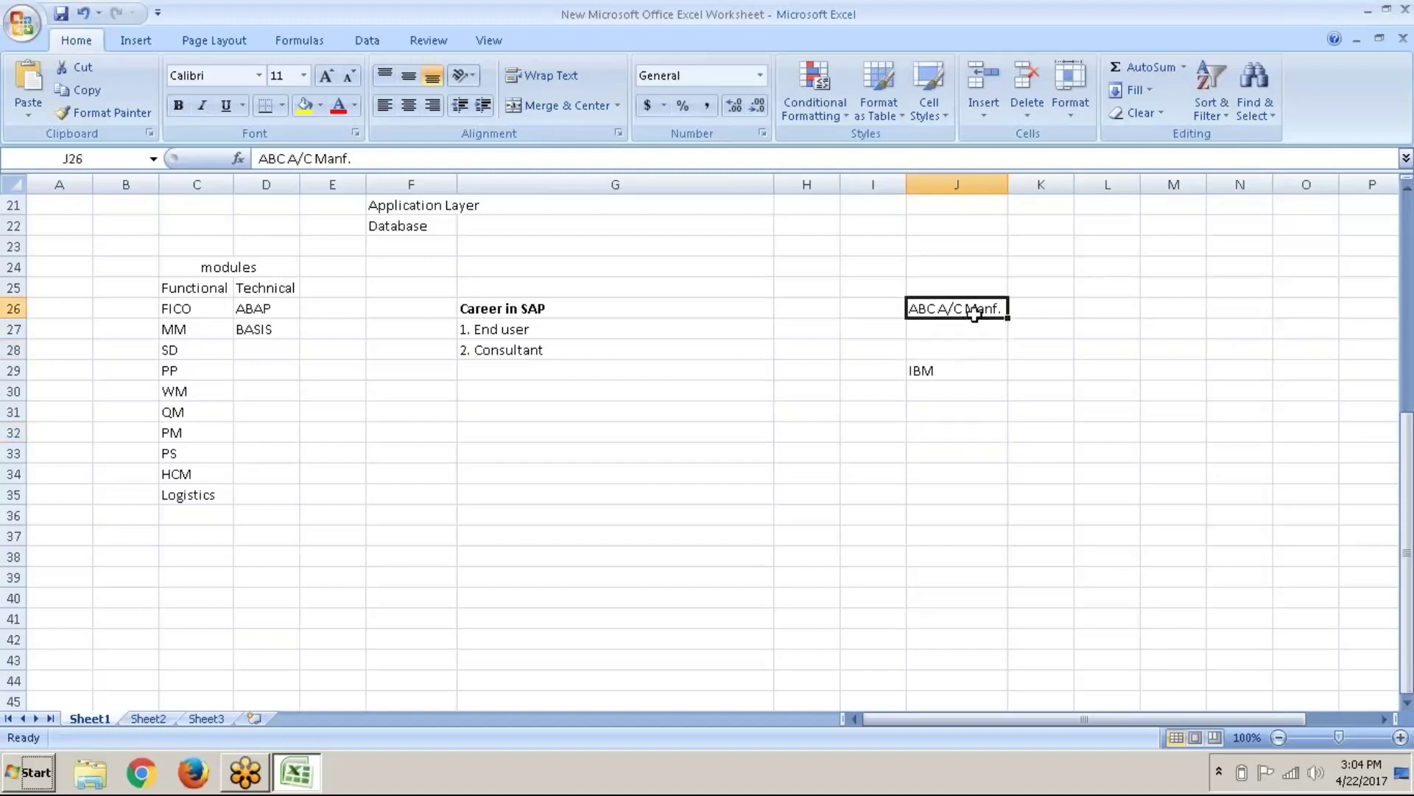
click(866, 308)
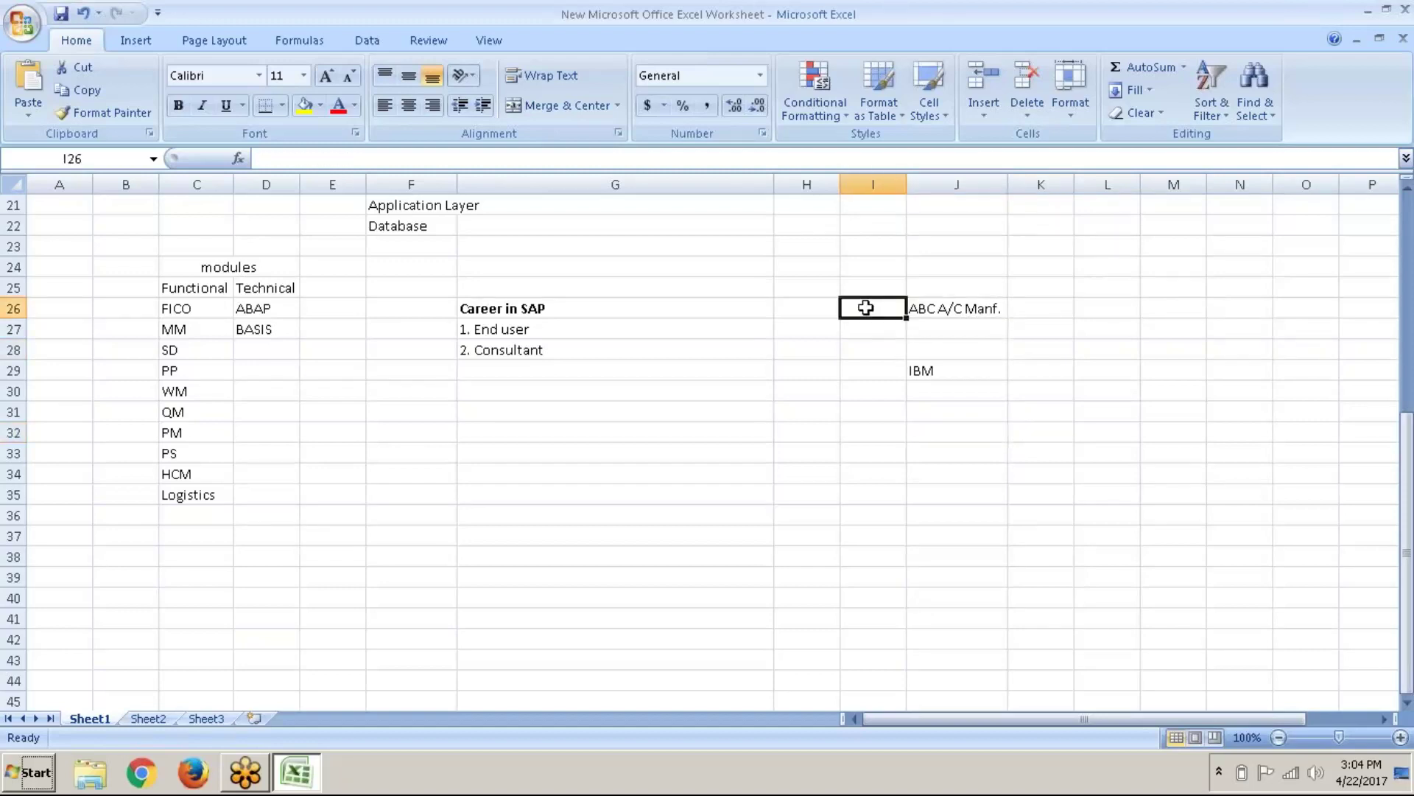
text(CLIENT)
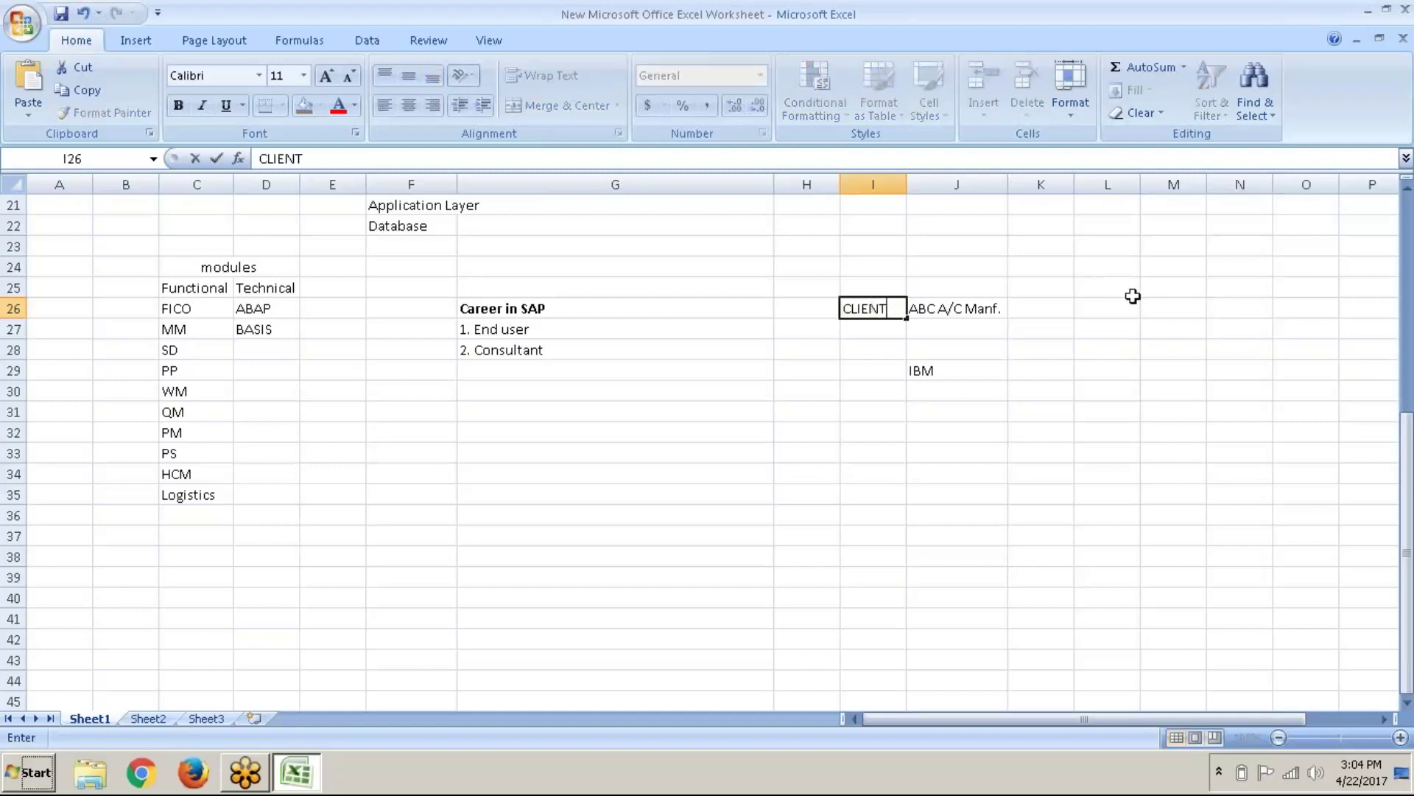
Step: Enter END USER in cell K26 as the role at the client company
click(1053, 299)
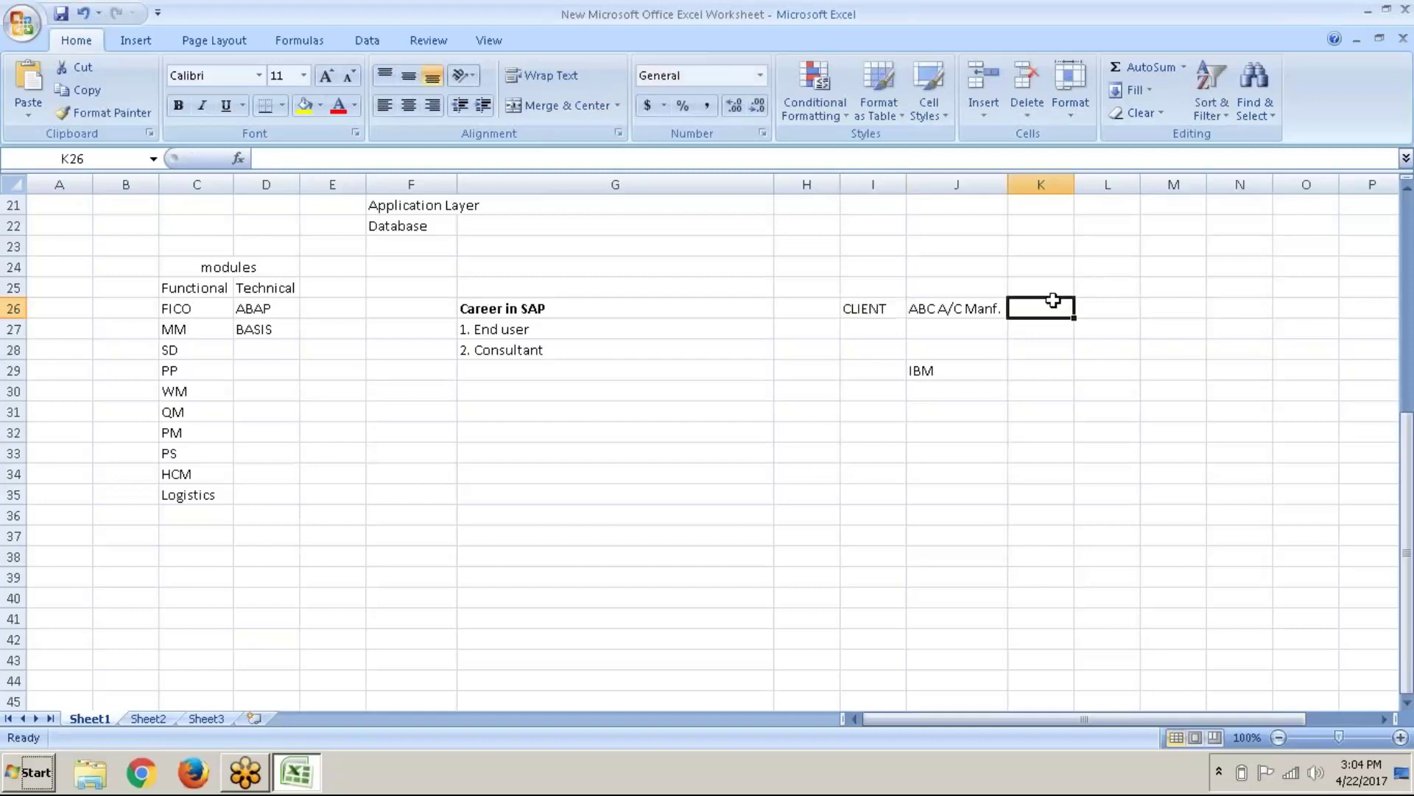
text(END)
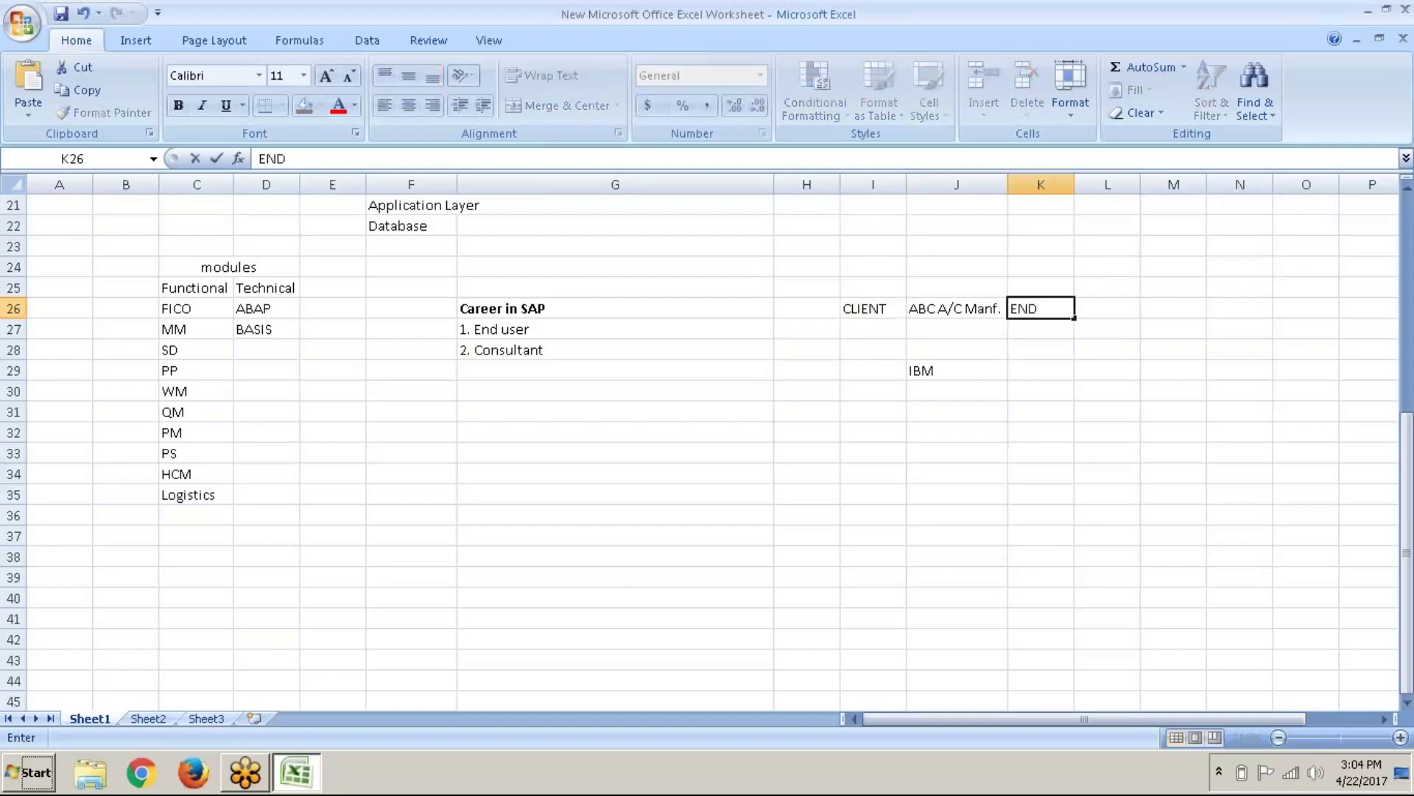
text( USER)
key(Return)
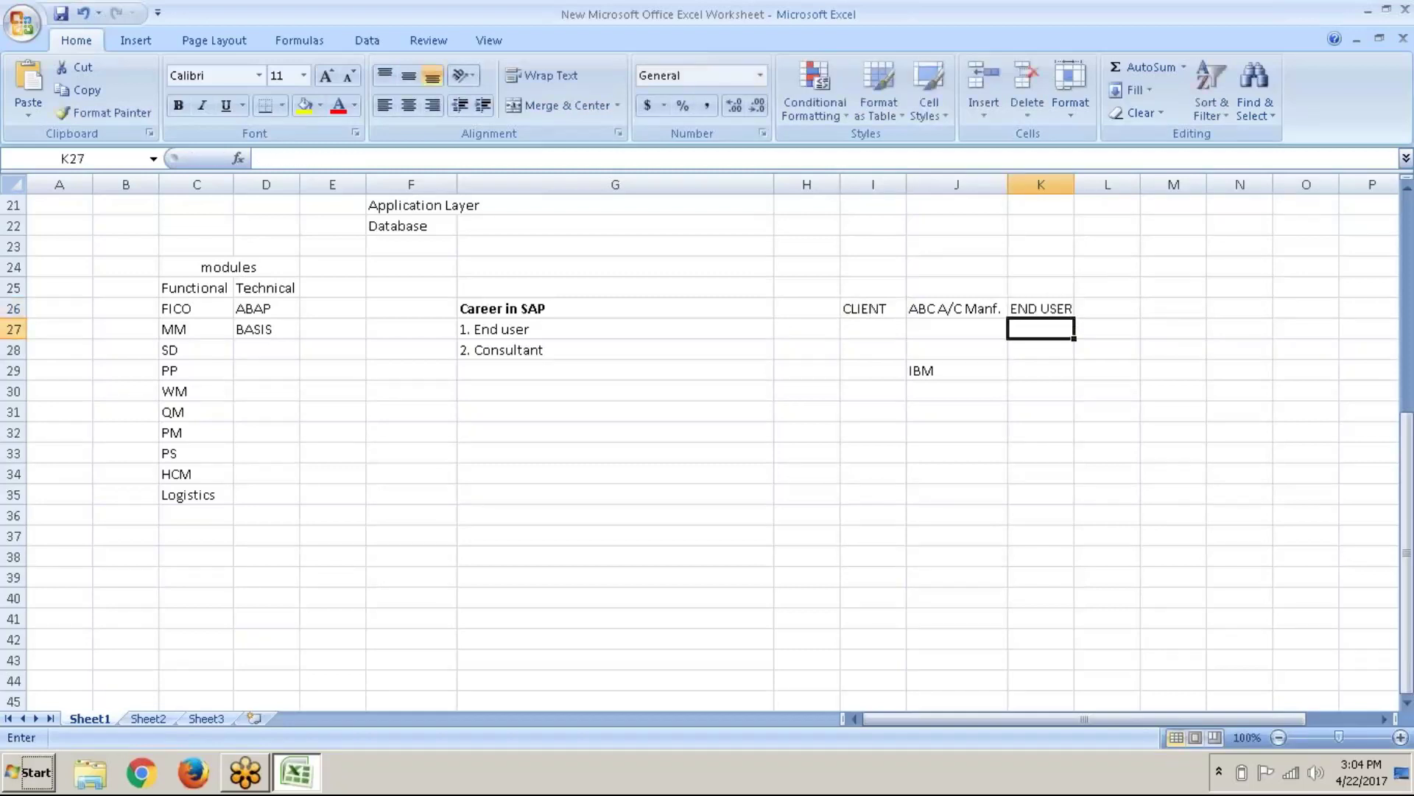
Step: Enter CONSULTANT in K29 as the role at IBM and widen column K to fit the text
key(Down)
key(Down)
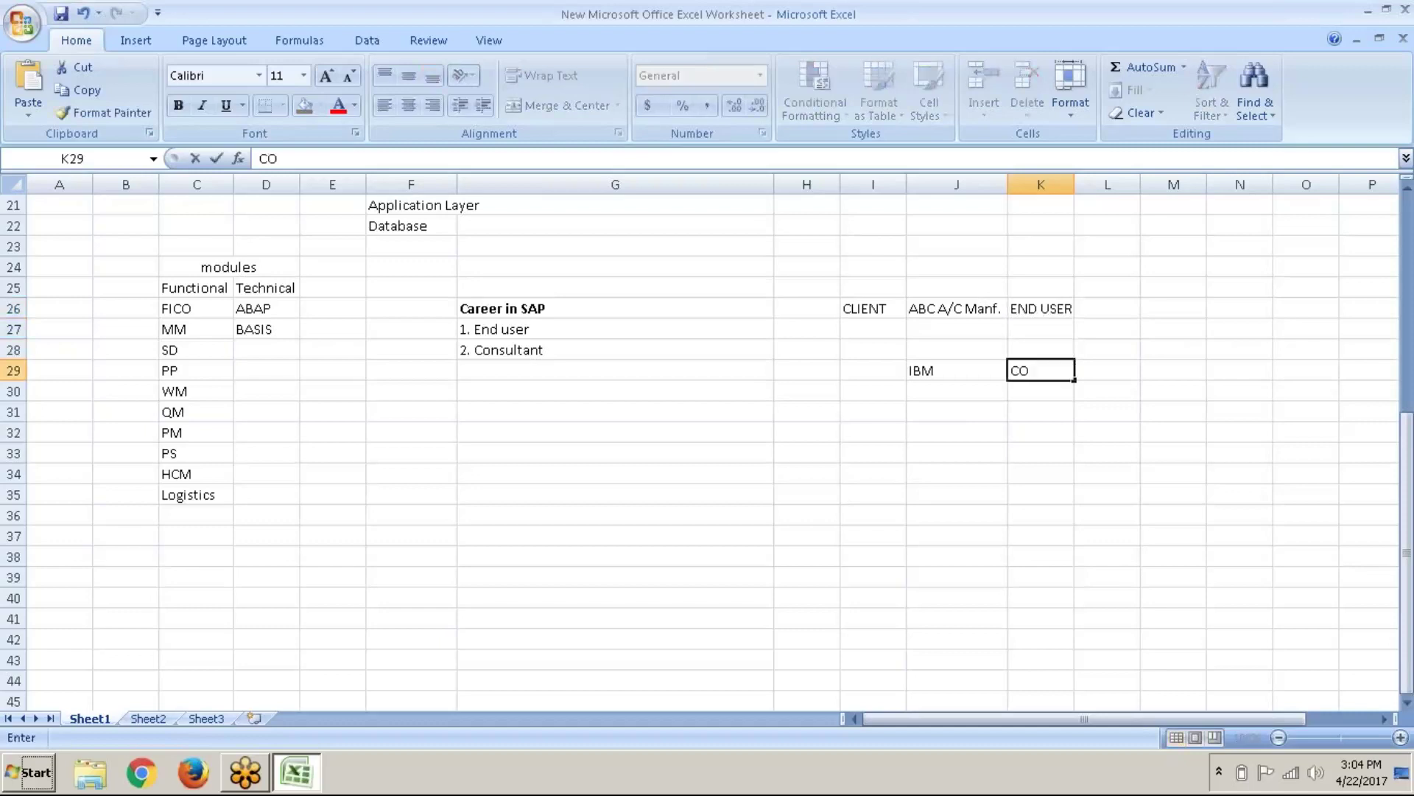
text(NSULTANT)
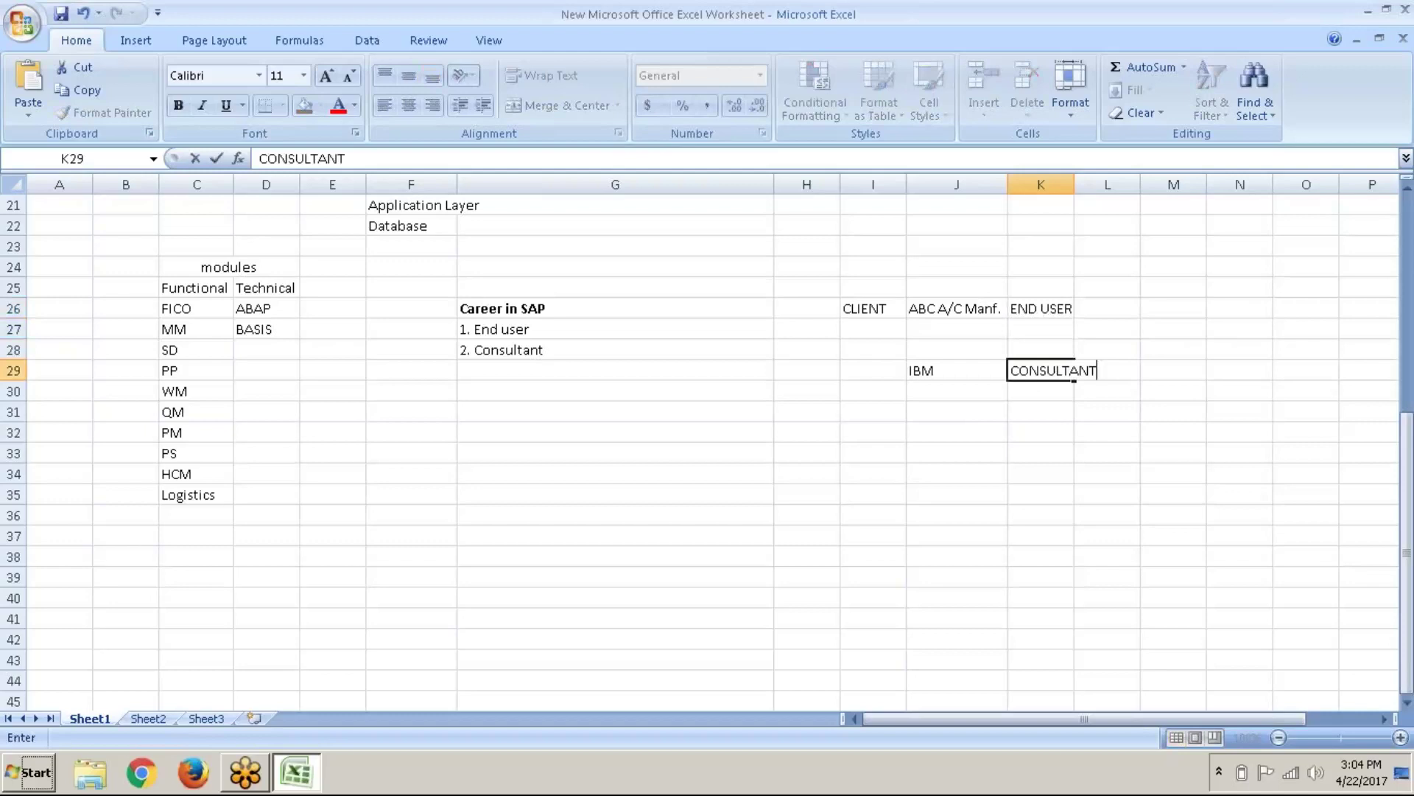
key(Return)
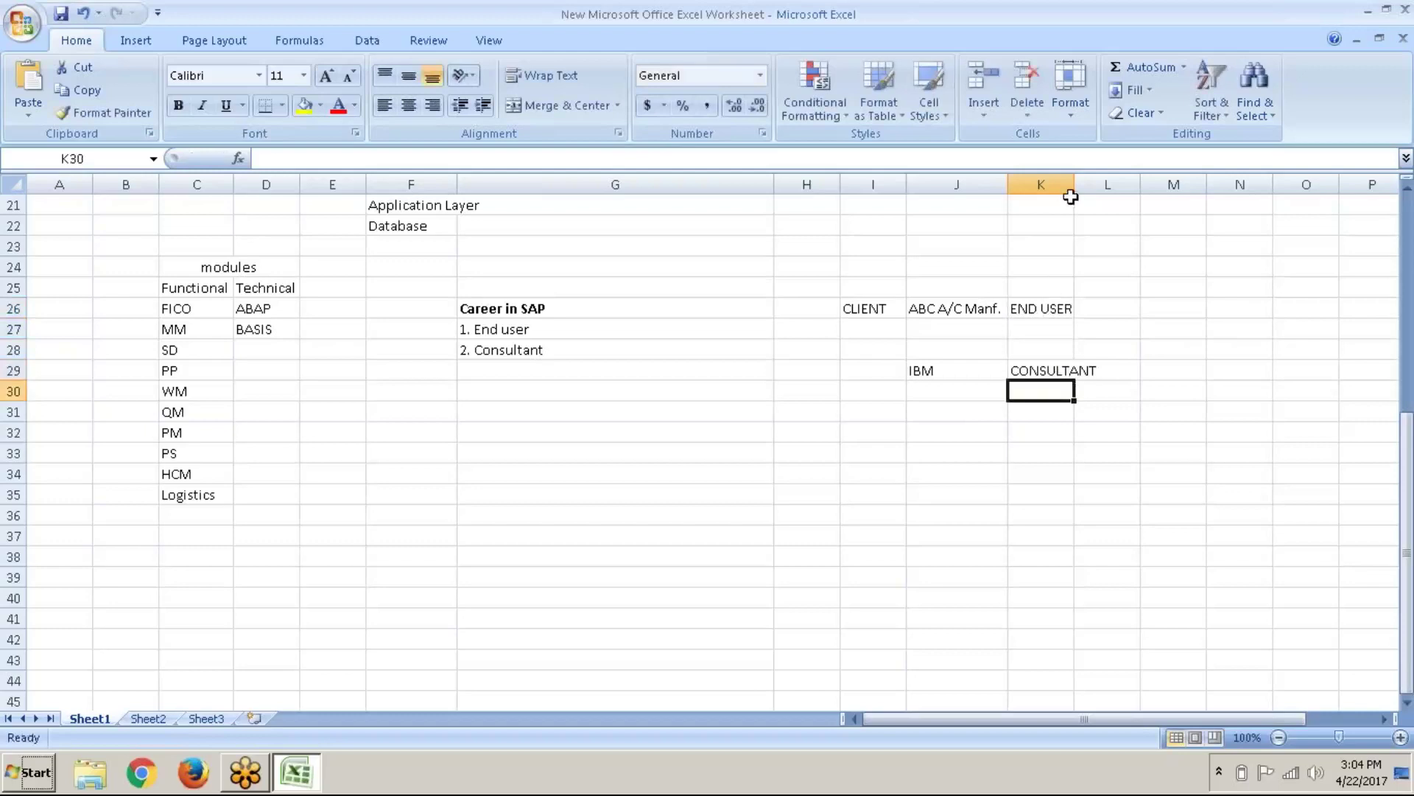
drag(1074, 184, 1101, 184)
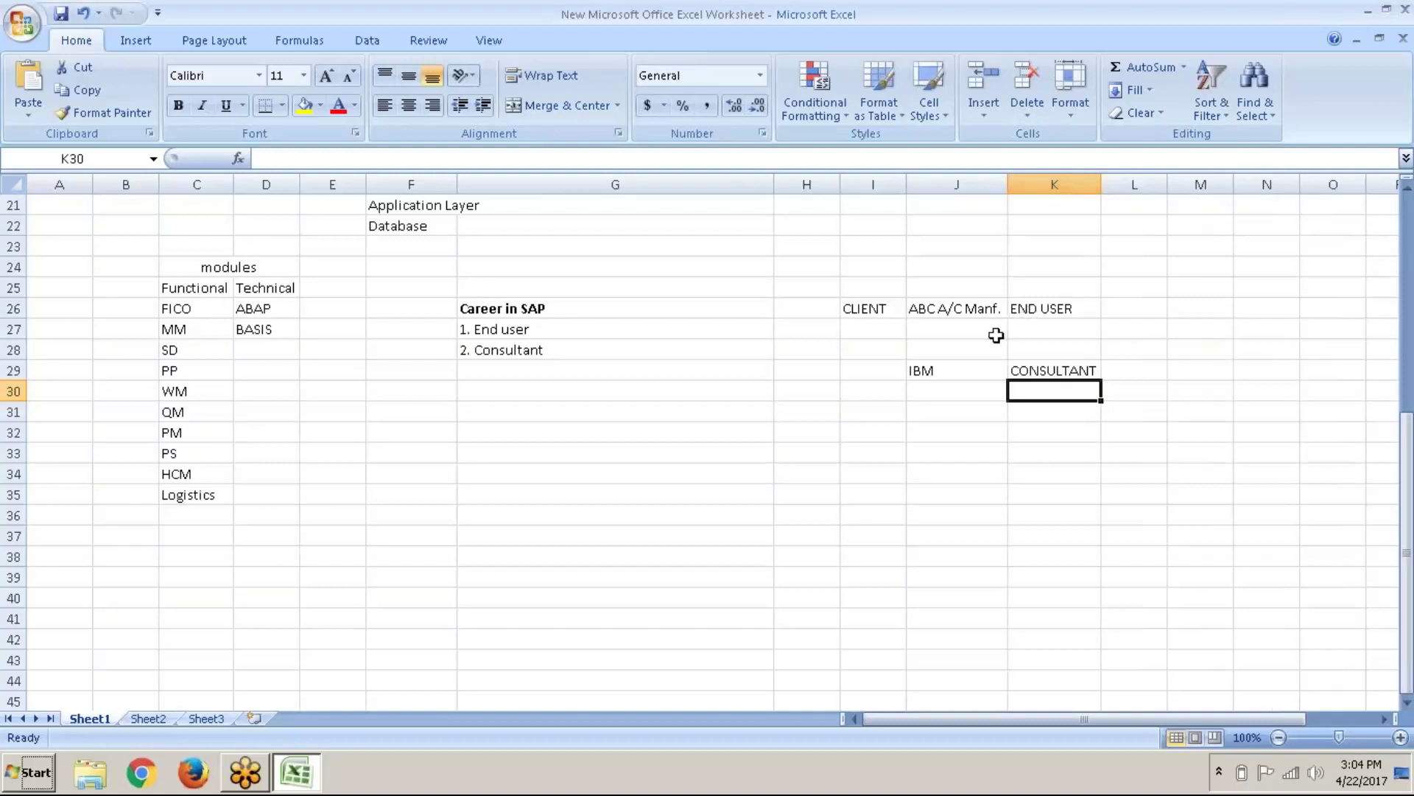
click(1031, 312)
click(641, 322)
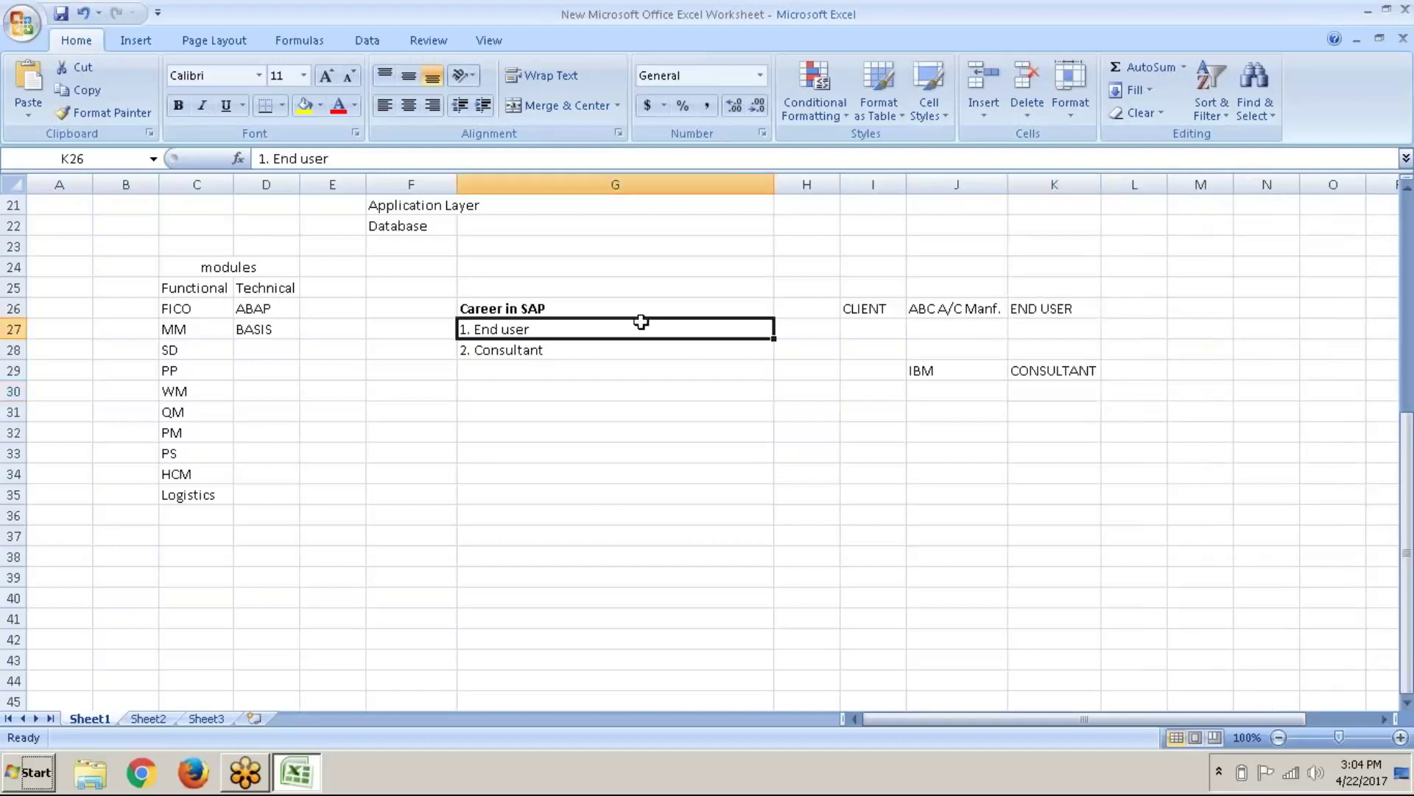
key(F2)
click(615, 370)
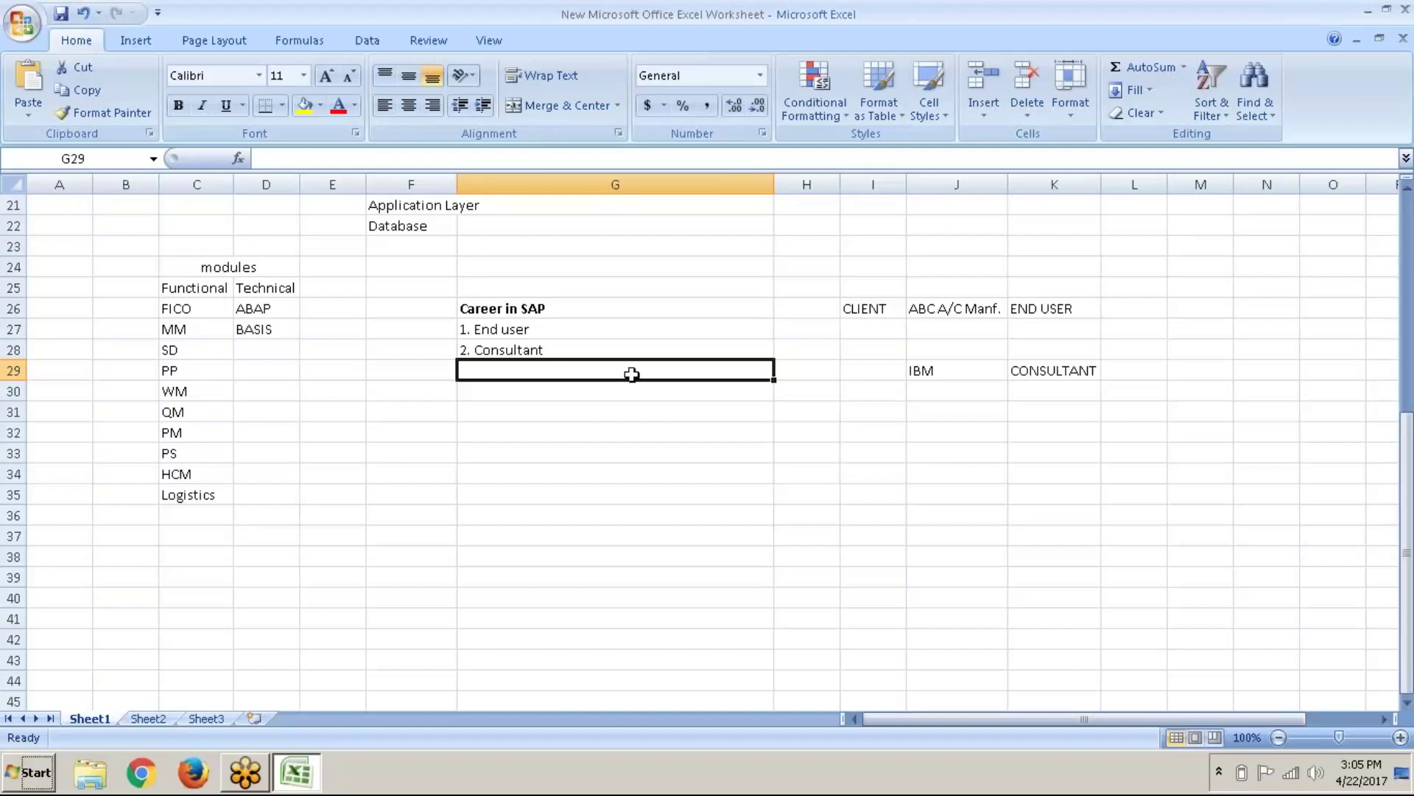
click(982, 319)
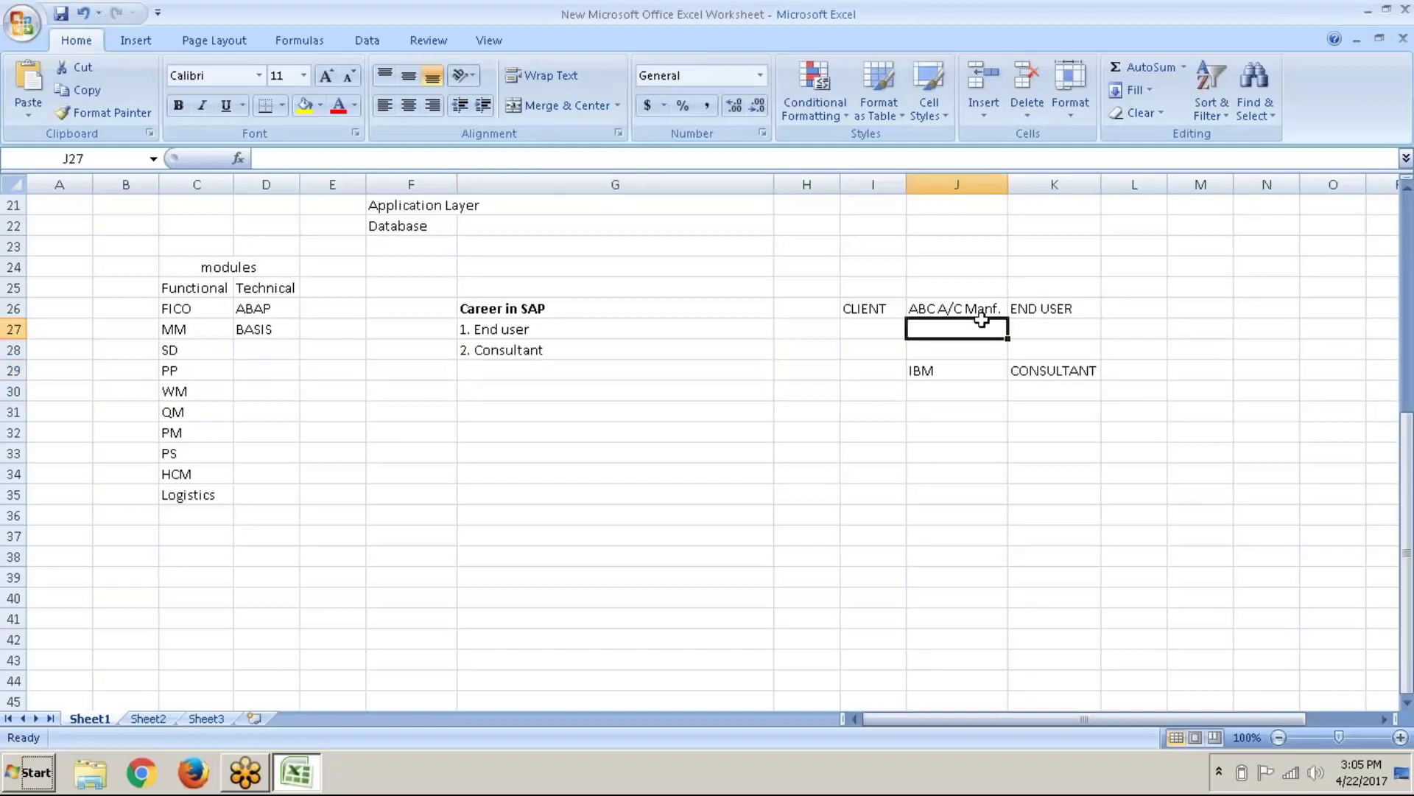
click(984, 310)
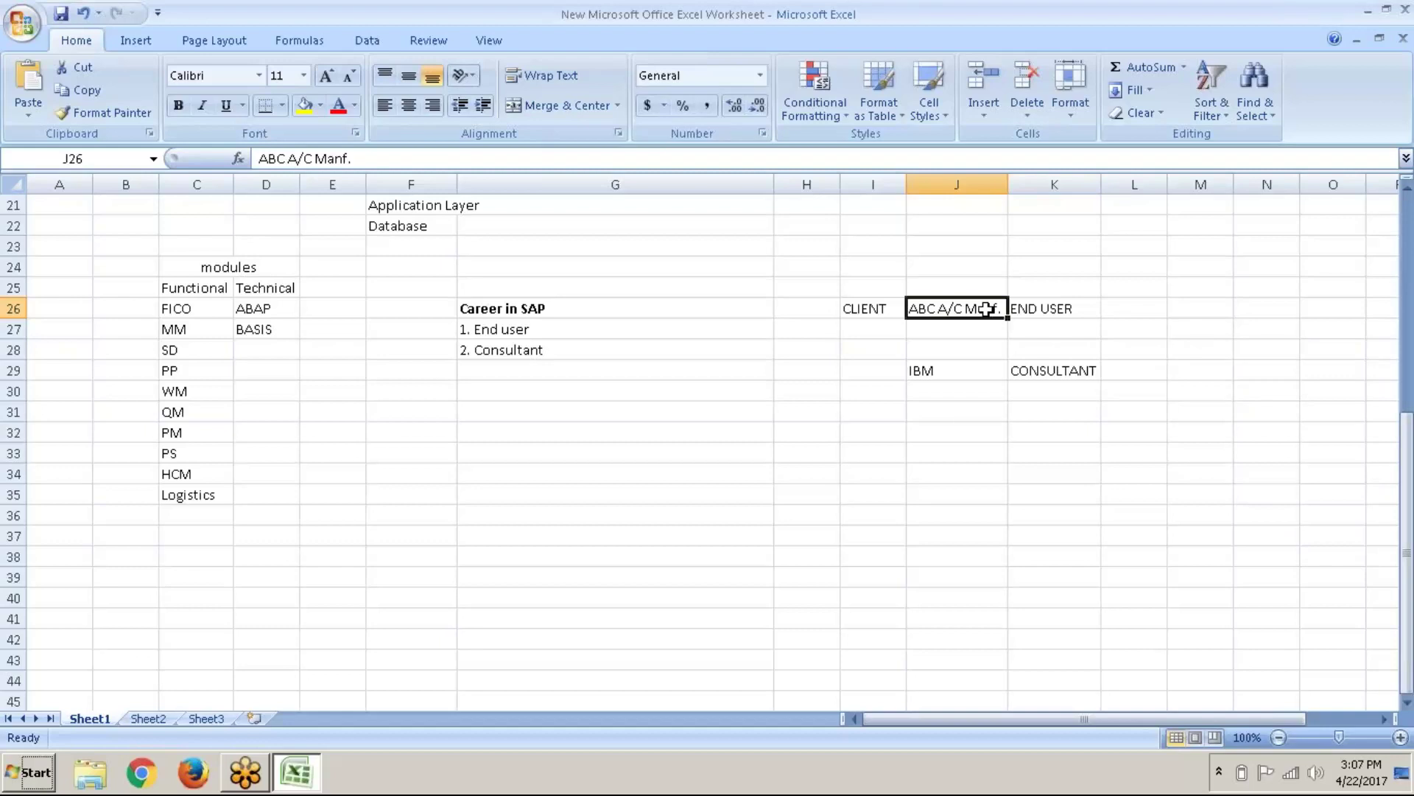
click(575, 329)
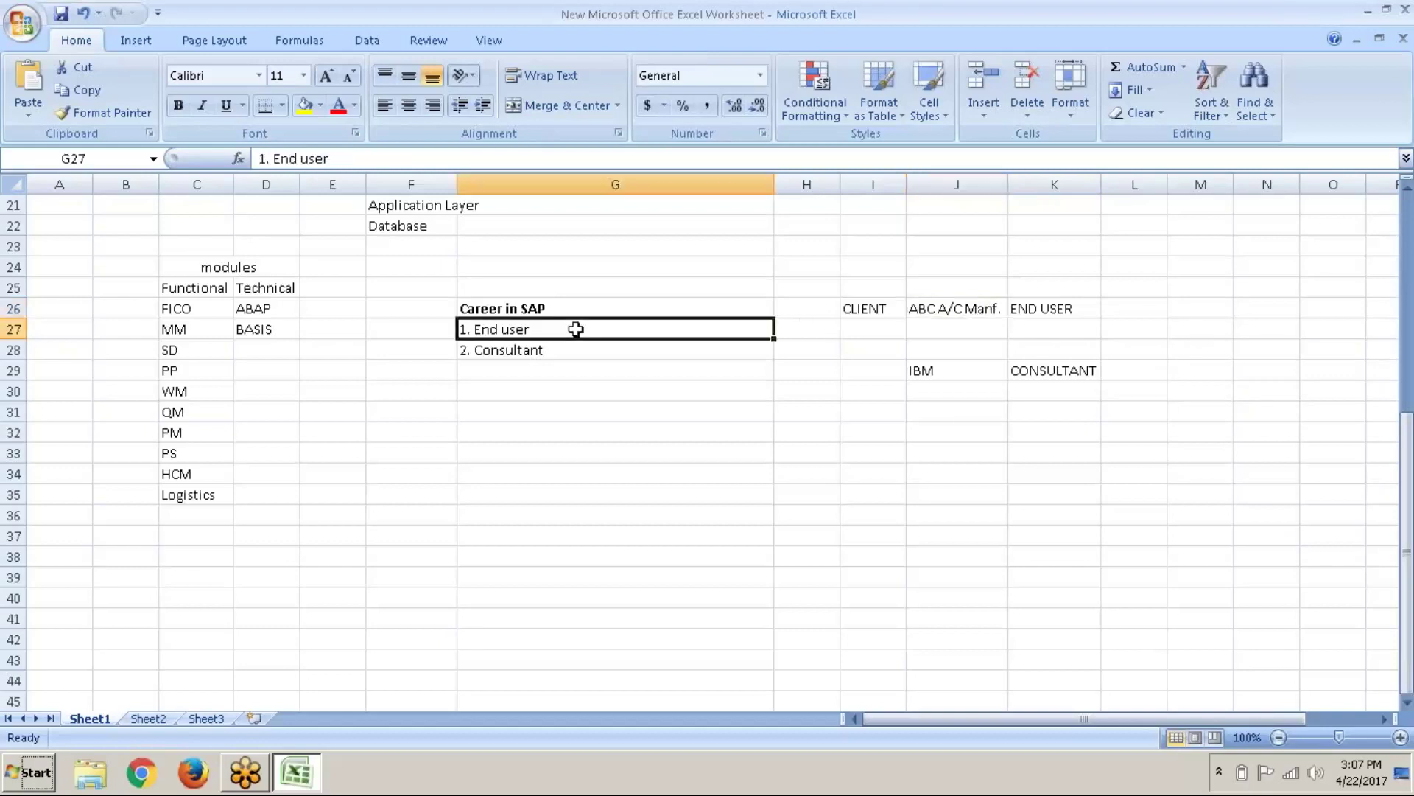
key(Down)
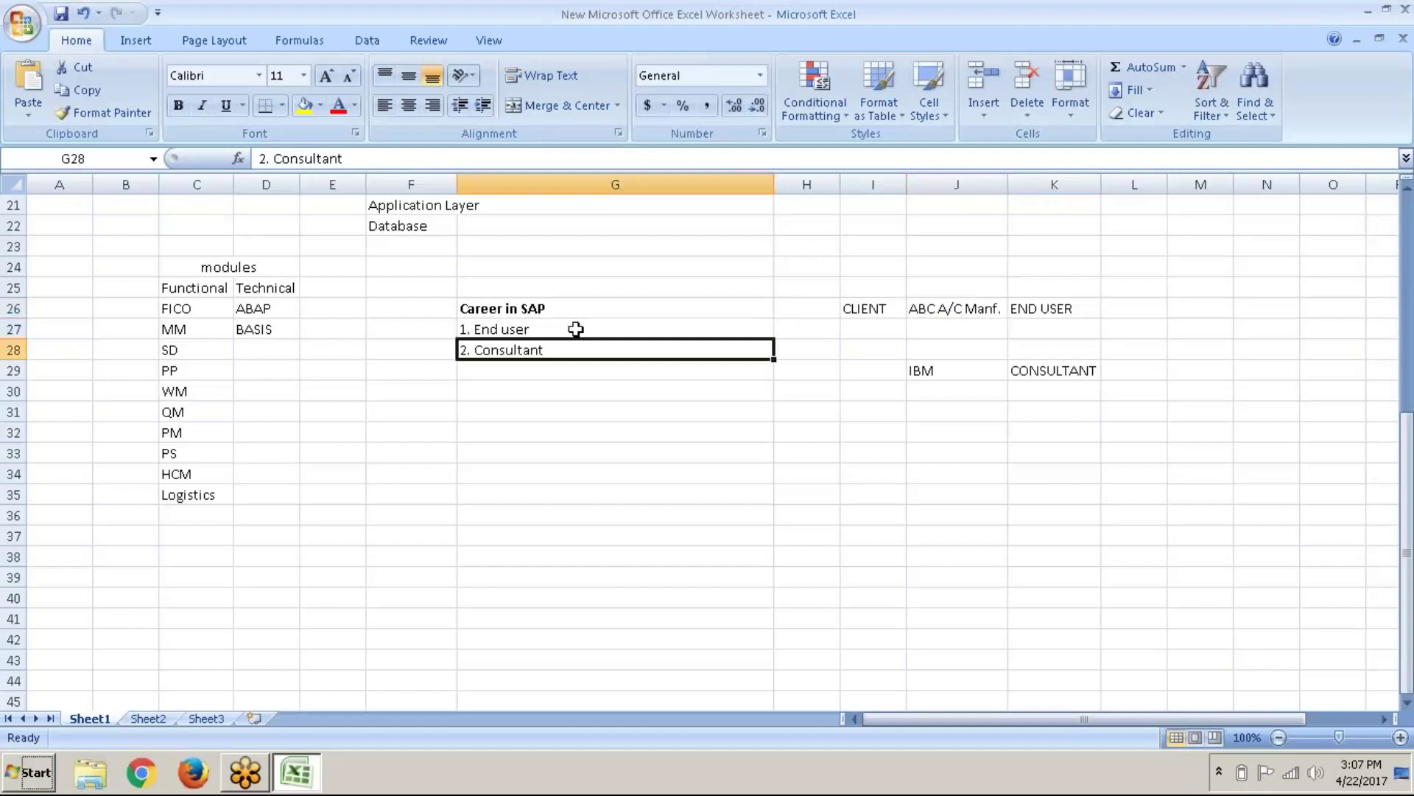
click(489, 388)
click(488, 404)
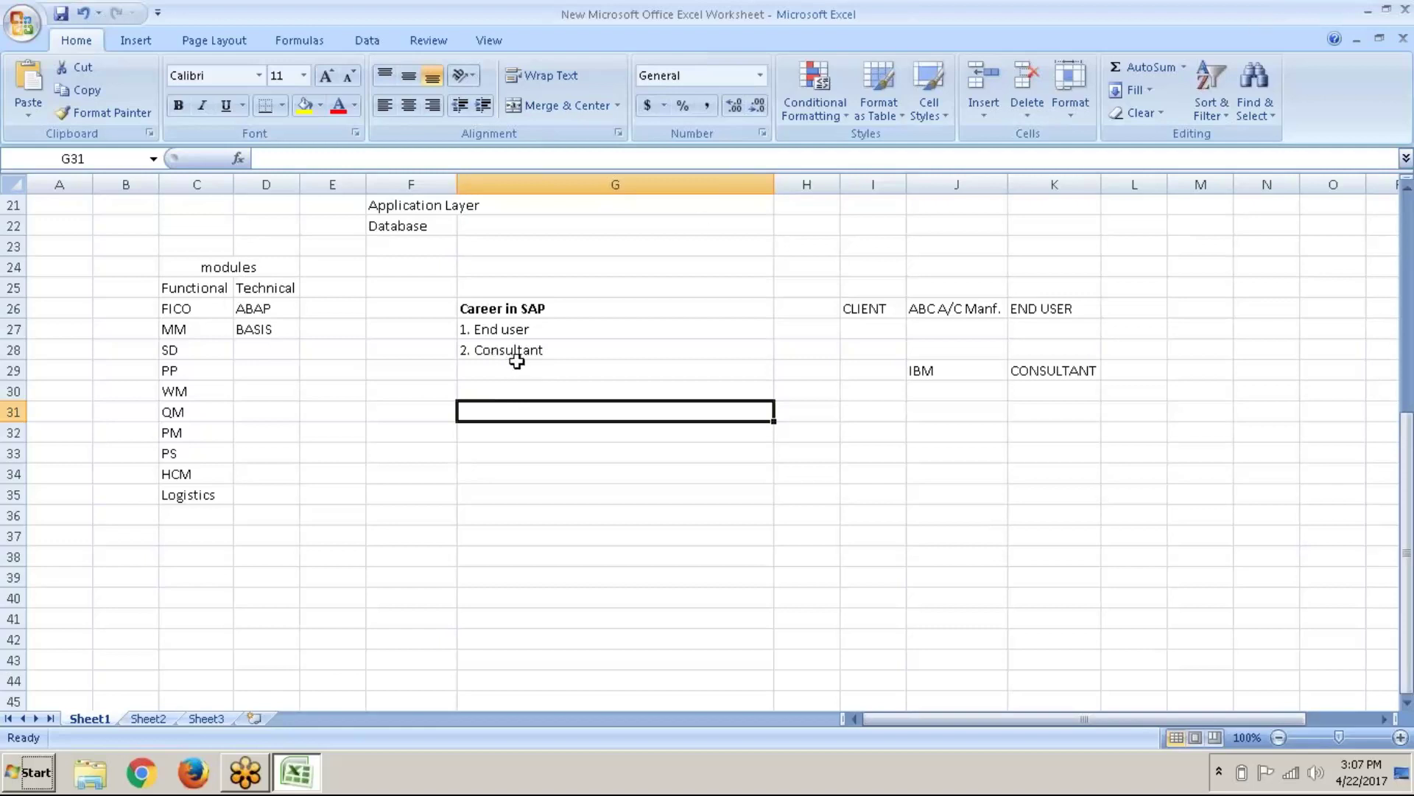
click(477, 476)
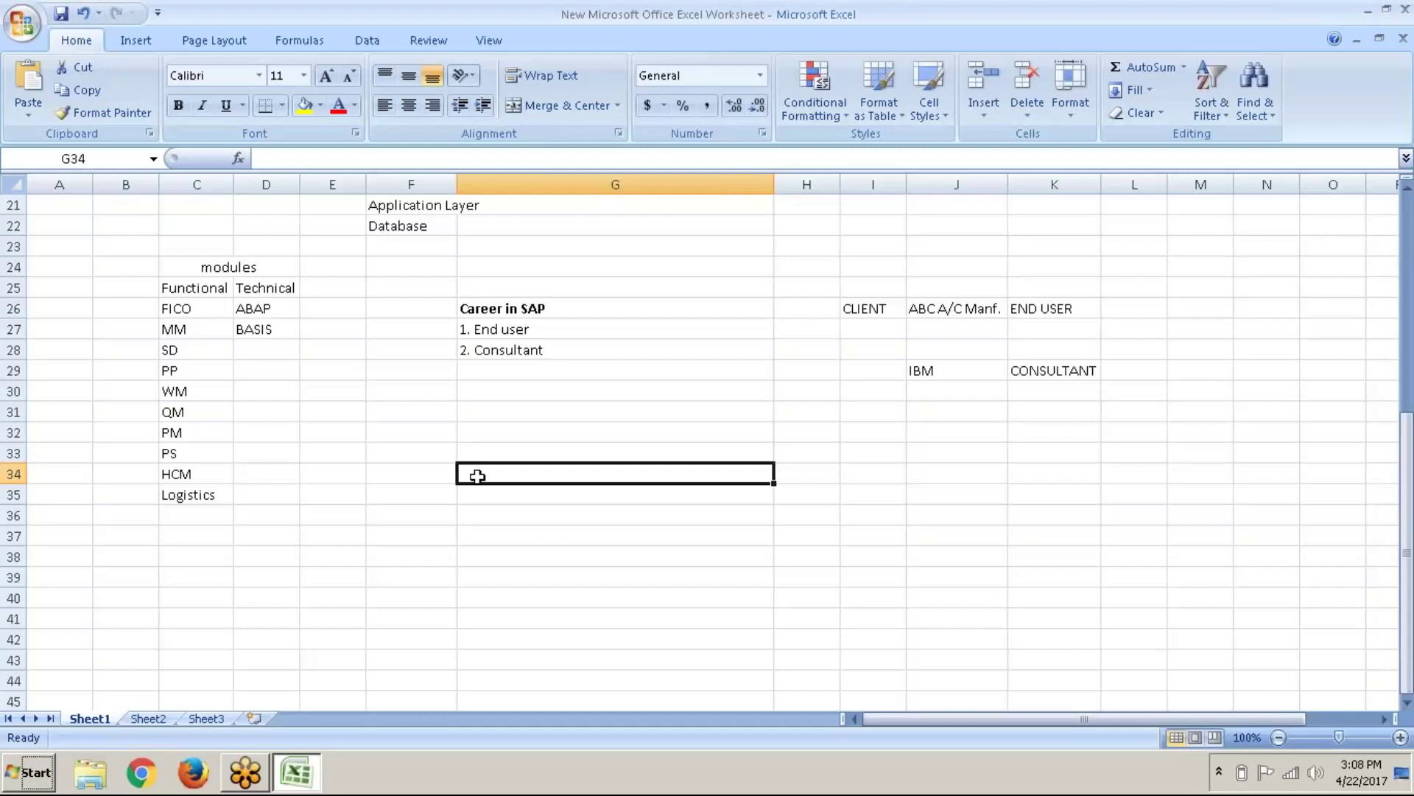
scroll(477, 476, right, 2)
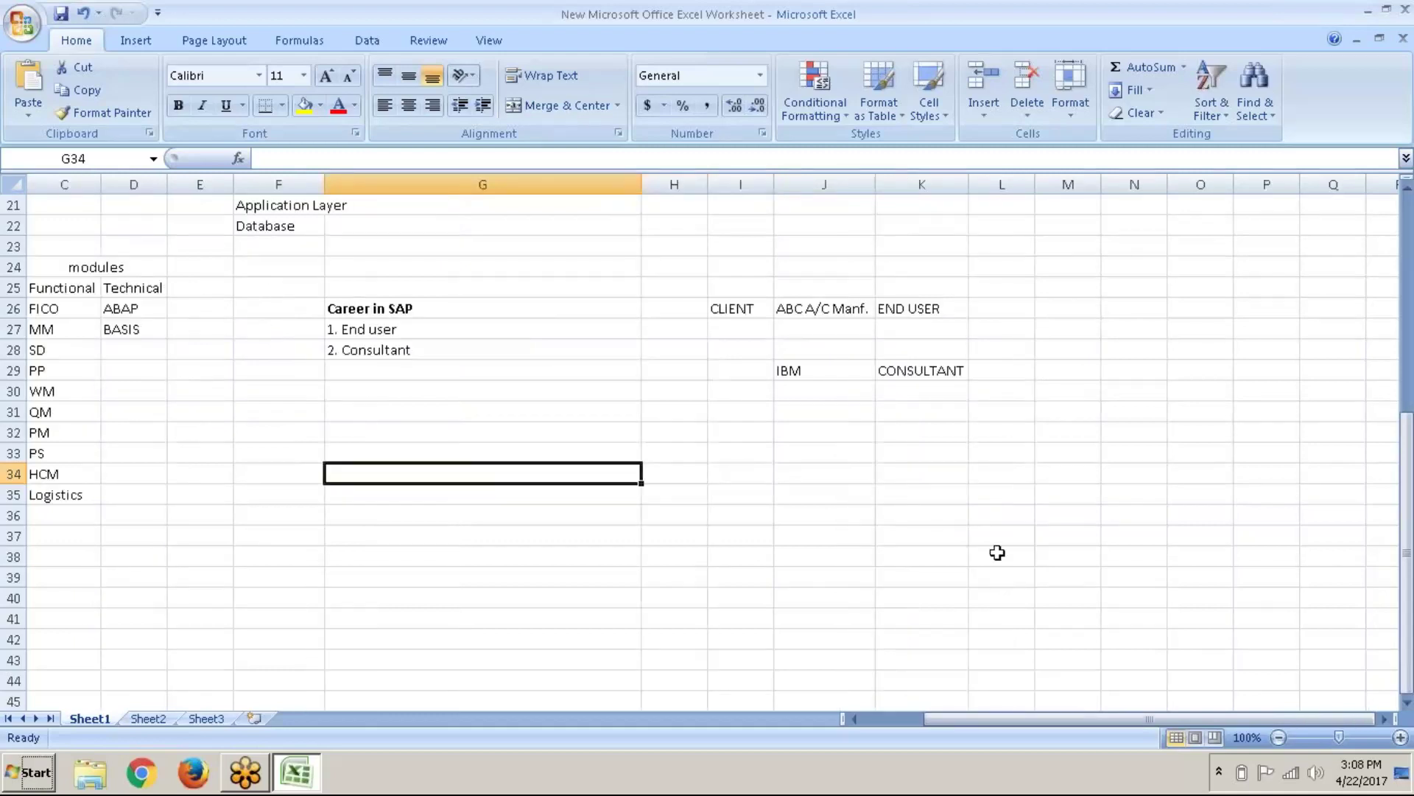
click(906, 719)
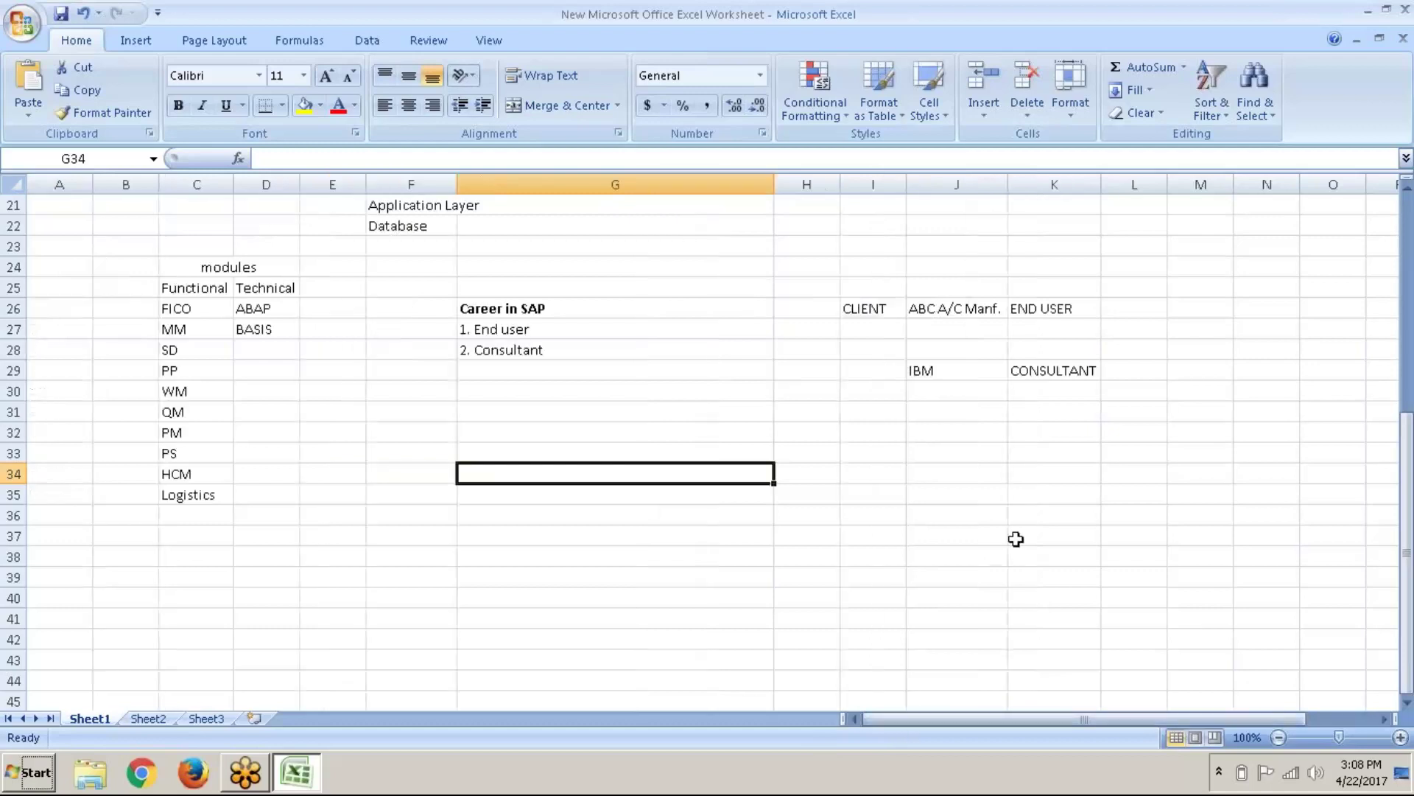
click(891, 317)
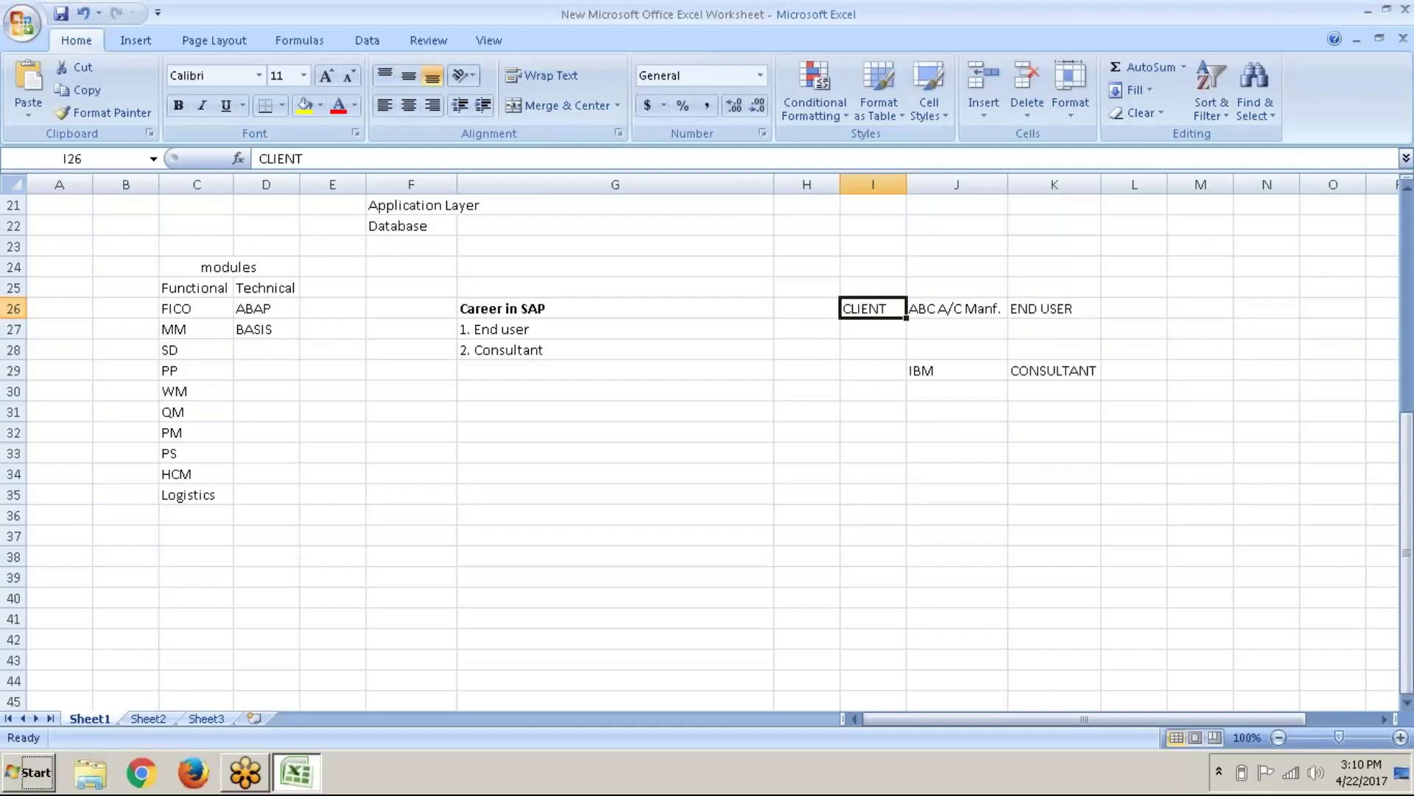
click(506, 438)
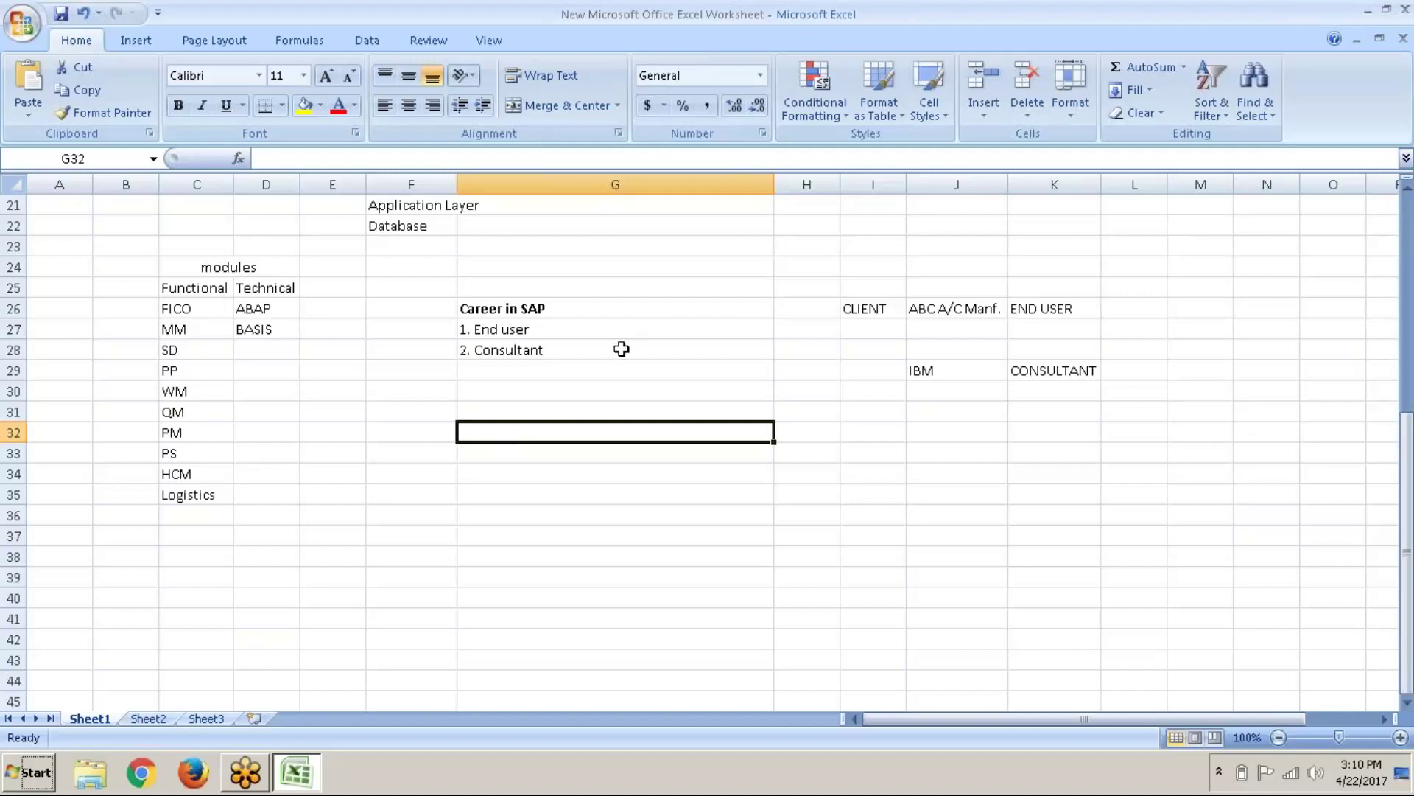
Step: Extend the End user entry in G27 to read "1. End user - Business transactions"
click(629, 324)
double_click(628, 323)
text(-)
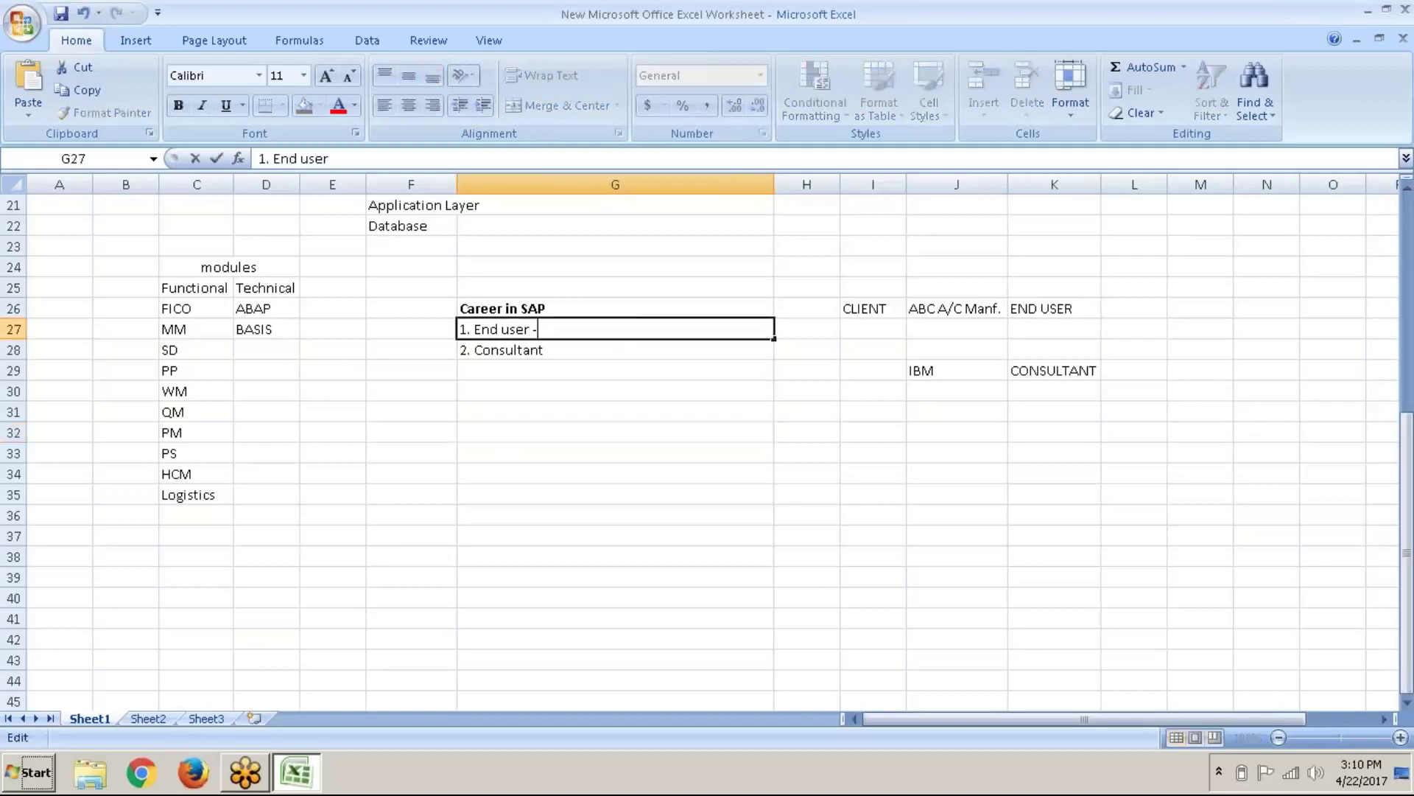
text(b)
key(BackSpace)
text(Business transa)
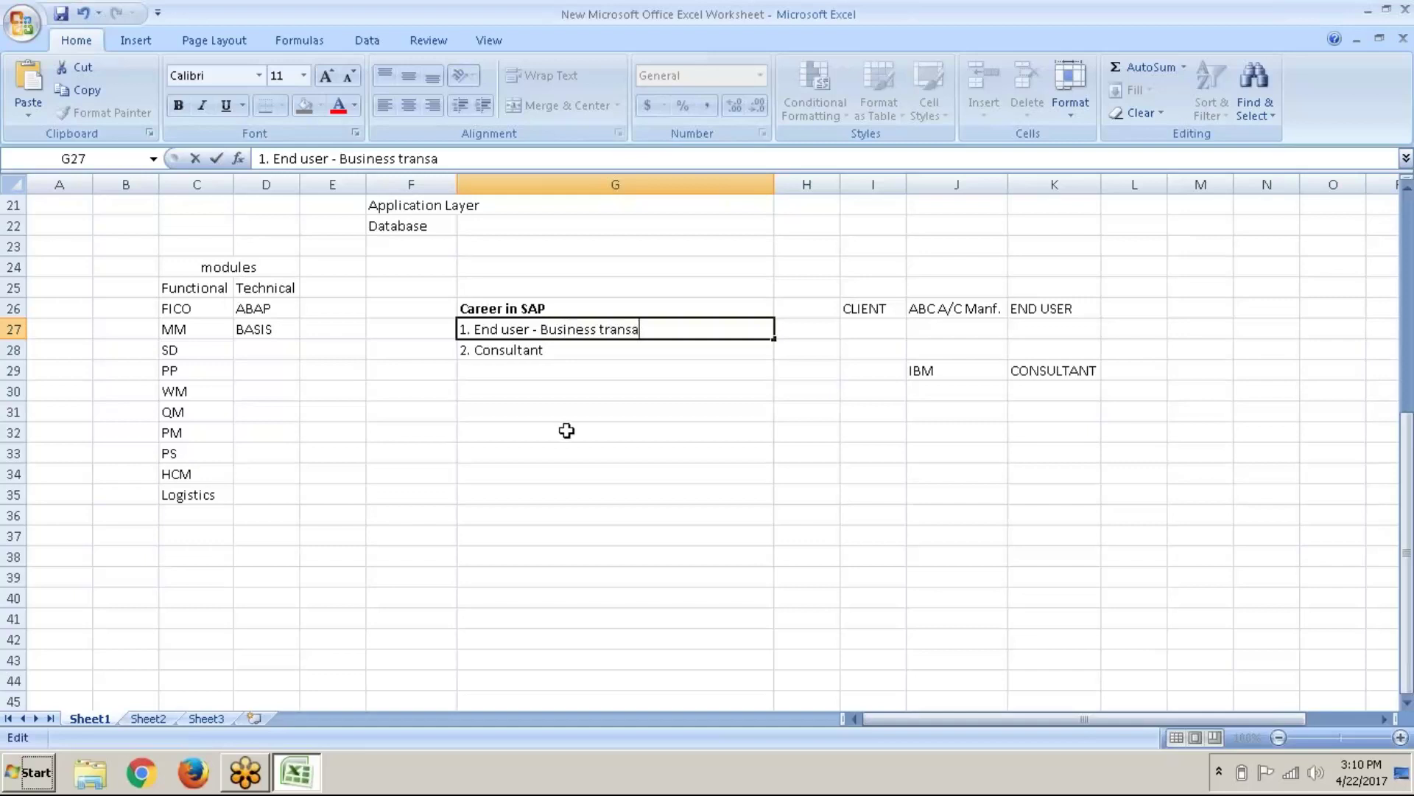
text(ctions)
key(Return)
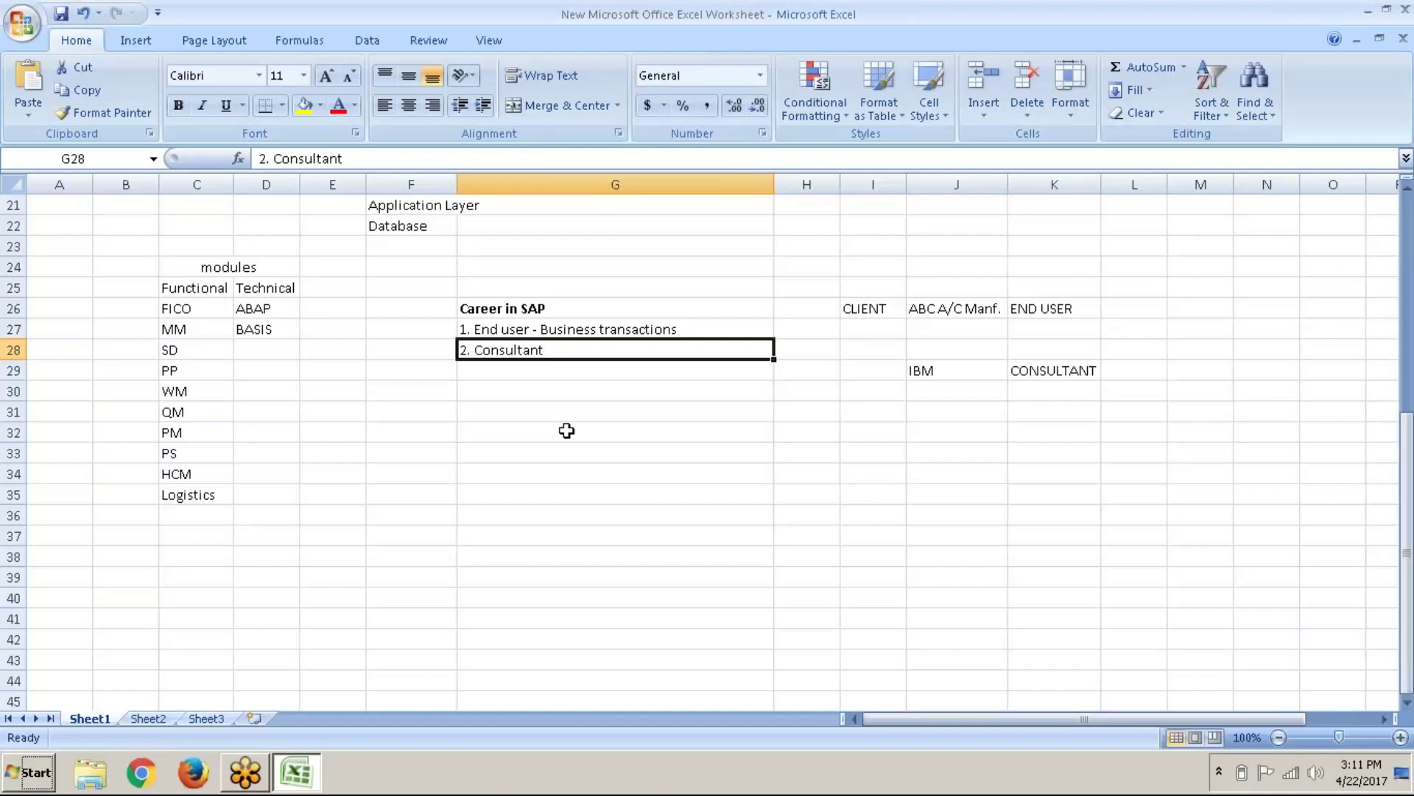
Step: Extend the Consultant entry in G28 to read "2. Consultant - i) Configurations/Customizations"
double_click(561, 370)
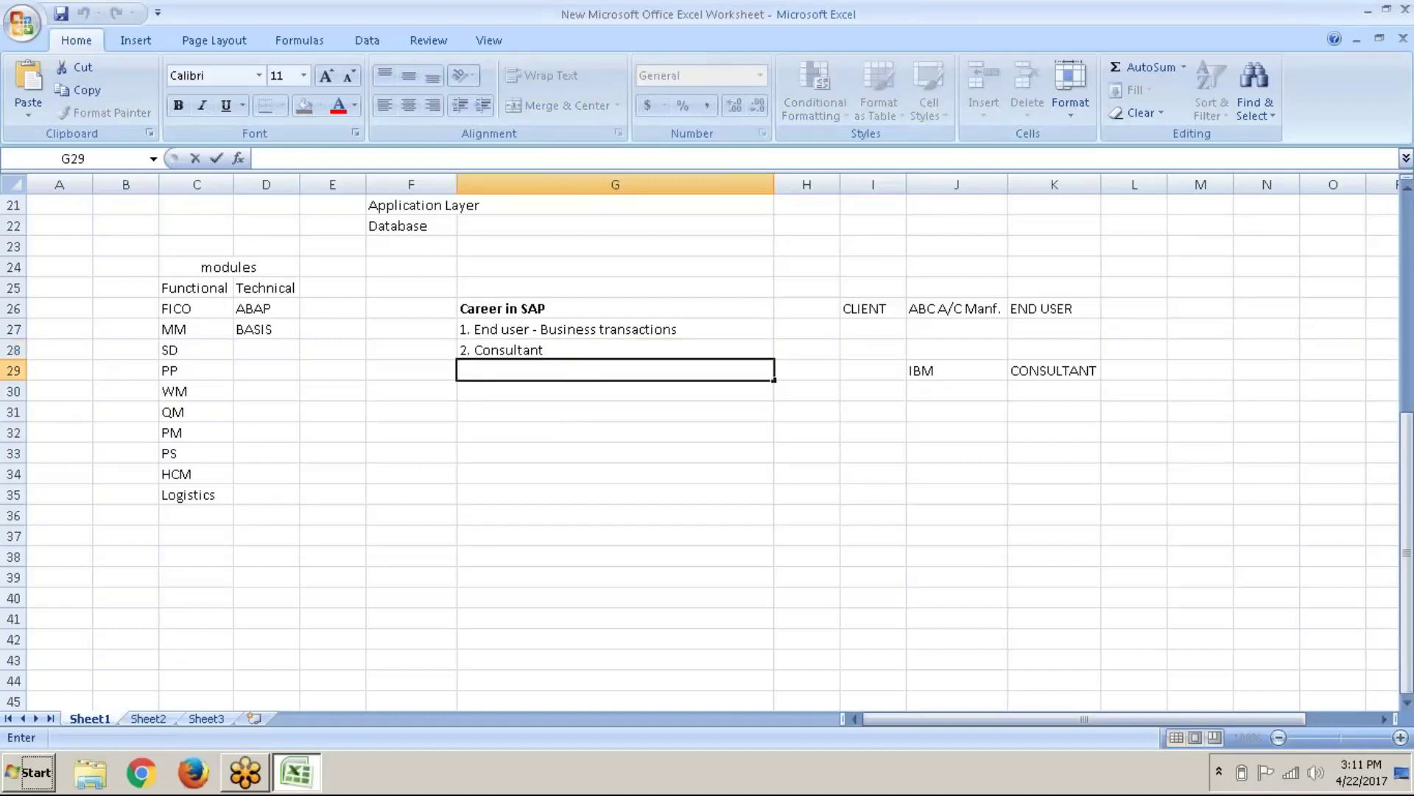
key(Up)
key(F2)
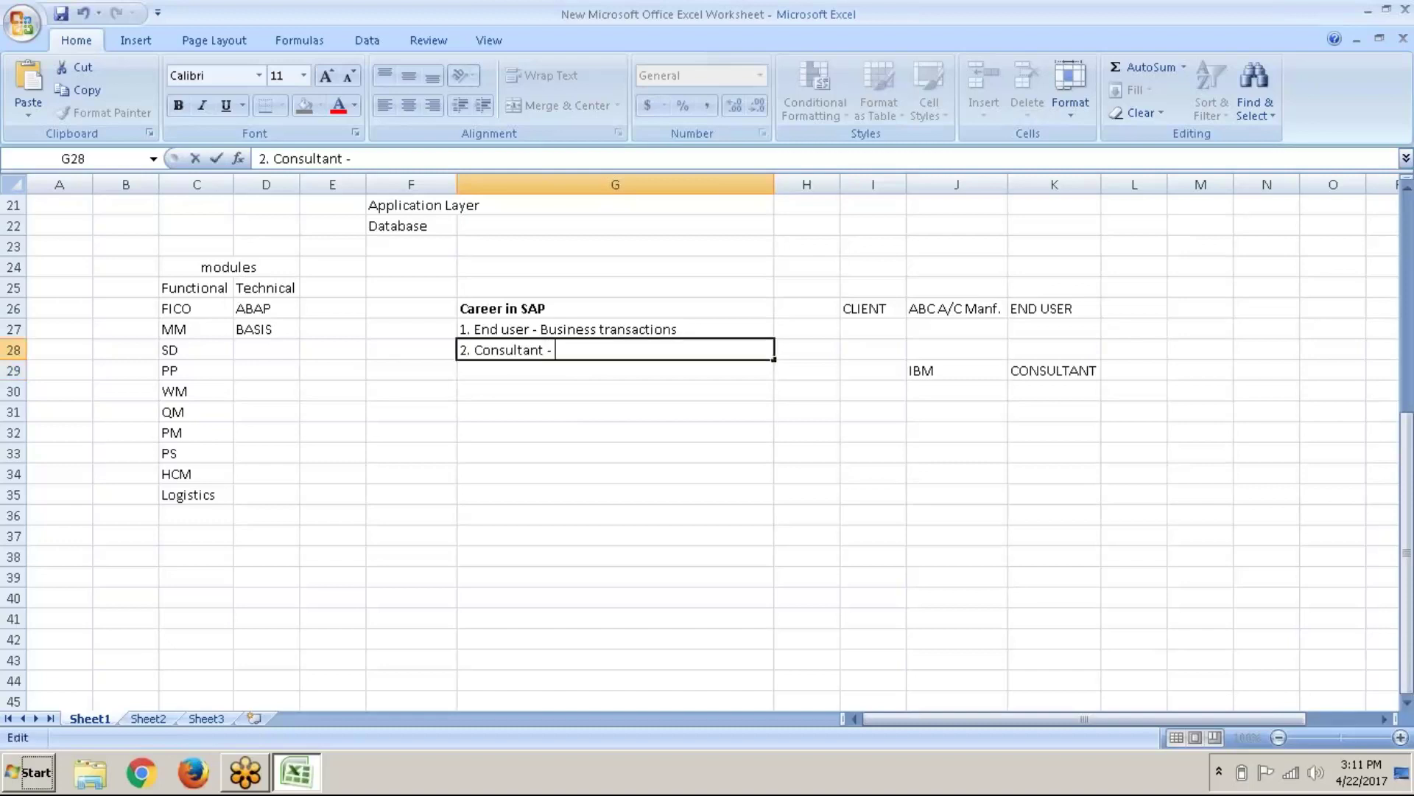
text(- 1)
key(BackSpace)
text(i)  Configura)
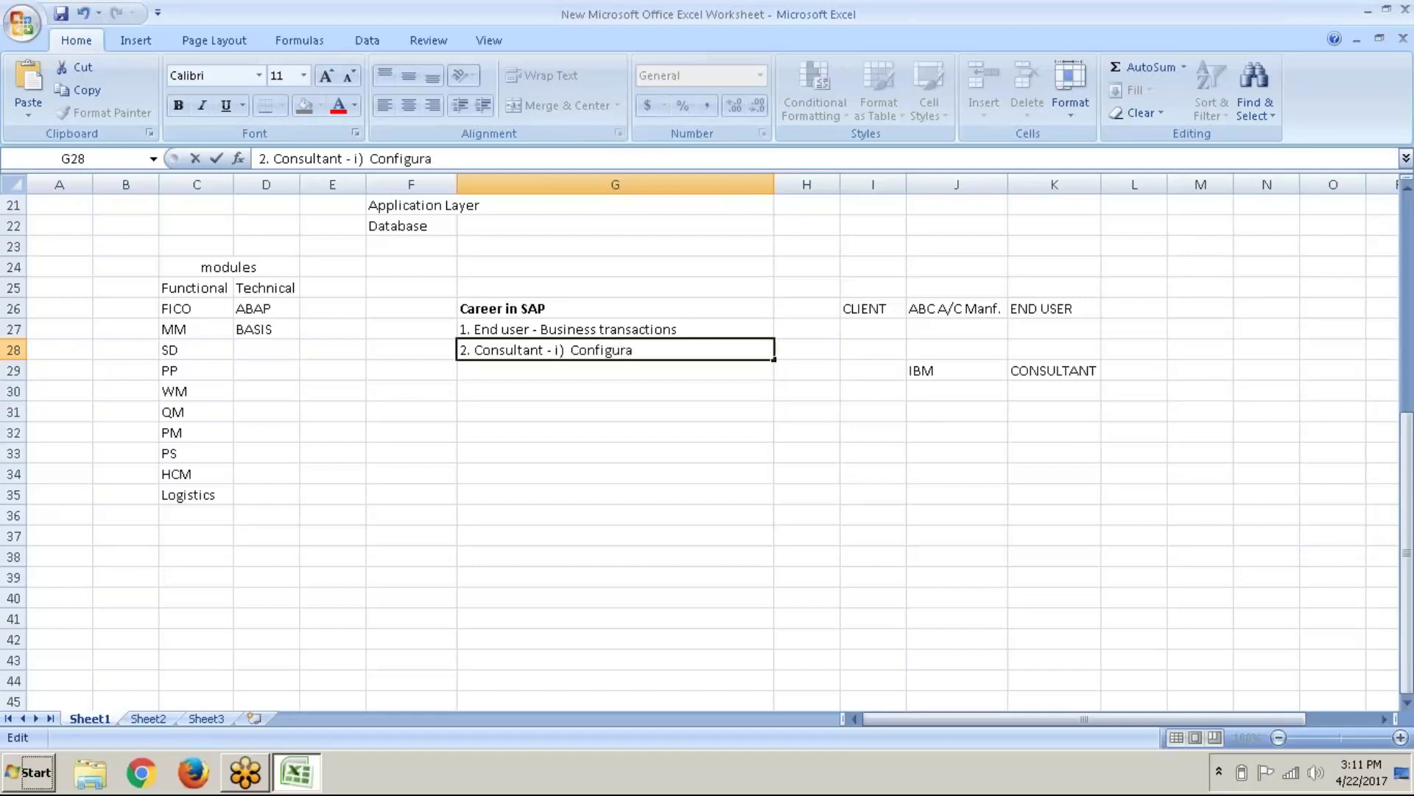
text(tions/Customizat)
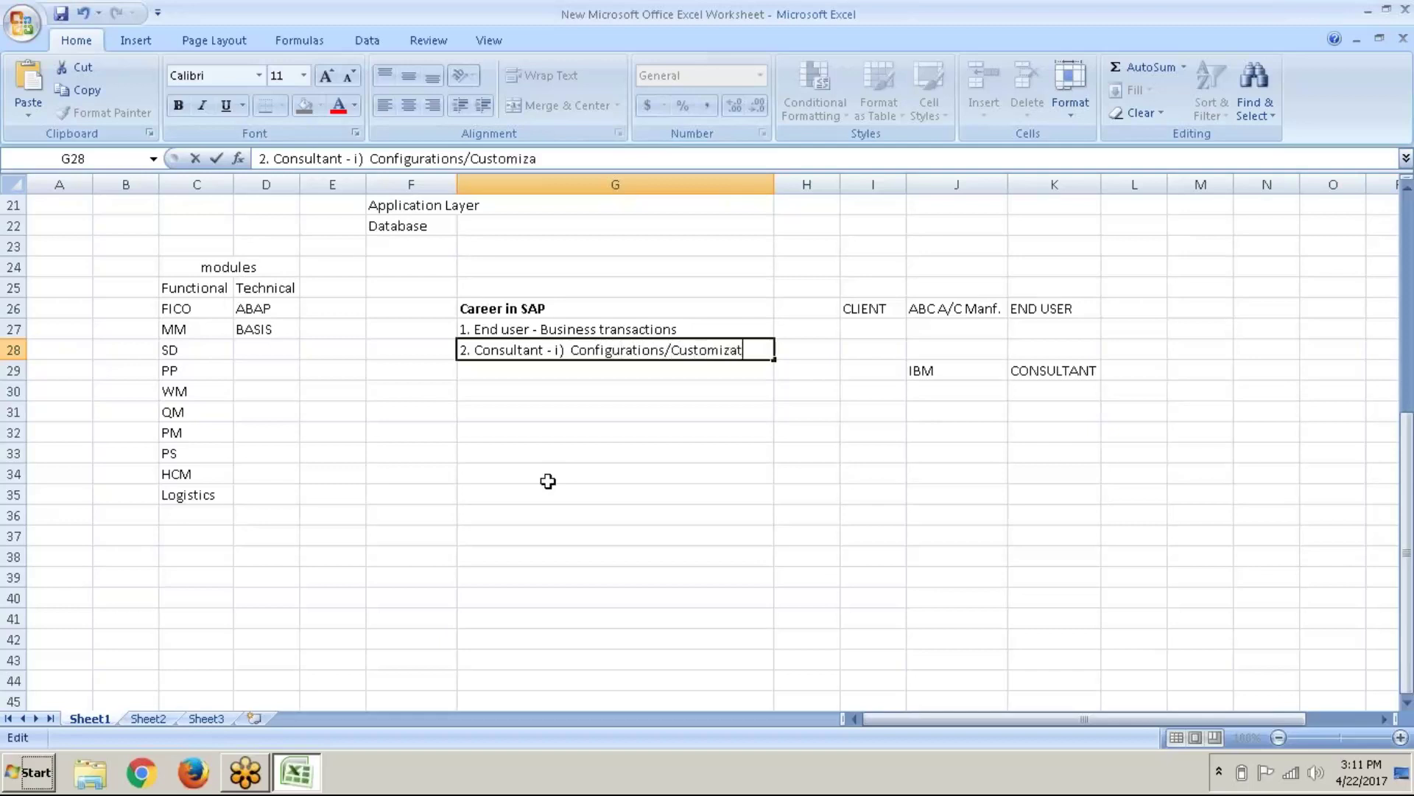
text(ions)
key(Return)
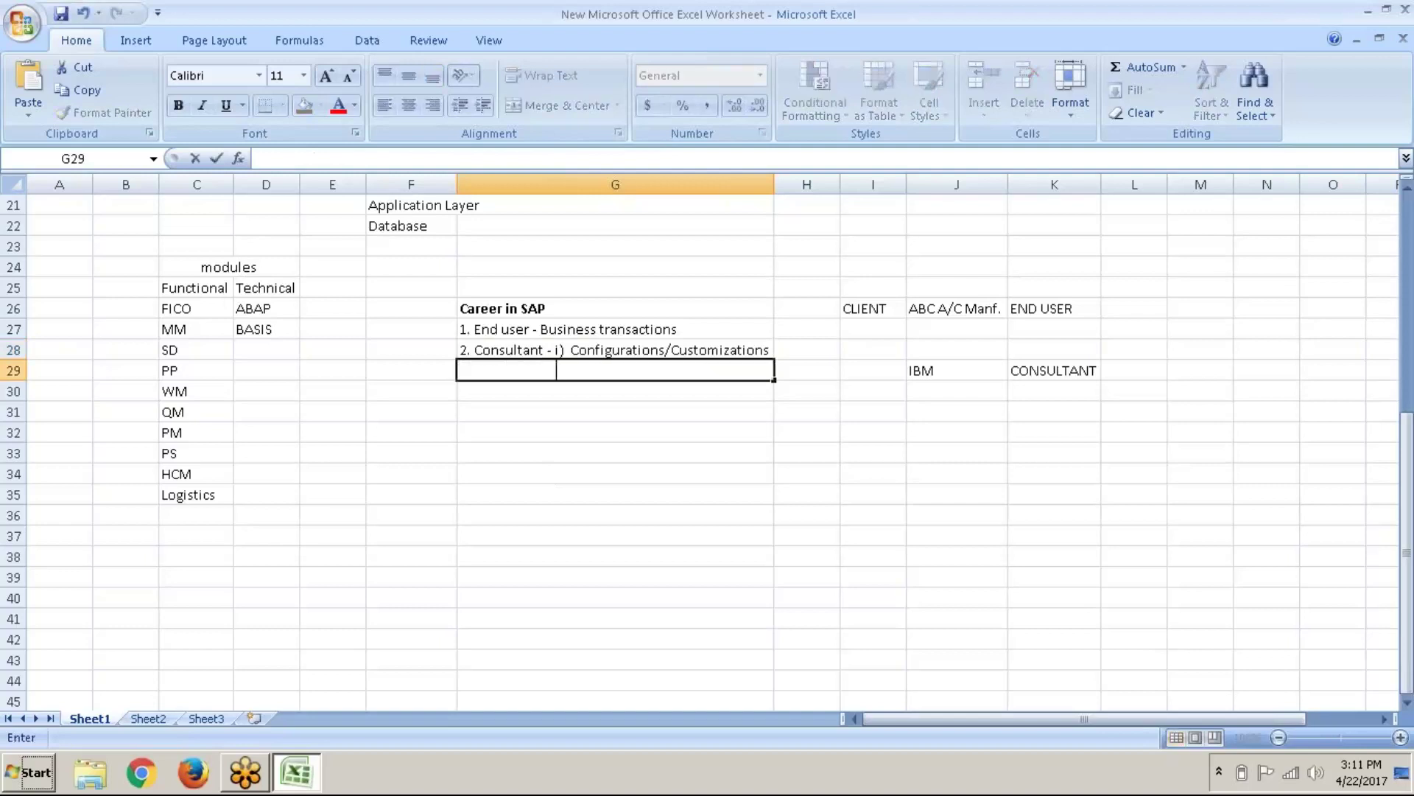
Step: Enter "ii) Business transactions" in G29, indented with spaces to line up under the consultant's first duty
text(ii) Business tra)
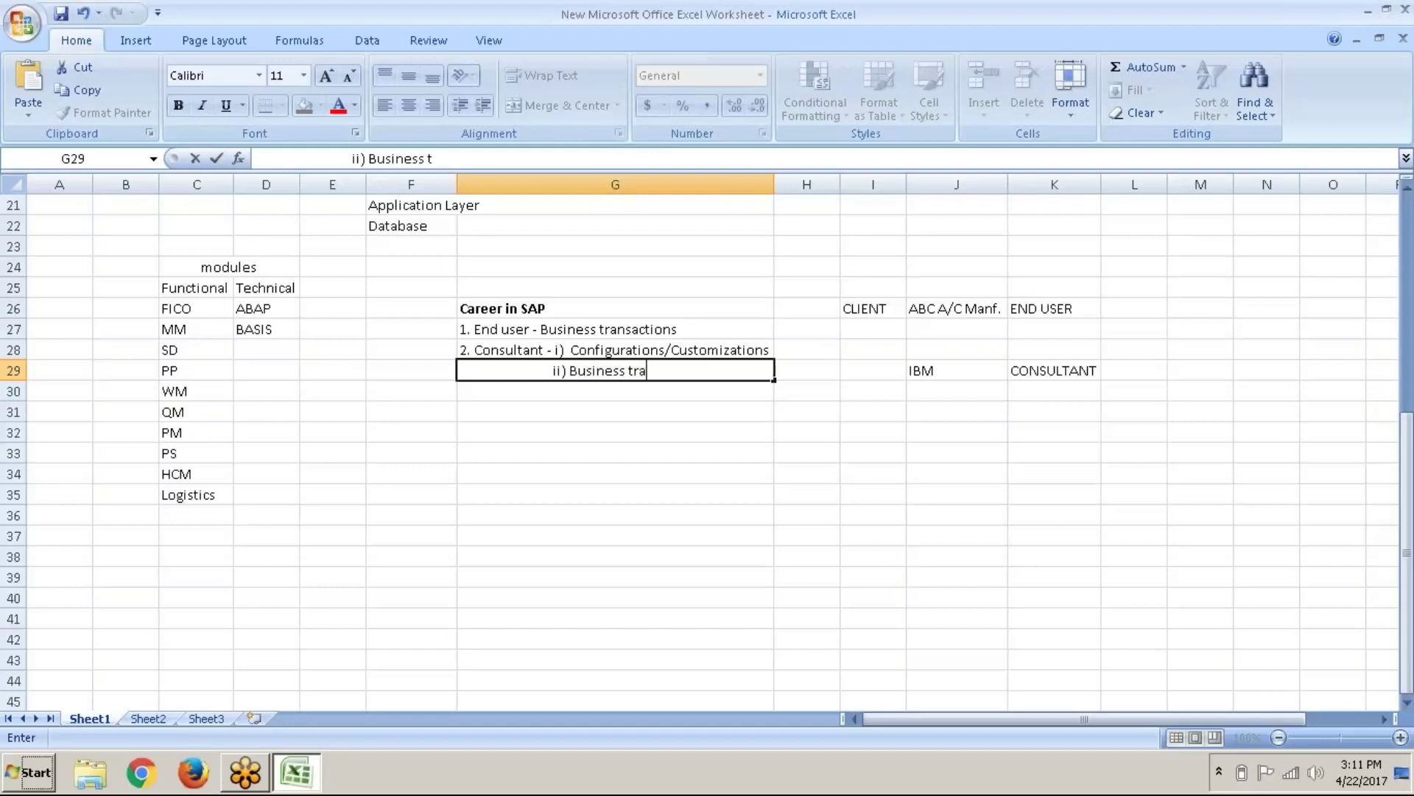
text(nsactions)
key(Return)
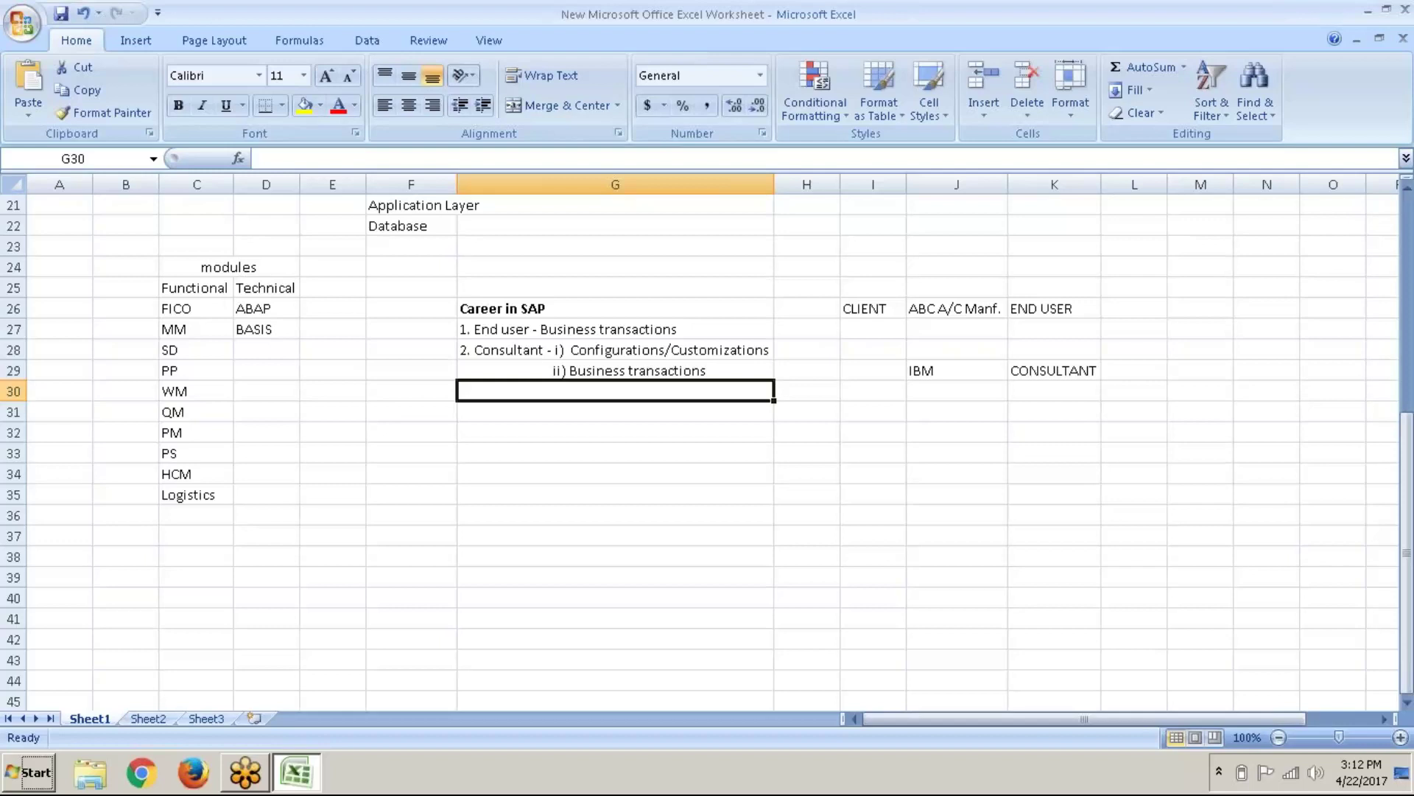
click(657, 357)
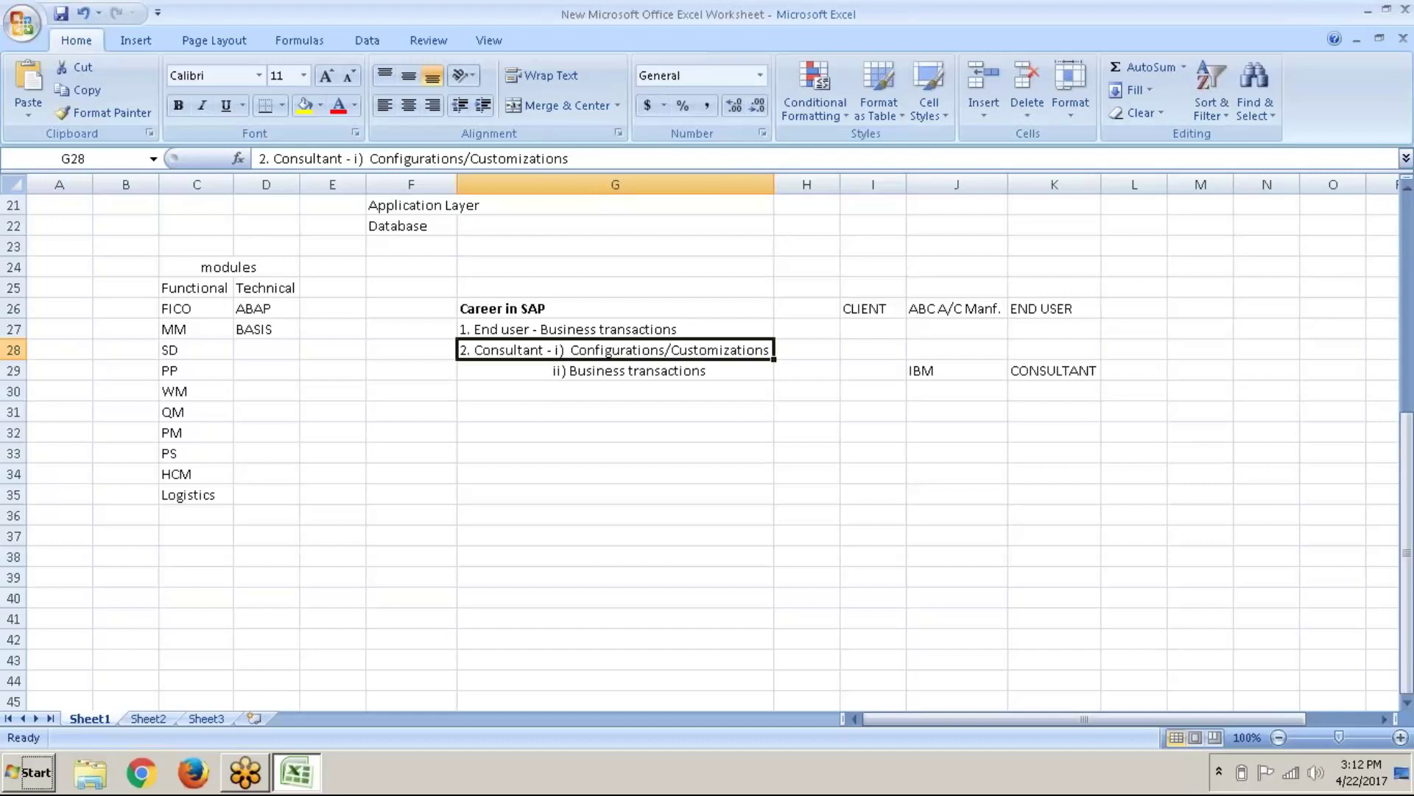
click(686, 378)
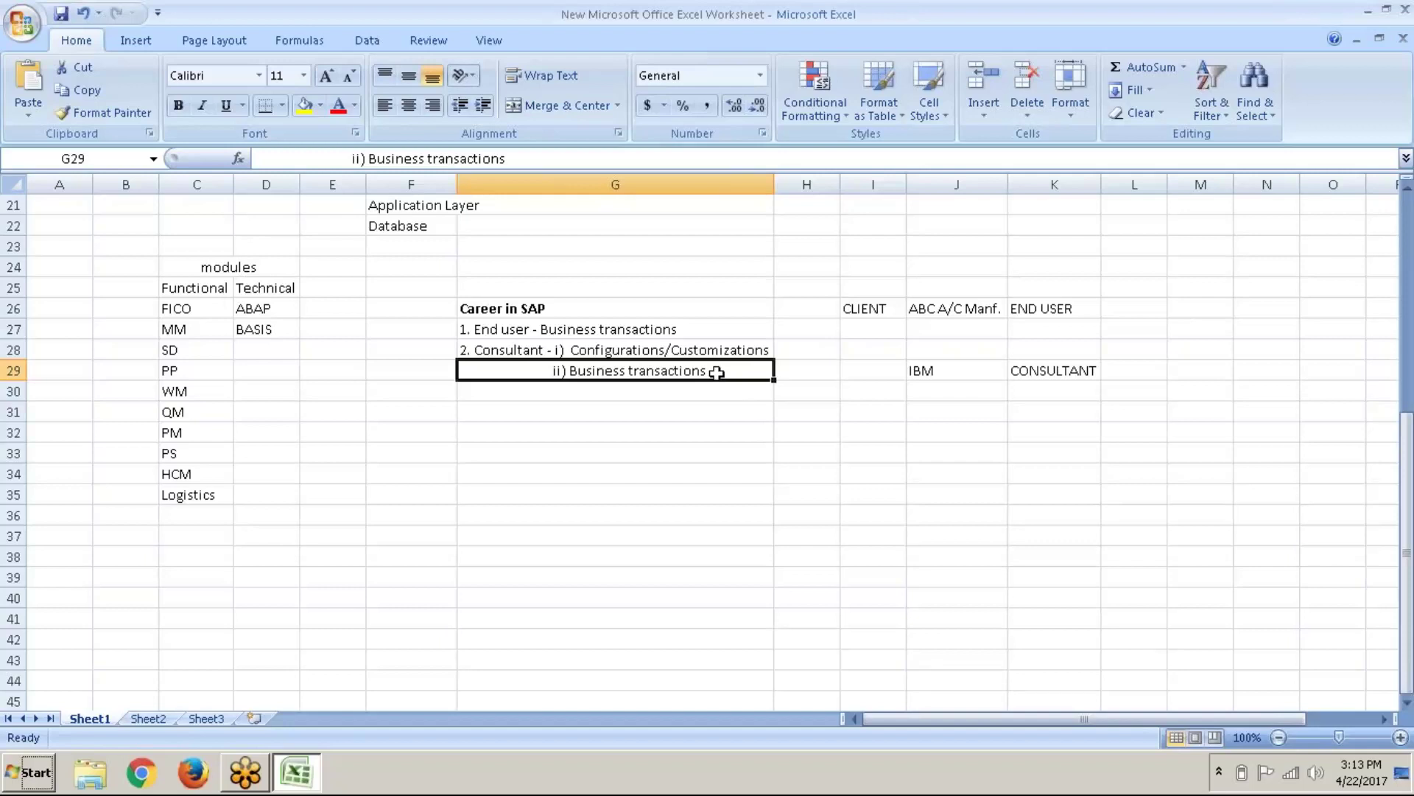
click(713, 408)
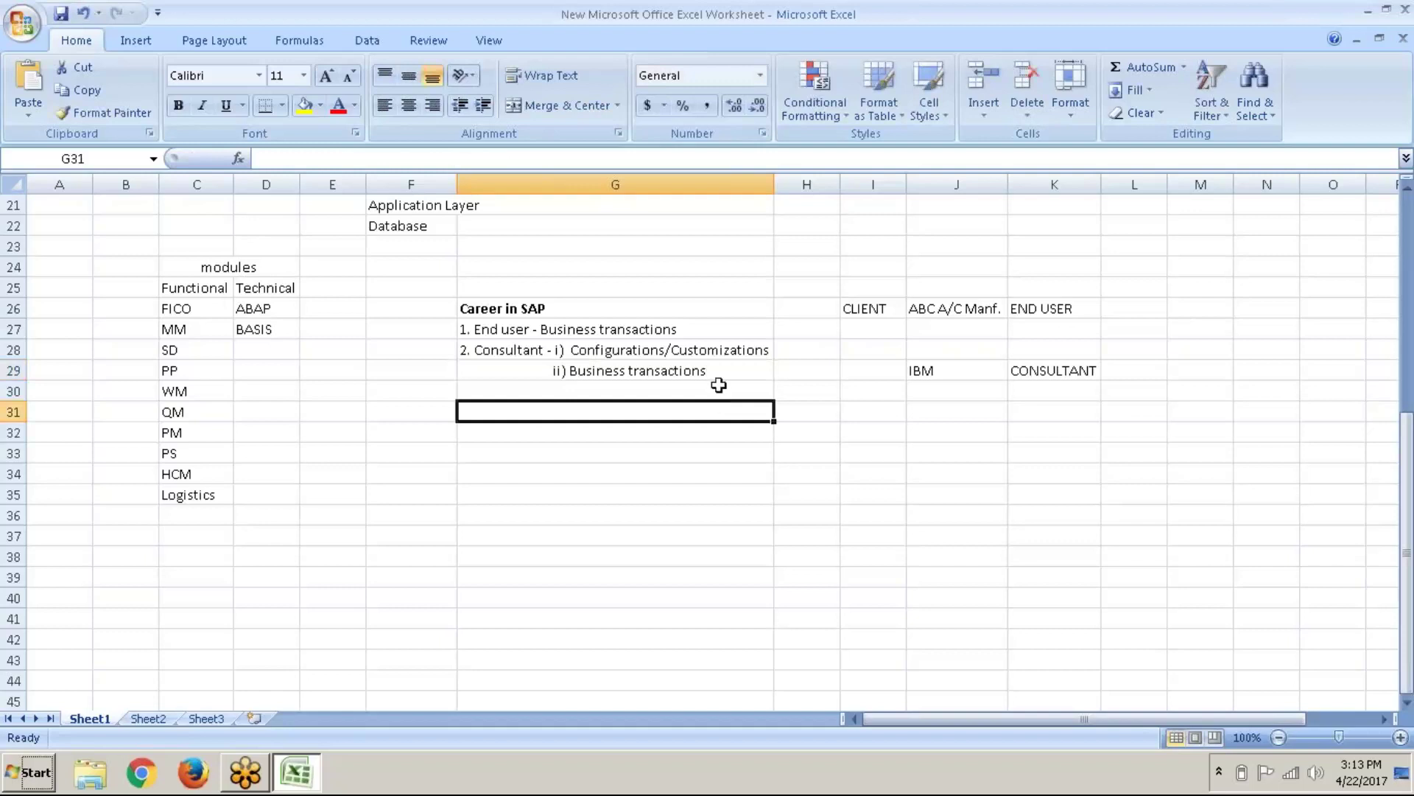
click(723, 372)
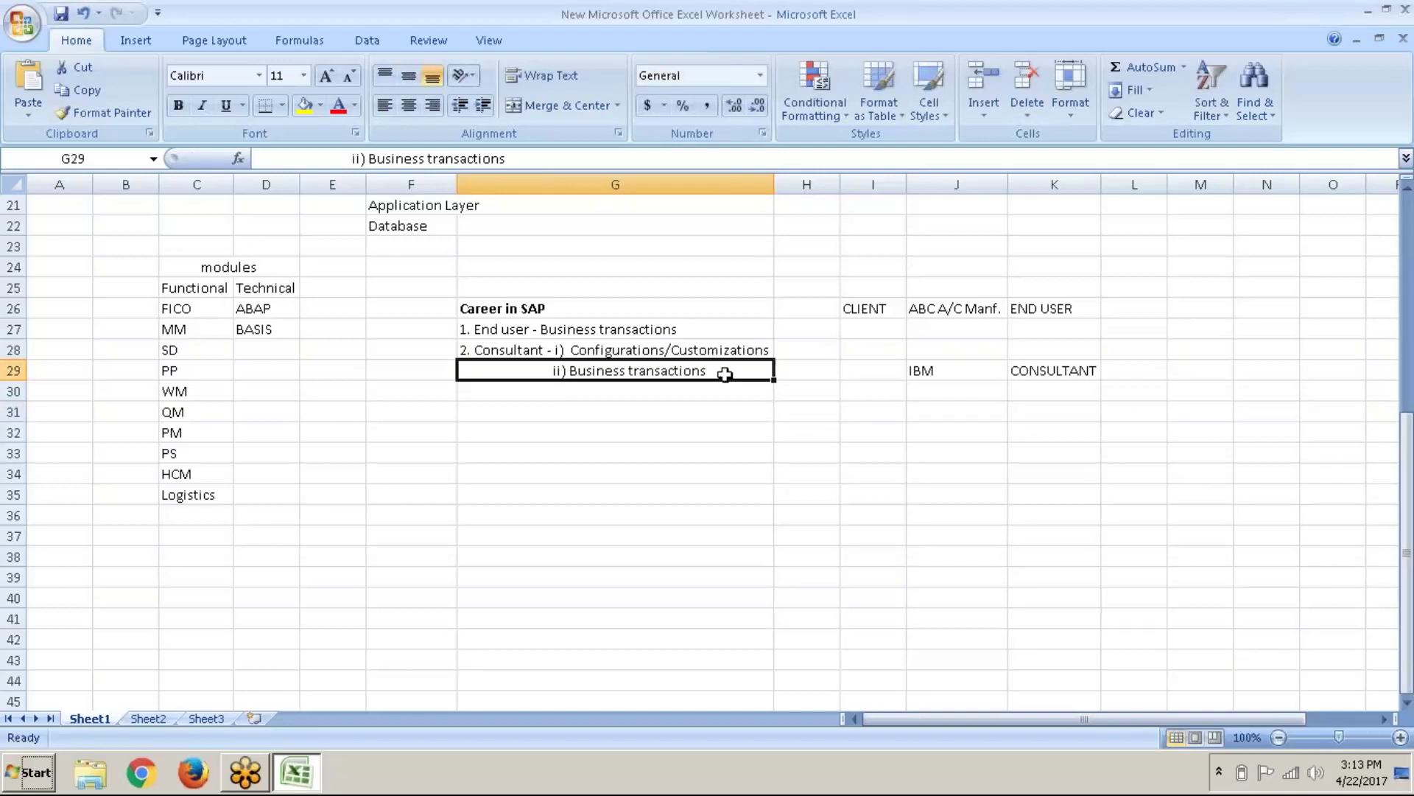
click(714, 350)
Step: Add the indented sub-items "a) Testing" in G30 and "b) Training" in G31 under the consultant's business transactions
click(710, 370)
key(Return)
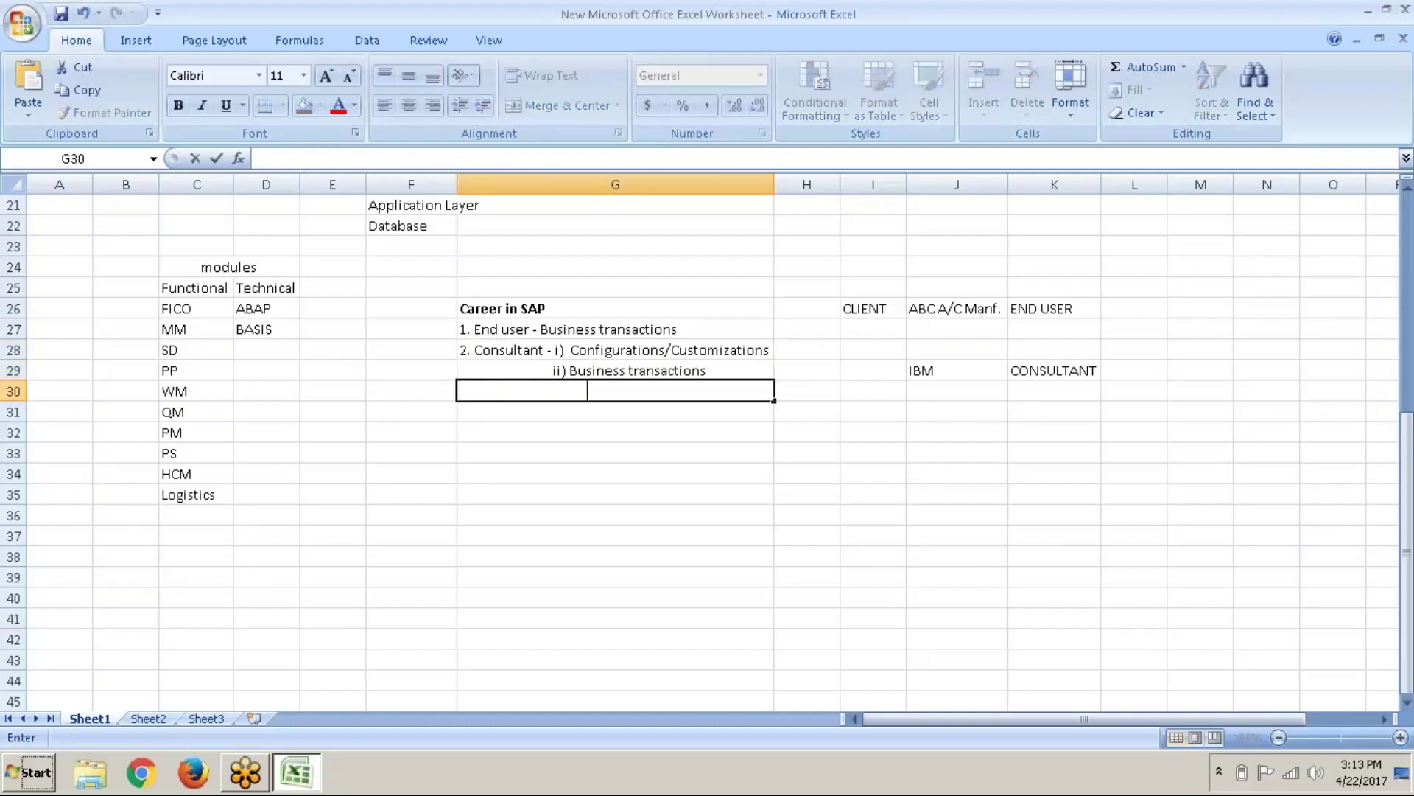
text(a) Testing)
key(Up)
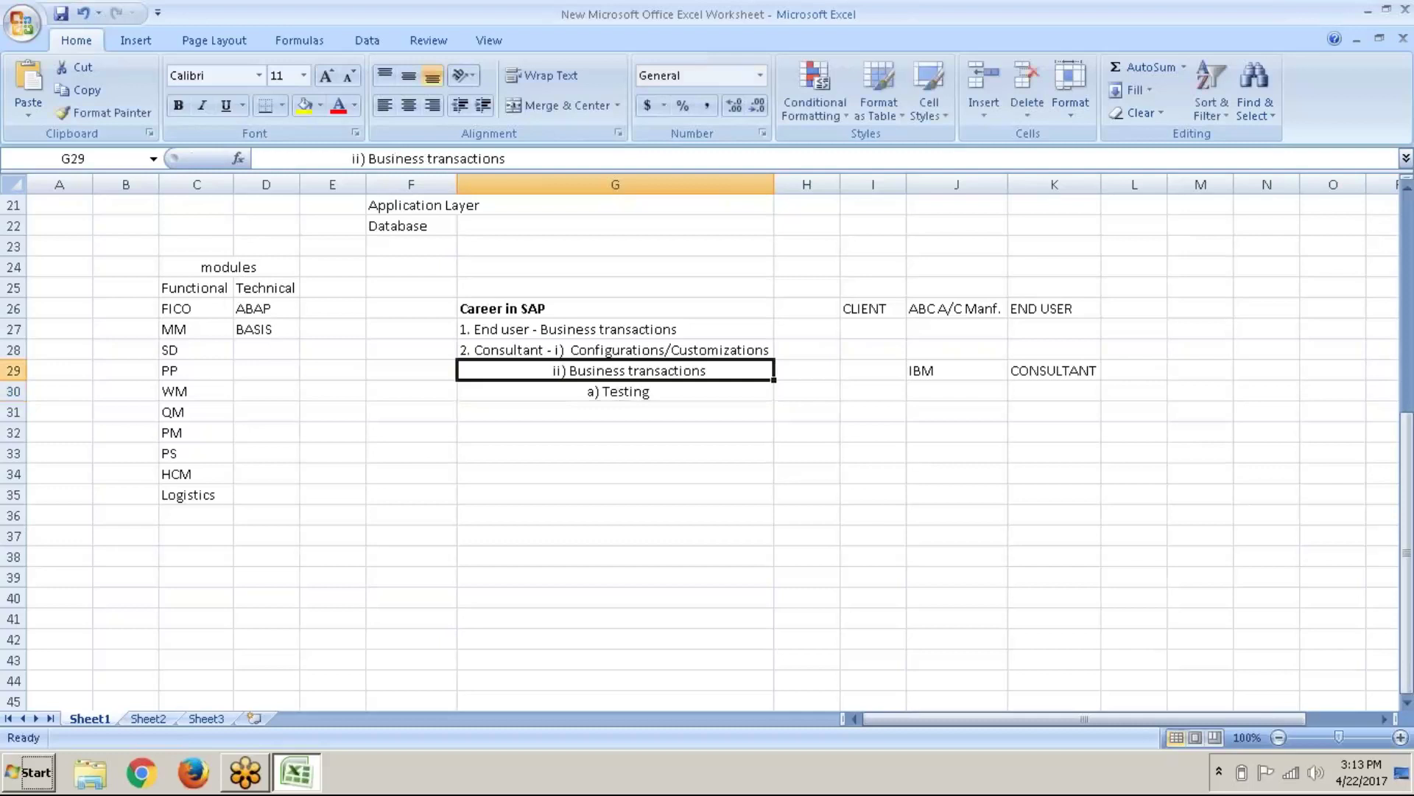
key(Down)
key(Down)
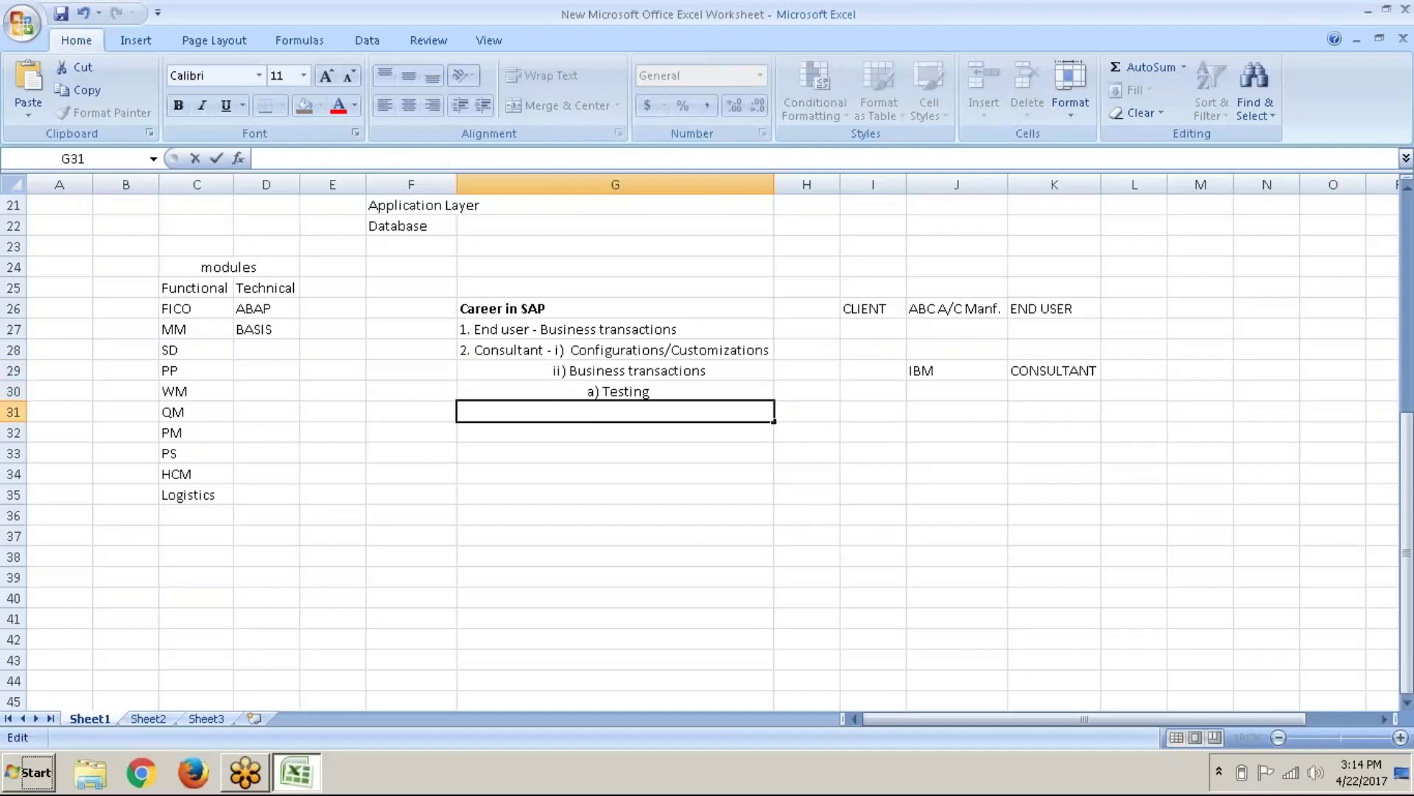
text(b) Traininh)
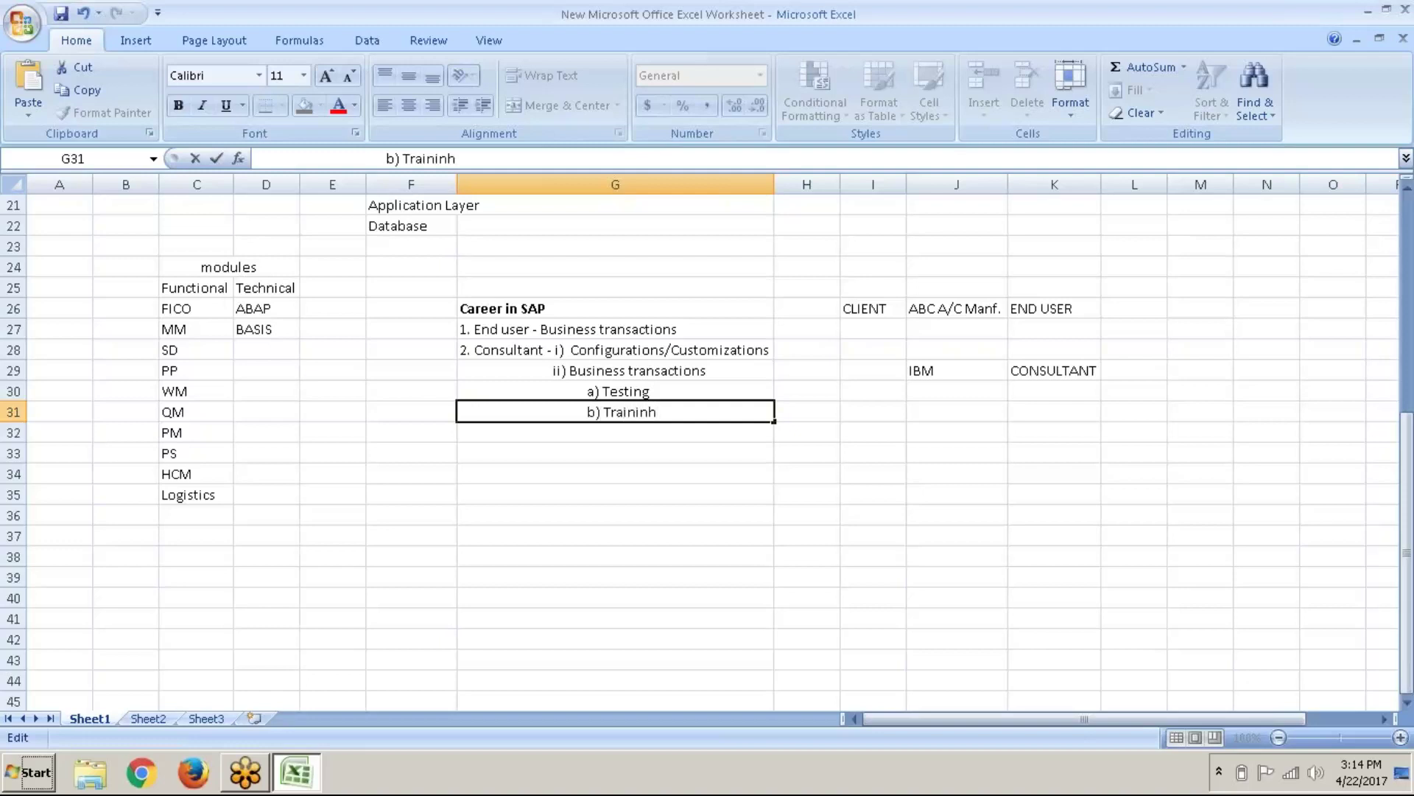
key(BackSpace)
text(g)
key(Return)
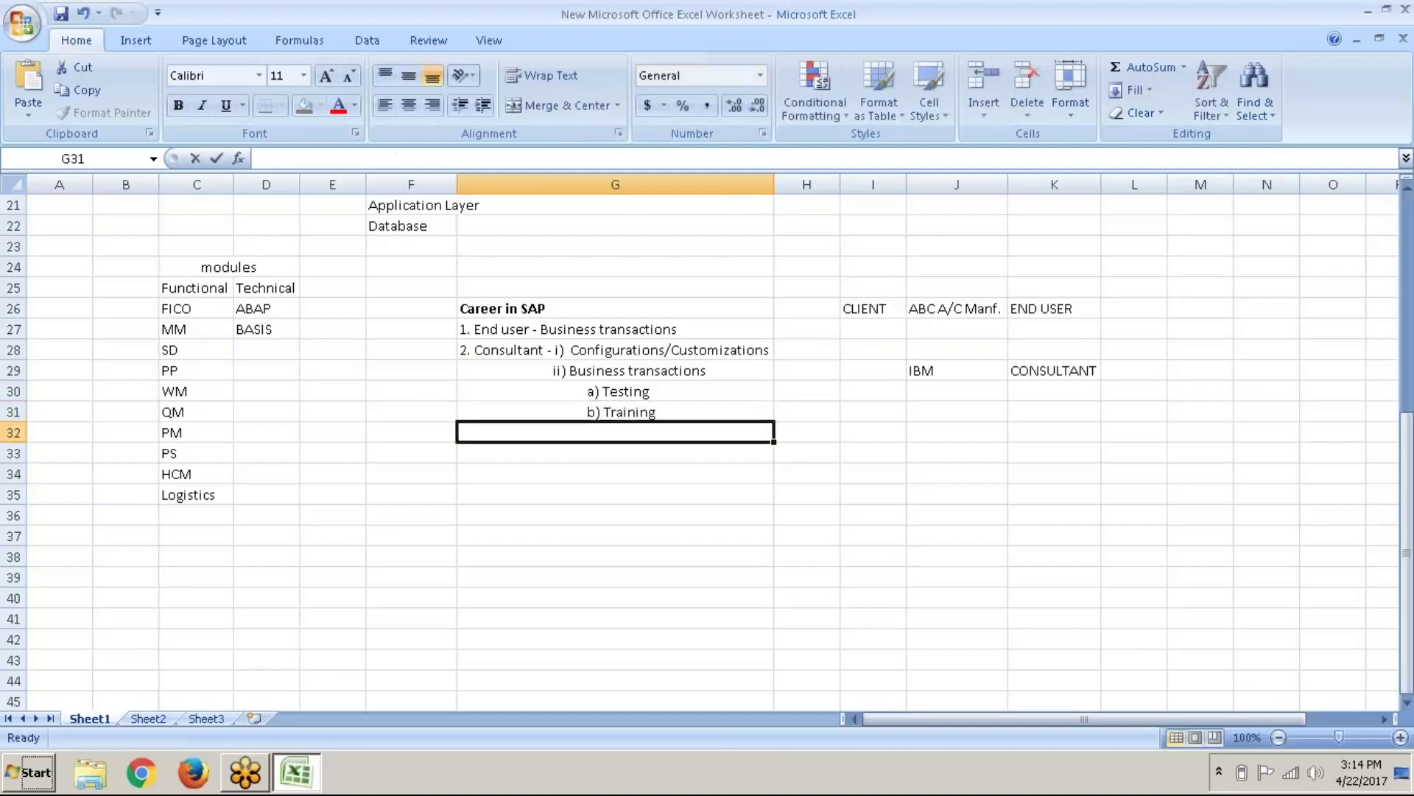
Step: Review the consultant duties in G28 to G31, including testing and training, against the END USER role in K26
click(615, 392)
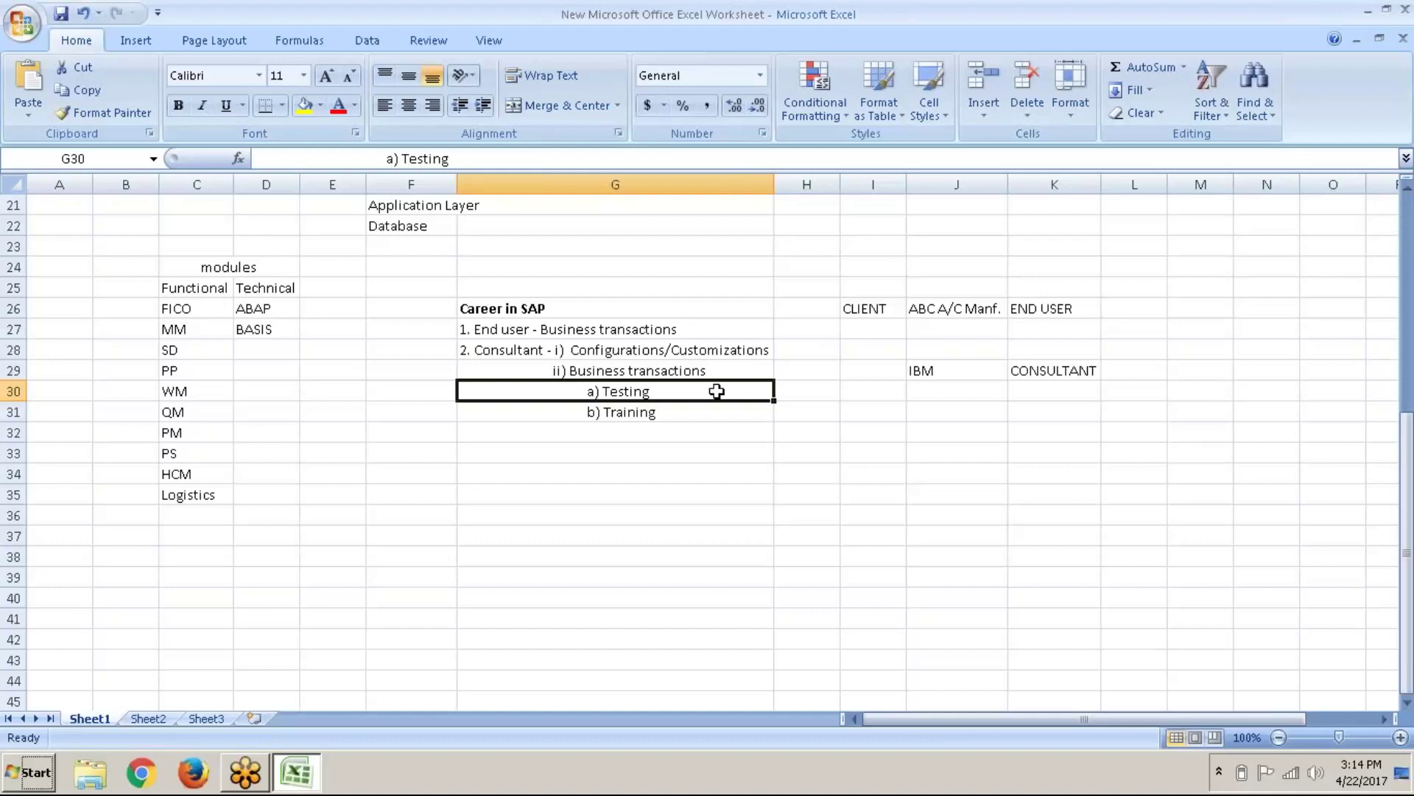
click(704, 414)
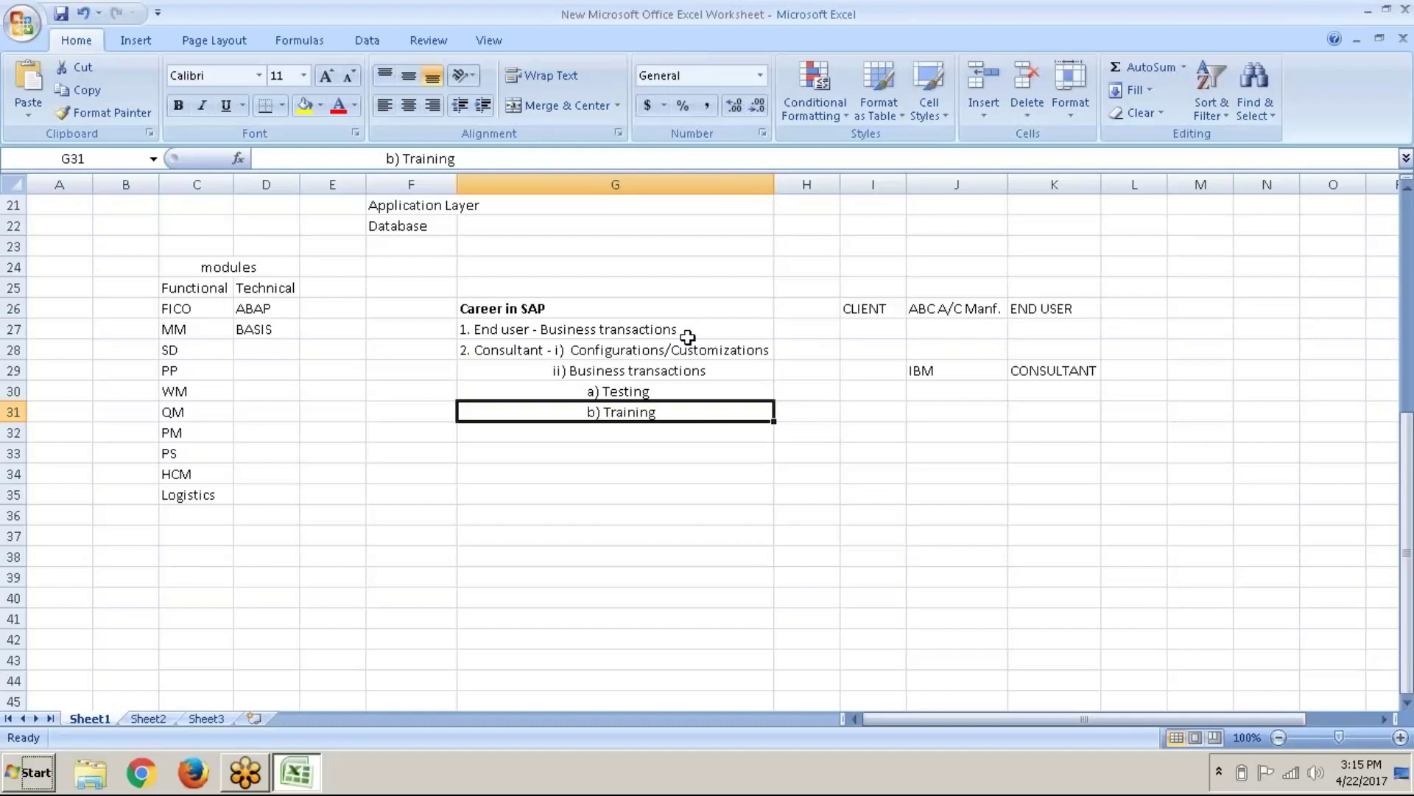
click(682, 391)
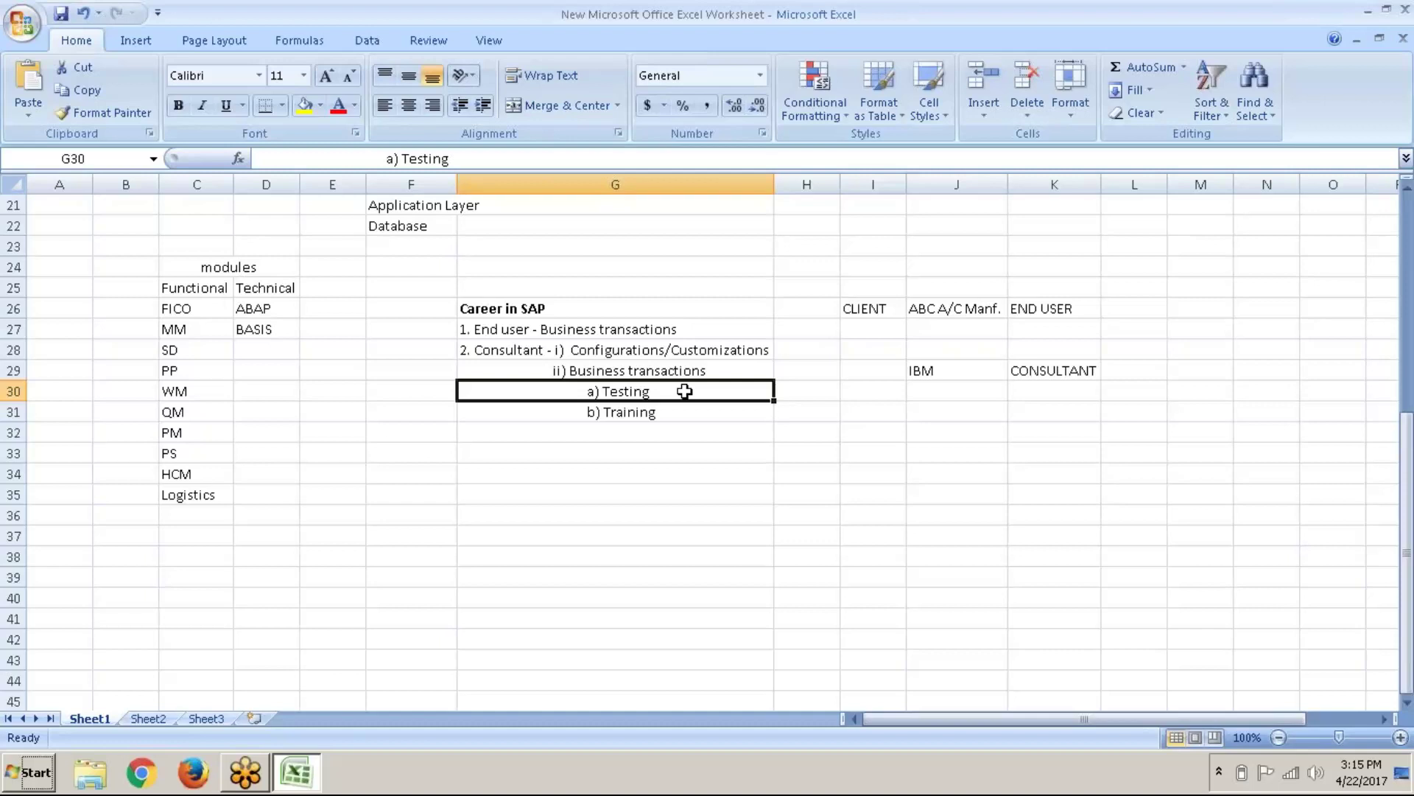
key(Up)
key(Up)
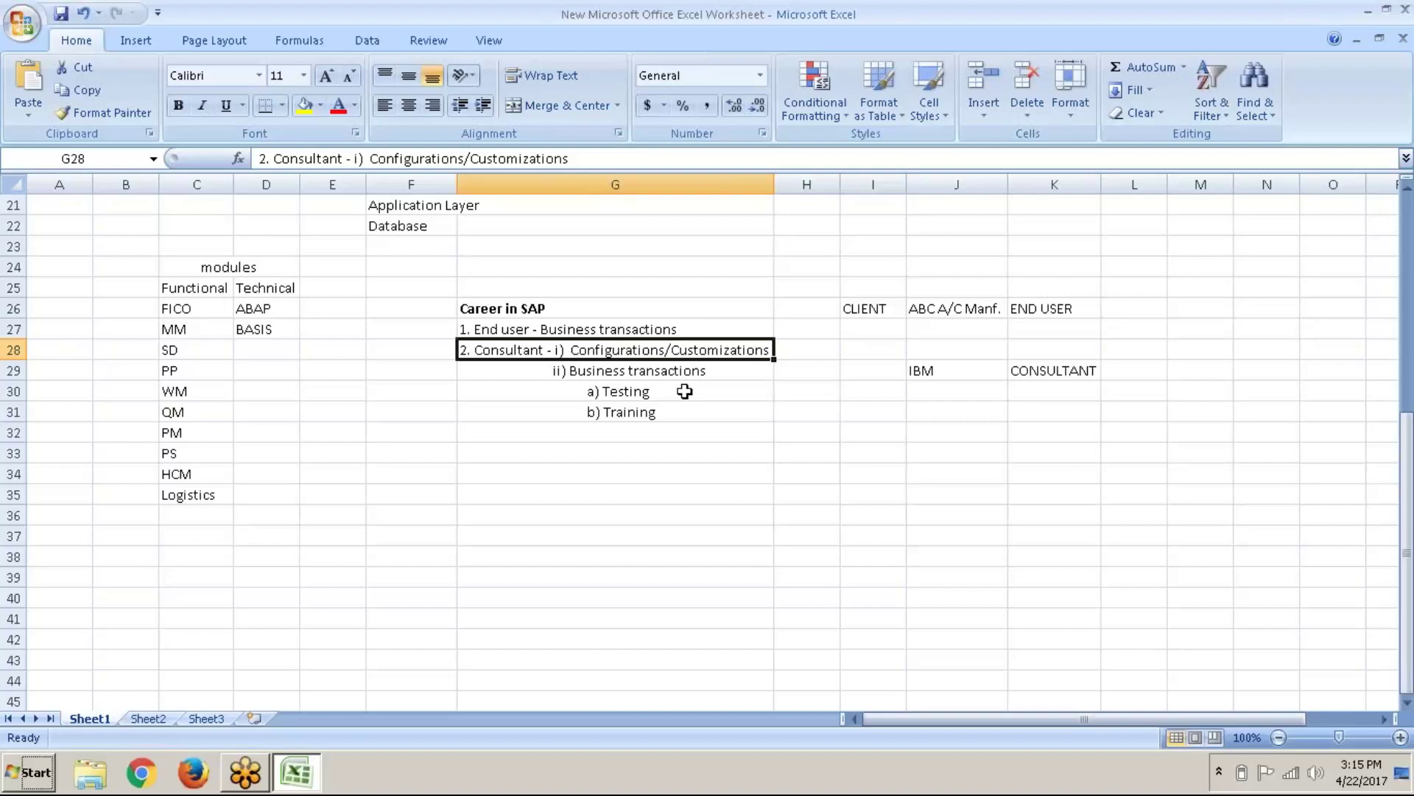
key(Down)
key(Down)
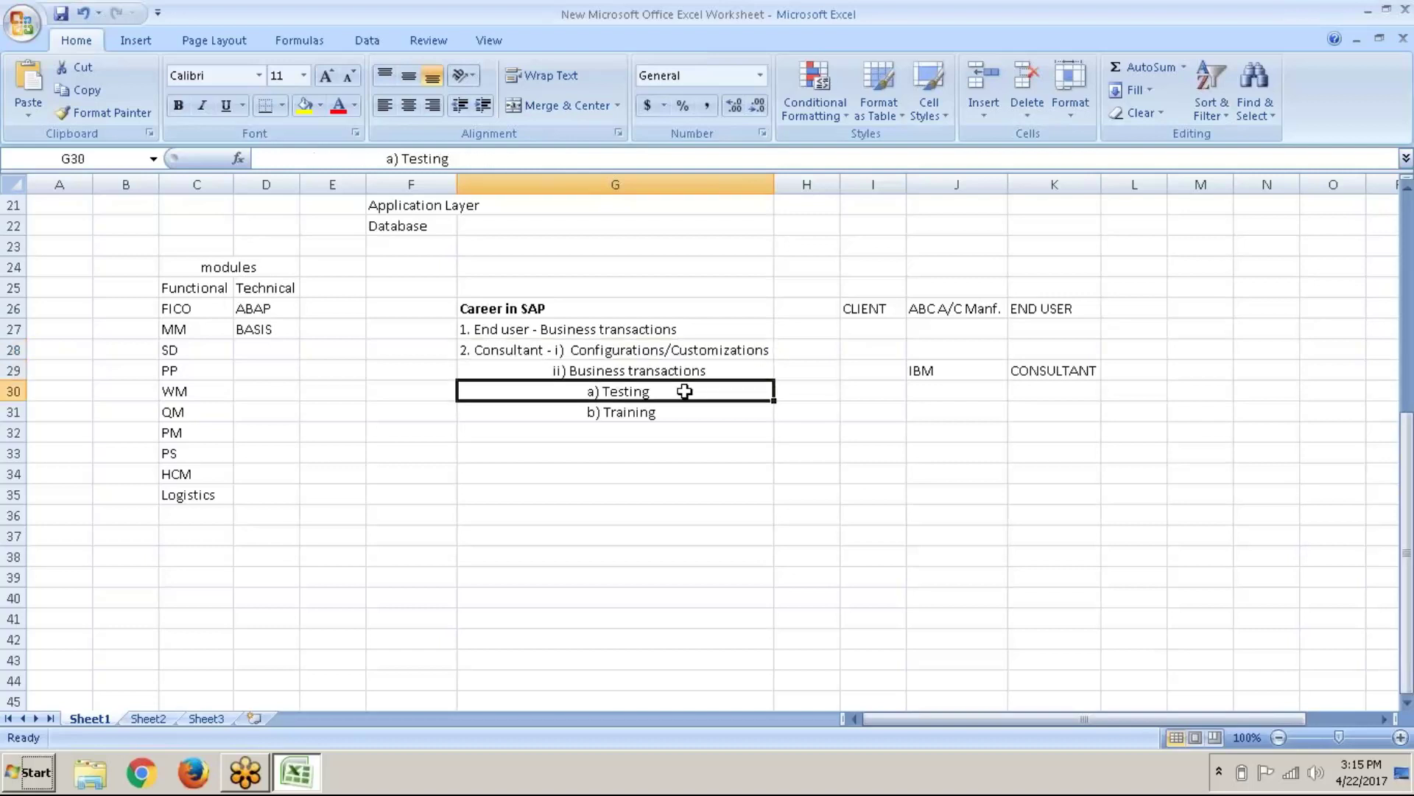
key(Down)
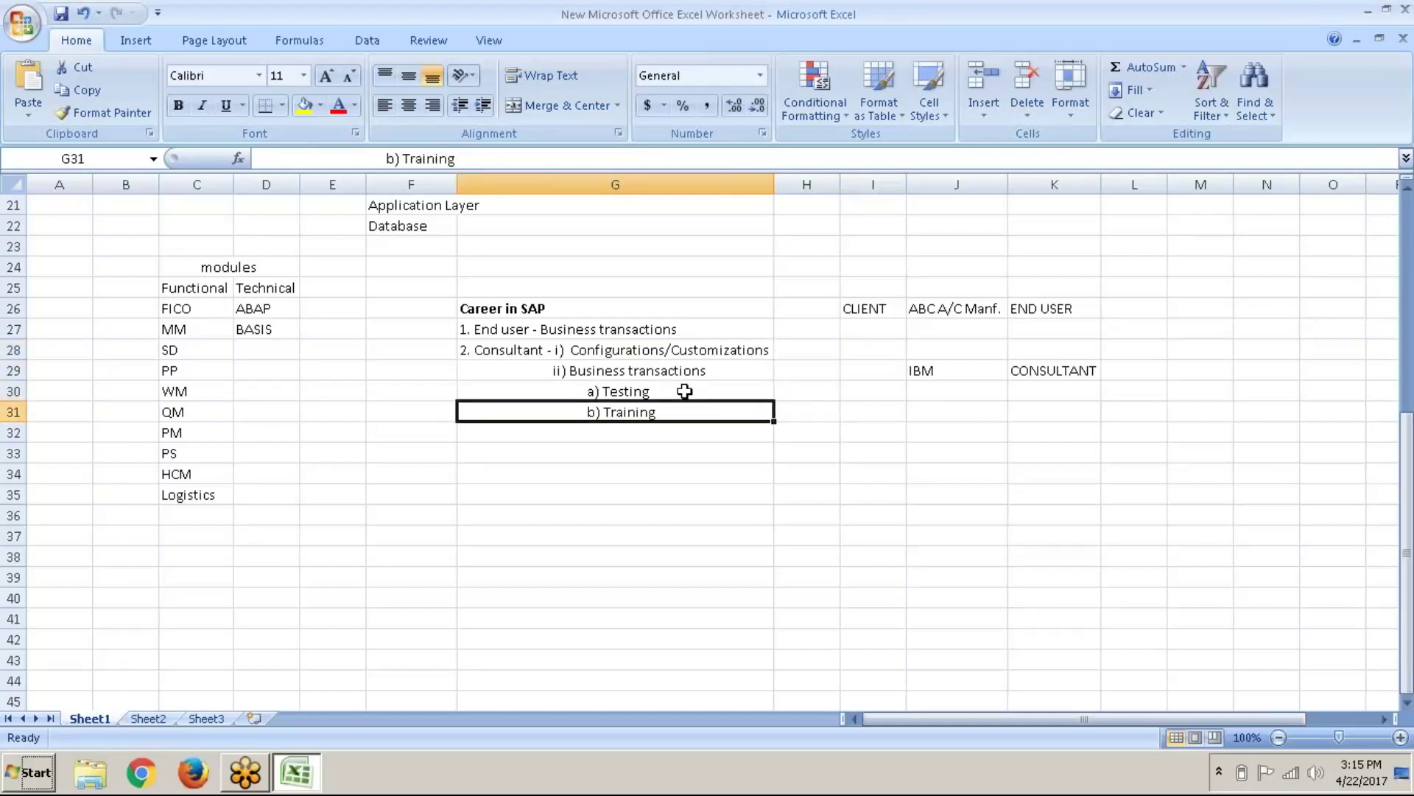
click(1028, 308)
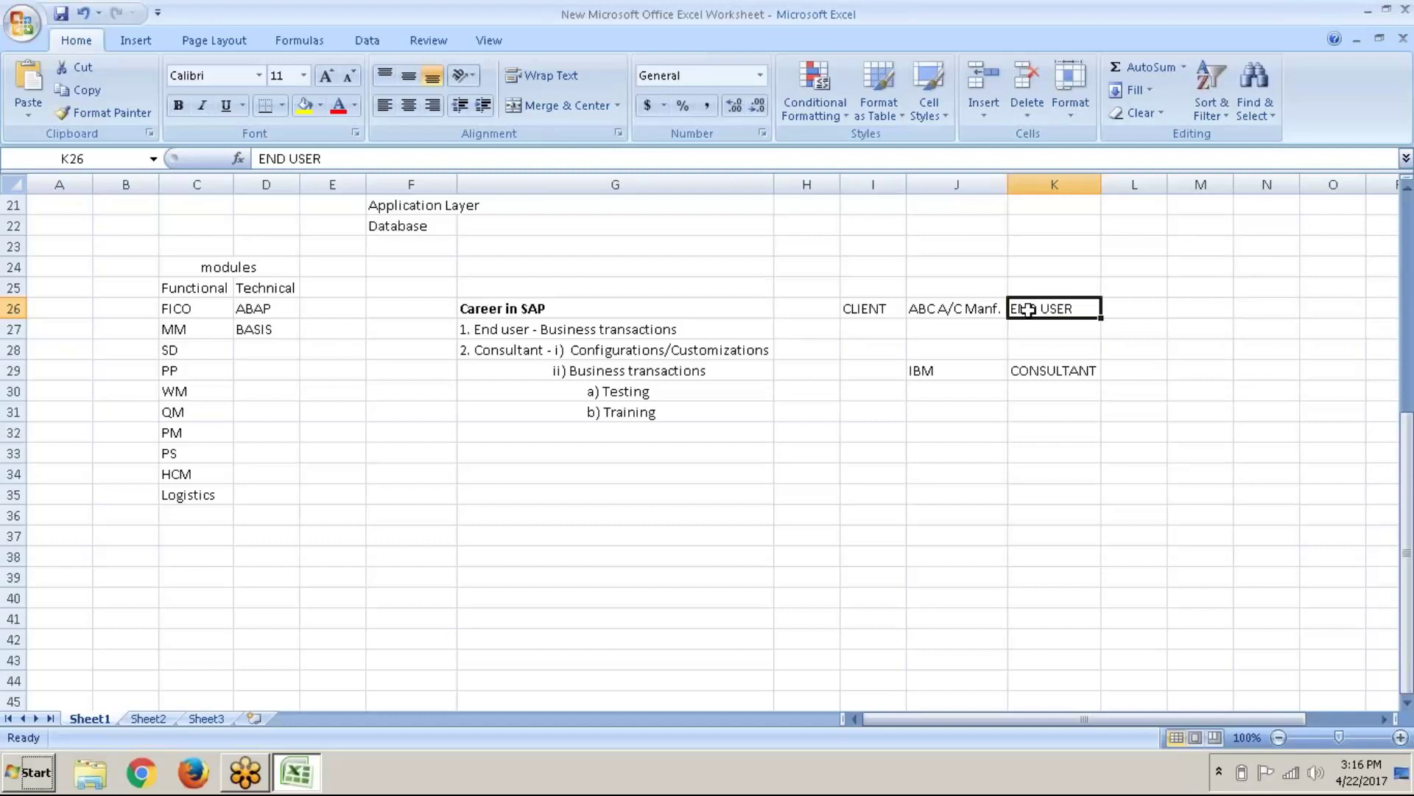
click(670, 415)
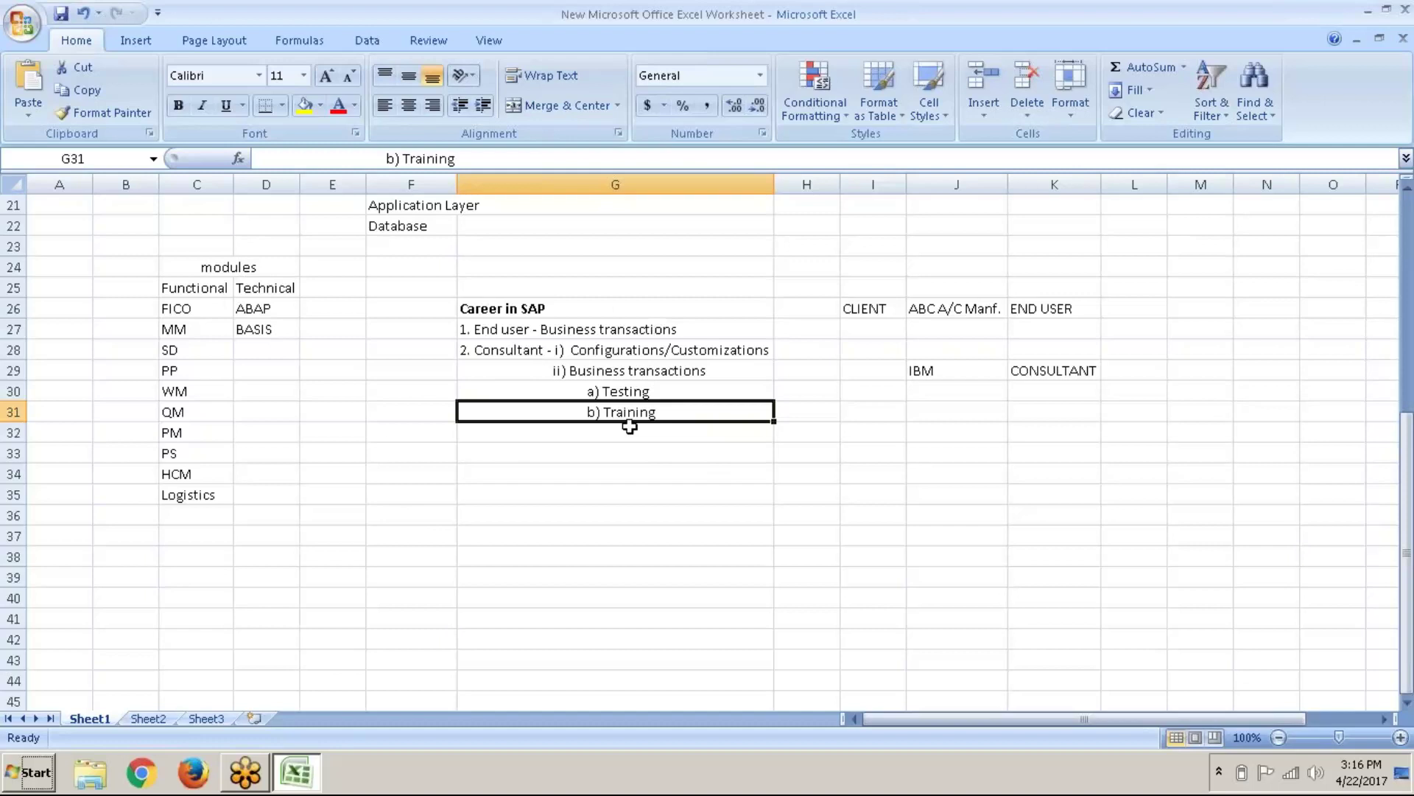
click(540, 474)
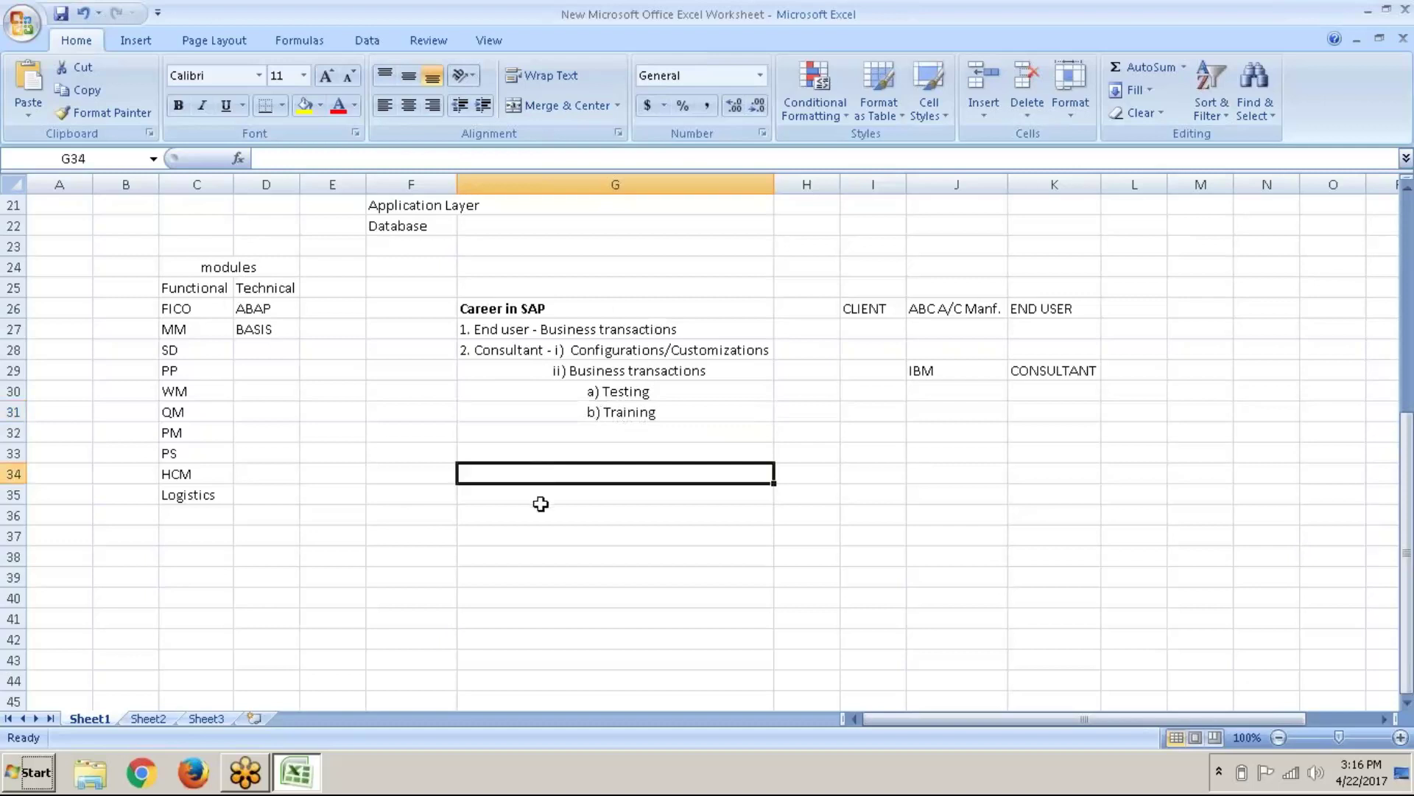
click(540, 504)
click(530, 521)
click(520, 549)
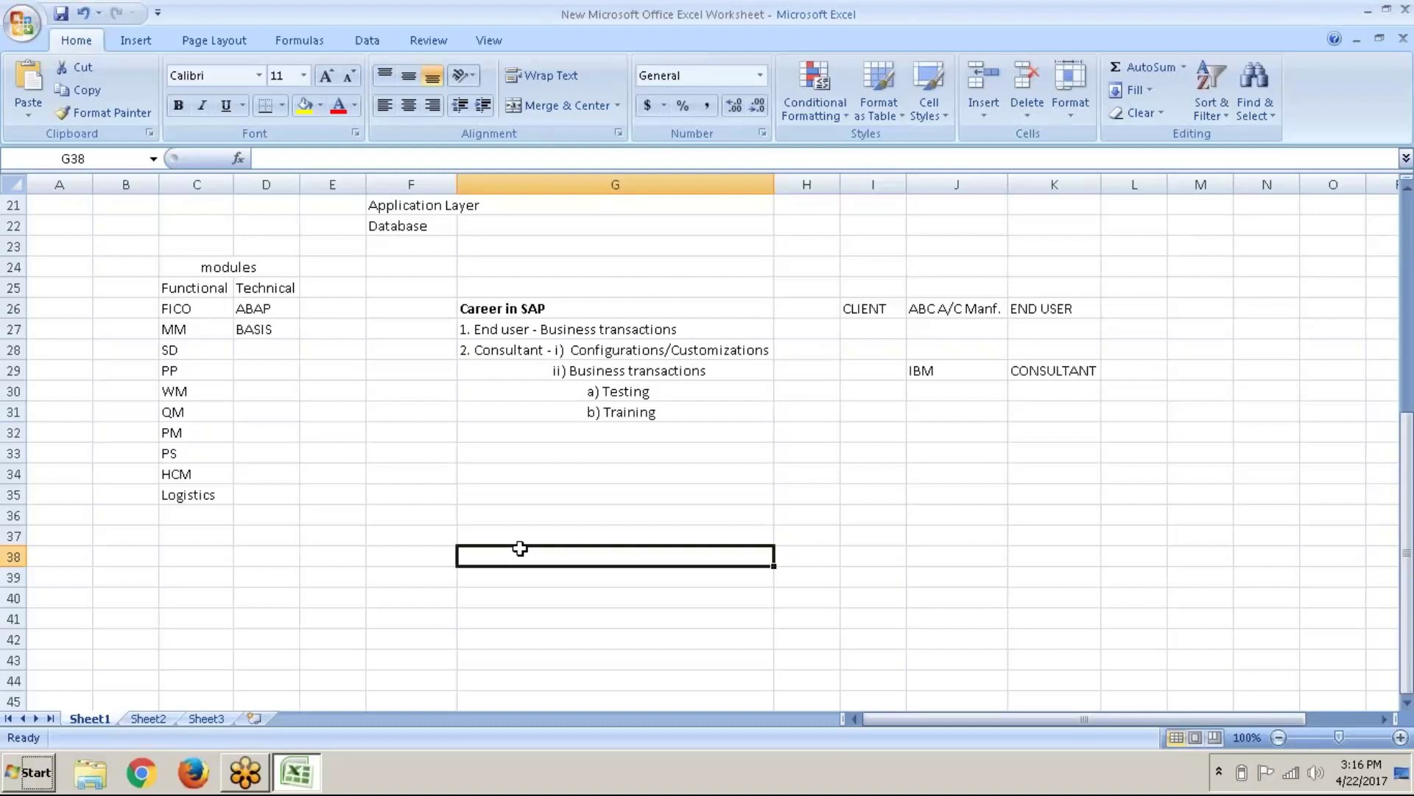
scroll(520, 548, down, 4)
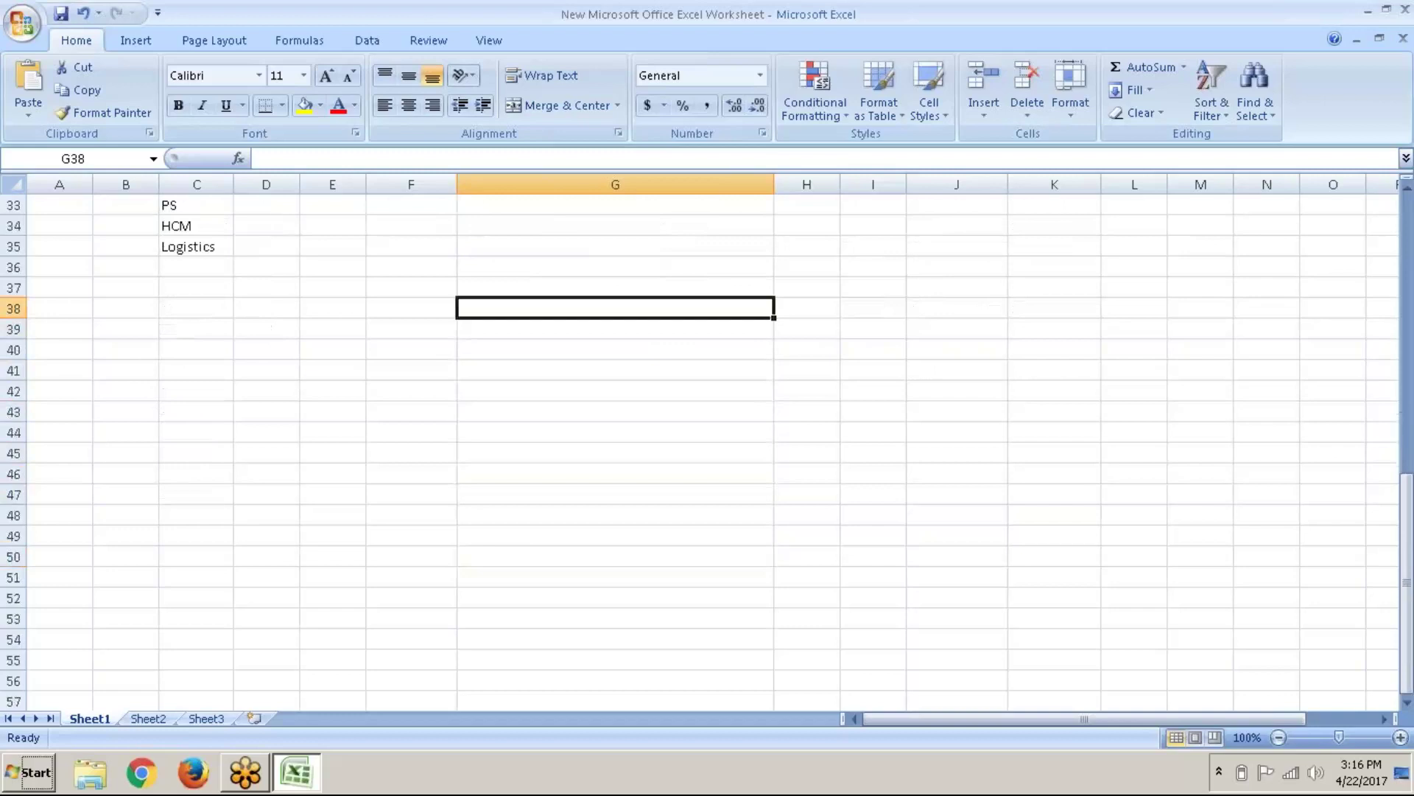
click(616, 556)
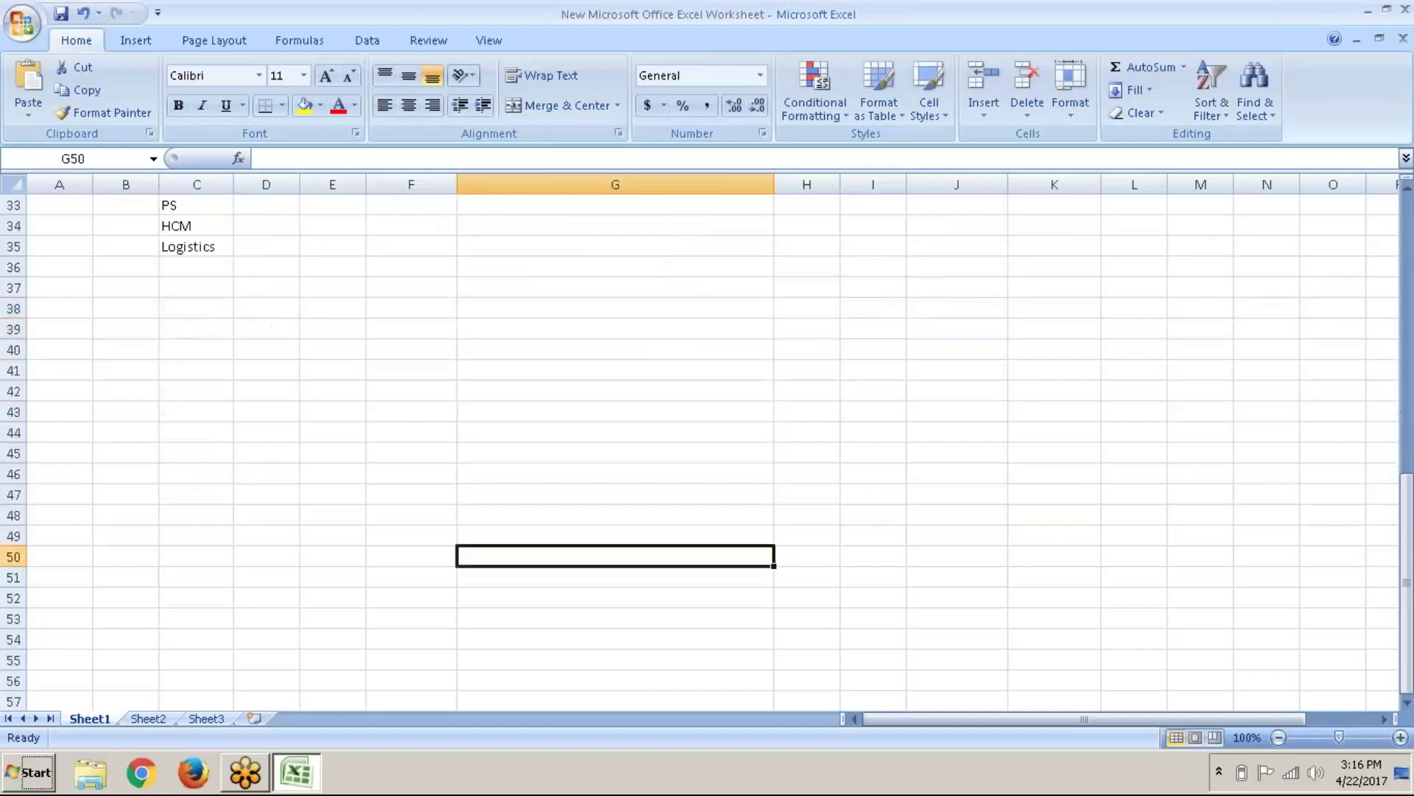
click(508, 309)
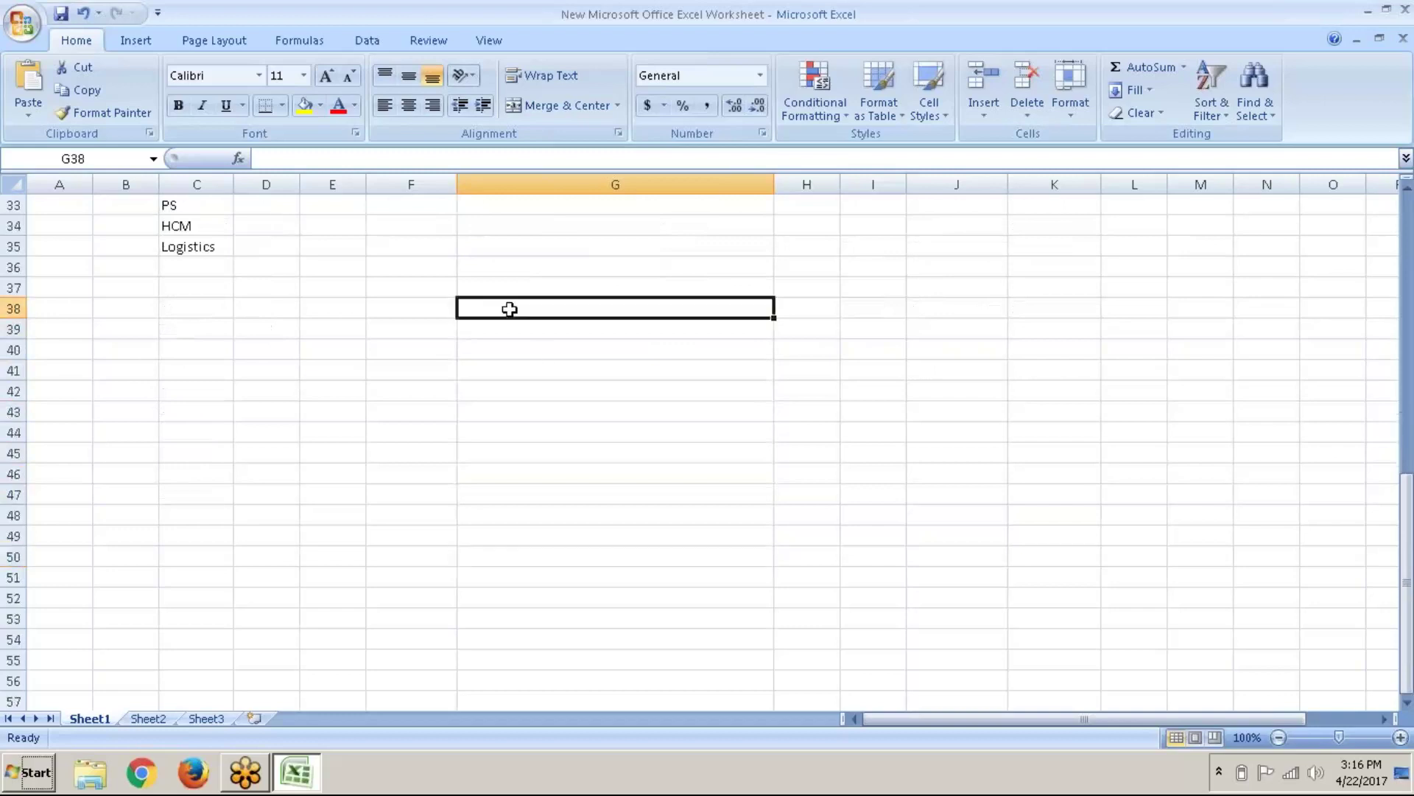
Step: Enter the heading "ASAP METHODOLOGY" in G38 and make it bold
text(ASAP)
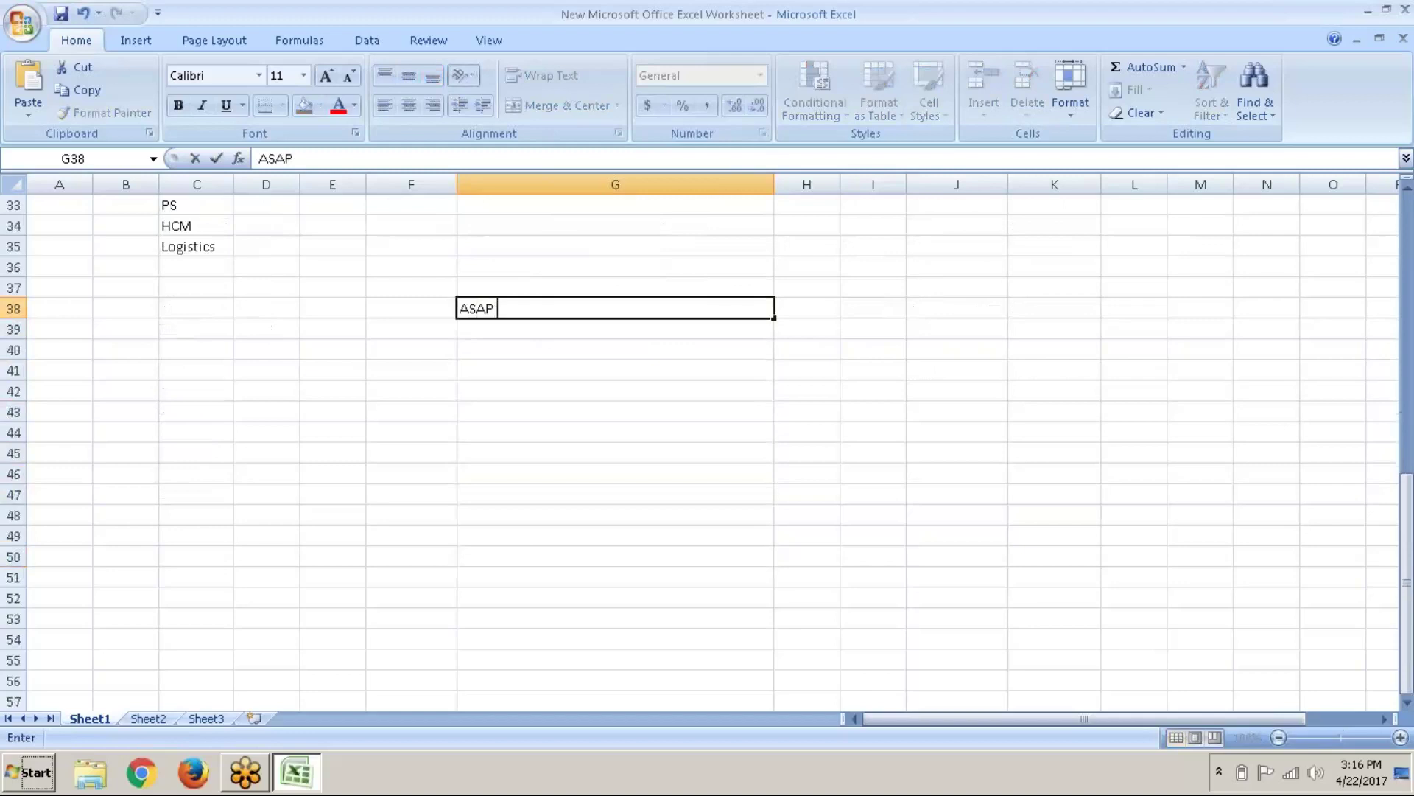
text( METHODOLO)
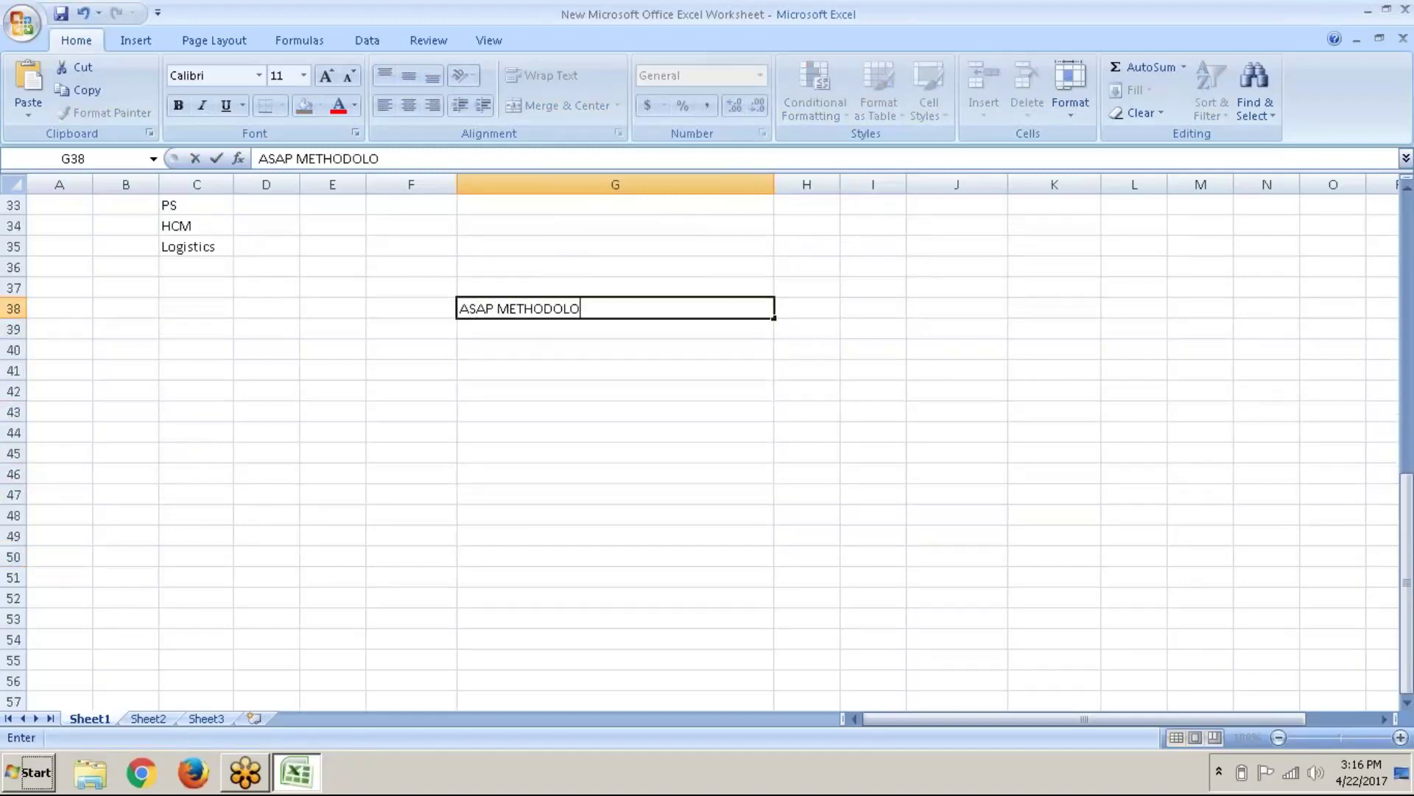
text(GY)
key(ctrl+Return)
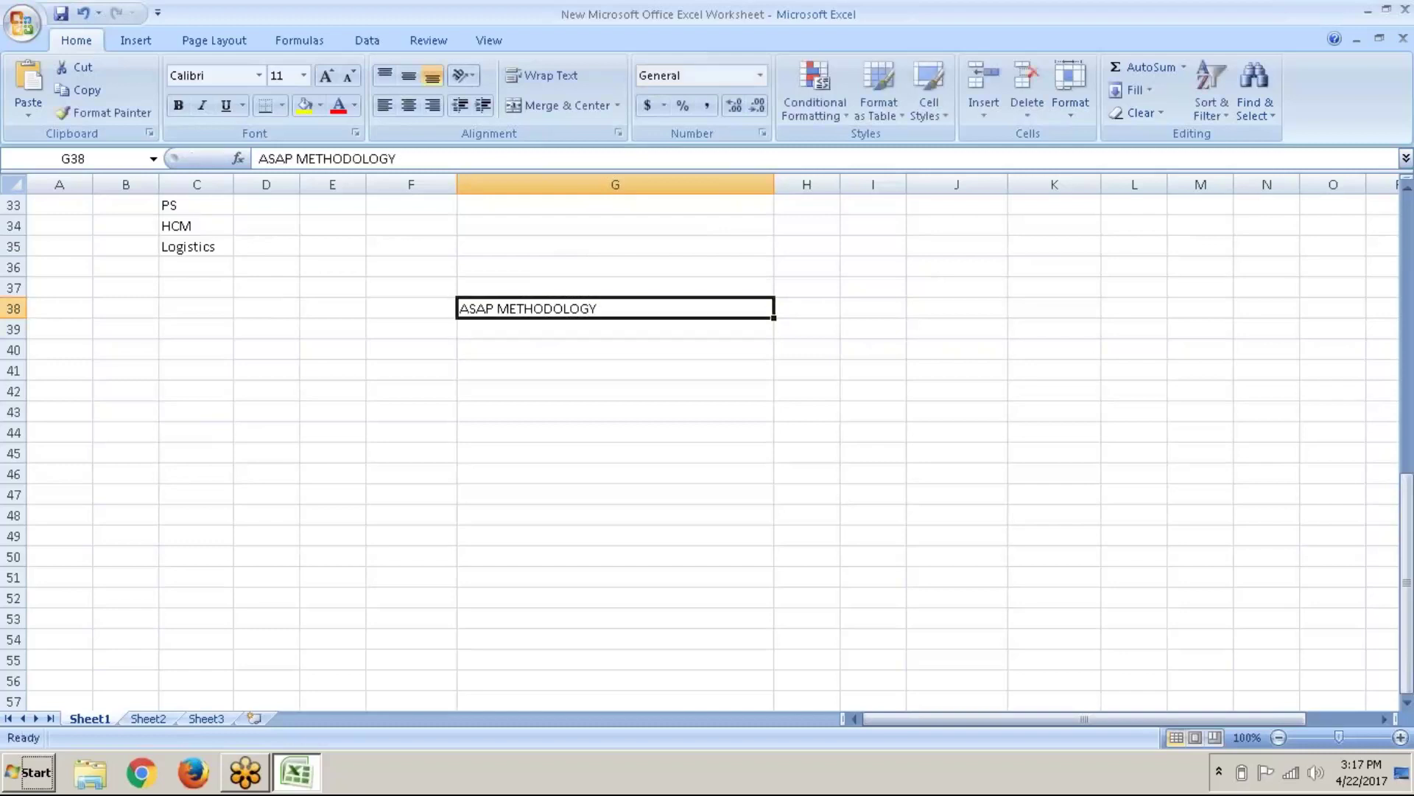
key(ctrl+b)
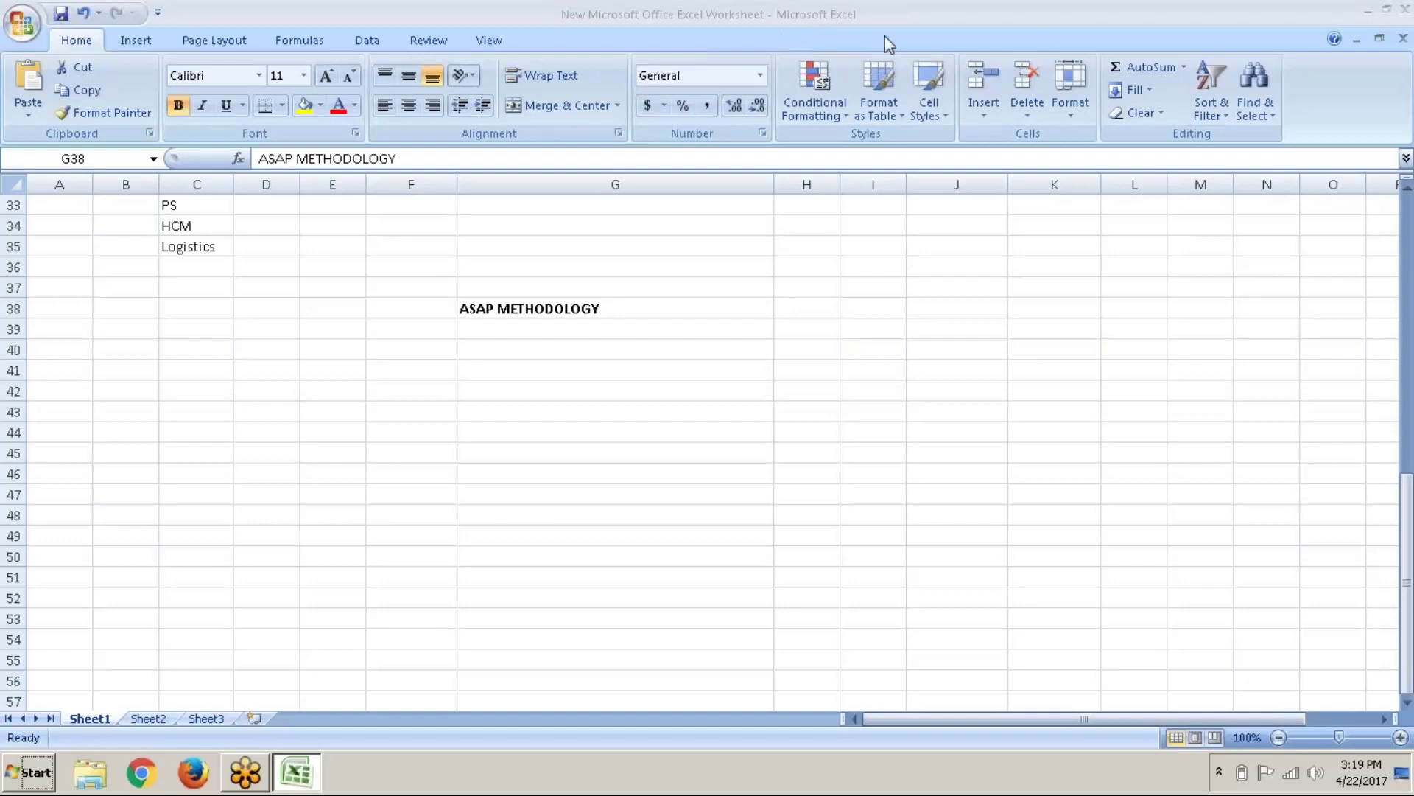
click(1077, 25)
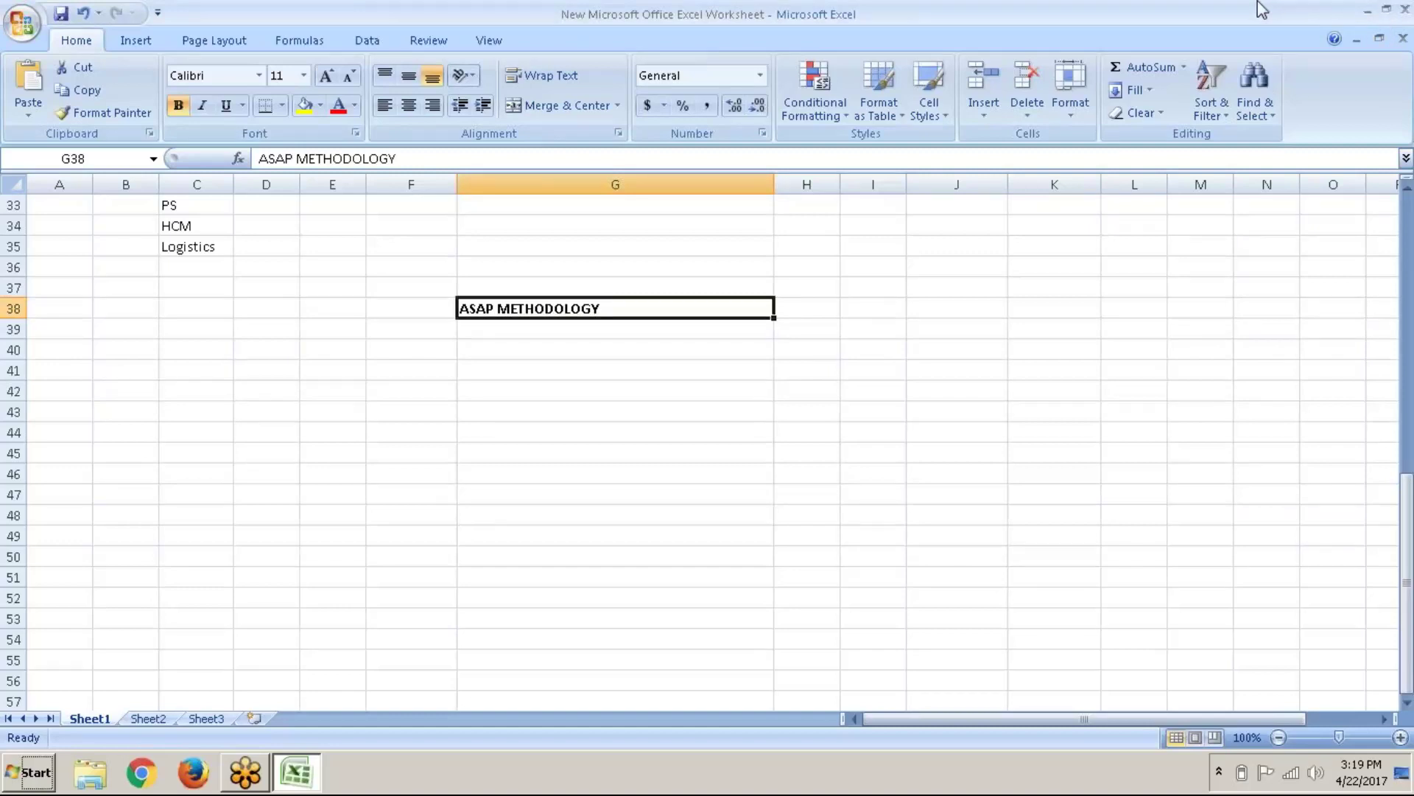
Step: Enter "Roadmap prescribed by SAP" in G39, directly below the ASAP METHODOLOGY heading
click(481, 346)
click(531, 324)
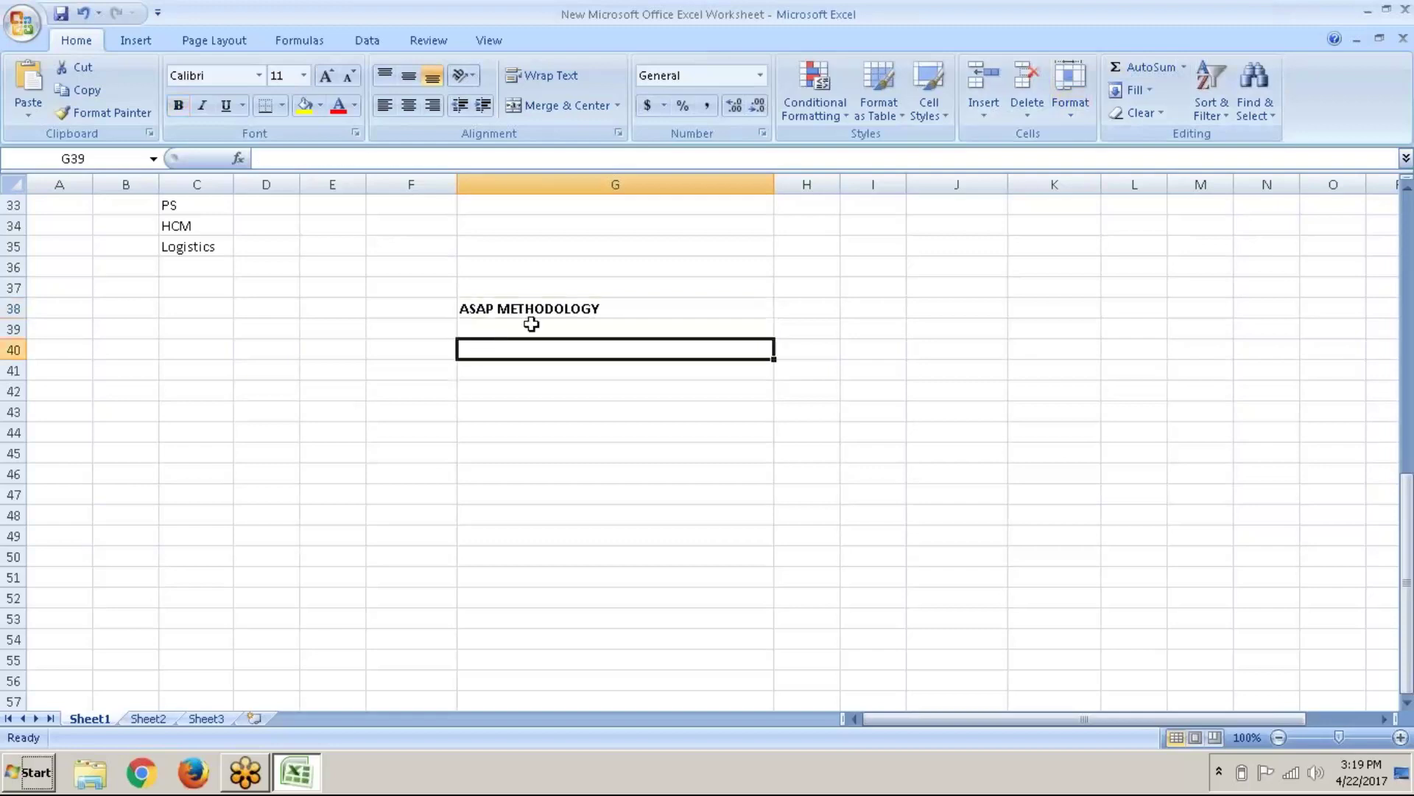
scroll(531, 324, up, 4)
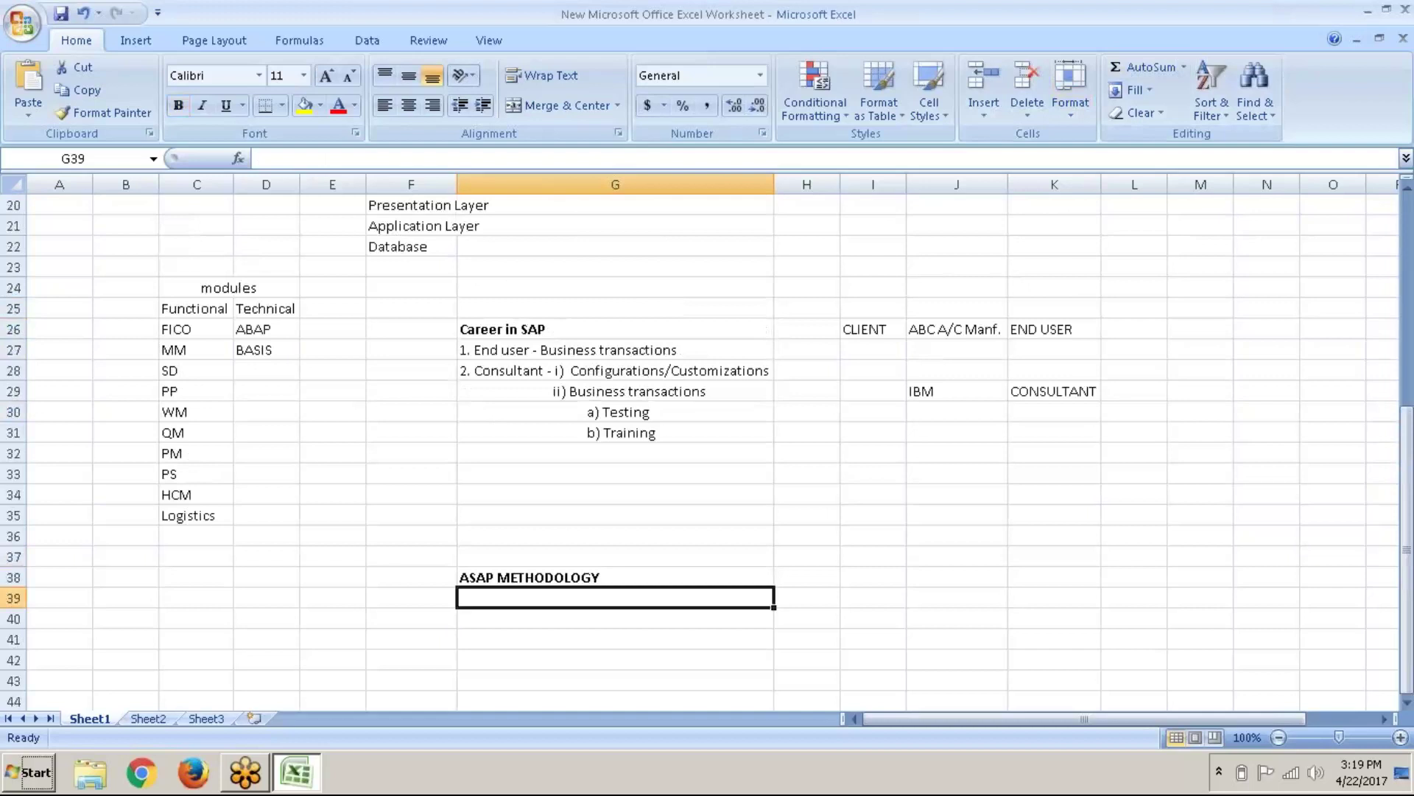
text(Roa)
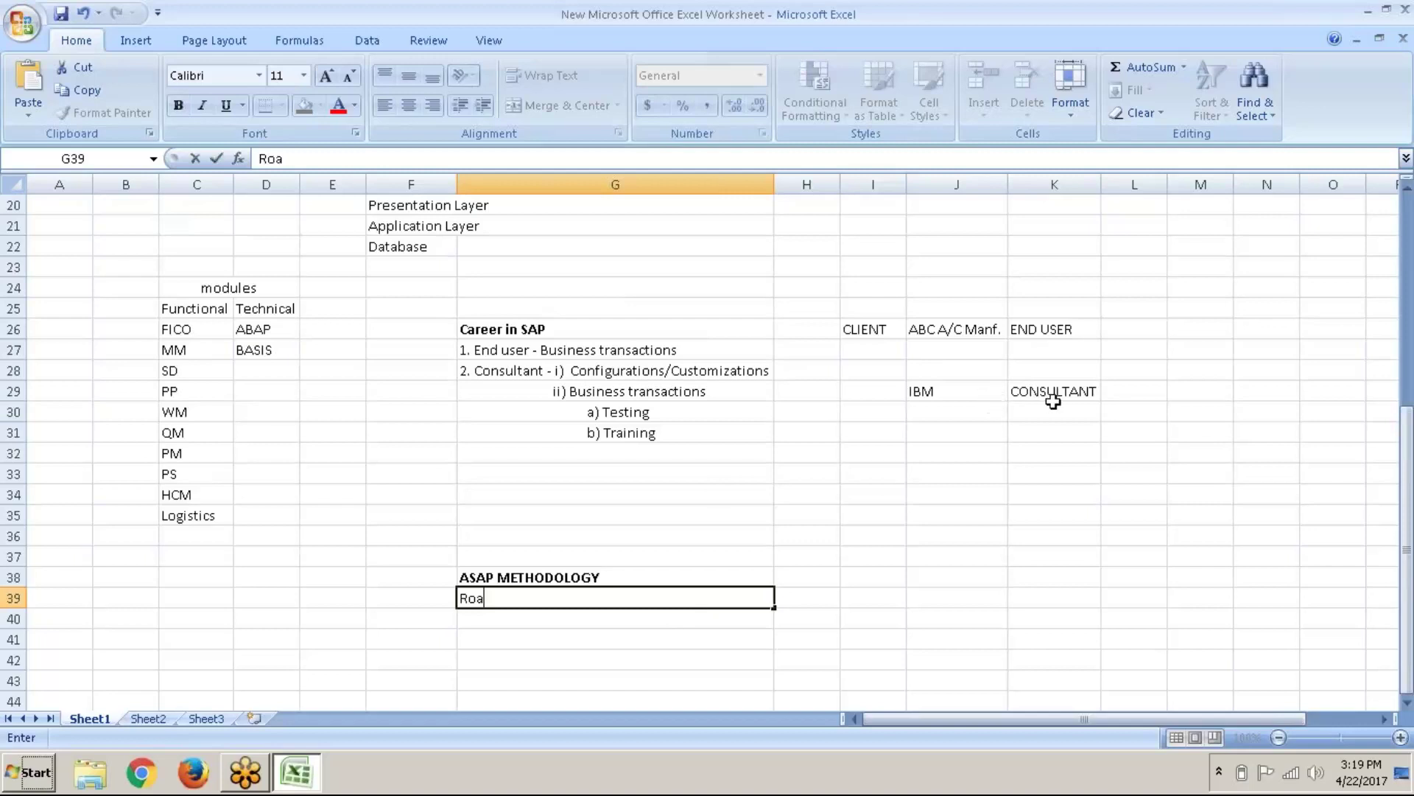
click(990, 349)
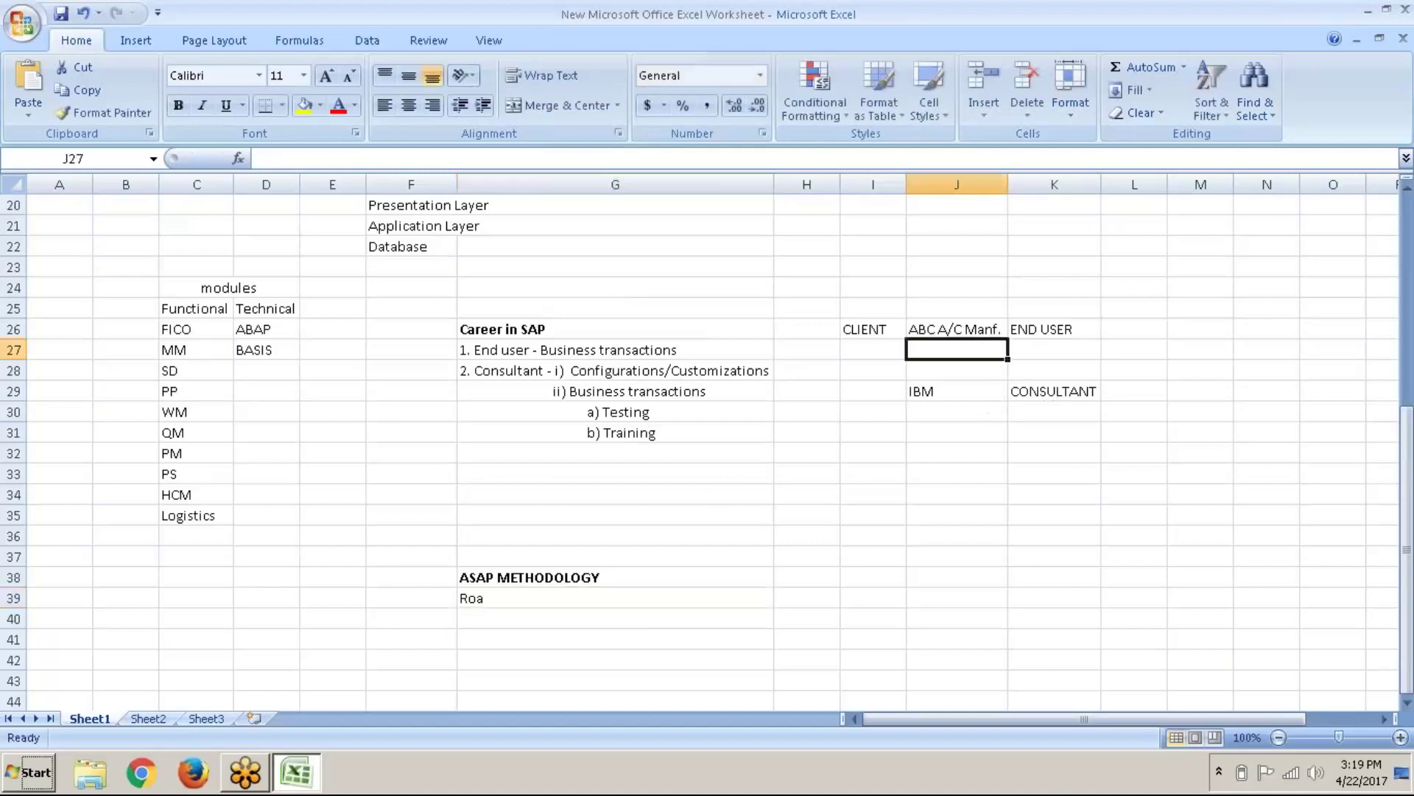
click(579, 598)
double_click(579, 599)
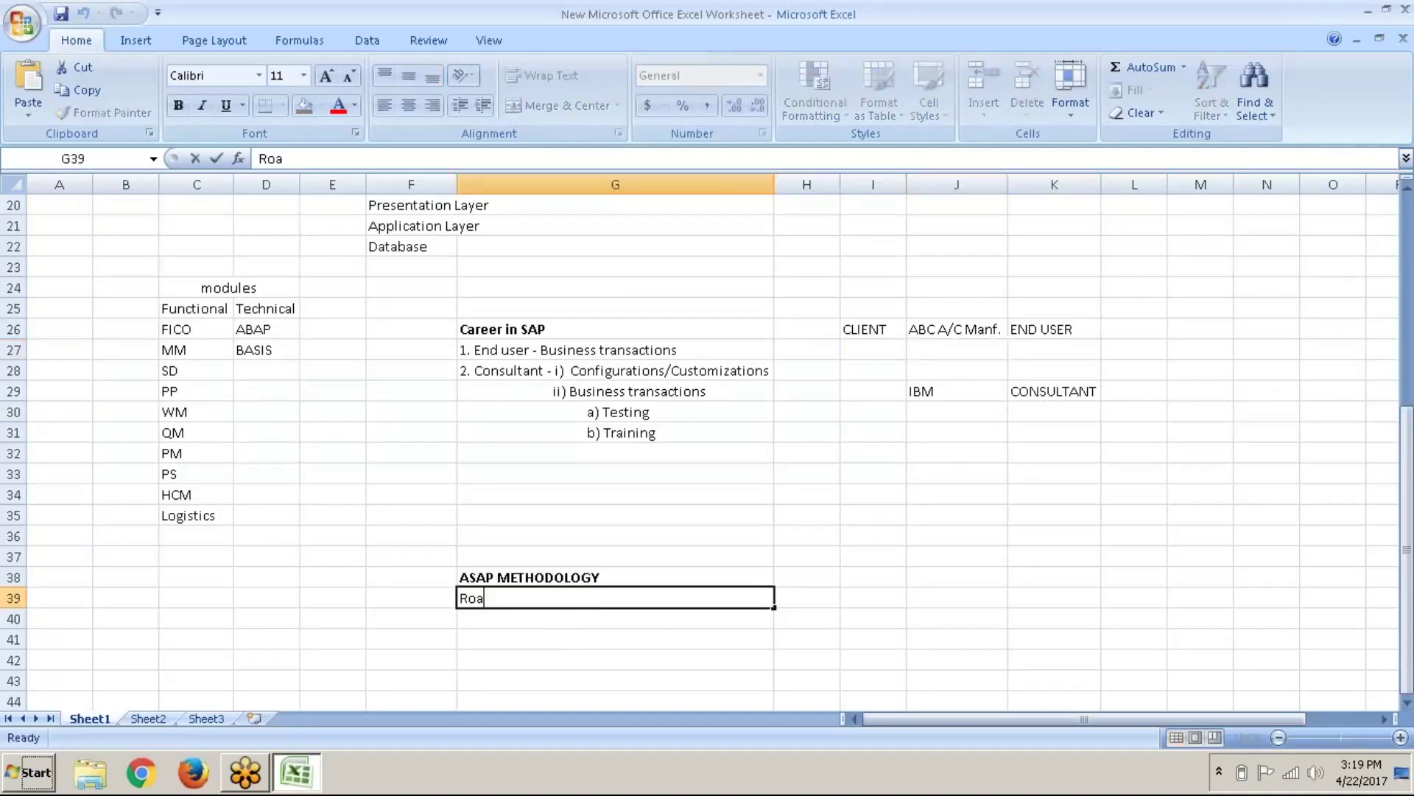
text(dmap presc)
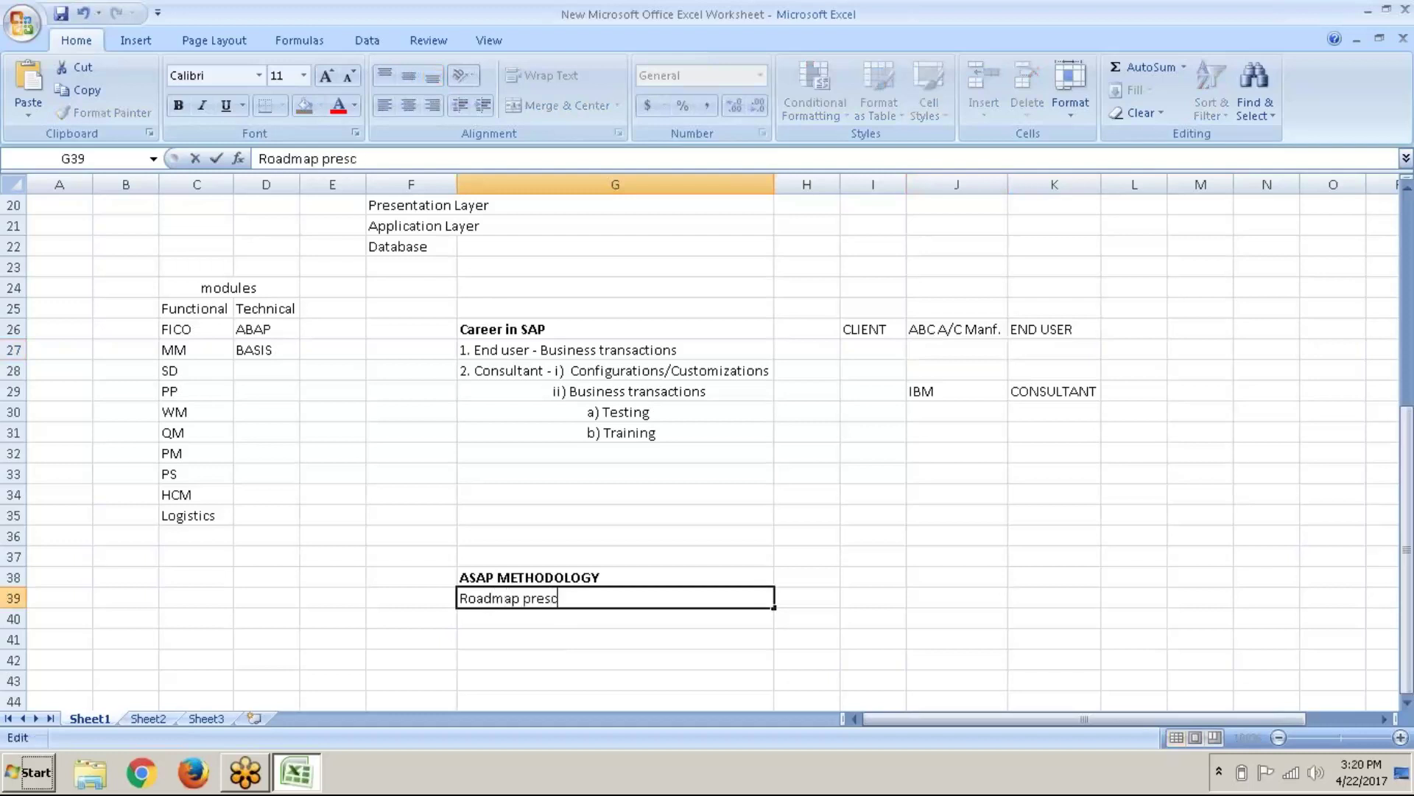
text(ribed by SAP)
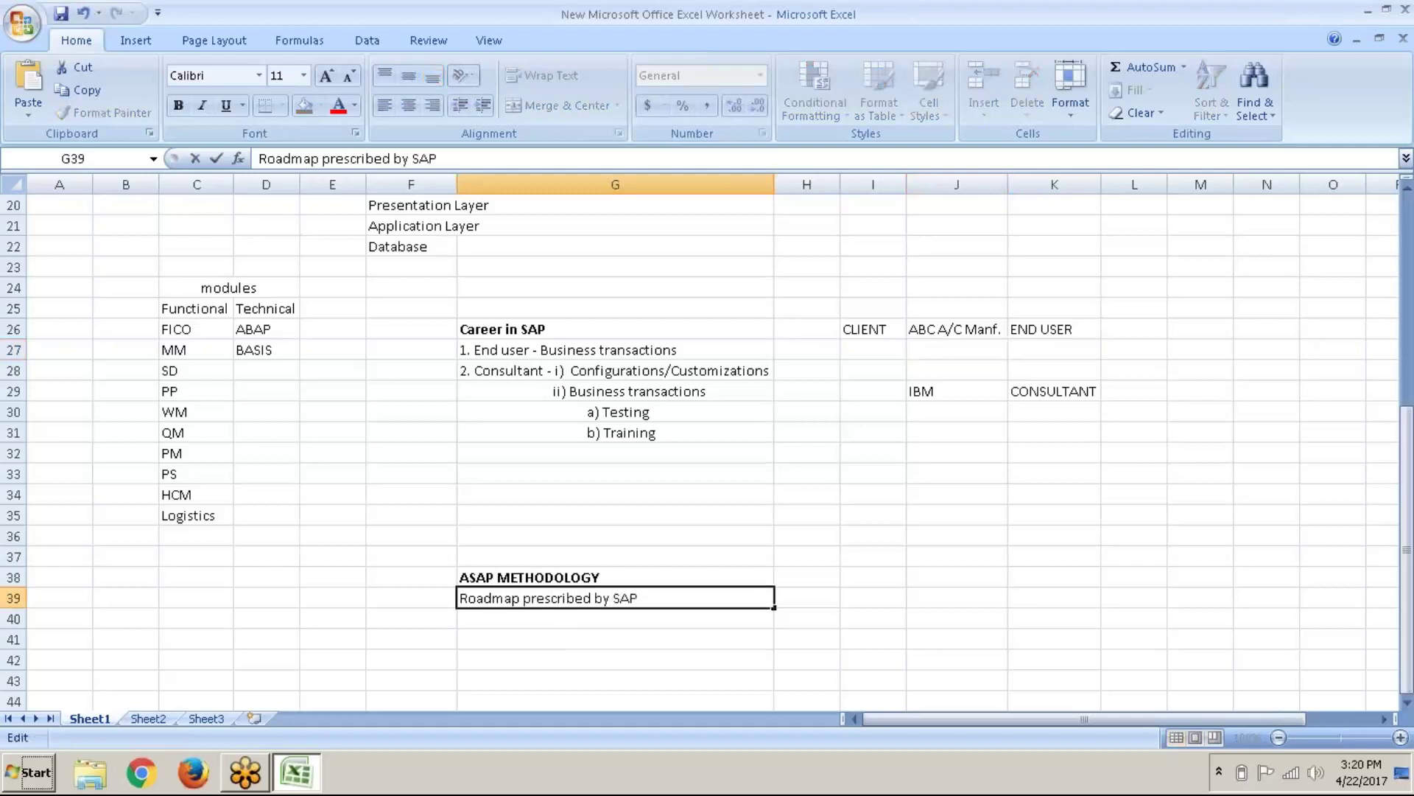
key(Return)
Step: Enter "5- step process" in G40 under the roadmap description
text(5)
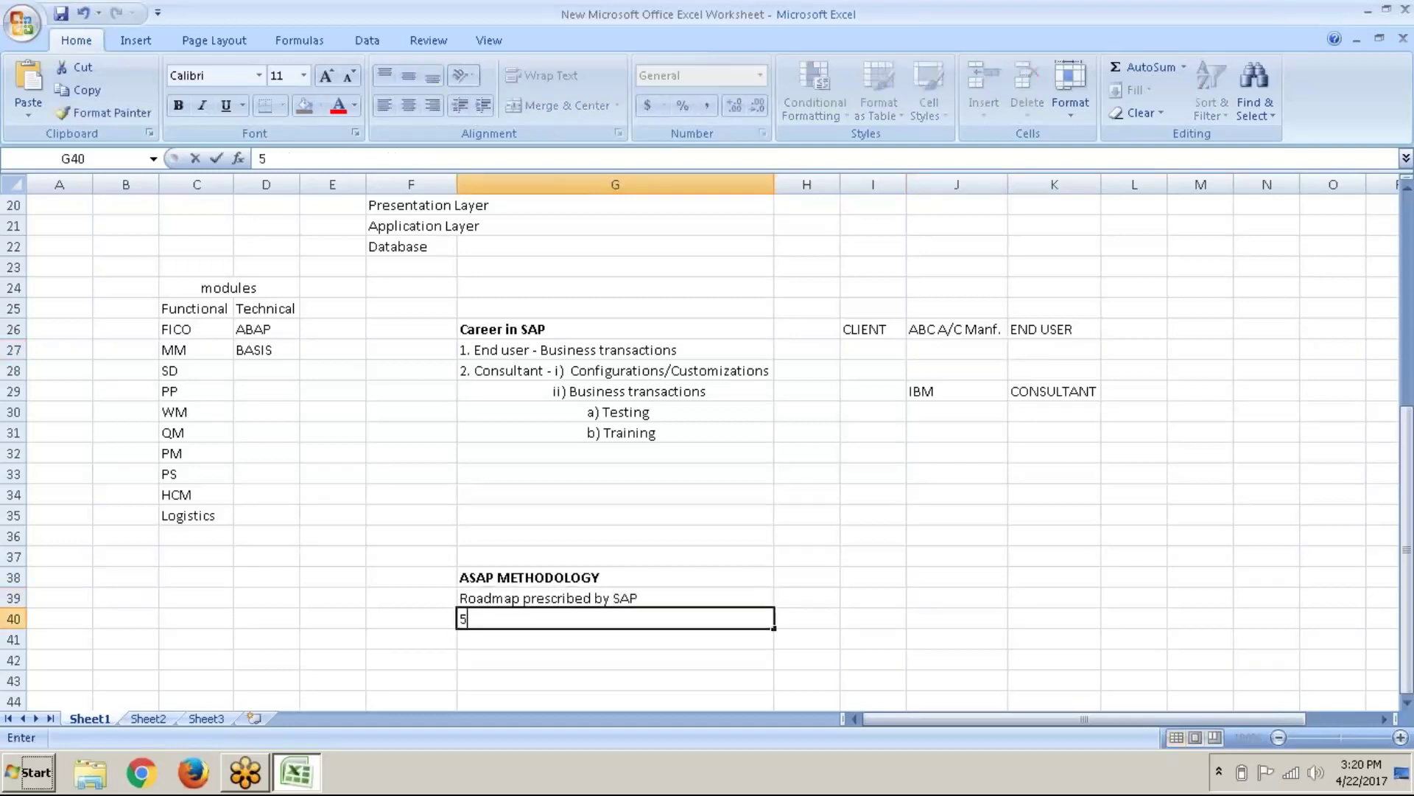
text(- step process)
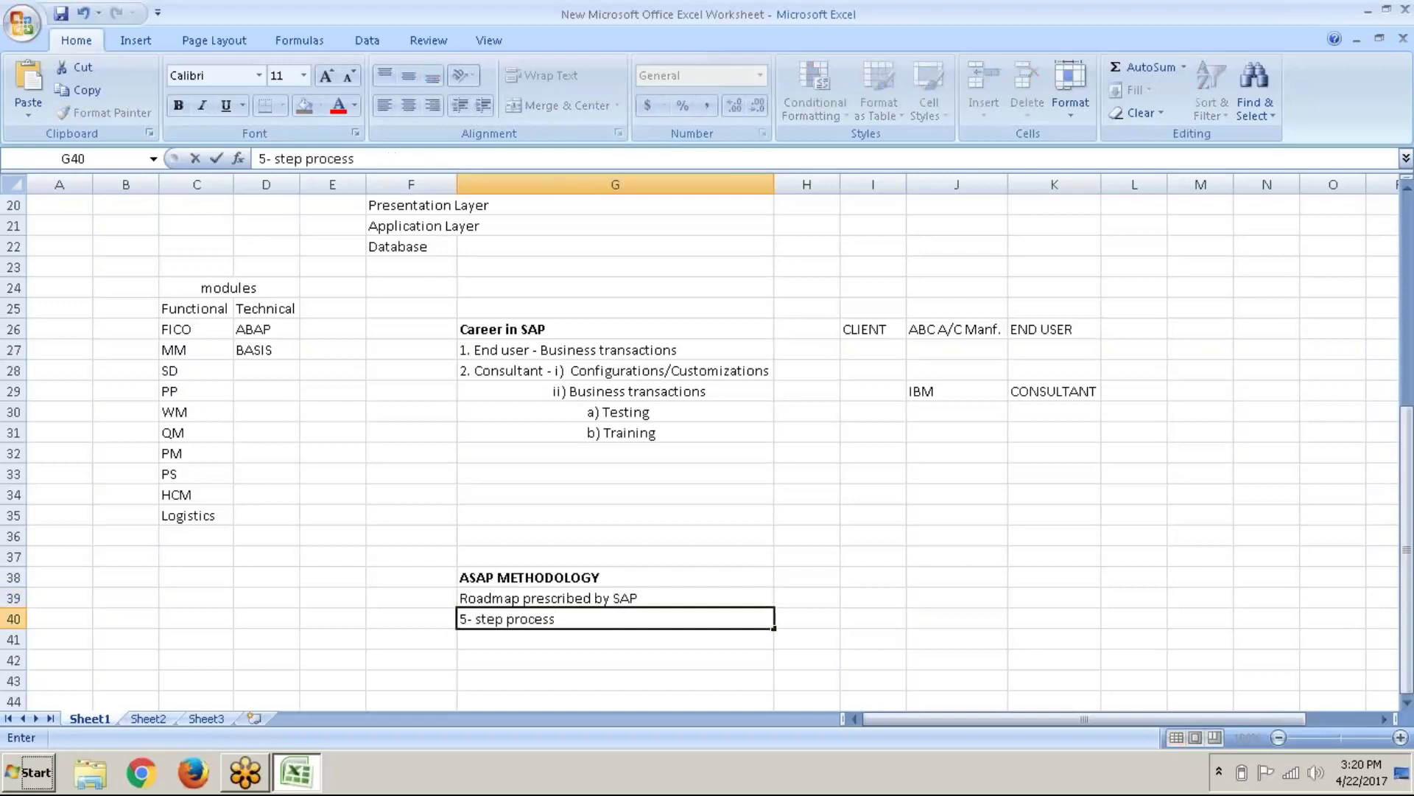
key(Return)
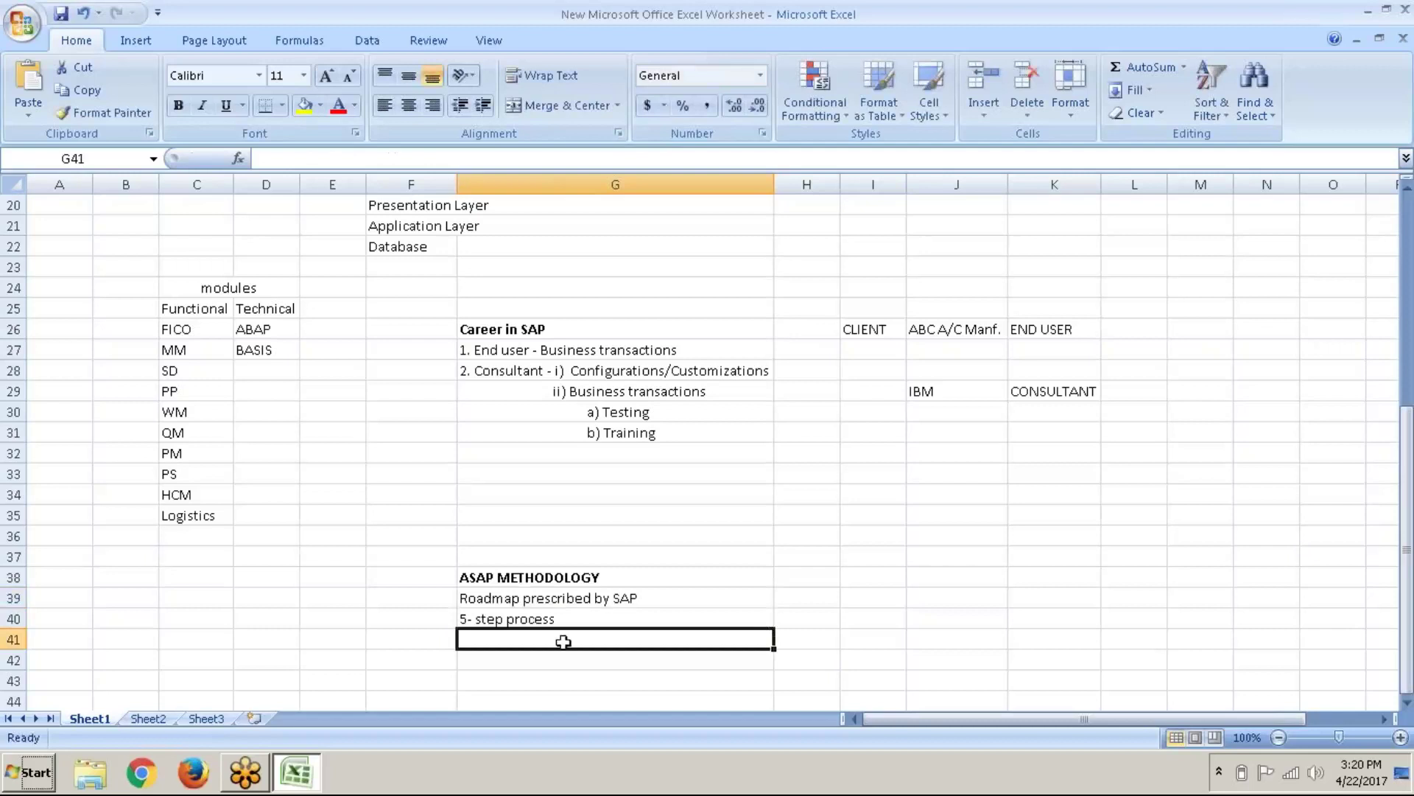
Step: Extend the roadmap description in G39 to read "Roadmap prescribed by SAP for successful implementation"
scroll(563, 641, down, 3)
scroll(564, 641, up, 1)
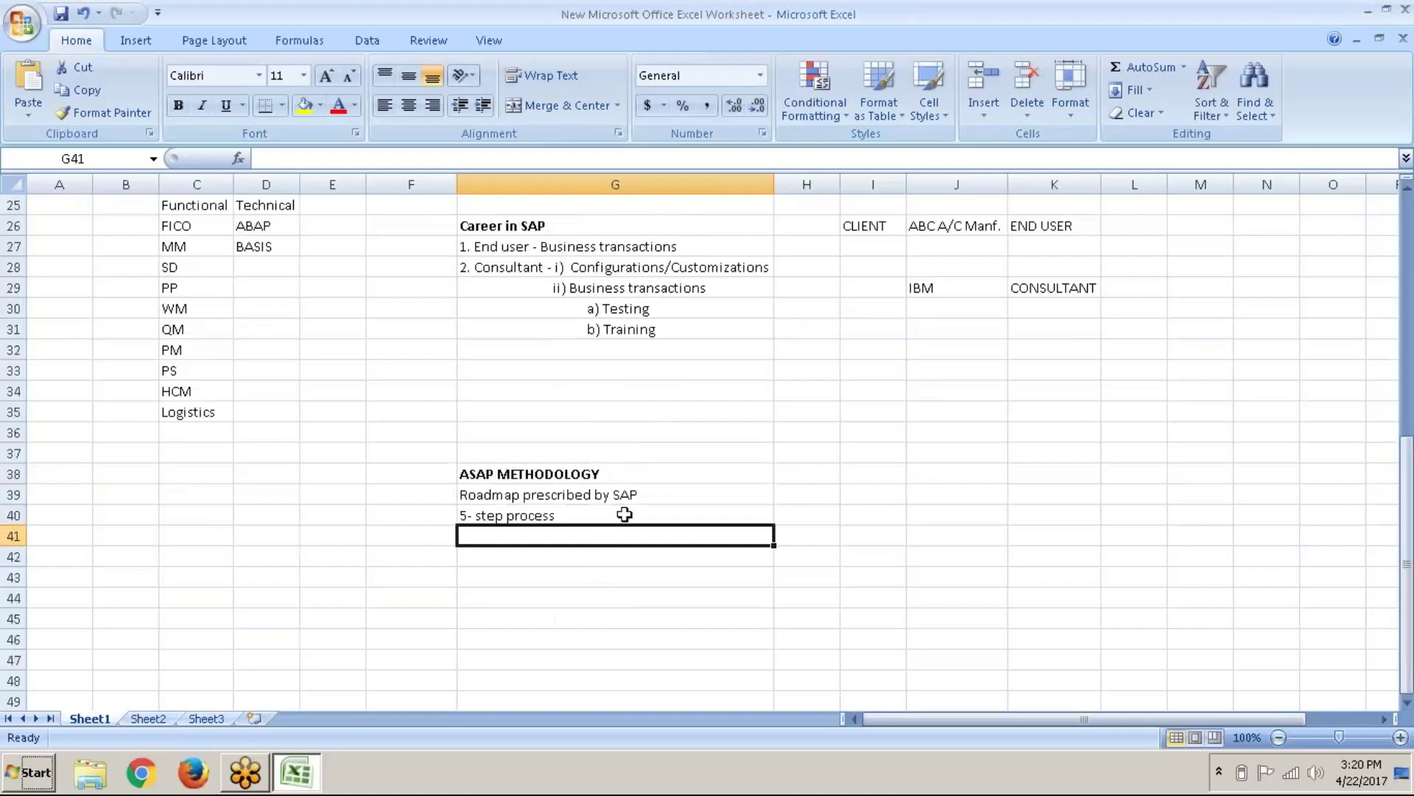
double_click(668, 495)
text(for)
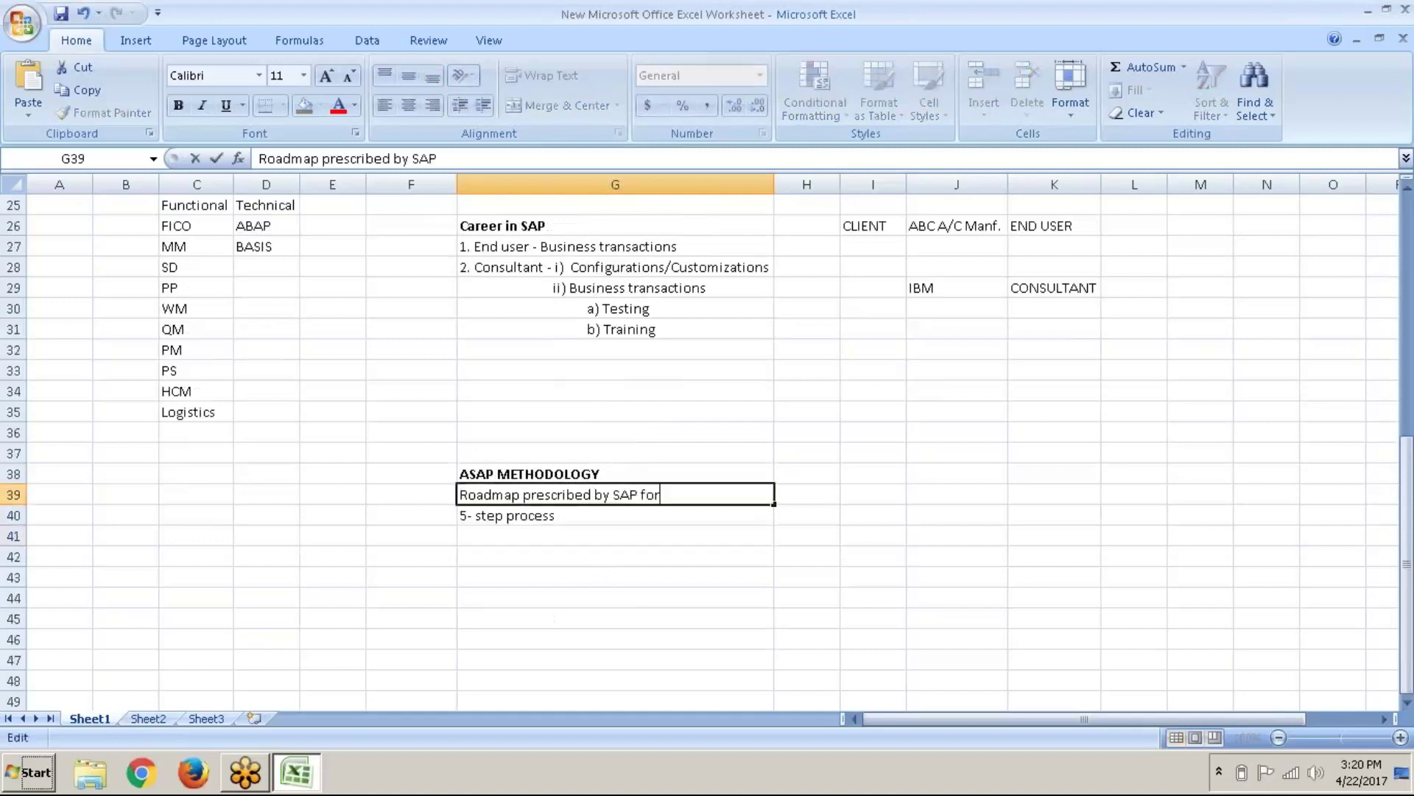
text( successful )
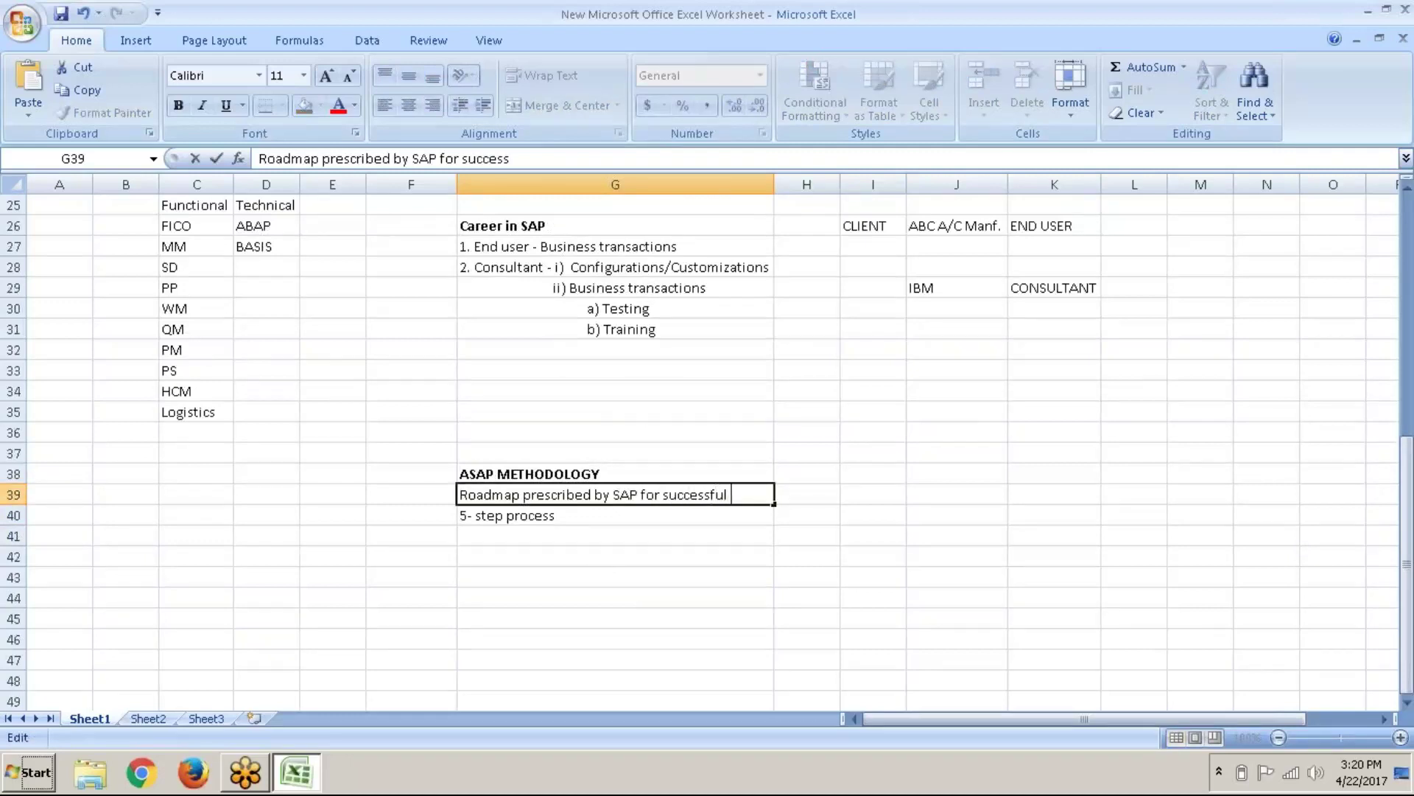
text(implementation)
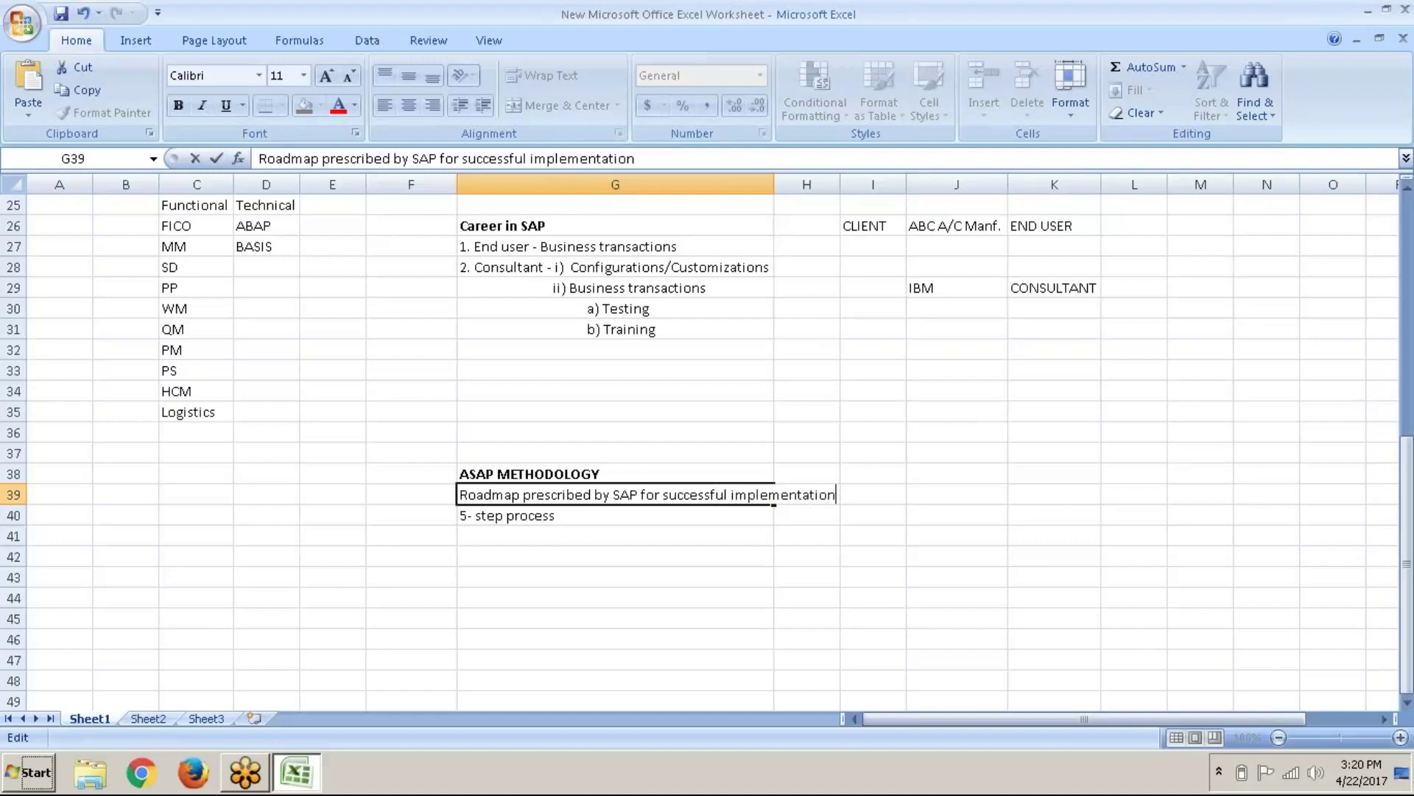
key(Return)
key(ctrl+Return)
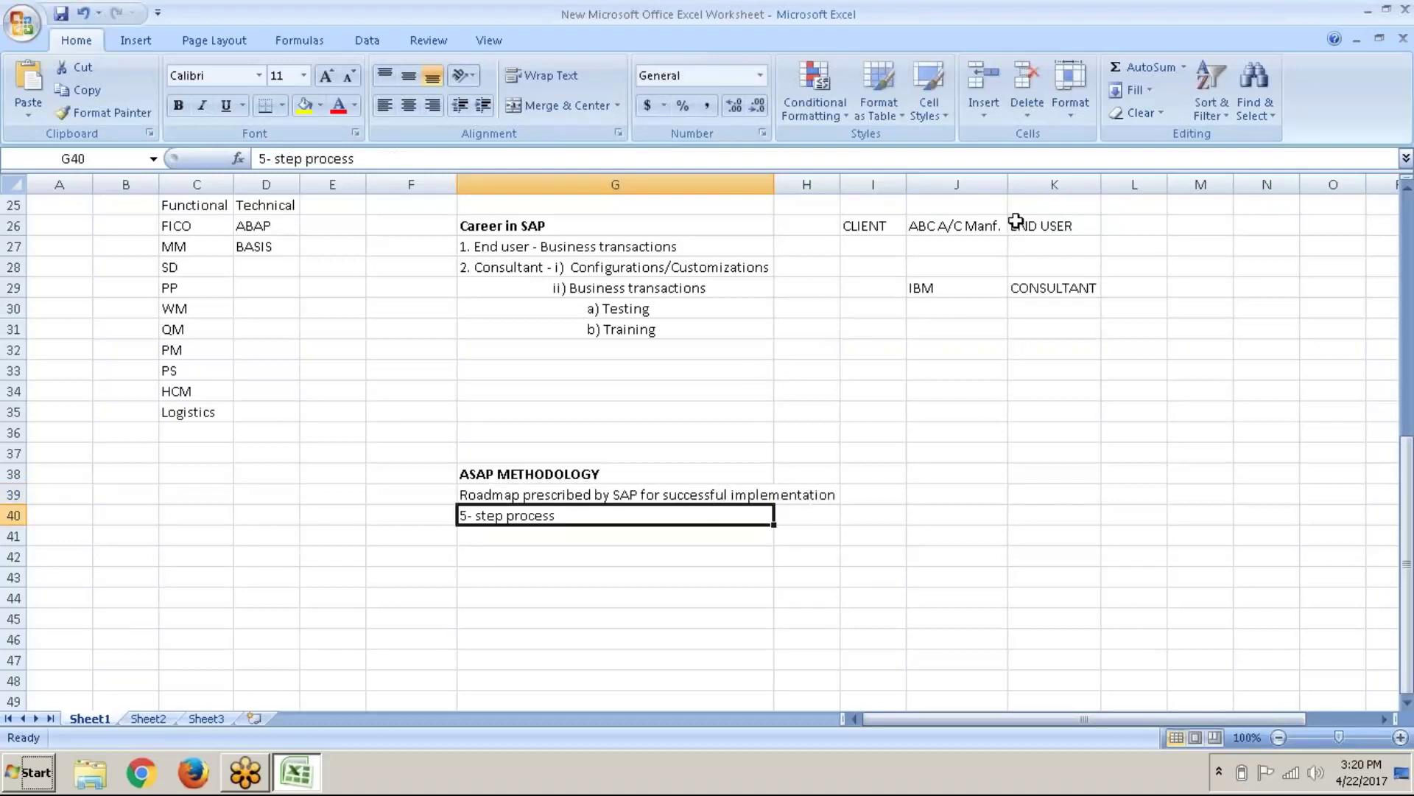
Step: Enter "Accelerated SAP" in G37, directly above the ASAP METHODOLOGY heading
scroll(719, 462, down, 3)
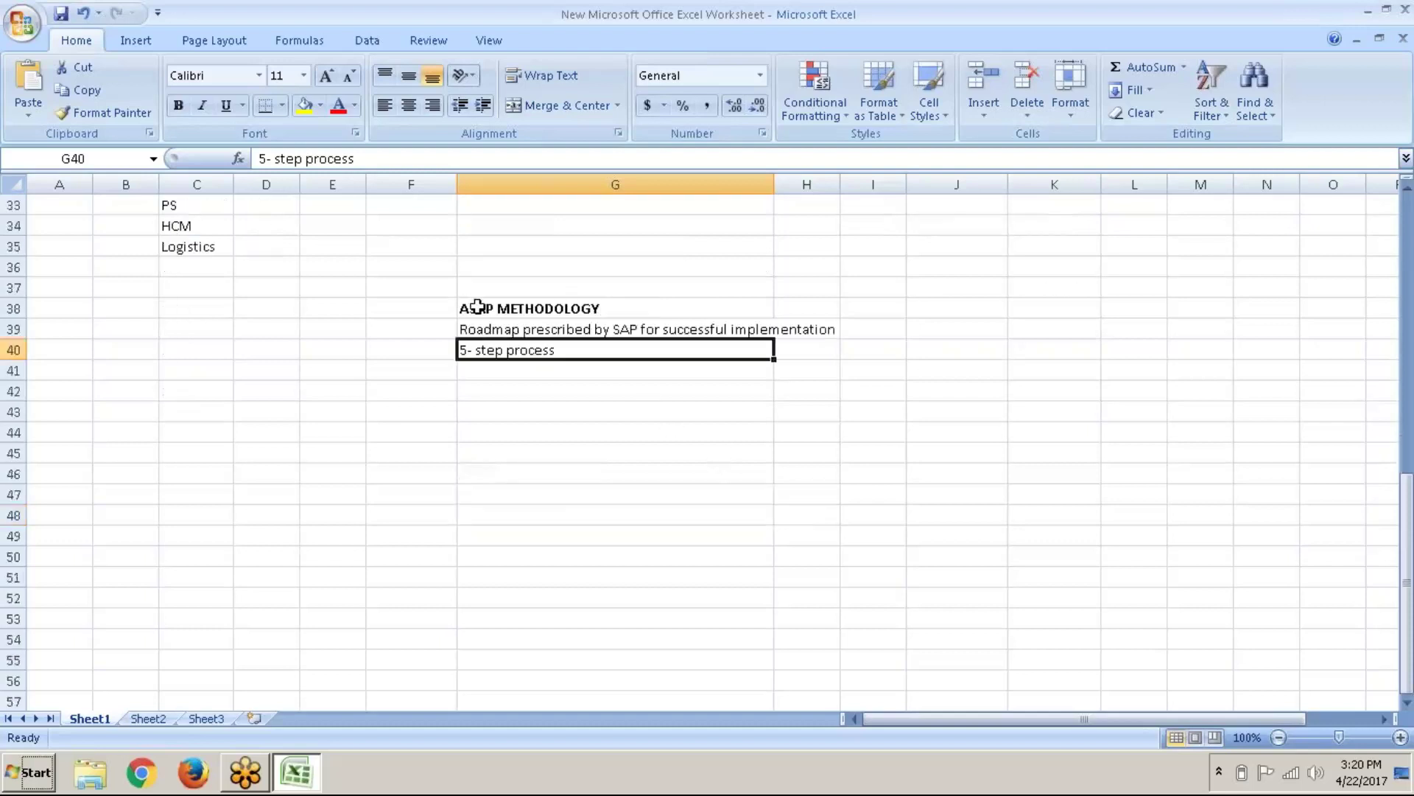
click(493, 289)
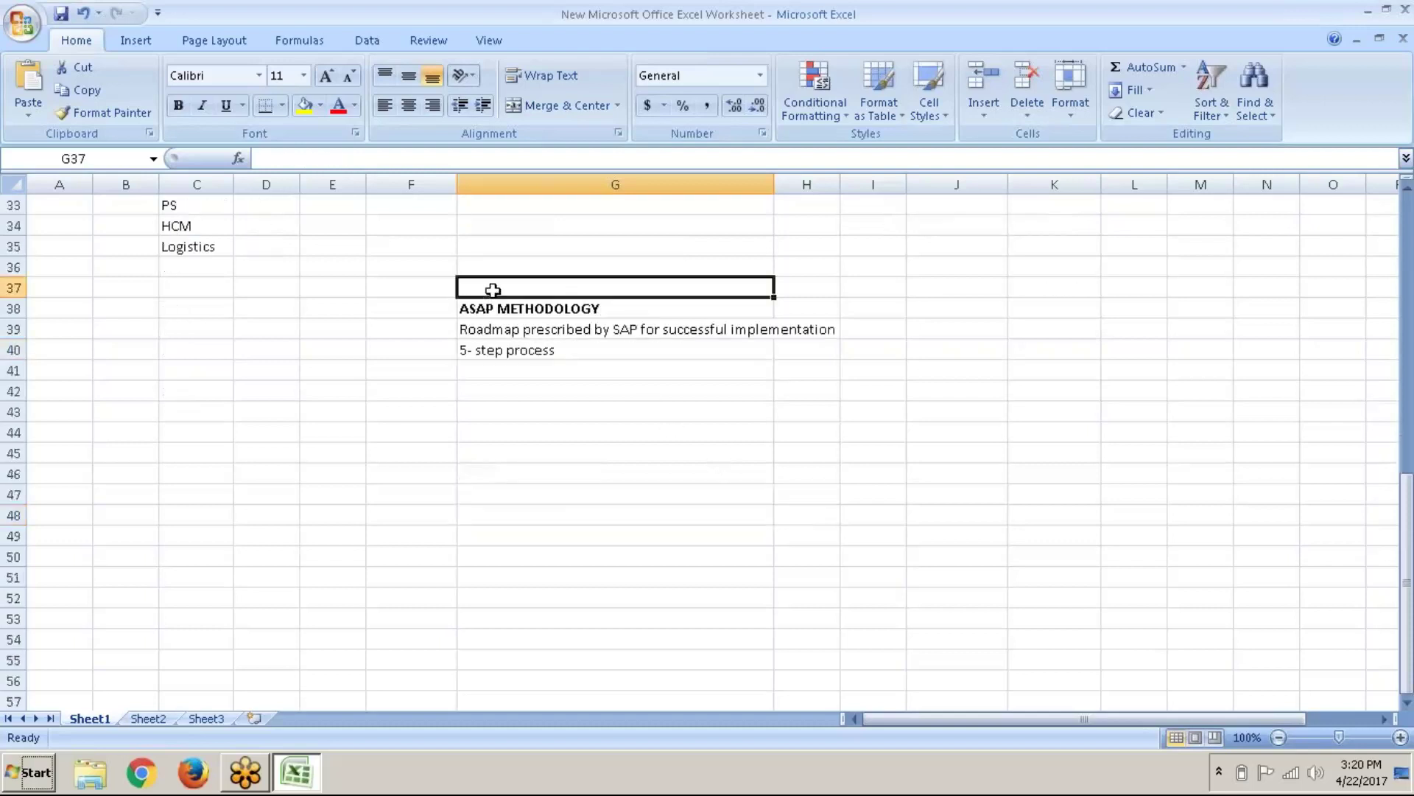
text(Acceler)
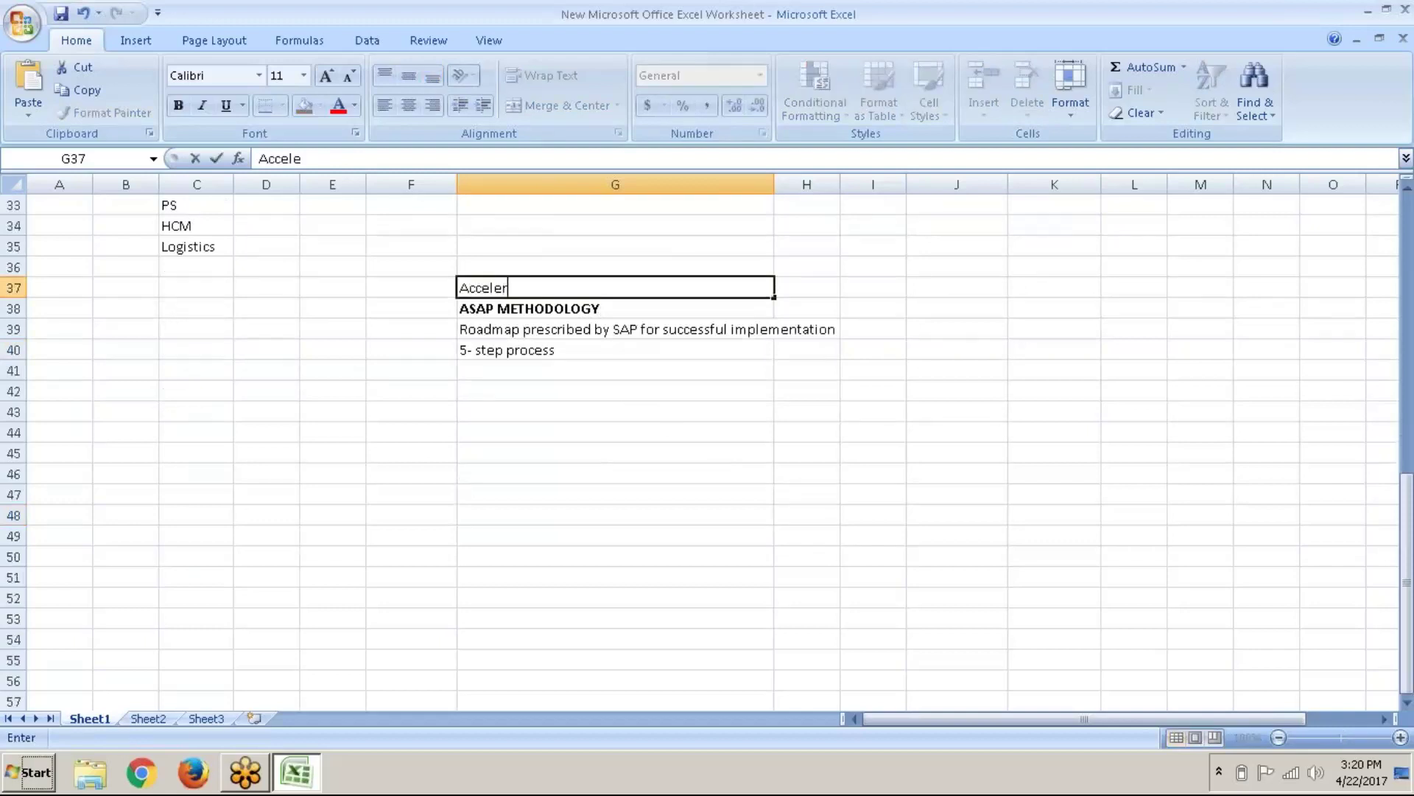
text(ated SAP)
key(Return)
Step: Enter "1. Project Preparation" in G42, leaving an empty row below the "5- step process" line
key(Down)
key(Down)
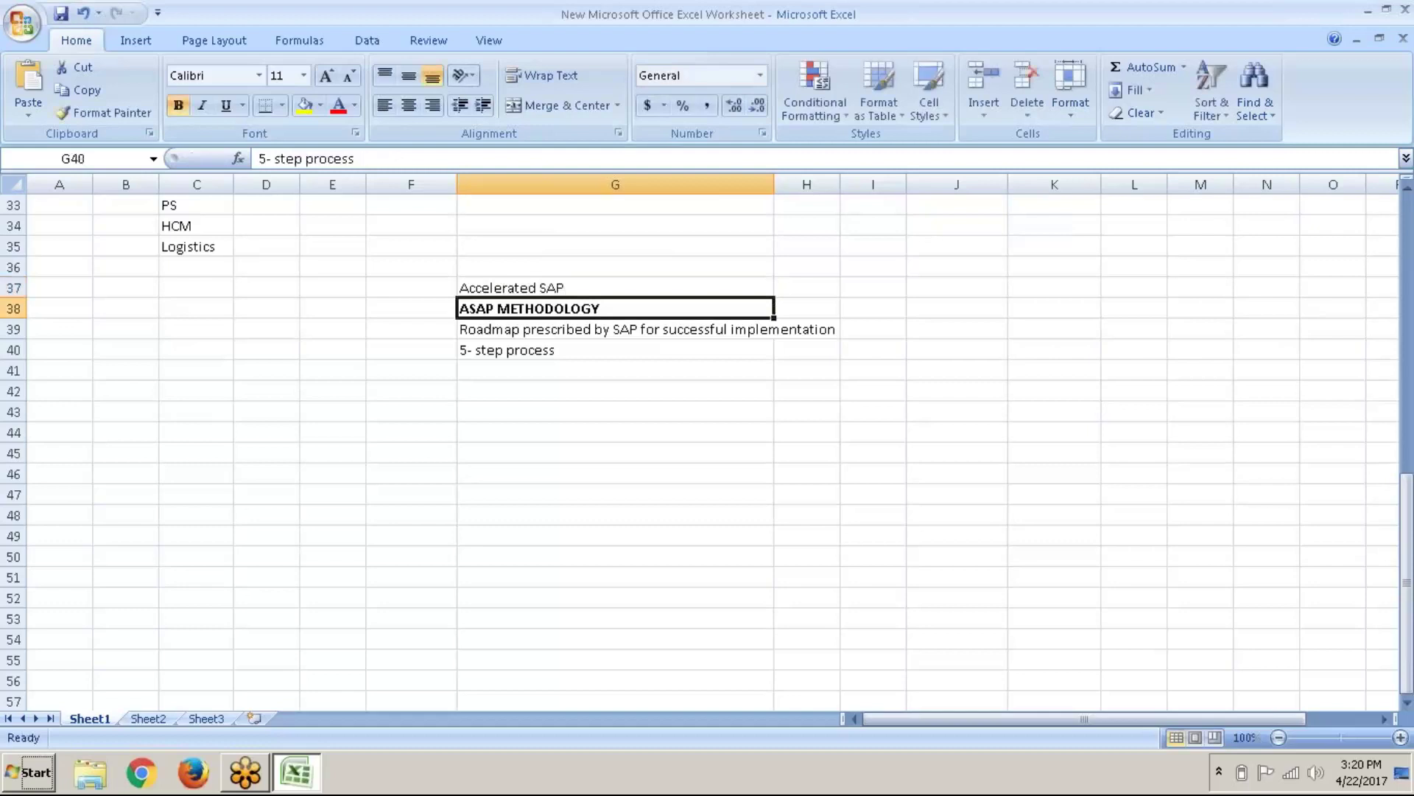
key(Down)
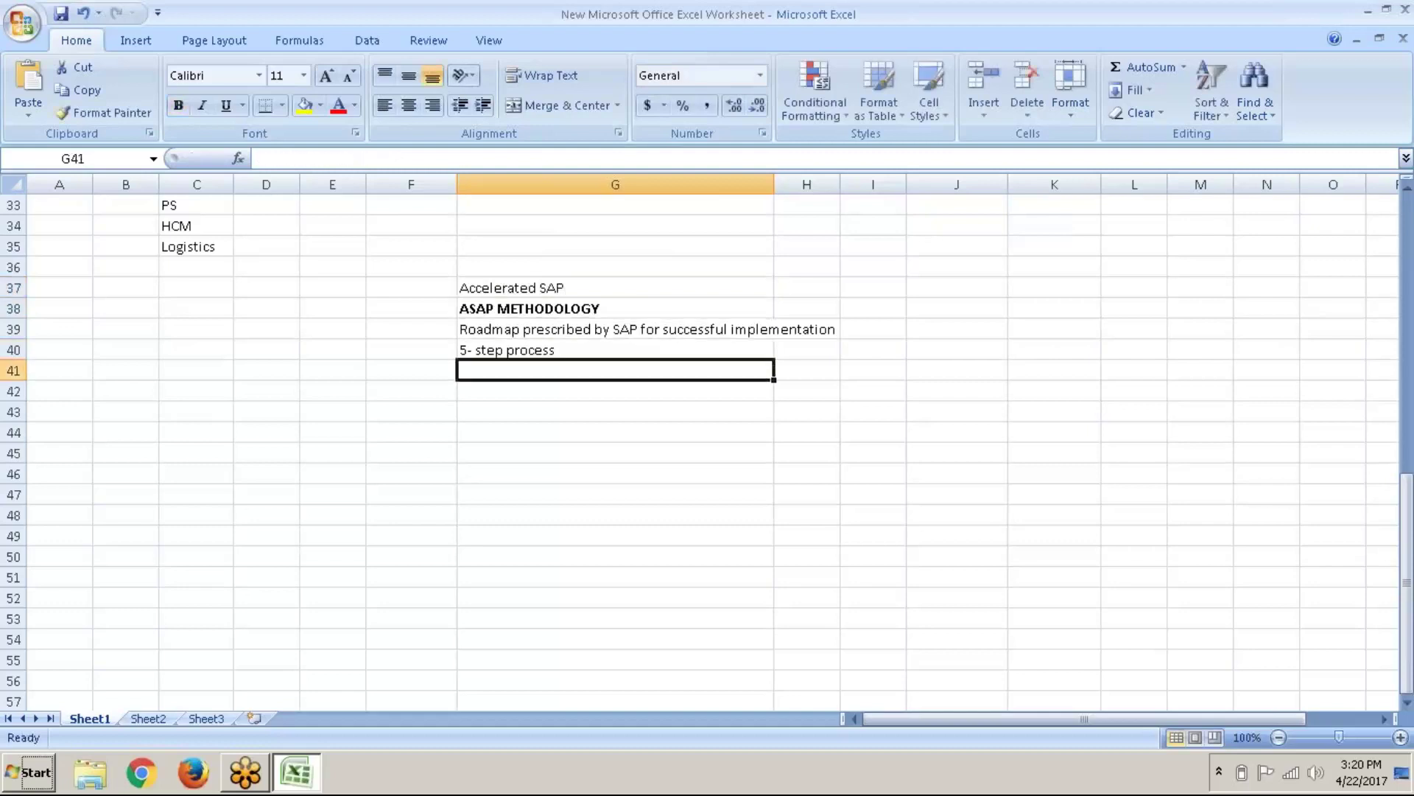
key(Down)
text(1.)
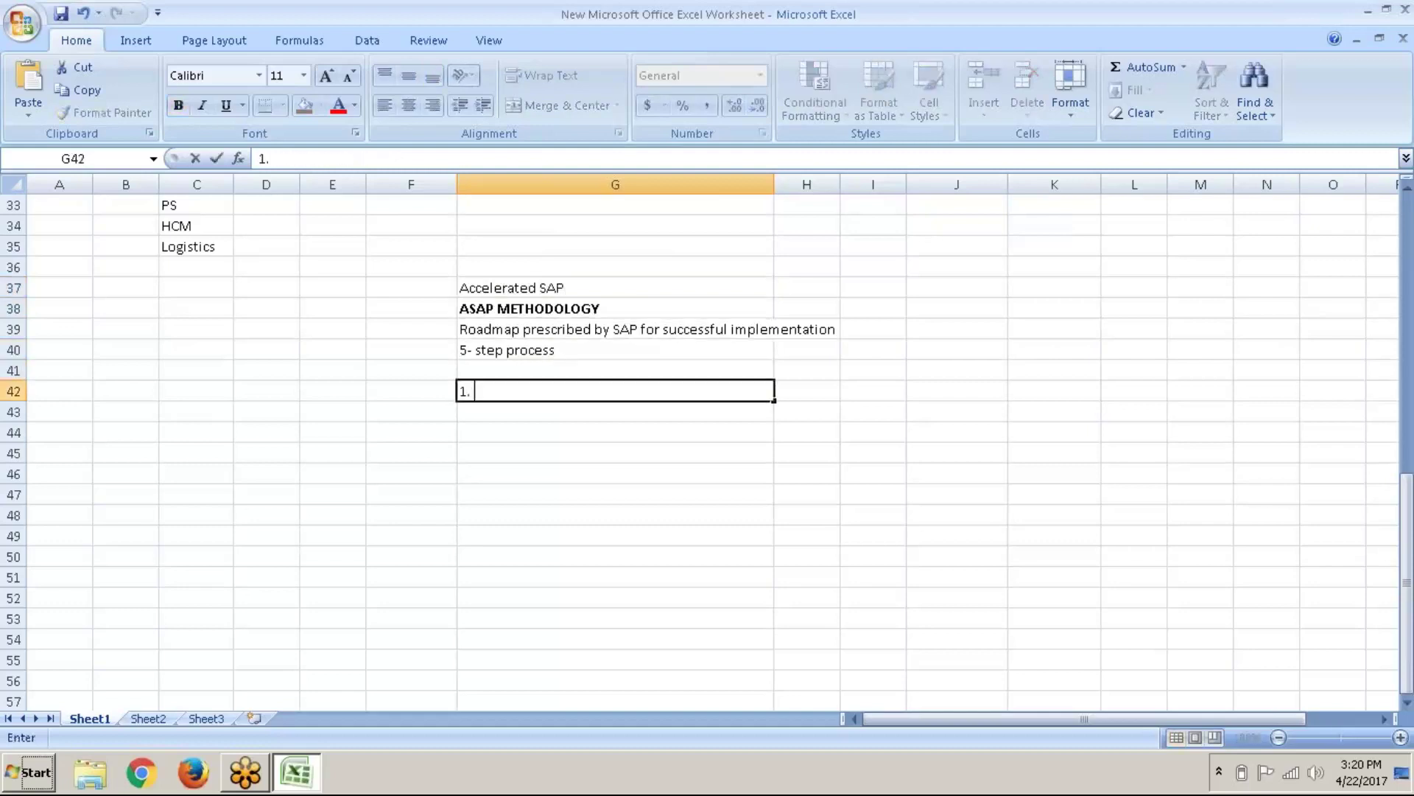
text( Project Preparat)
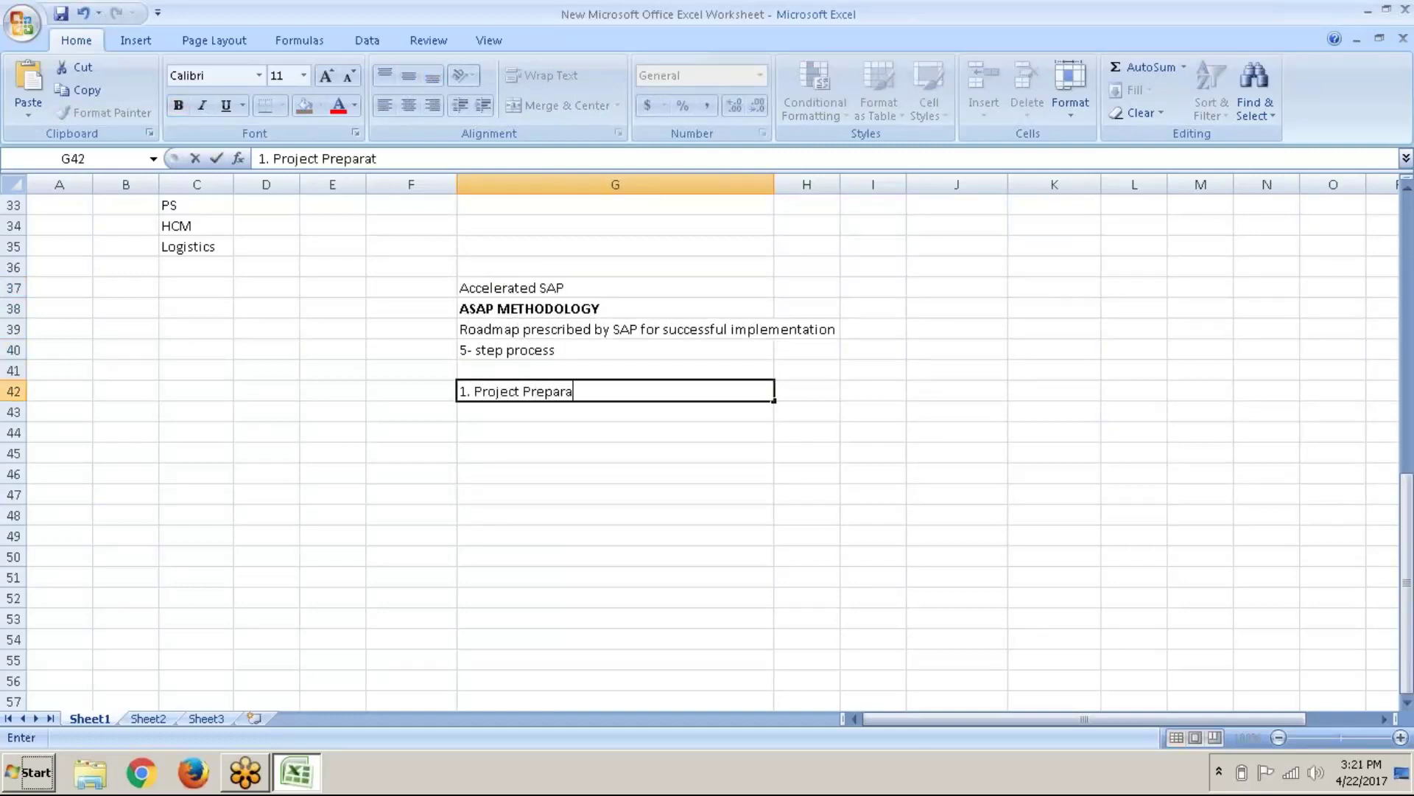
text(ion)
key(Return)
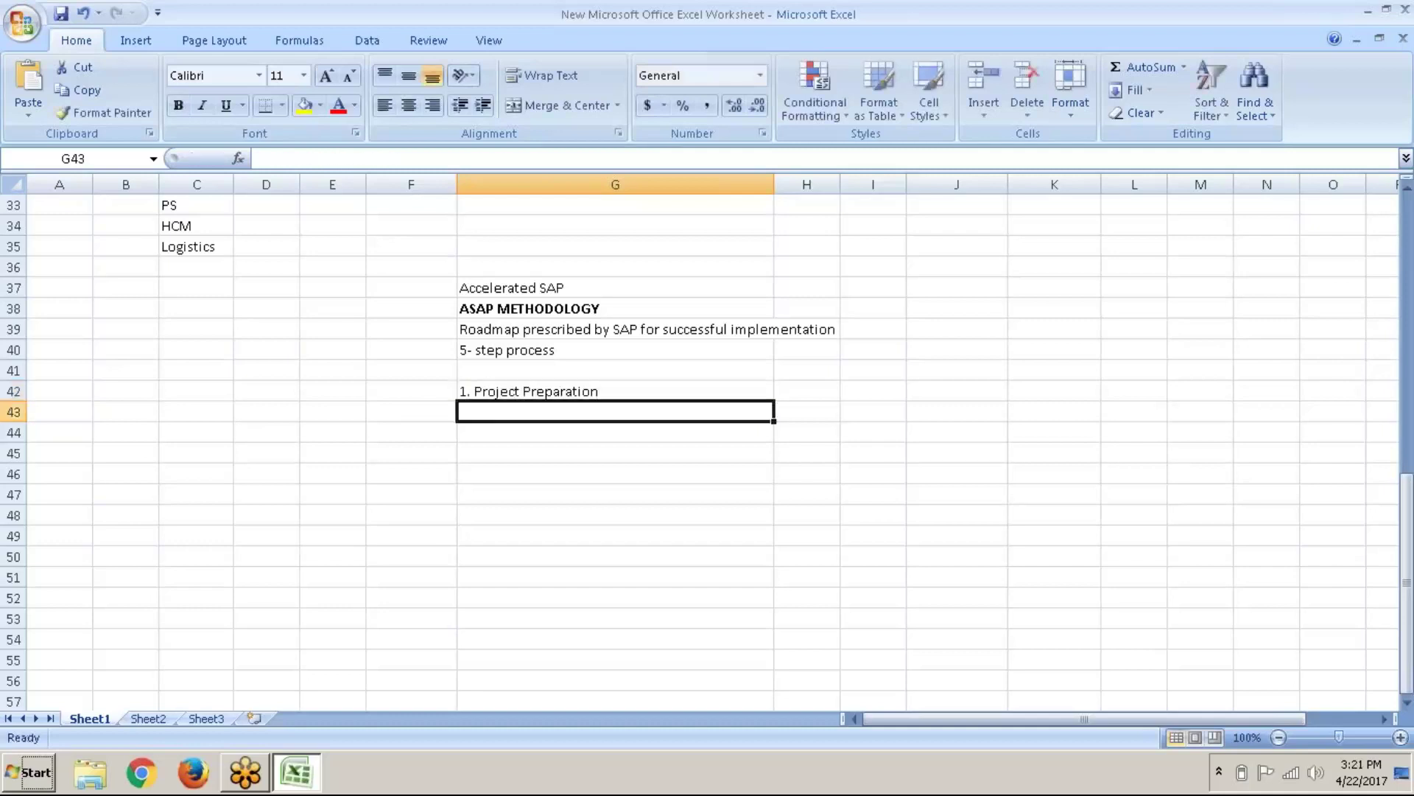
Step: Enter "2. Business Blueprint - a) AS IS" in G43 and "b) to BE" in G44, indented with spaces to line up under "a)"
text(2.)
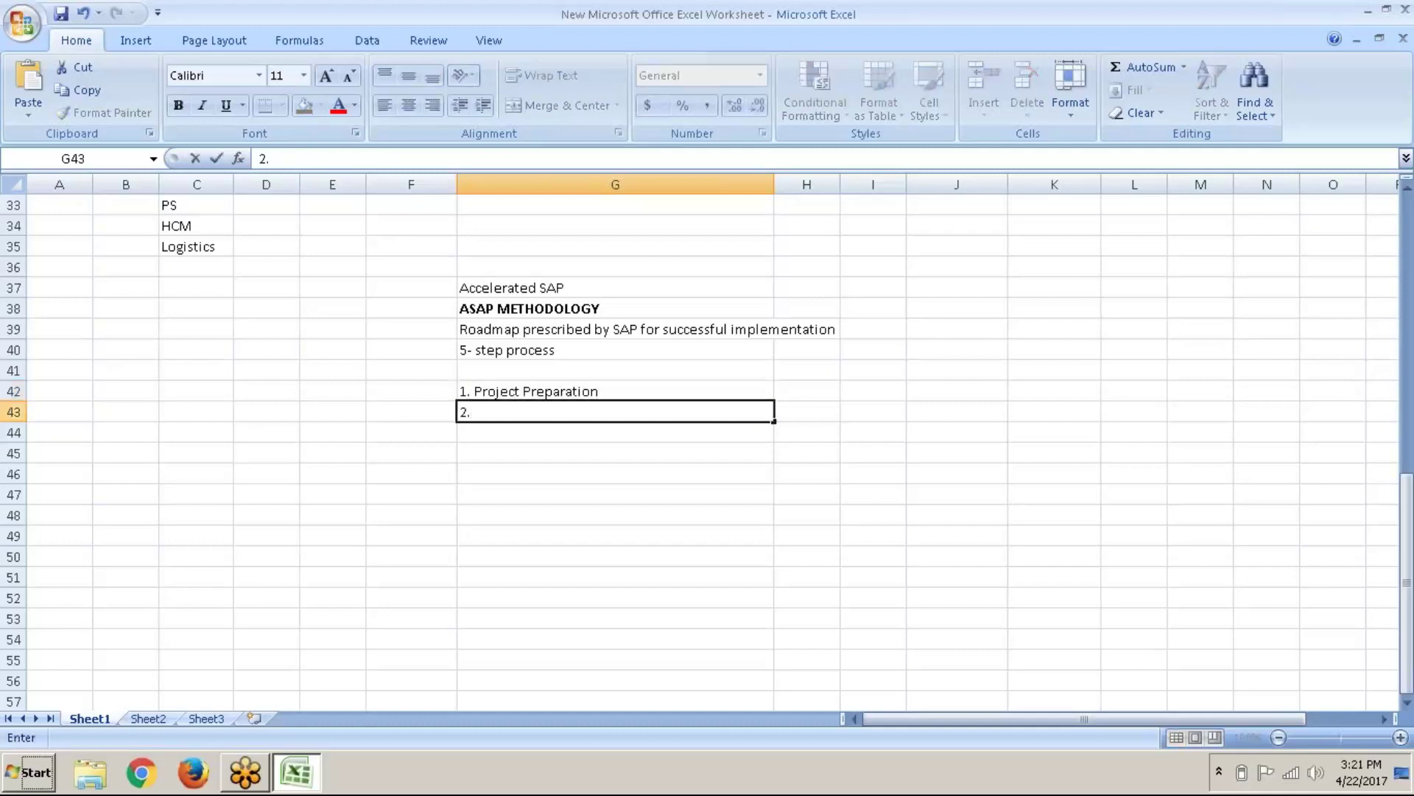
text( Business Bl)
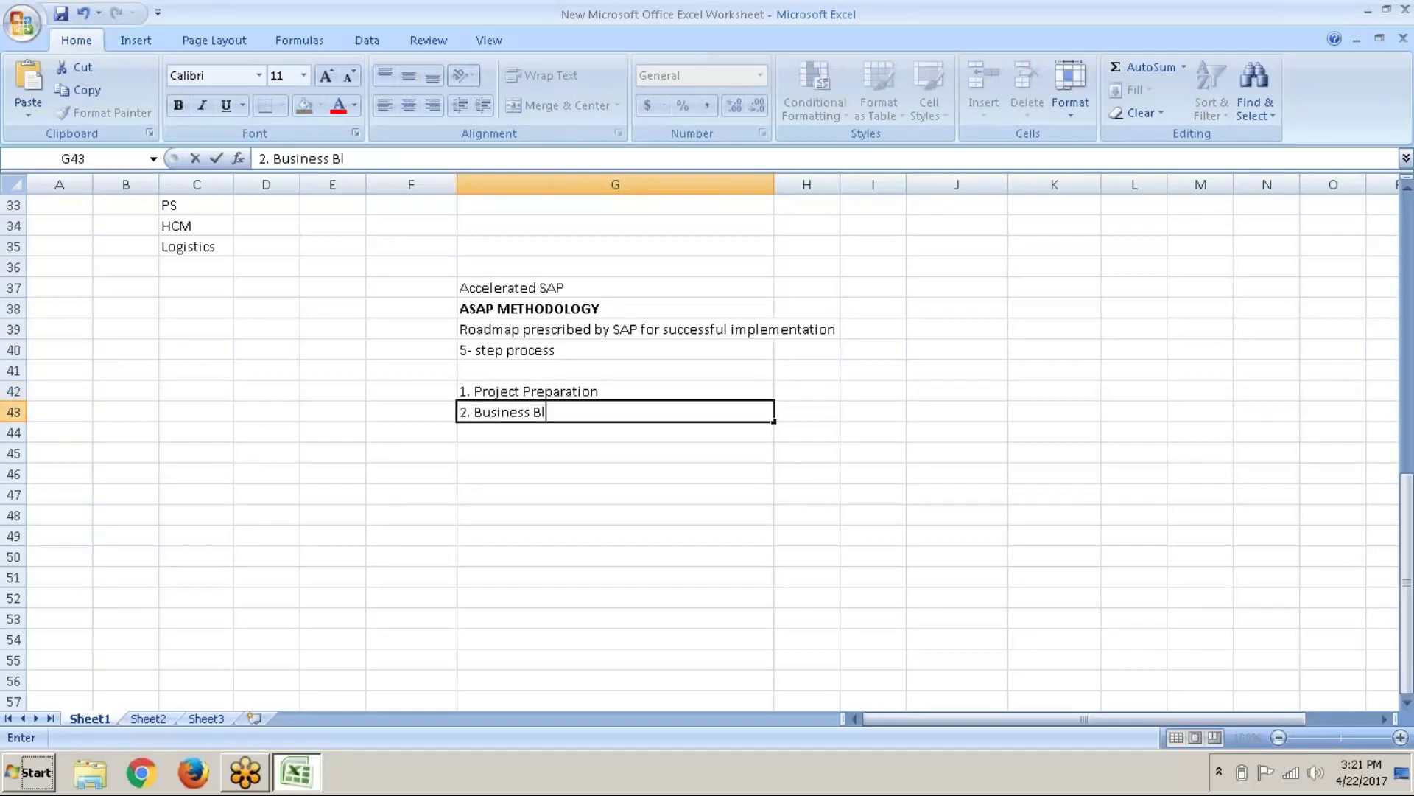
text(ueprint)
text( - )
text(a)
text(A)
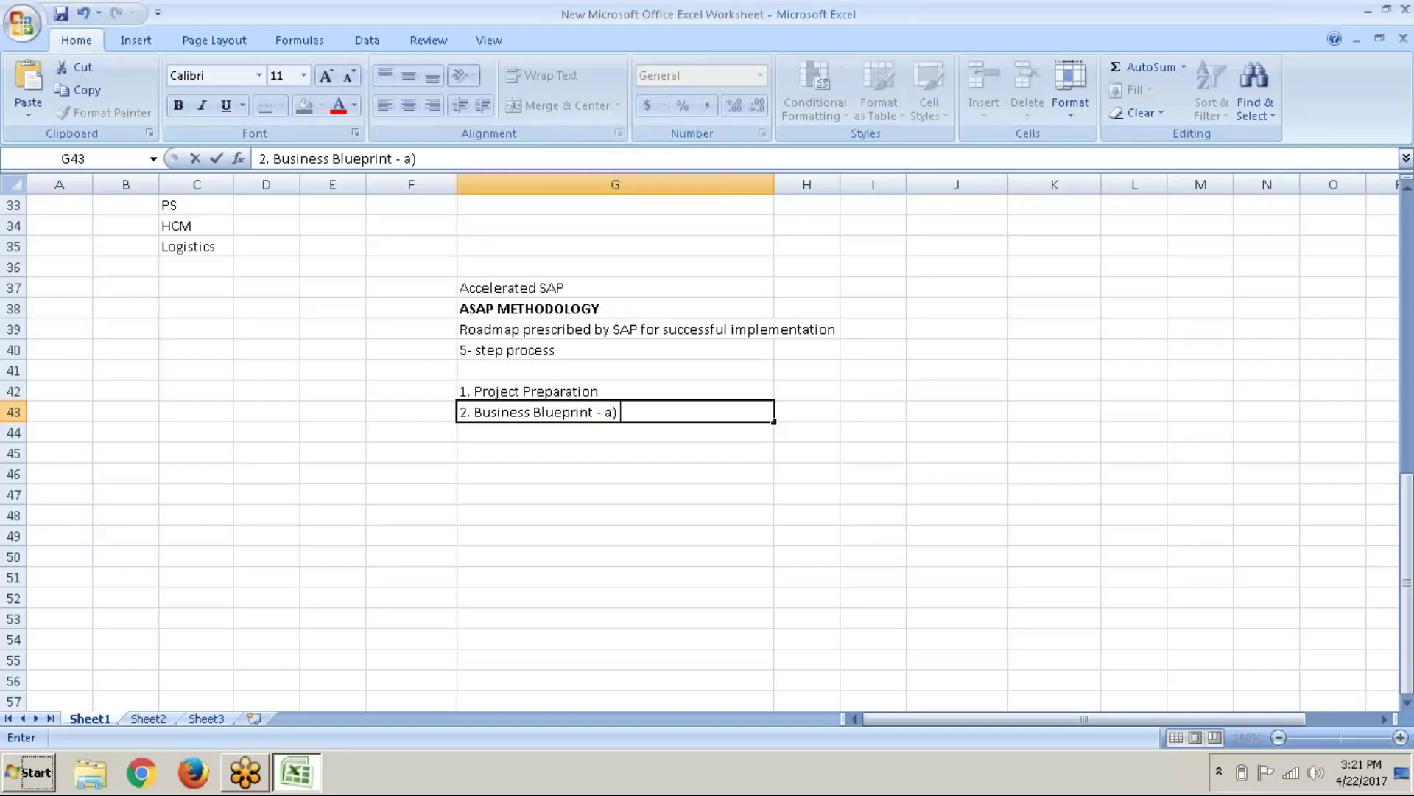
text(S IS)
key(Return)
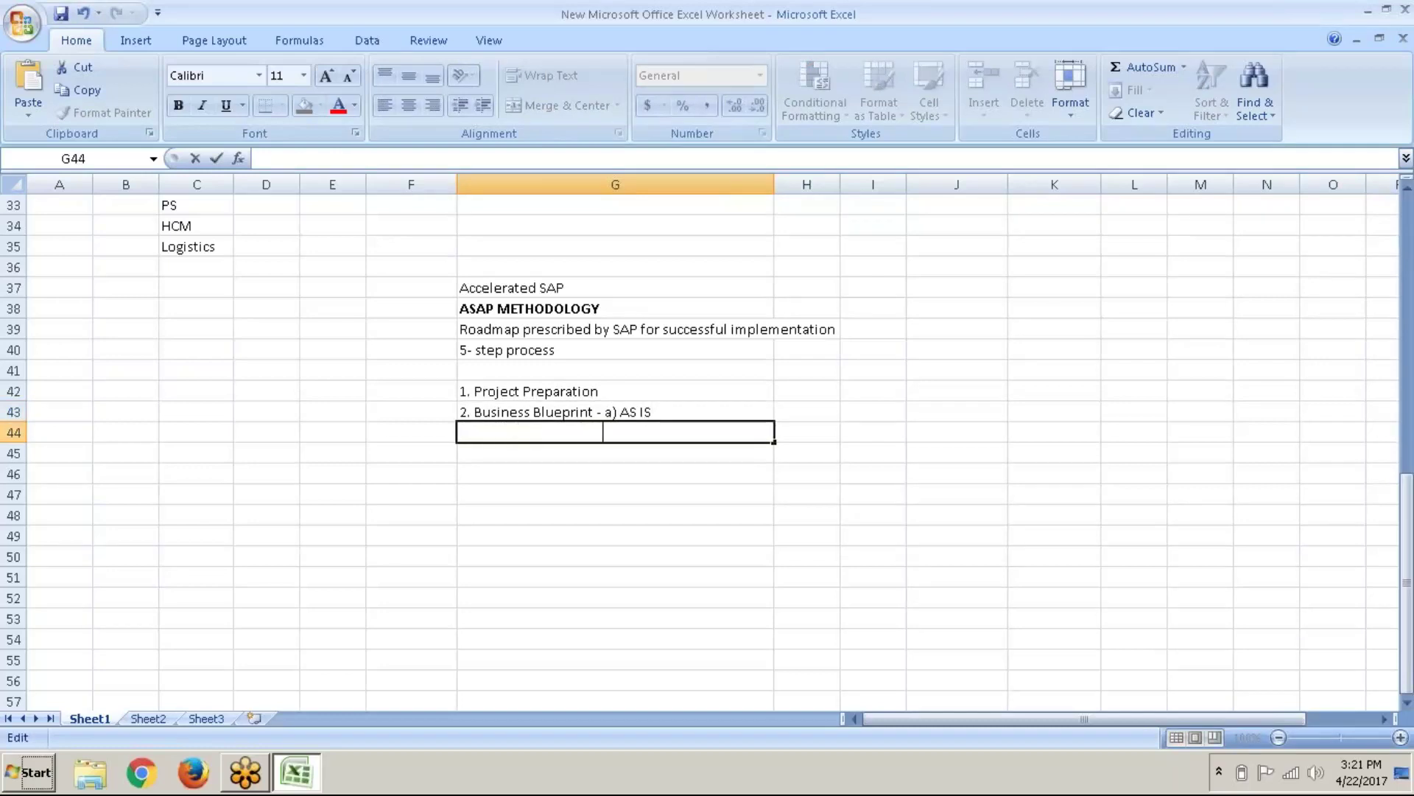
text(b) to BE)
key(Return)
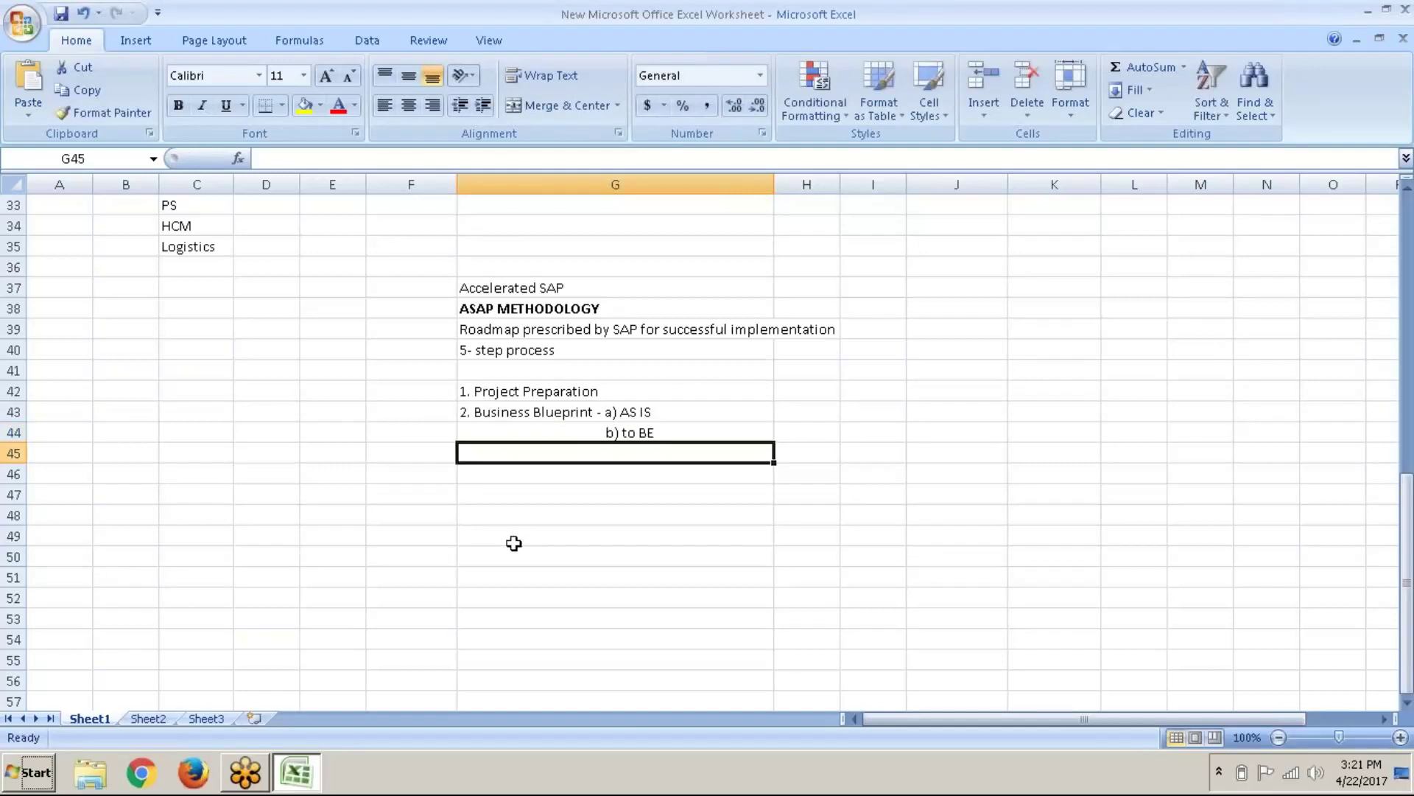
Step: Enter "3. Realizaation" in G45 and "4. Final preparation" in G46, continuing the numbered ASAP steps
text(3.)
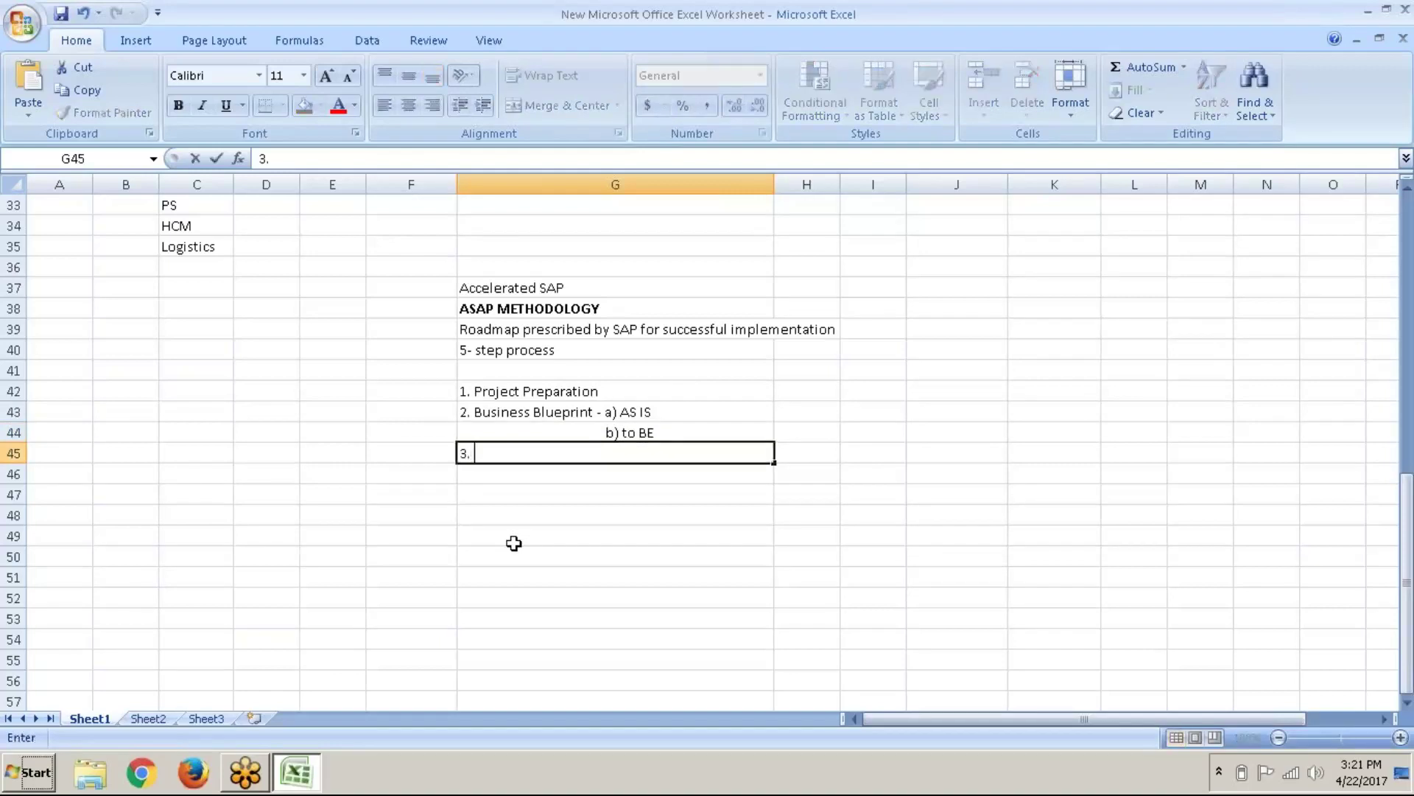
text( Realizaatio)
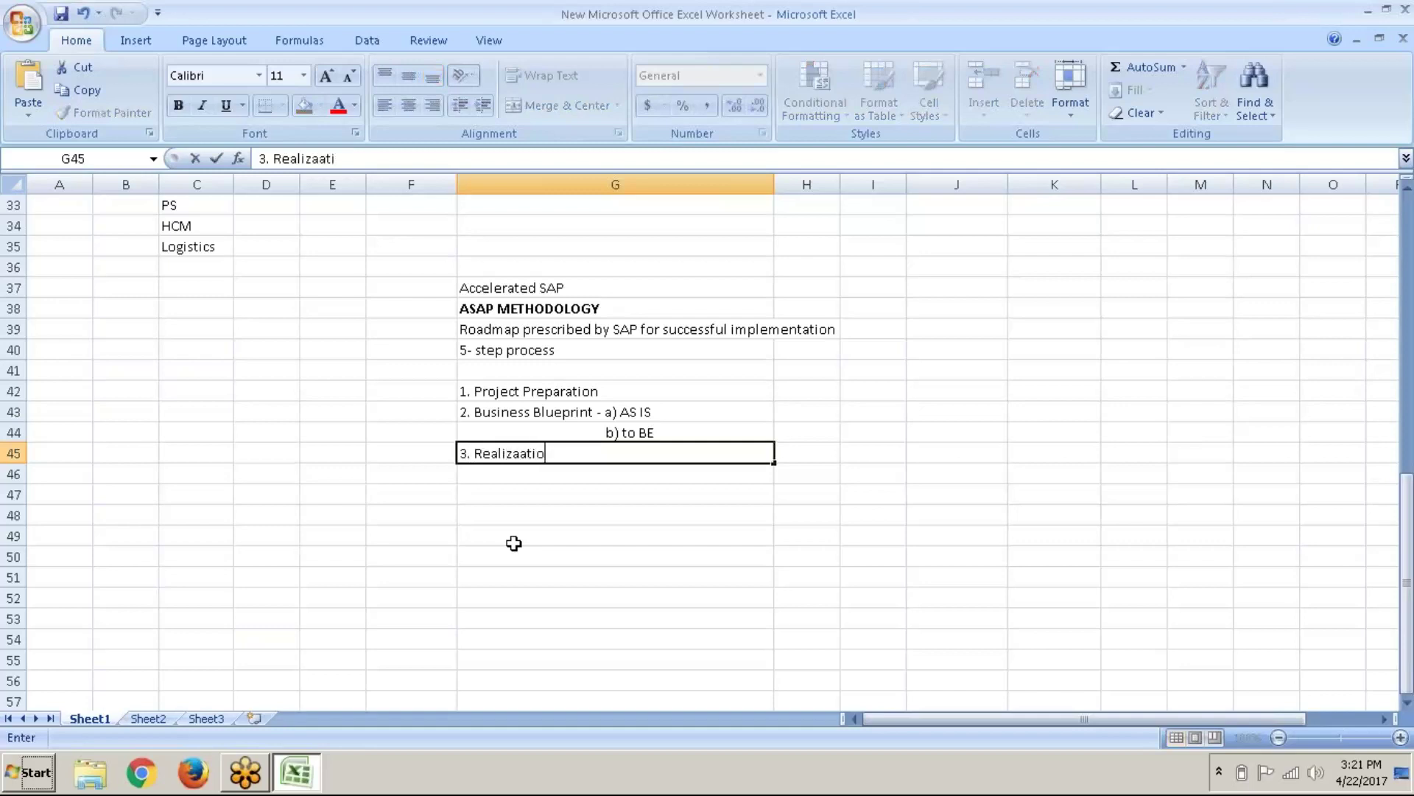
text(n)
key(Return)
text(4.)
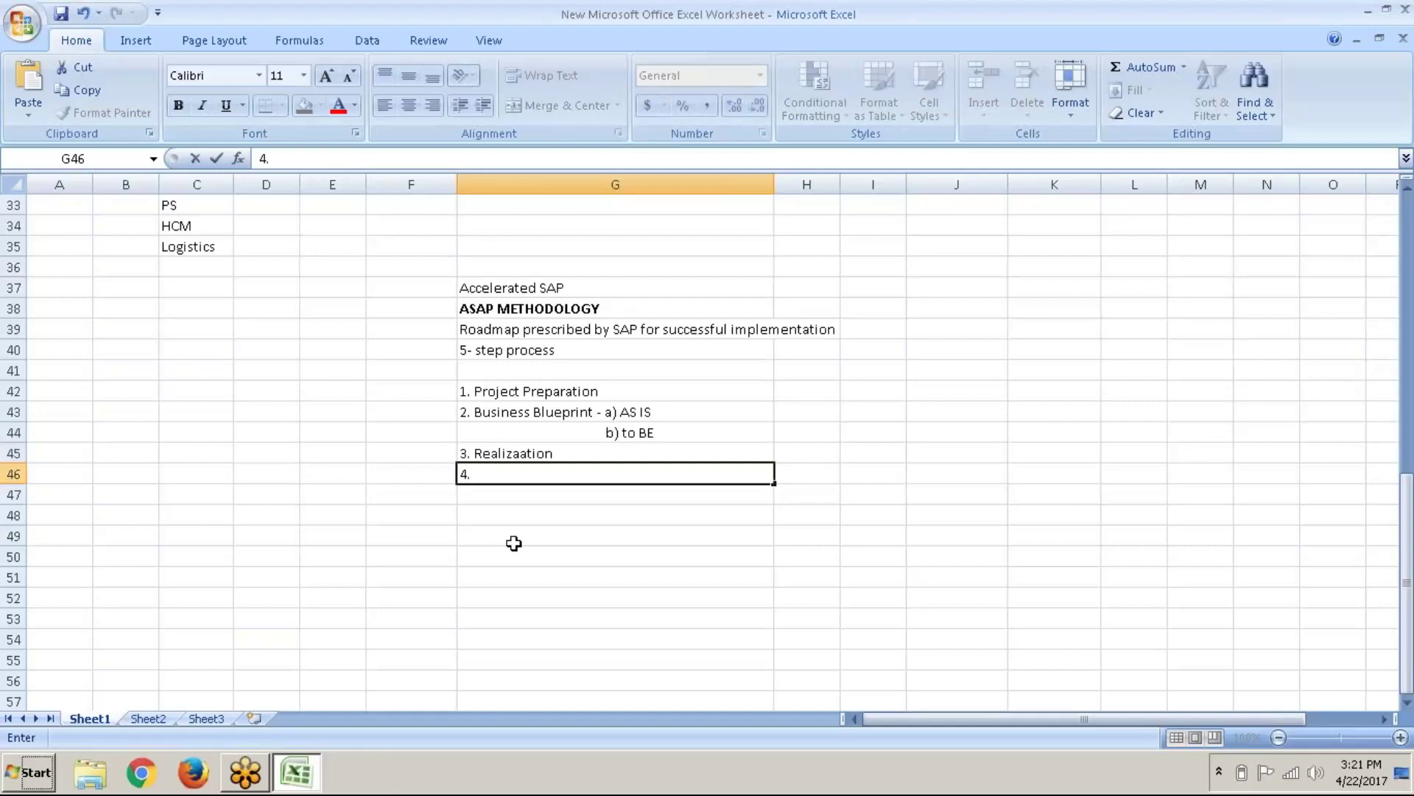
text( Final preparatio)
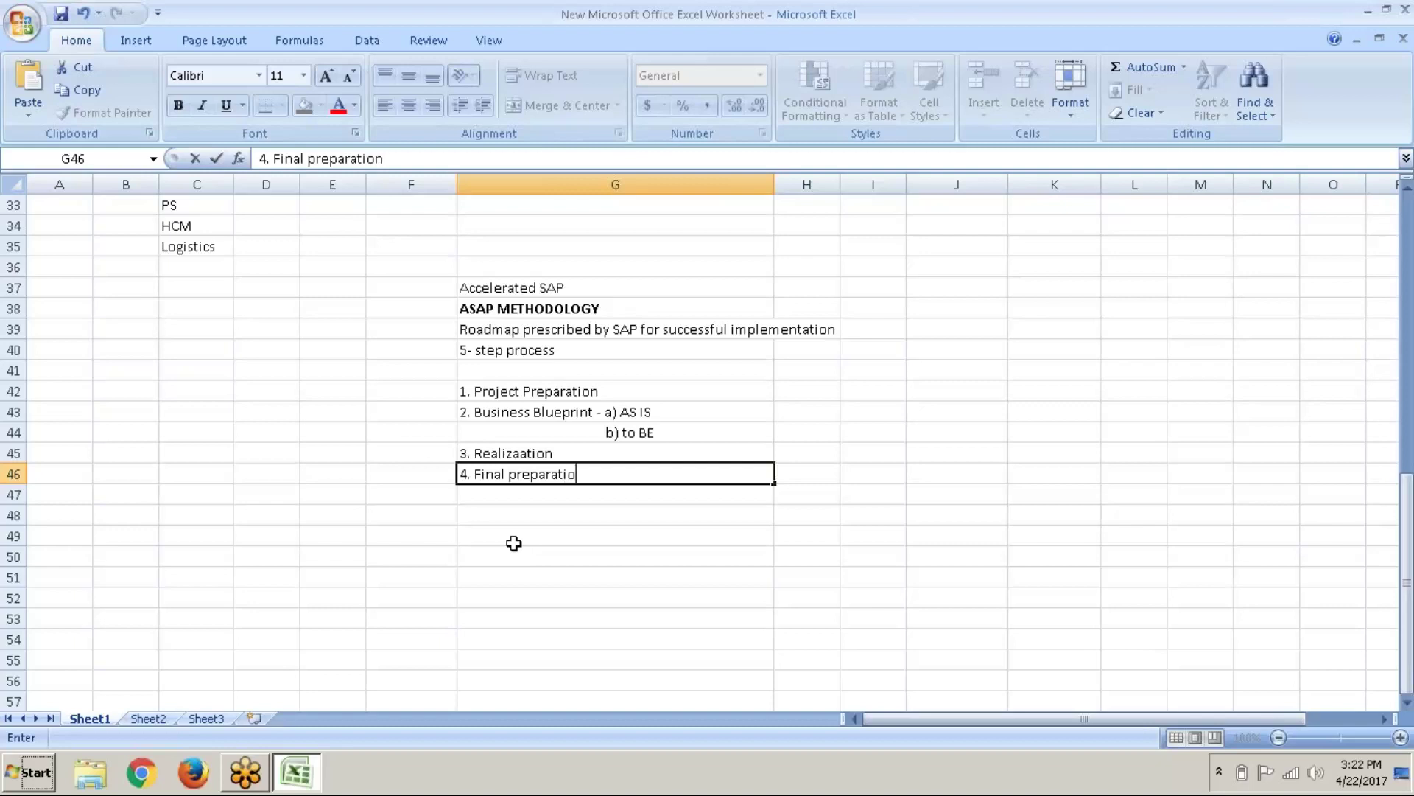
text(n)
key(Return)
Step: Enter "5. Go Live & Support" in G47 as the last ASAP step and save the workbook
text(5)
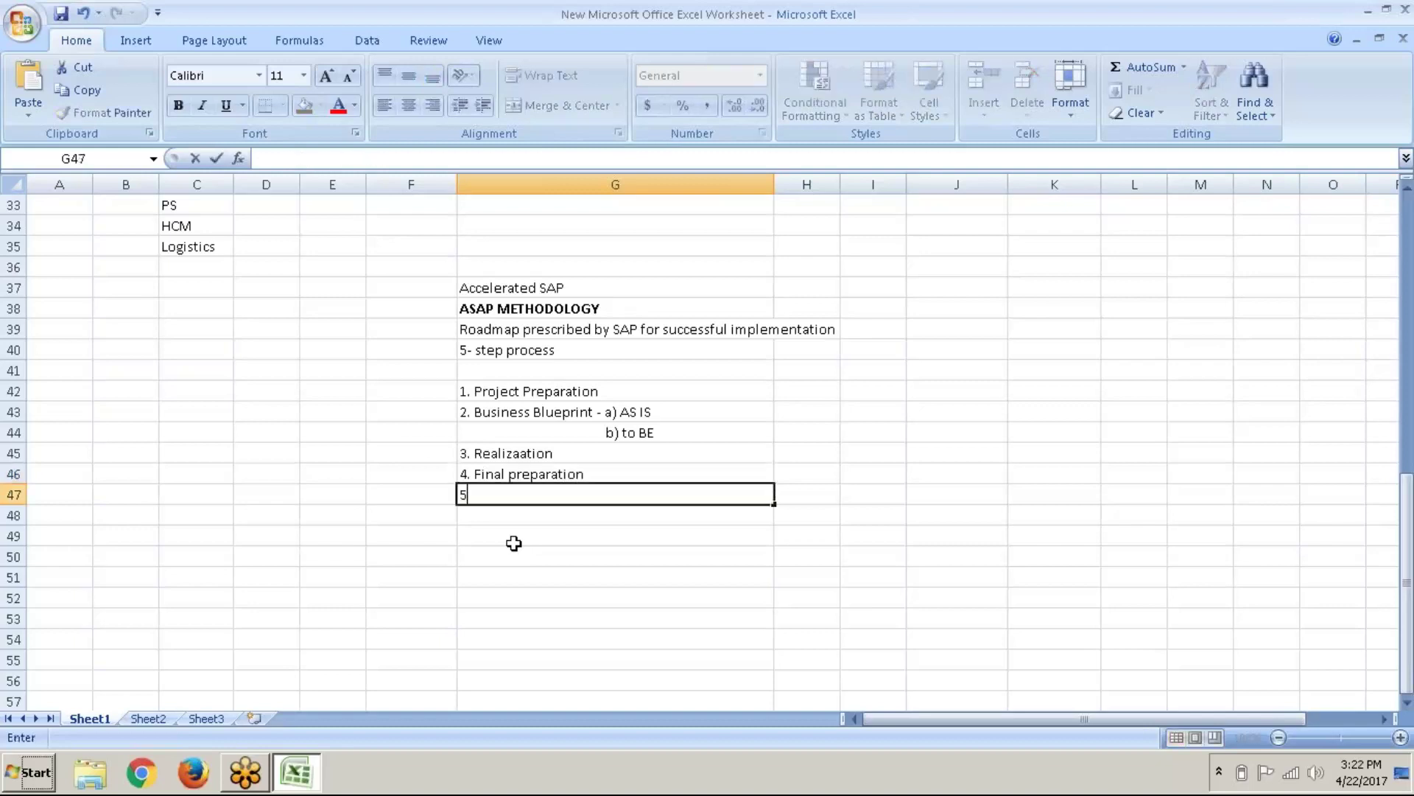
text(. Go Live & )
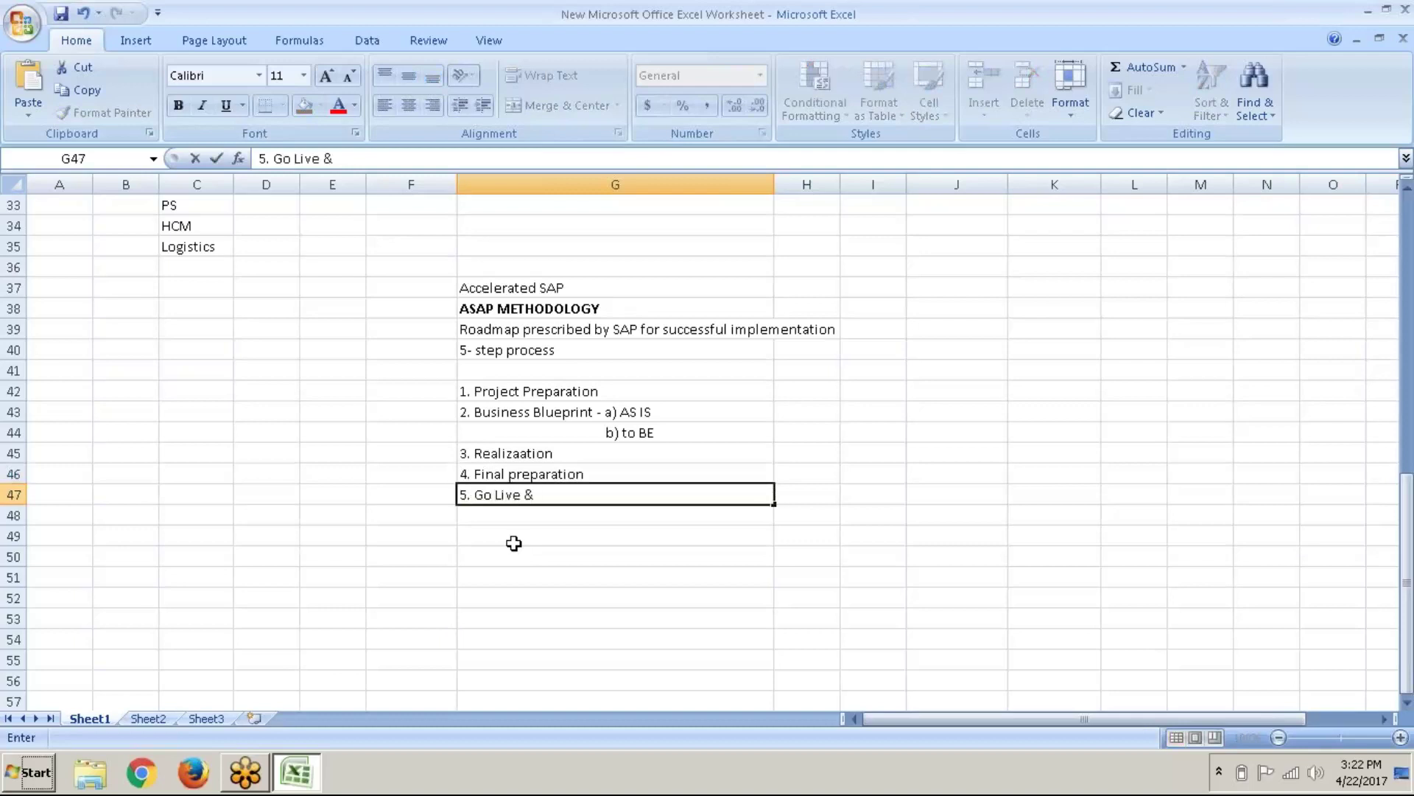
text(SUpport)
key(F2)
key(Left)
key(BackSpace)
text(u)
key(Return)
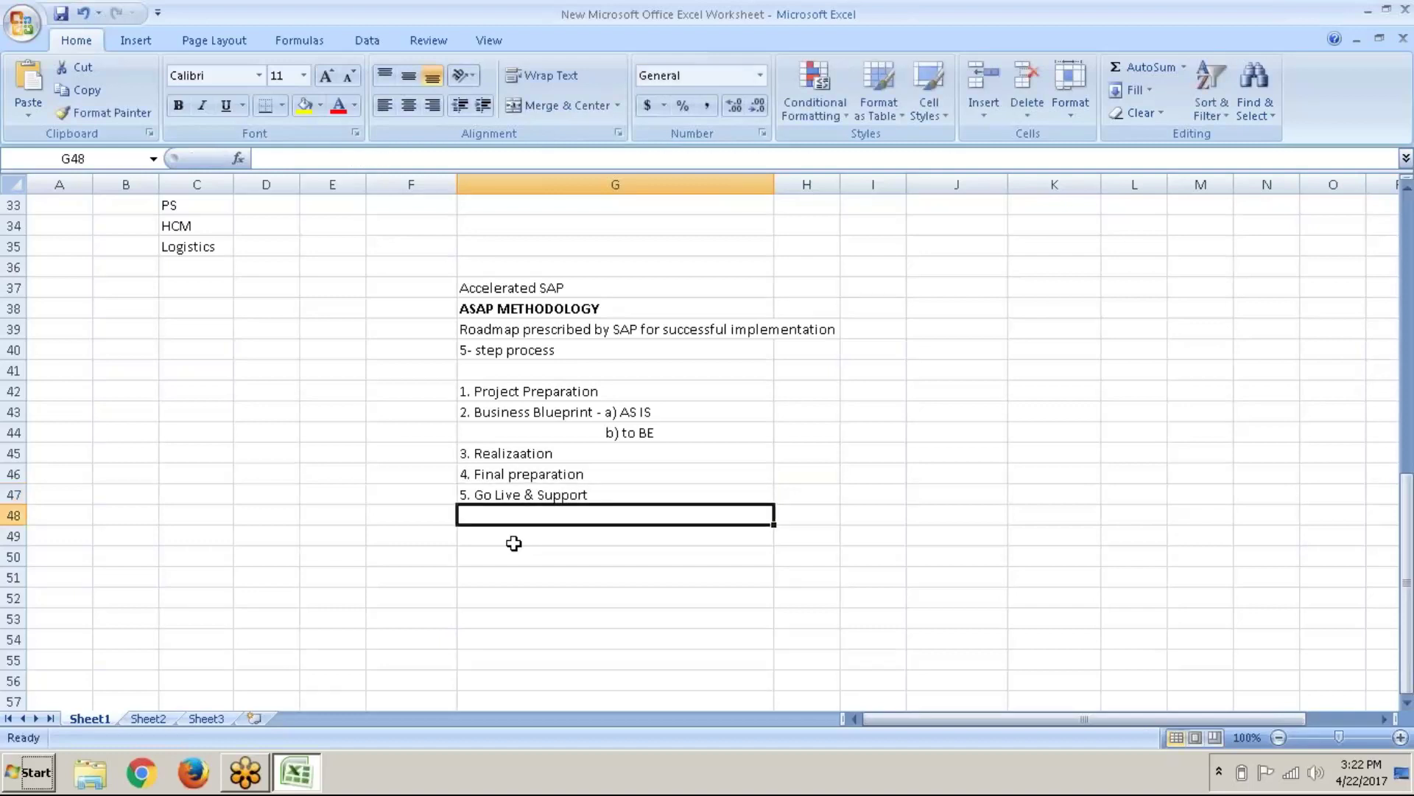
click(62, 13)
click(553, 425)
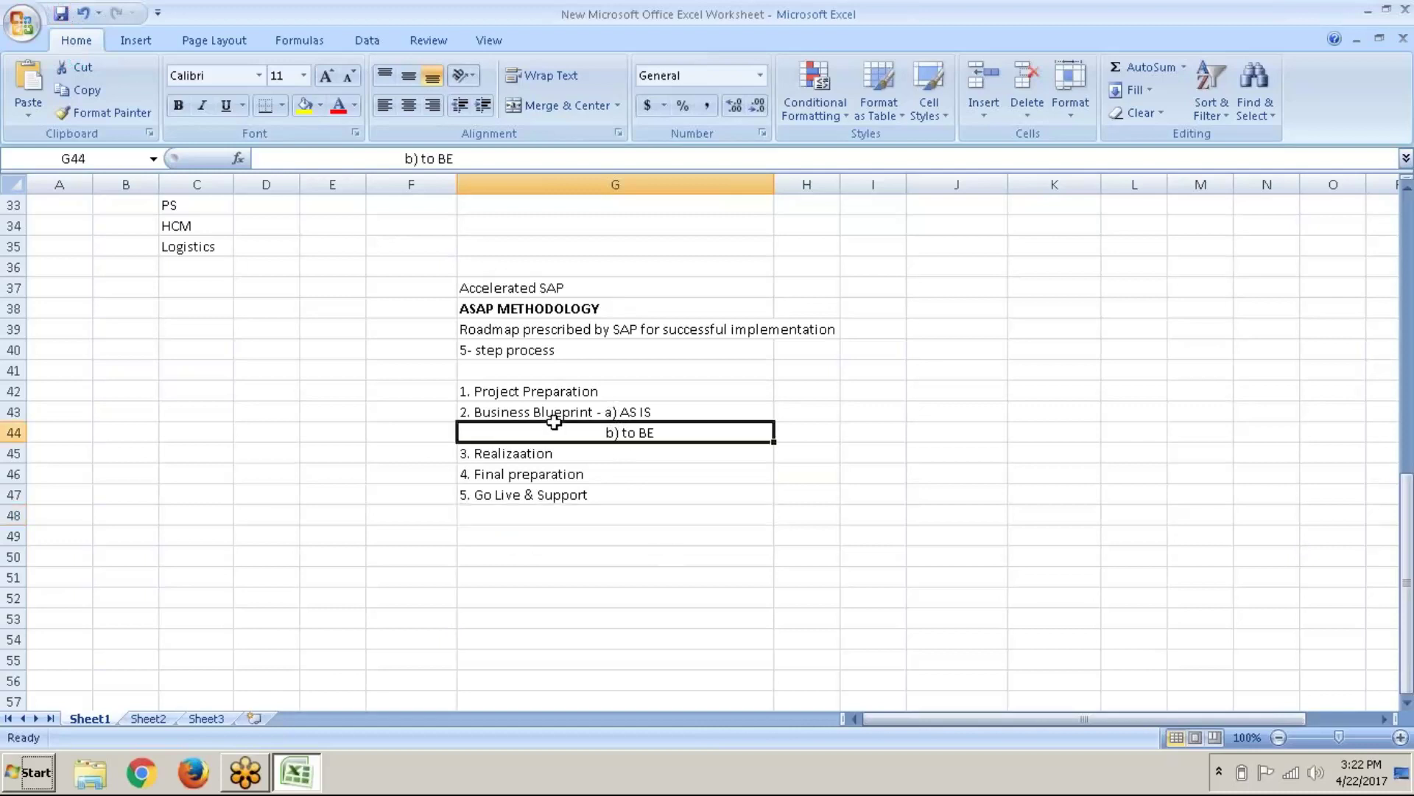
click(529, 416)
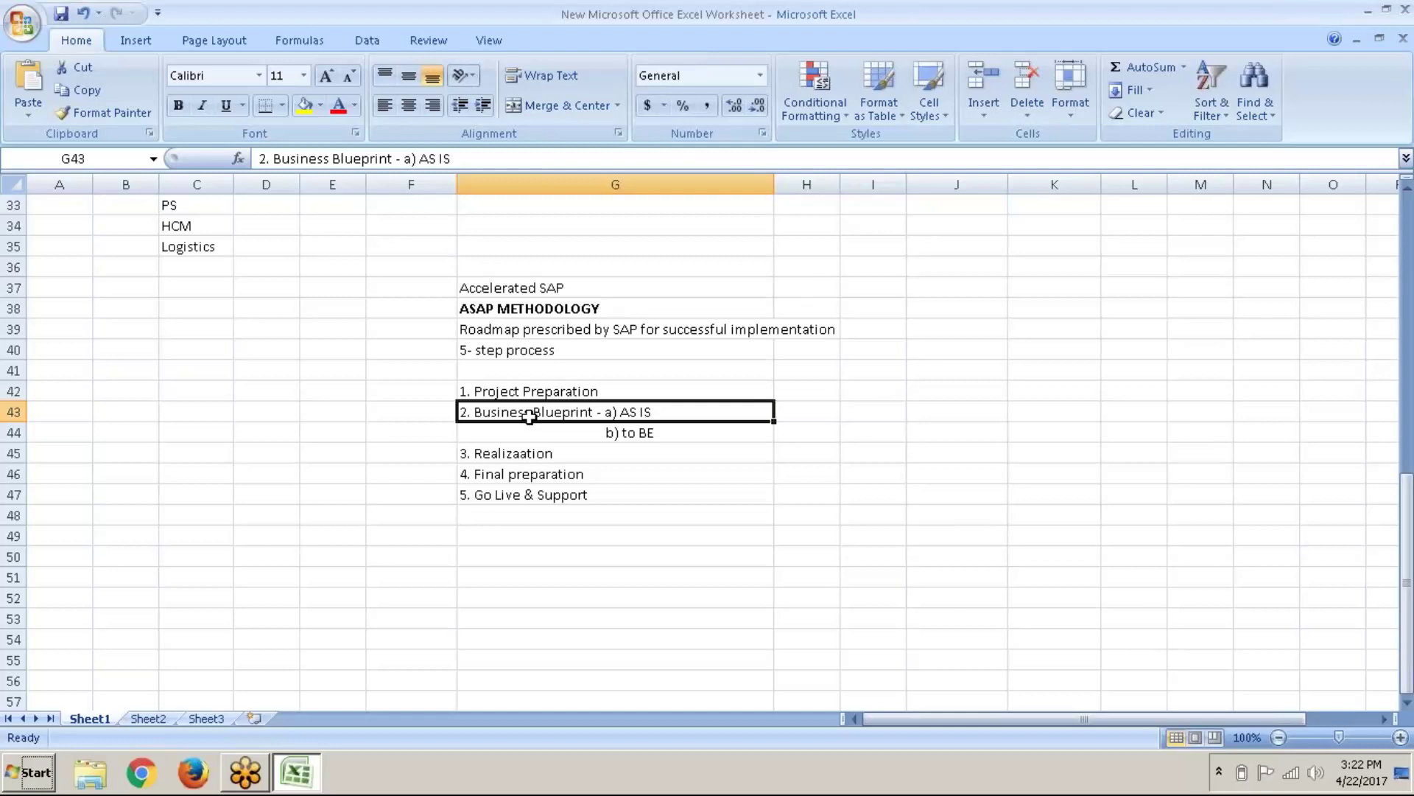
key(Up)
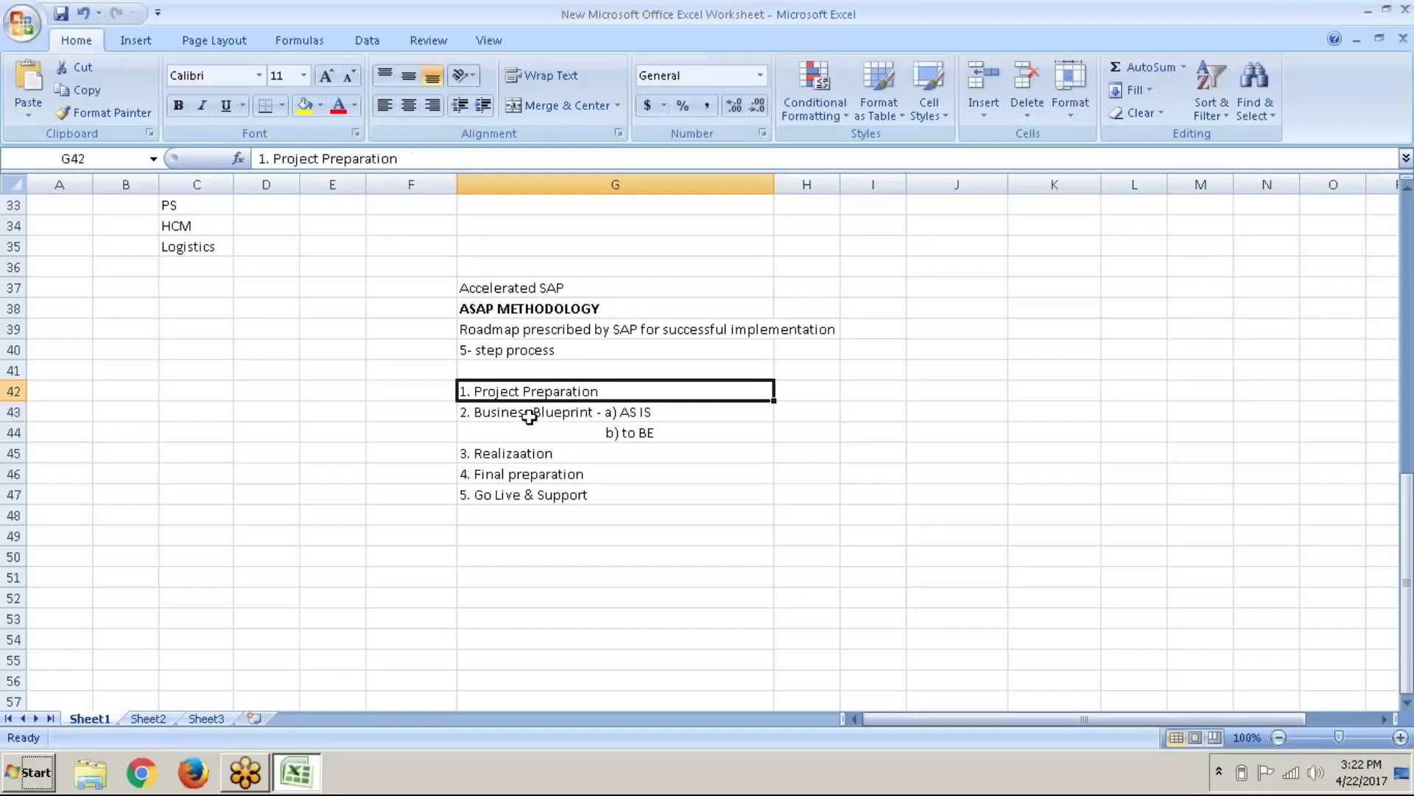
Step: Copy the client and consultant block J26:K29 beside the ASAP METHODOLOGY notes, starting at J38
scroll(529, 417, up, 4)
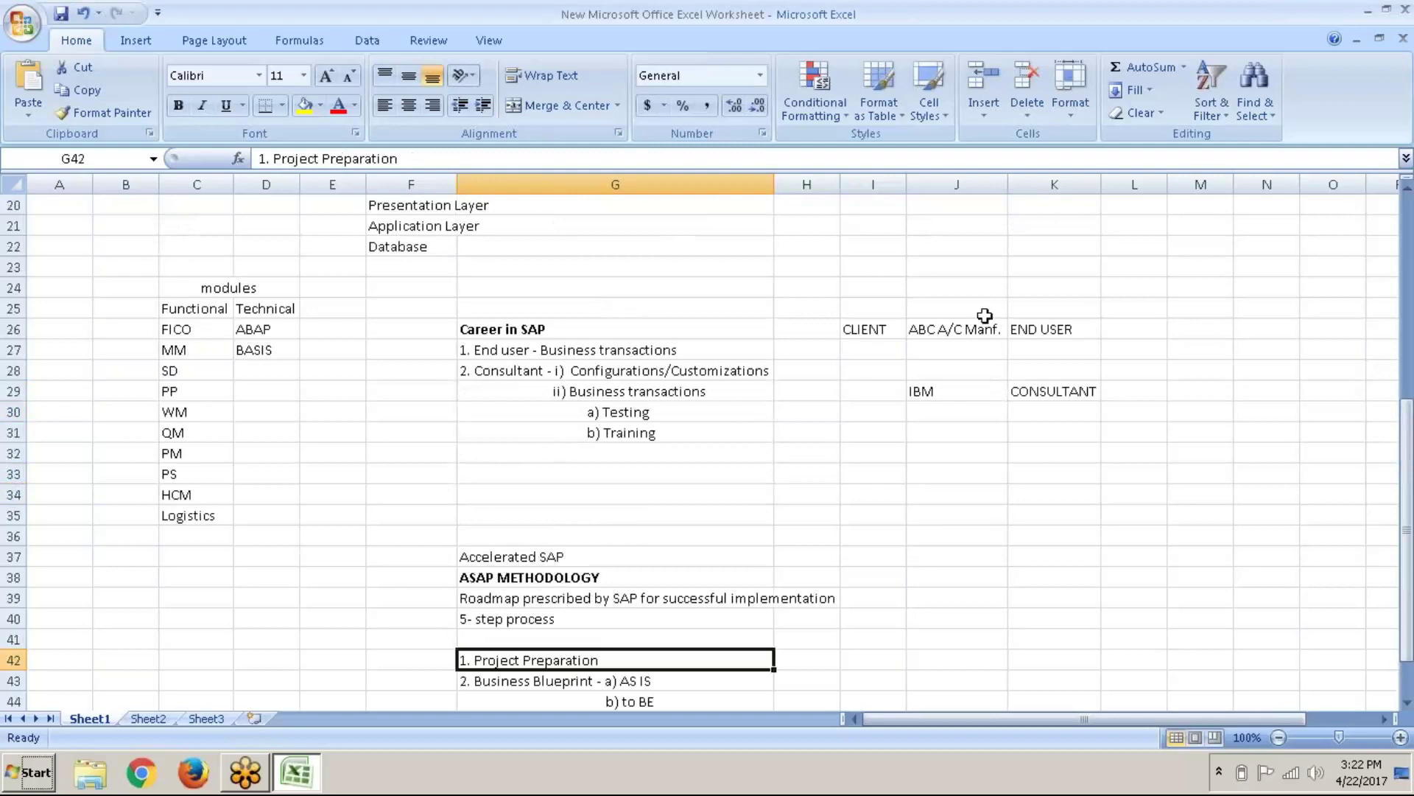
drag(979, 327, 1049, 390)
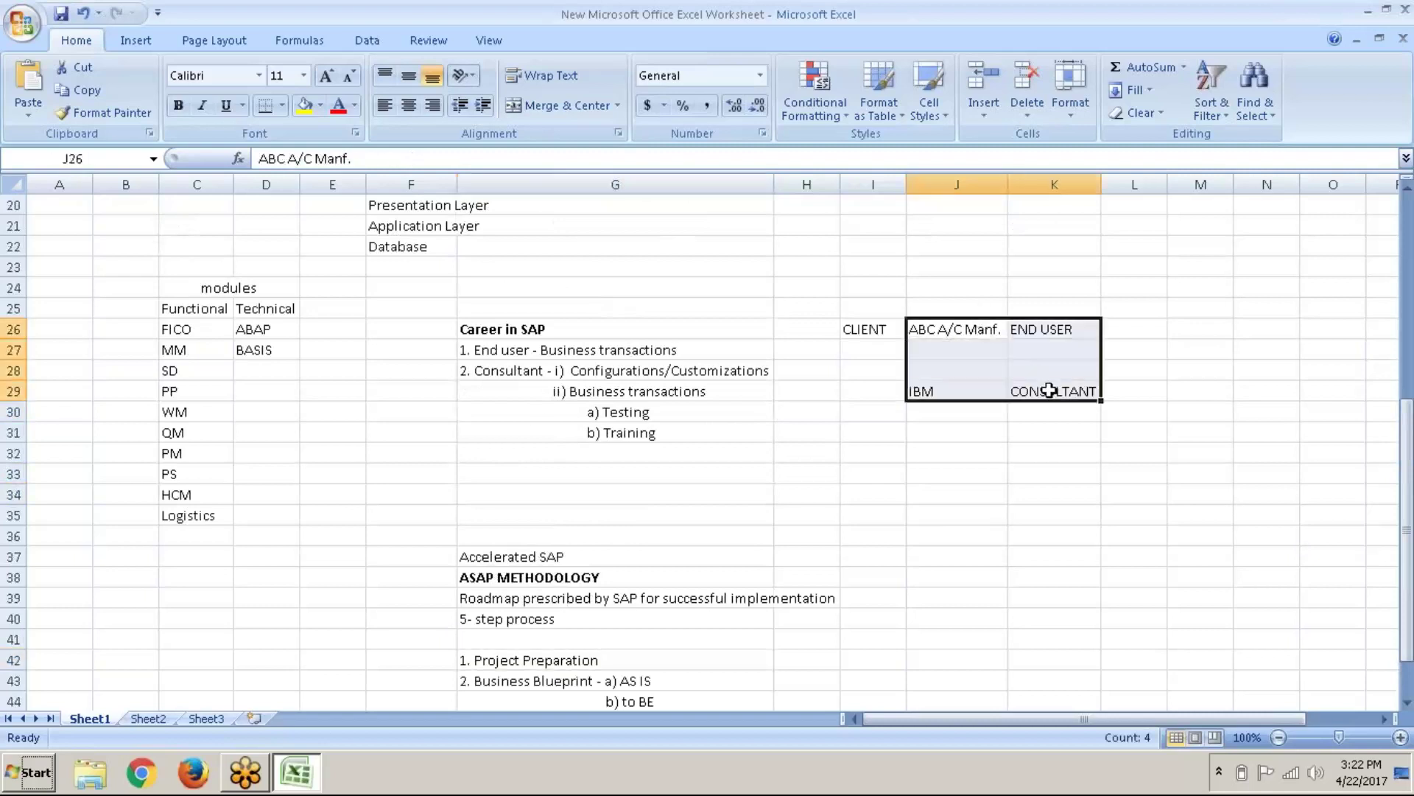
key(ctrl+c)
scroll(1049, 390, down, 3)
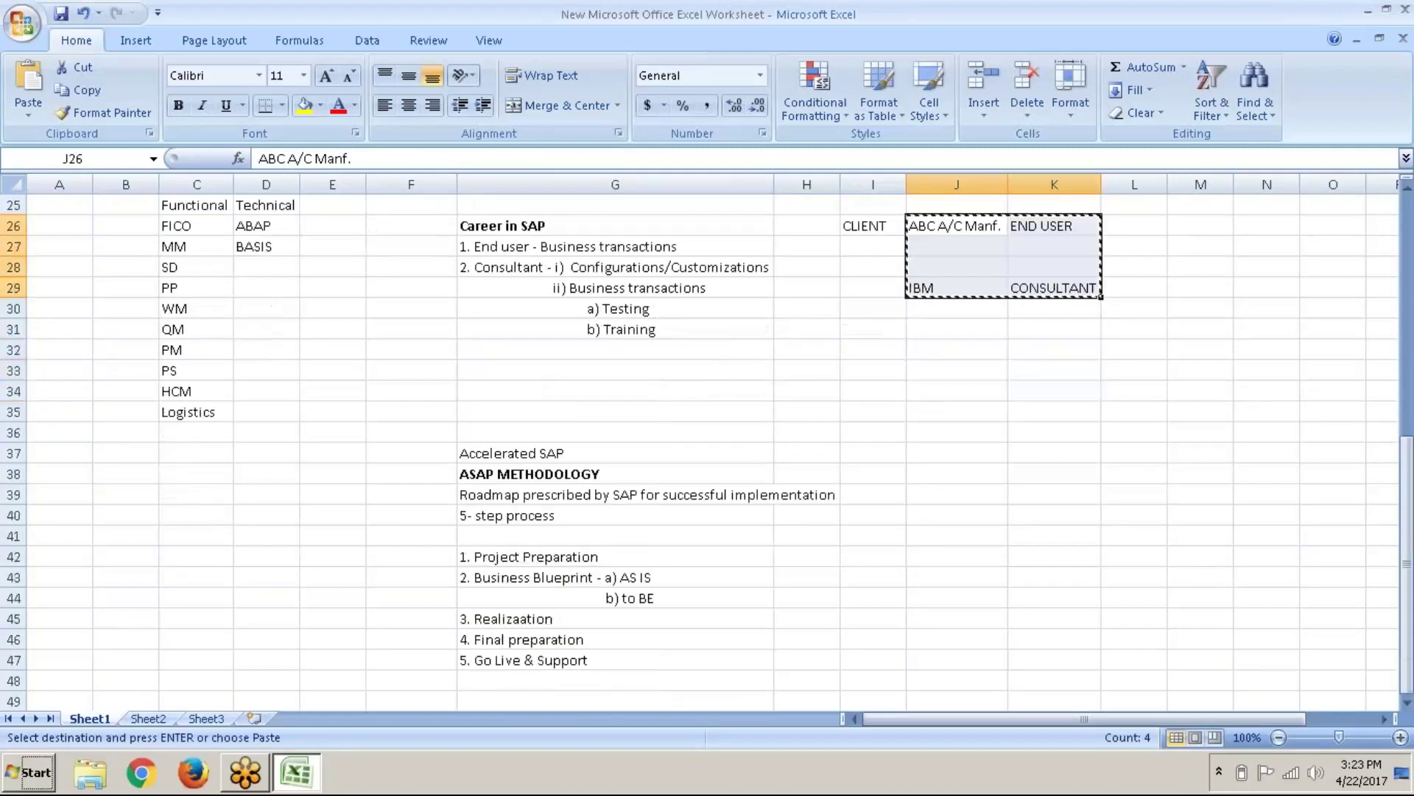
scroll(985, 309, down, 2)
click(975, 251)
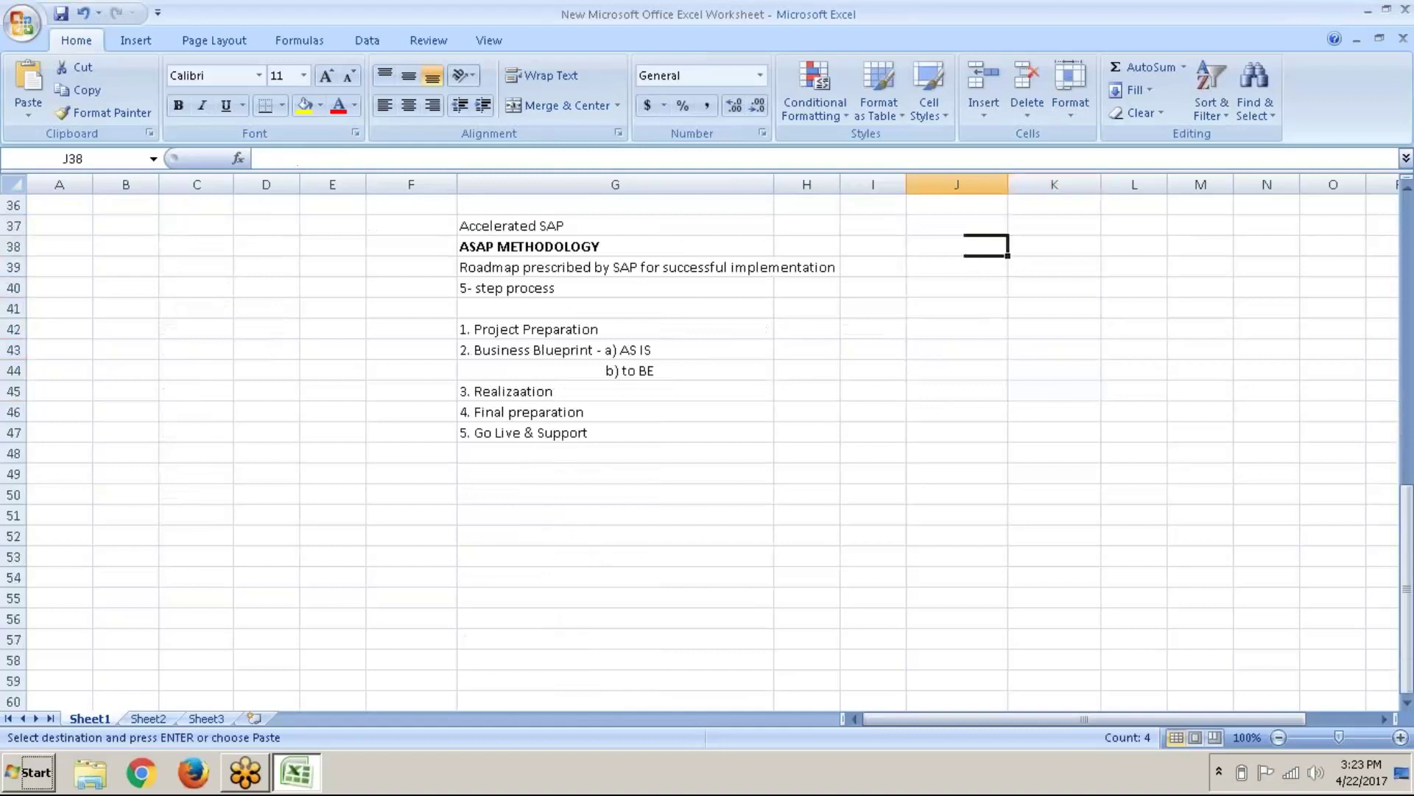
key(ctrl+v)
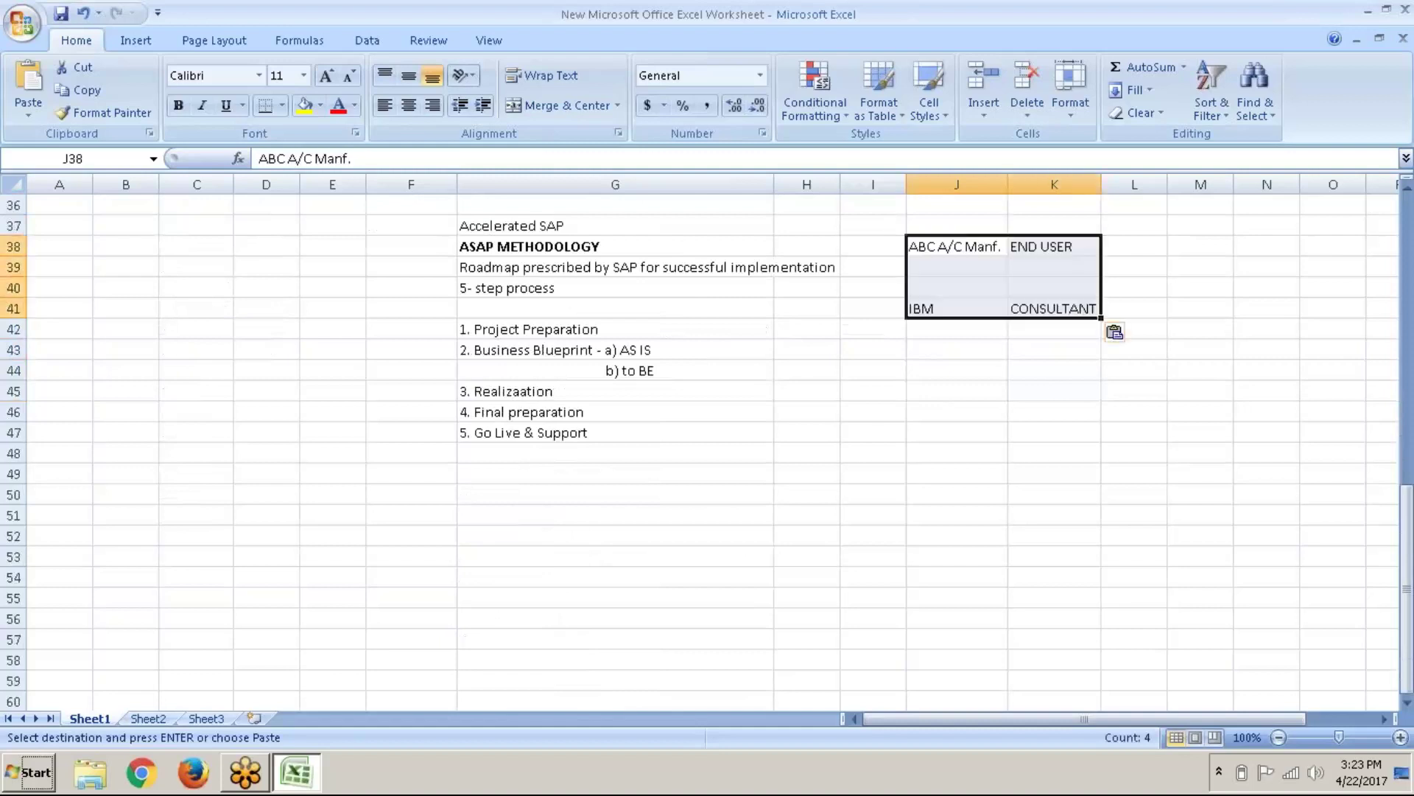
click(939, 306)
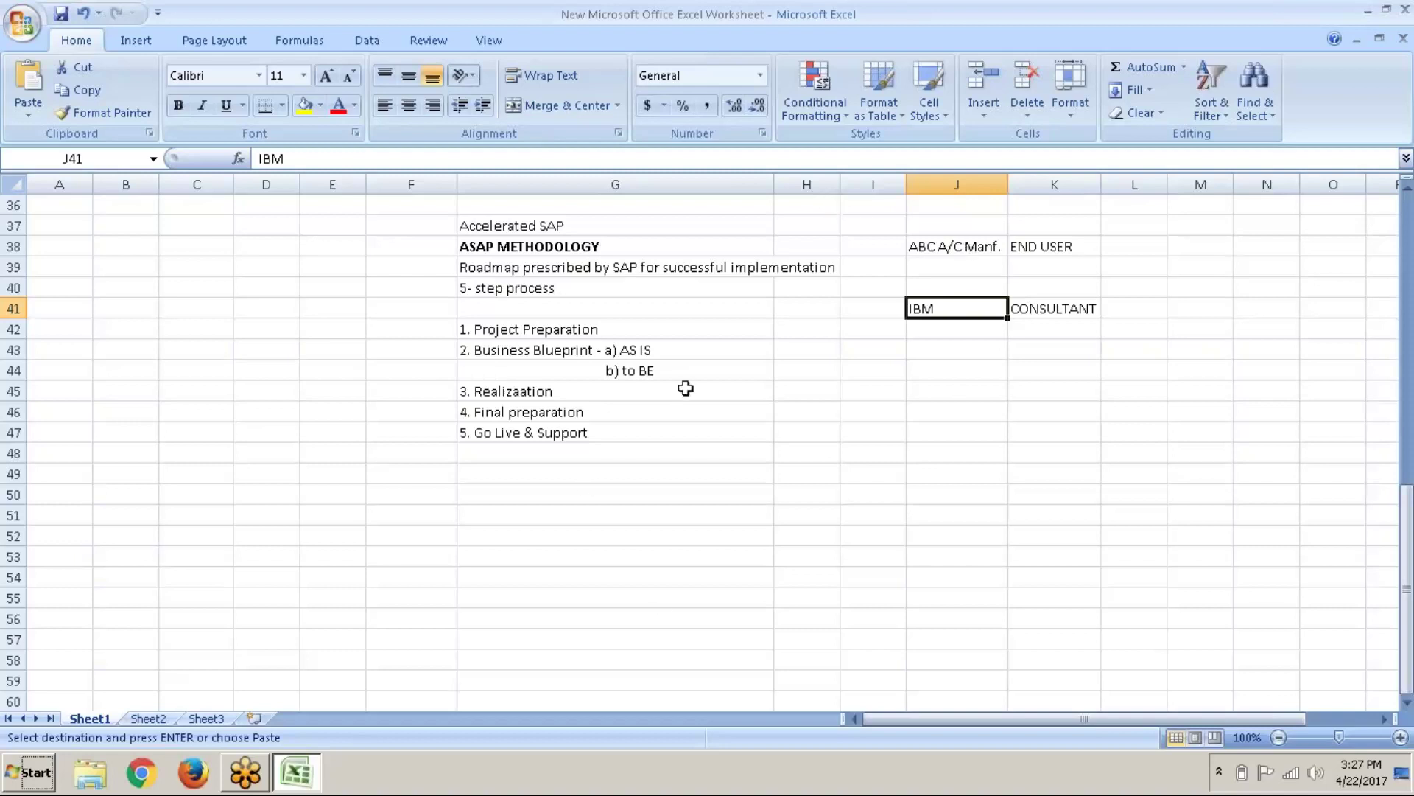
click(725, 355)
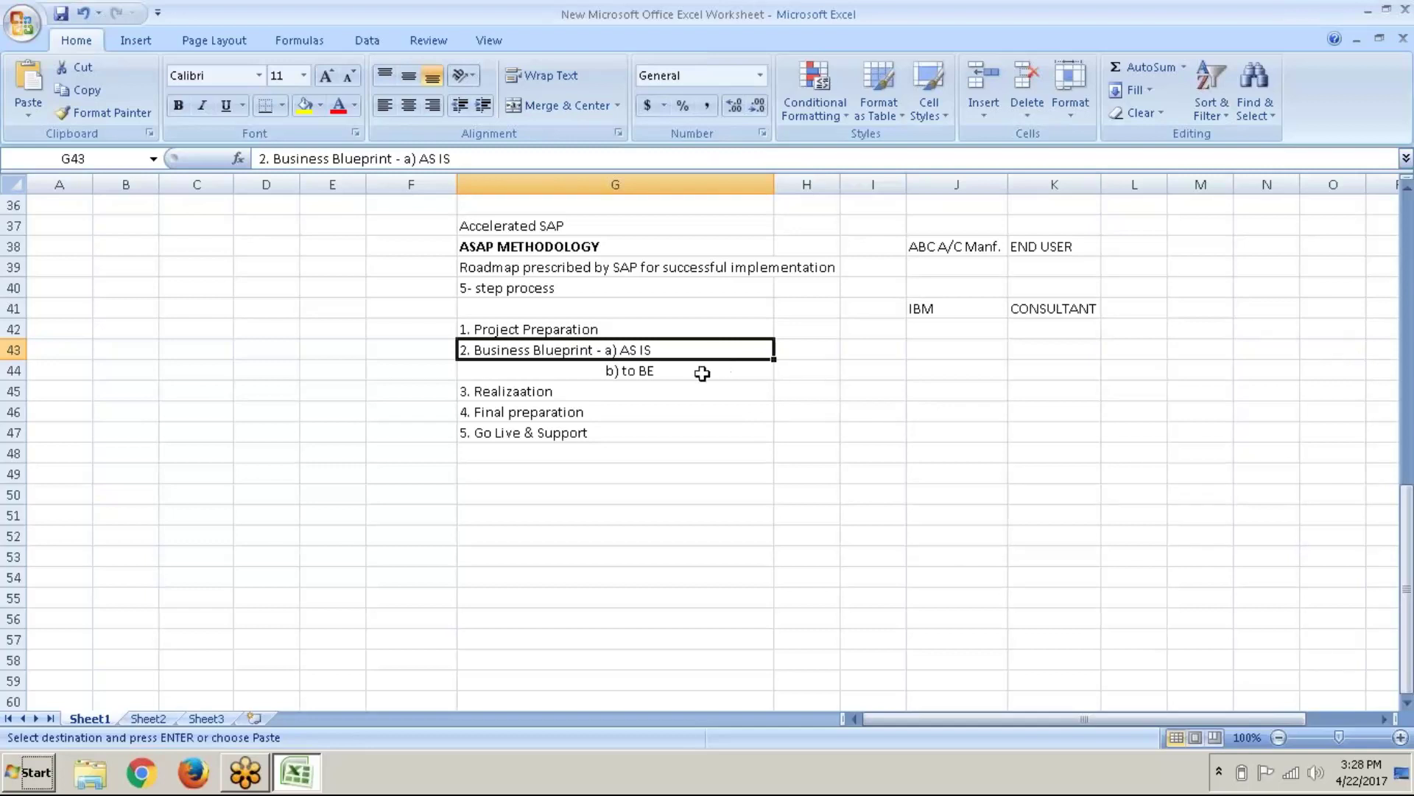
click(702, 372)
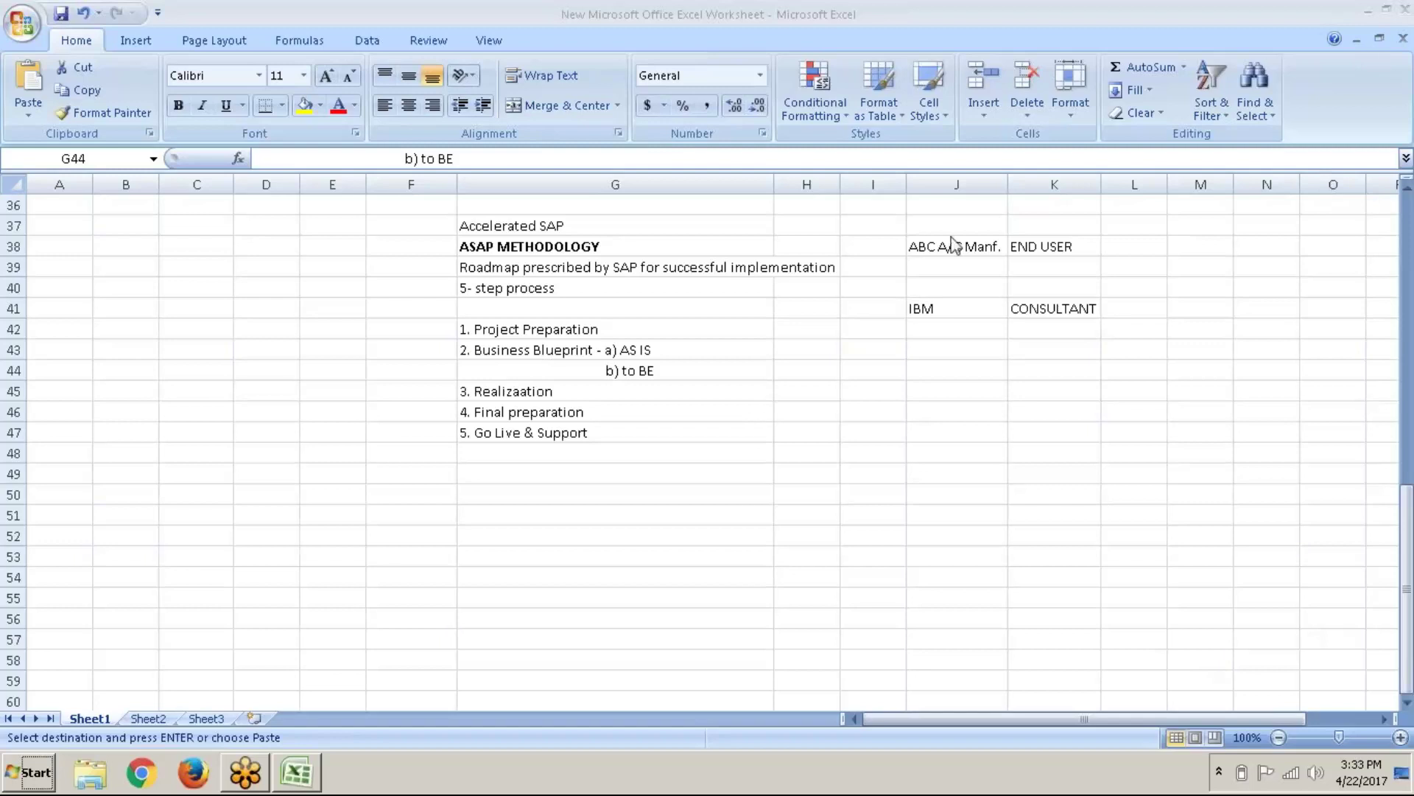
click(601, 377)
Step: Append "- UAT" to the "4. Final preparation" entry in G46, set off by several spaces
click(600, 412)
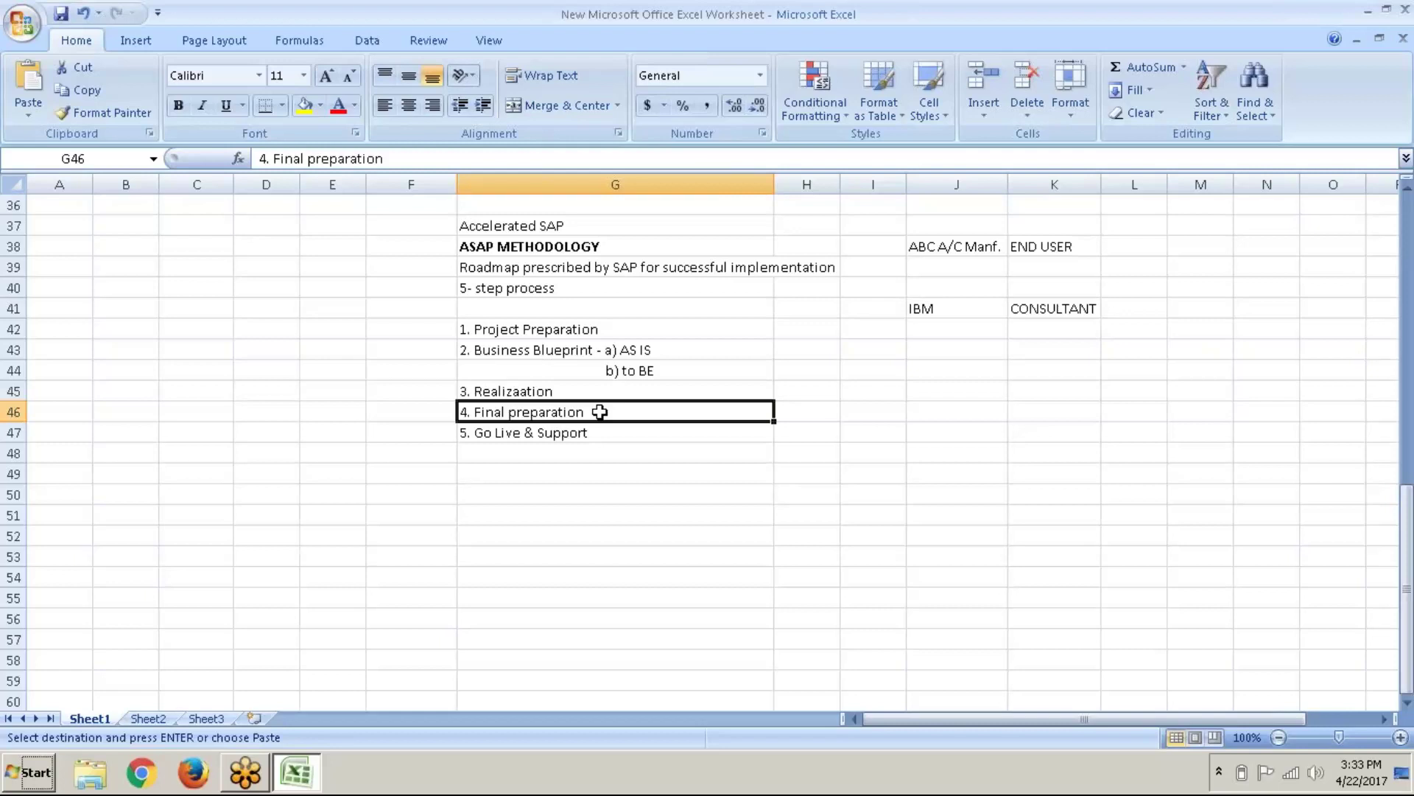
double_click(600, 411)
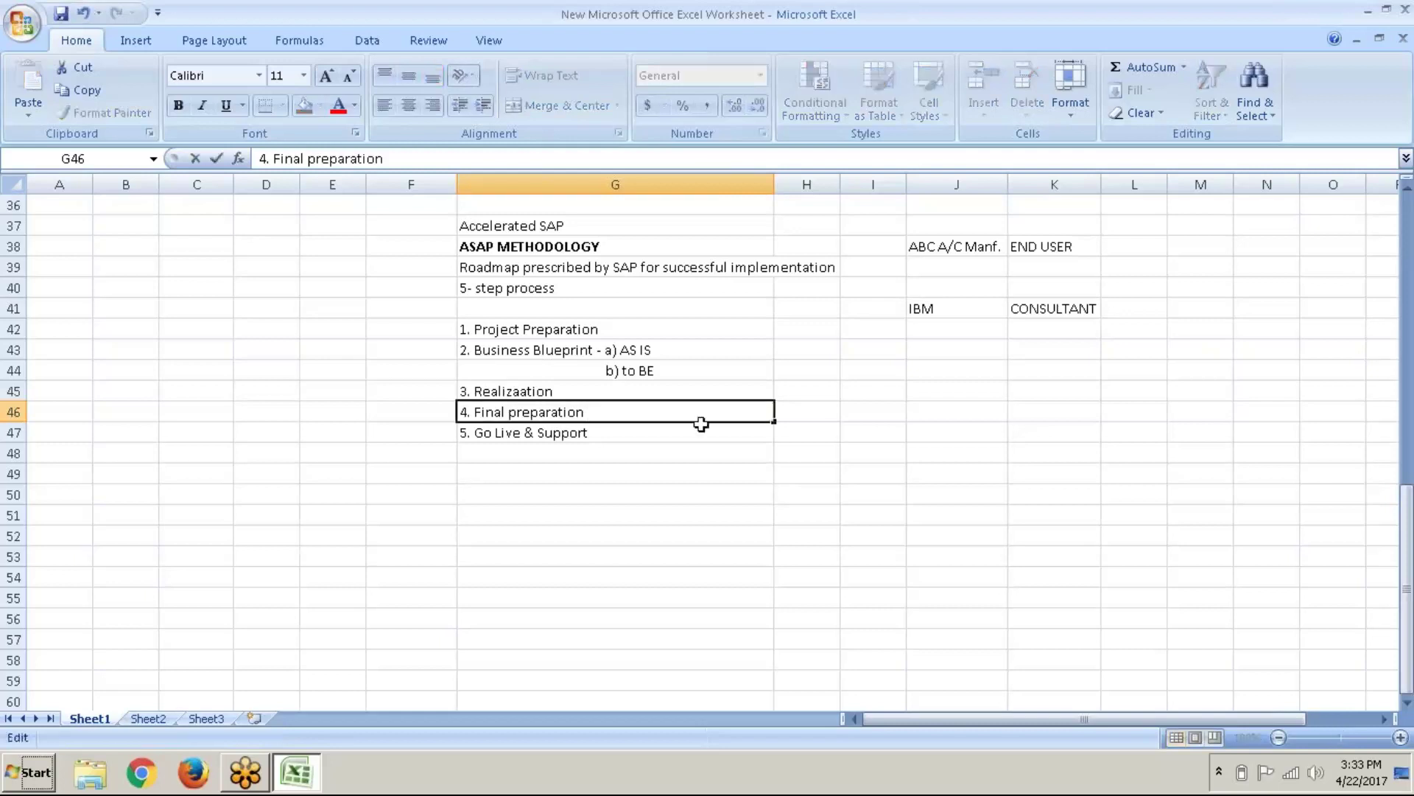
text(- UAR)
key(BackSpace)
text(T)
key(Return)
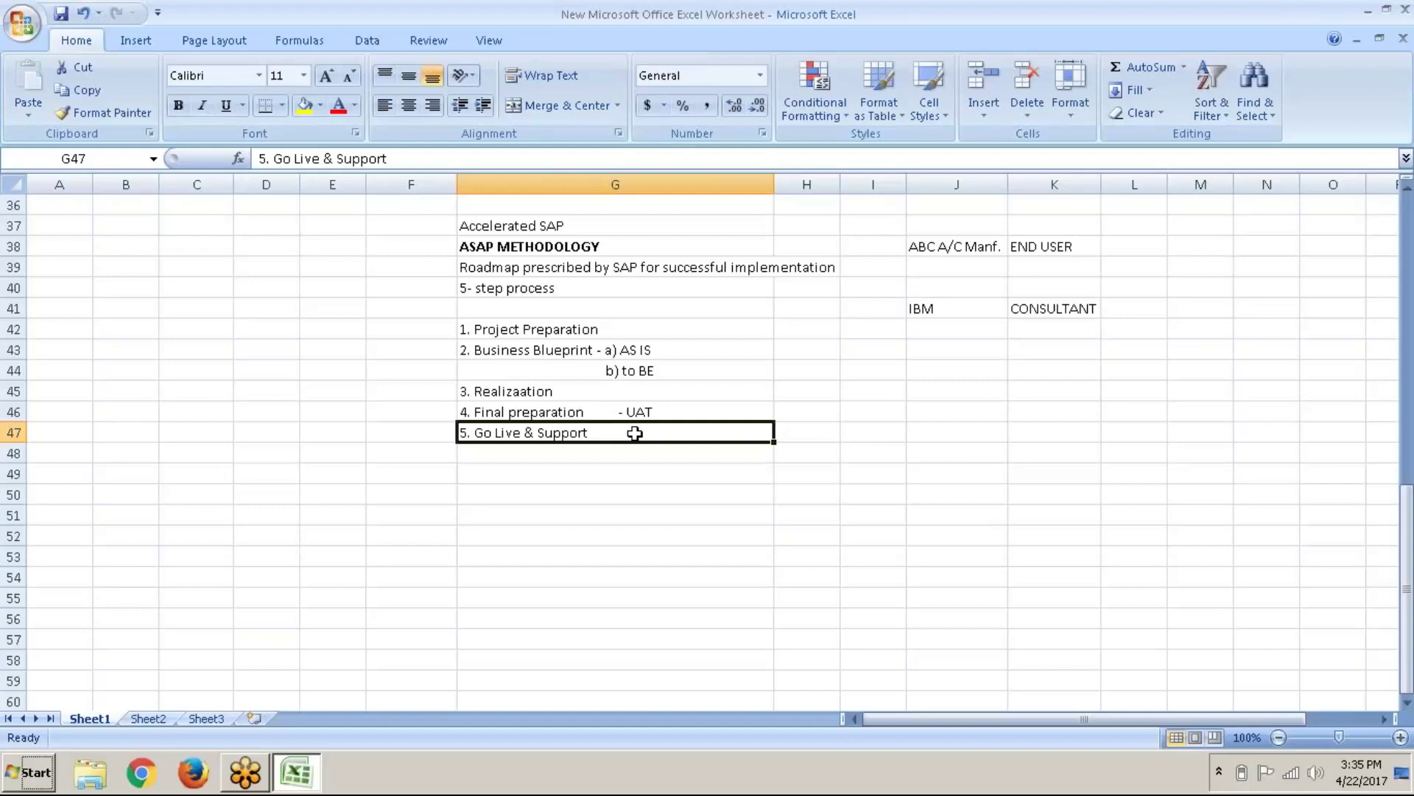
Step: Enter the heading "FI - Financial Accounting" in G51, leaving three empty rows below the ASAP steps
click(536, 470)
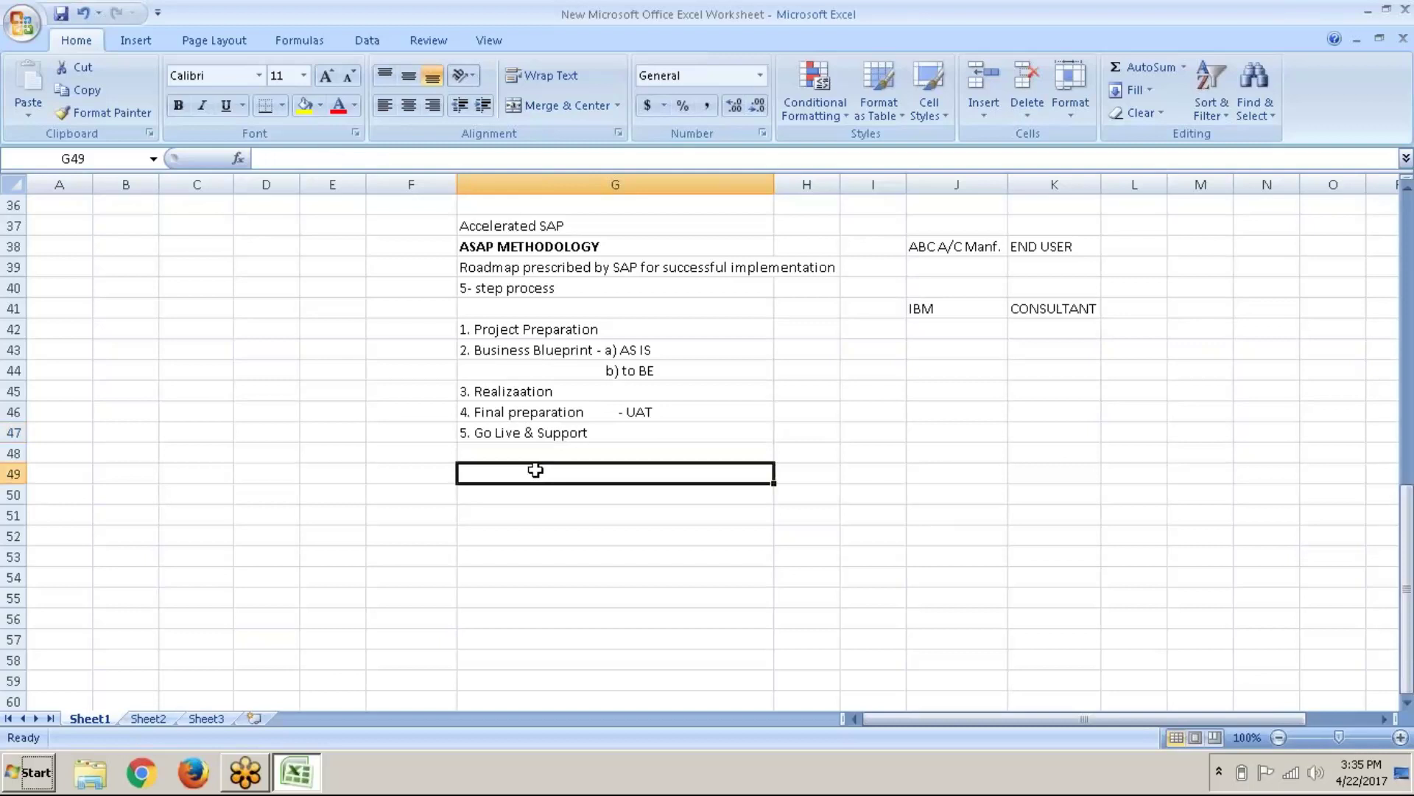
key(Return)
key(Return)
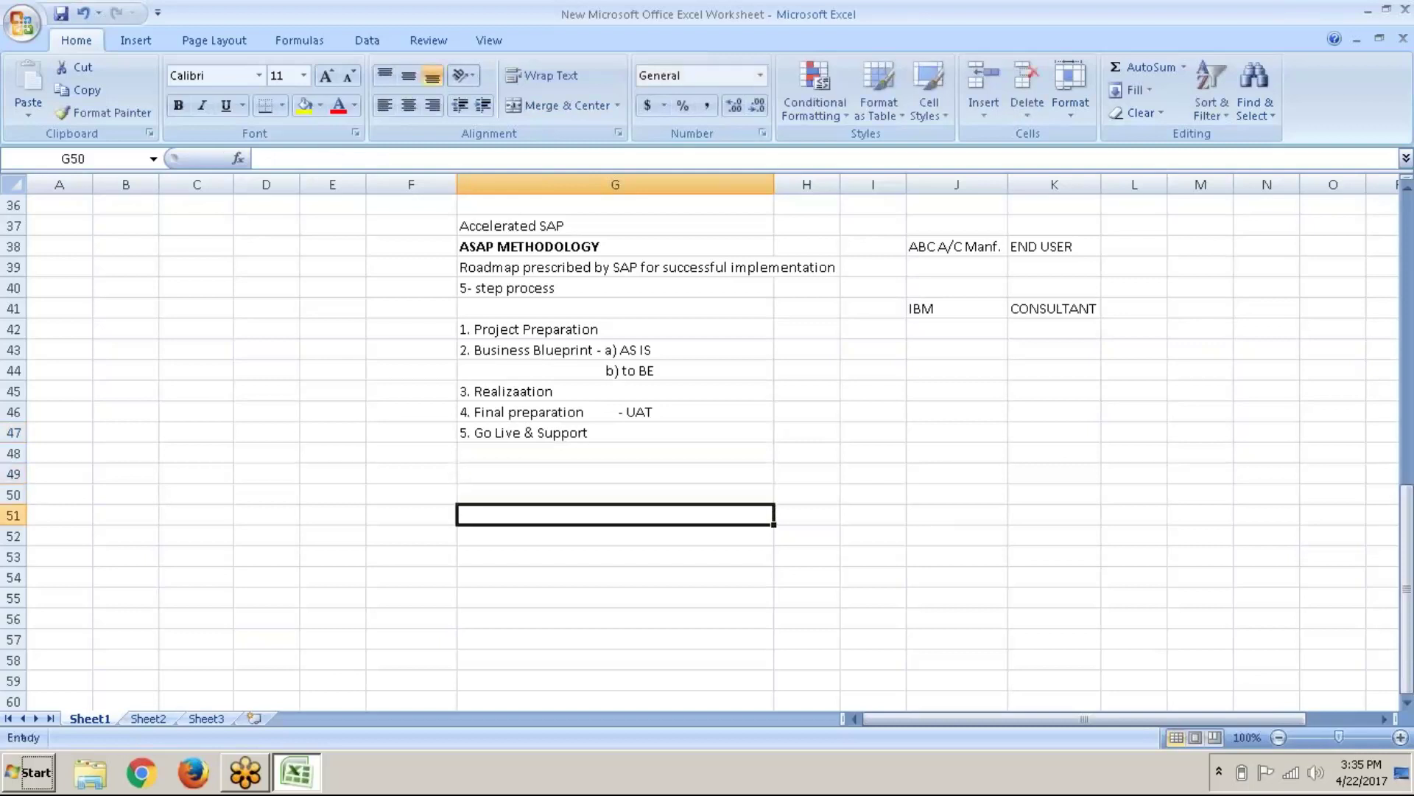
text(F)
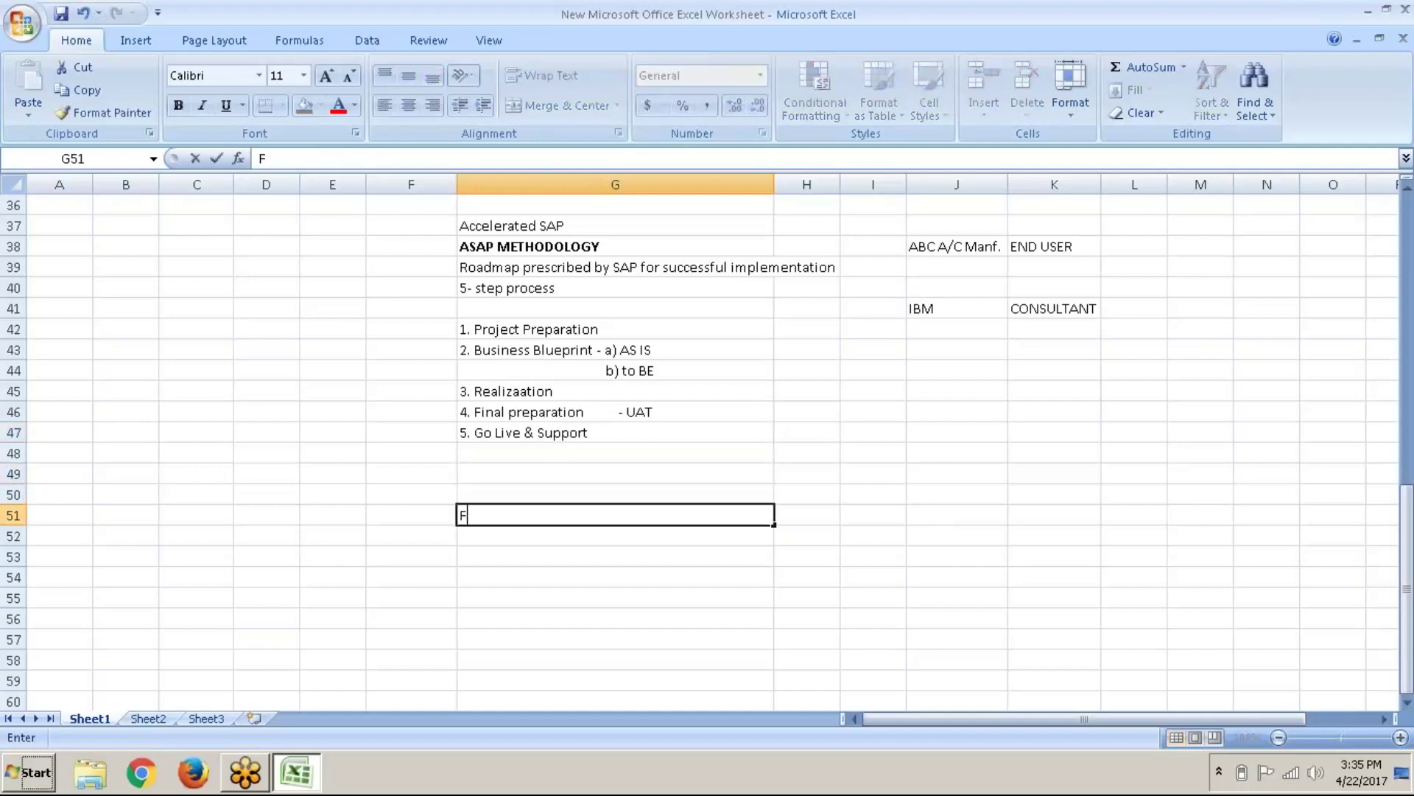
text(I - Financial )
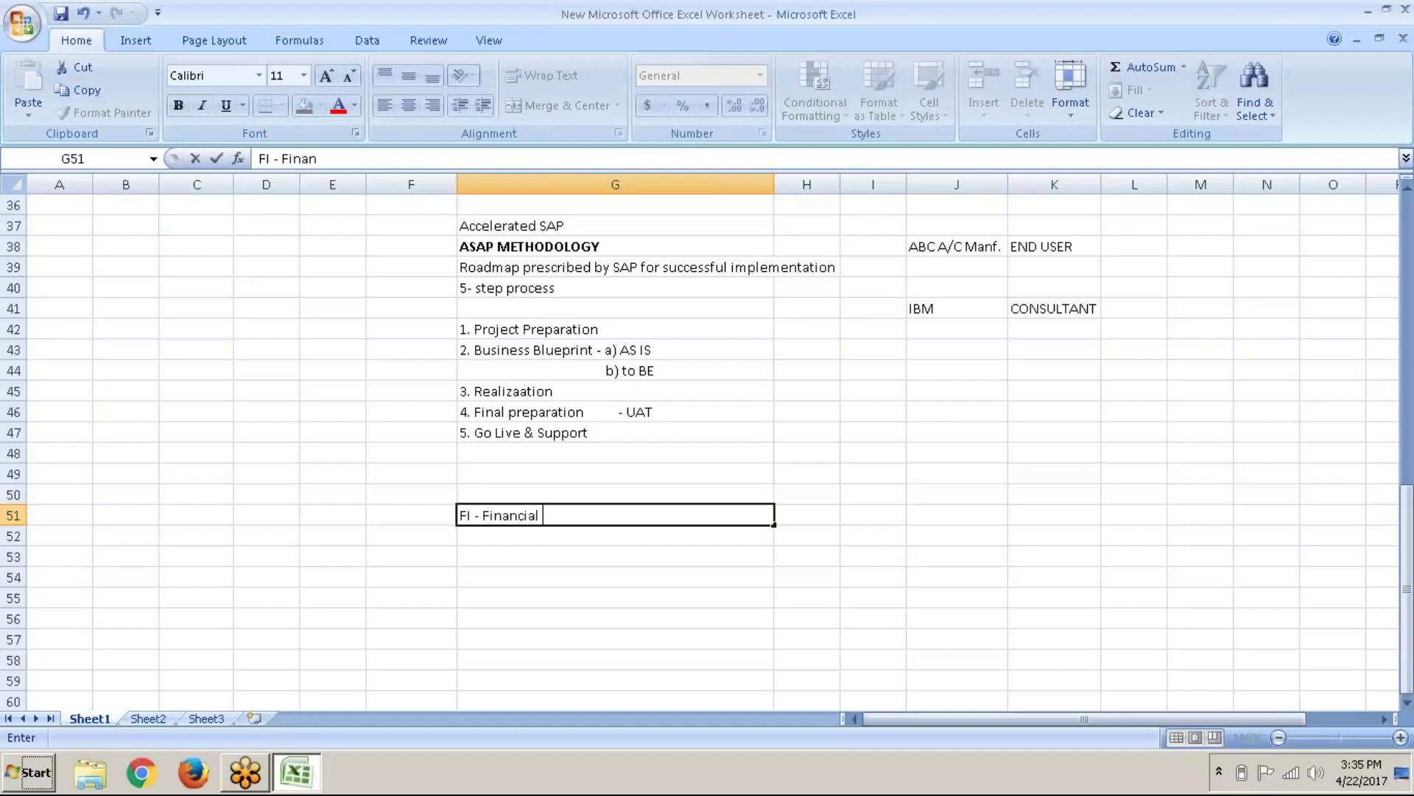
text(Accounting)
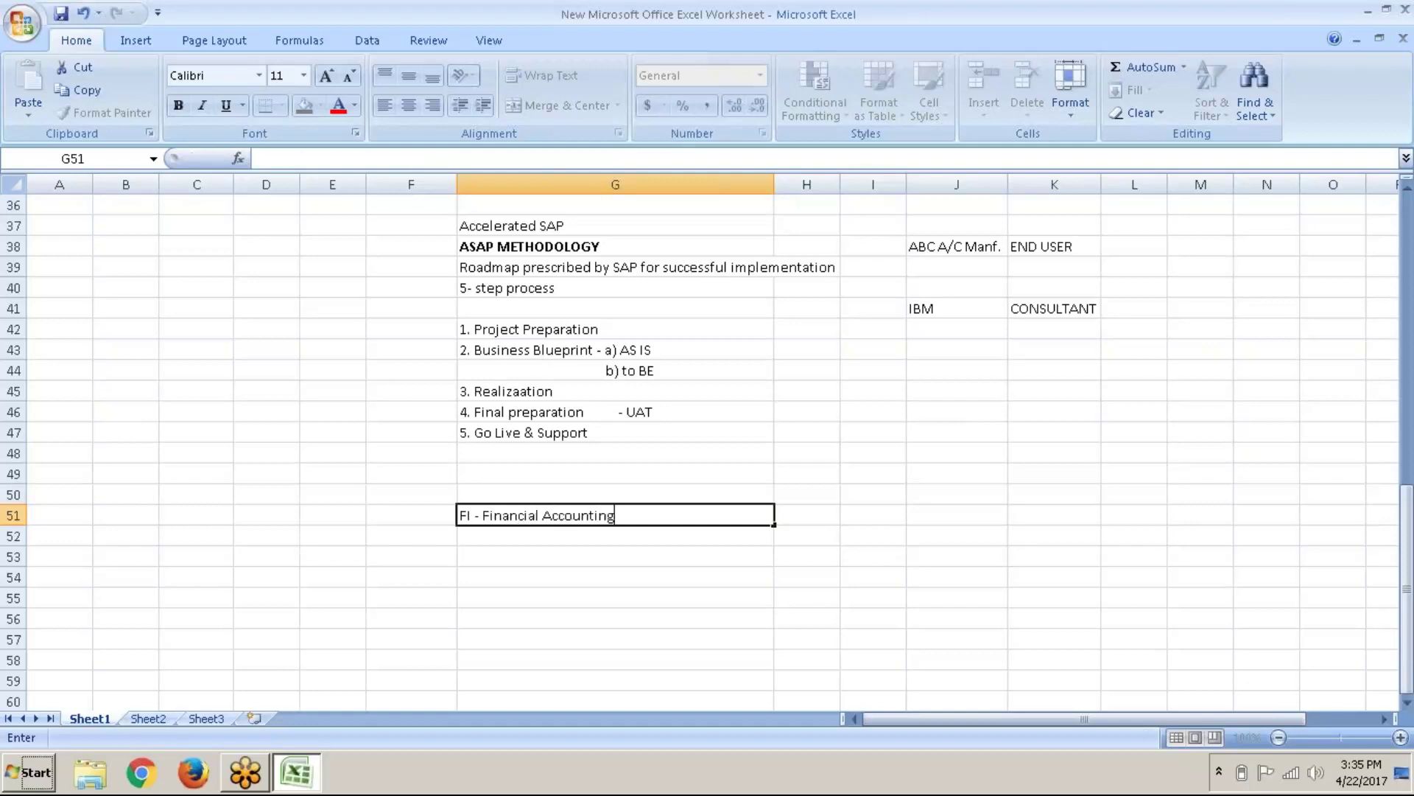
key(Return)
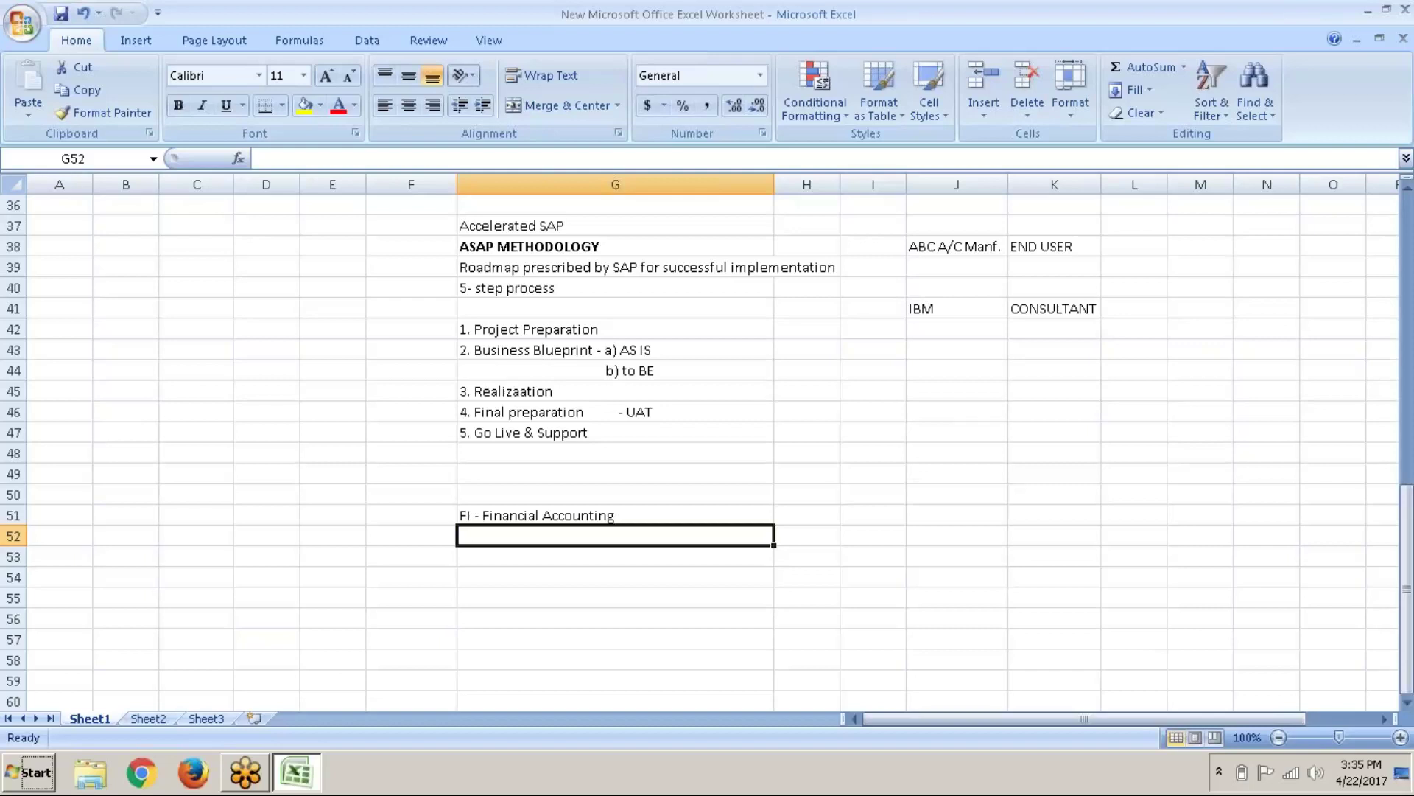
Step: Enter "1. Enterprise Structure" in G52 as the first topic under the FI heading
text(1)
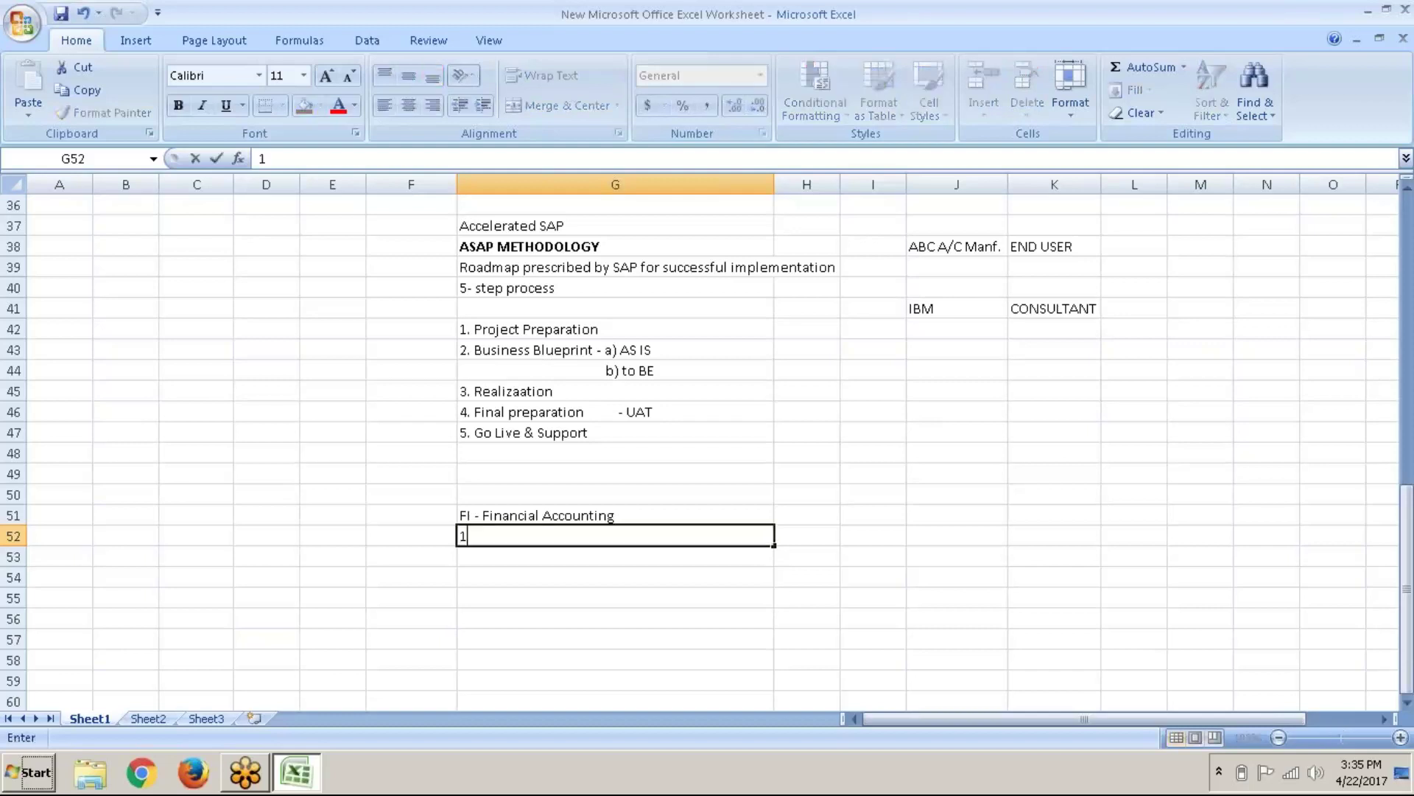
text(. ENter)
key(BackSpace)
key(BackSpace)
key(BackSpace)
key(BackSpace)
text(nterpris)
text(e )
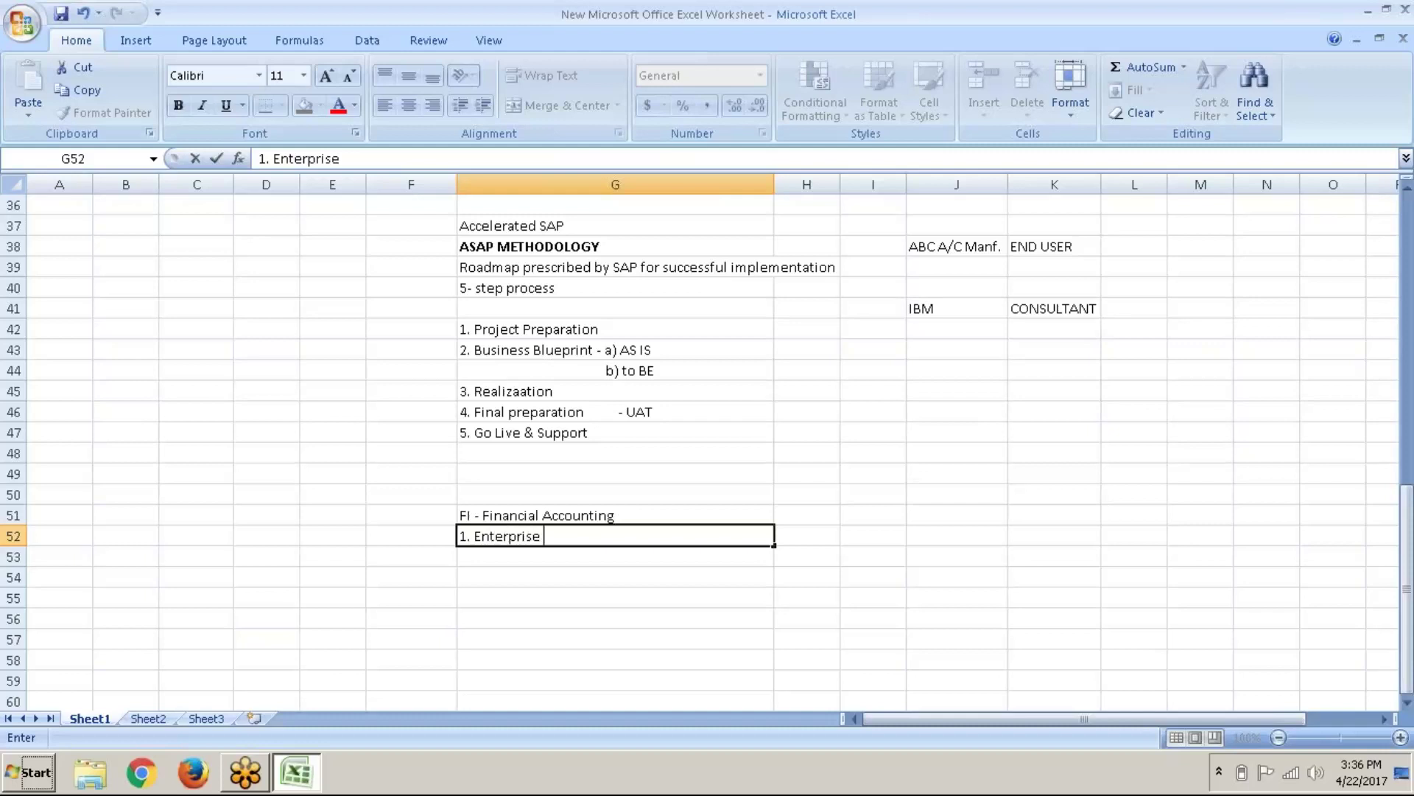
text(Structure)
key(Return)
Step: Enter "2. Financial Accounting Global Settings (New)" in G53 as the second FI topic
text(2)
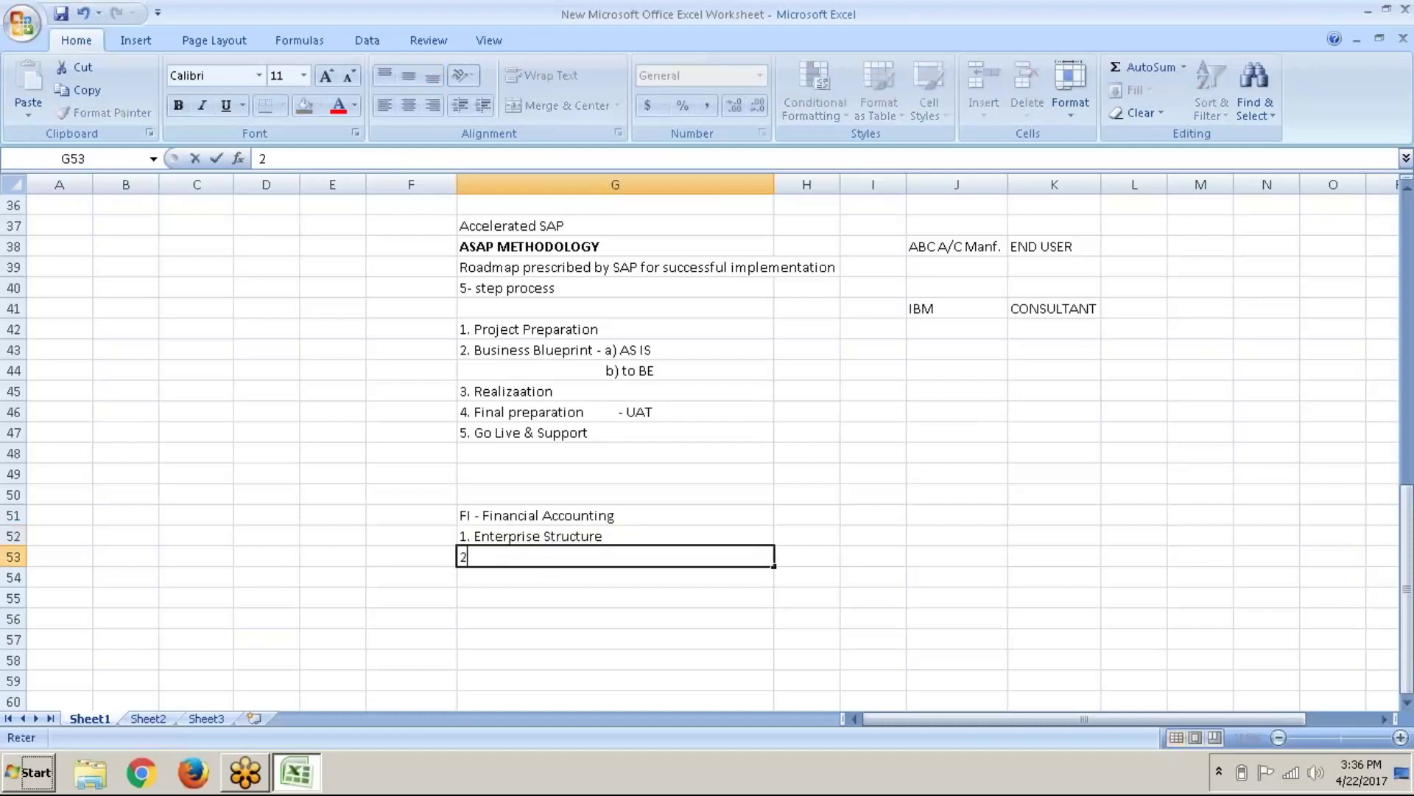
text(. Financial)
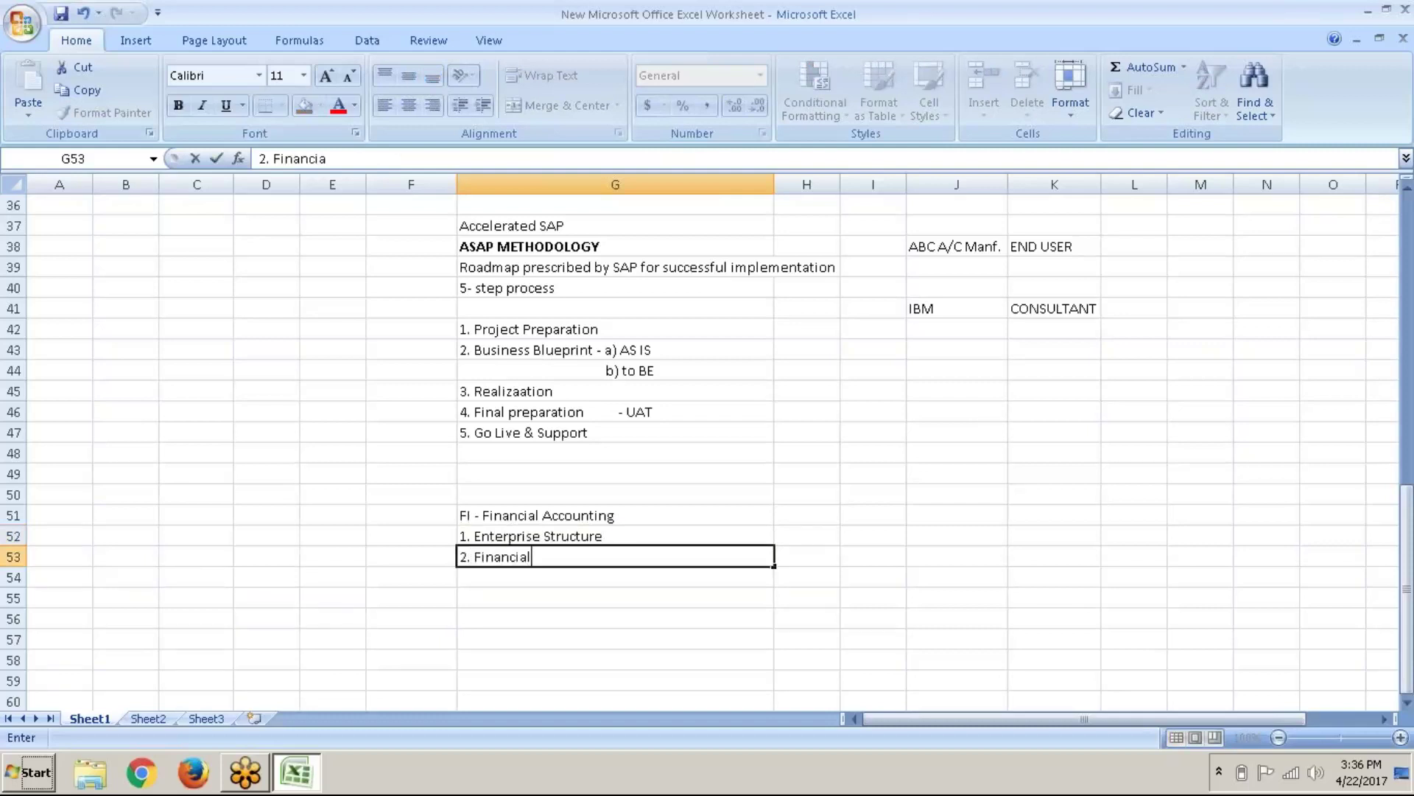
text( Accounting Glob)
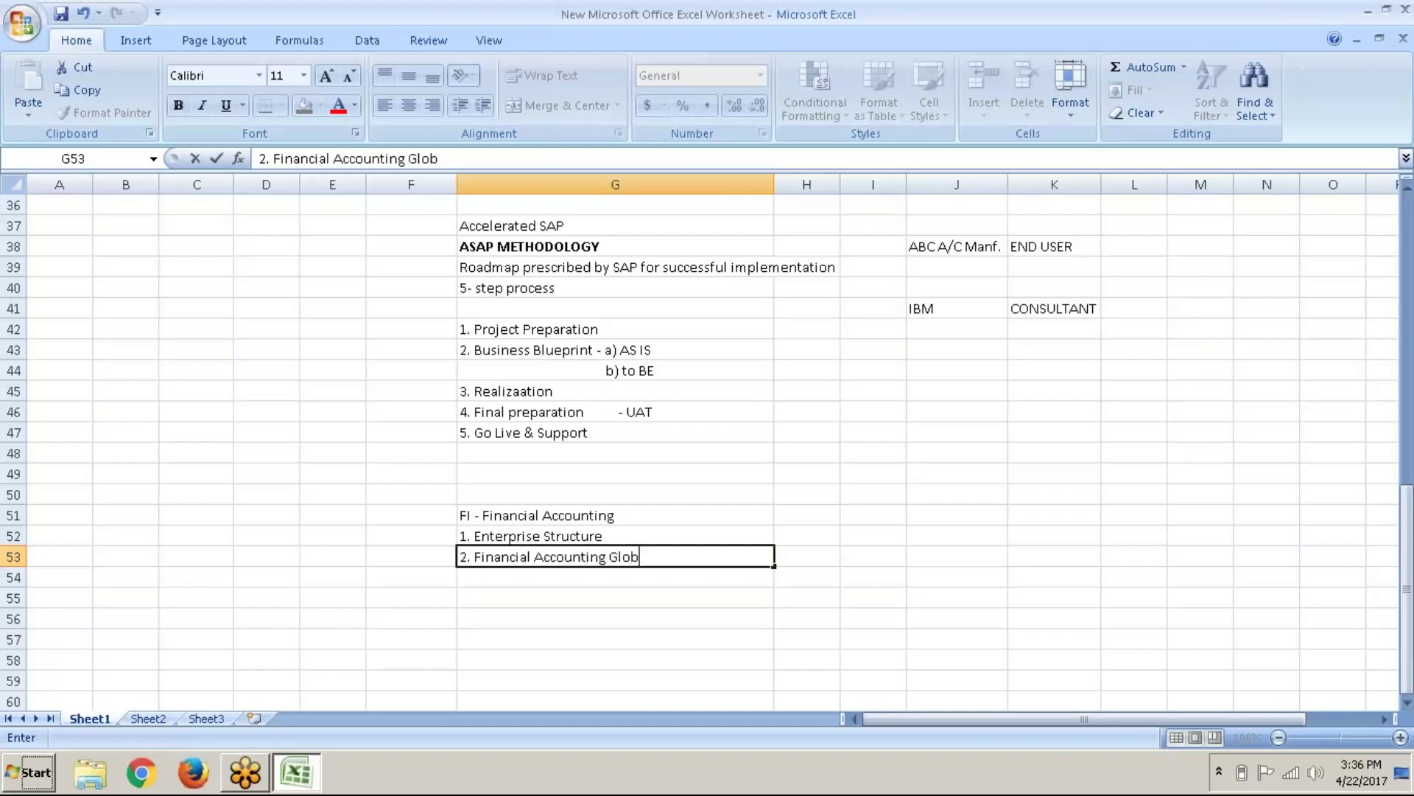
text(al Settings )
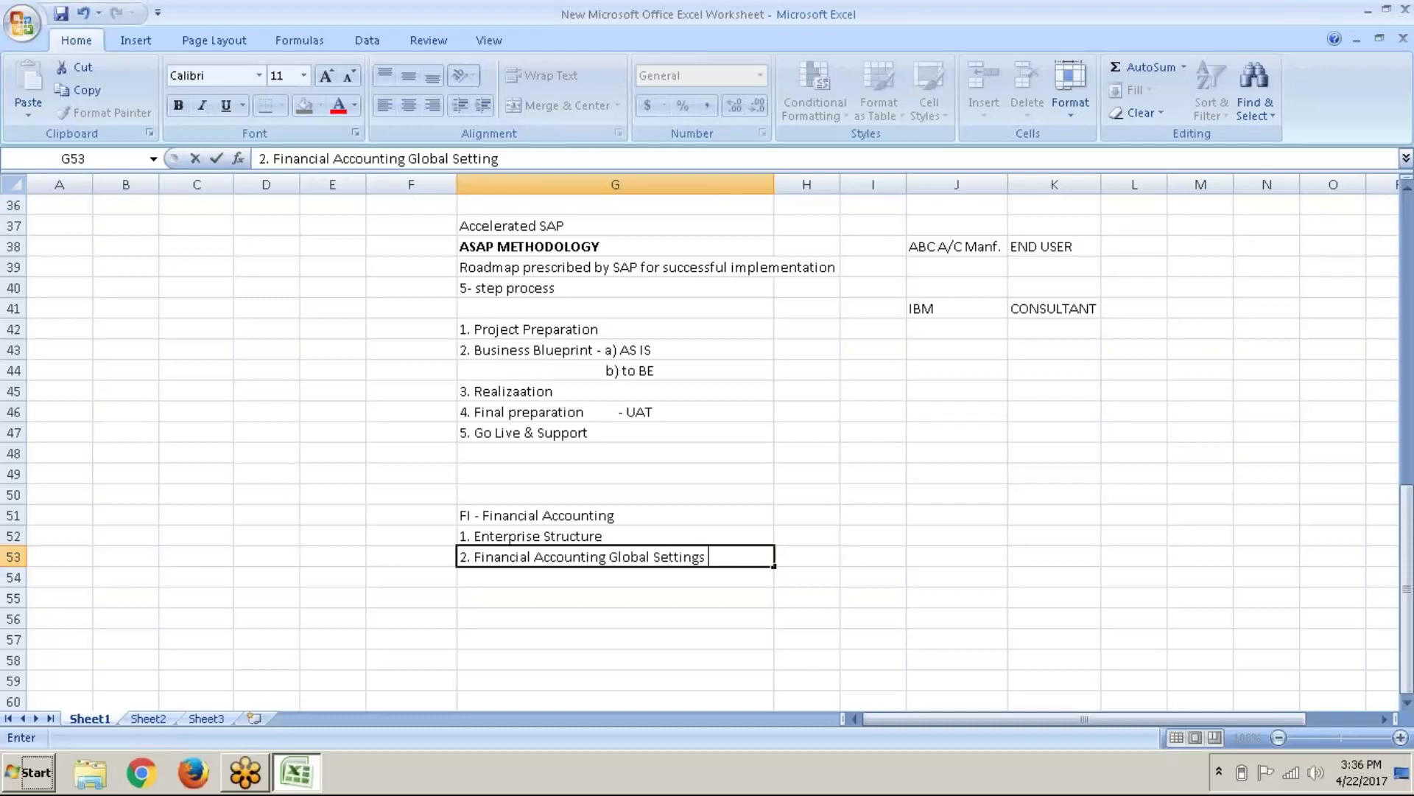
text((New))
key(Return)
Step: Enter "3. General Ledger Accounting (New)" in G54 as the third FI topic
text(3)
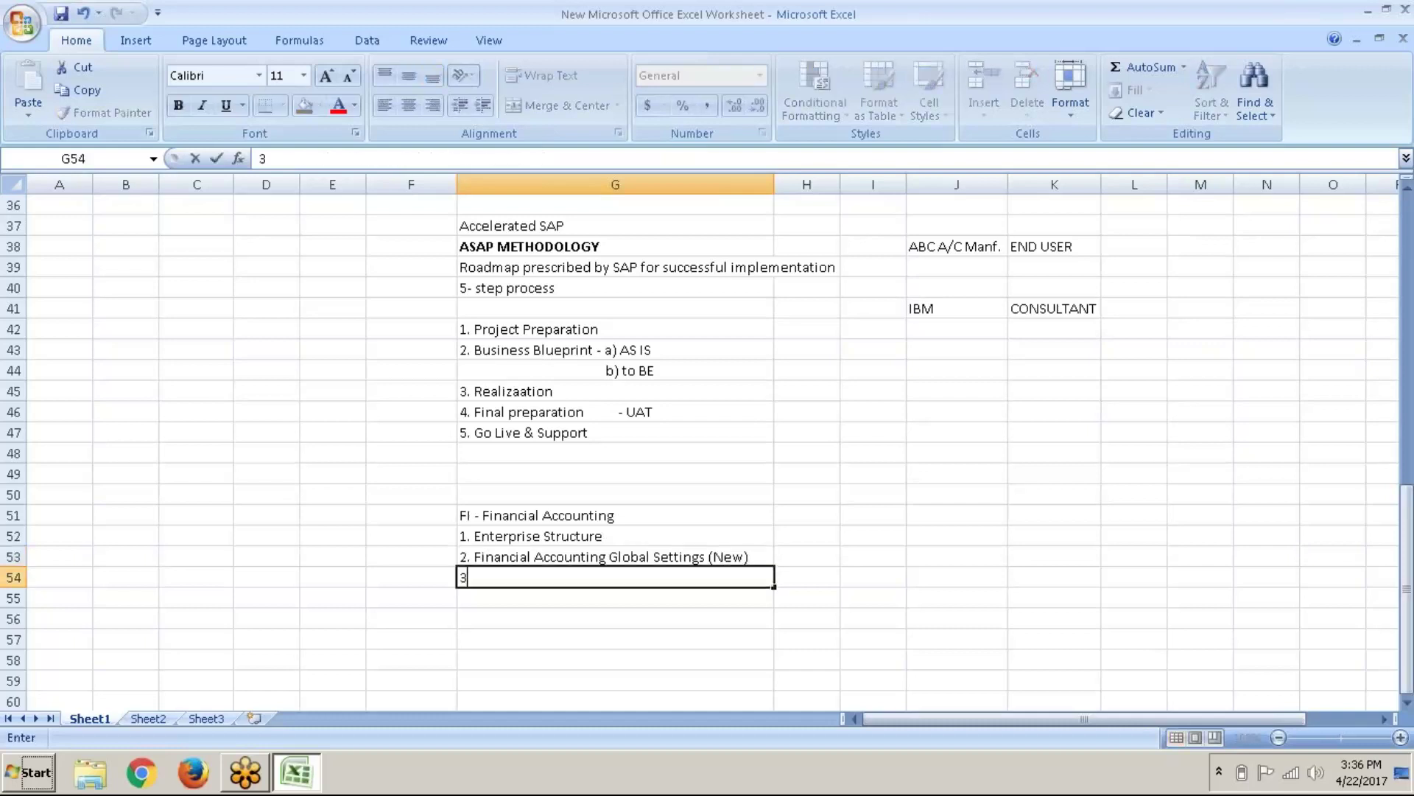
text(.)
text( Gene)
text(r)
key(BackSpace)
text(eral Ledger)
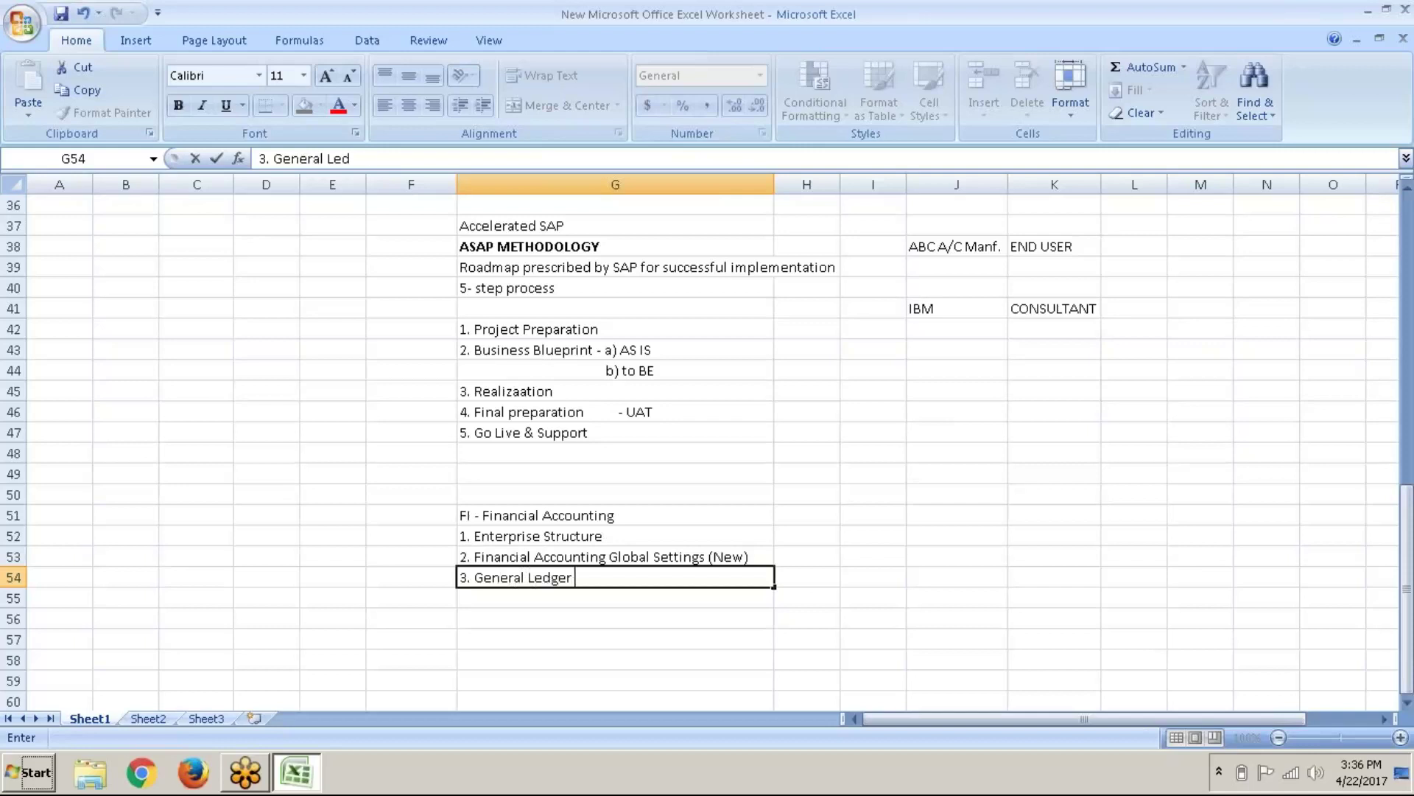
text( Accounting ()
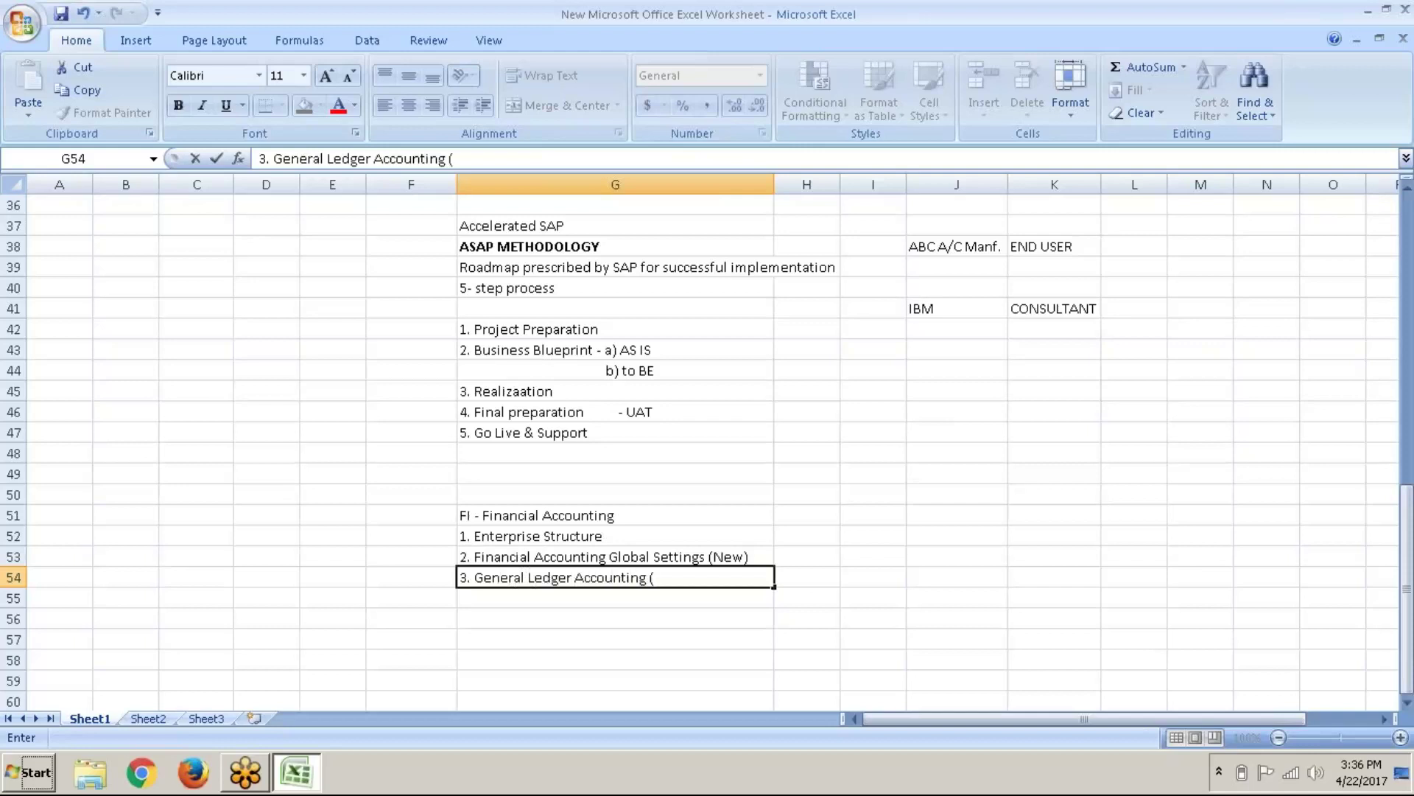
text(New))
key(Return)
Step: Add the FI topics "4. Accounts Receivable" in G55 and "5. Accounts Payable" in G56
text(4.)
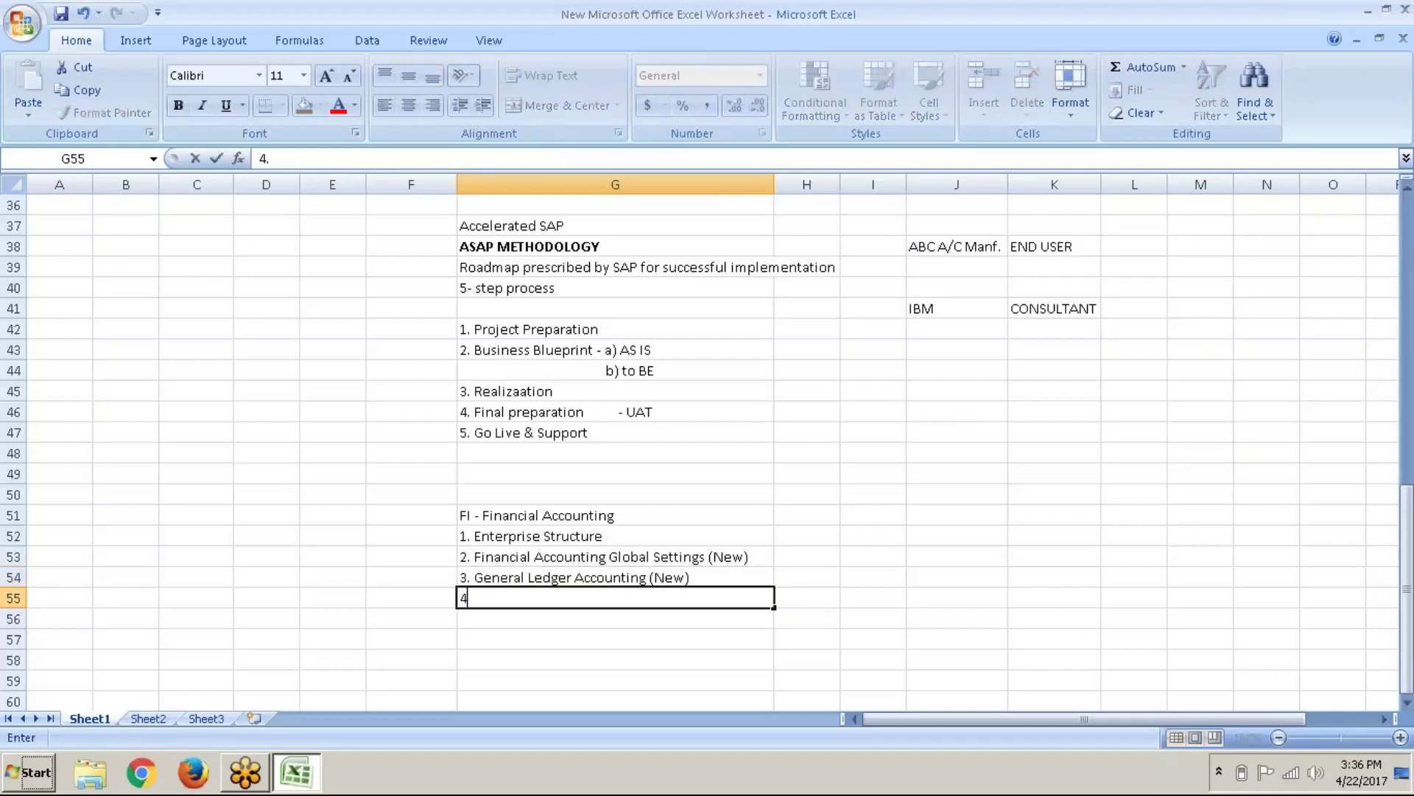
text( Accounts Re)
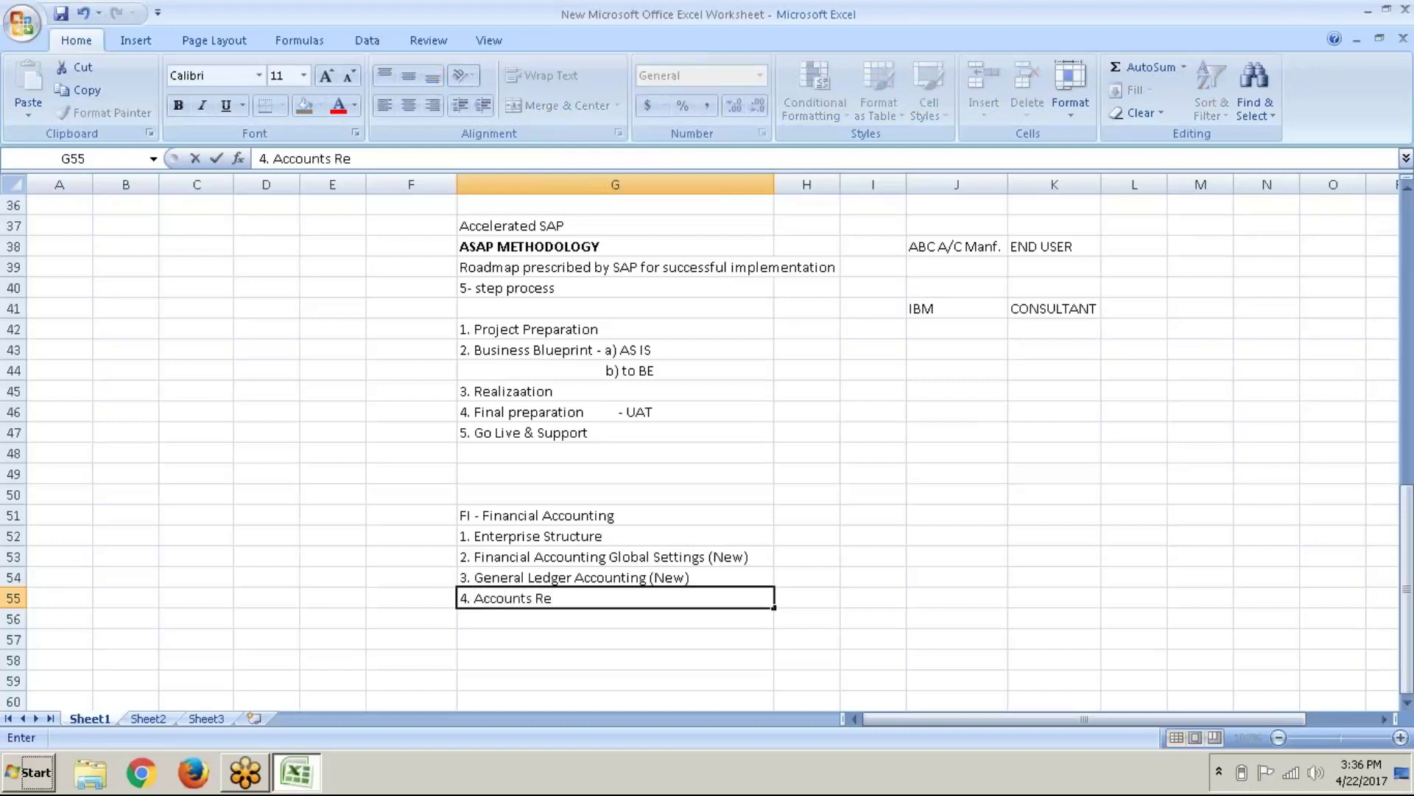
text(ceivable)
key(Return)
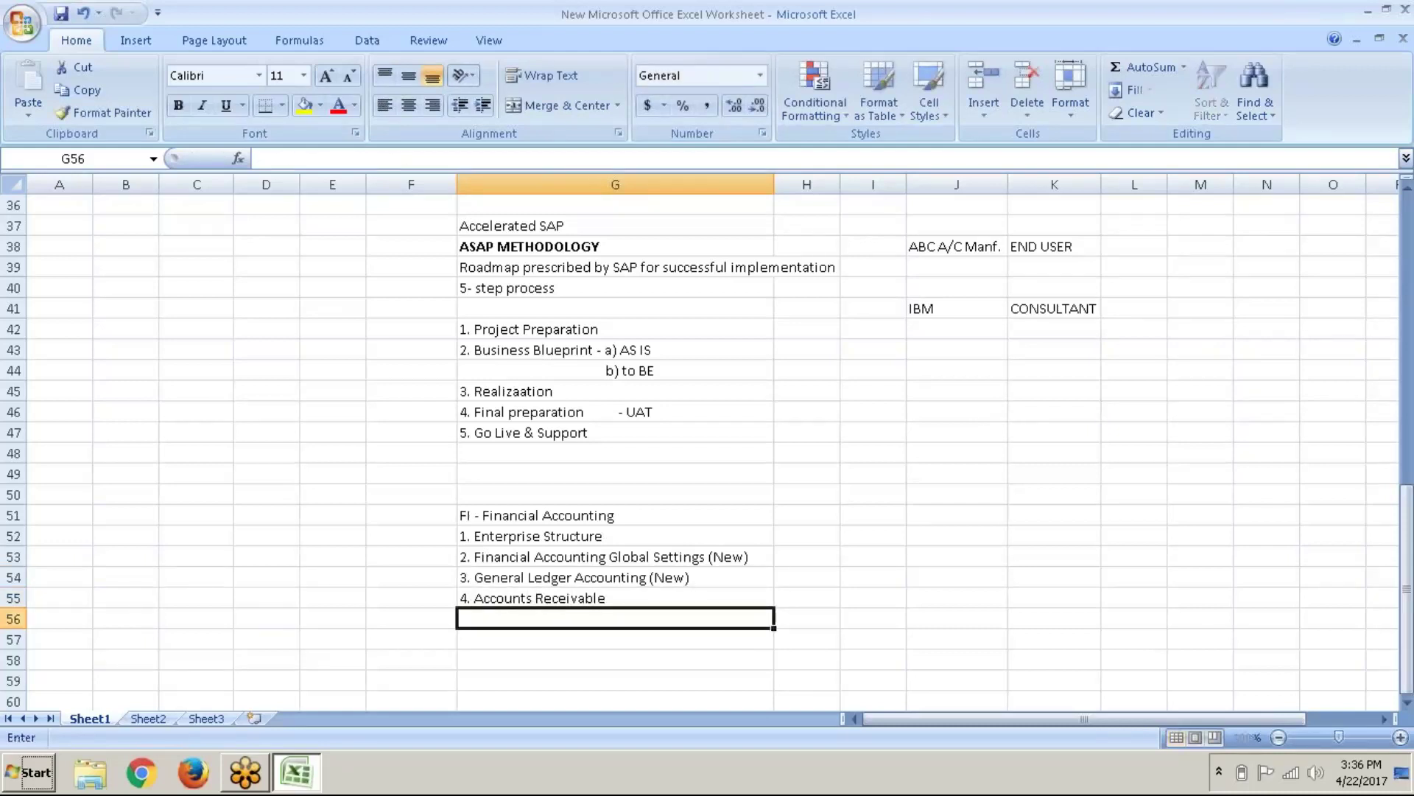
text(5. Ac)
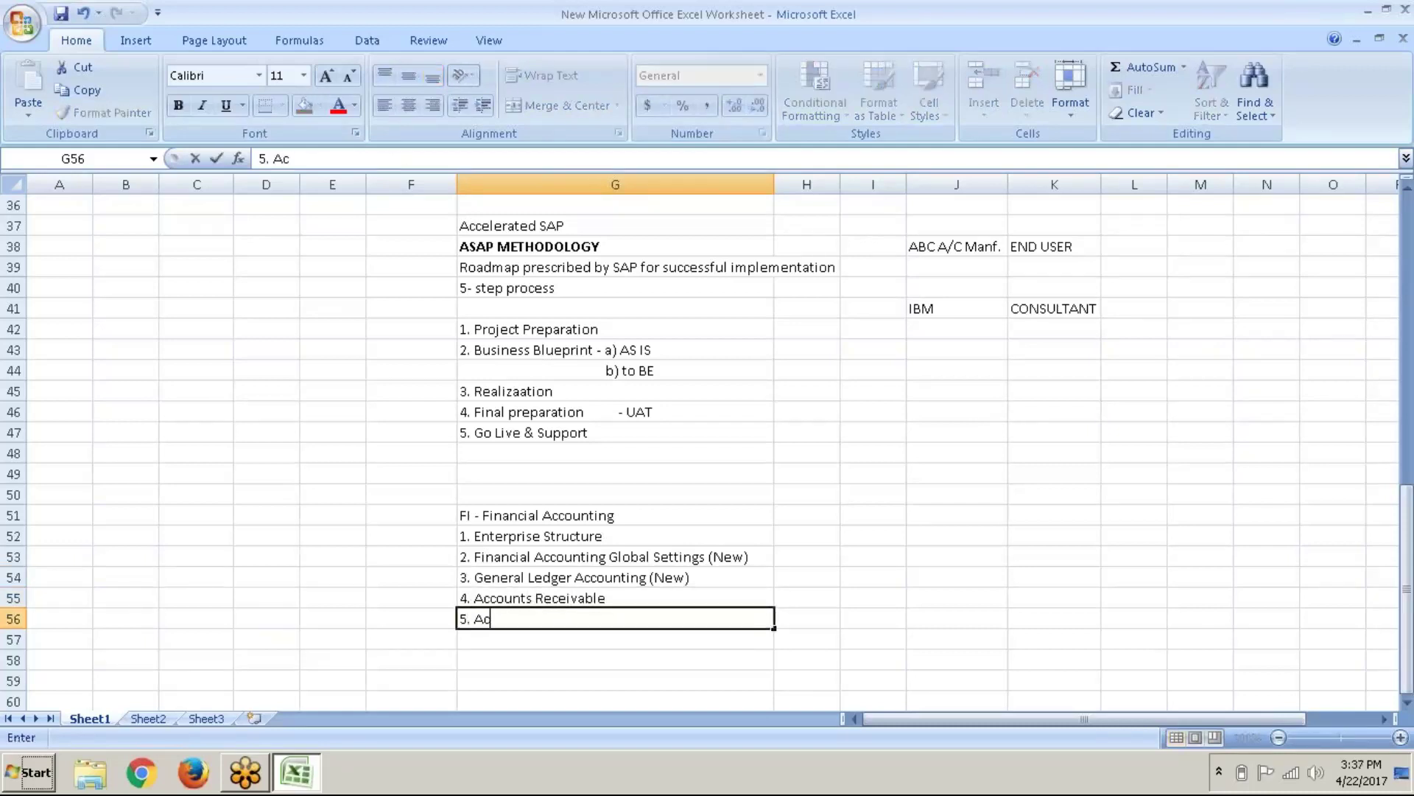
text(counts Payab;)
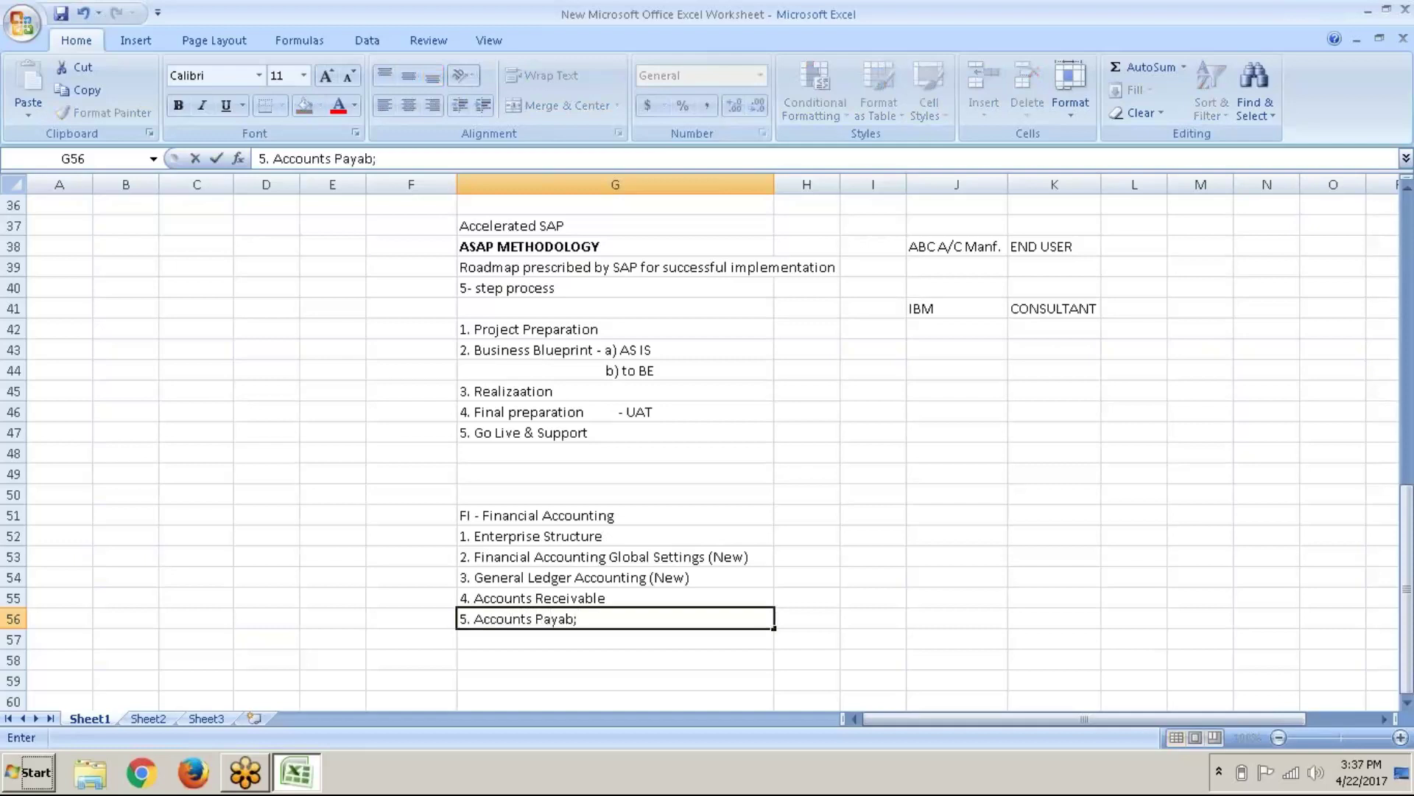
key(BackSpace)
text(le)
key(Return)
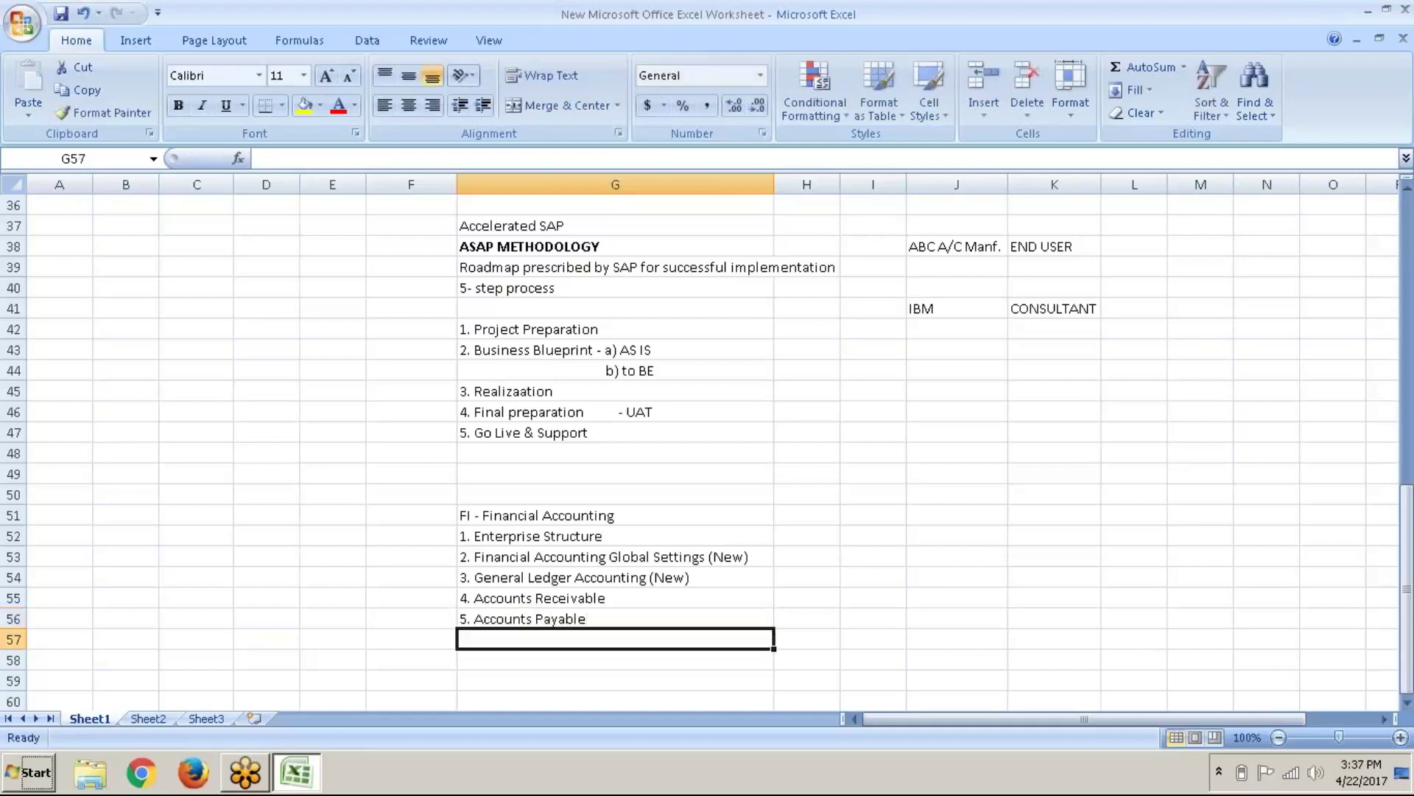
Step: Add the FI topics "6. Bank Acocunting" in G57 and "7. Asset Accounting" in G58
text(6. )
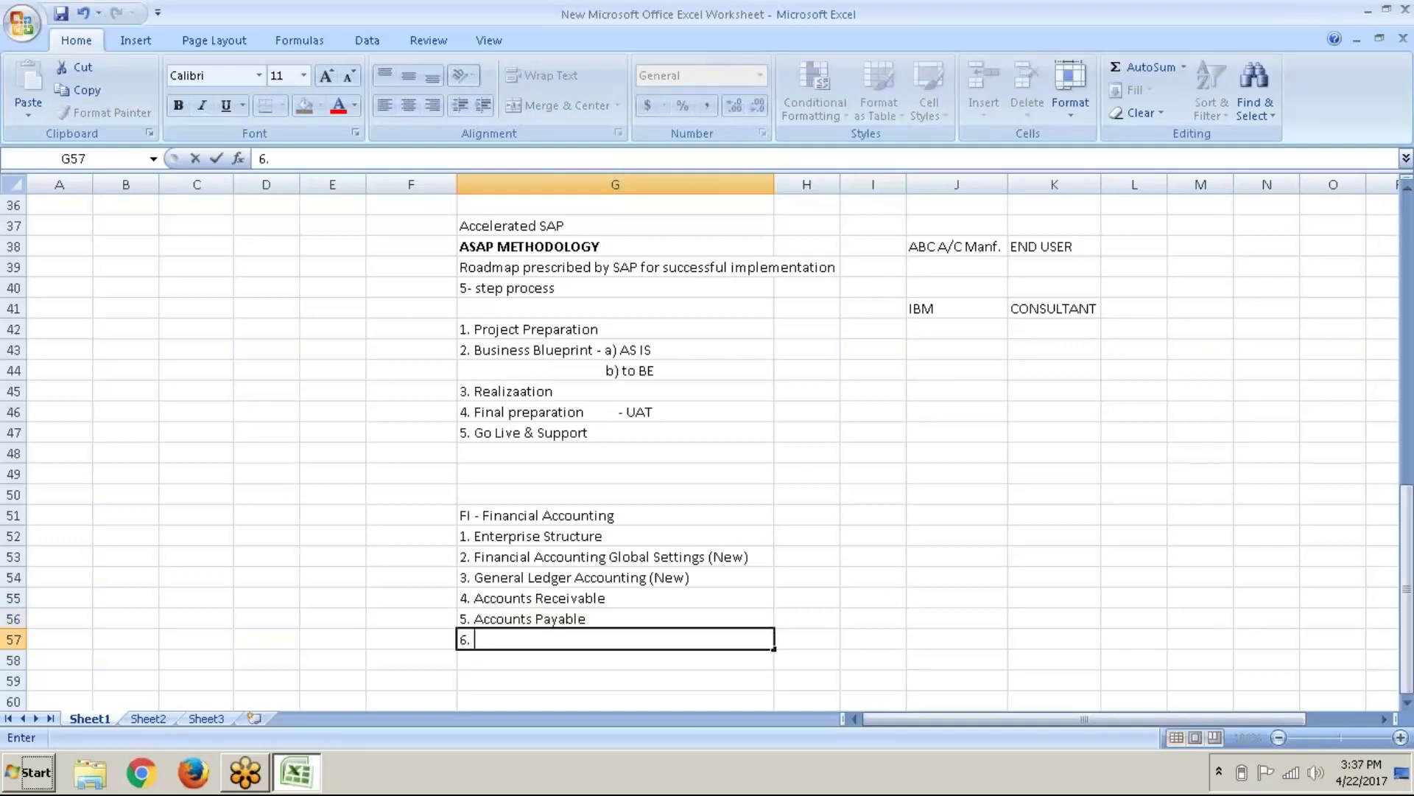
text(Bank Acocunting)
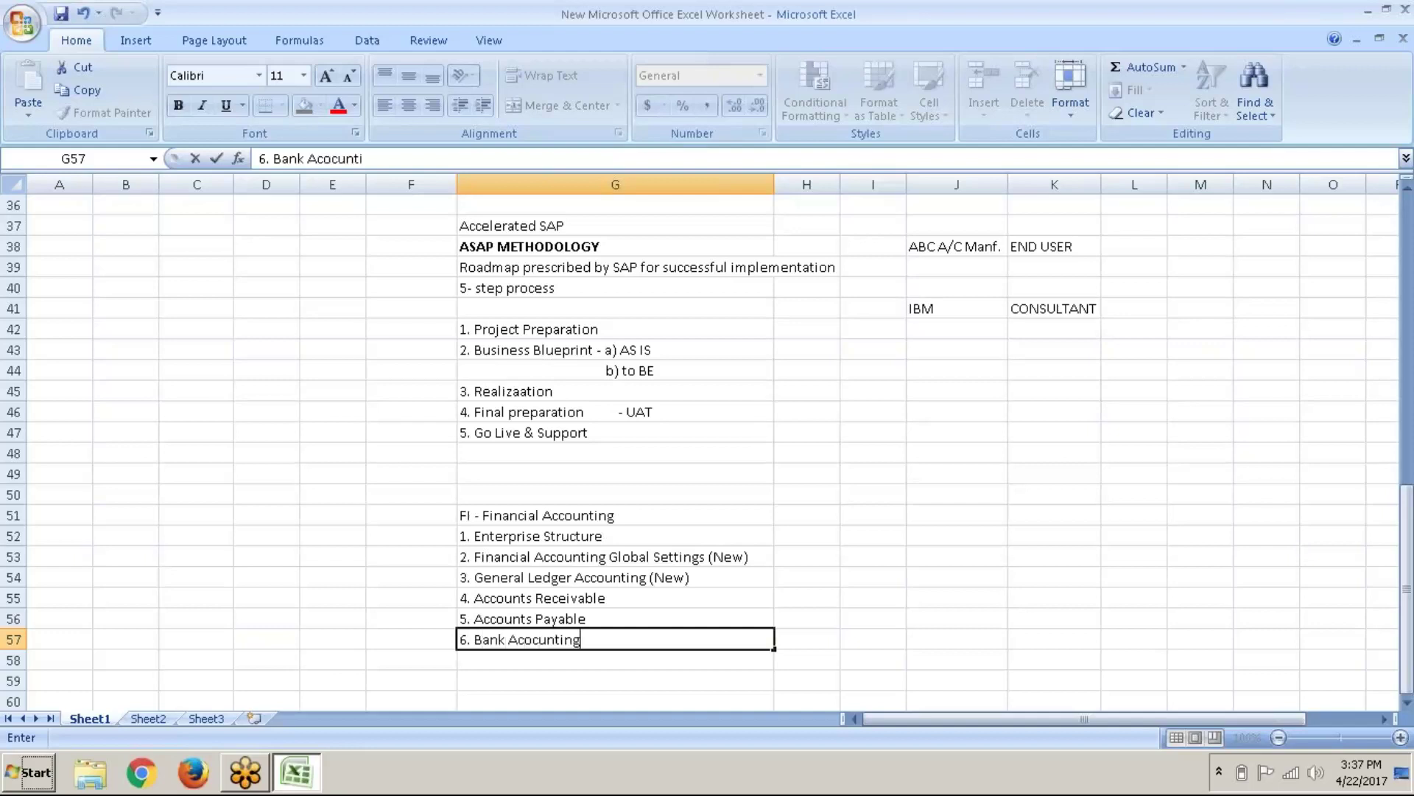
key(Return)
text(7)
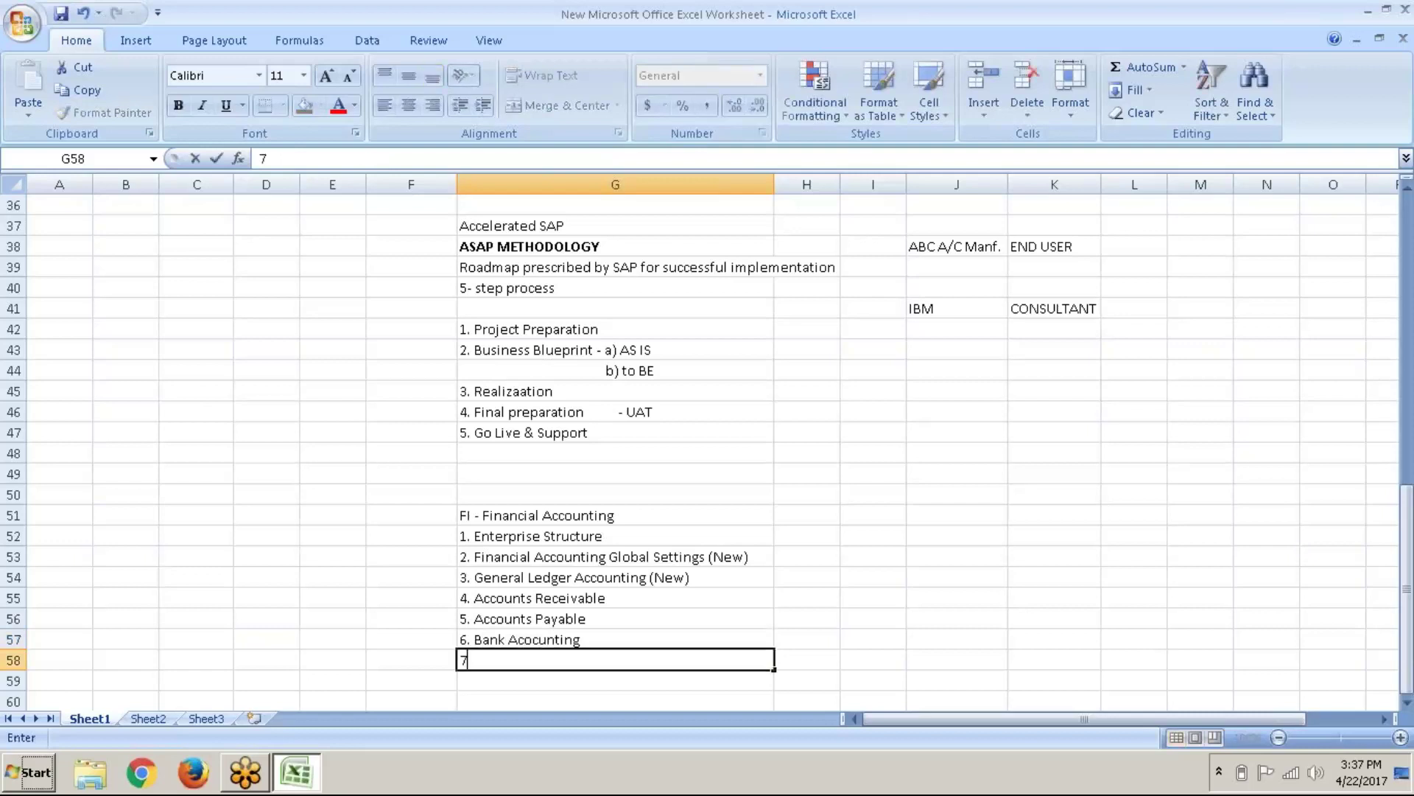
text(. A)
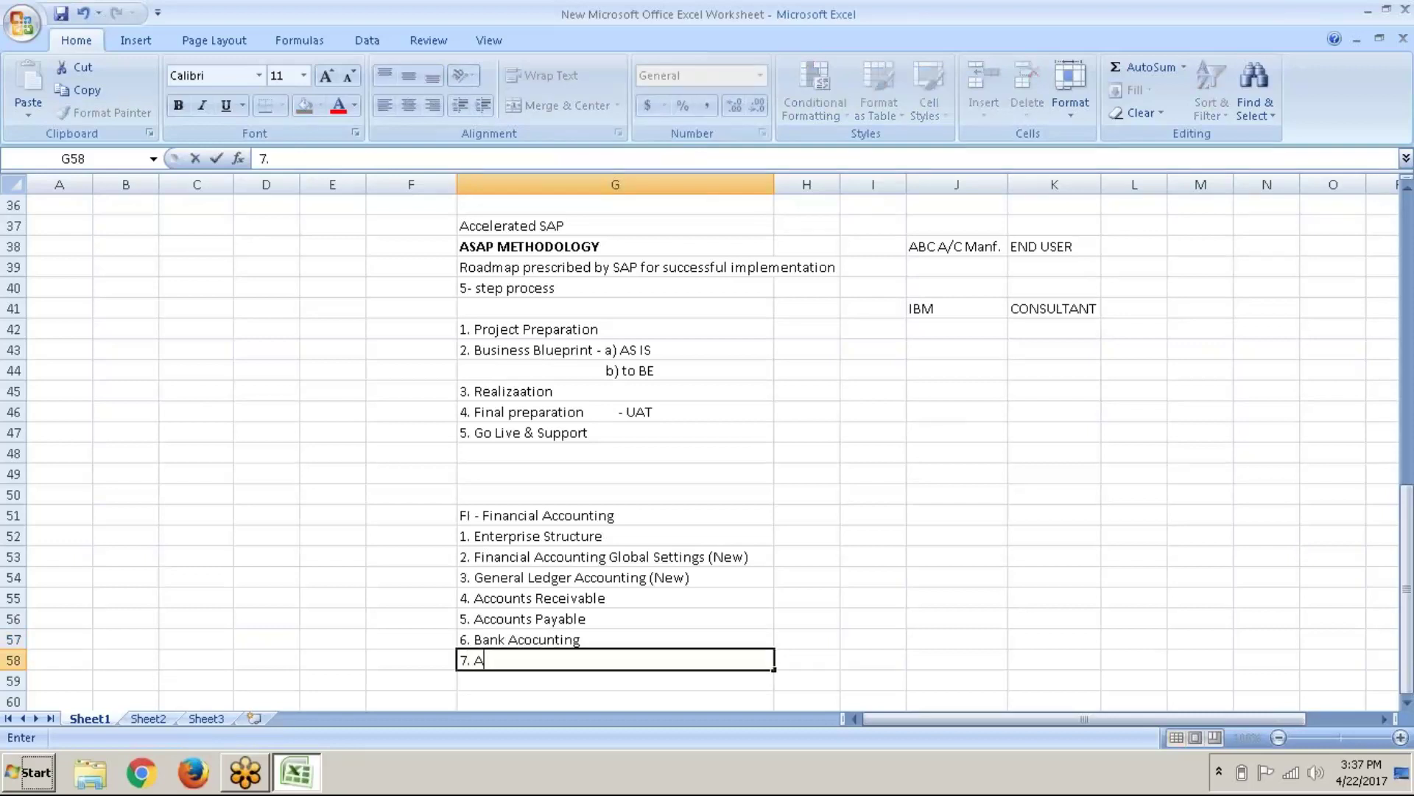
text(sset A)
text(ccounting)
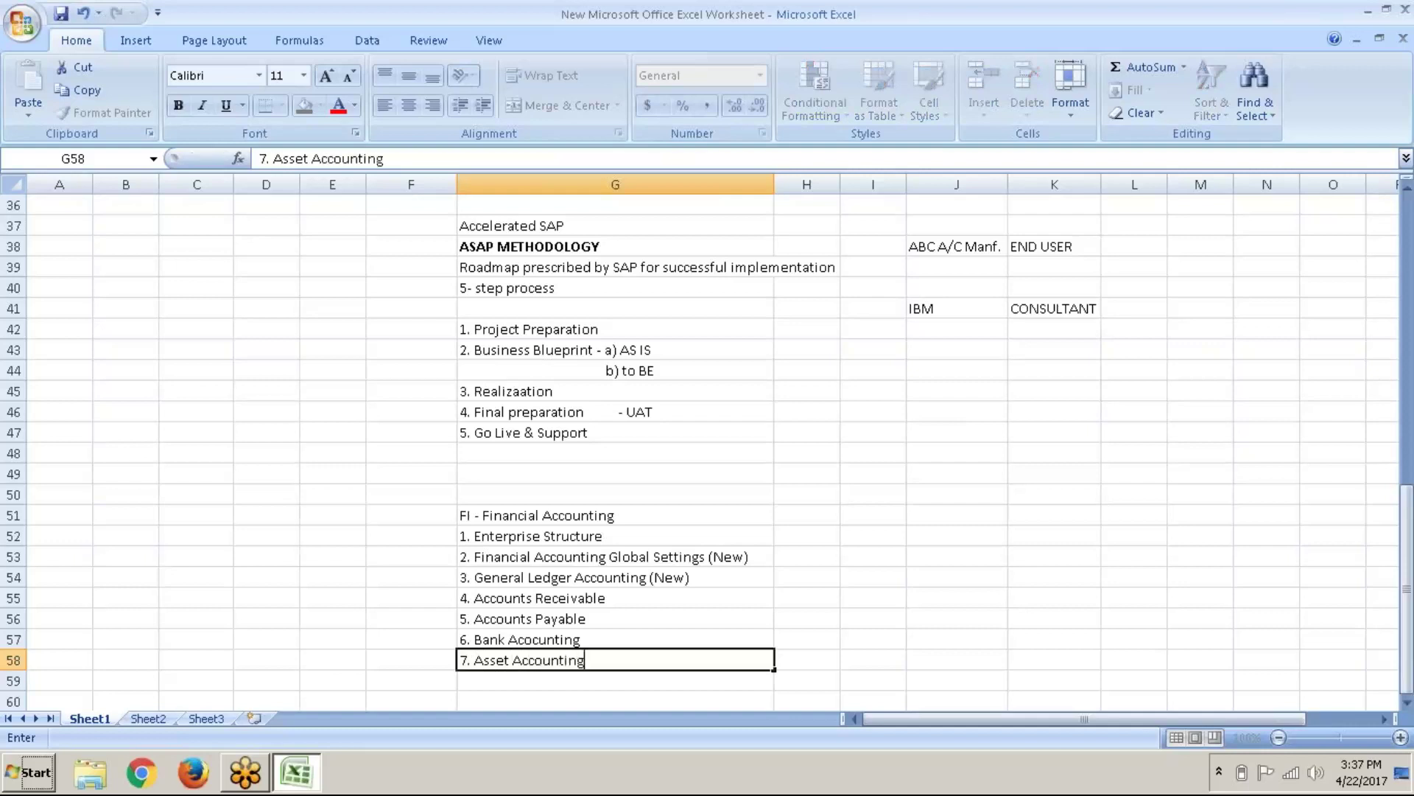
key(Return)
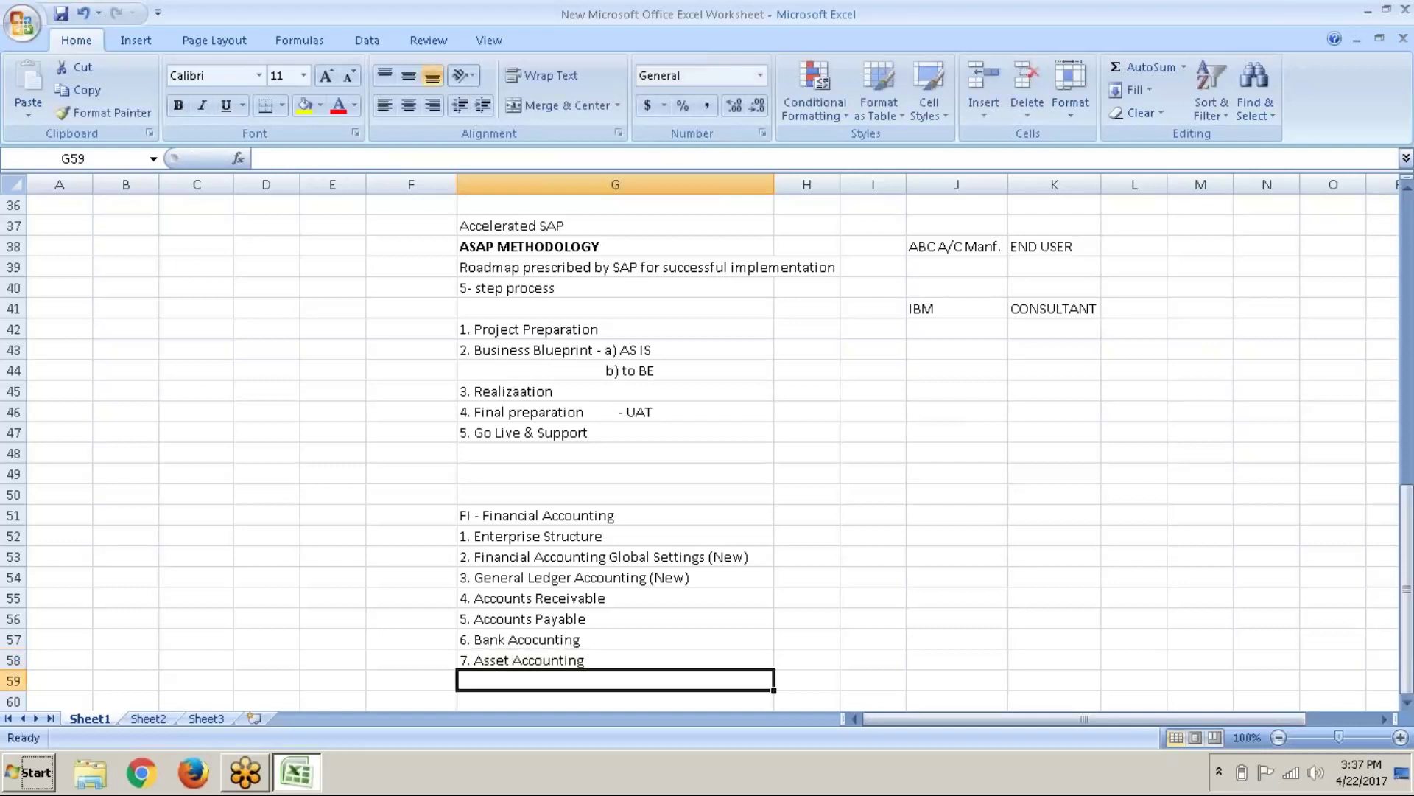
Step: Enter "8. Tax on sales/purchase" in G59 as the eighth FI topic
text(8.)
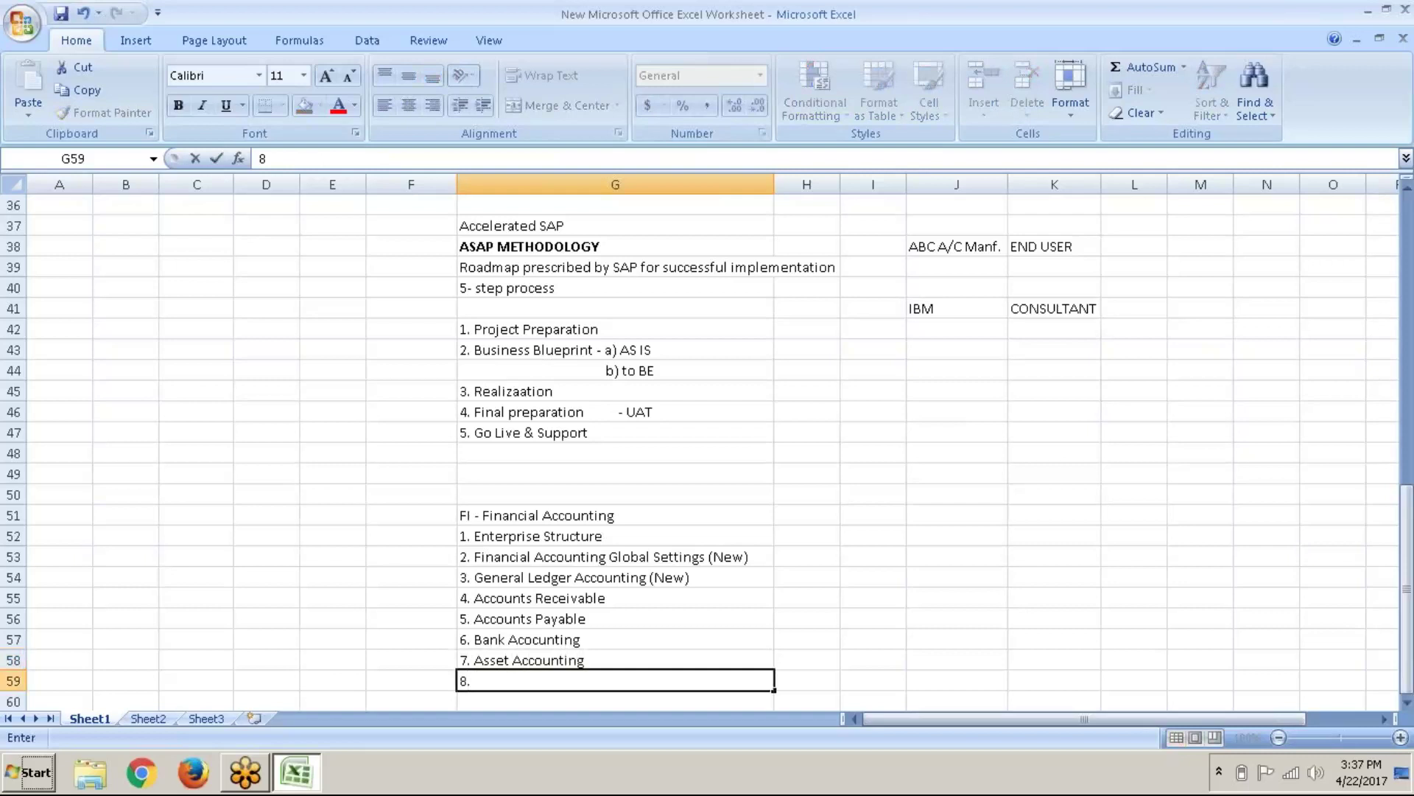
text( Tax on sales/)
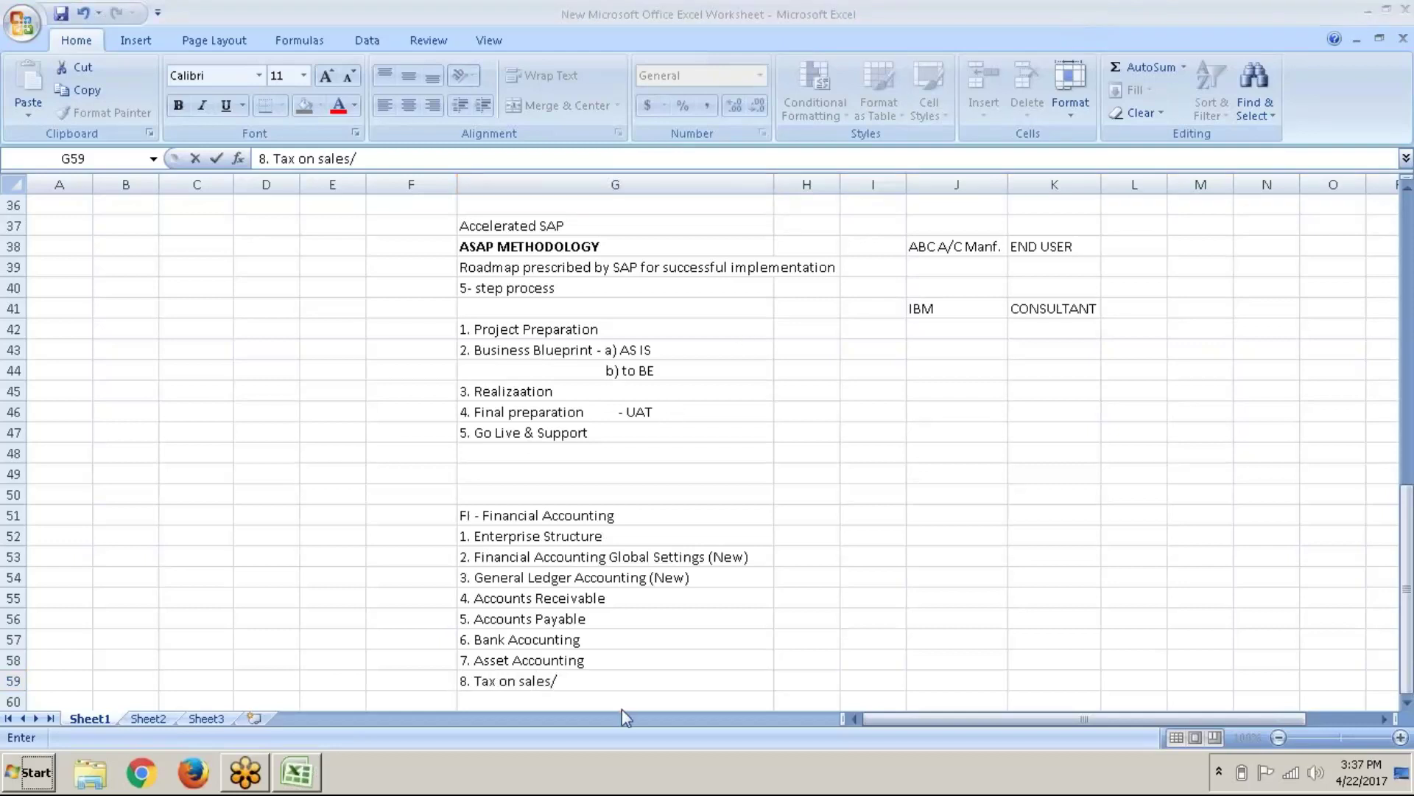
double_click(617, 678)
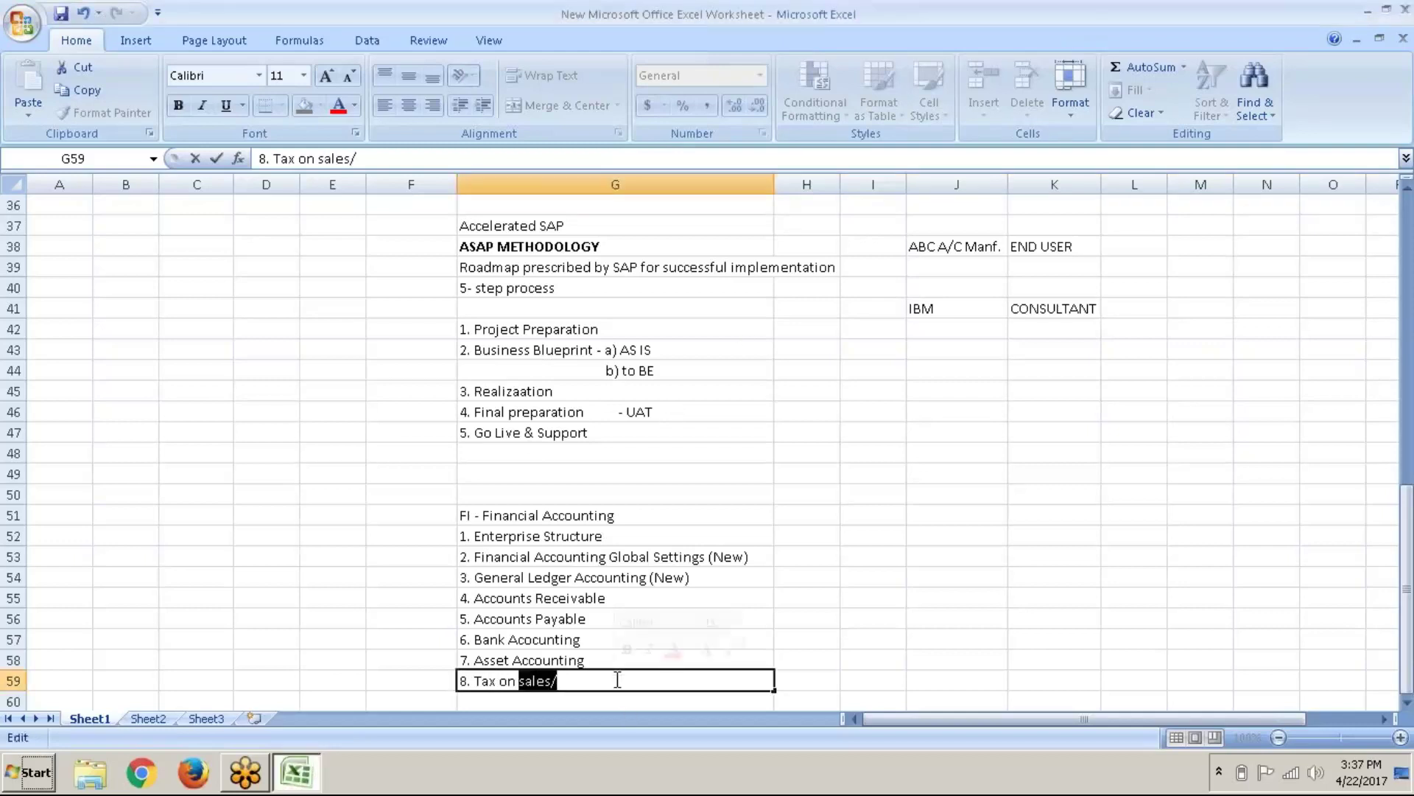
click(618, 679)
text(pu)
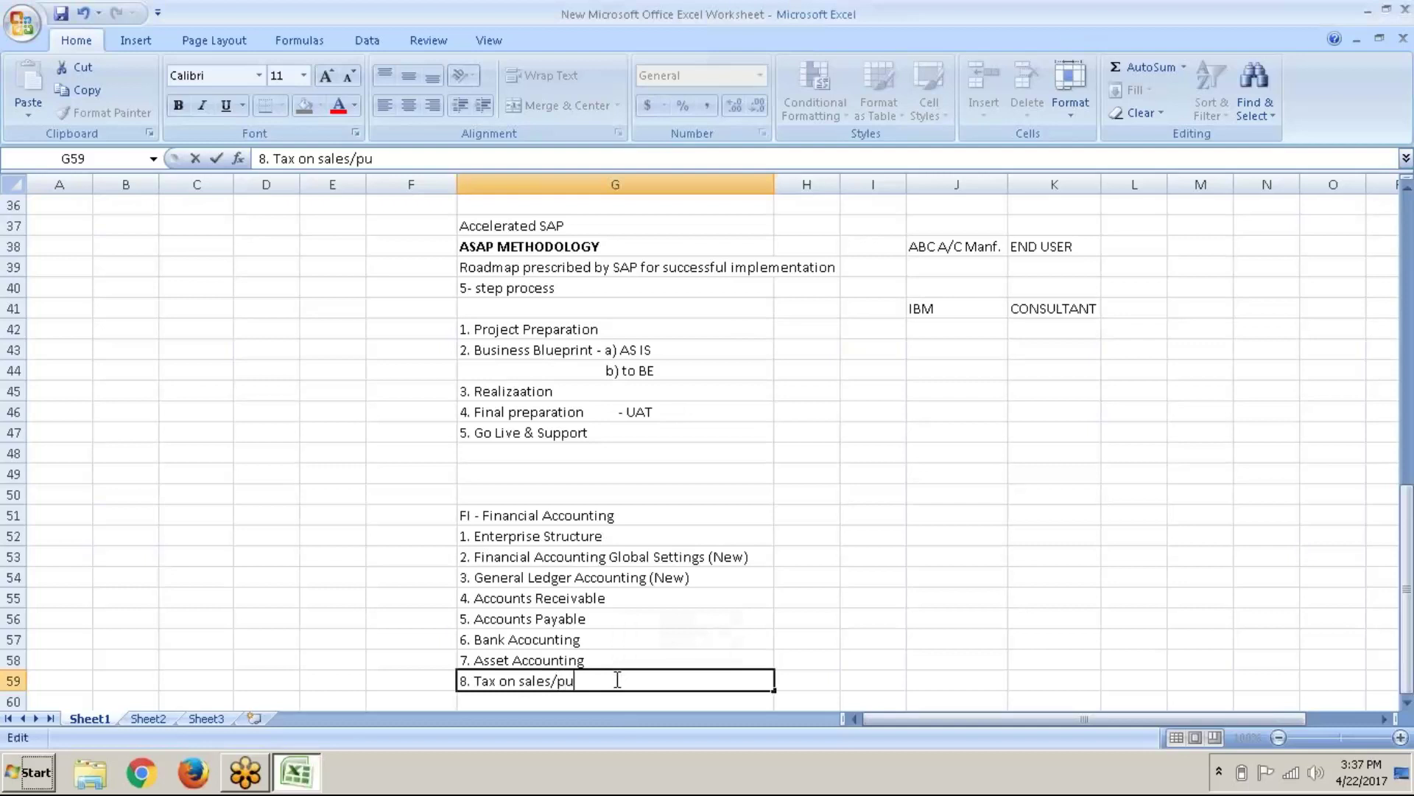
text(rchase)
key(Return)
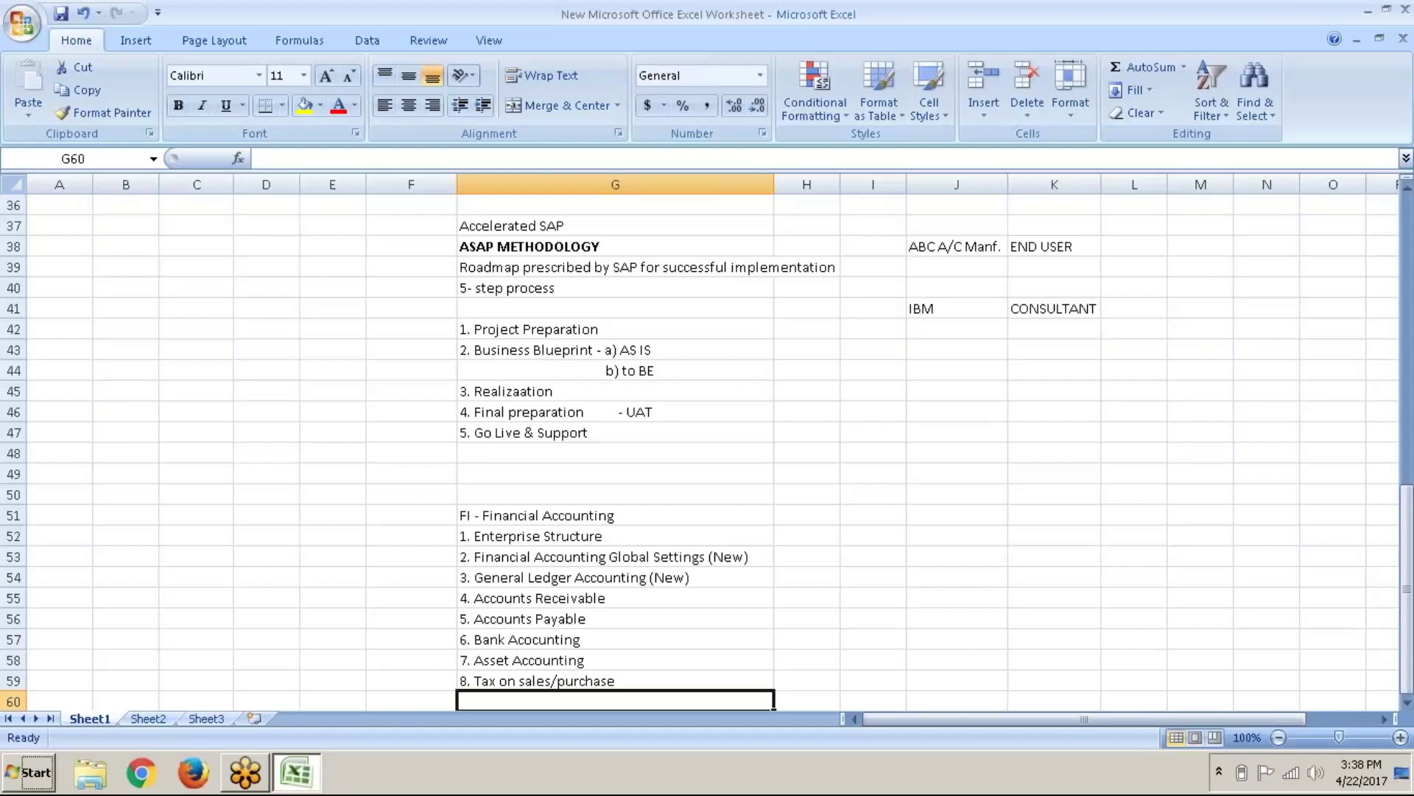
Step: Make the "FI - Financial Accounting" heading in G51 bold
scroll(499, 373, down, 4)
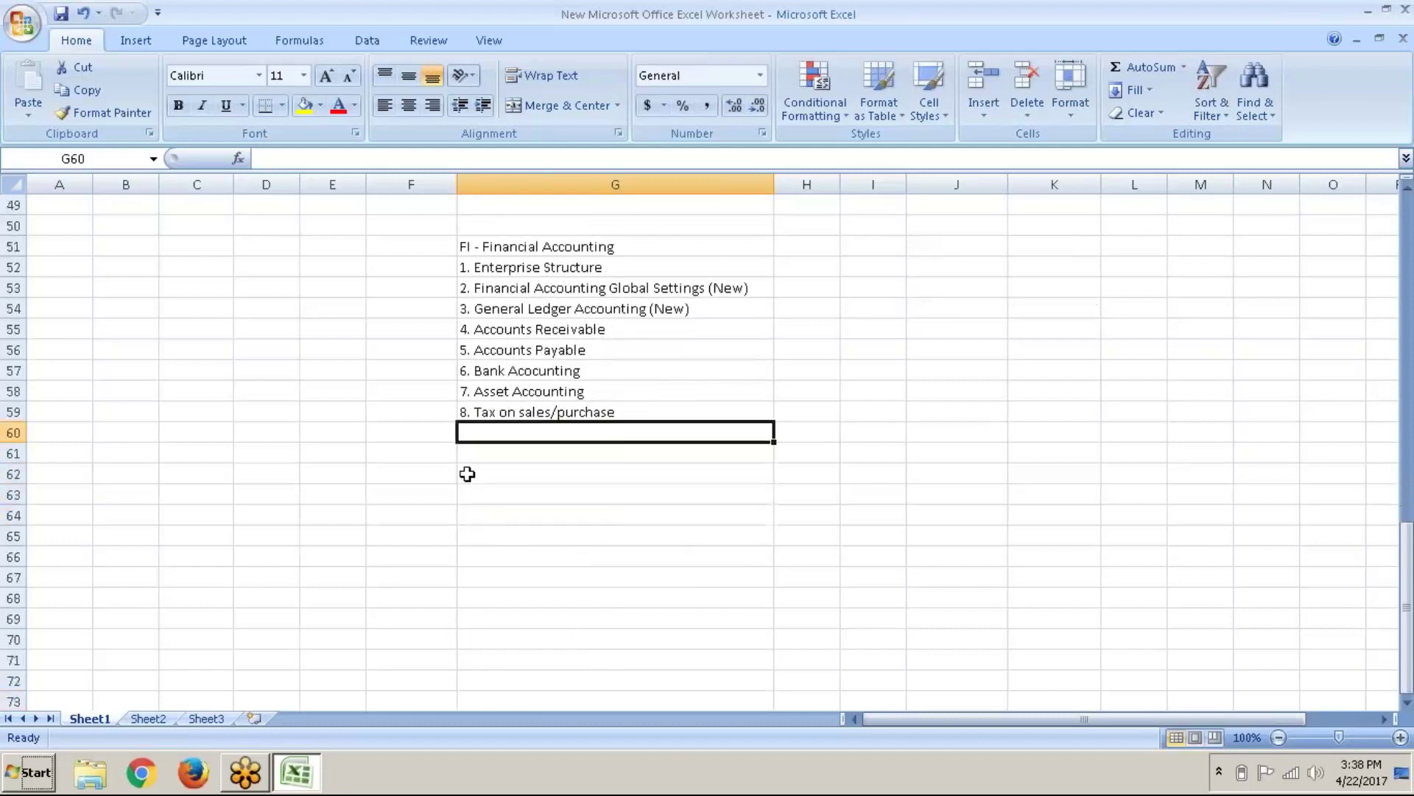
click(479, 471)
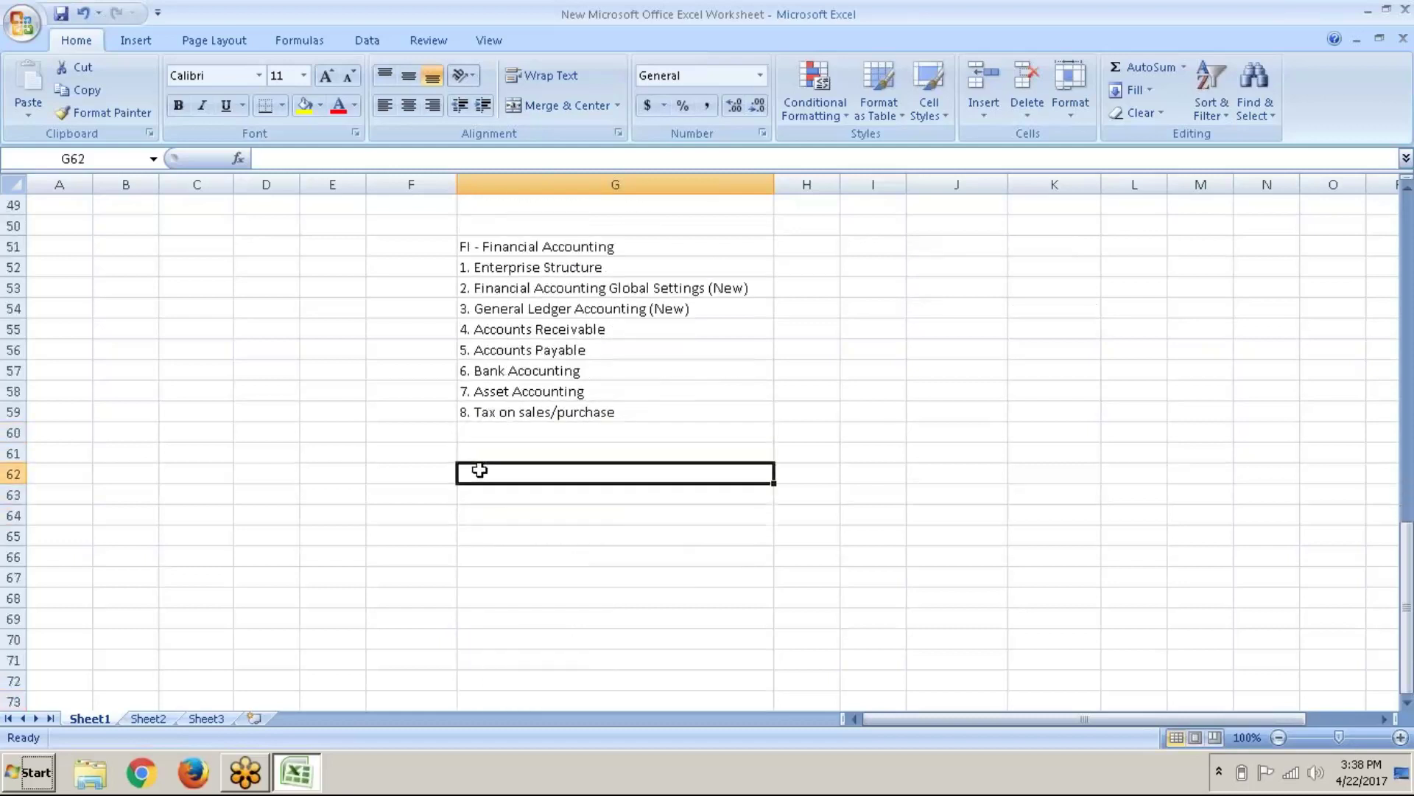
click(534, 245)
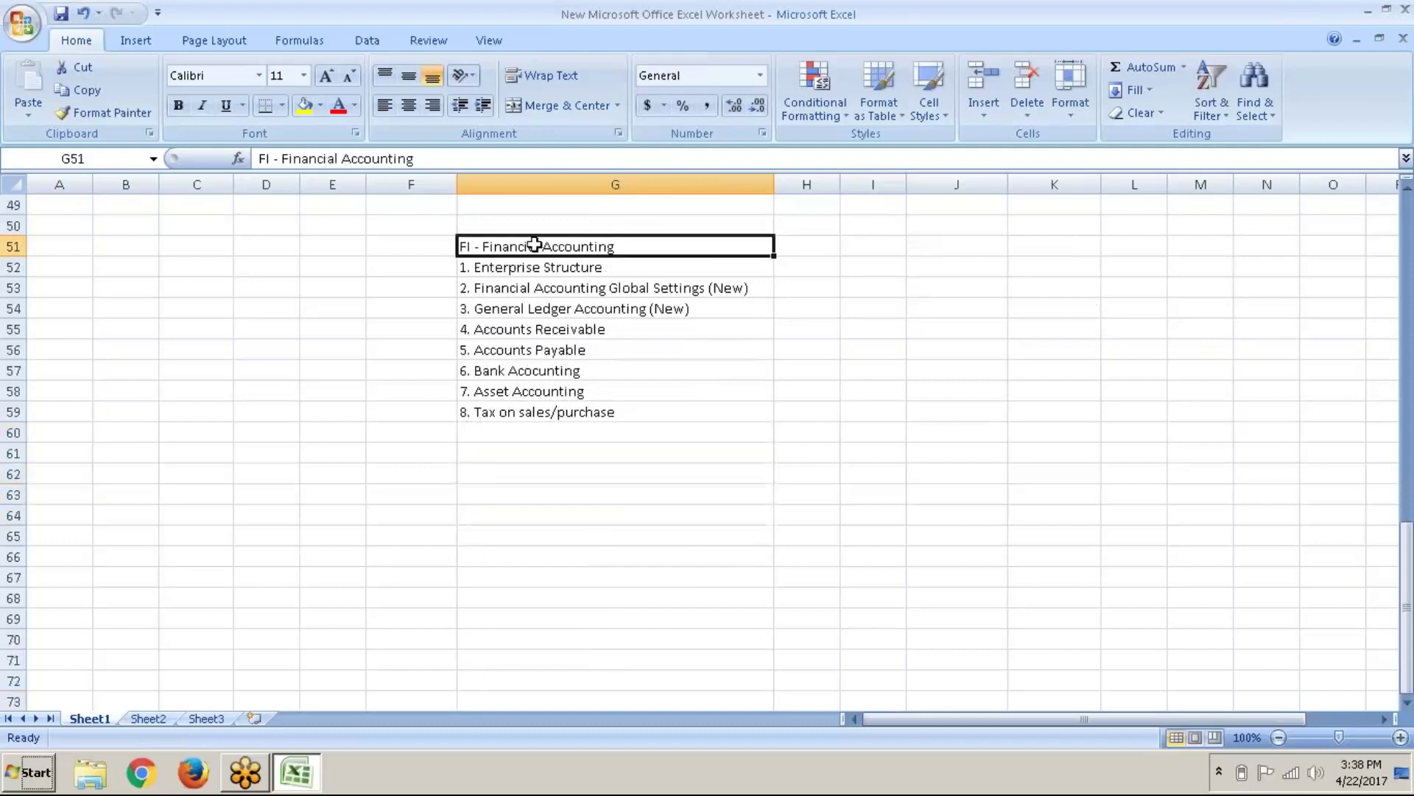
key(ctrl+b)
Step: Enter the heading "CO - Controlling" in G61, one empty row below the FI topics, and make it bold
click(526, 461)
text(CO)
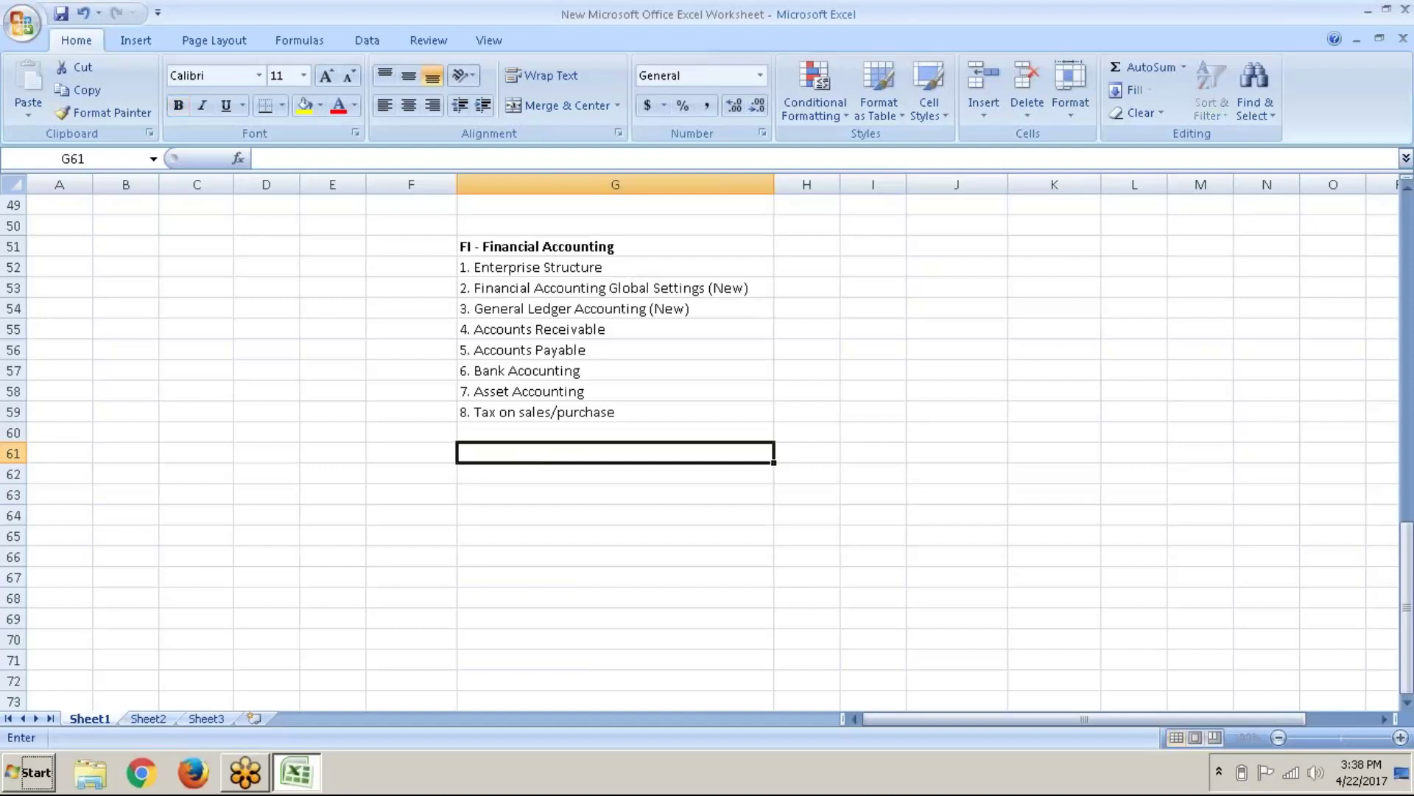
text( - )
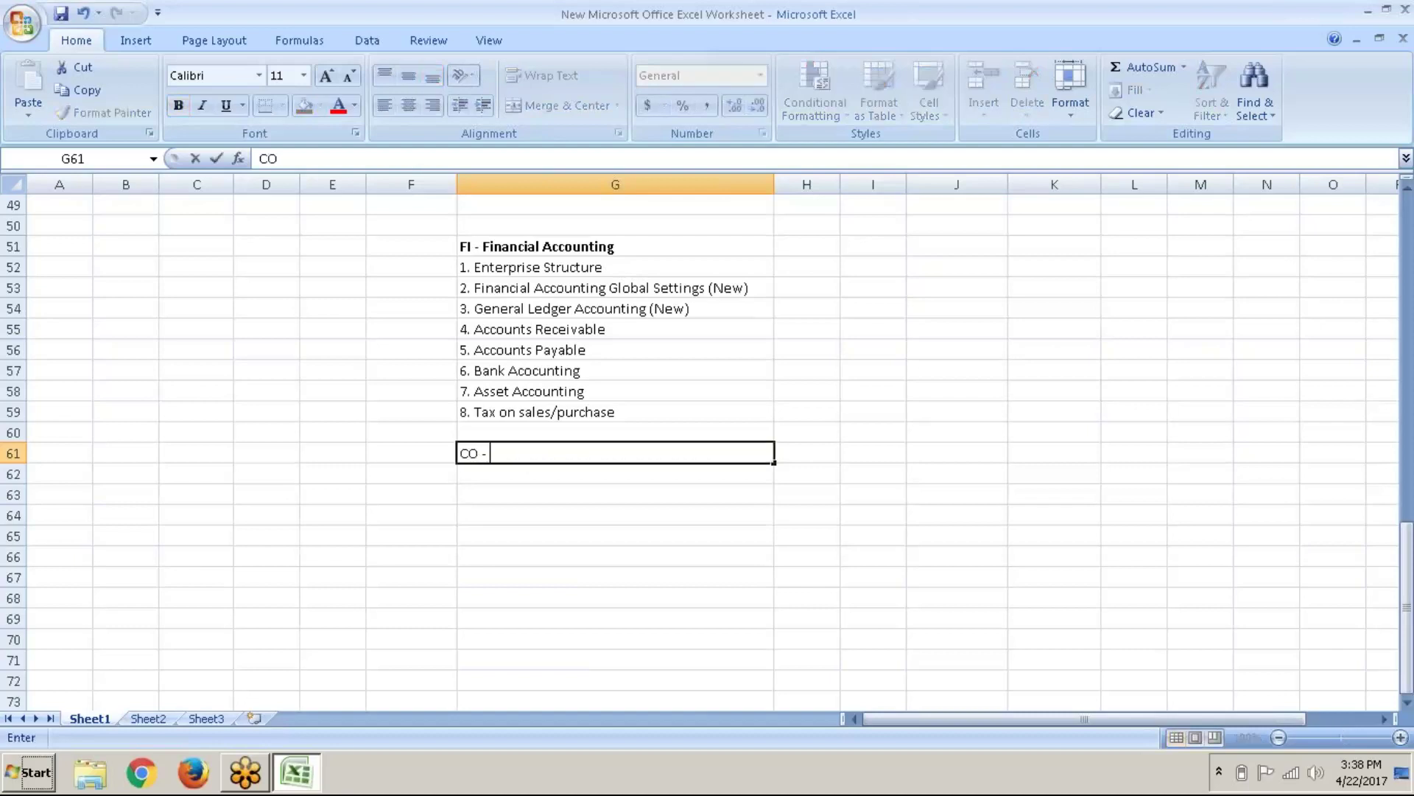
text(Controlling)
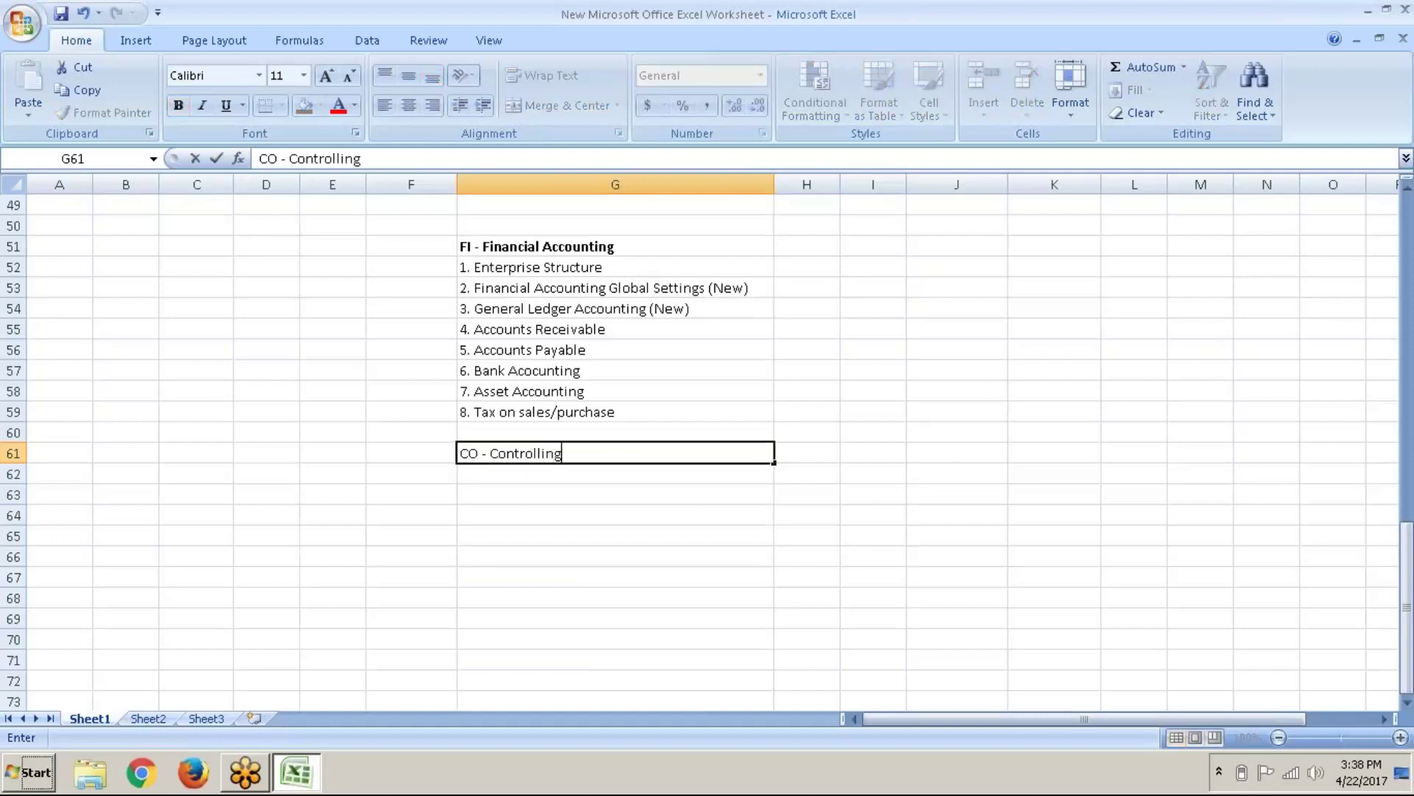
key(Return)
click(615, 453)
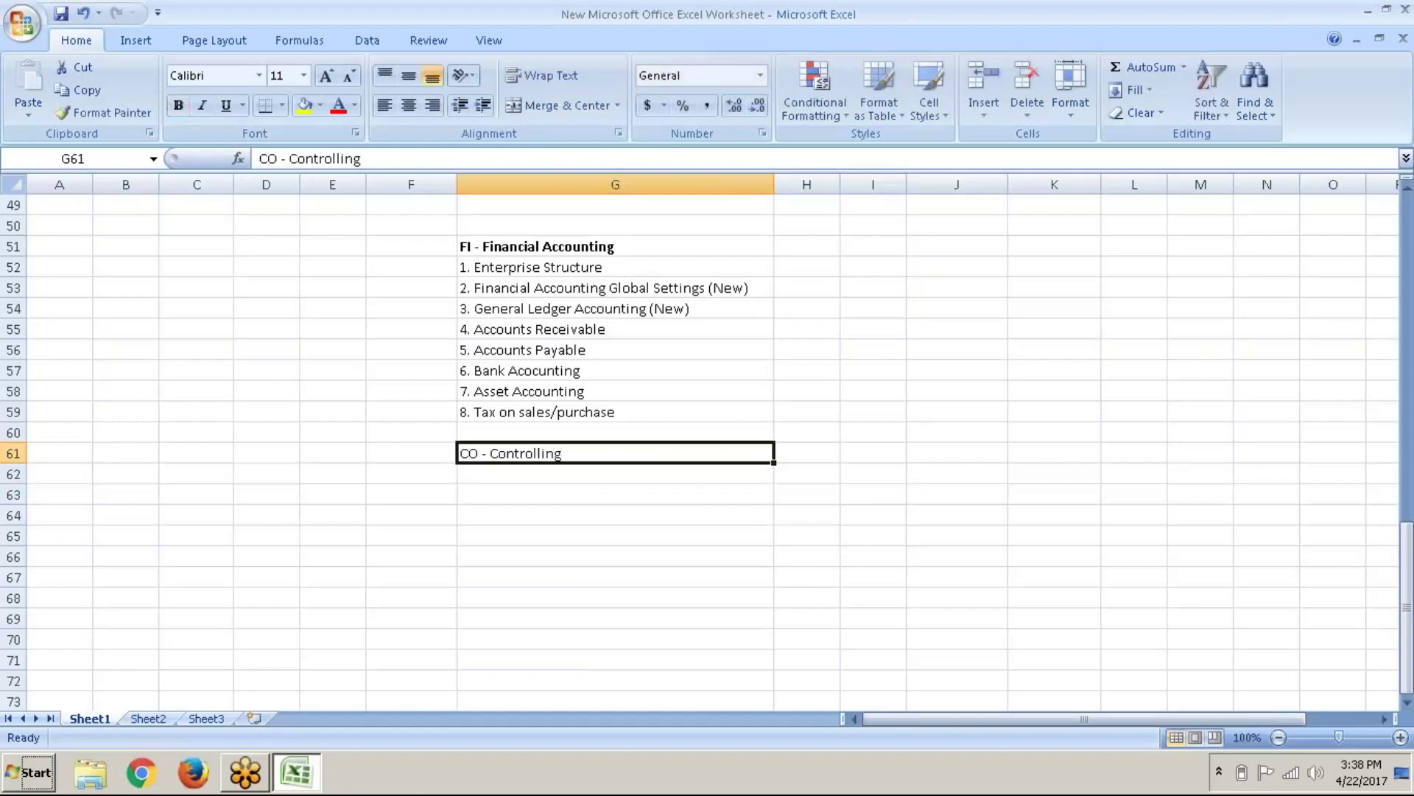
key(ctrl+b)
key(Return)
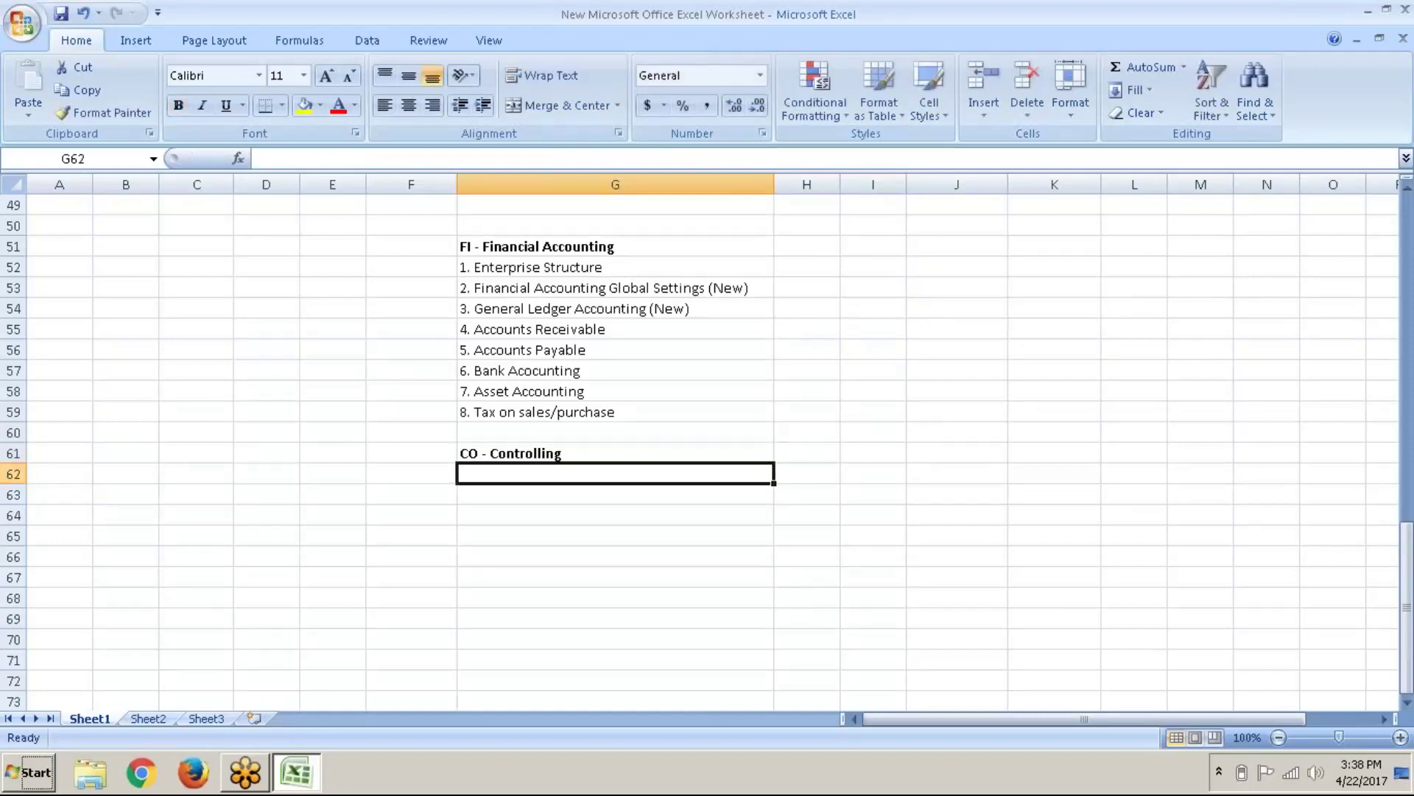
Step: Enter "1. General Controlling" in G62 as the first topic under the CO heading
text(1.)
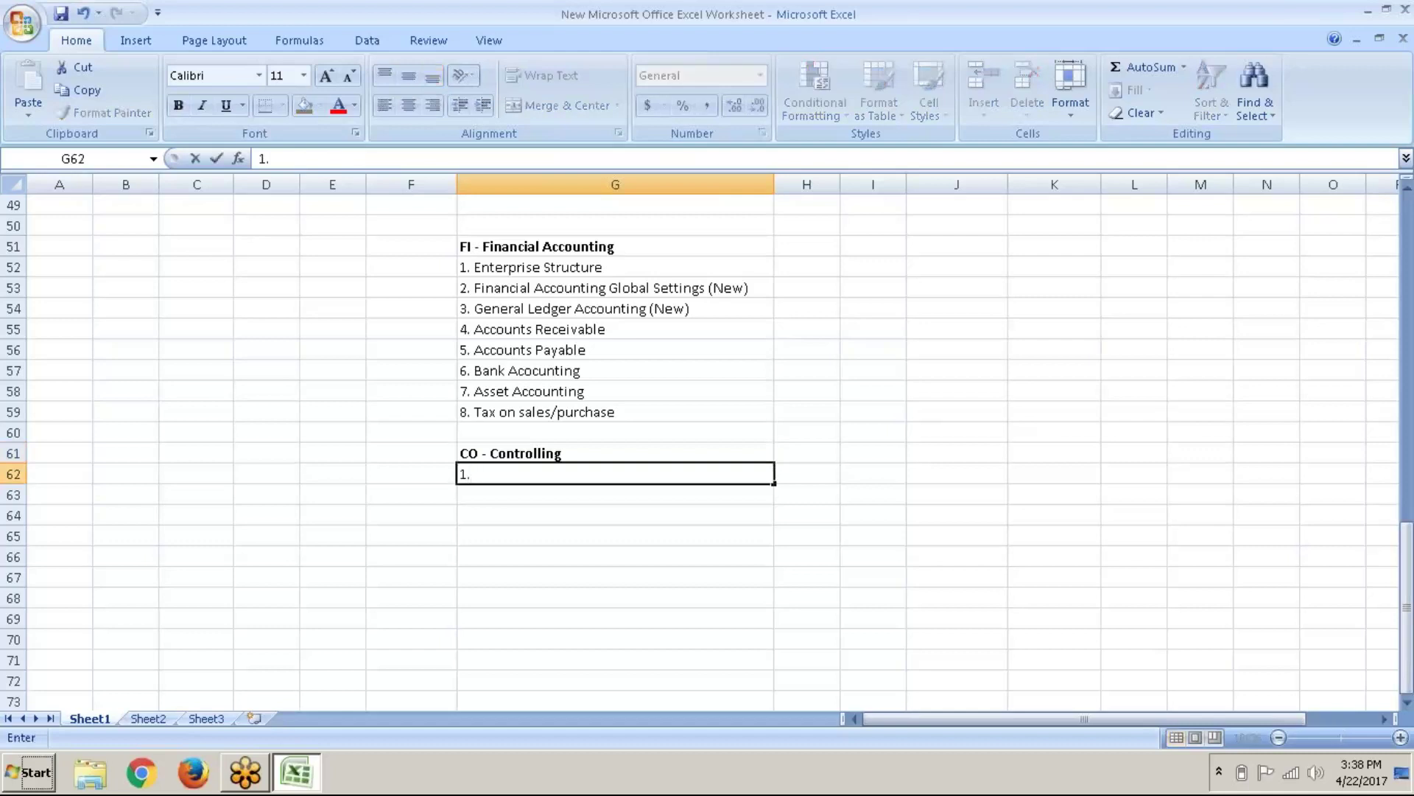
text( General Contro)
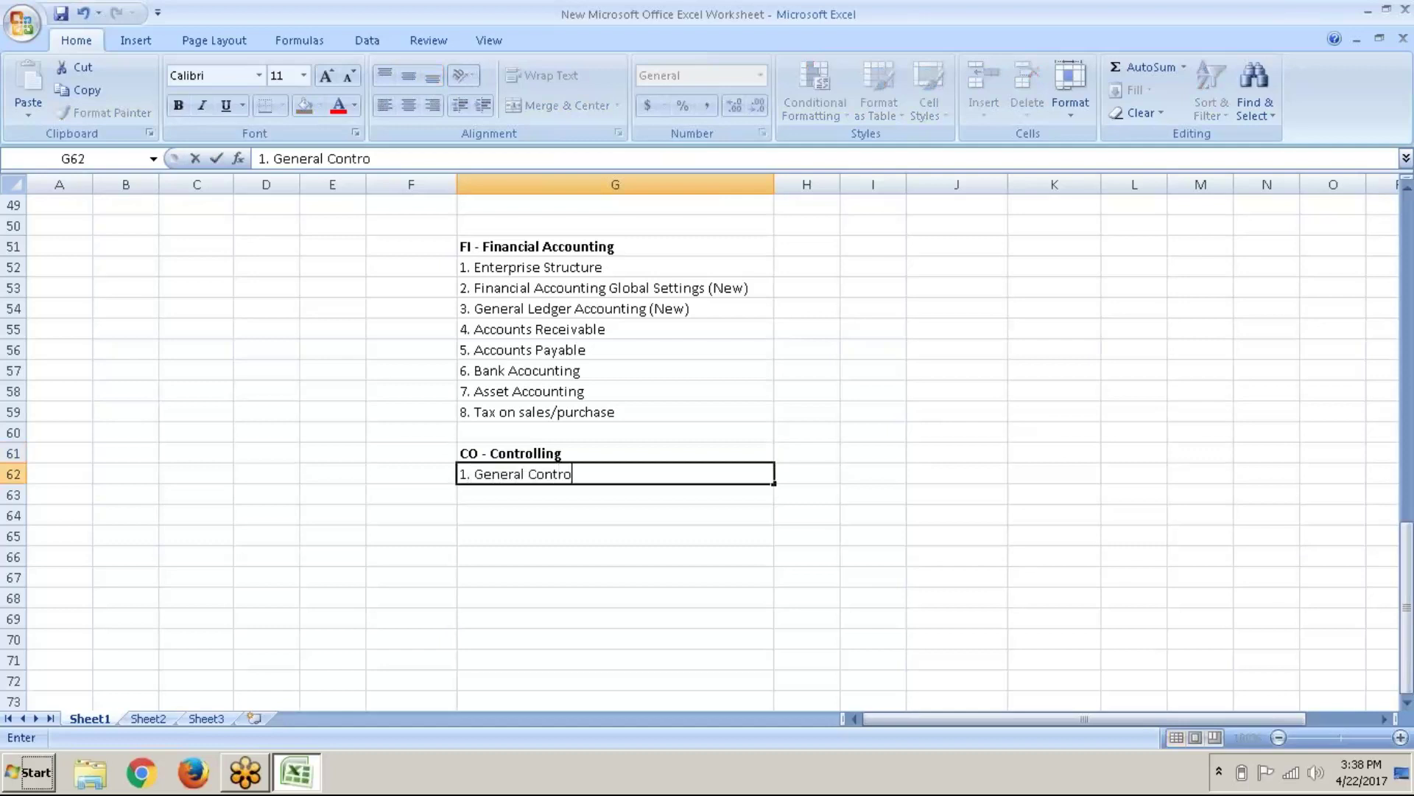
text(lling)
key(Return)
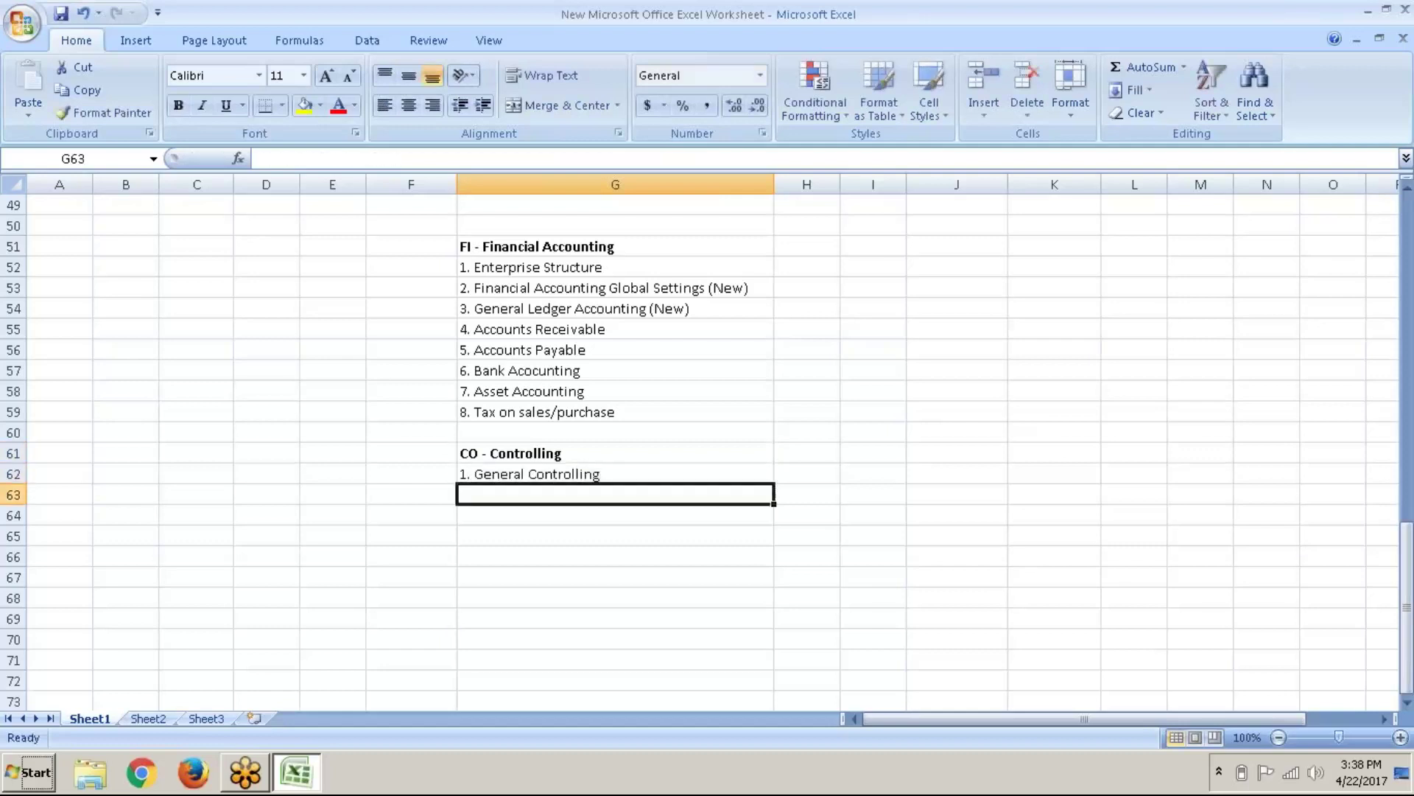
Step: Enter "2. Cost element accounting" in G63 as the second CO topic
text(2.)
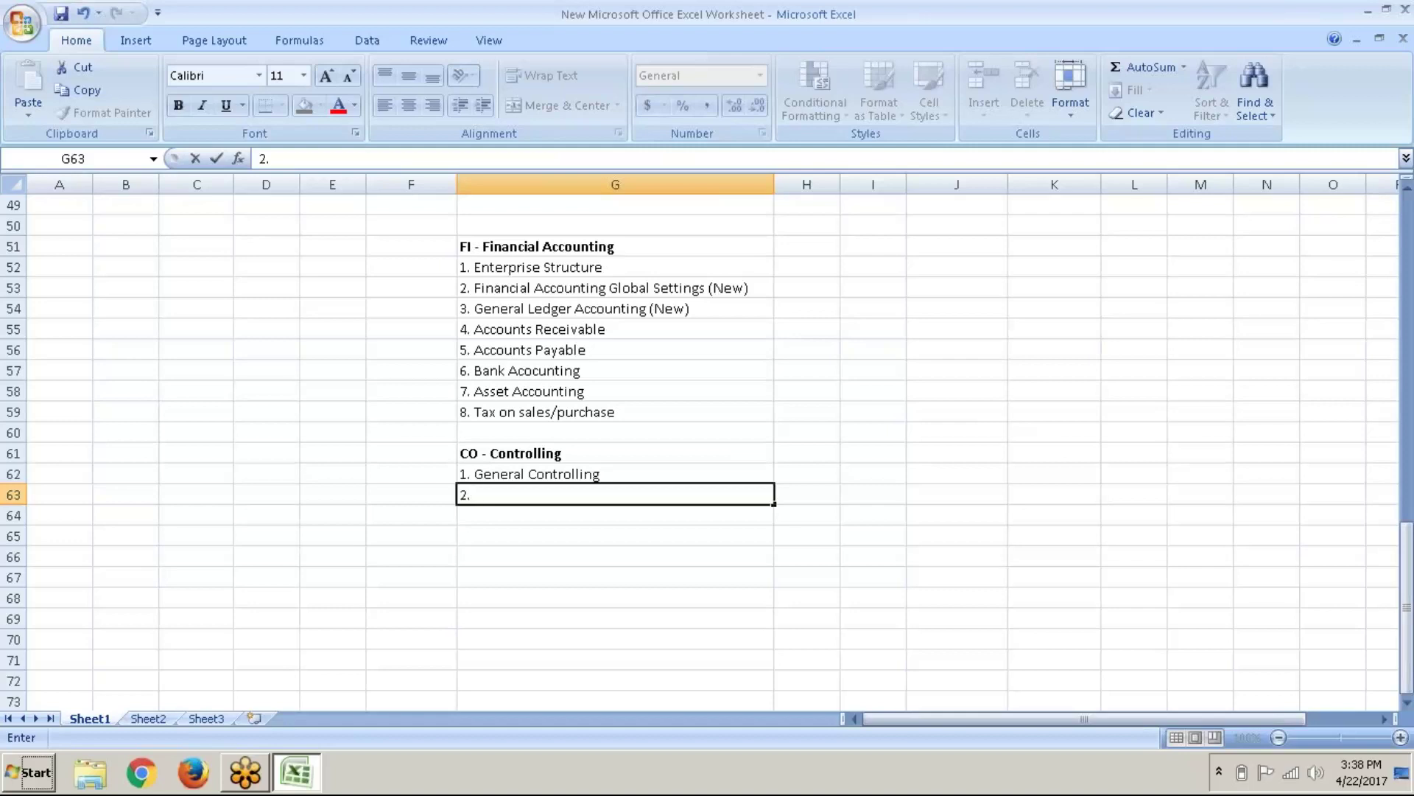
text(COs)
key(BackSpace)
key(BackSpace)
text(ost element)
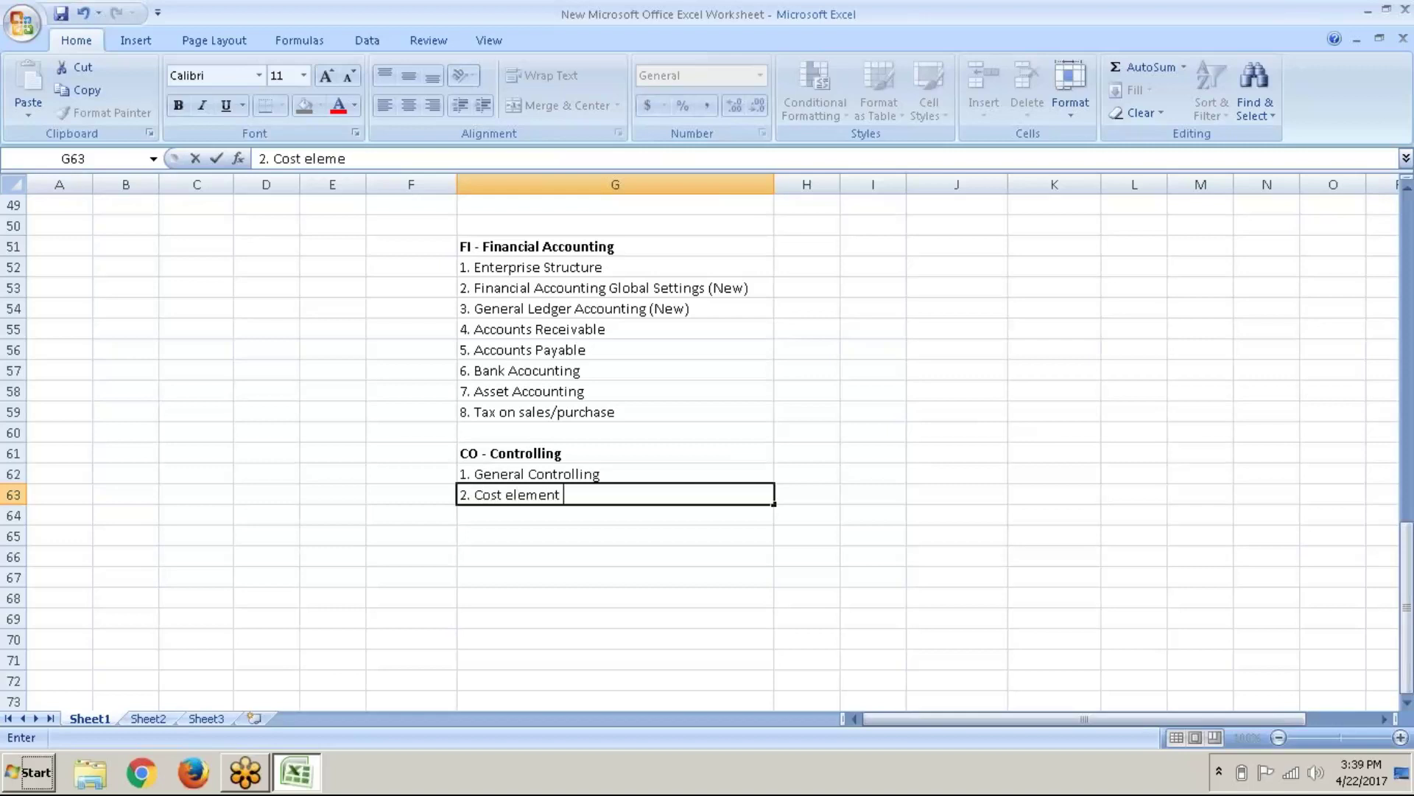
text( accounting)
key(Return)
Step: Enter "3. Cost Center accounting" in G64 as the third CO topic
text(3)
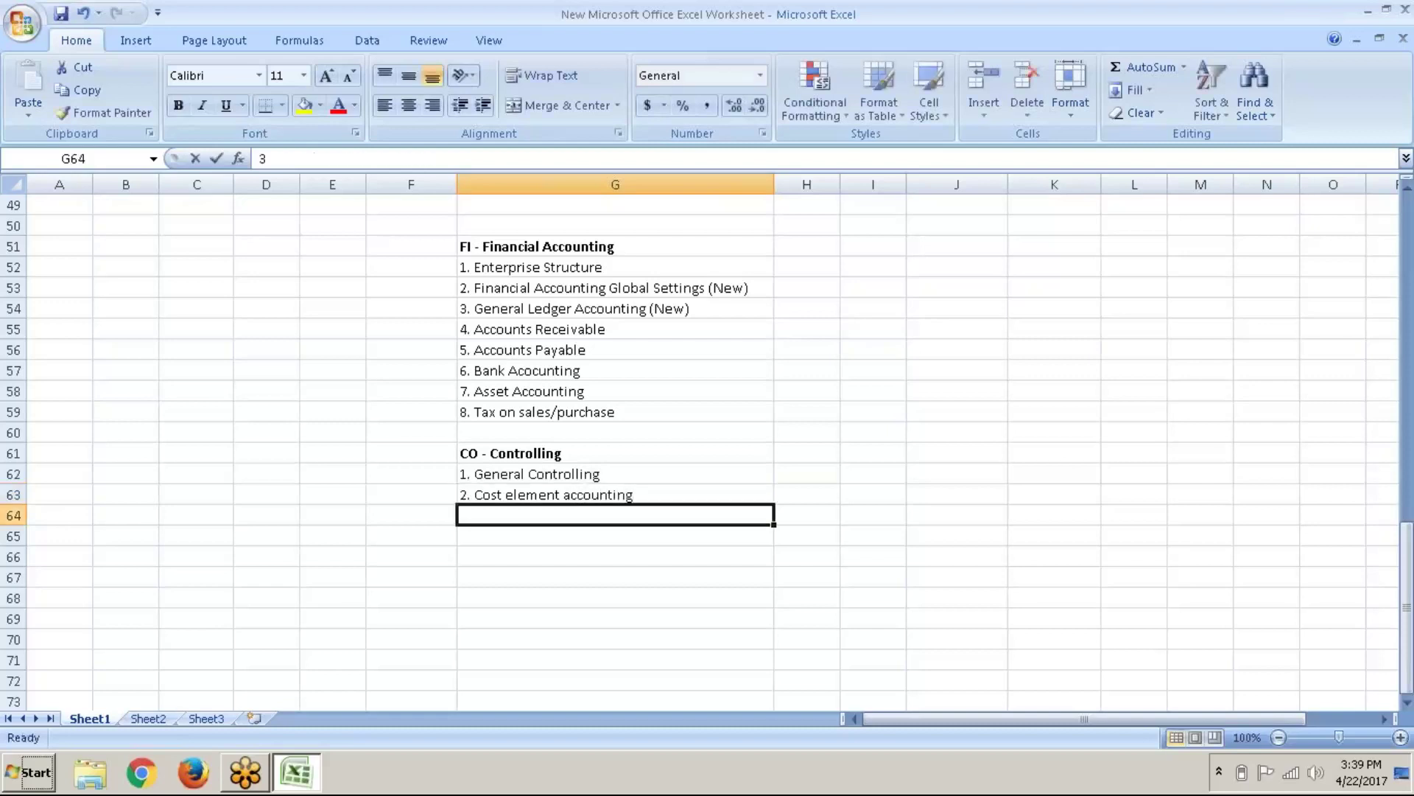
text(. Cos)
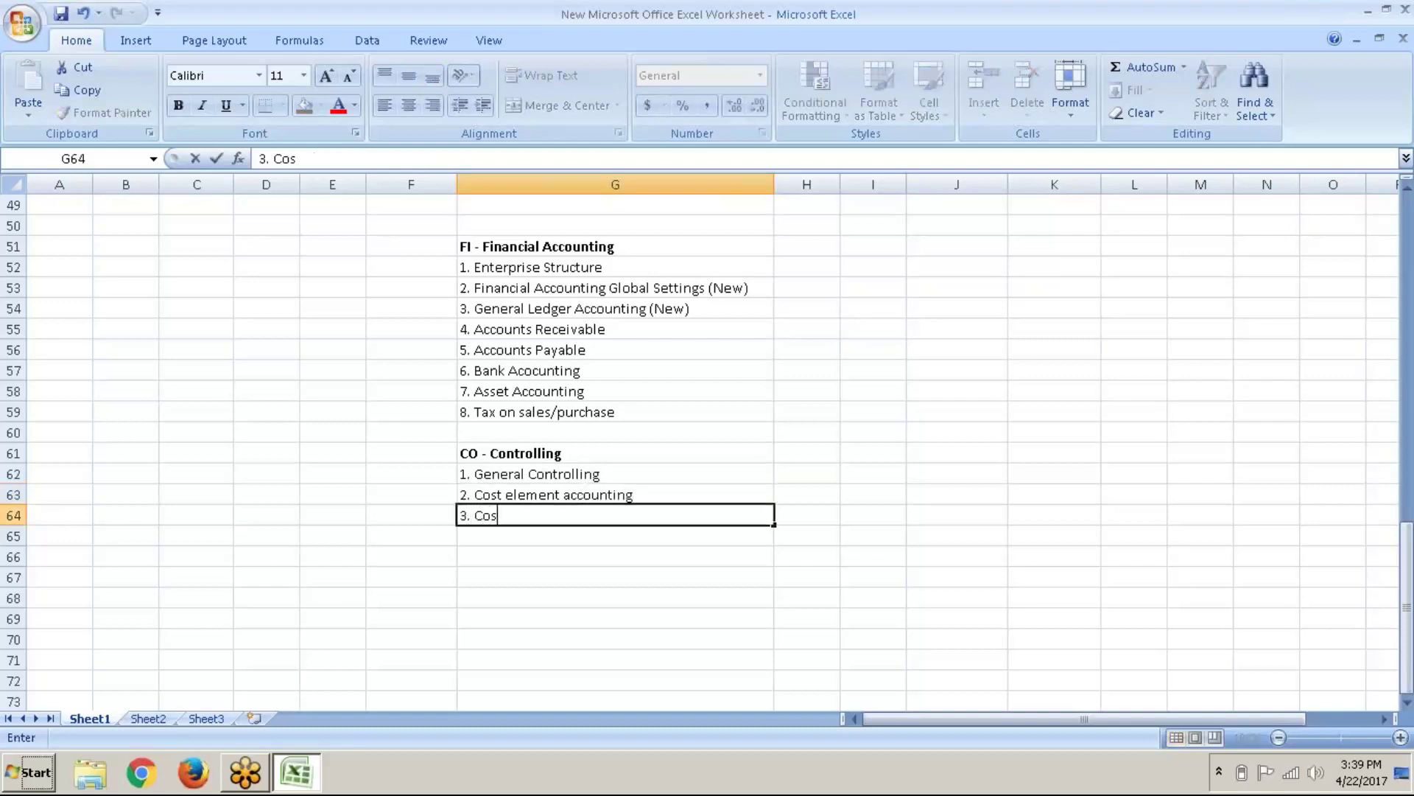
text(t Center accounting)
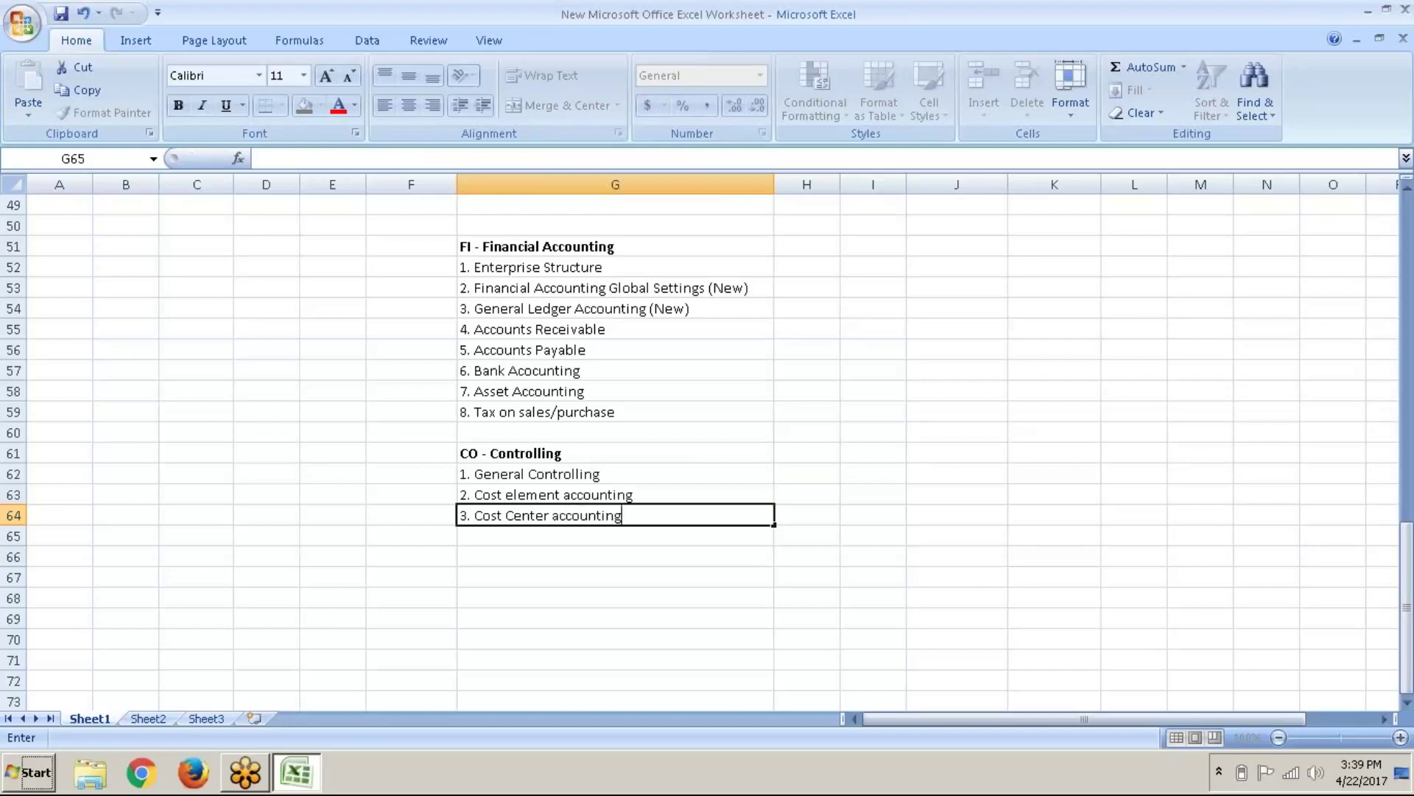
key(Return)
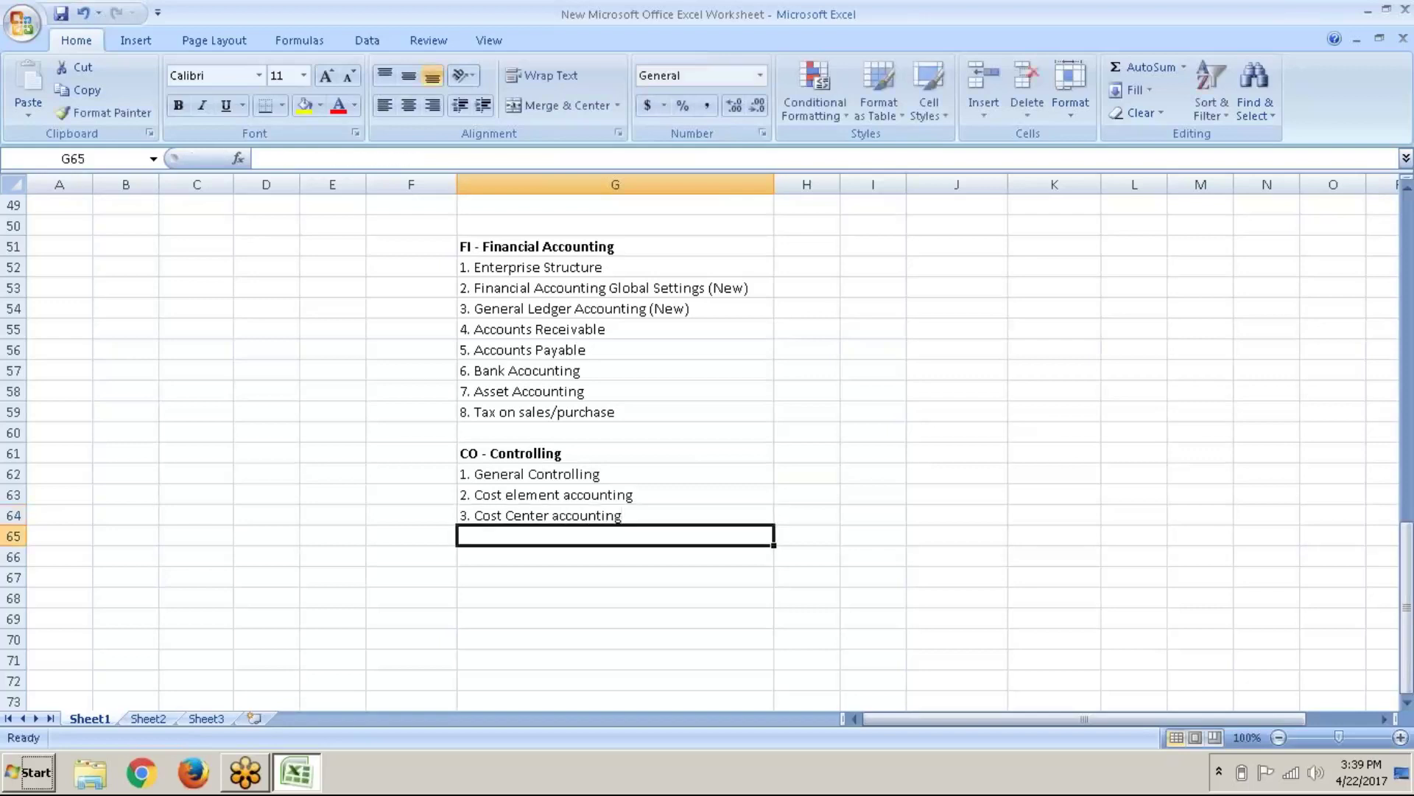
Step: Enter "4. Profit Center accounting" in G65 as the fourth CO topic
text(4.)
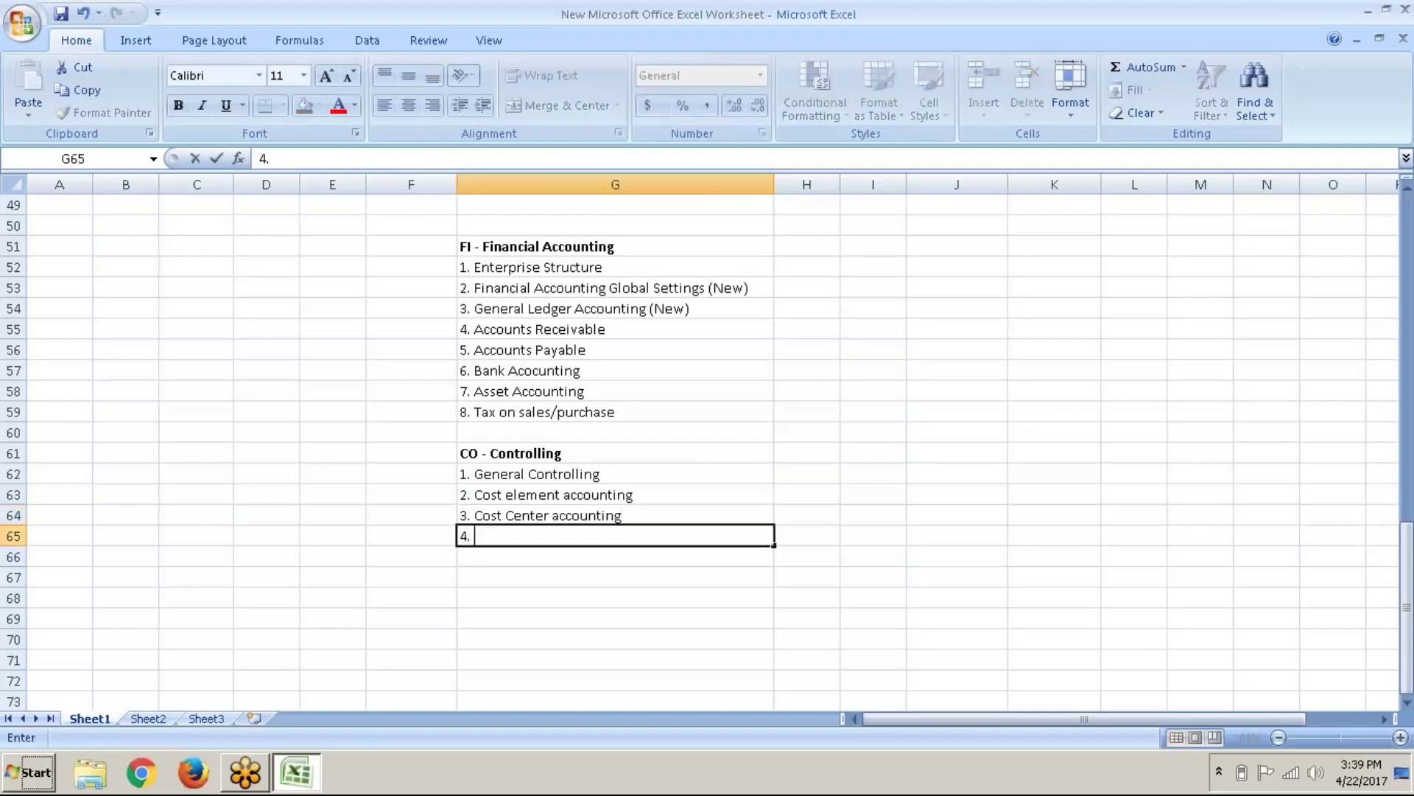
text( Profit Center)
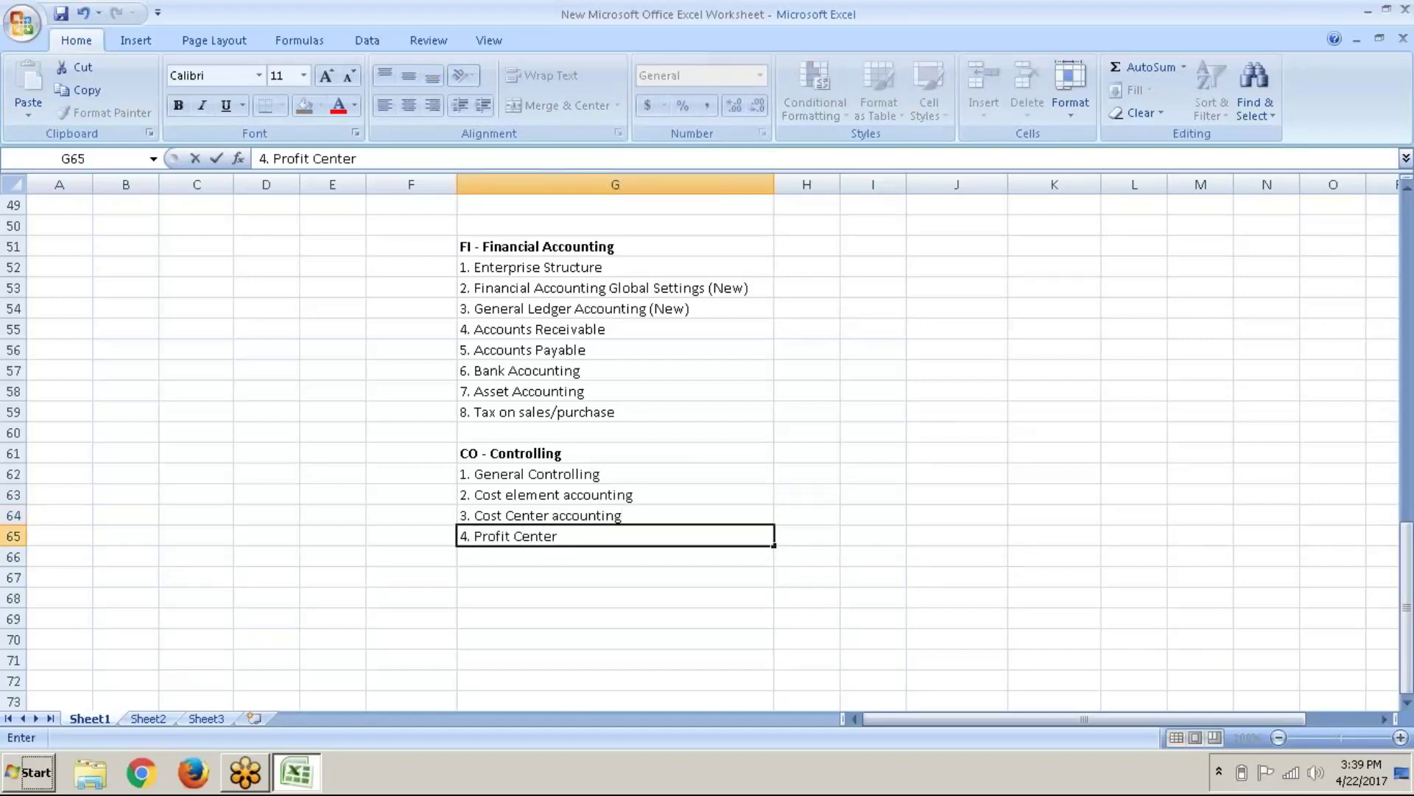
text( accounti)
text(ng)
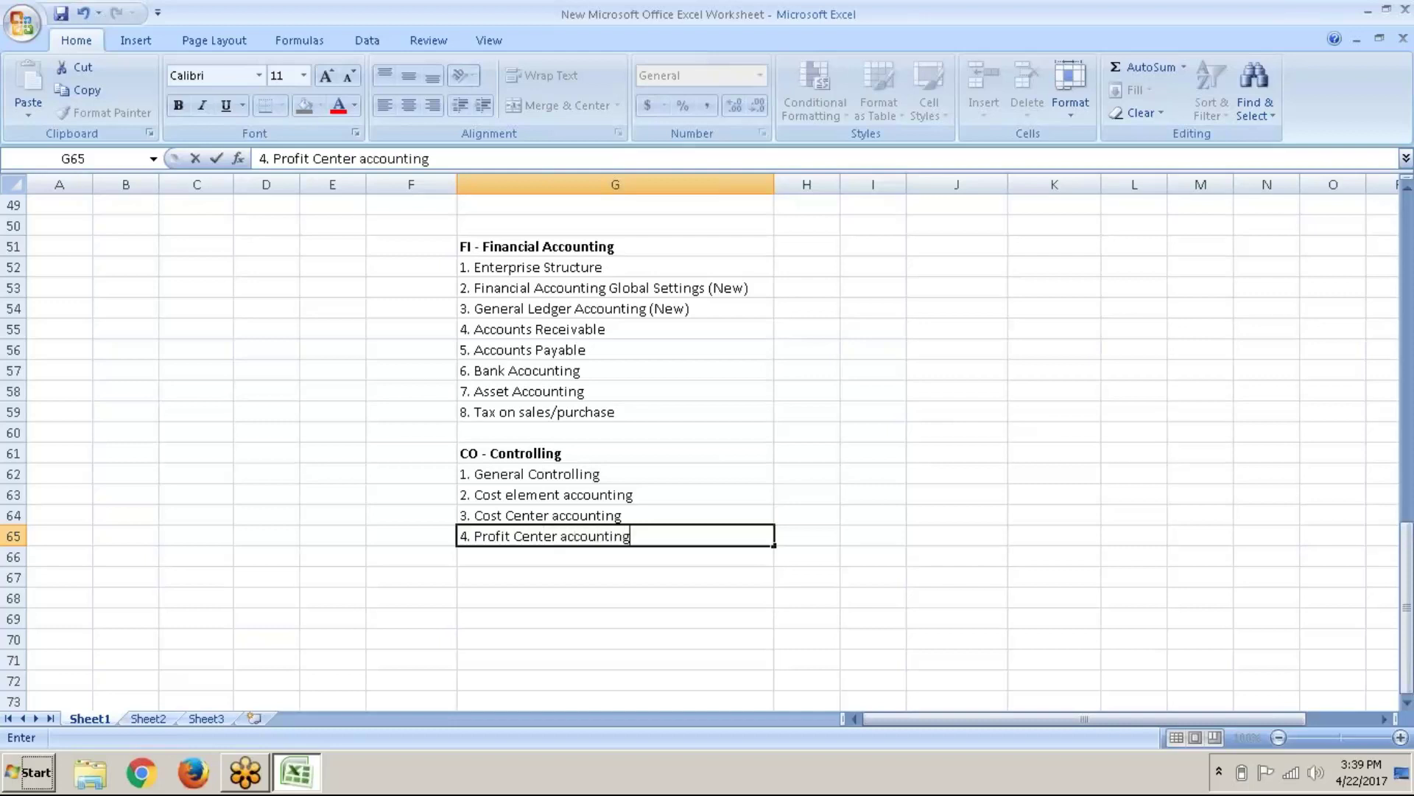
key(Return)
Step: Enter "5. Internal Orders" in G66 as the fifth CO topic
text(5.)
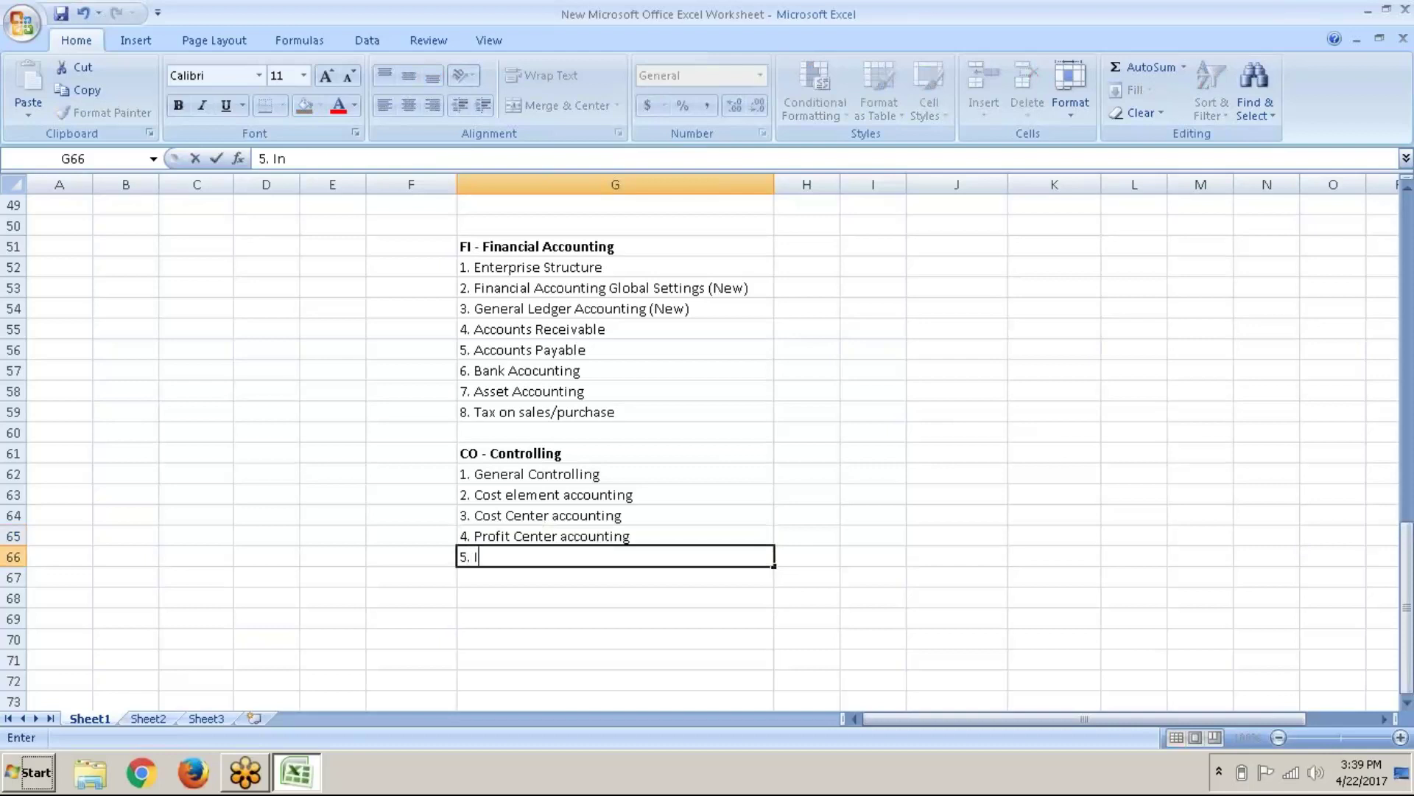
text( Internal Orders)
key(Return)
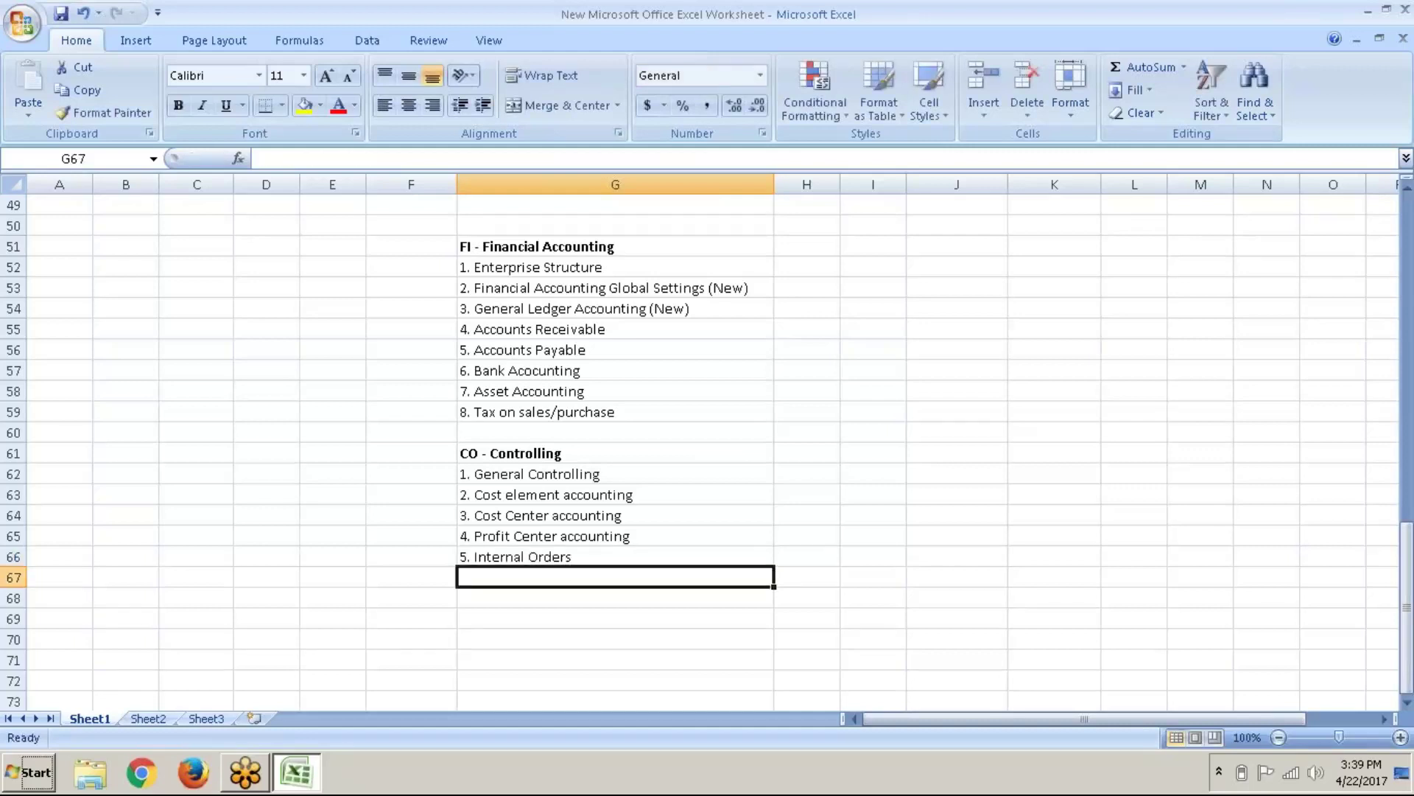
Step: Leave one row empty below the CO topics and enter "FI-MM" in G68 and "FI-SD" in G69
click(615, 597)
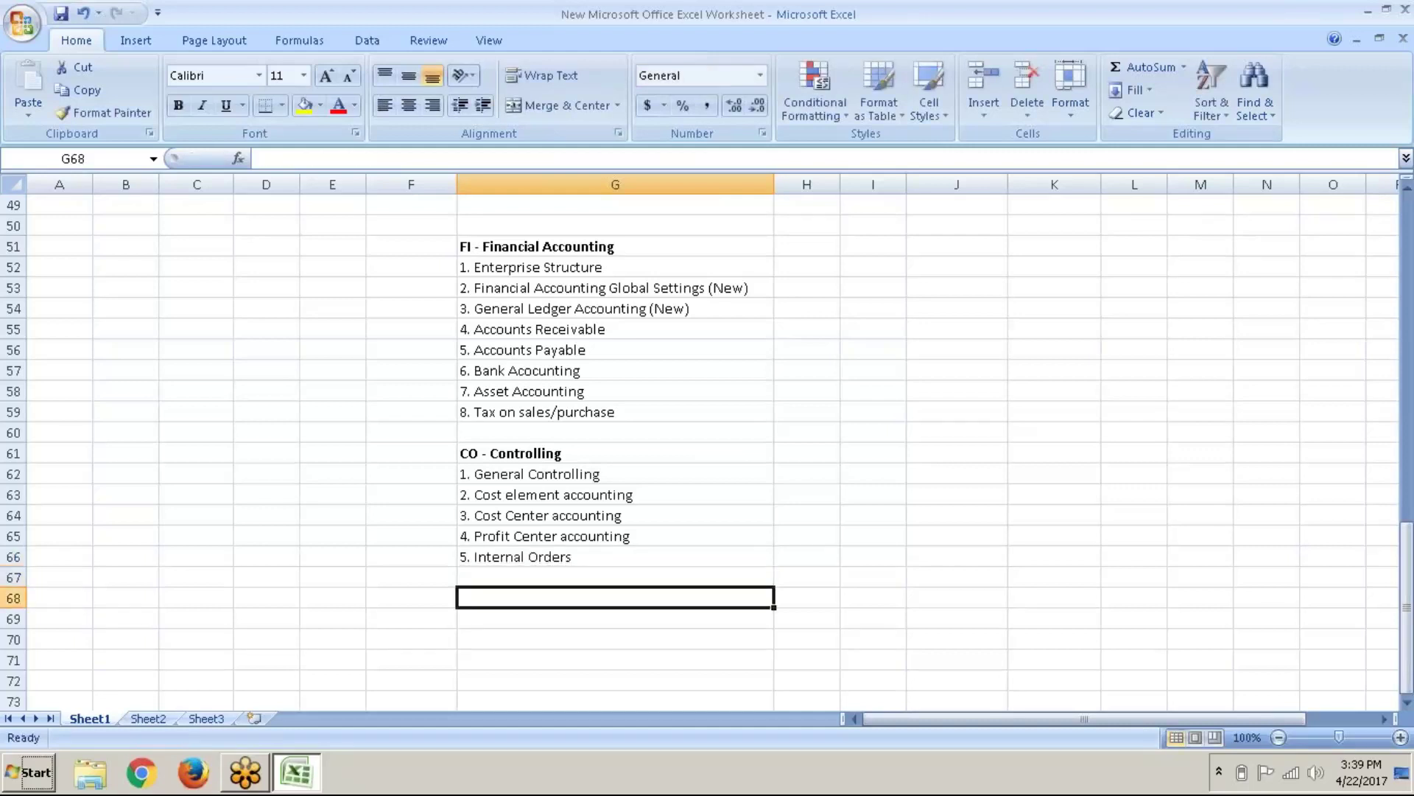
text(FI)
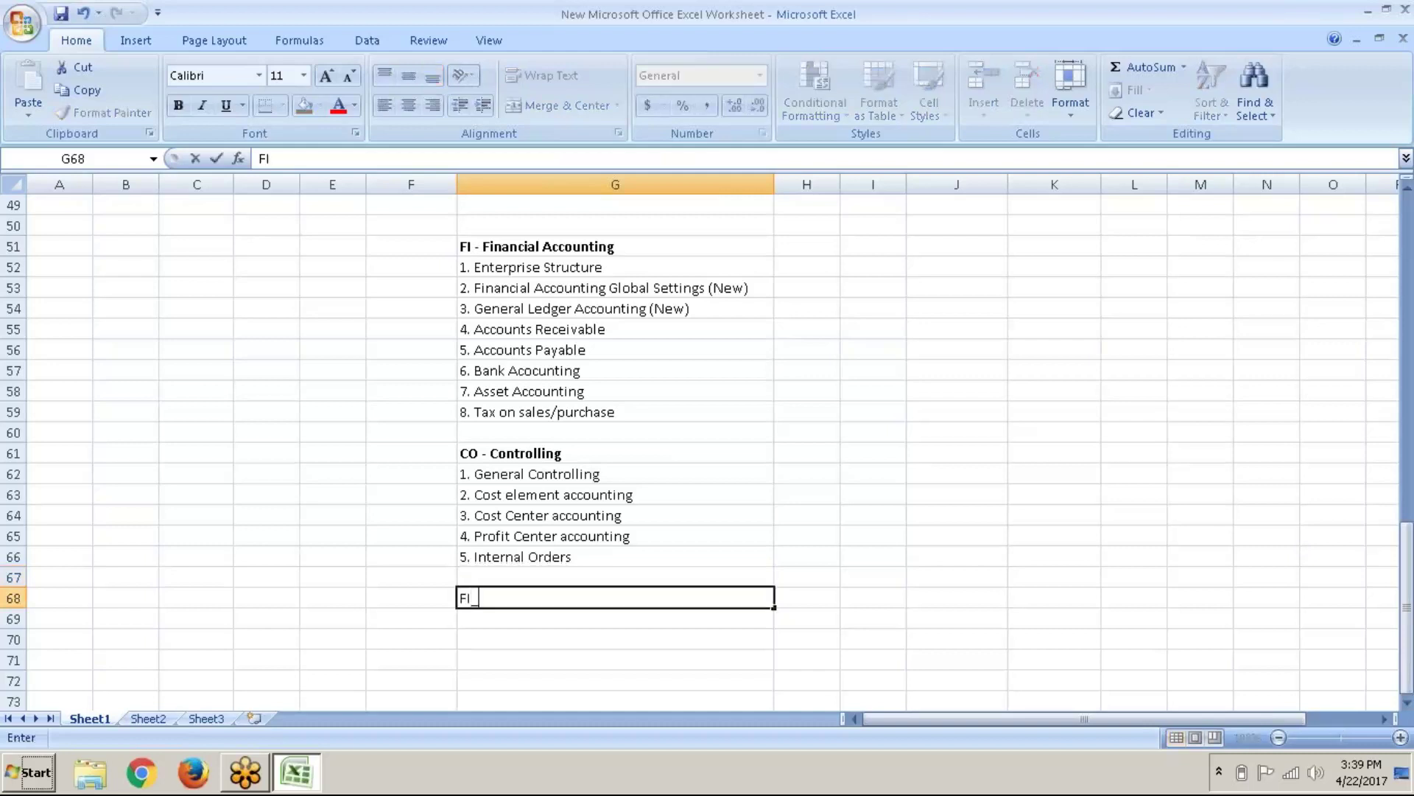
key(BackSpace)
text(-<<)
key(BackSpace)
key(BackSpace)
text(MM)
key(Return)
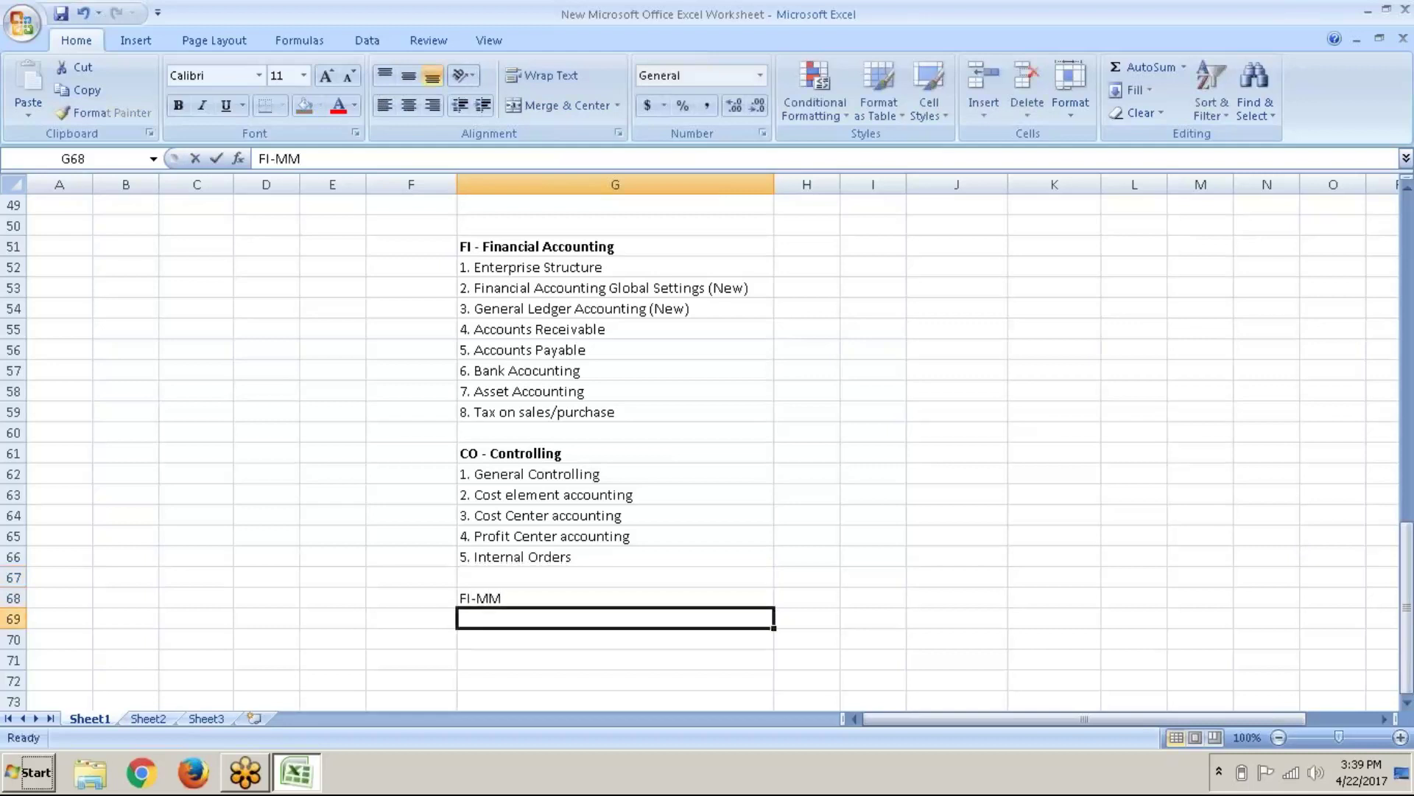
text(FI-)
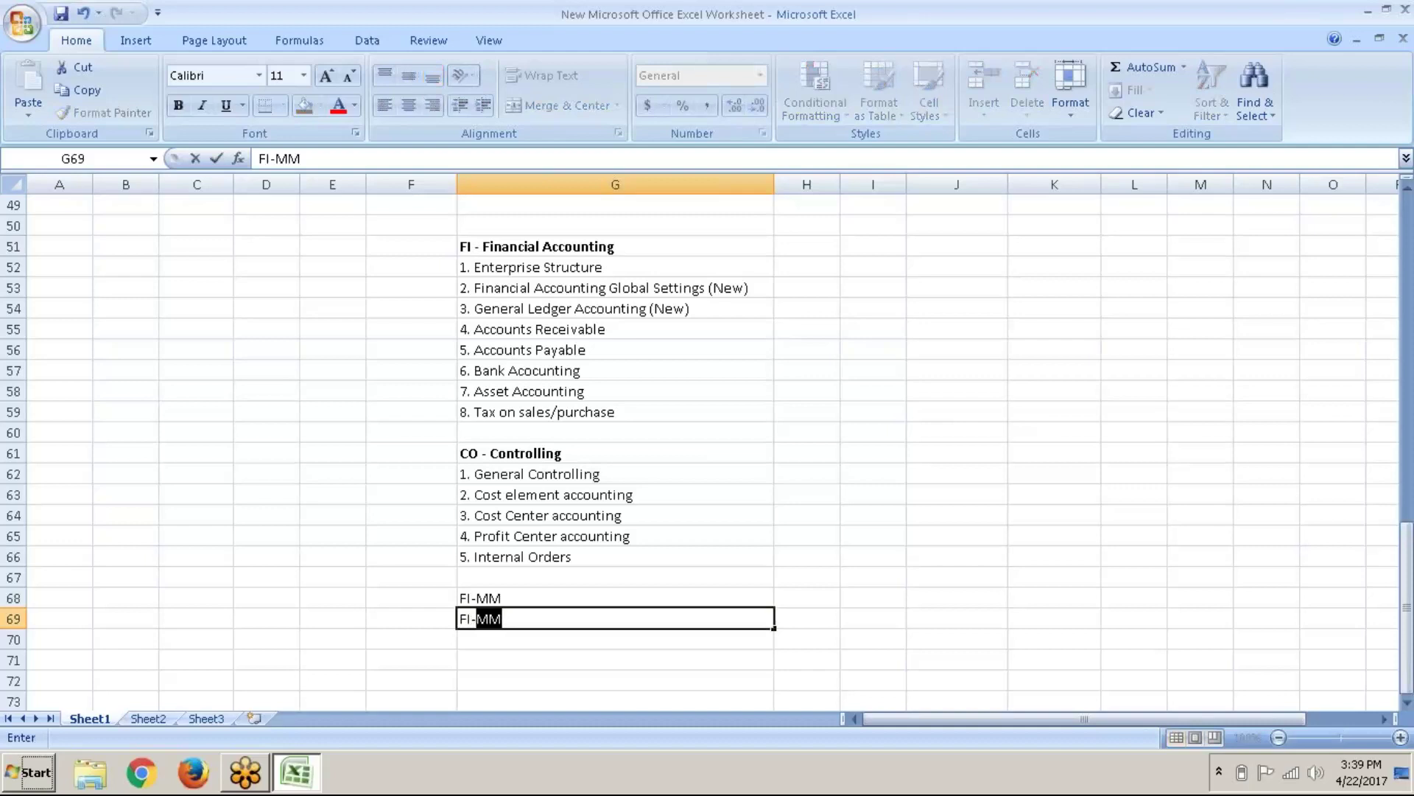
text(SD)
key(Return)
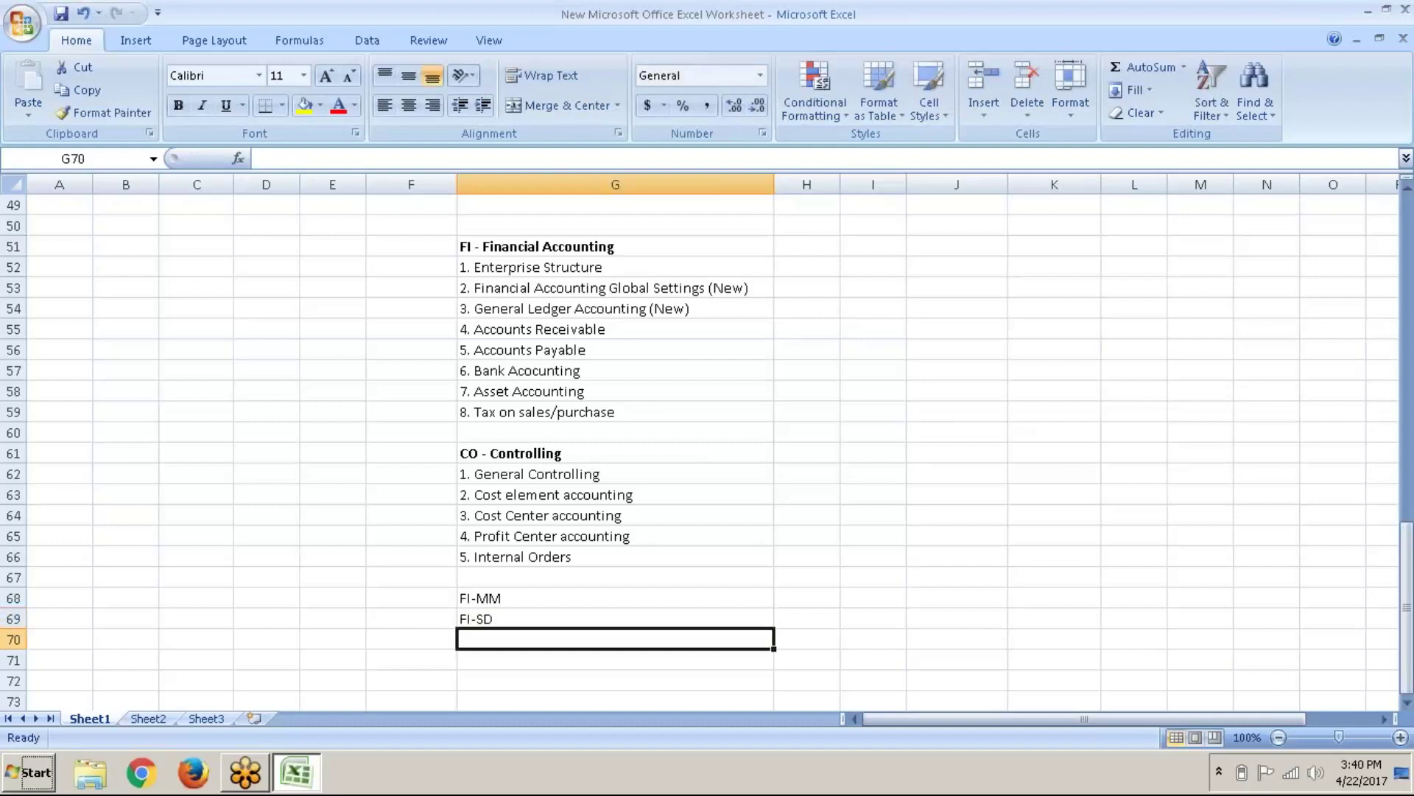
click(583, 259)
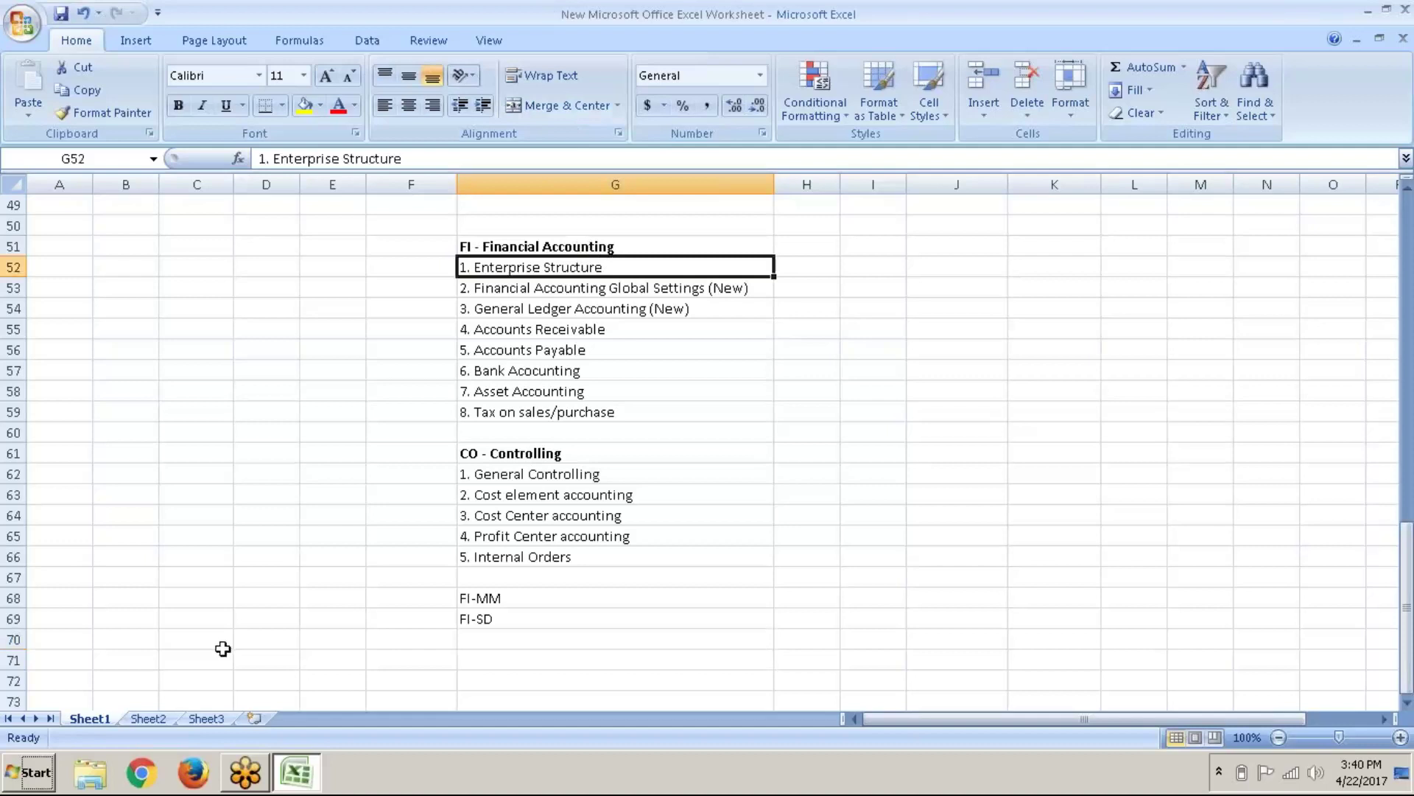
click(148, 719)
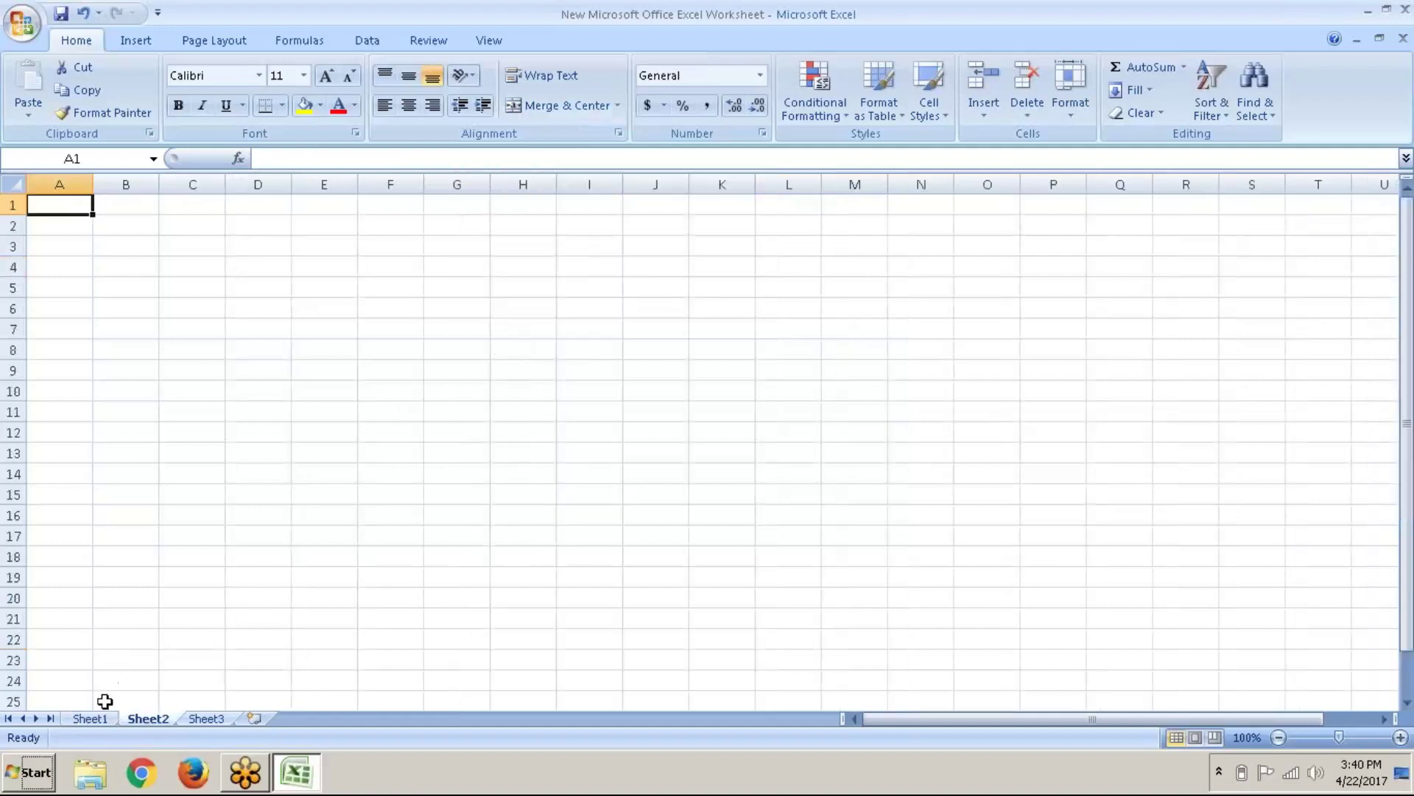
click(94, 721)
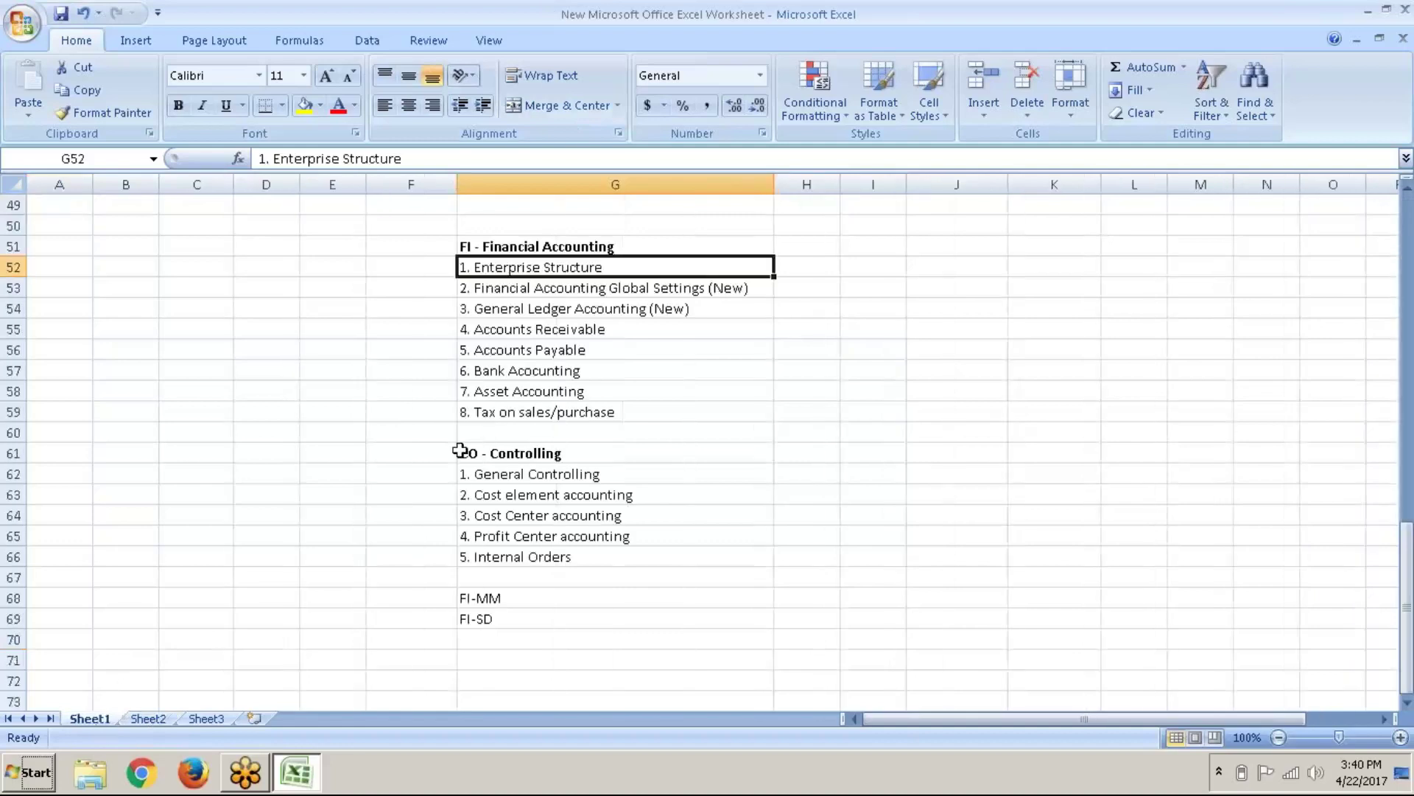
Step: Enter the heading "Enterprise Structure" in G72, below the integration entries, and make it bold
scroll(707, 442, down, 5)
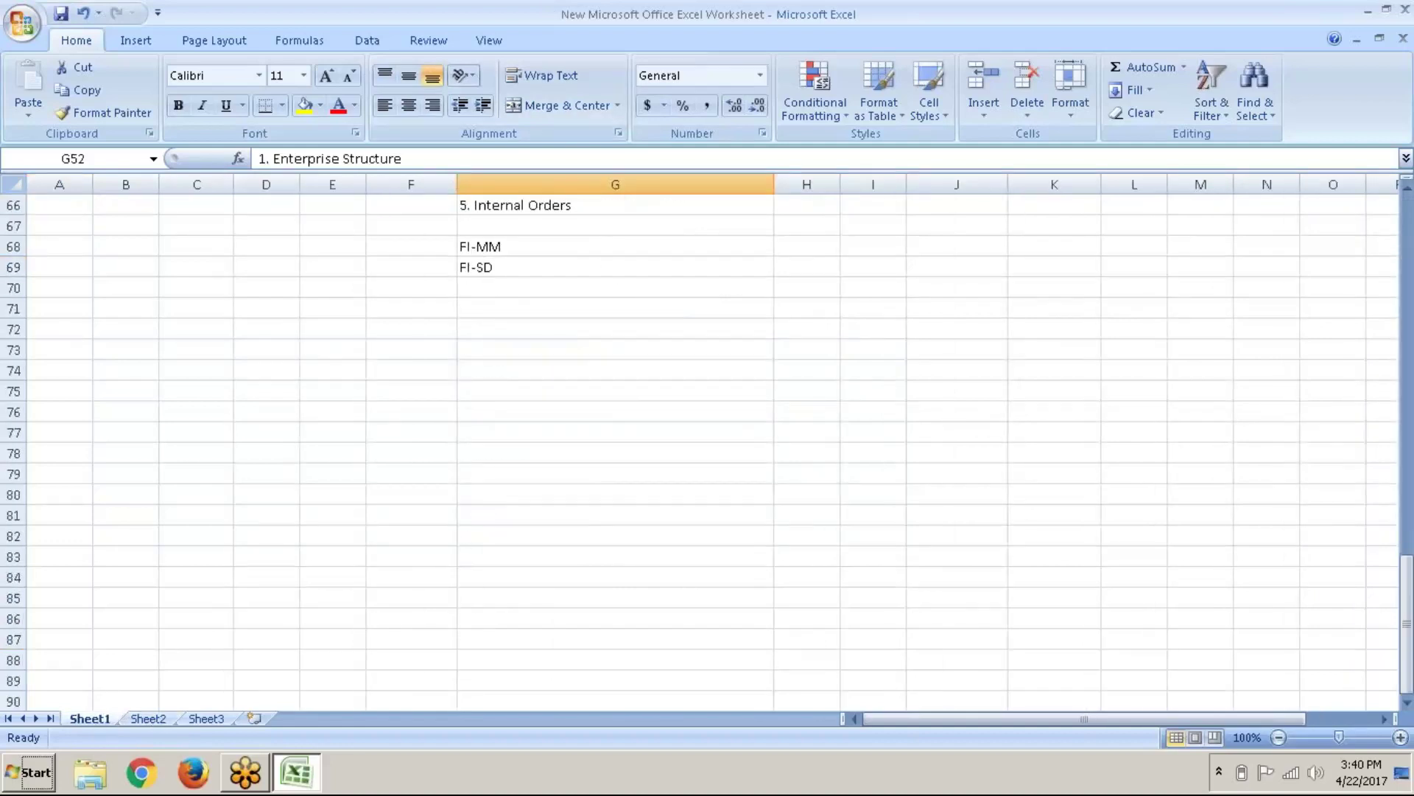
click(489, 316)
click(488, 328)
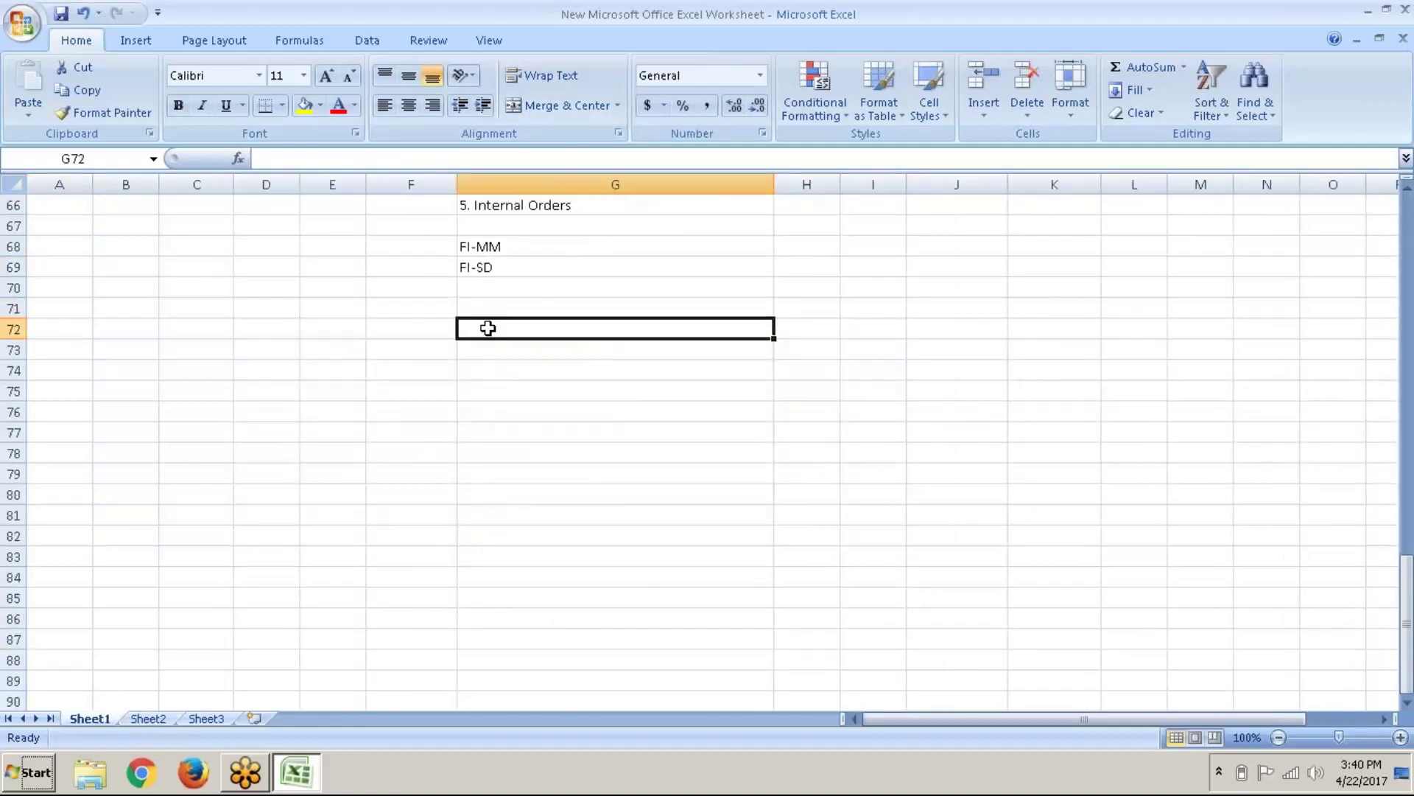
text(Enter)
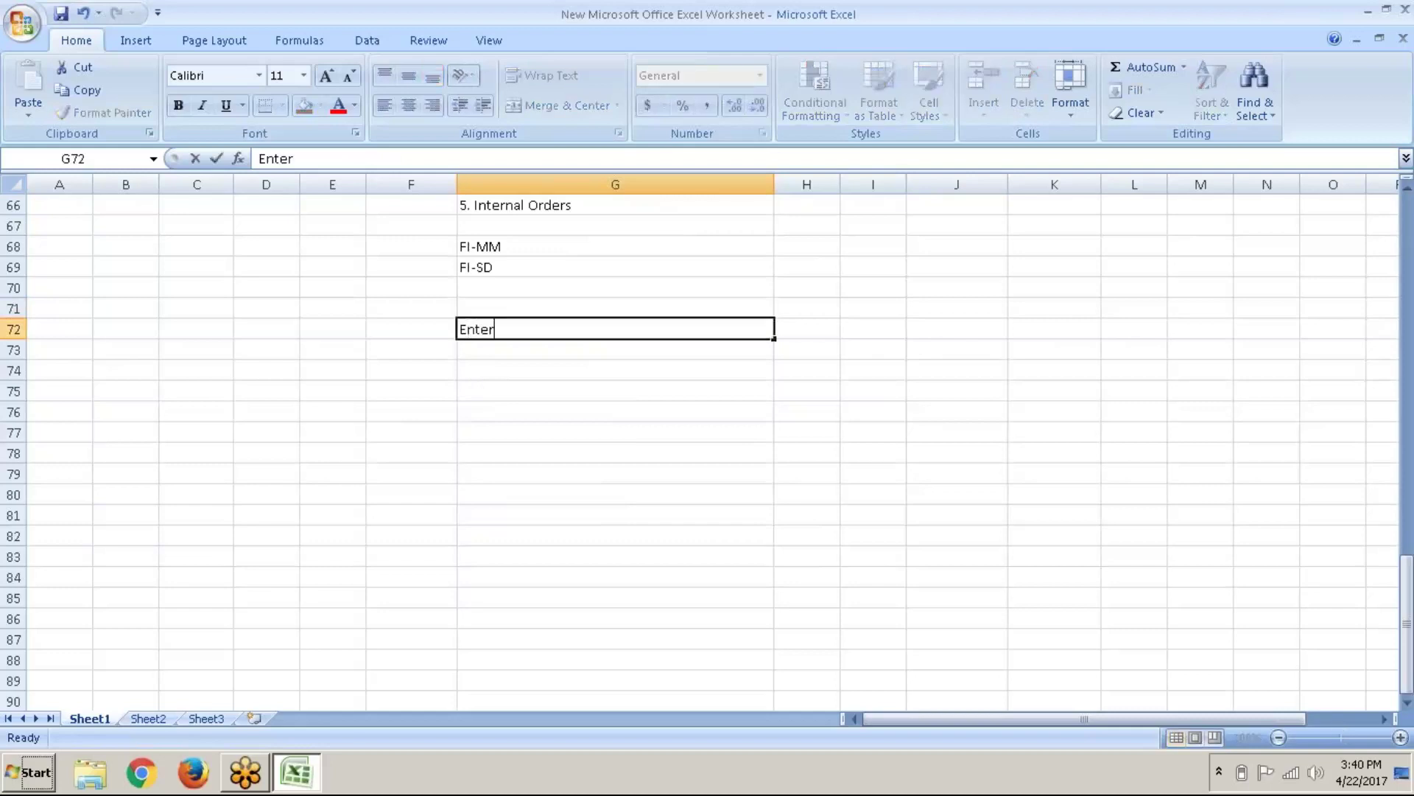
text(prise Structure)
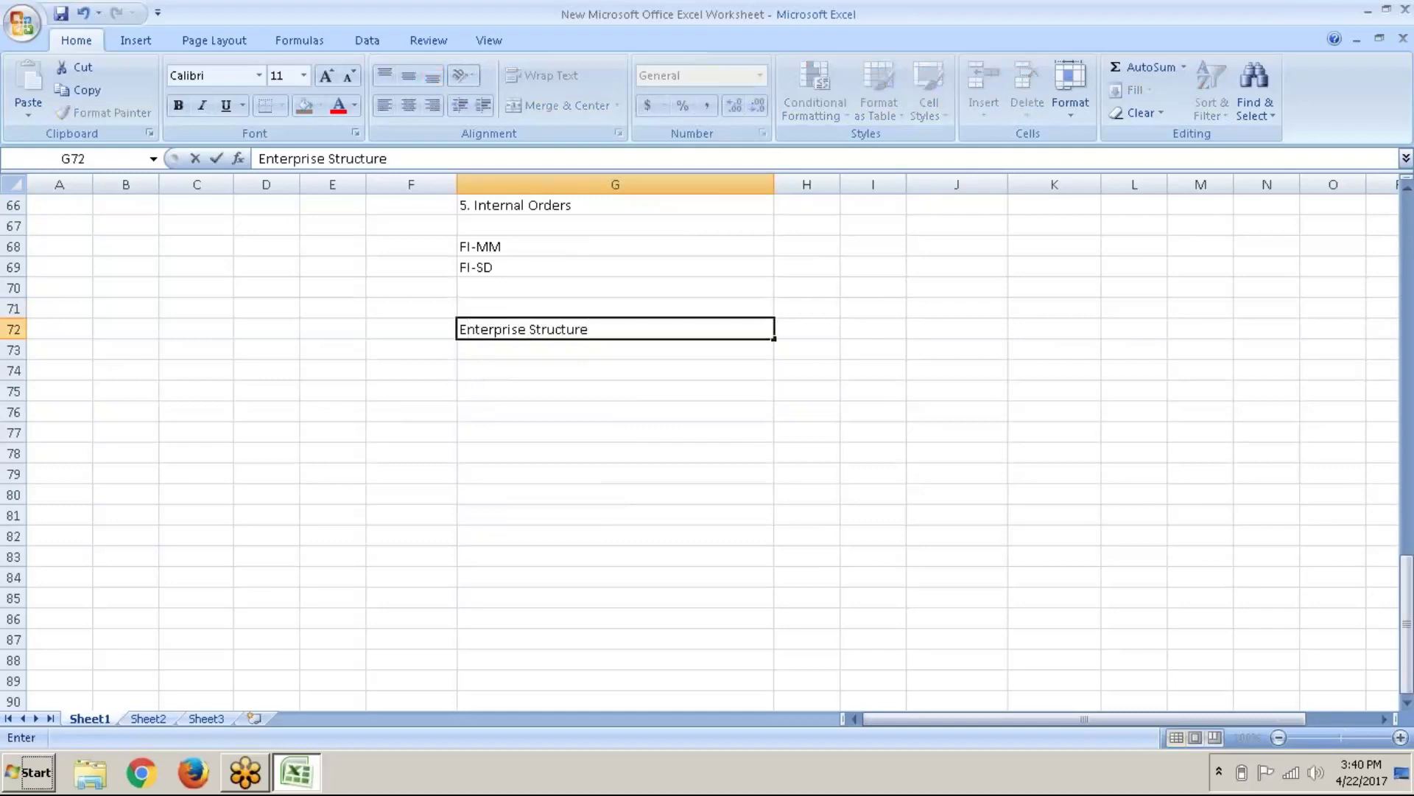
key(Return)
click(615, 329)
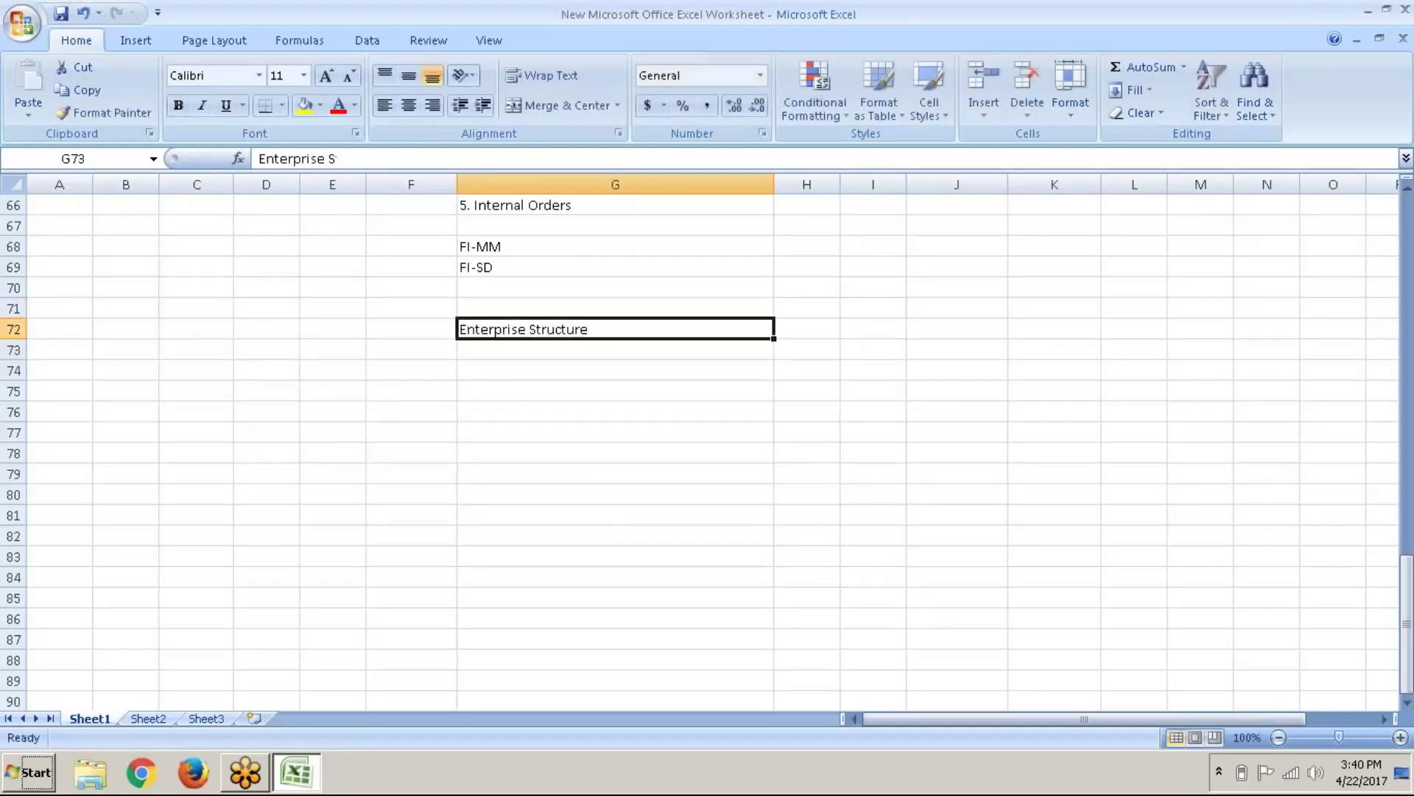
text(B)
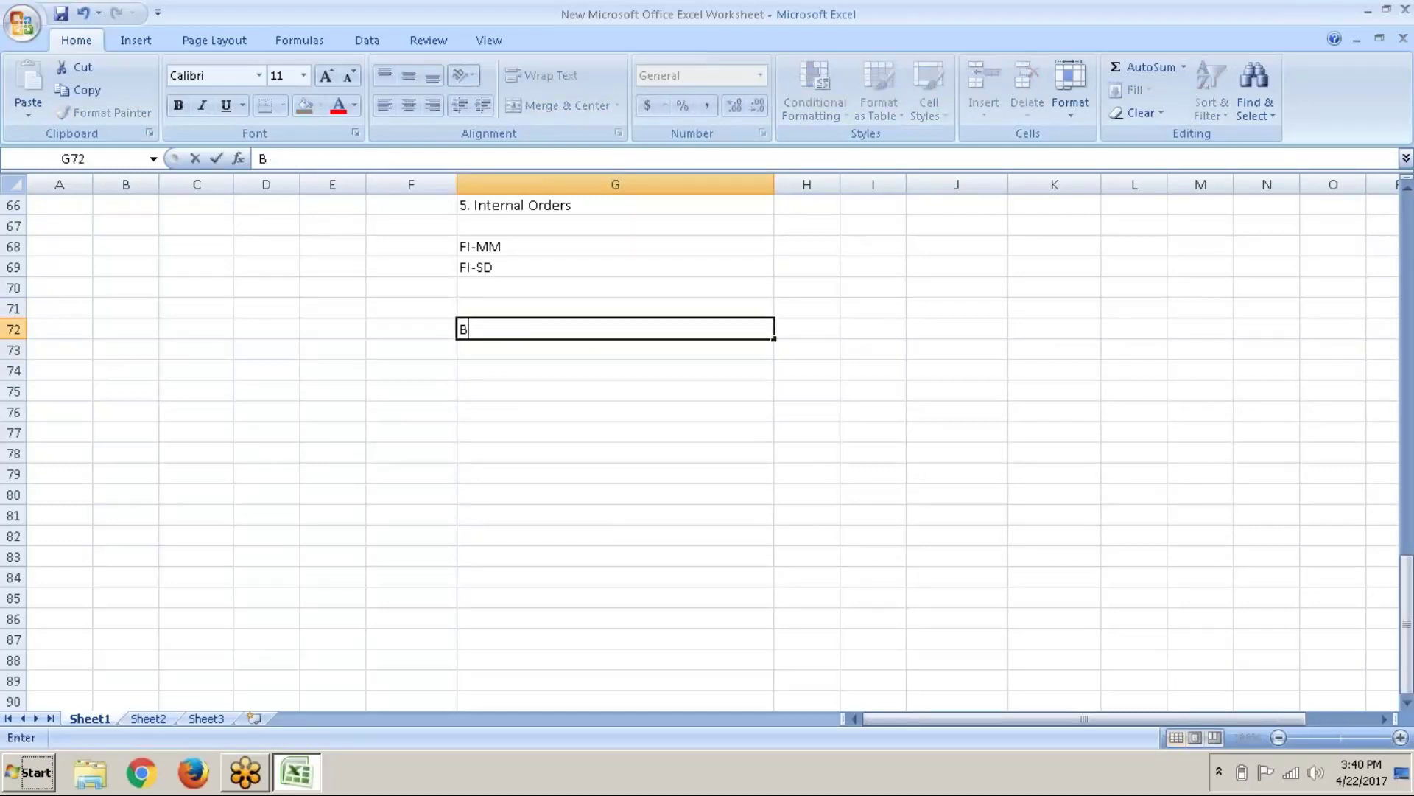
key(Escape)
key(ctrl+b)
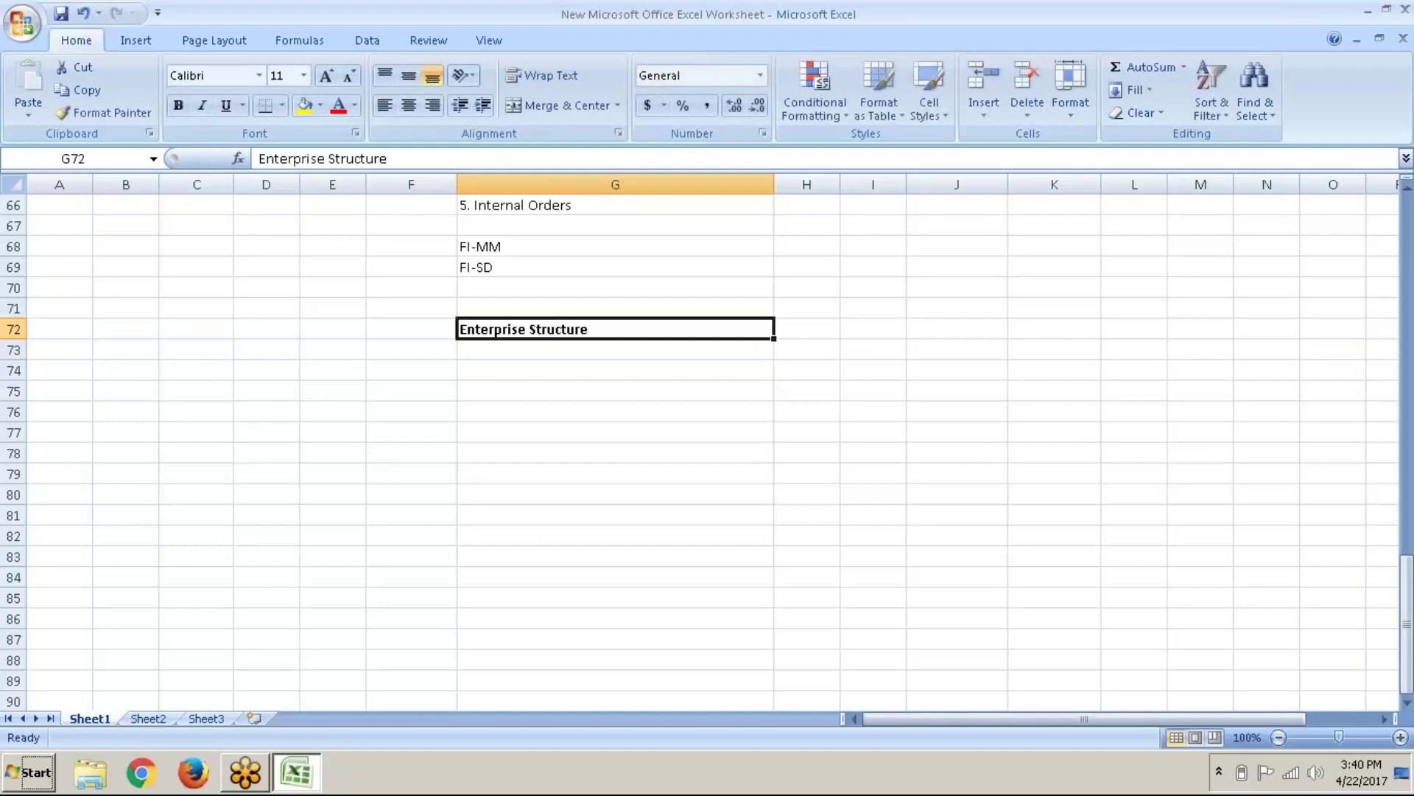
Step: Enter "1. Definition" in G73 as the first item under the Enterprise Structure heading
click(615, 349)
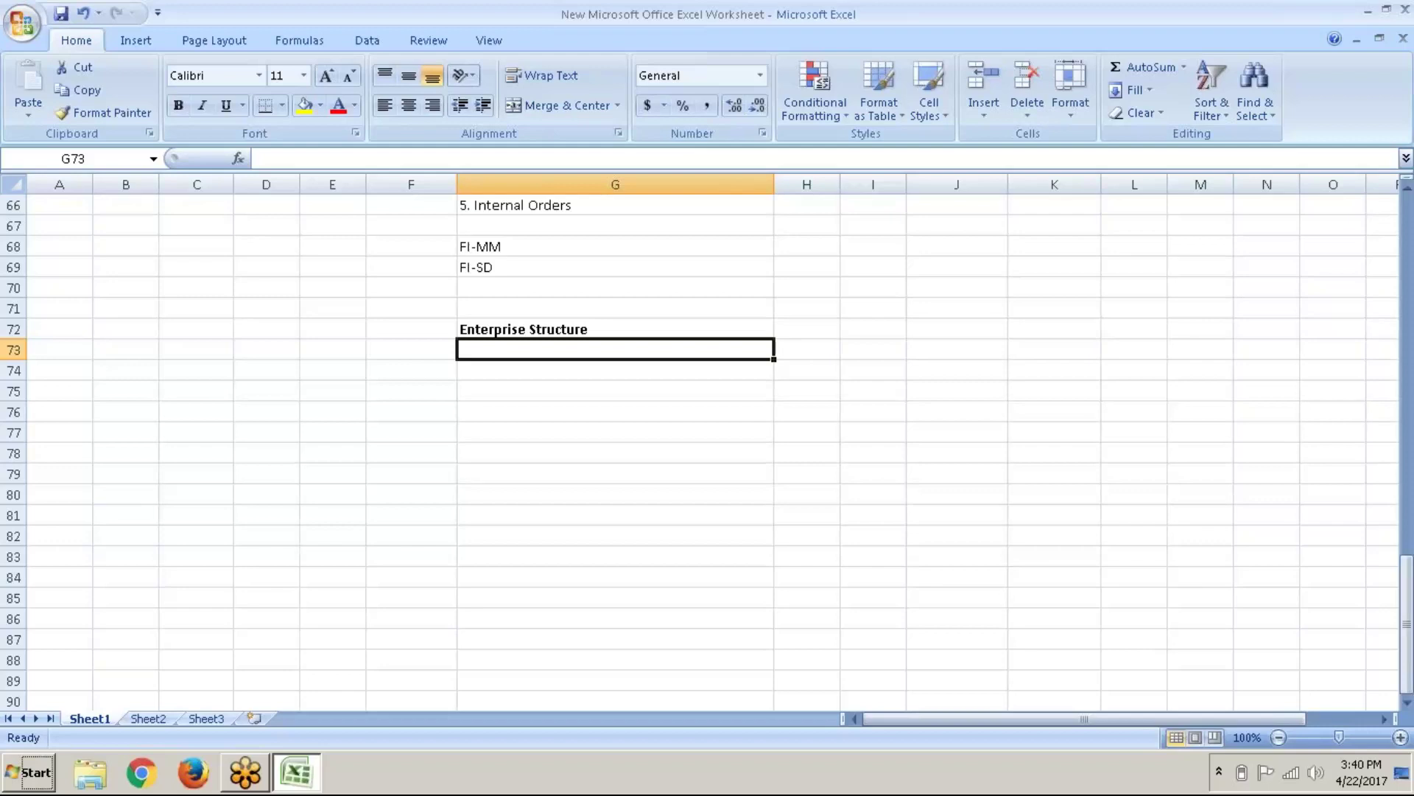
text(1.)
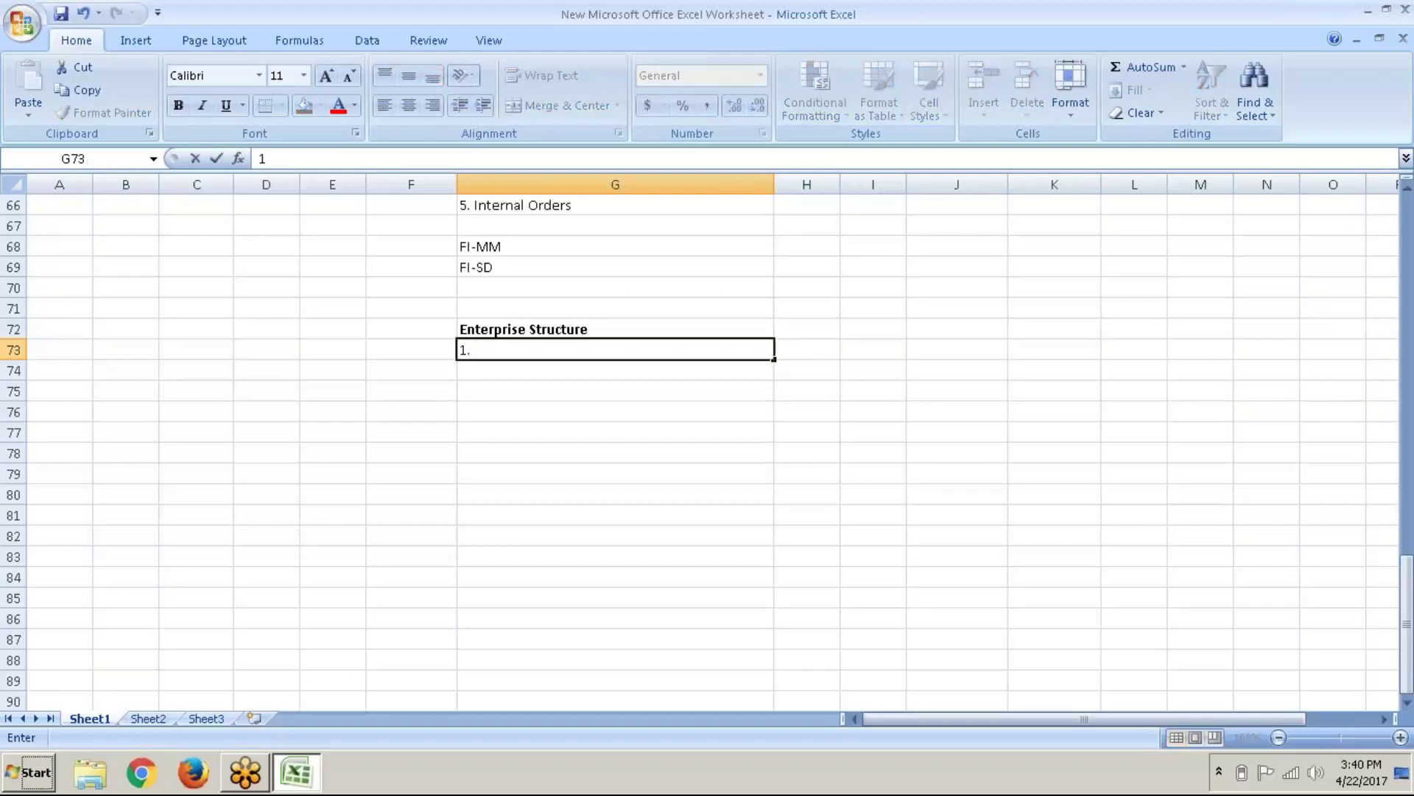
text( Definition)
key(Return)
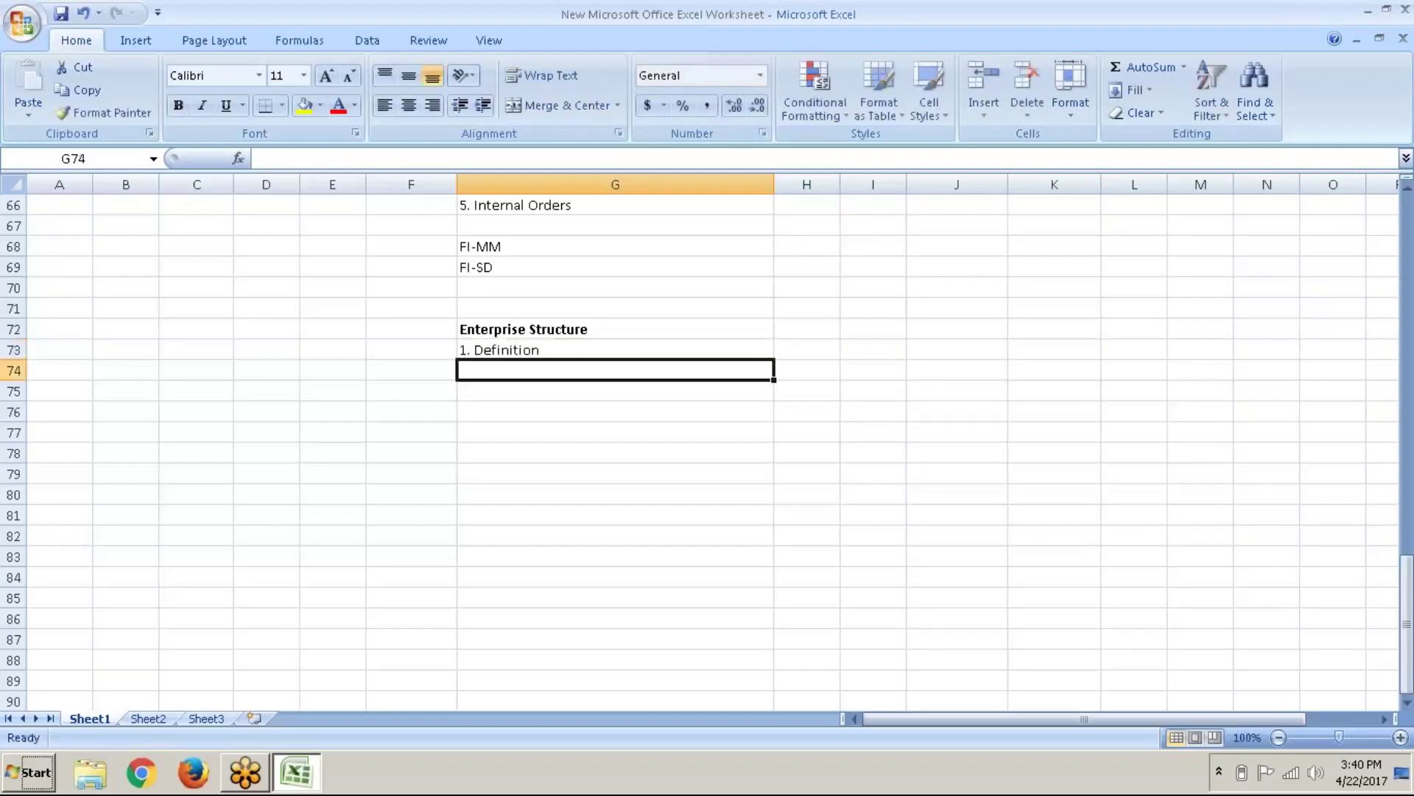
Step: Enter "2. Assignment" in G74 as the second Enterprise Structure item
text(2.)
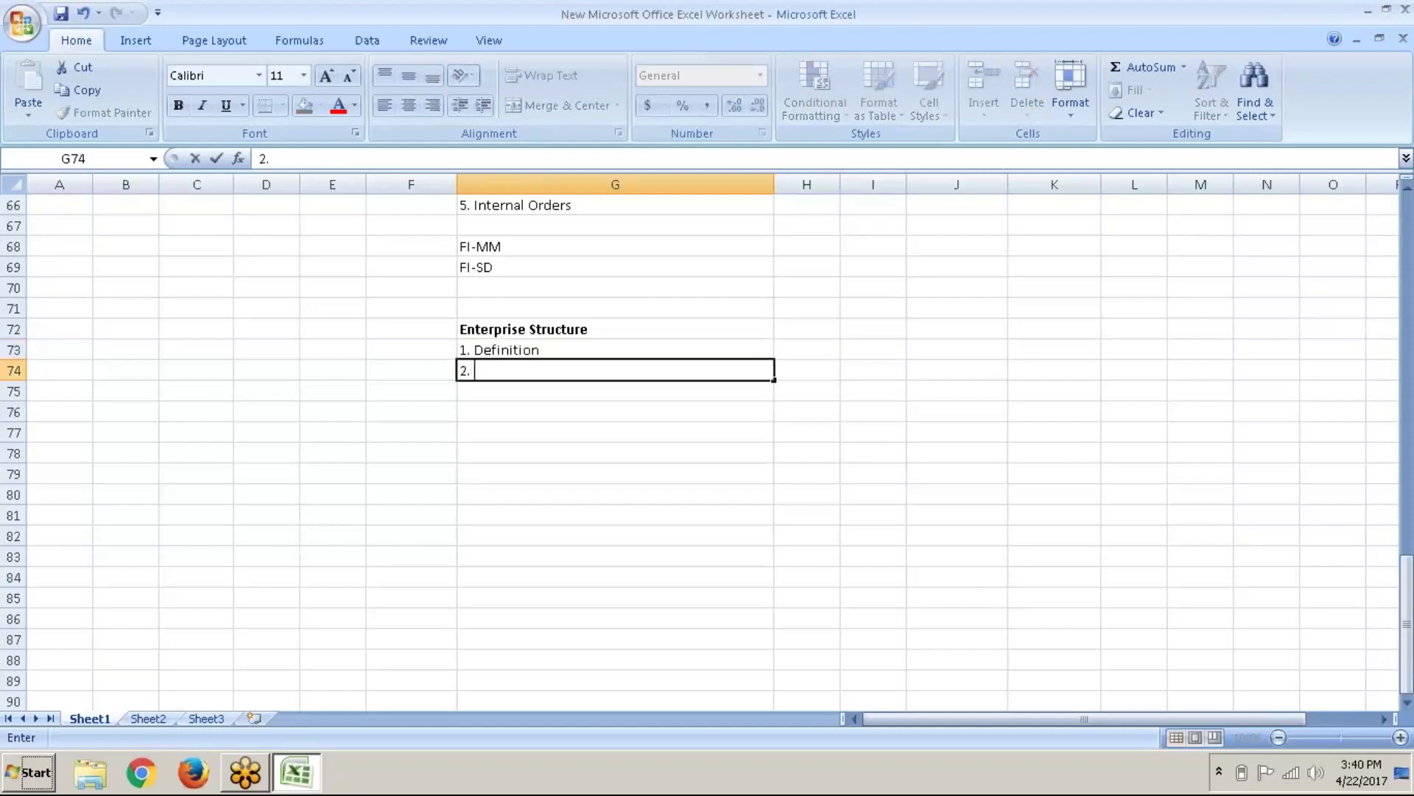
text( Assignment)
key(Return)
key(Return)
key(Return)
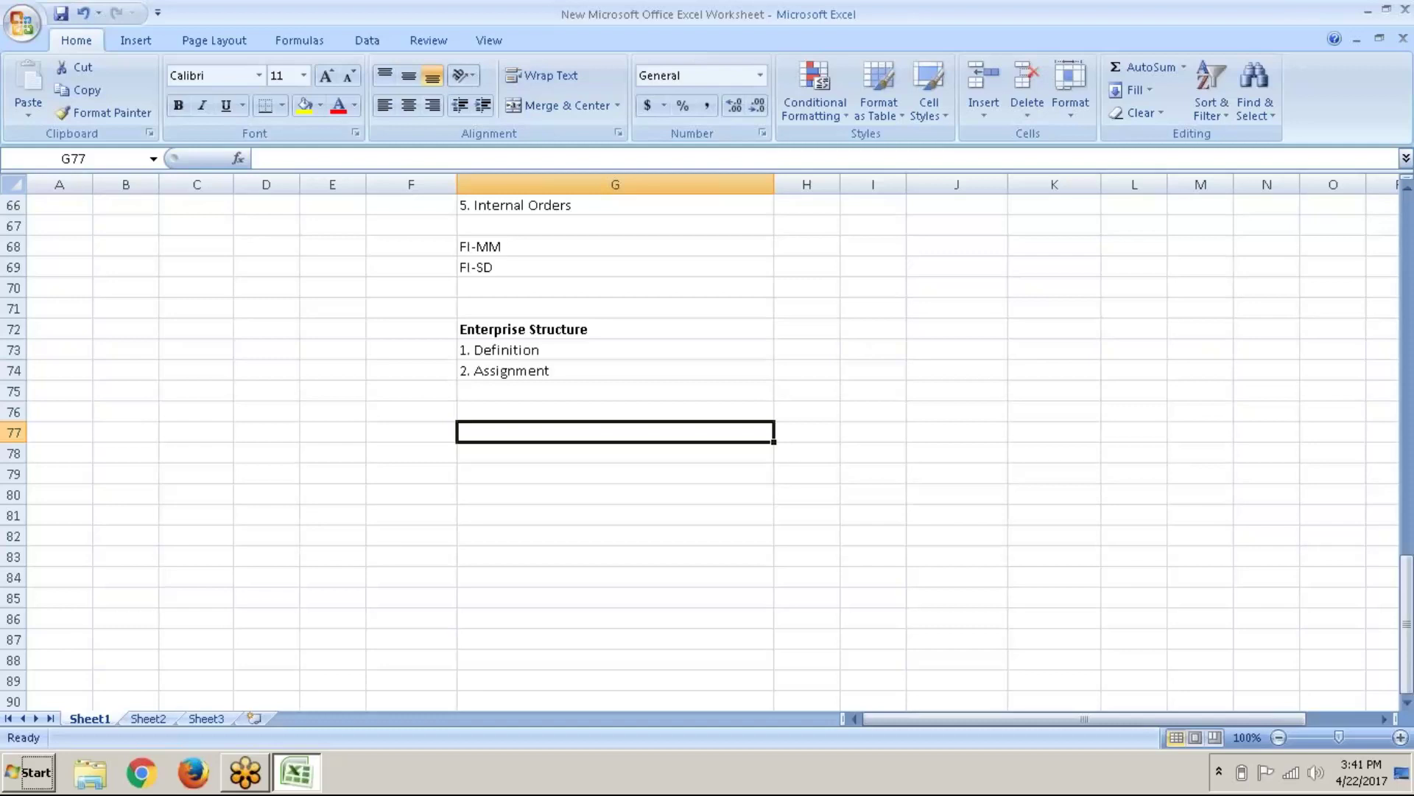
Step: Minimize the worksheet, launch SAP Logon from the desktop and select the Online connection
click(297, 782)
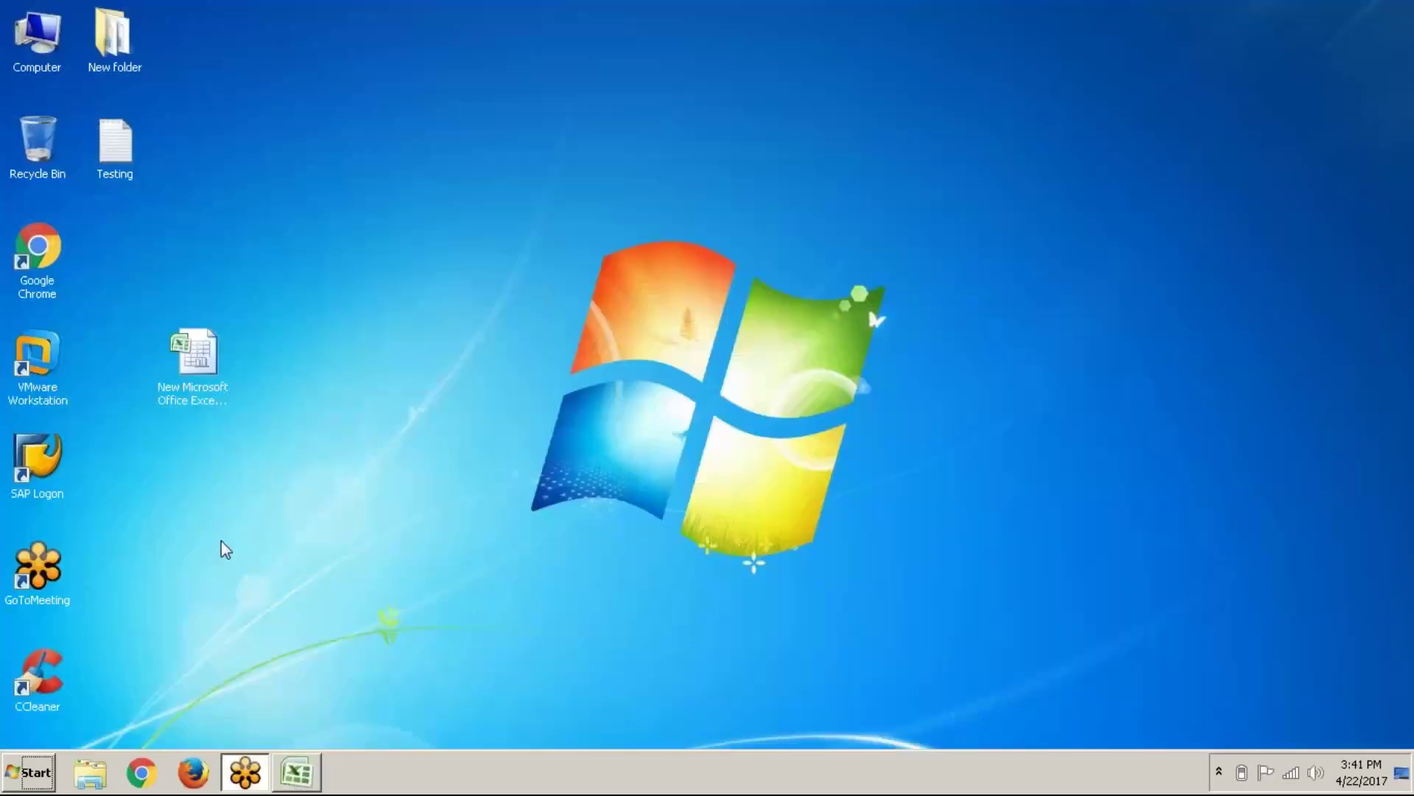
double_click(55, 472)
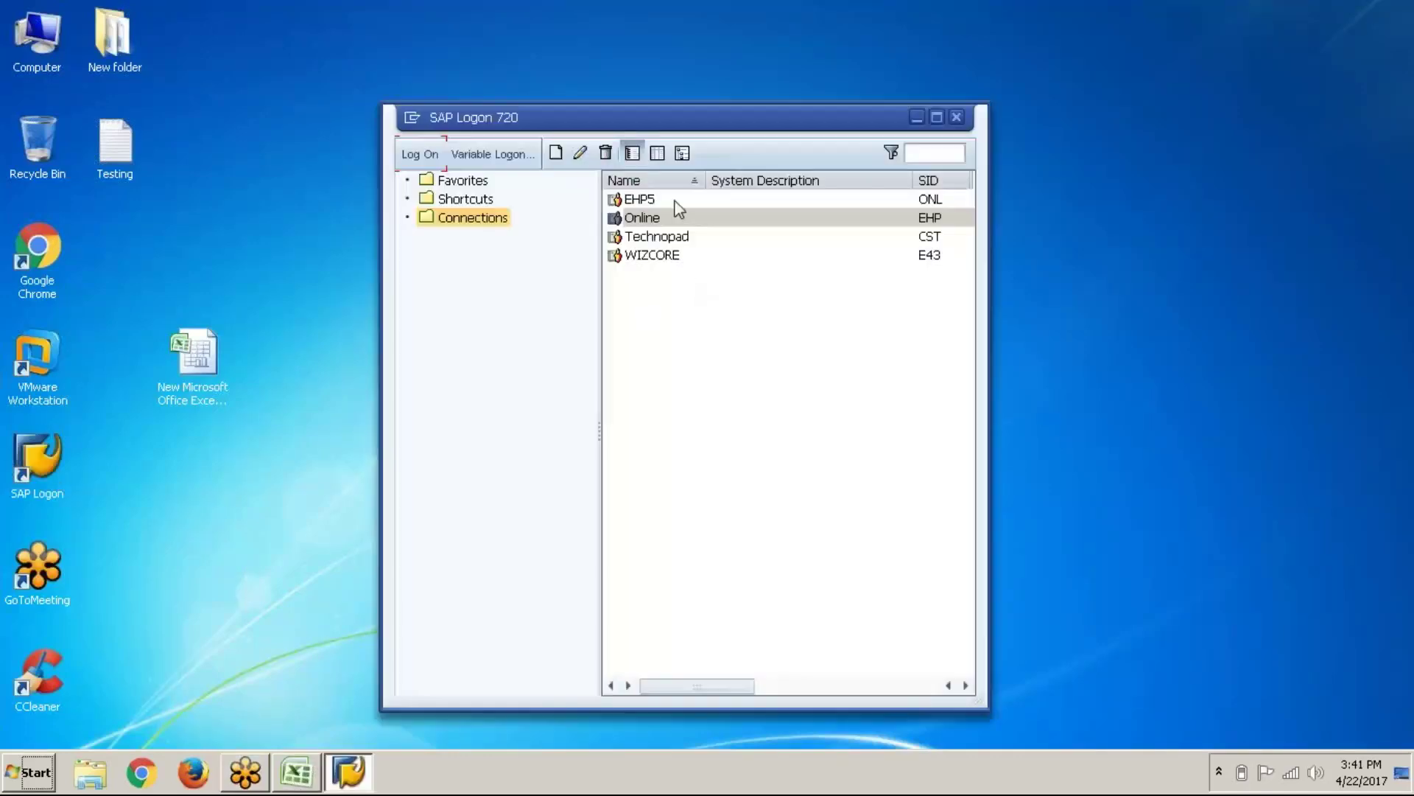
click(651, 234)
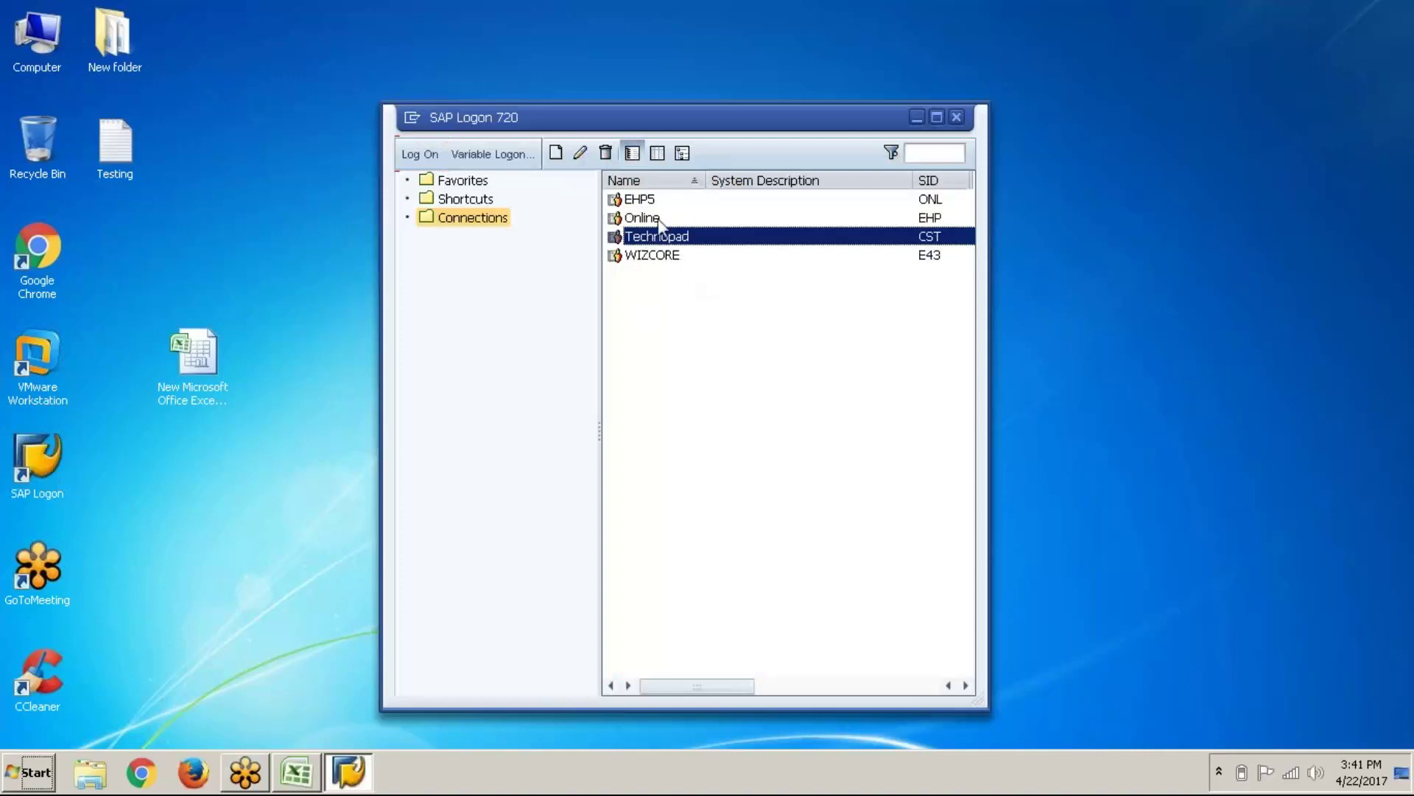
click(657, 218)
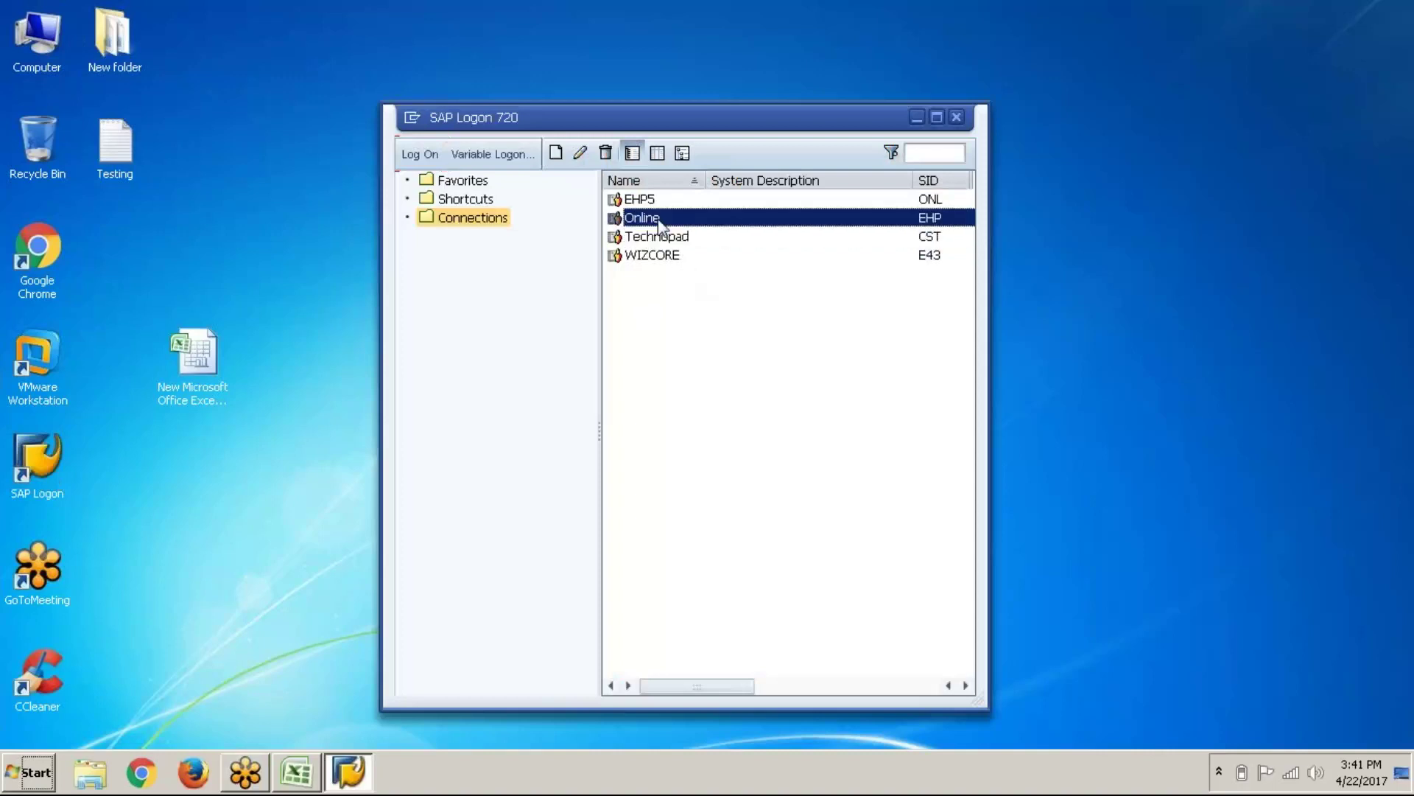
Step: Open the logon screen of the Online connection, closing the connection list, and fill in the saved user ID
click(444, 161)
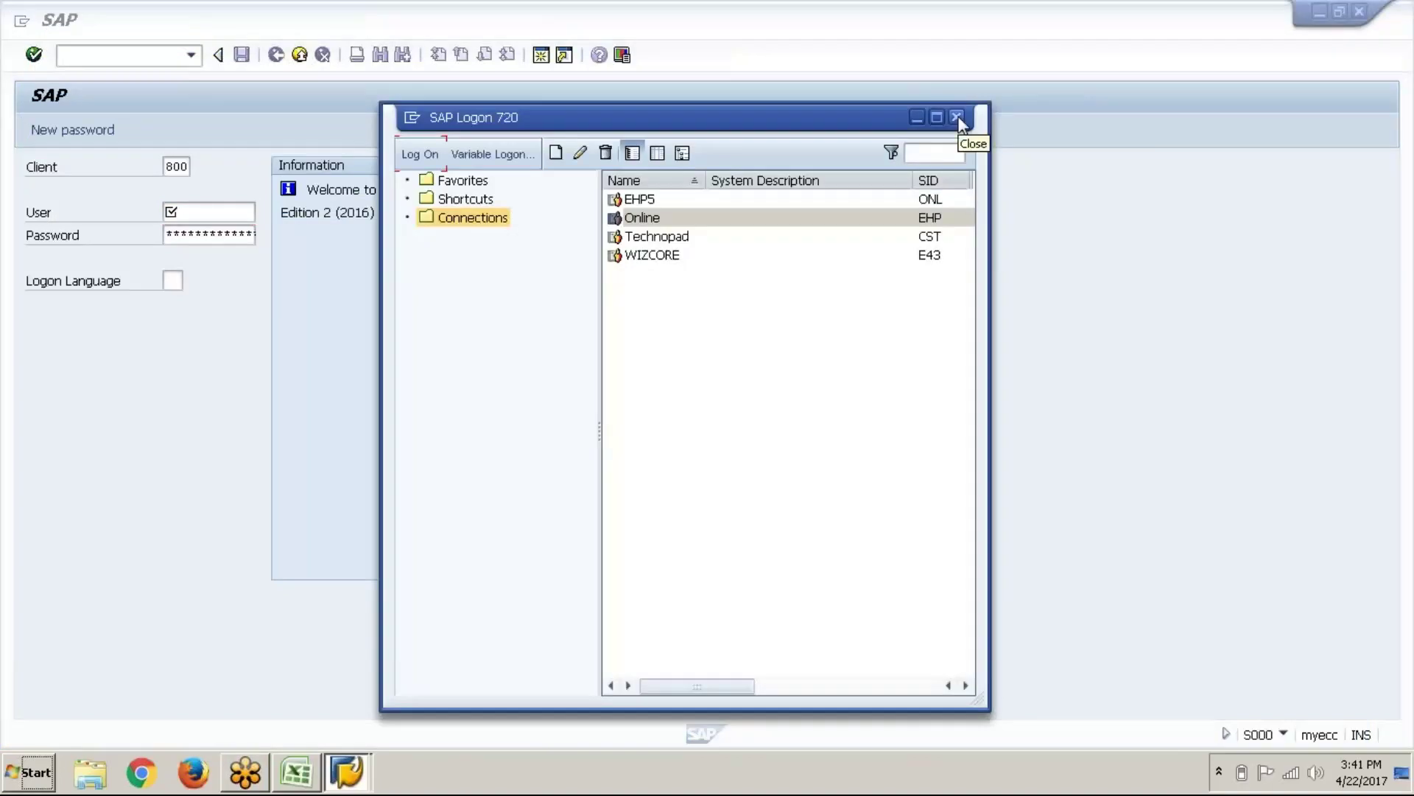
click(958, 118)
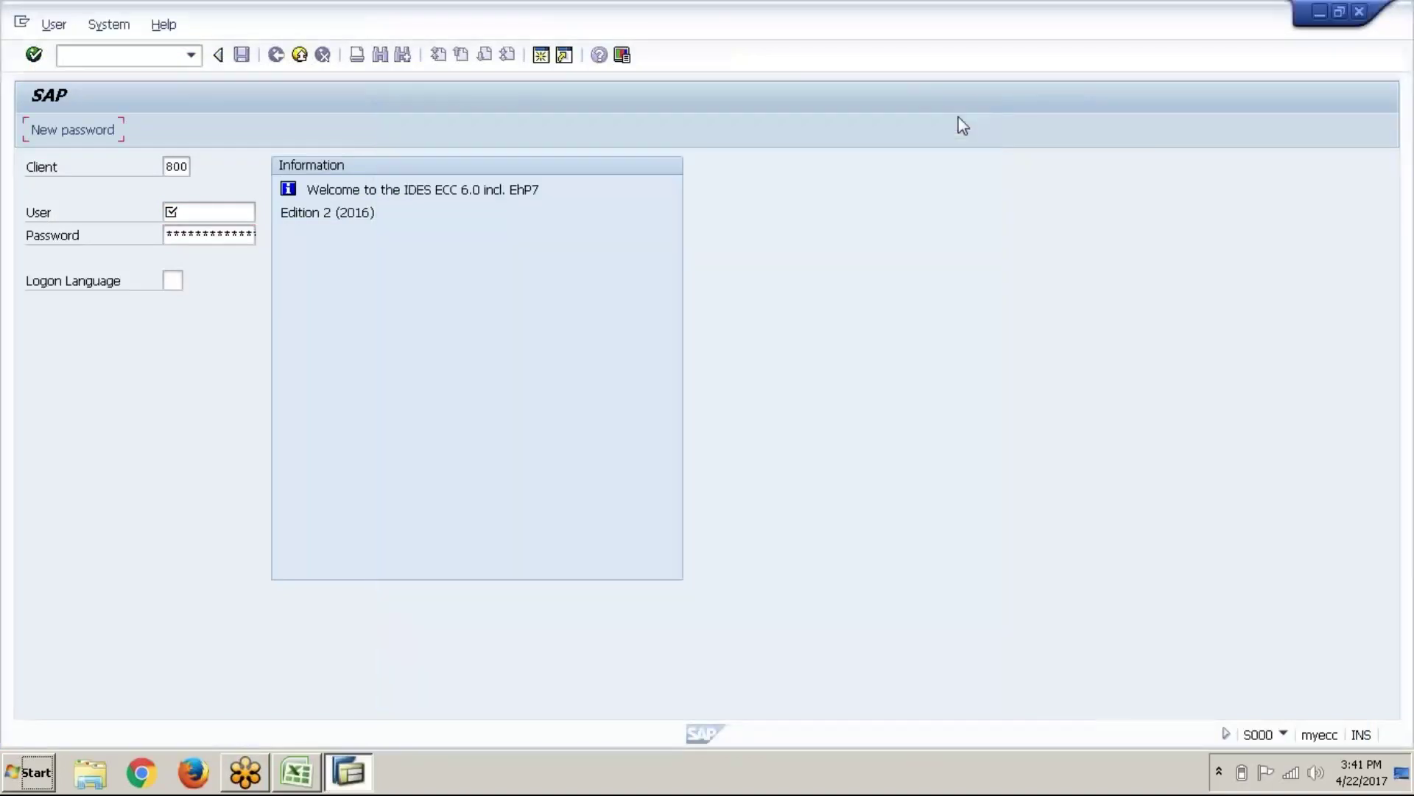
click(235, 212)
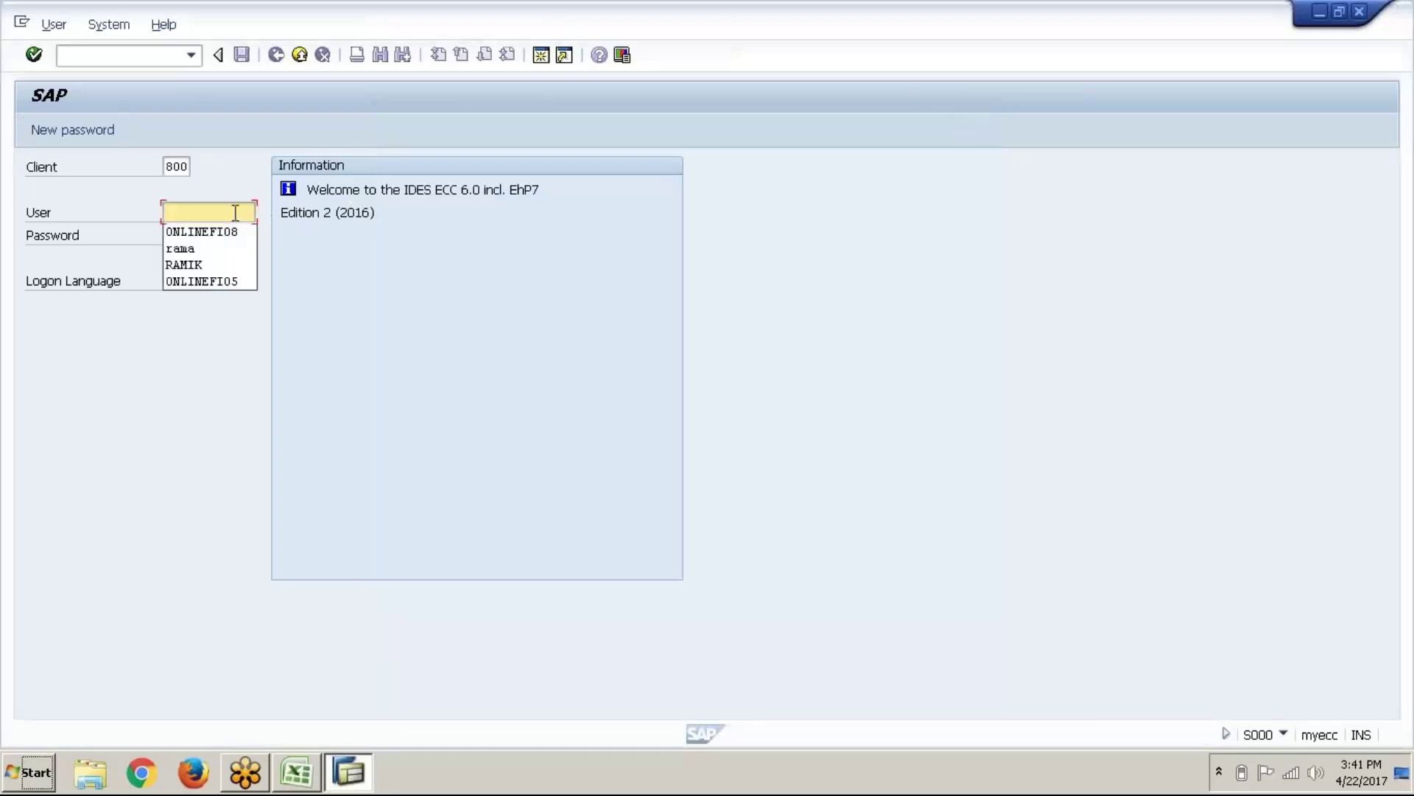
click(232, 232)
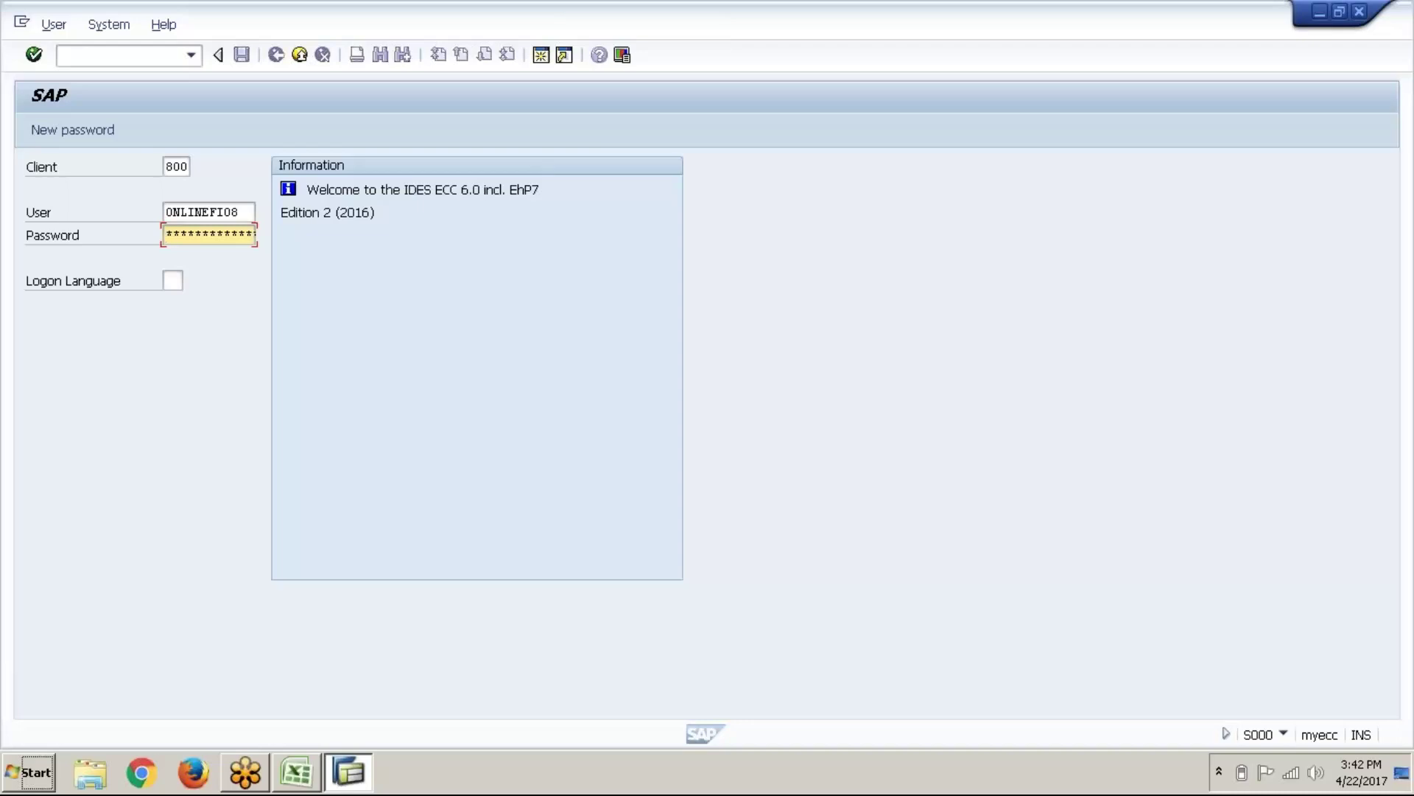
key(super+d)
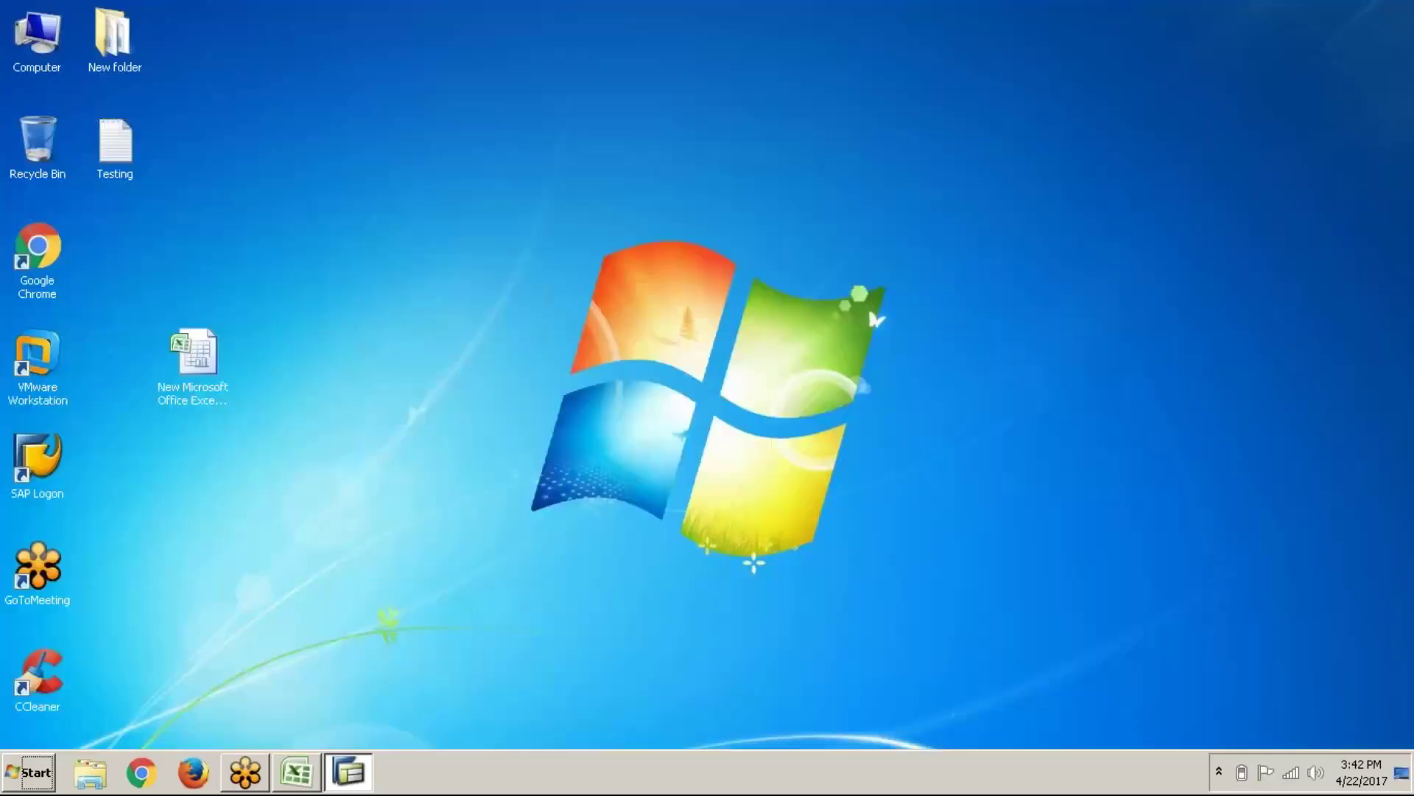
click(431, 402)
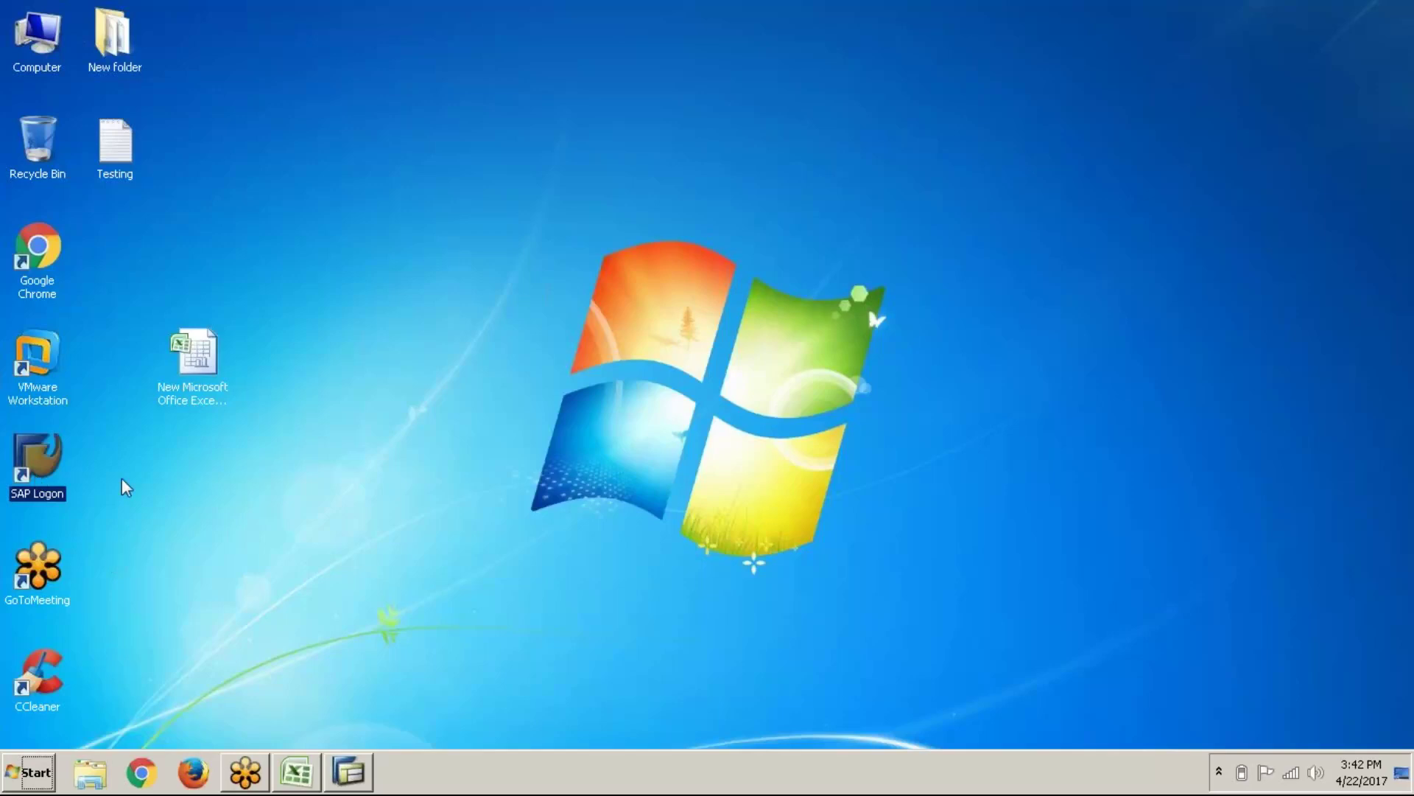
double_click(58, 489)
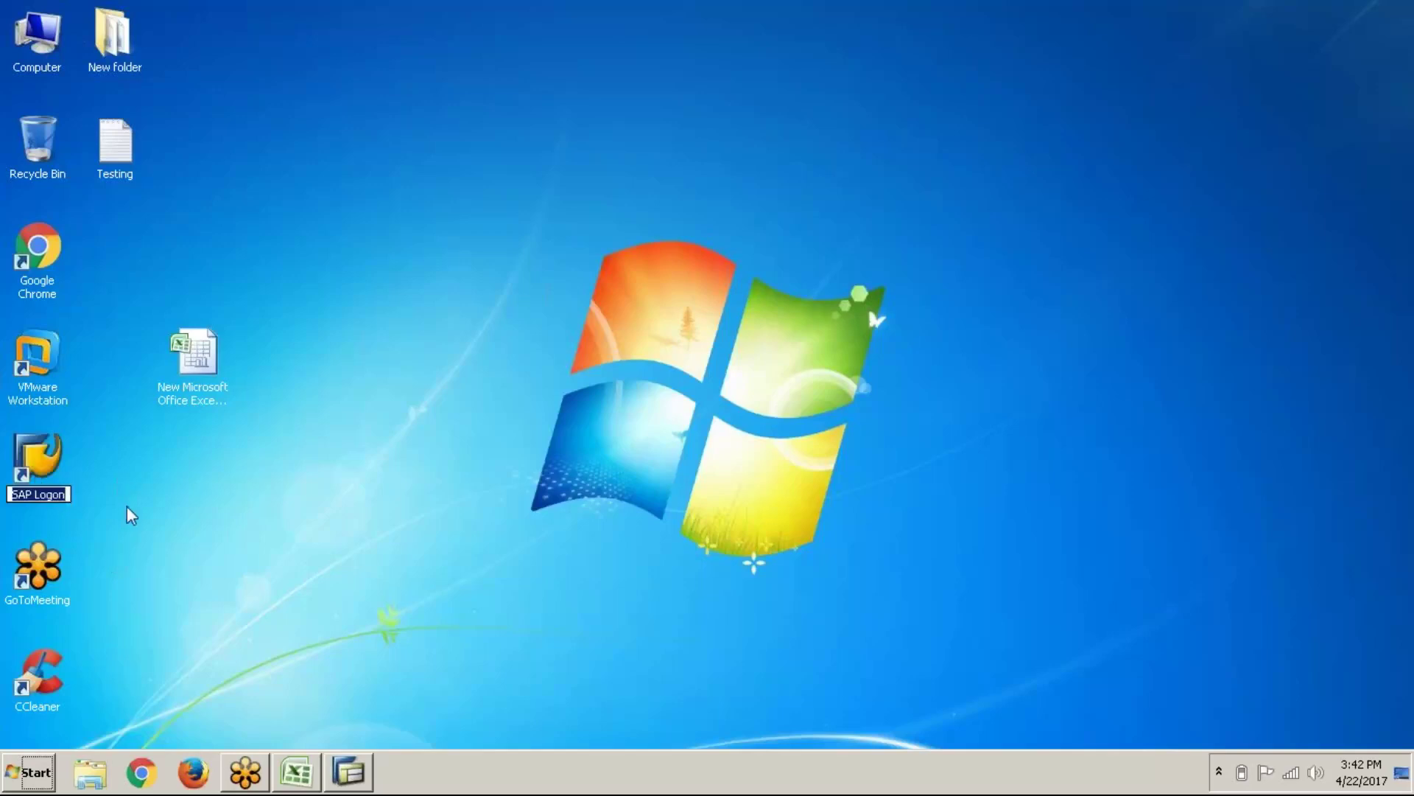
click(350, 771)
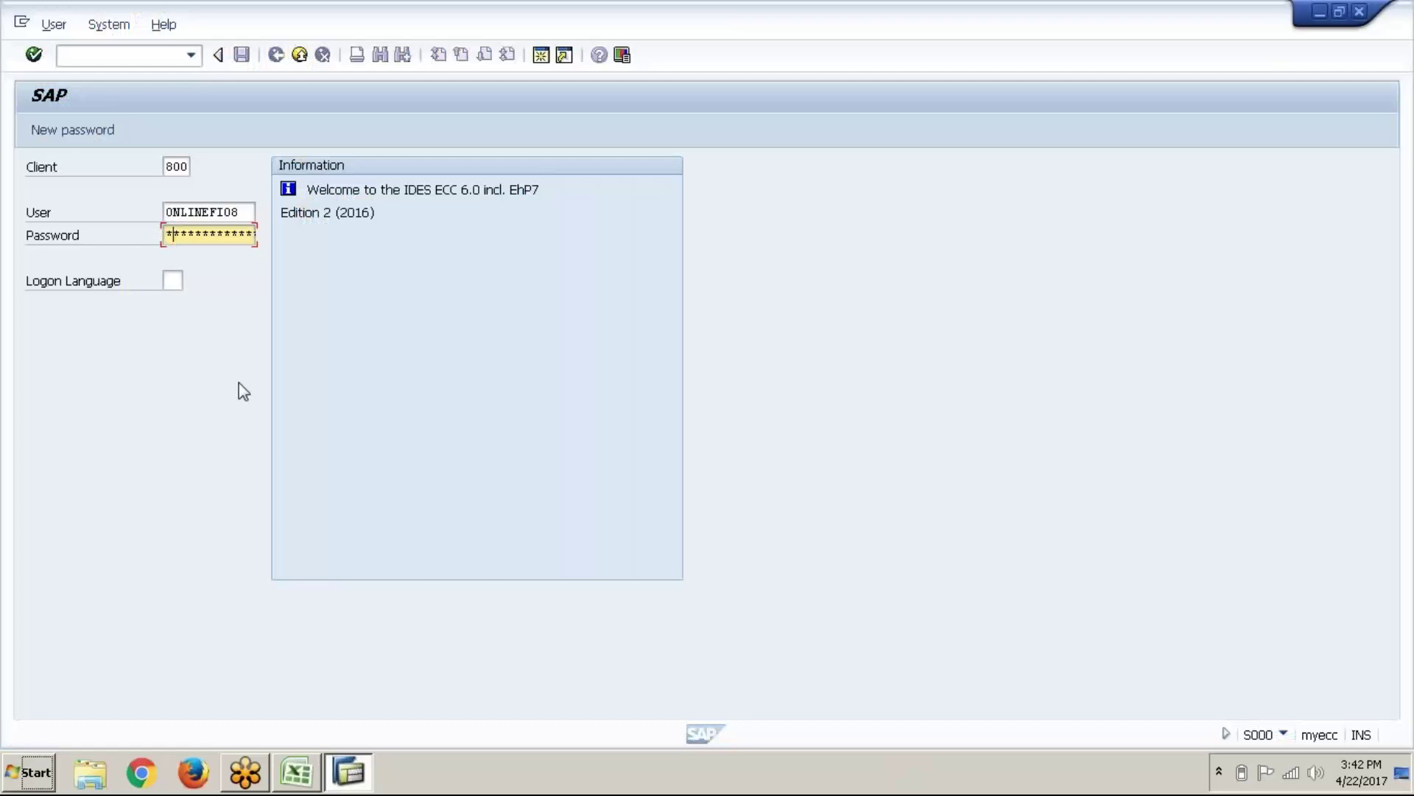
Step: Enter the account password on the SAP logon screen and log on to client 800
key(Right)
key(Right)
key(Right)
key(Right)
key(Right)
key(Right)
key(Right)
key(Right)
key(Right)
key(shift+Tab)
click(205, 239)
click(34, 56)
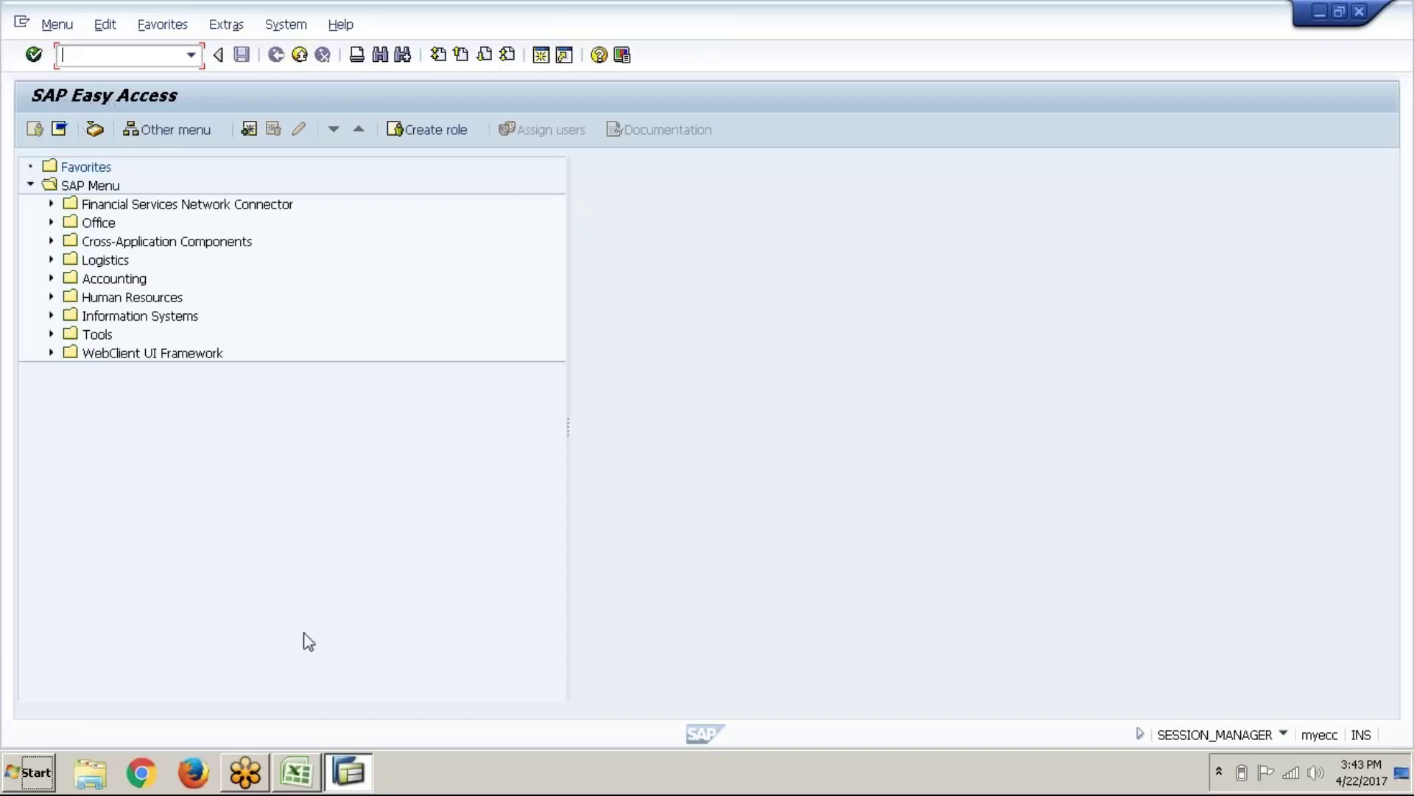
Step: Switch to the Excel worksheet and move the Enterprise Structure block from G72:G74 down to G81:G83
click(306, 787)
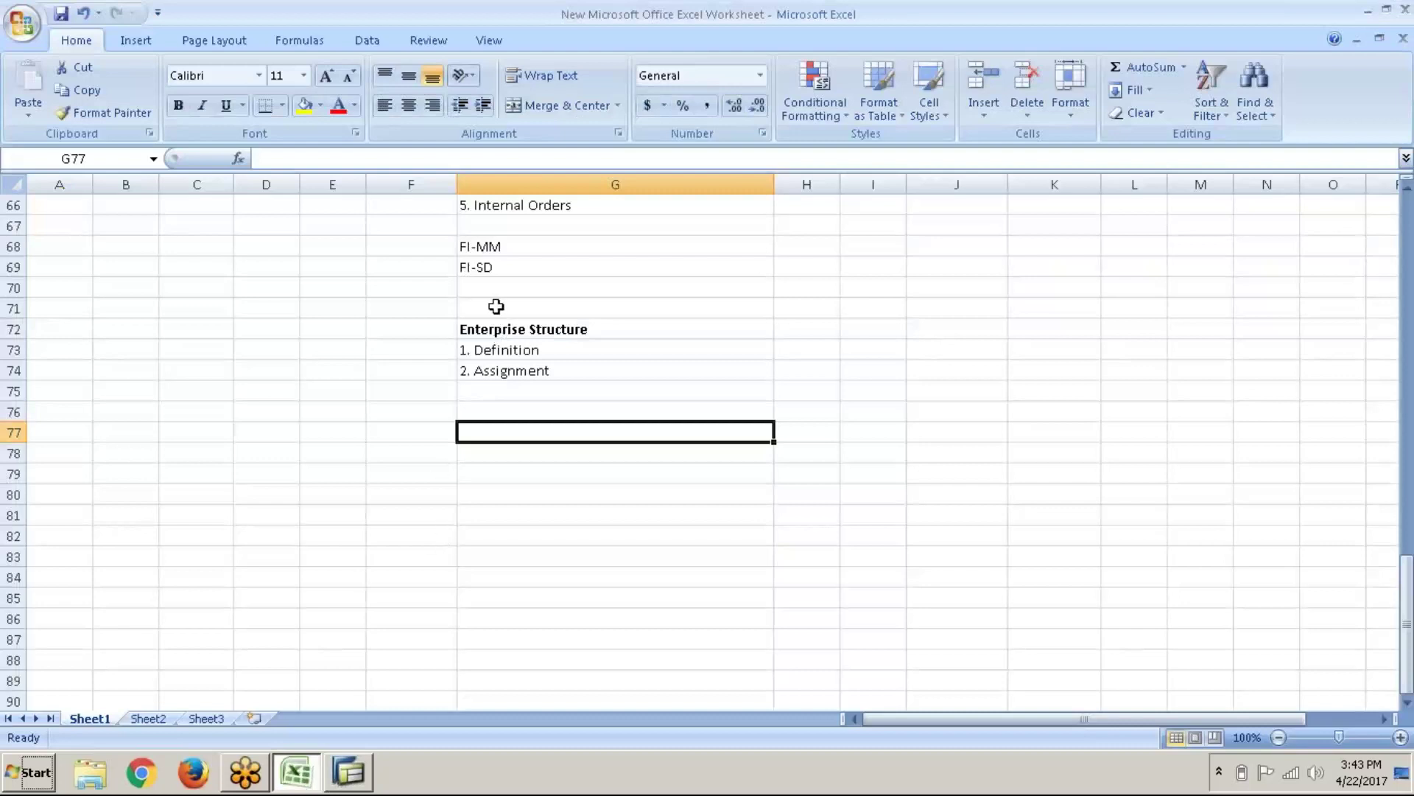
drag(484, 329, 487, 365)
key(ctrl+c)
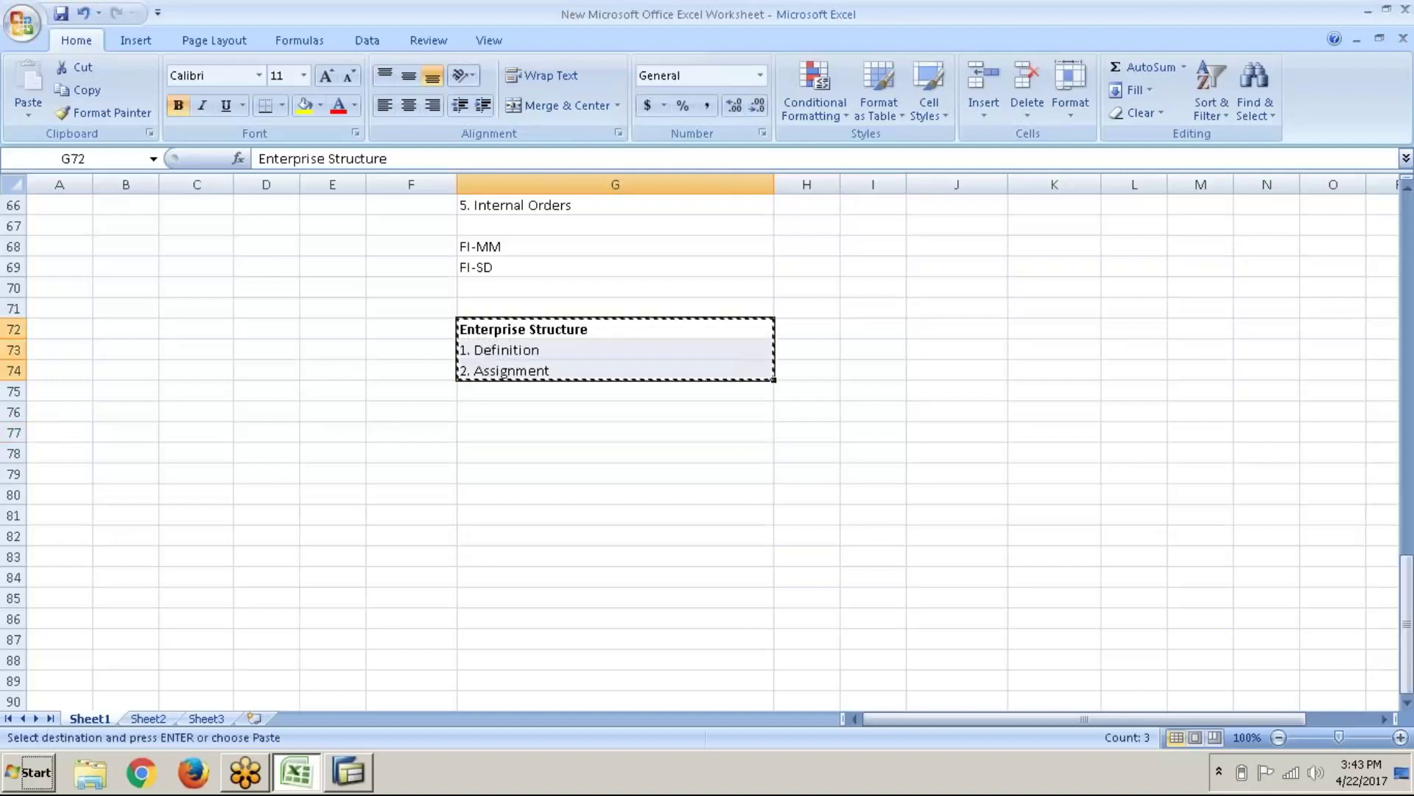
click(520, 645)
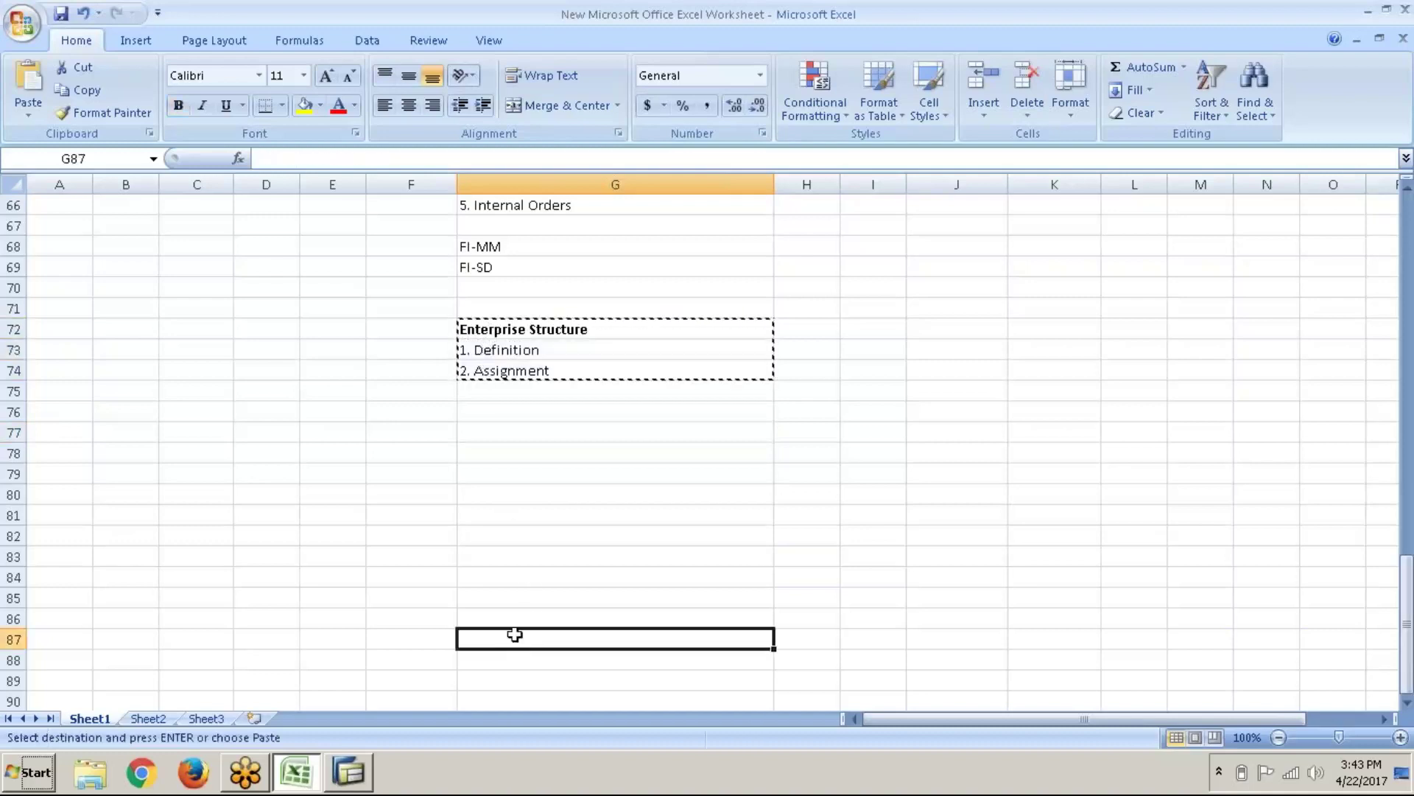
click(493, 510)
key(Return)
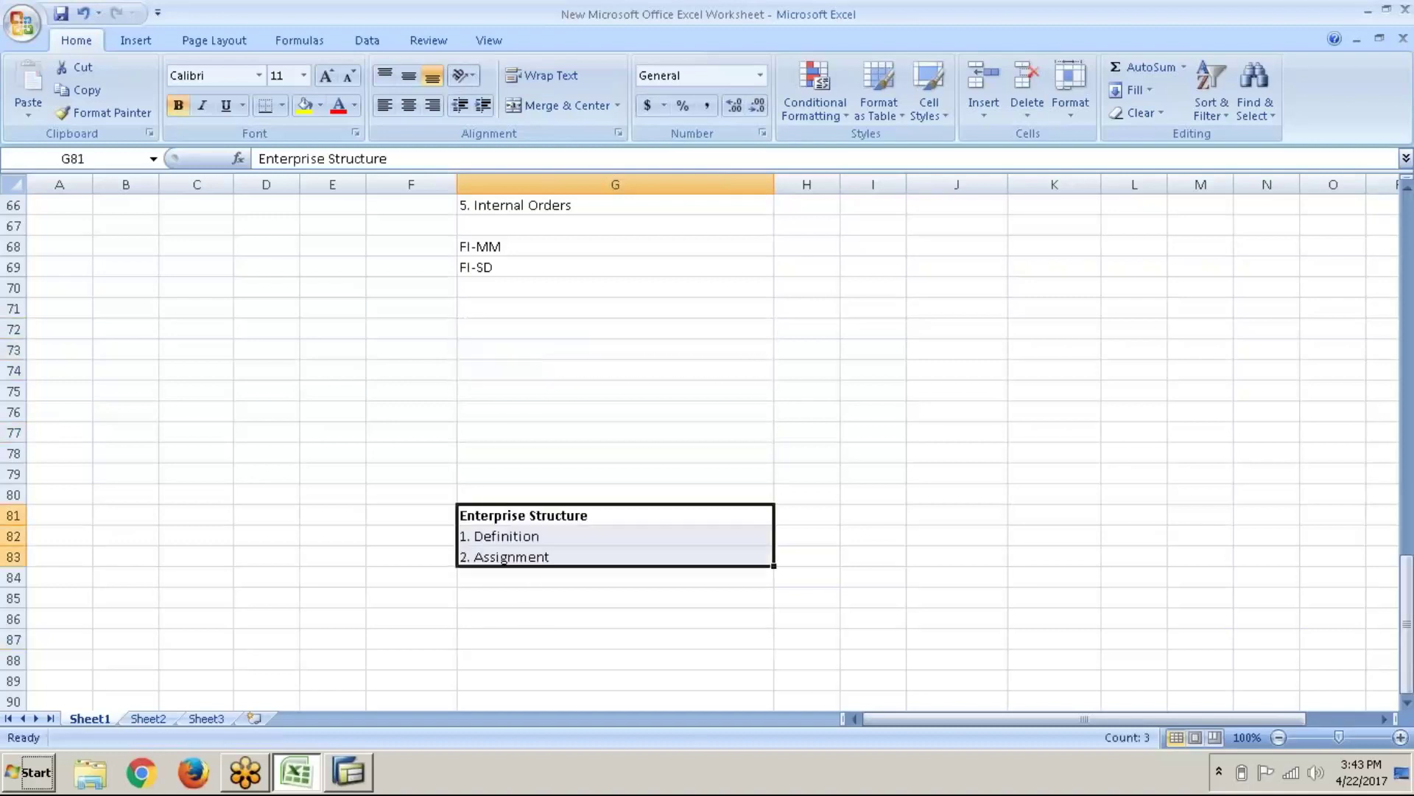
Step: Enter the note "Easy access - Business transactions" in cell G72
click(481, 337)
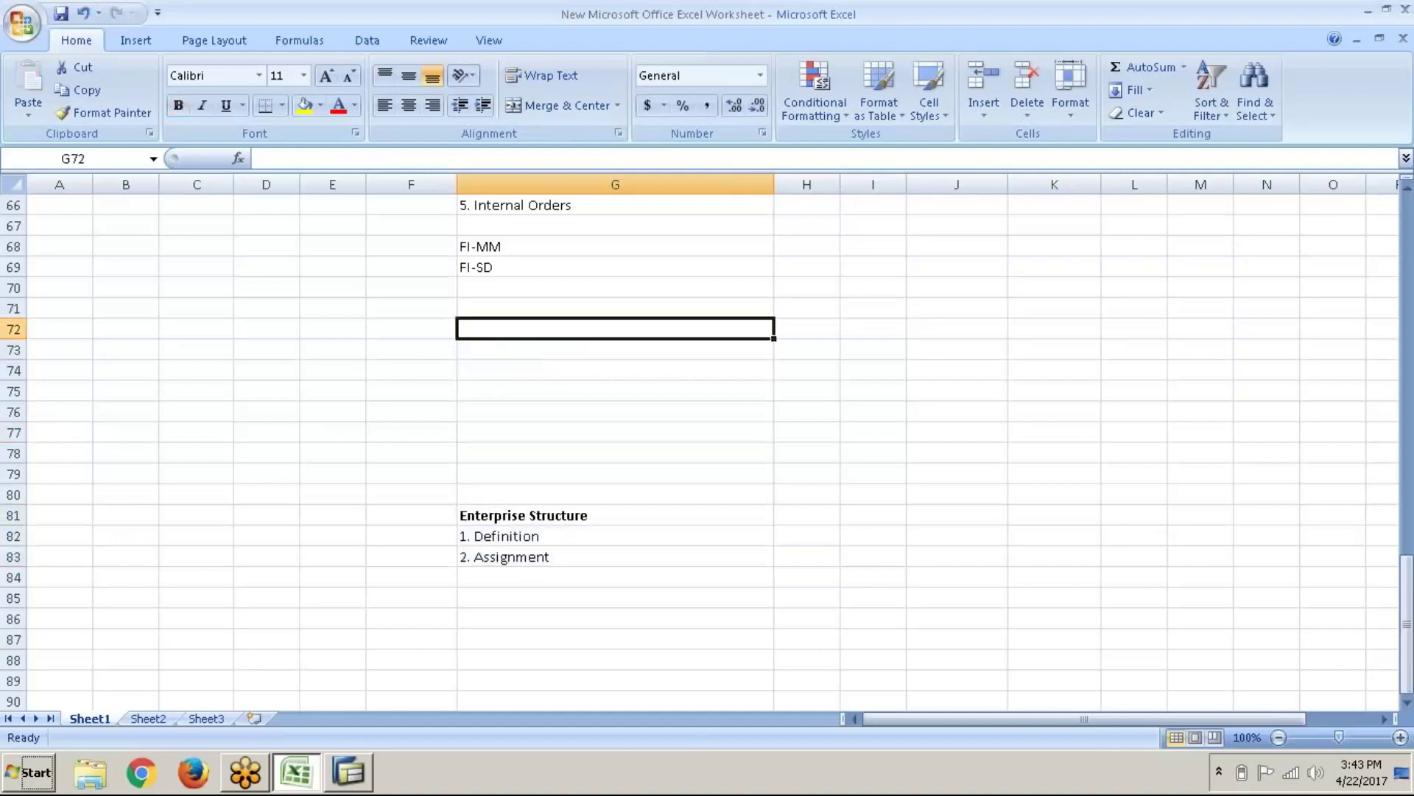
text(Easy)
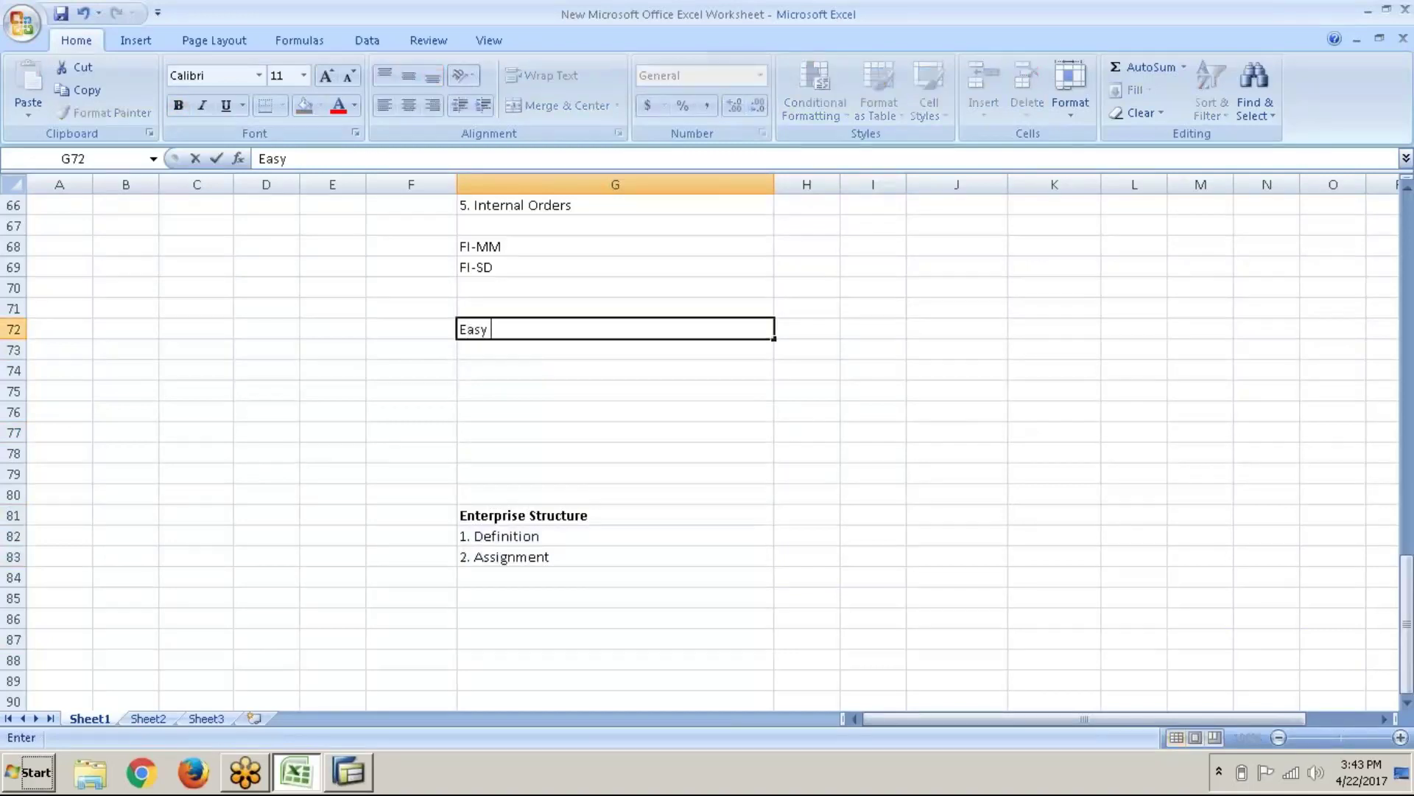
text( access - Busines)
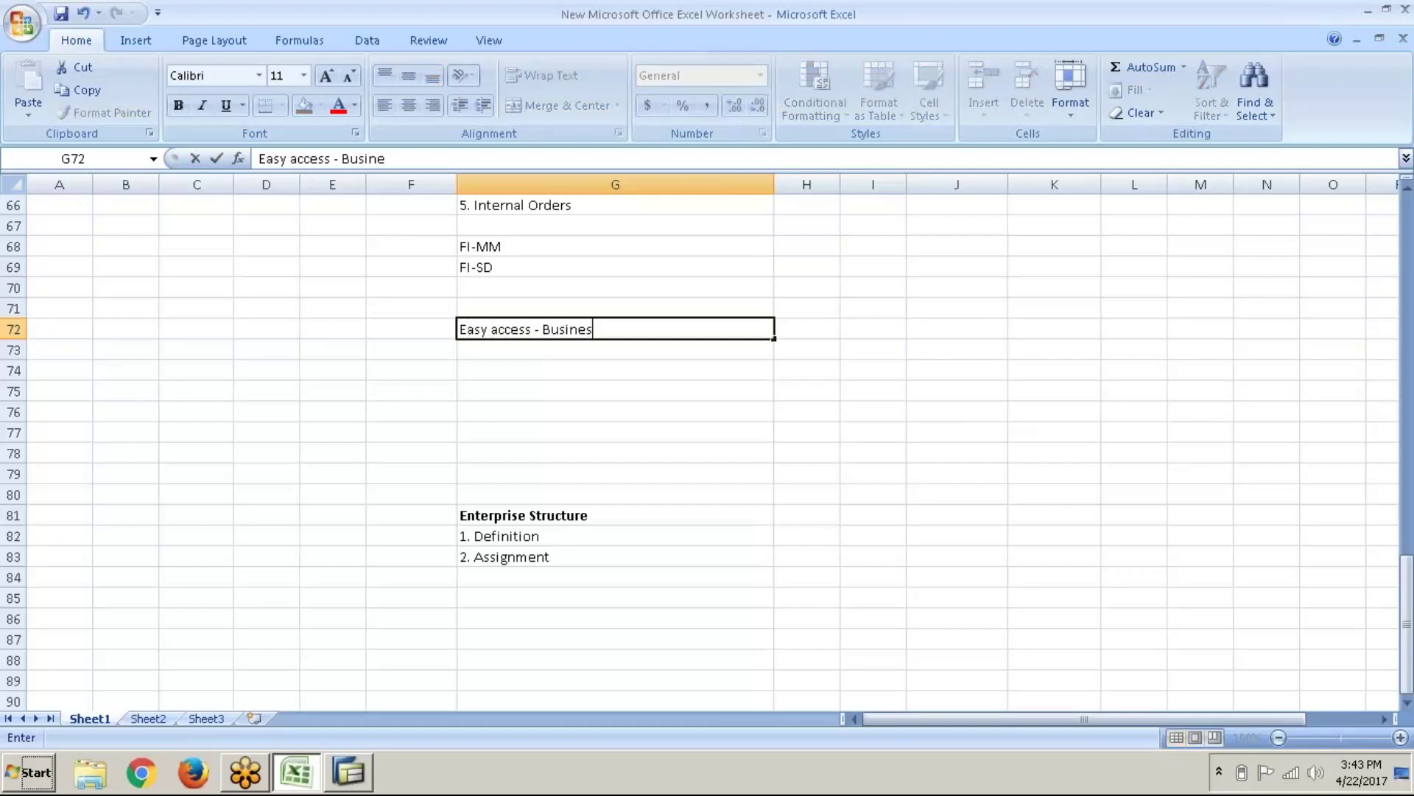
text(s transactions)
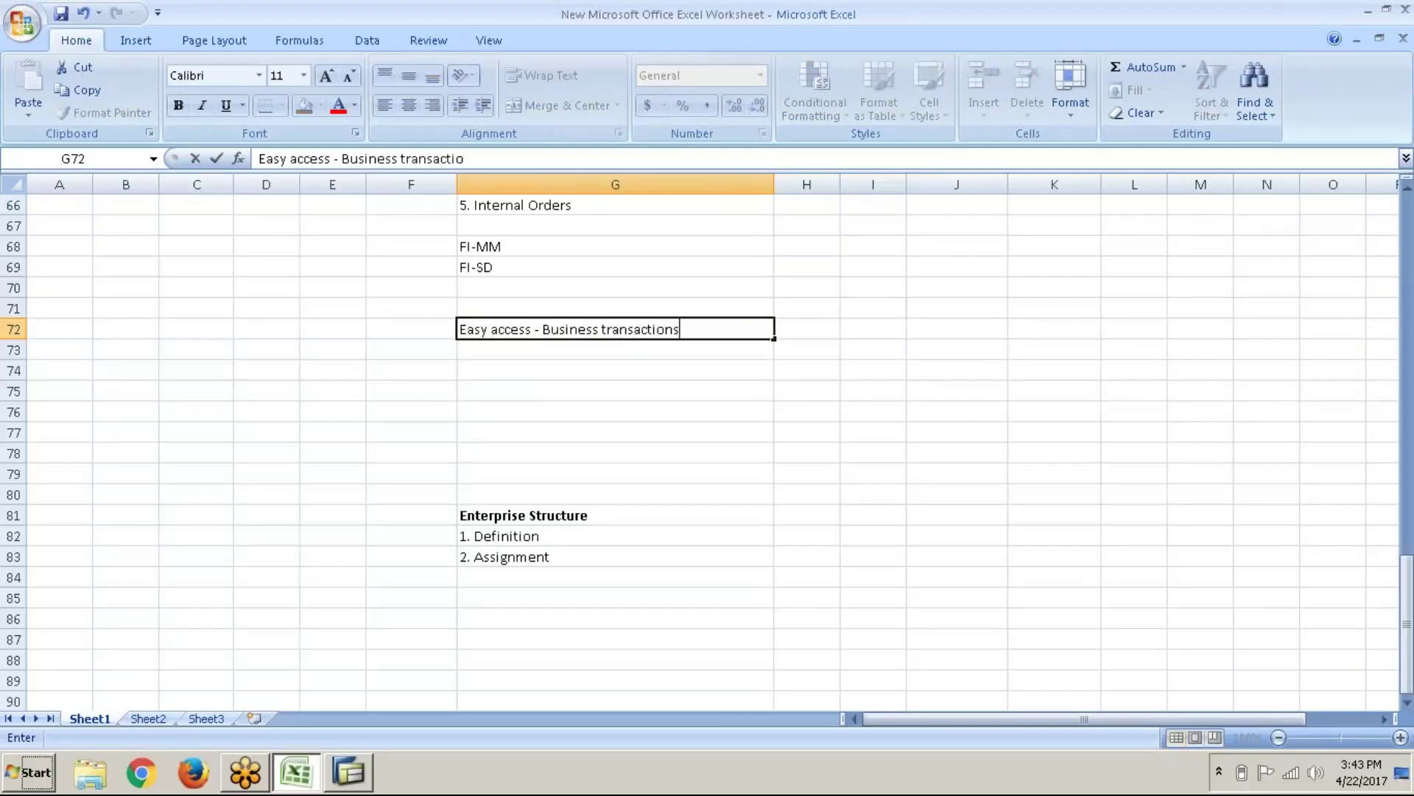
key(Return)
Step: Switch to SAP Easy Access, examine the General Ledger folders under Accounting > Financial Accounting, and collapse the tree again
key(alt+Tab)
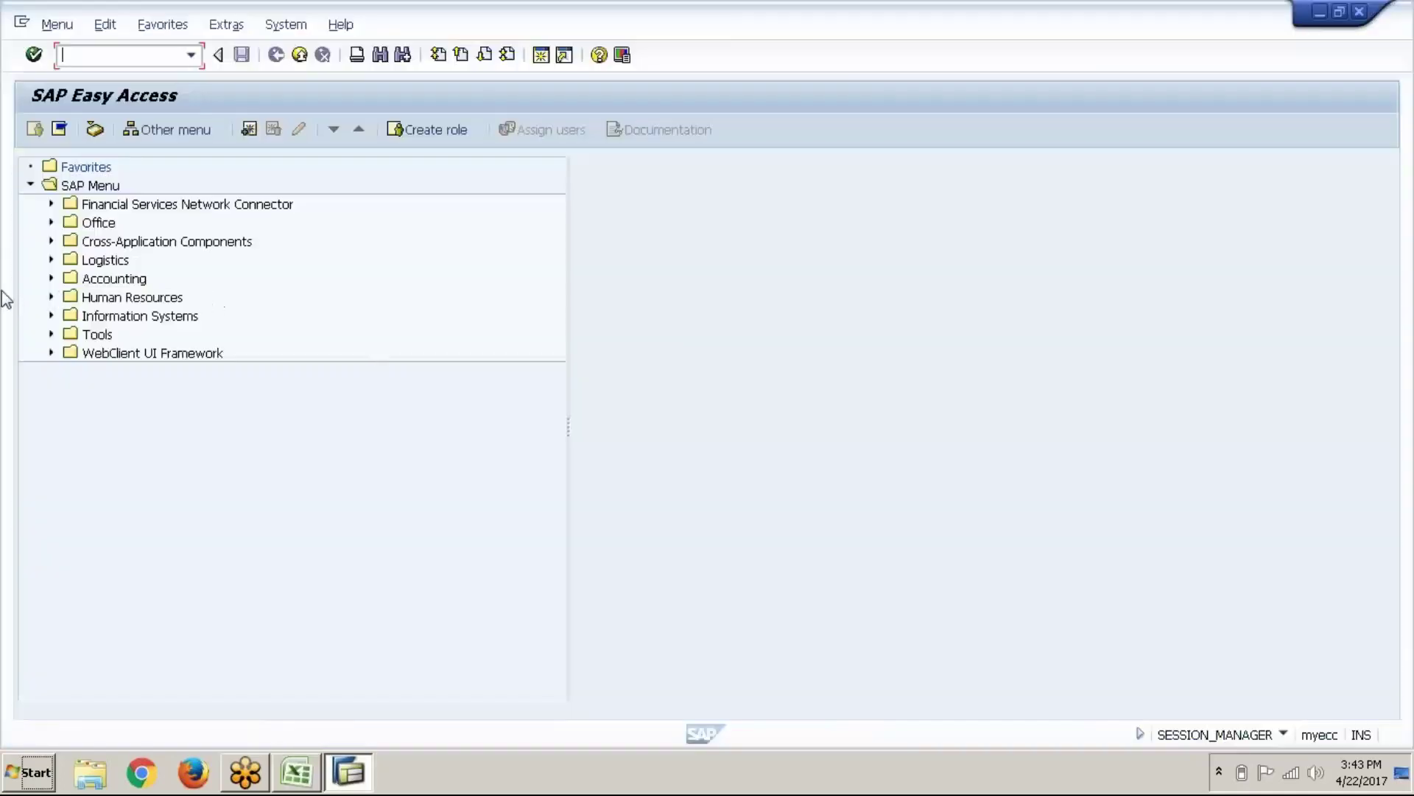
click(51, 277)
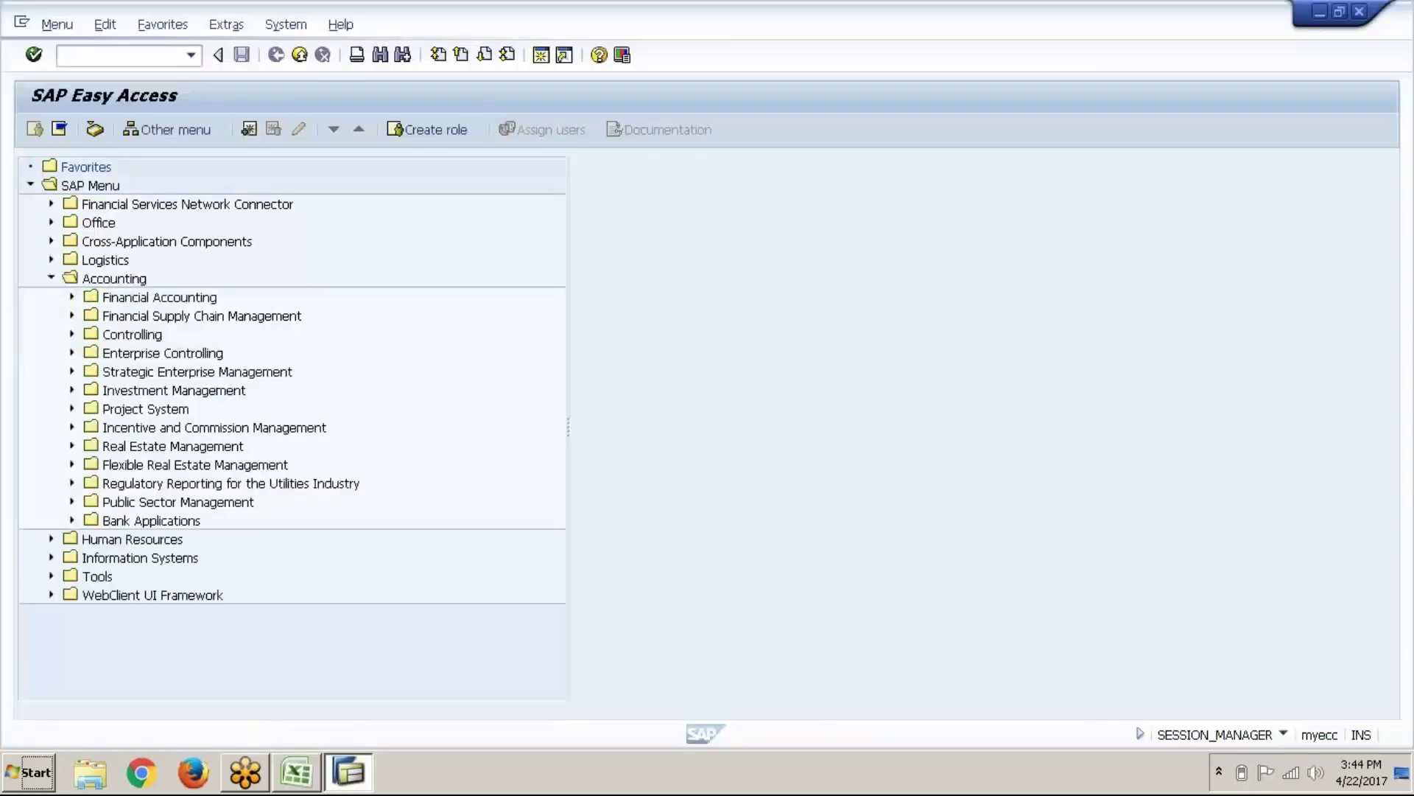
click(72, 296)
click(92, 316)
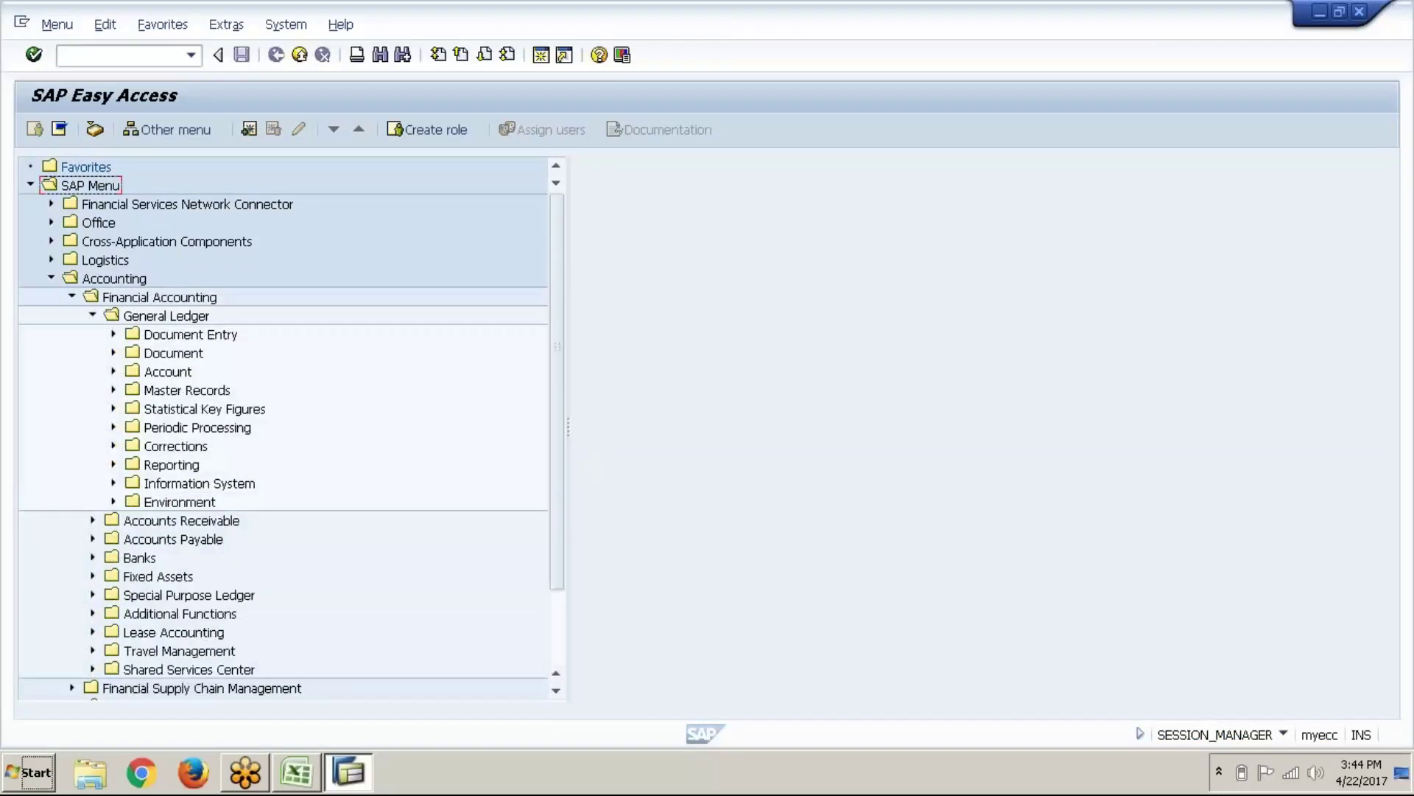
click(92, 315)
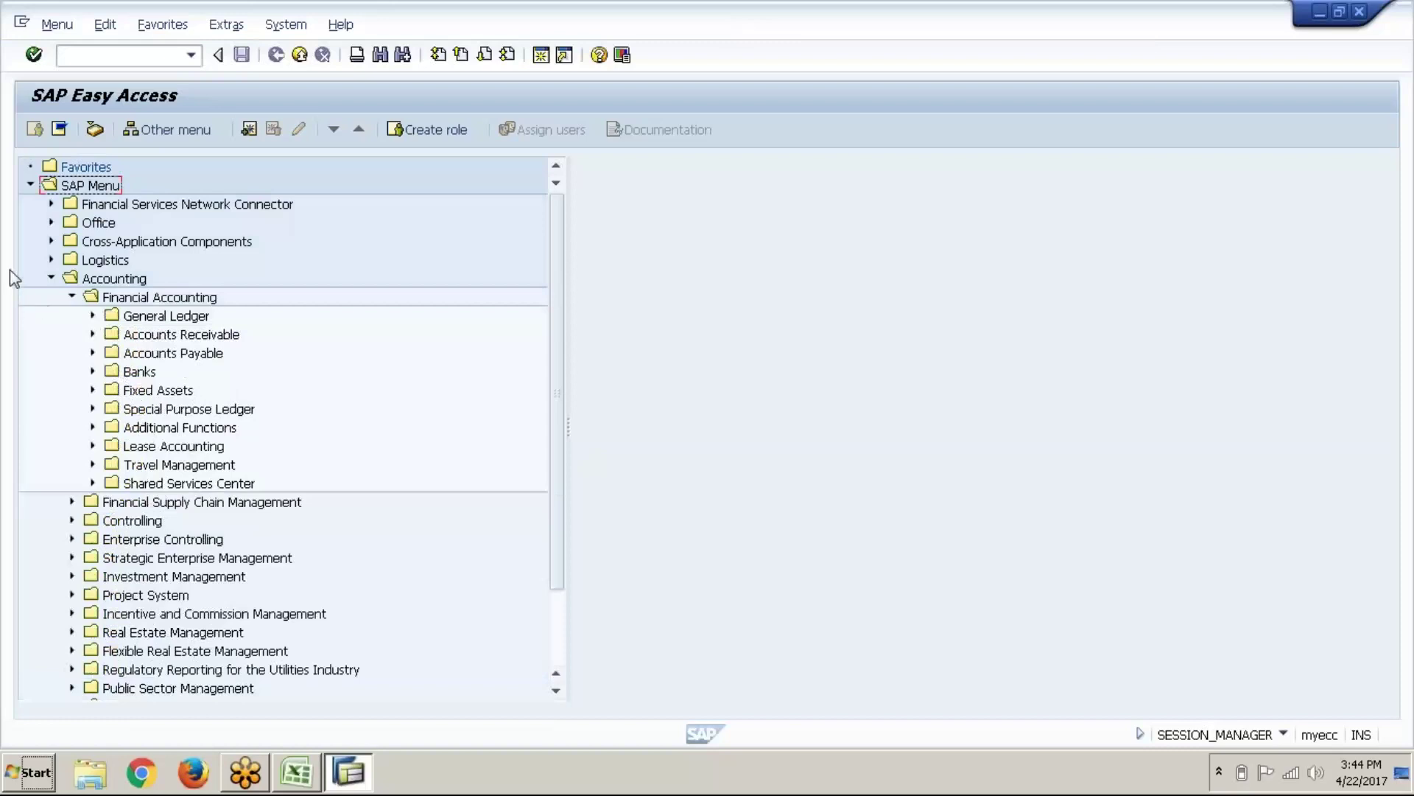
click(73, 298)
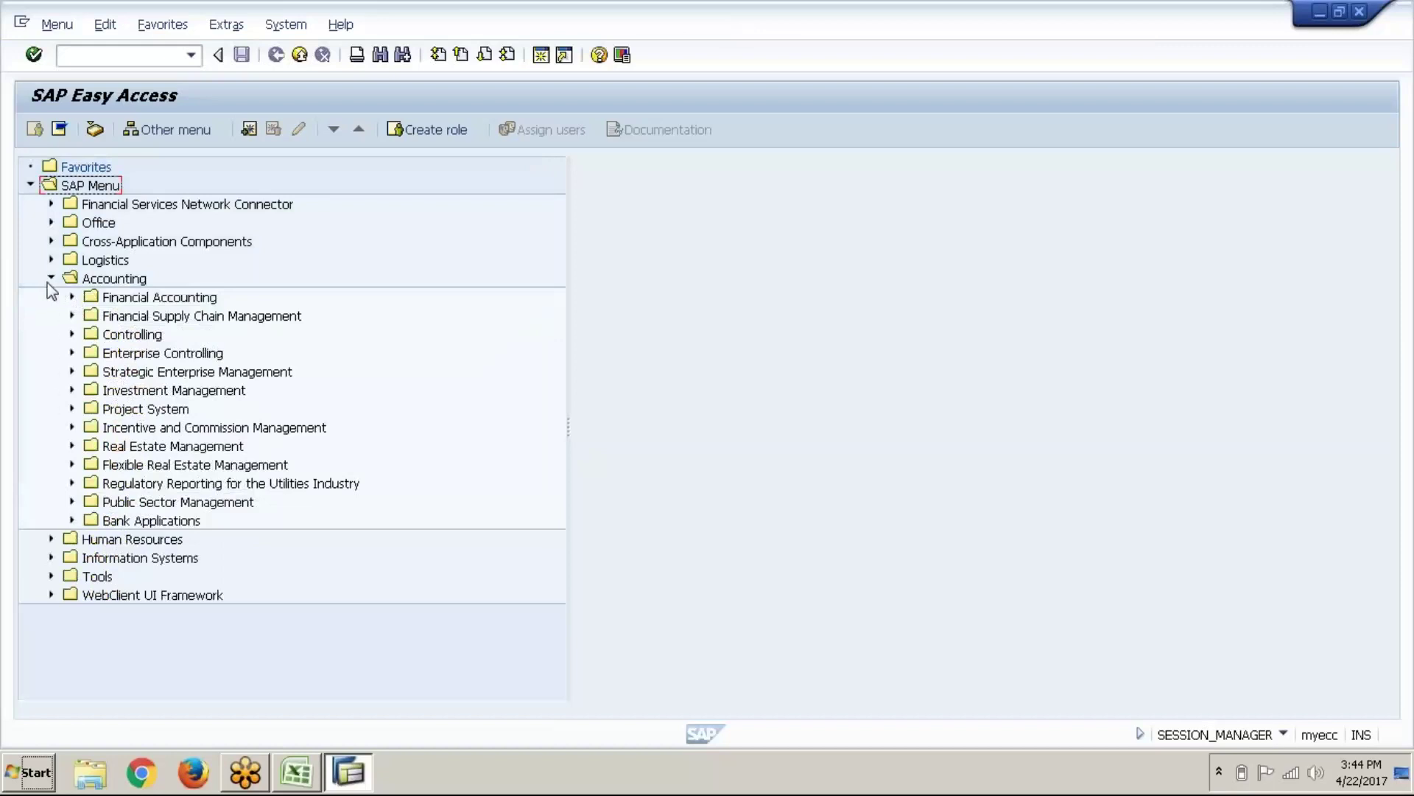
click(51, 280)
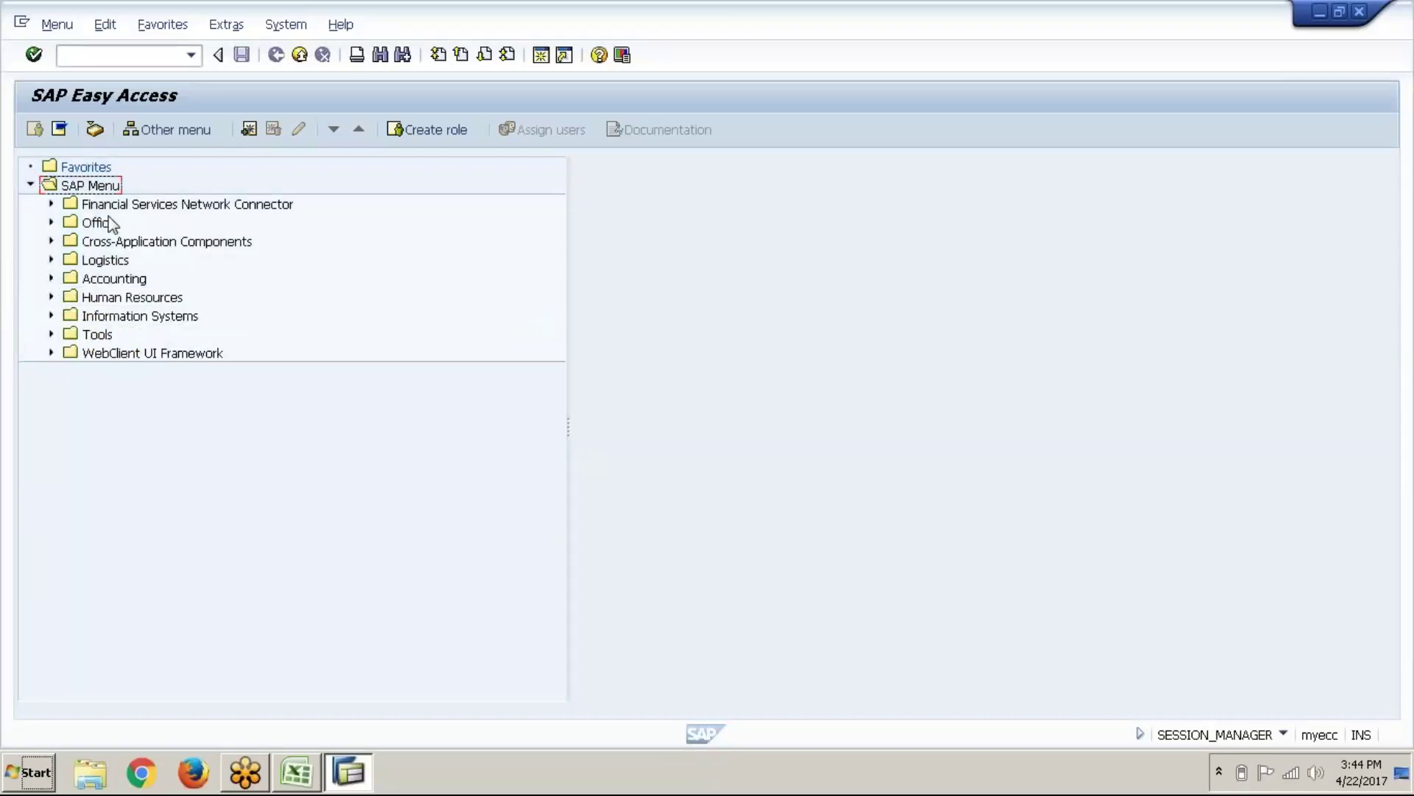
Step: Switch back to the Excel notes and enter "IMG screen - Configurations" in cell G73
key(alt+Tab)
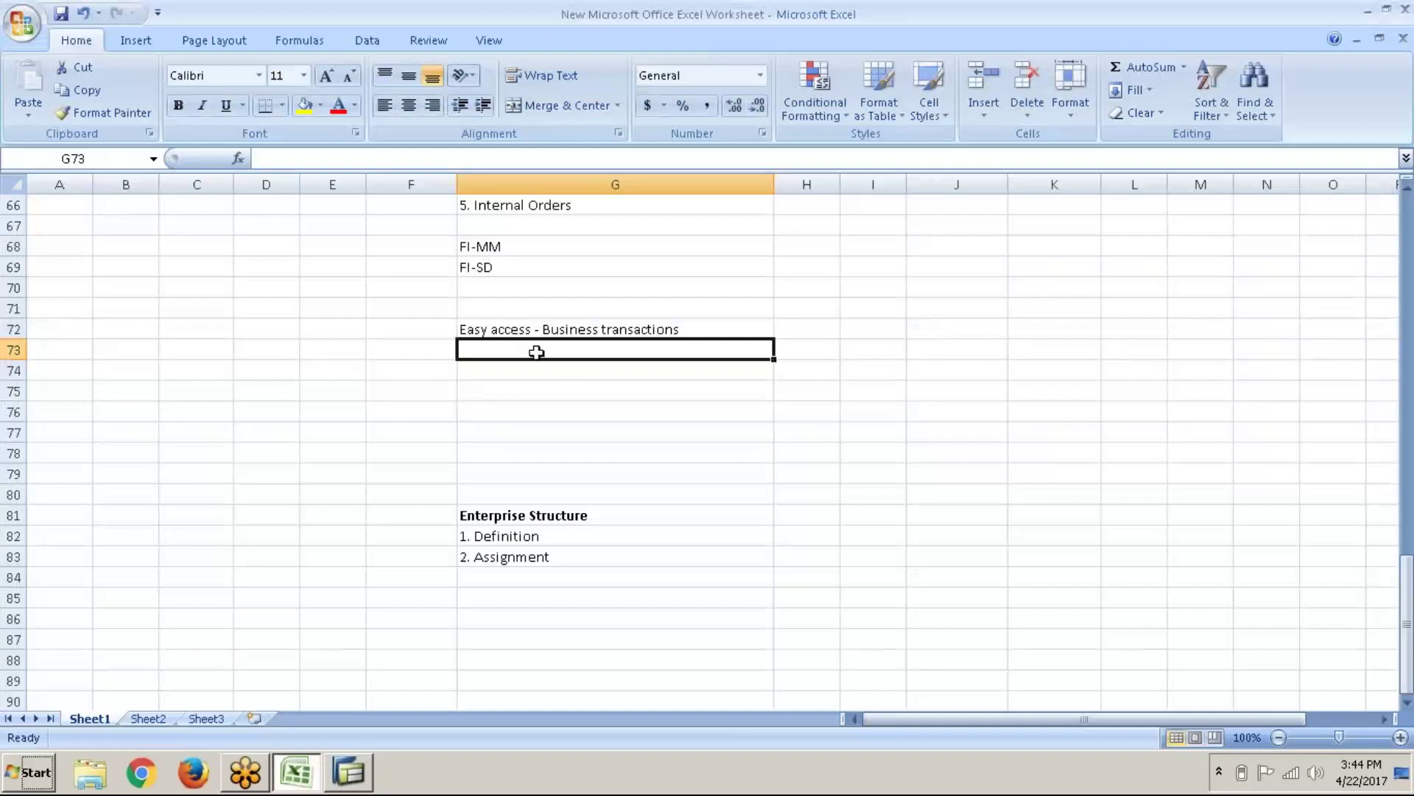
scroll(575, 309, up, 8)
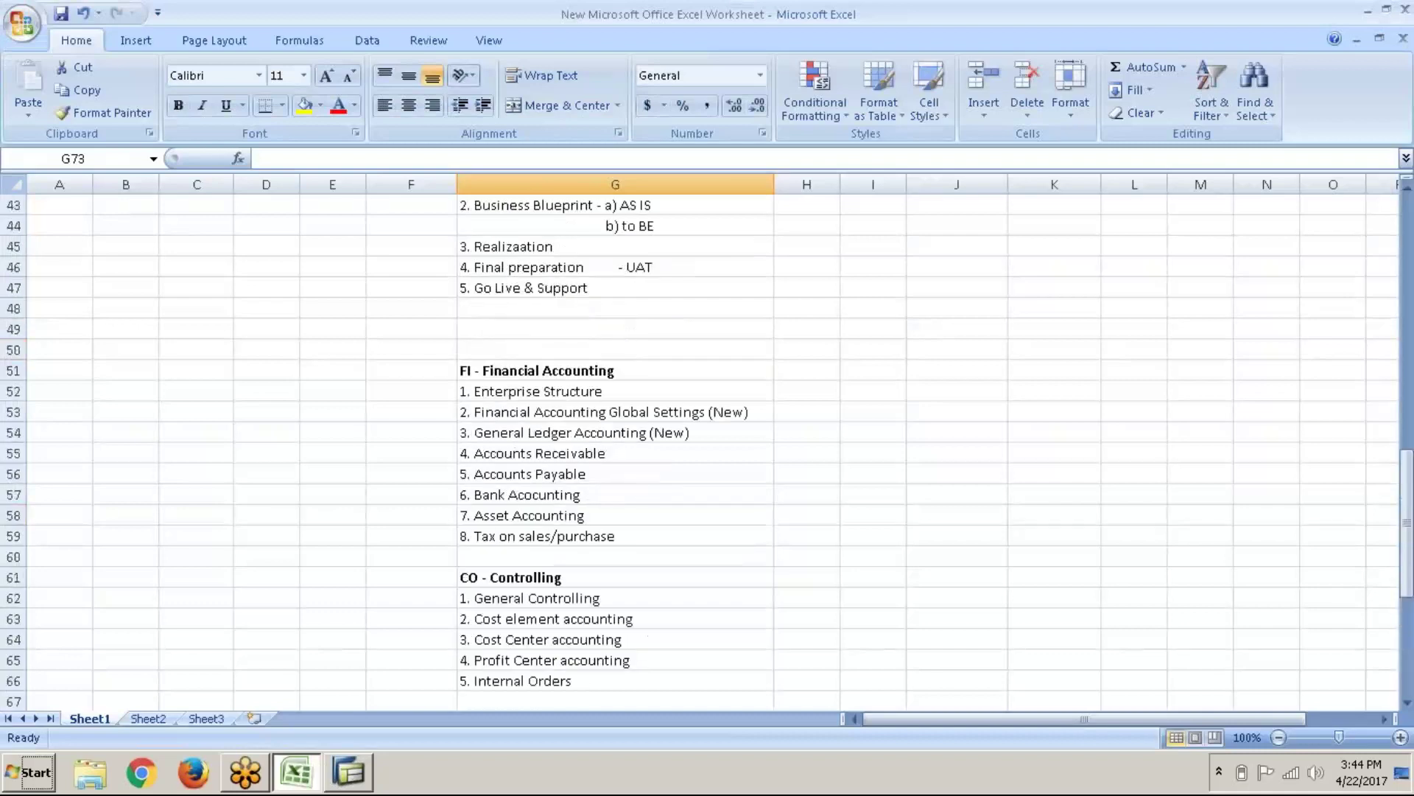
scroll(622, 247, up, 5)
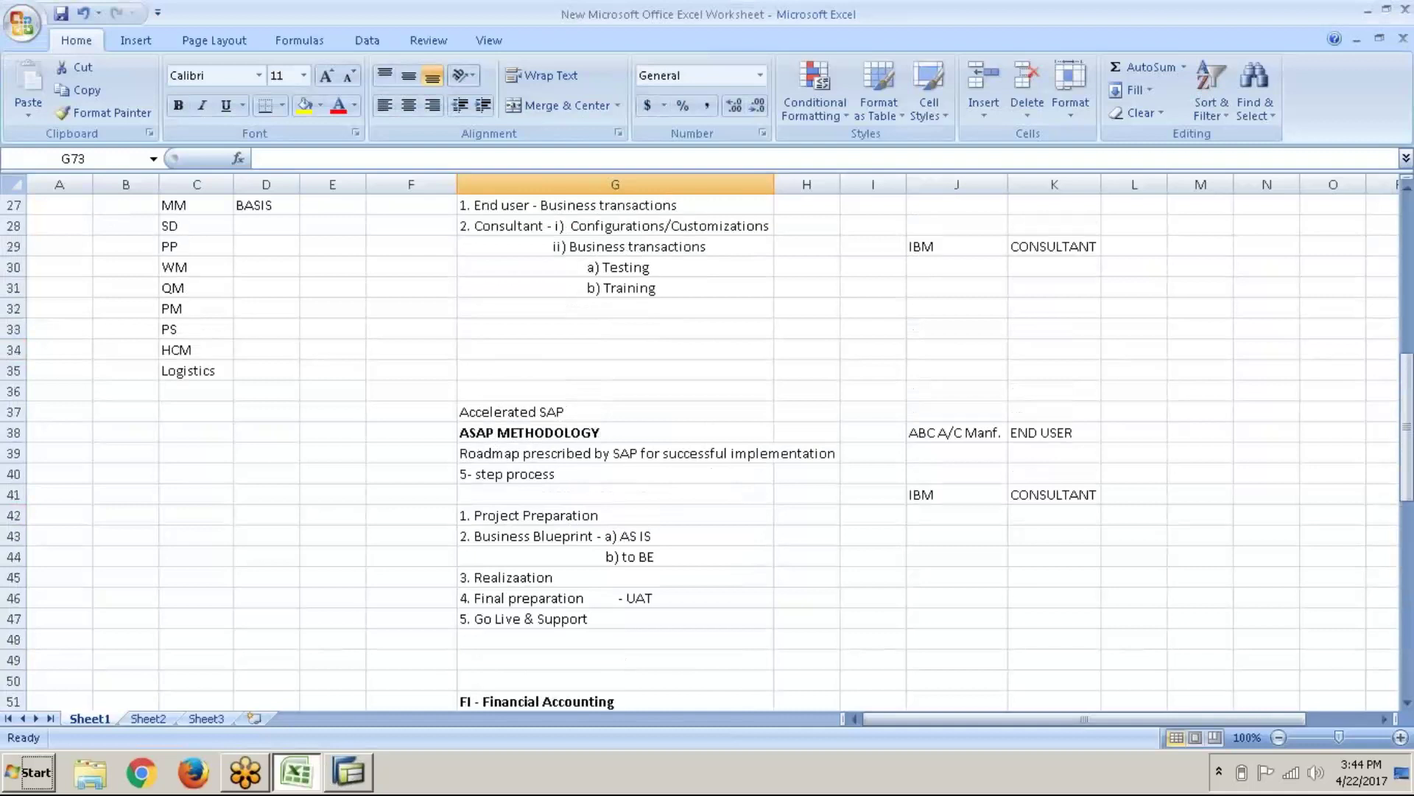
click(647, 226)
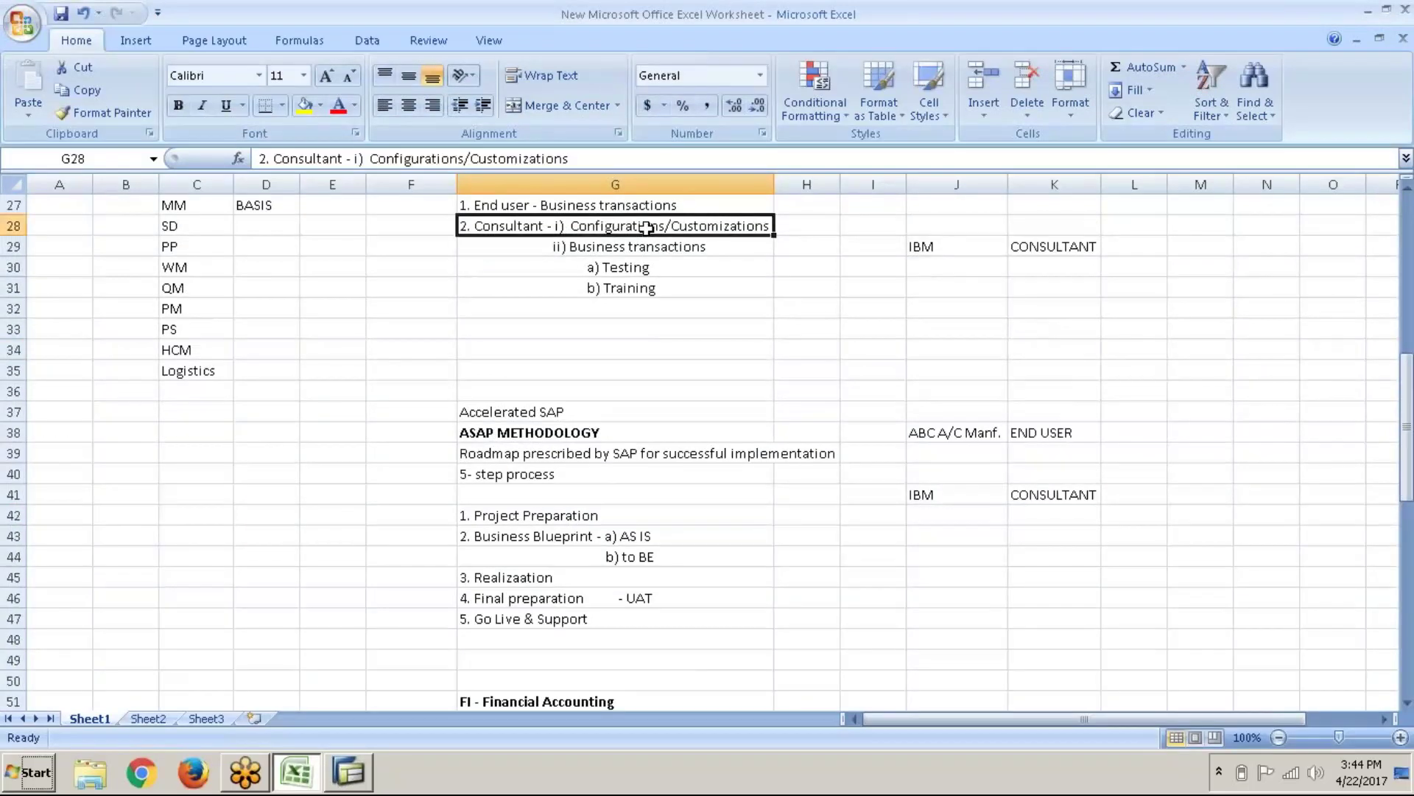
click(789, 252)
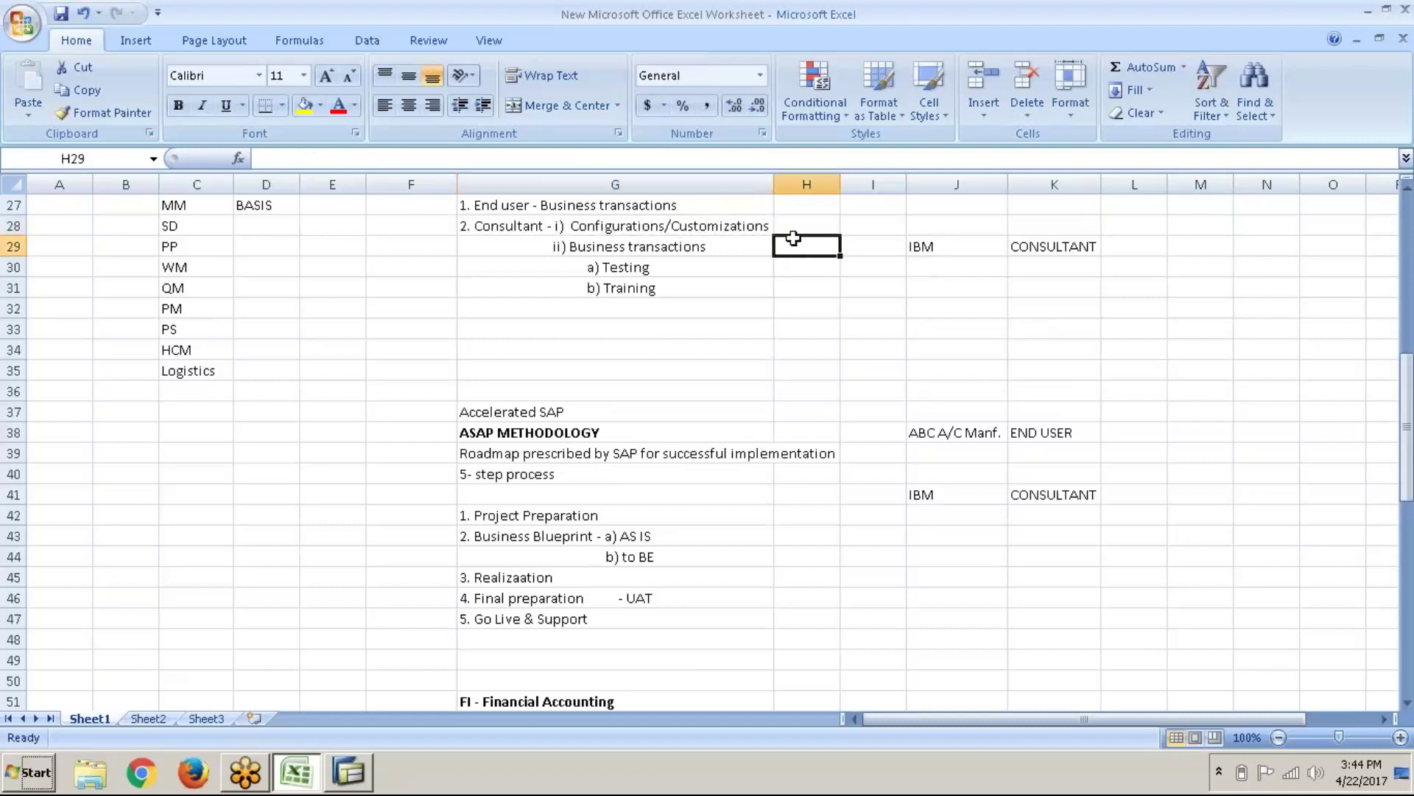
scroll(793, 238, down, 16)
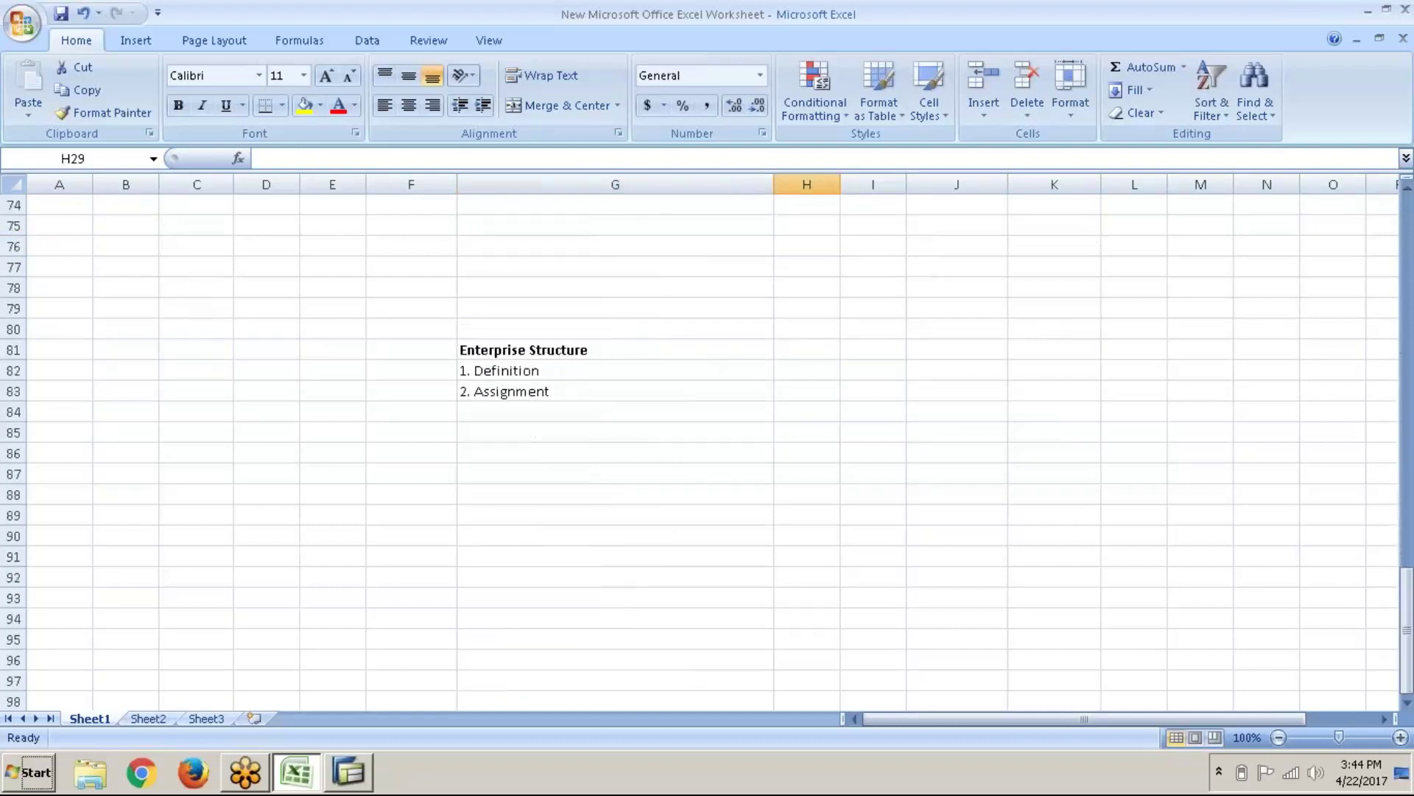
scroll(565, 294, up, 3)
click(507, 355)
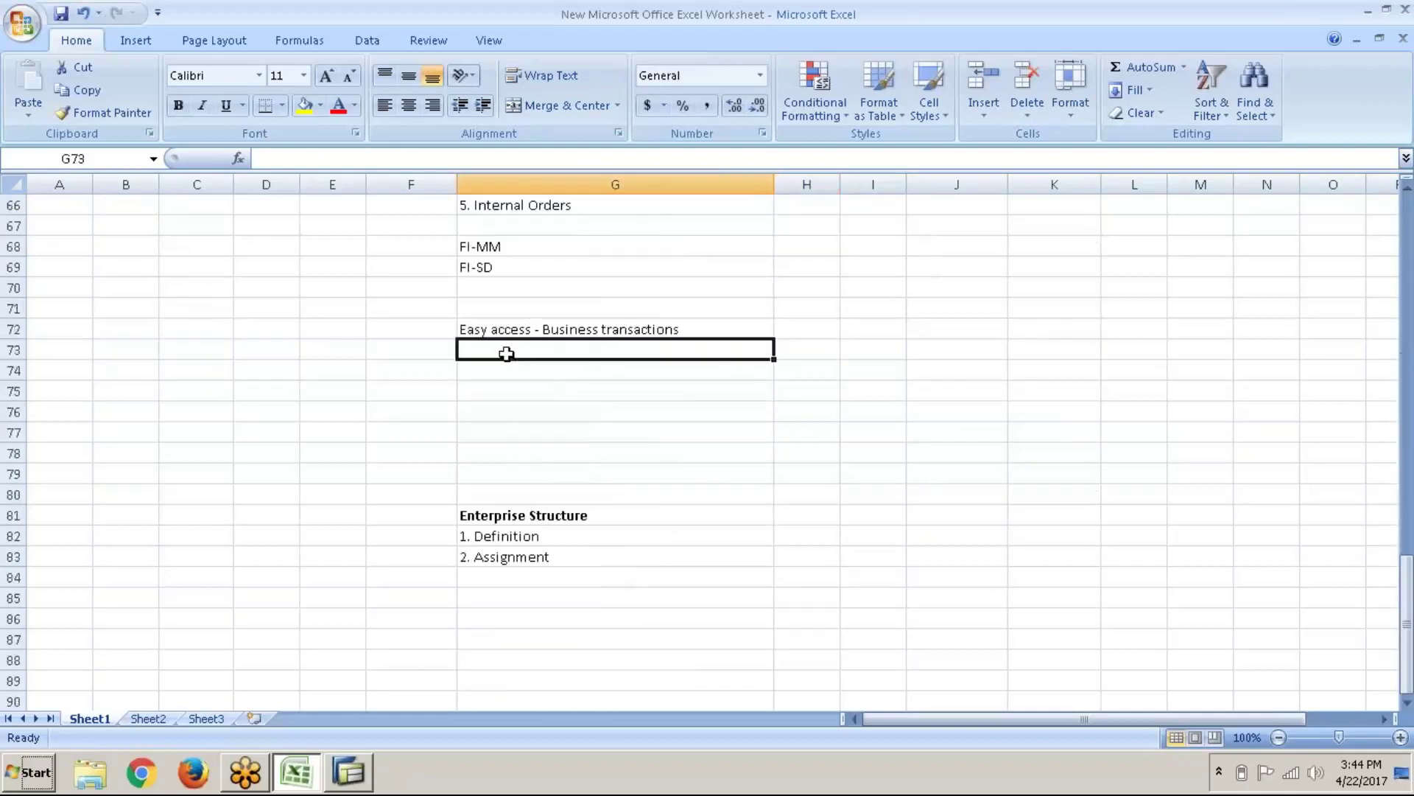
text(I)
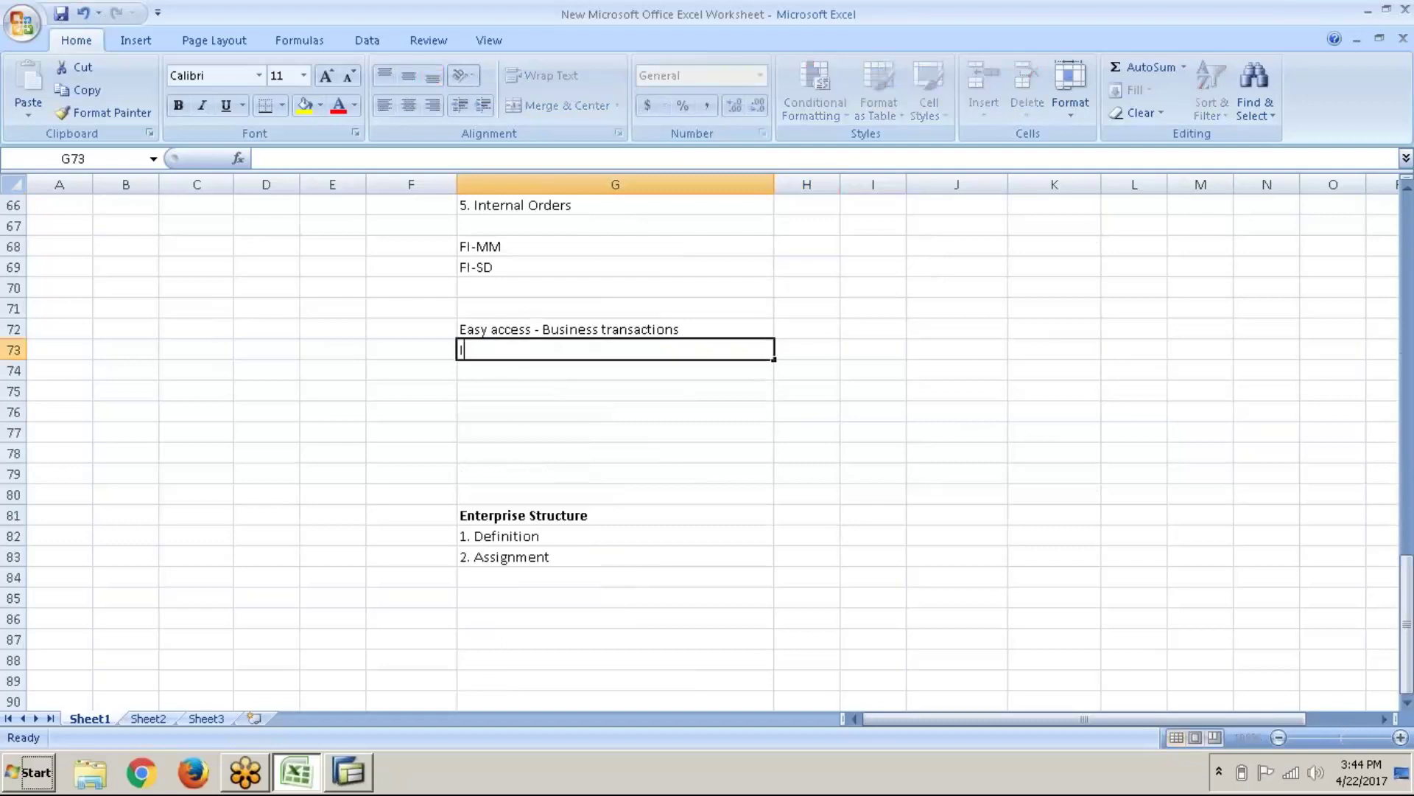
text(MG screen)
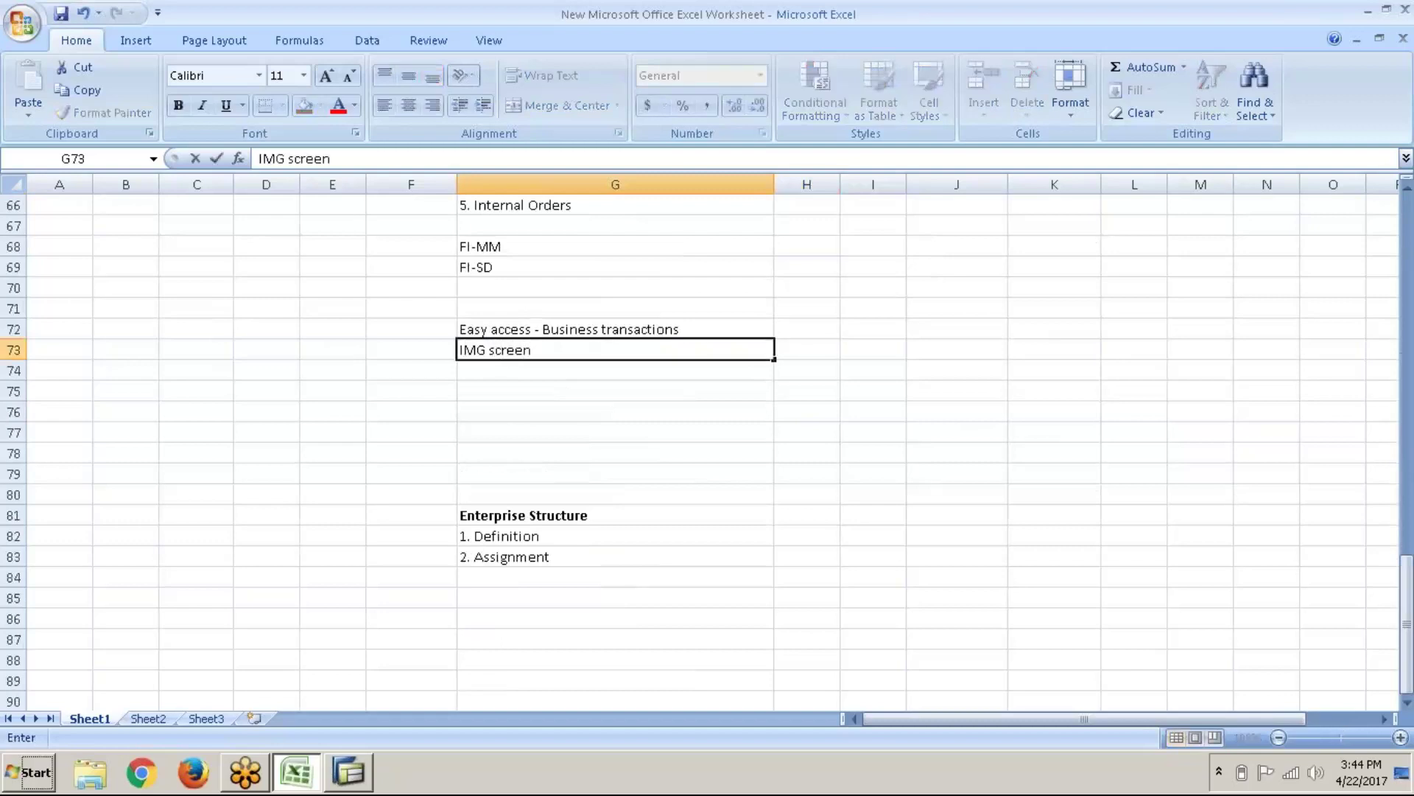
text( - Configurations)
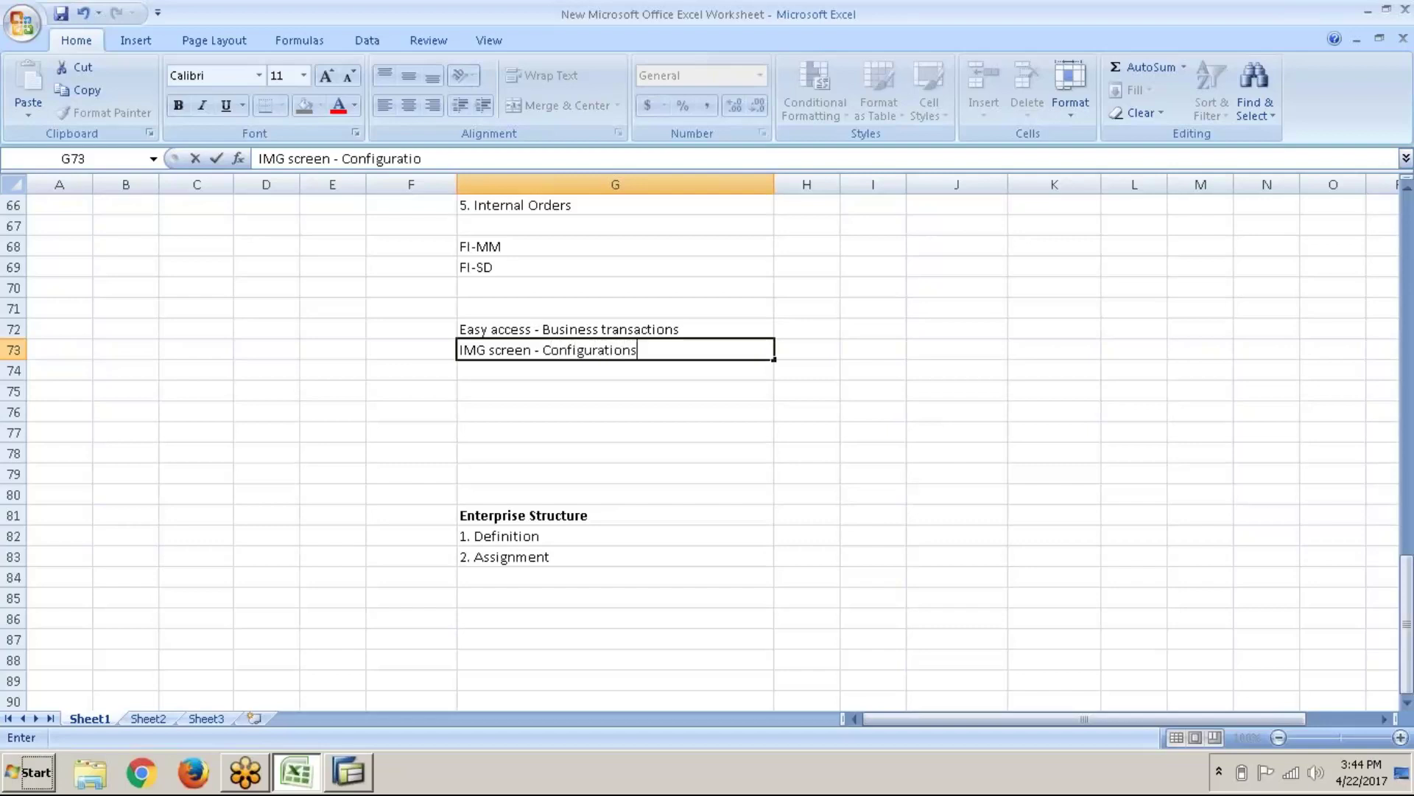
key(Return)
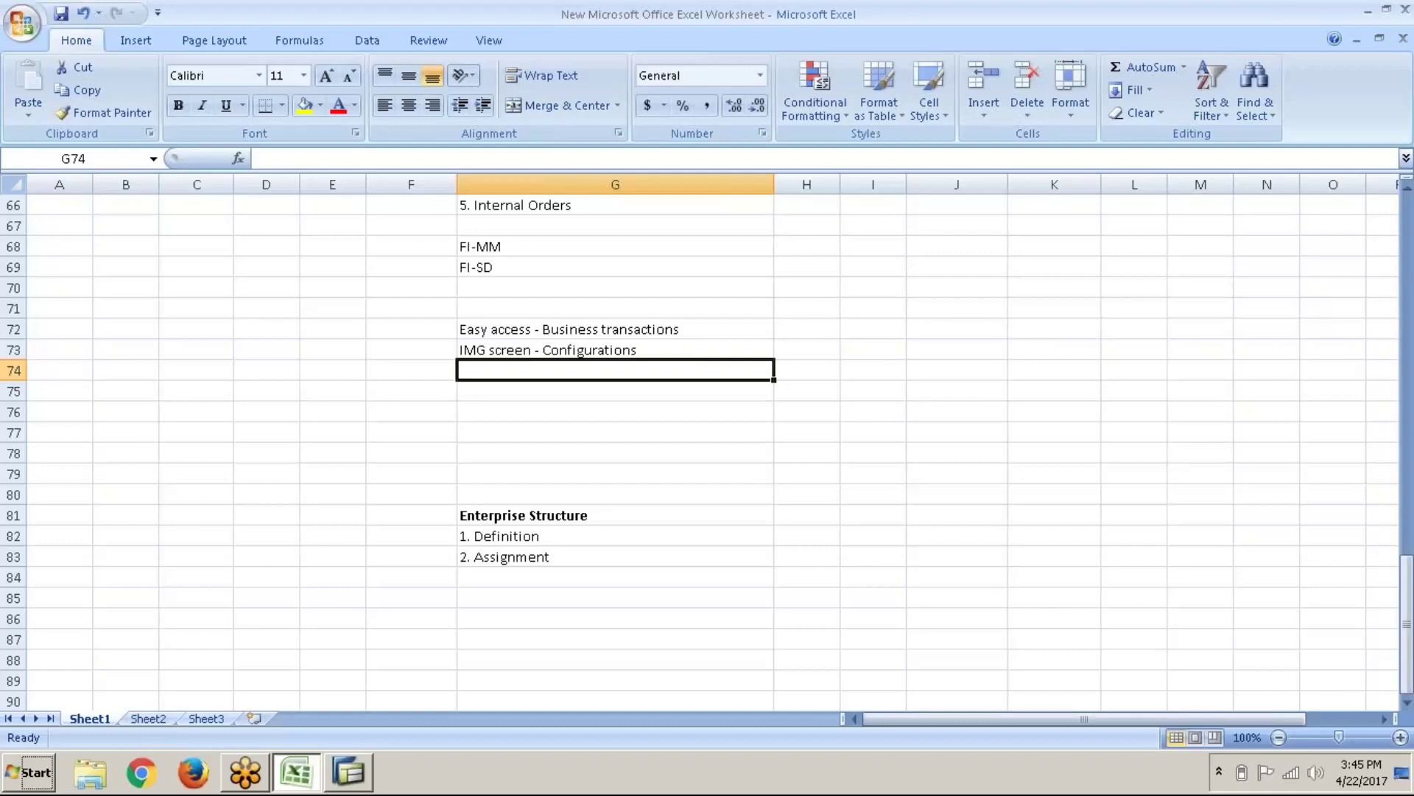
click(807, 370)
key(alt)
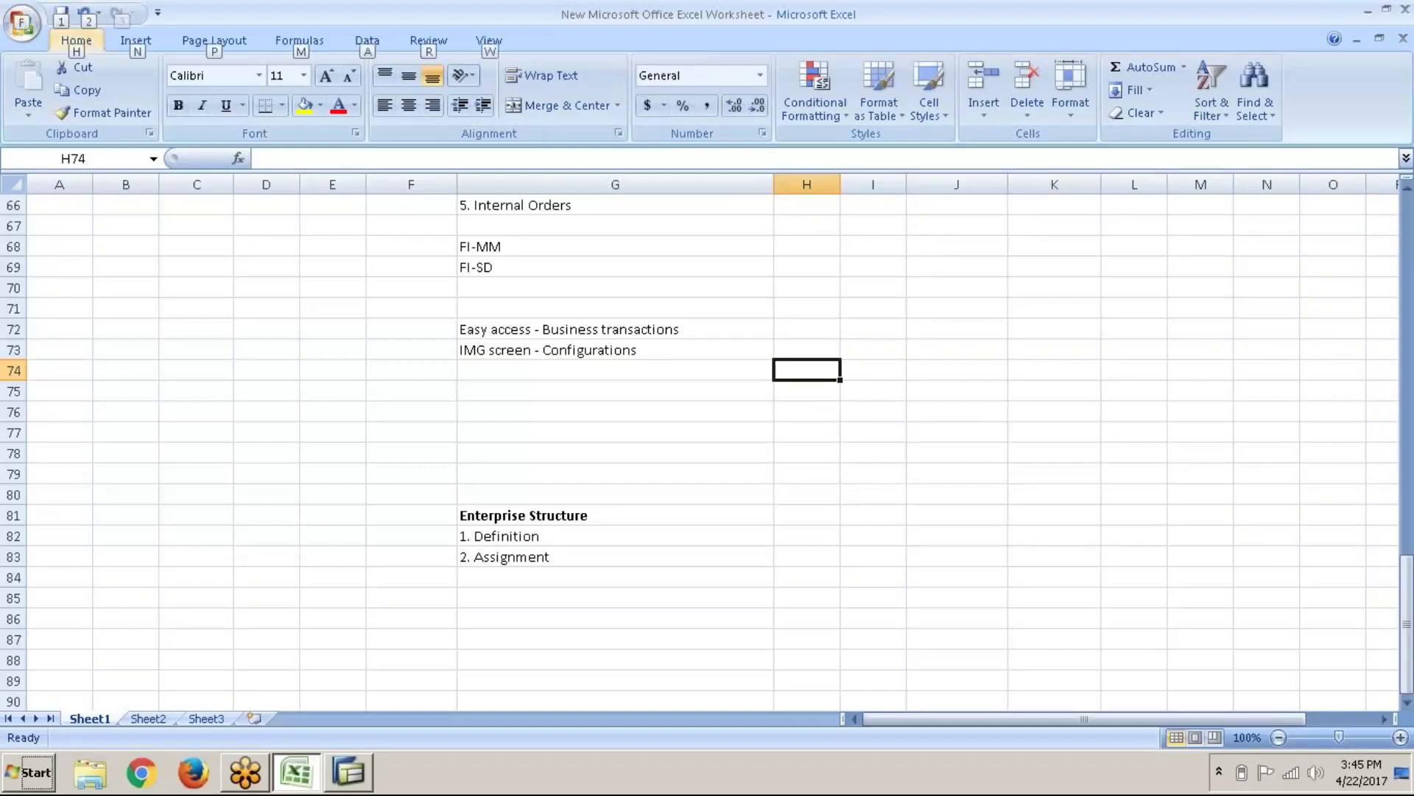
Step: Enter the note "T-codes" in cell G74 of the Excel worksheet, below the IMG screen note
key(alt+Tab)
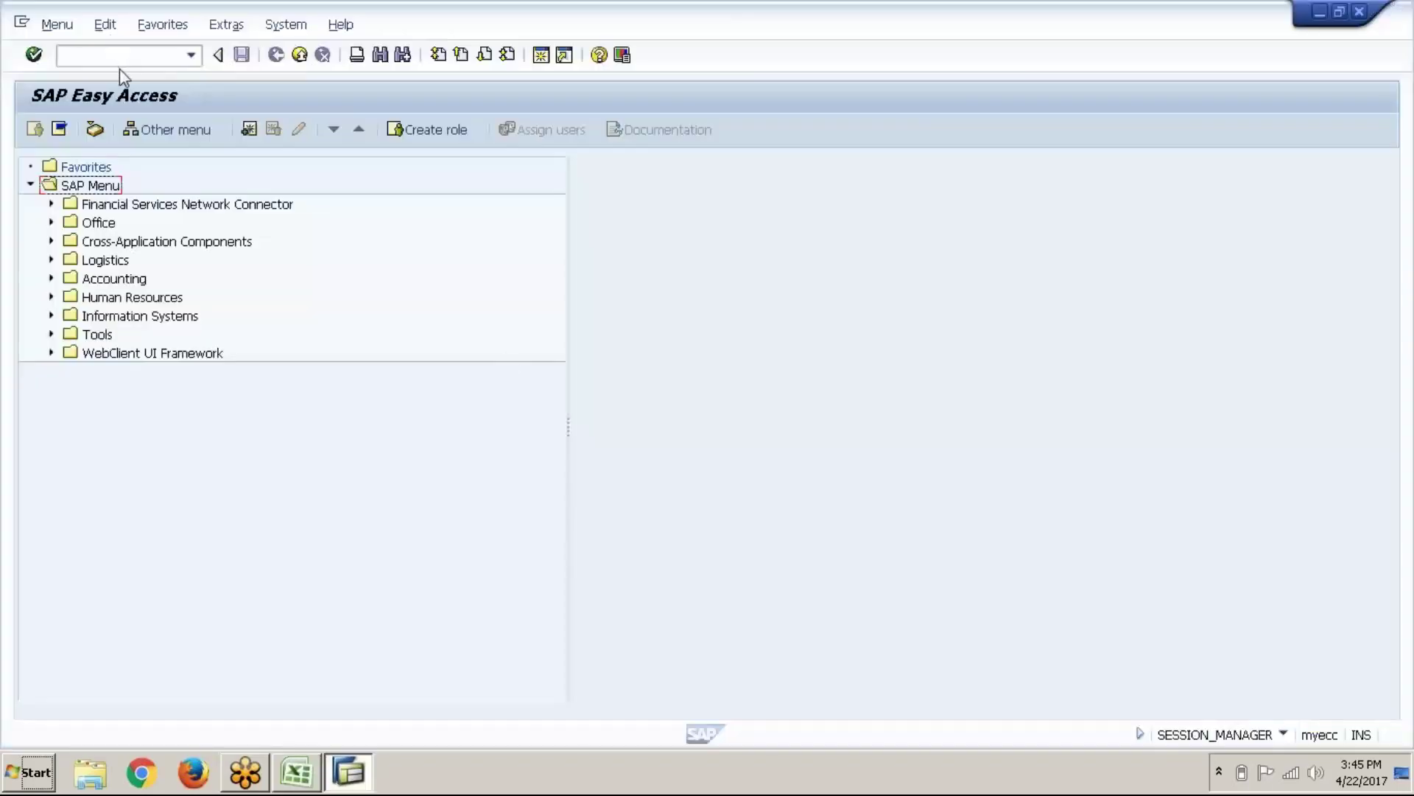
key(alt+Tab)
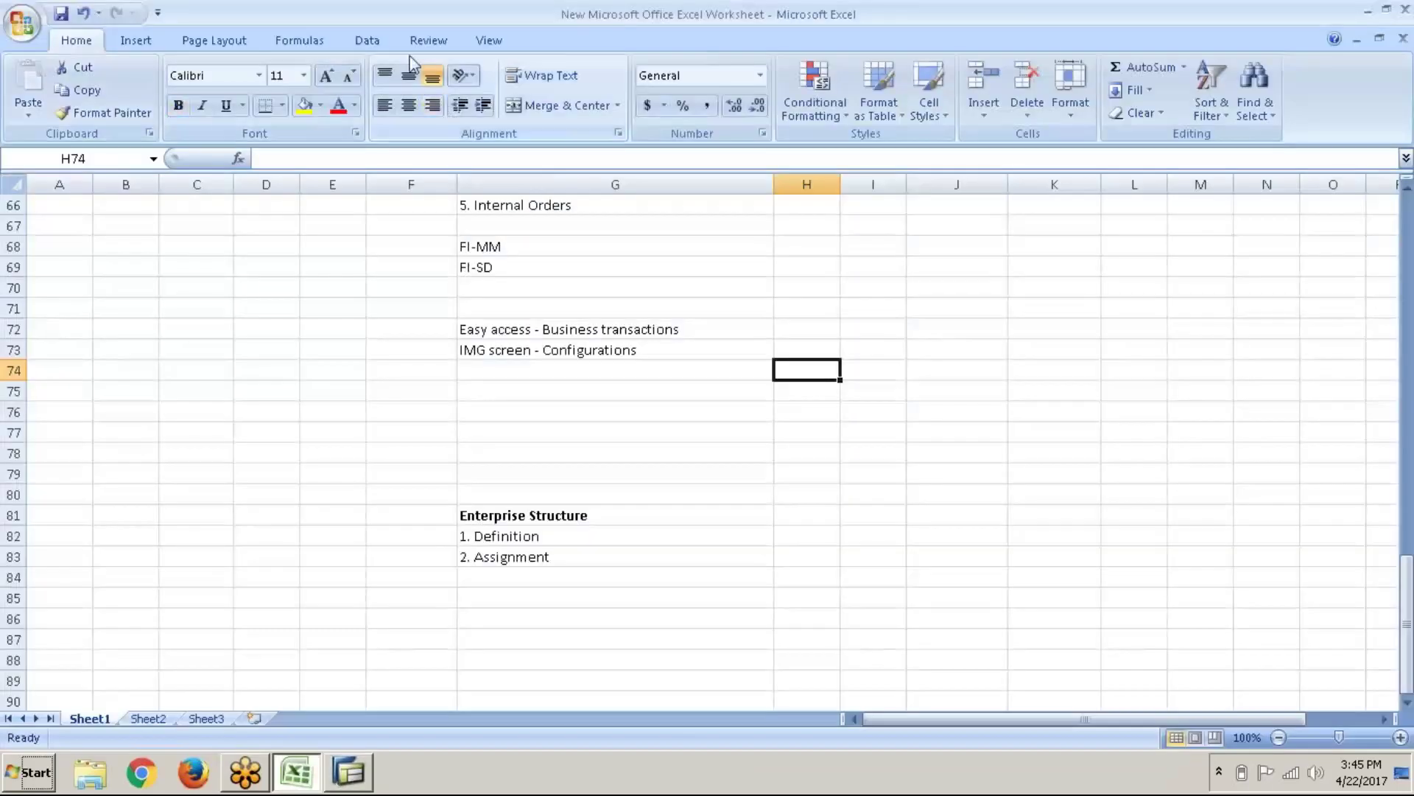
click(540, 372)
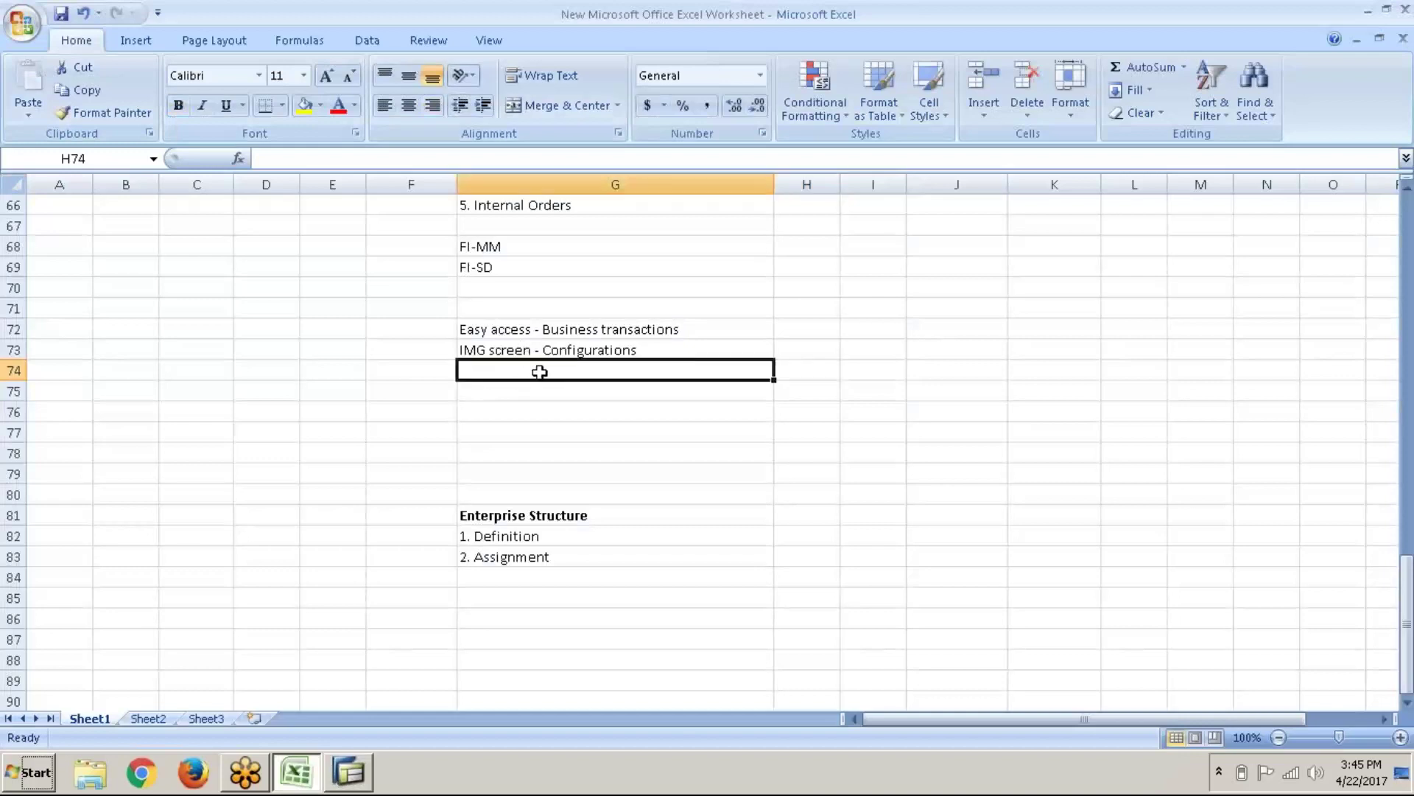
text(T)
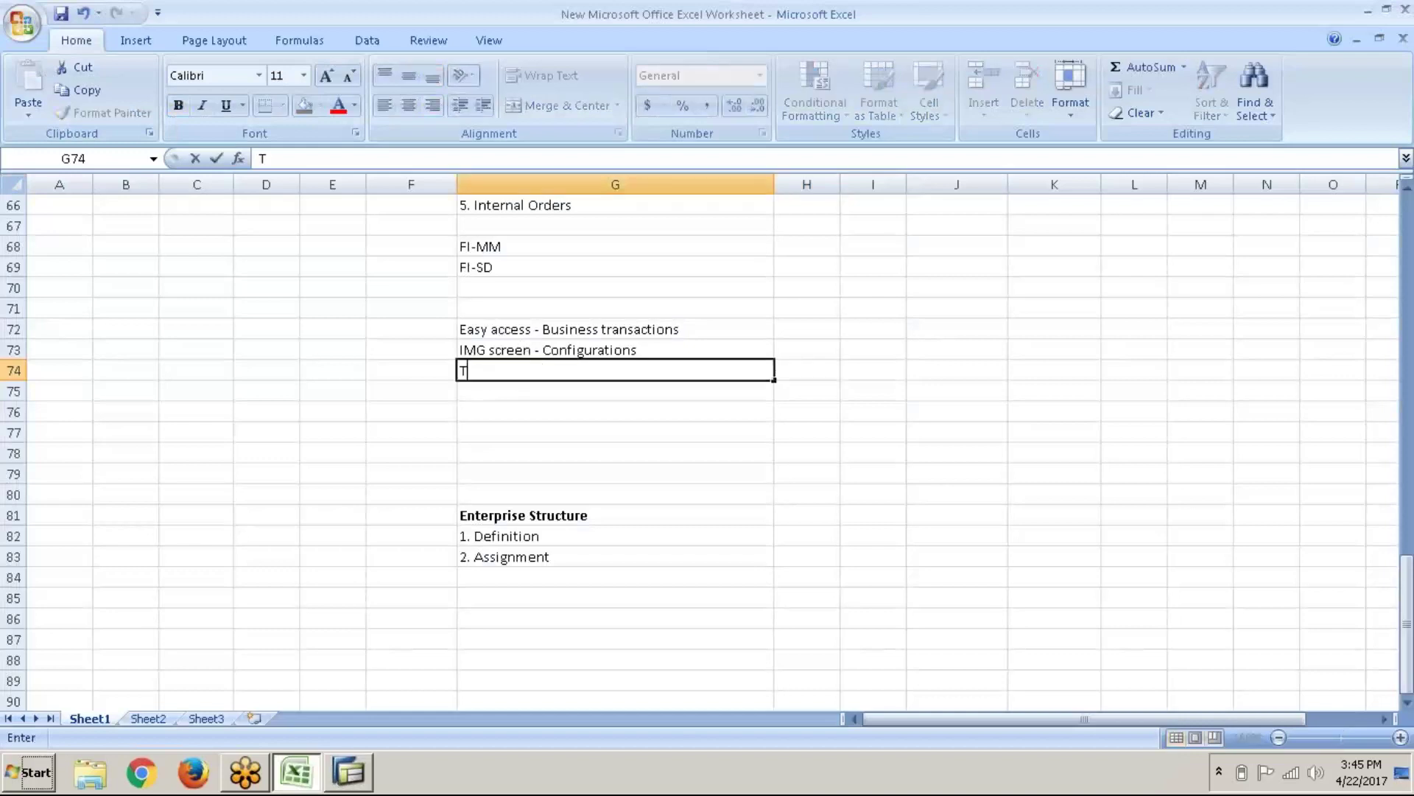
text(-codes)
key(Return)
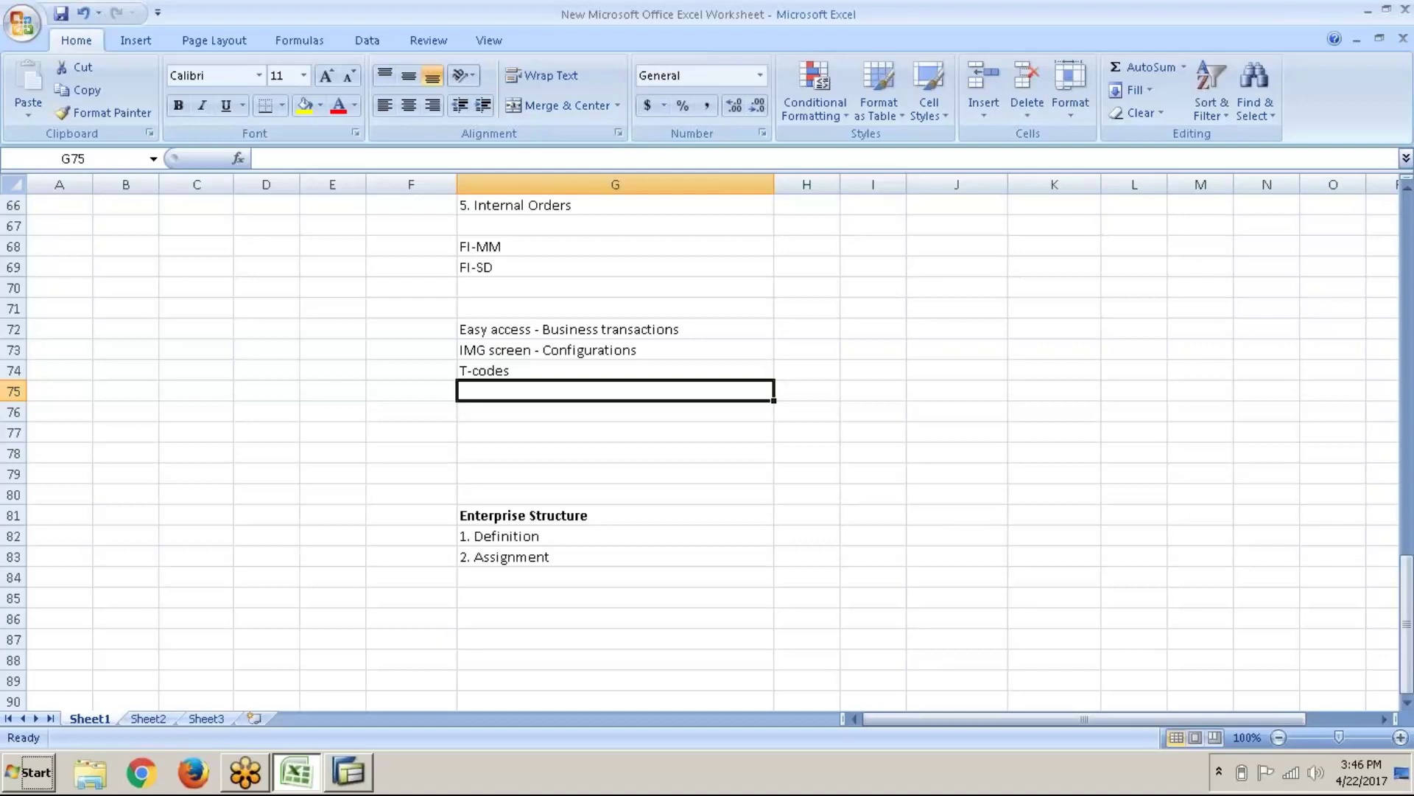
Step: Extend the note in cell G74 so it reads "T-code to go to IMG - SPRO"
key(alt+Tab)
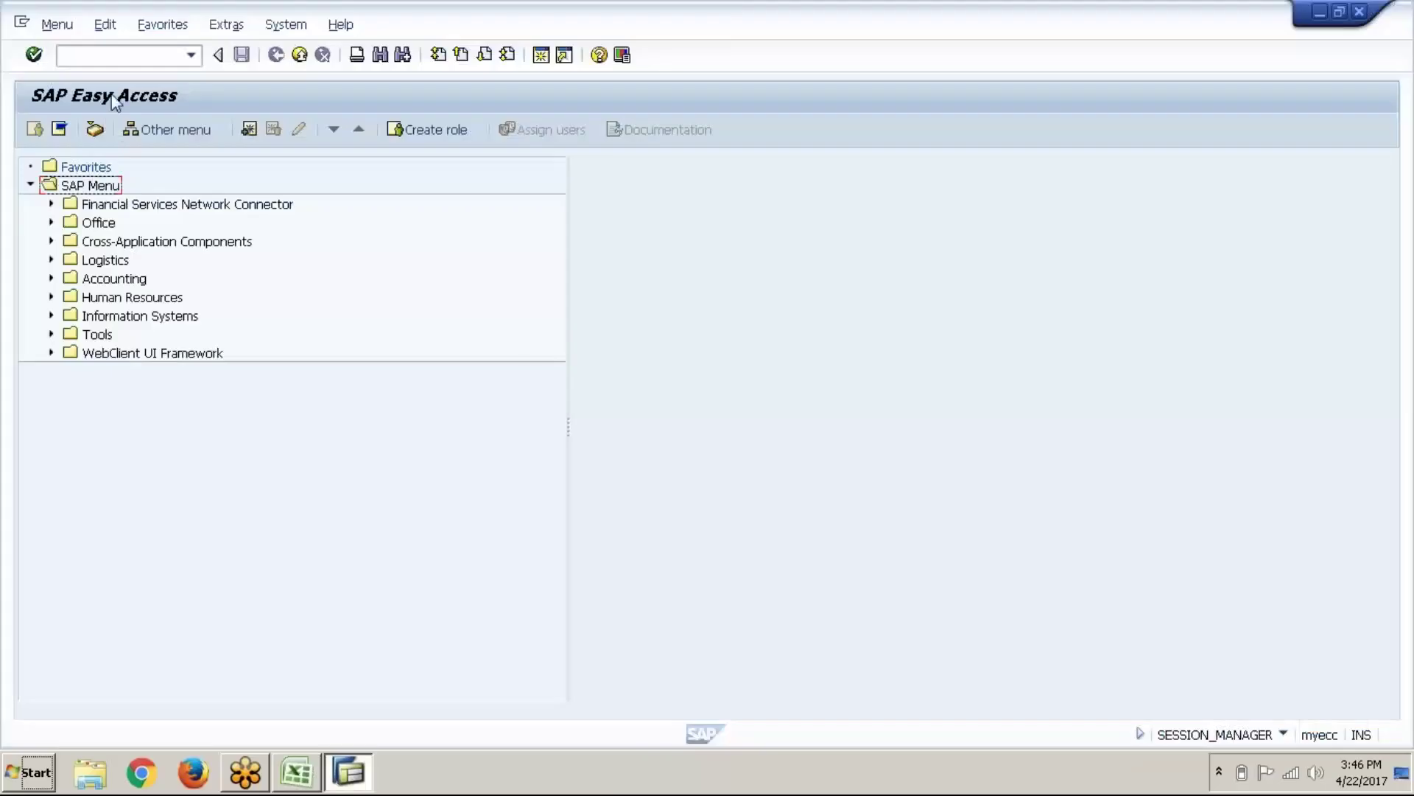
key(alt+Tab)
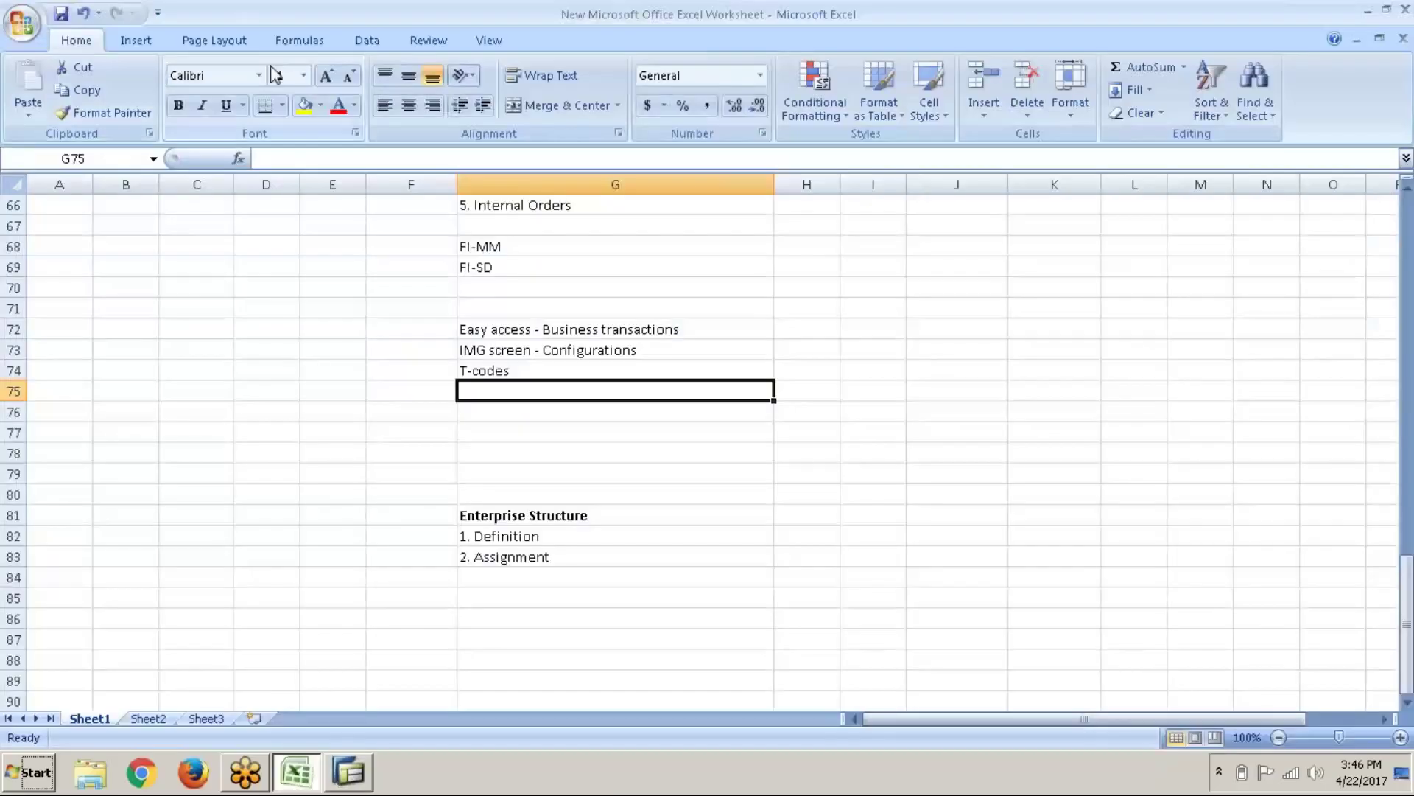
click(562, 370)
key(F2)
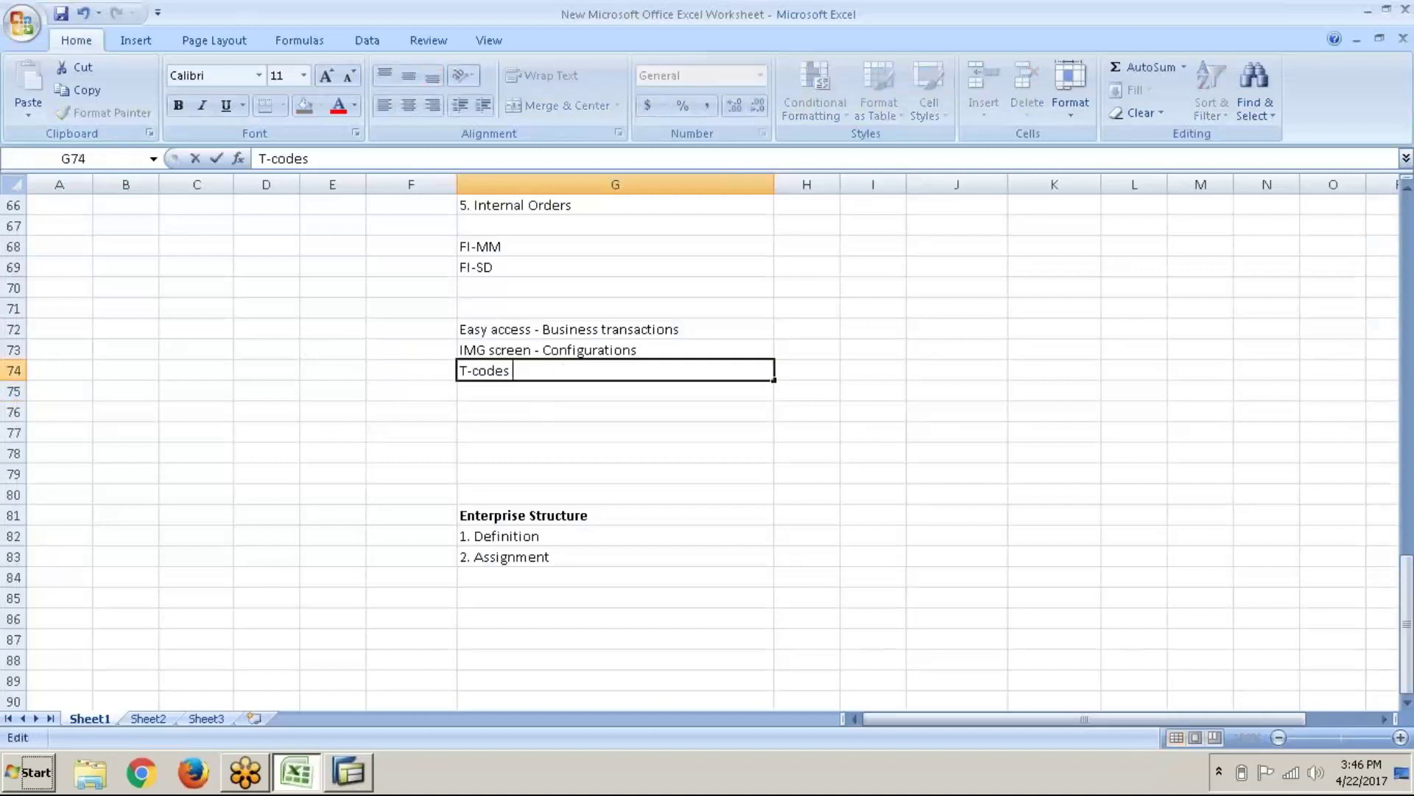
key(BackSpace)
text(to go to IMG)
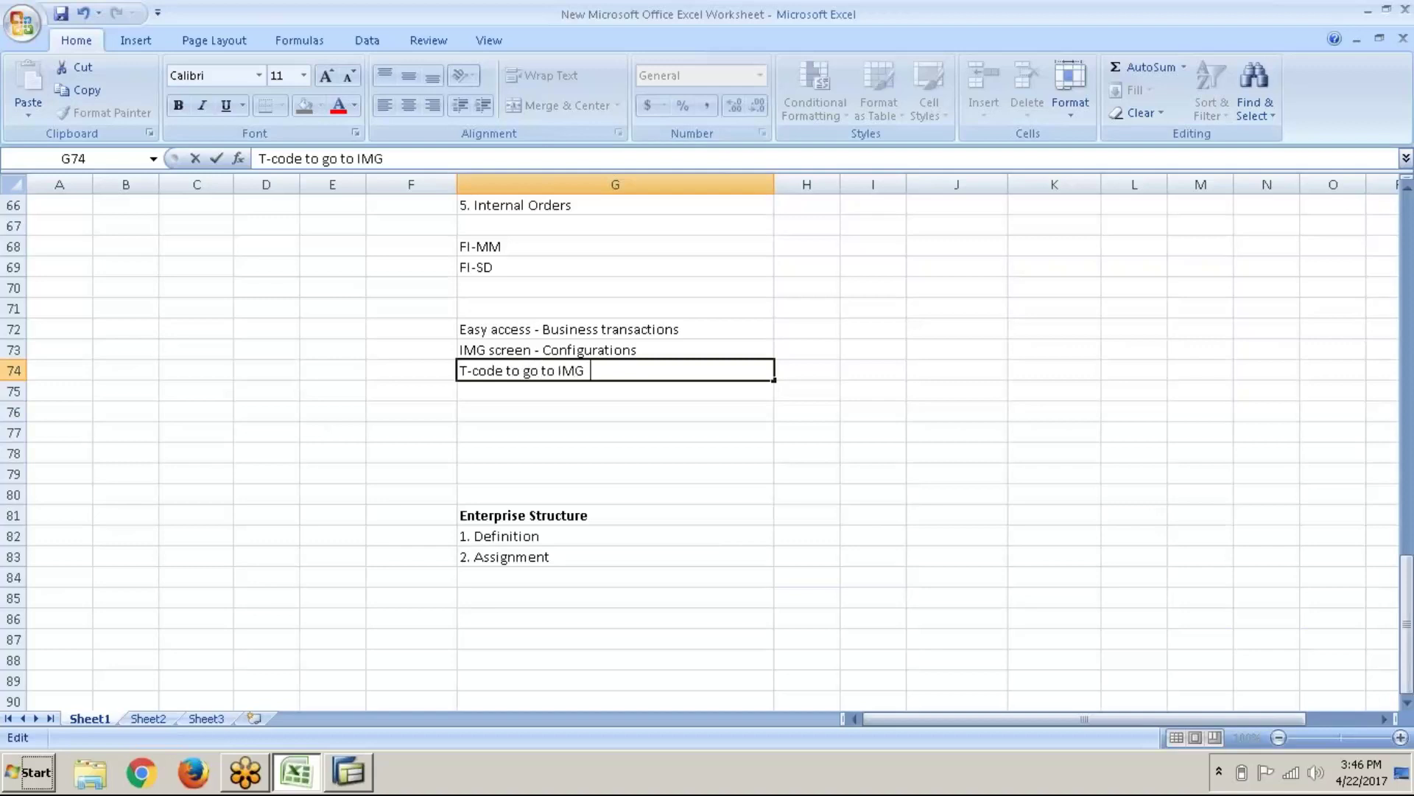
text(  - SPRO)
key(Return)
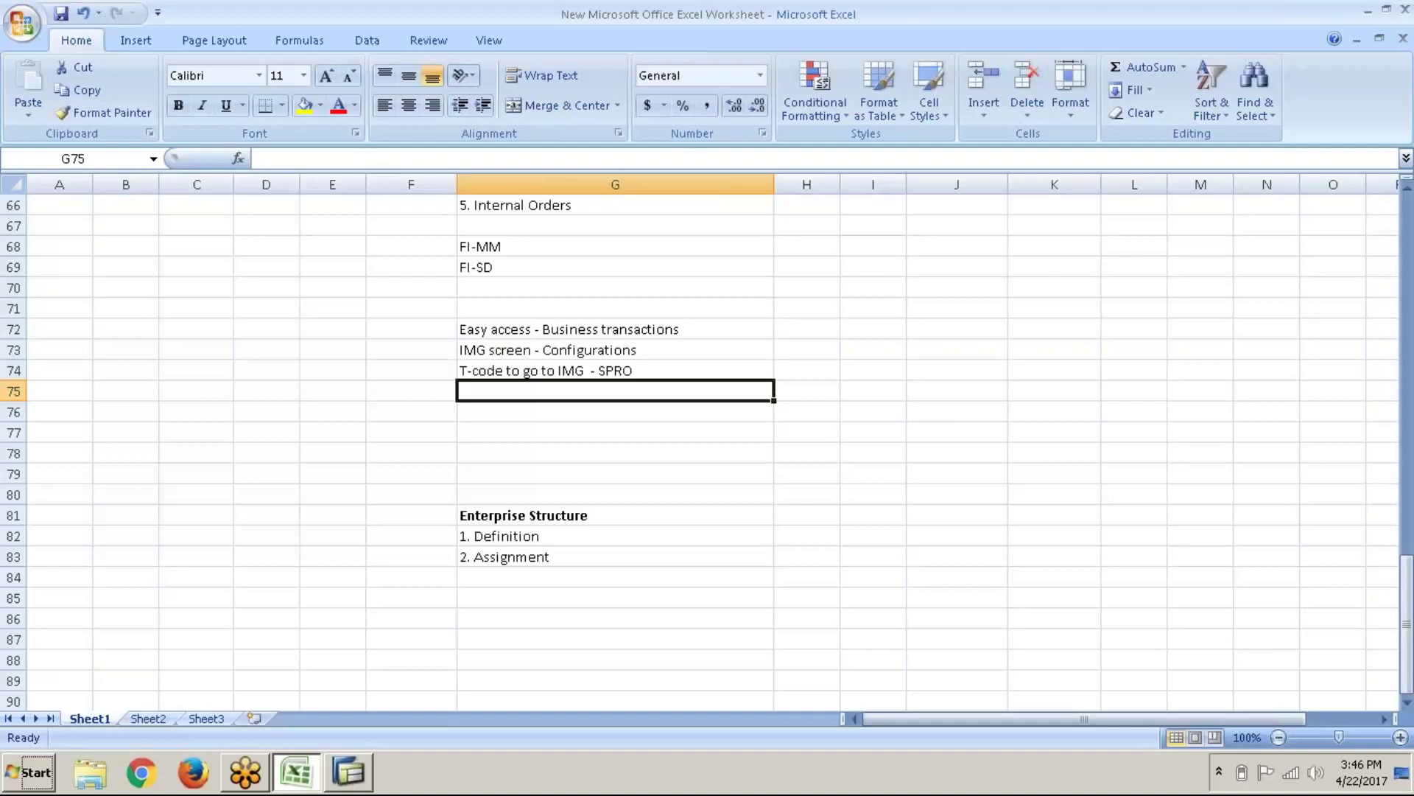
Step: Switch to SAP Easy Access, run transaction SPRO and display the SAP Reference IMG
key(alt+Tab)
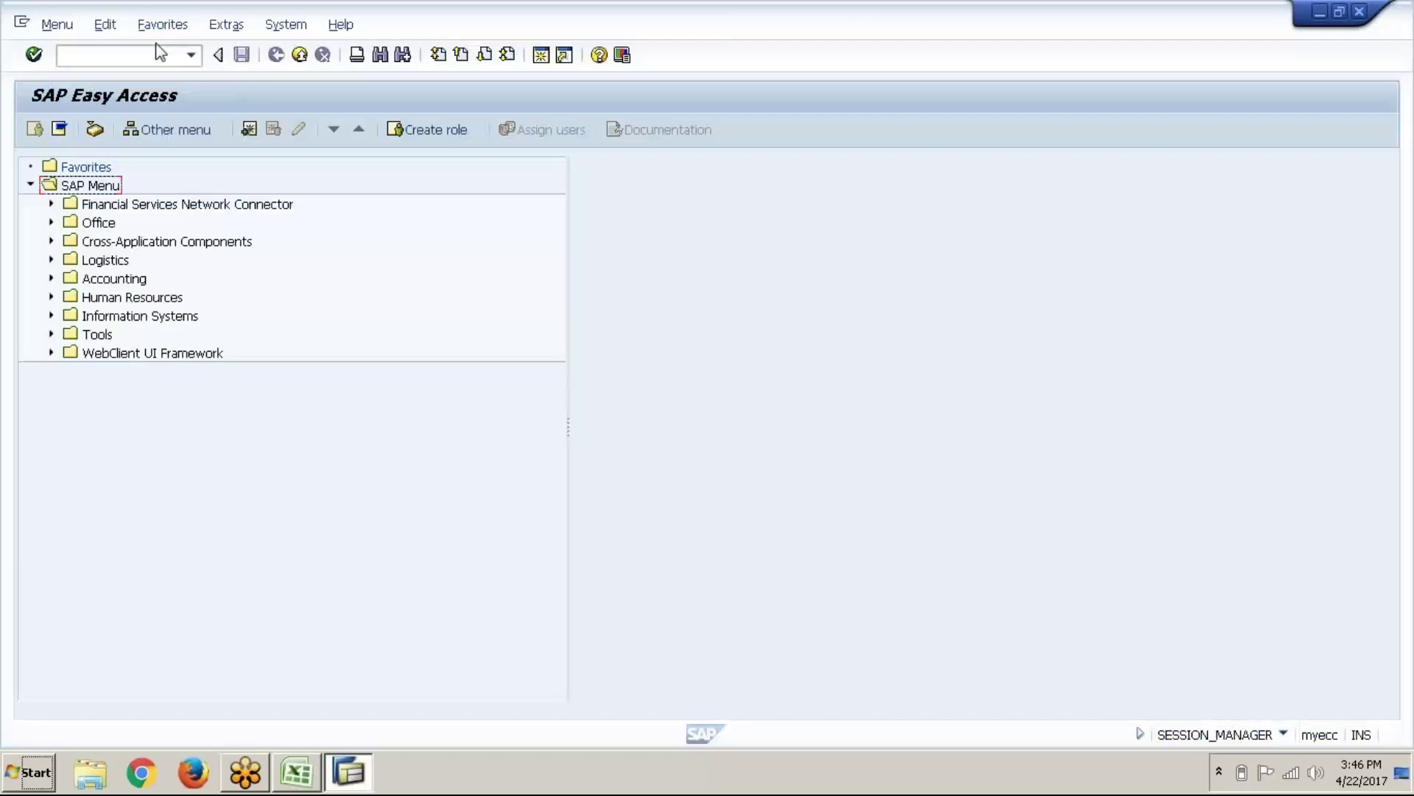
click(162, 66)
text(spro)
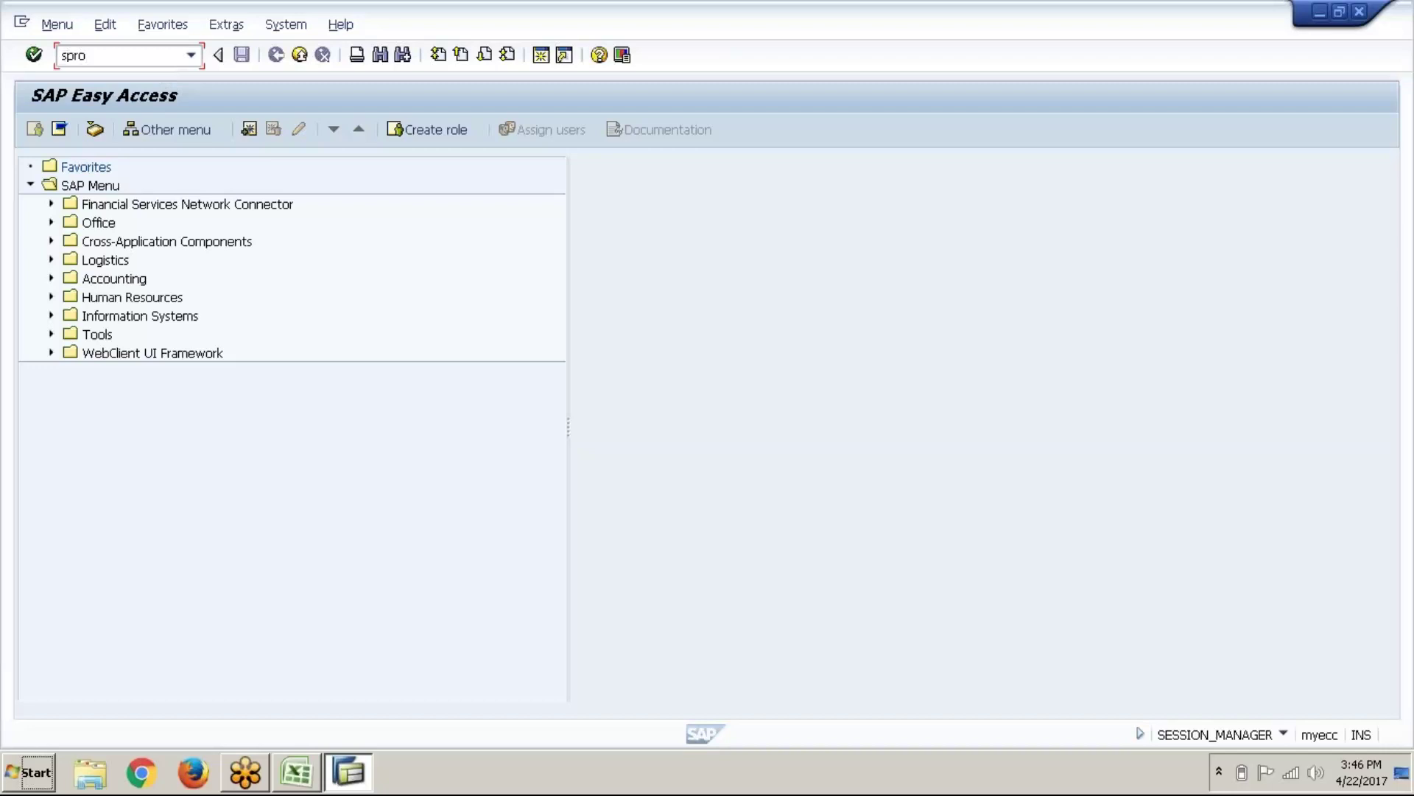
click(35, 59)
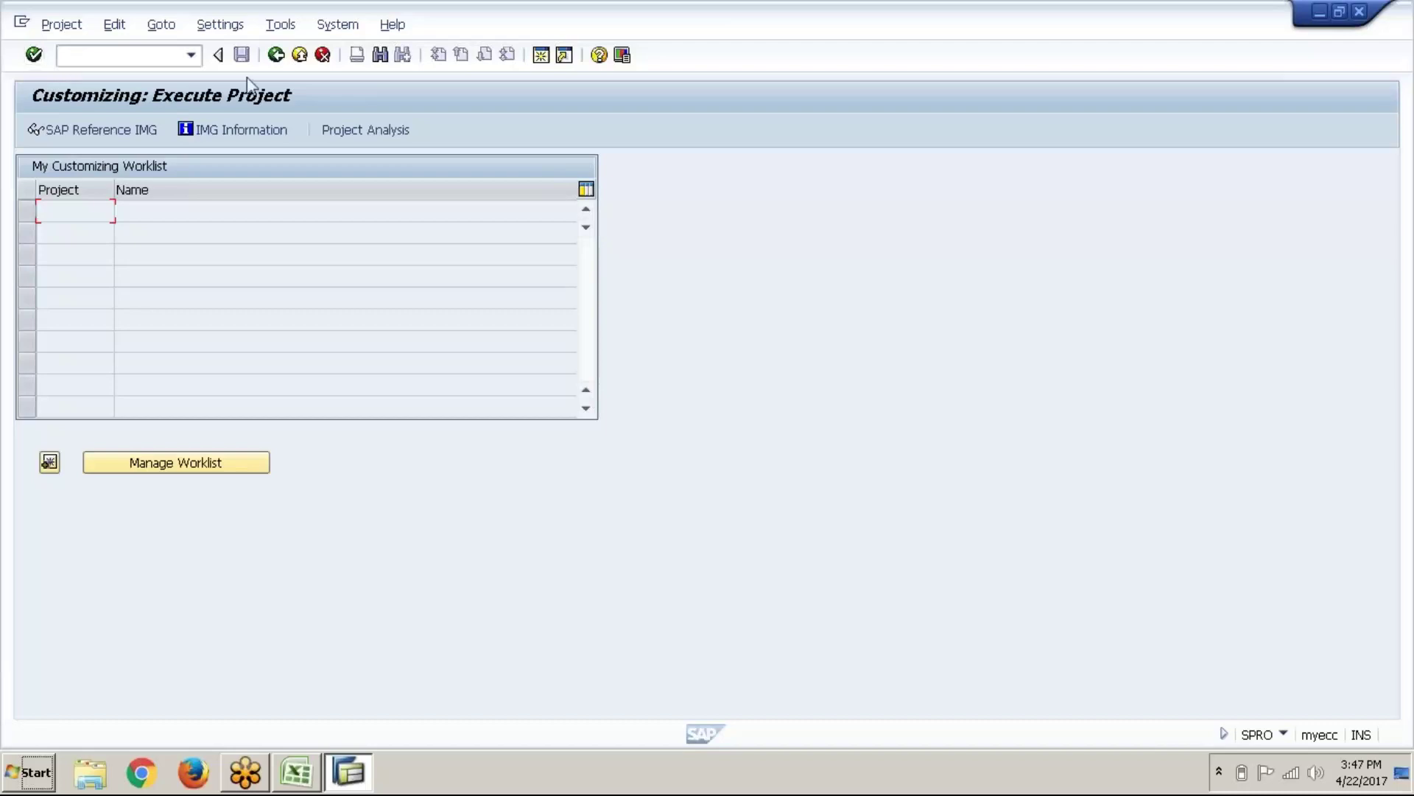
click(110, 131)
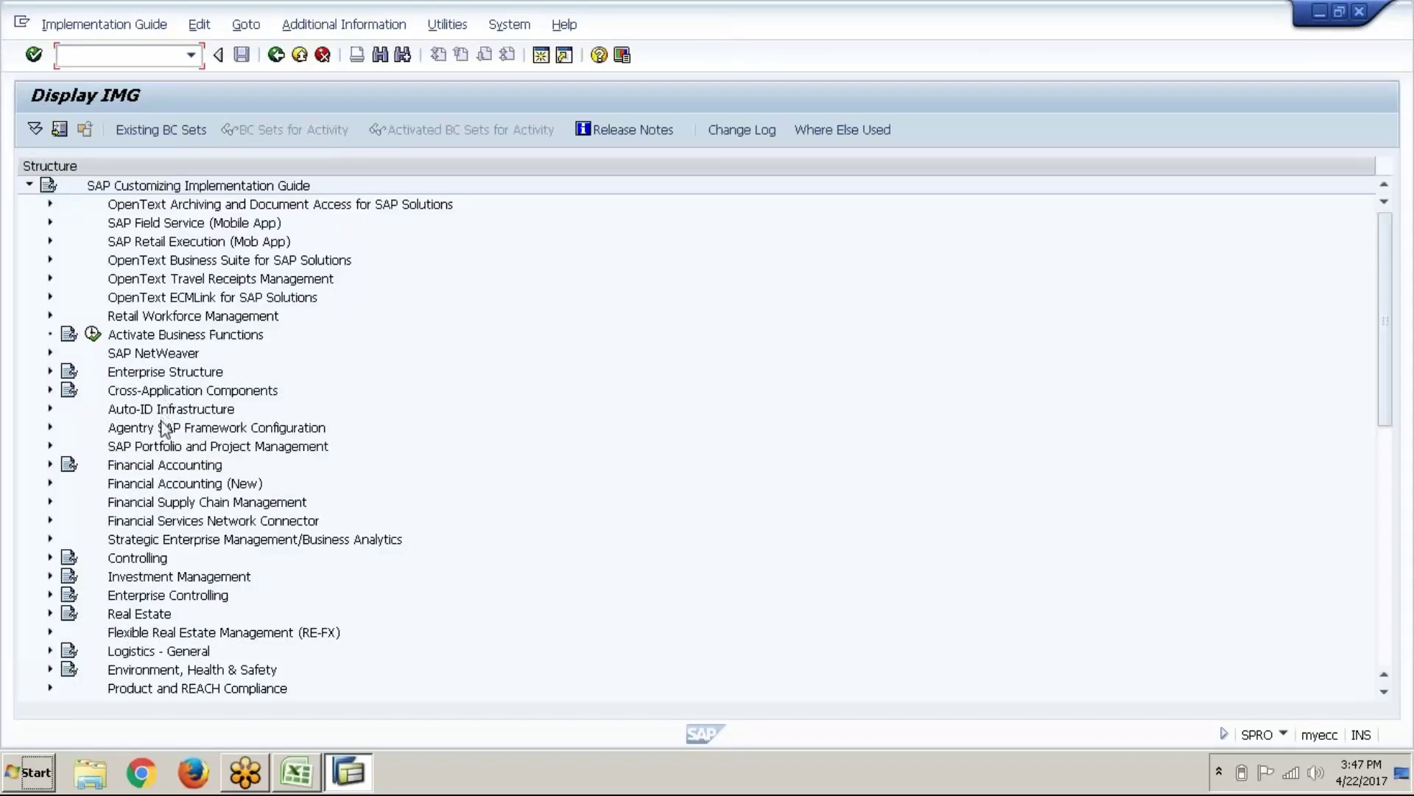
Step: Locate the Financial Accounting (New) and Controlling nodes in the implementation guide, and return to SAP Easy Access
click(181, 485)
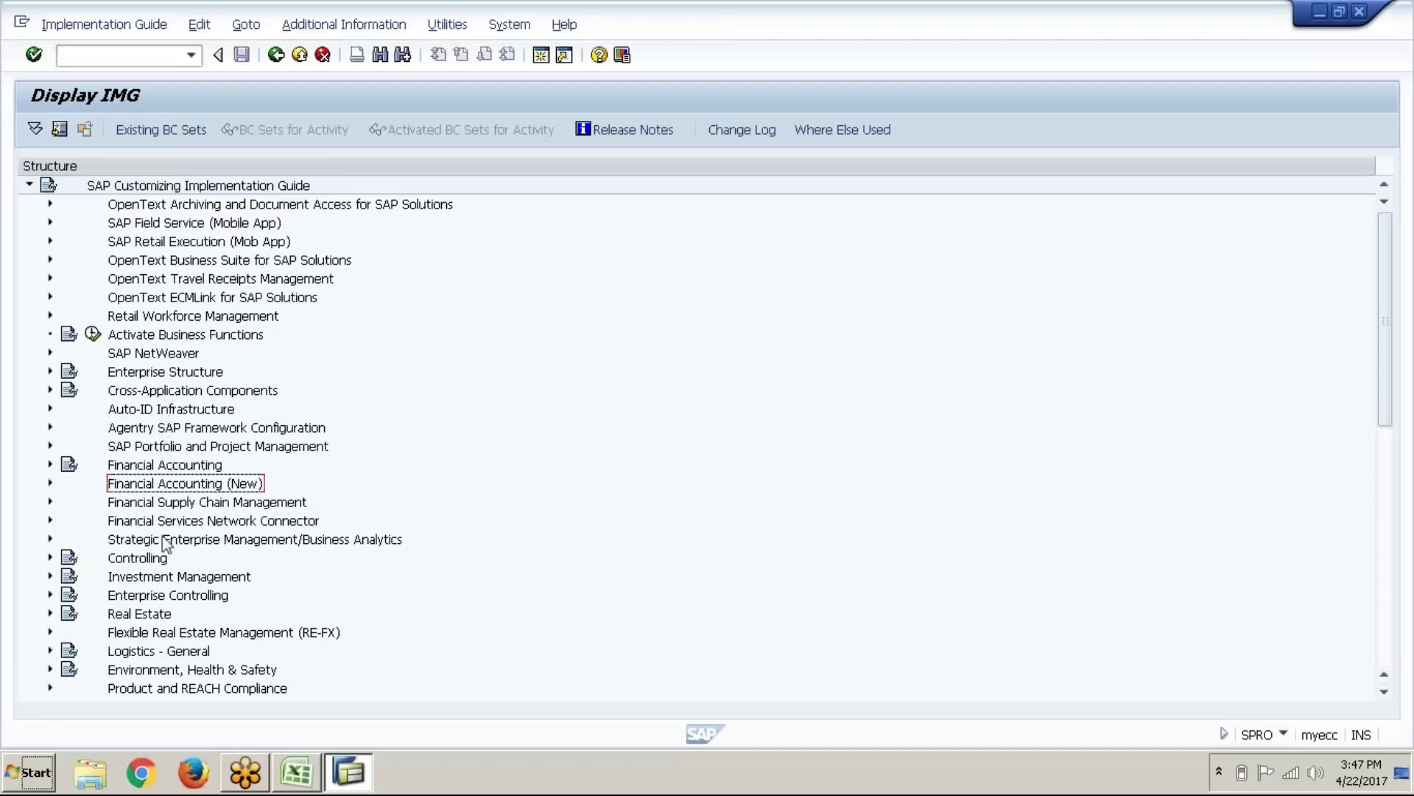
click(158, 562)
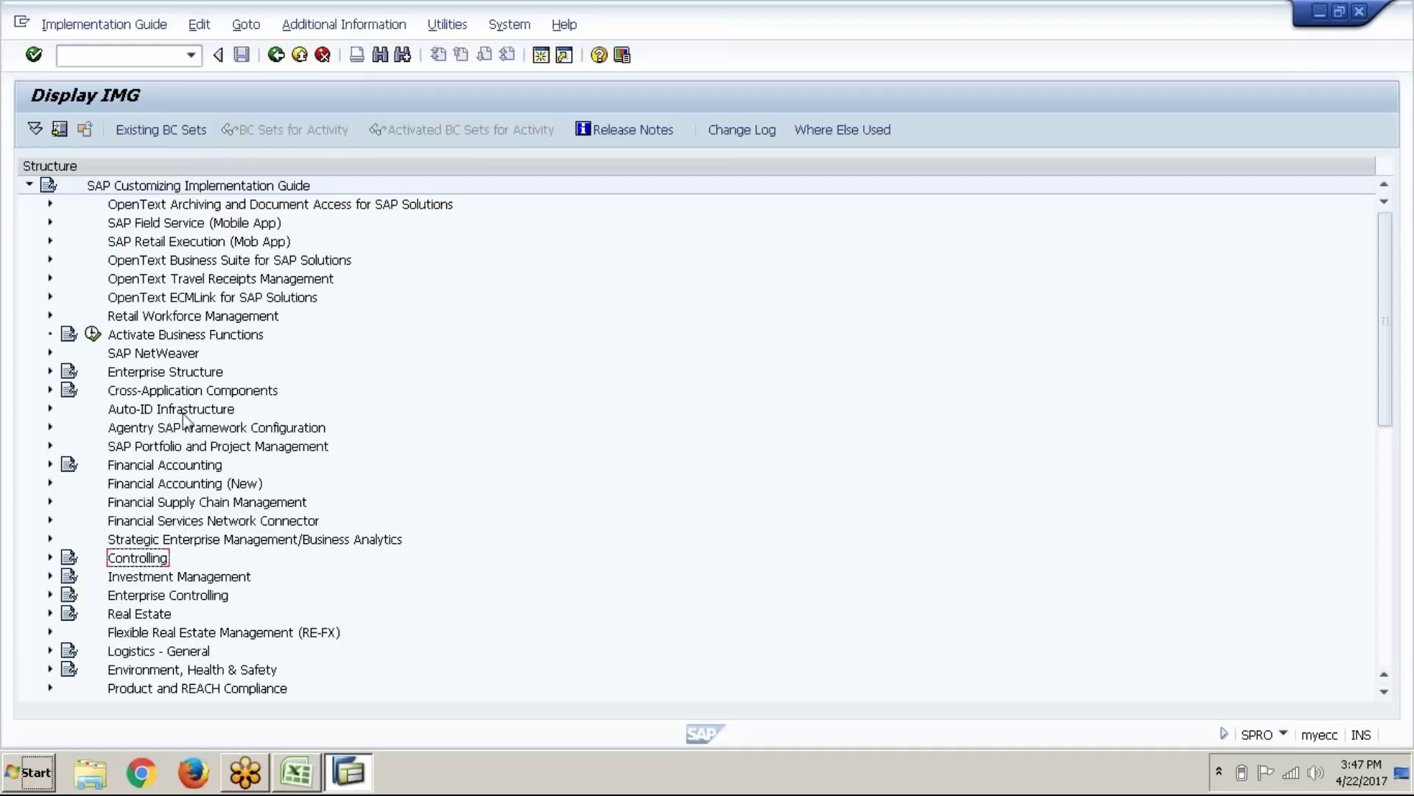
click(300, 63)
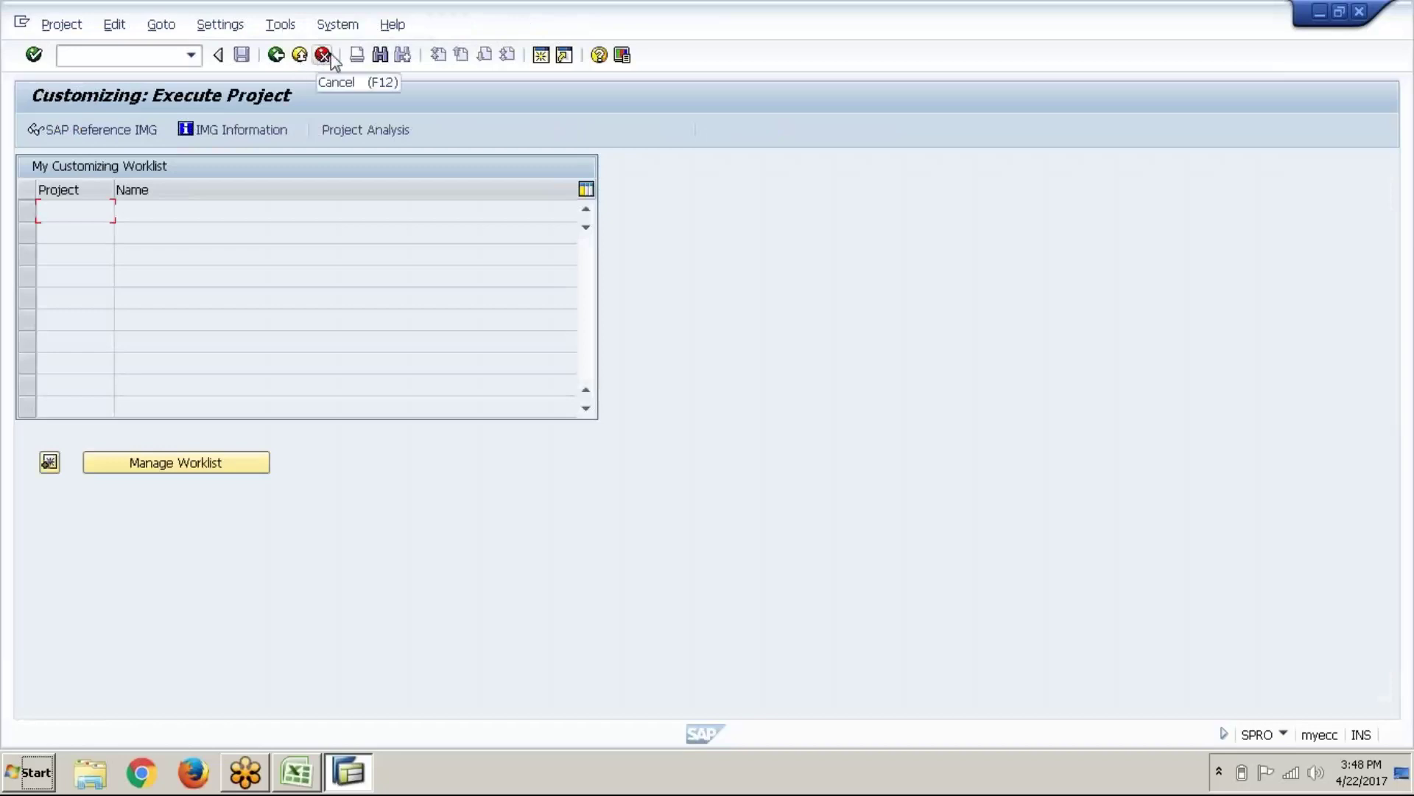
click(330, 59)
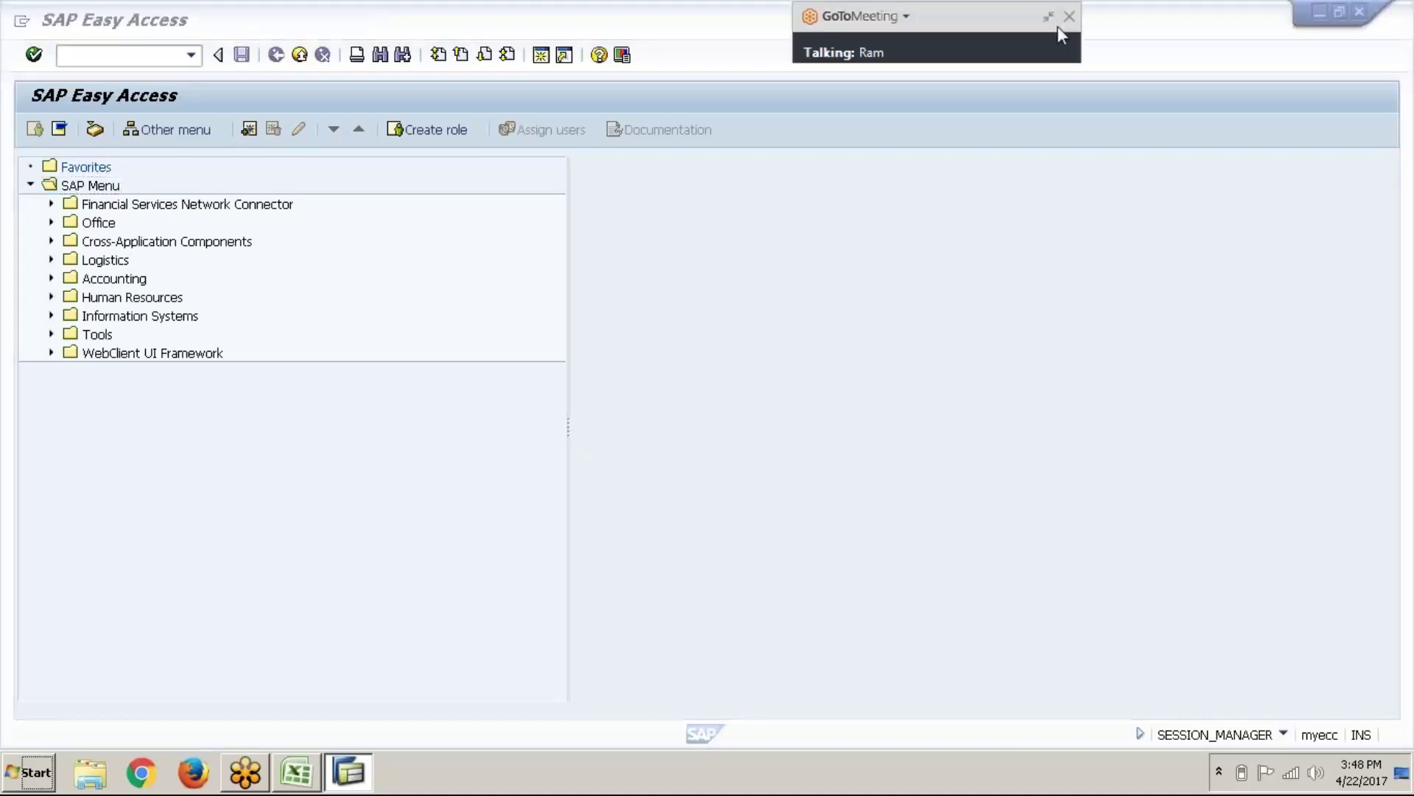
click(1235, 622)
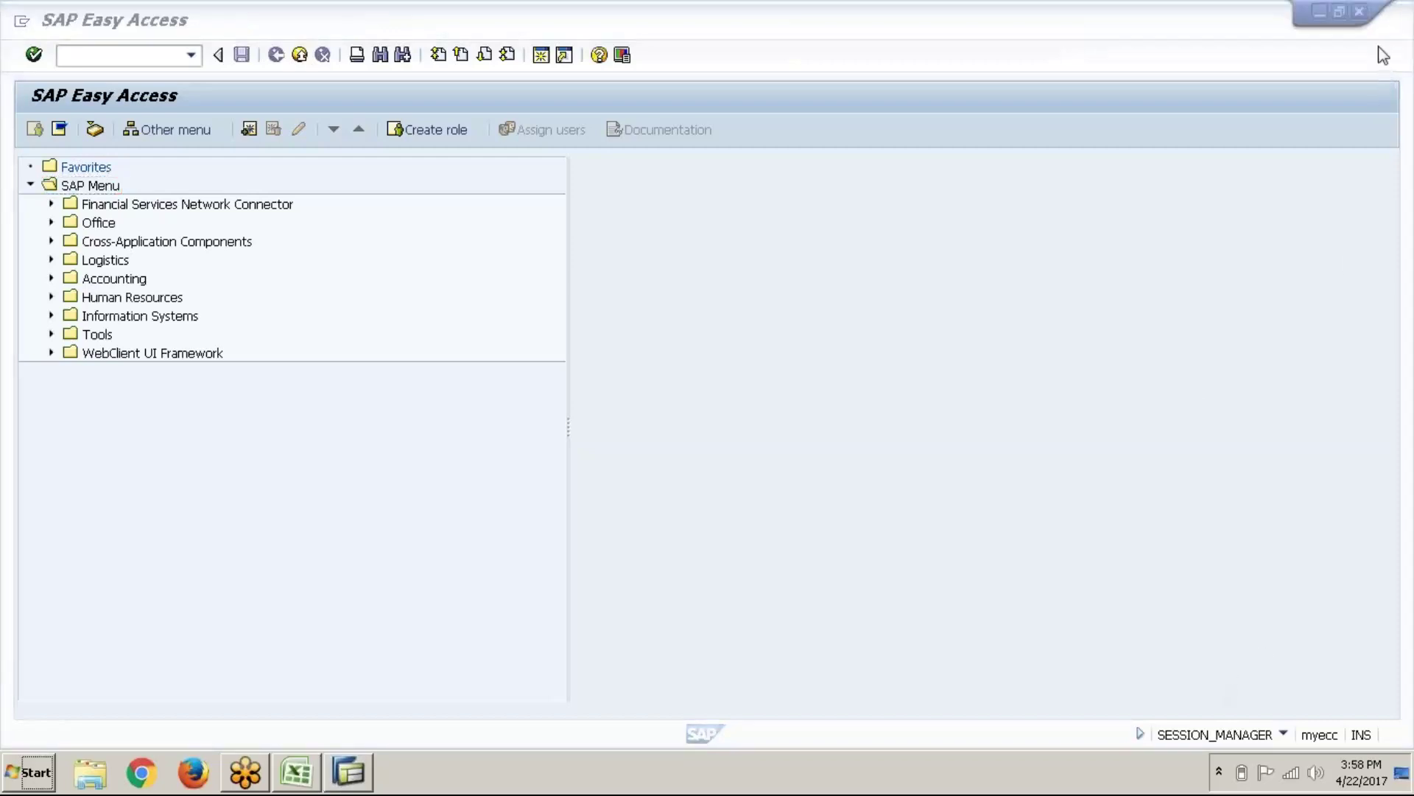
Step: Switch to the Excel notes, enter "Navigation path" in cell G75 and return to SAP Easy Access
click(295, 774)
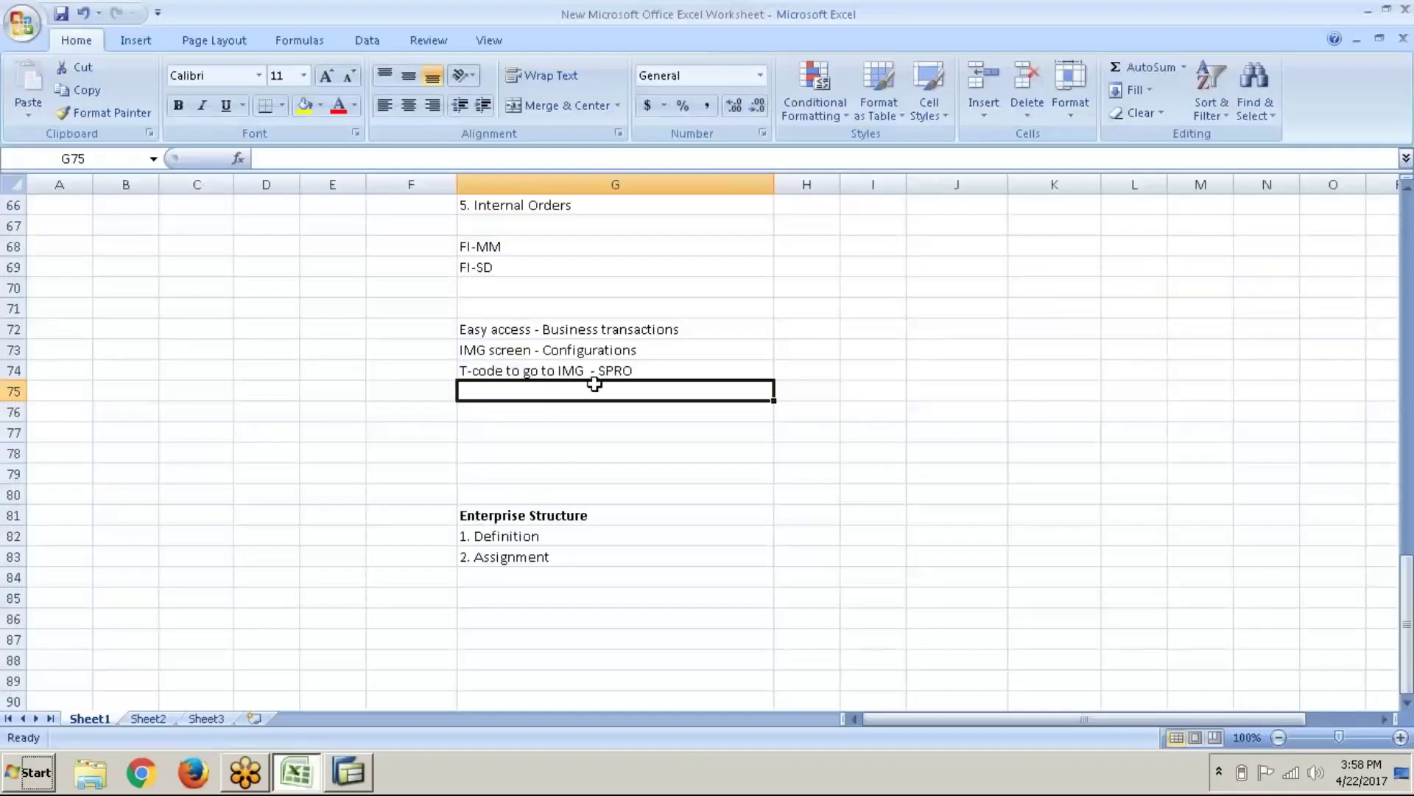
click(619, 372)
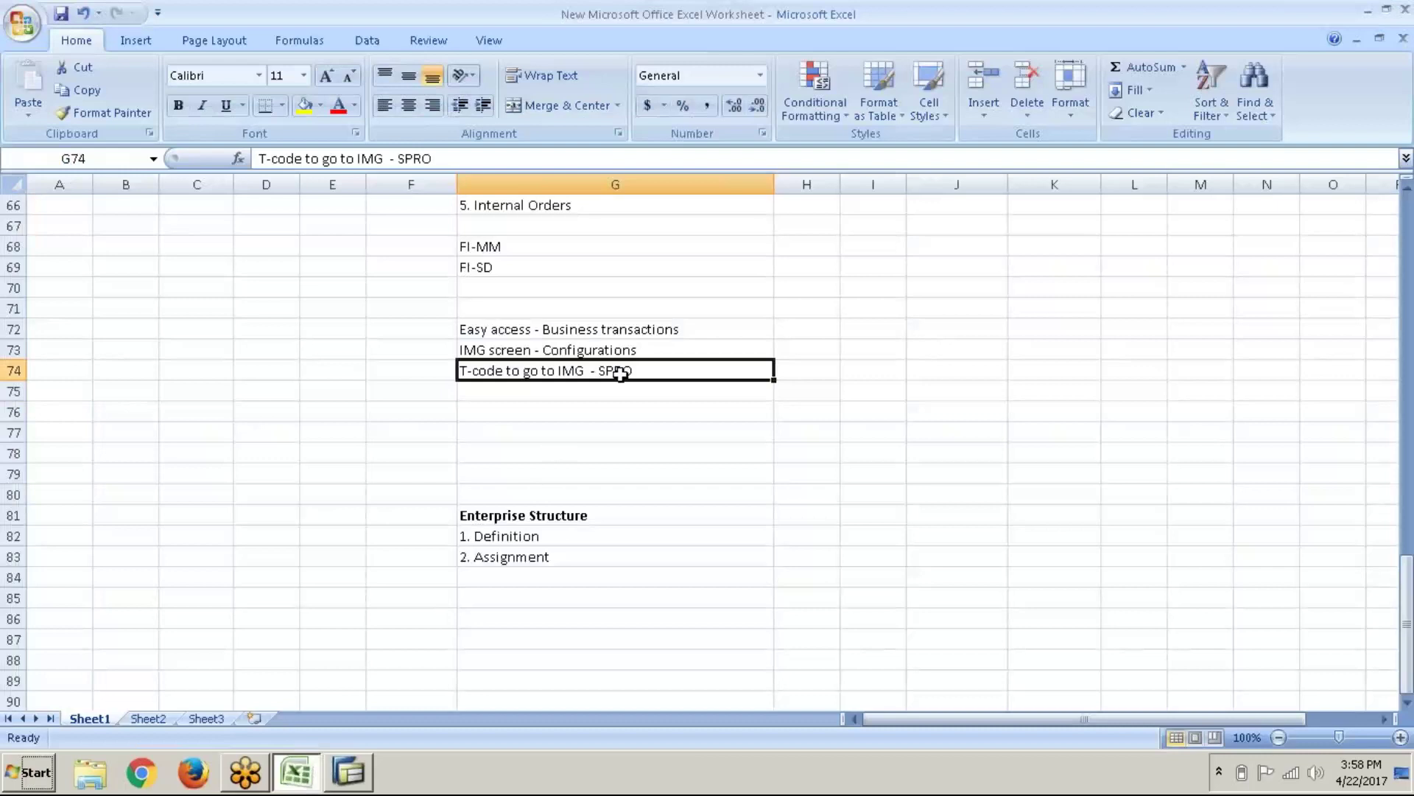
click(581, 385)
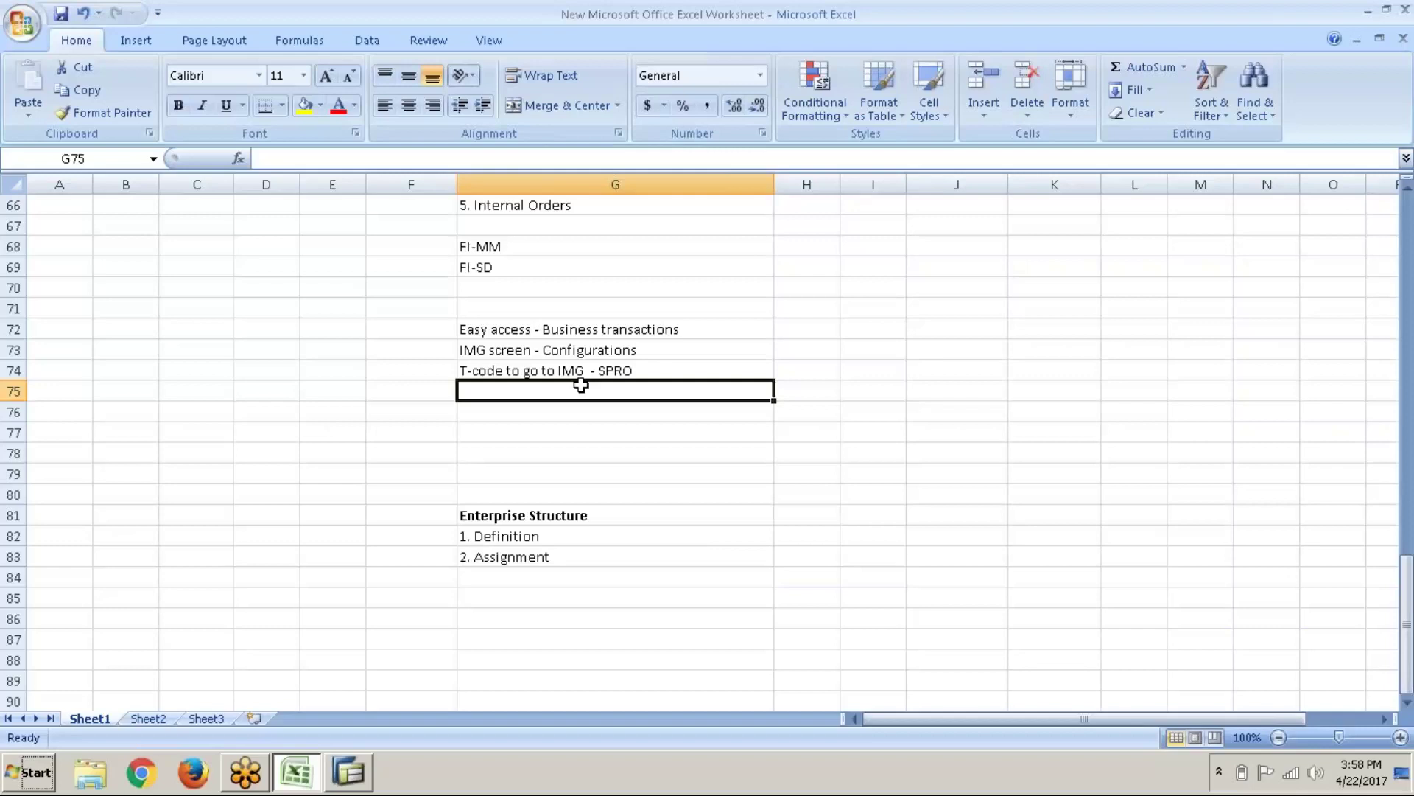
text(Nav)
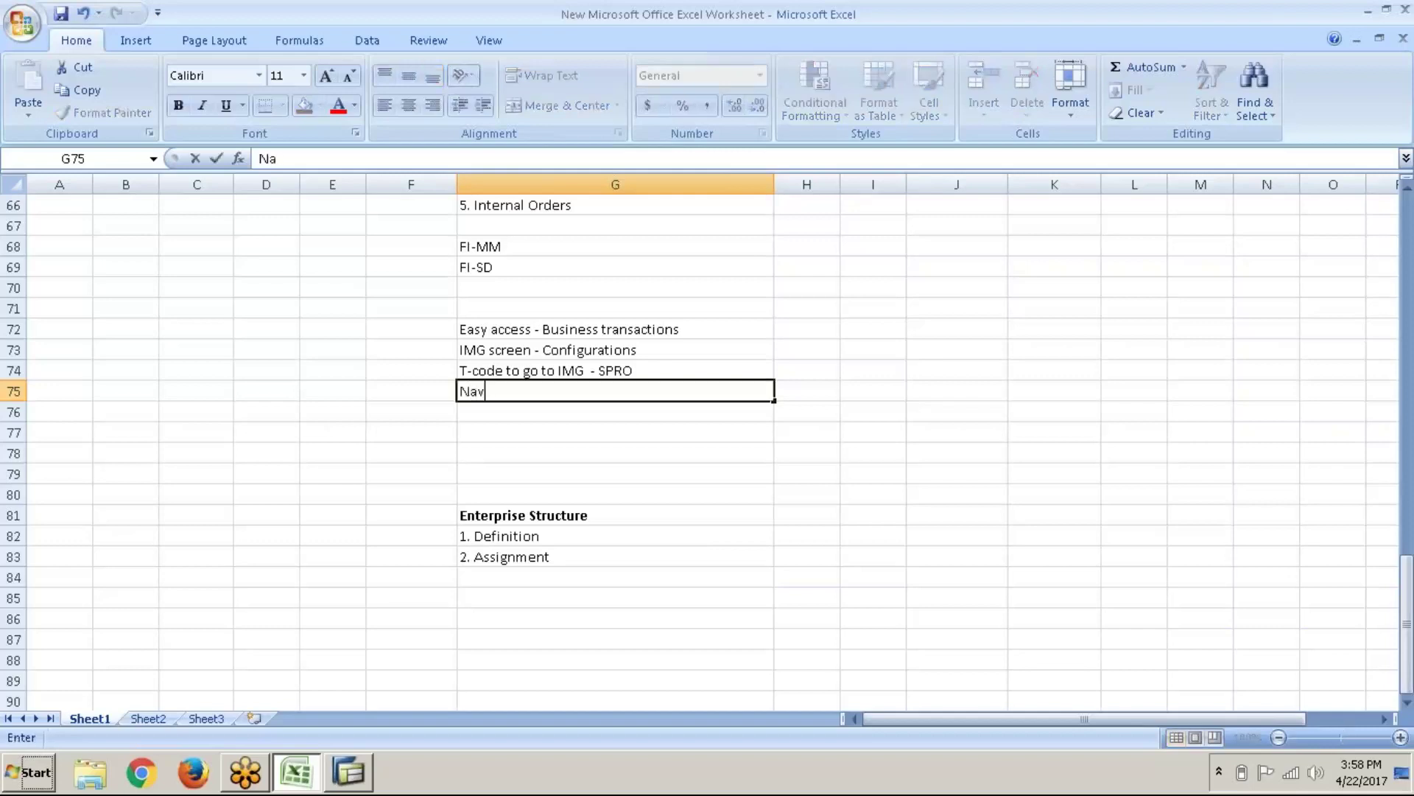
text(igation path)
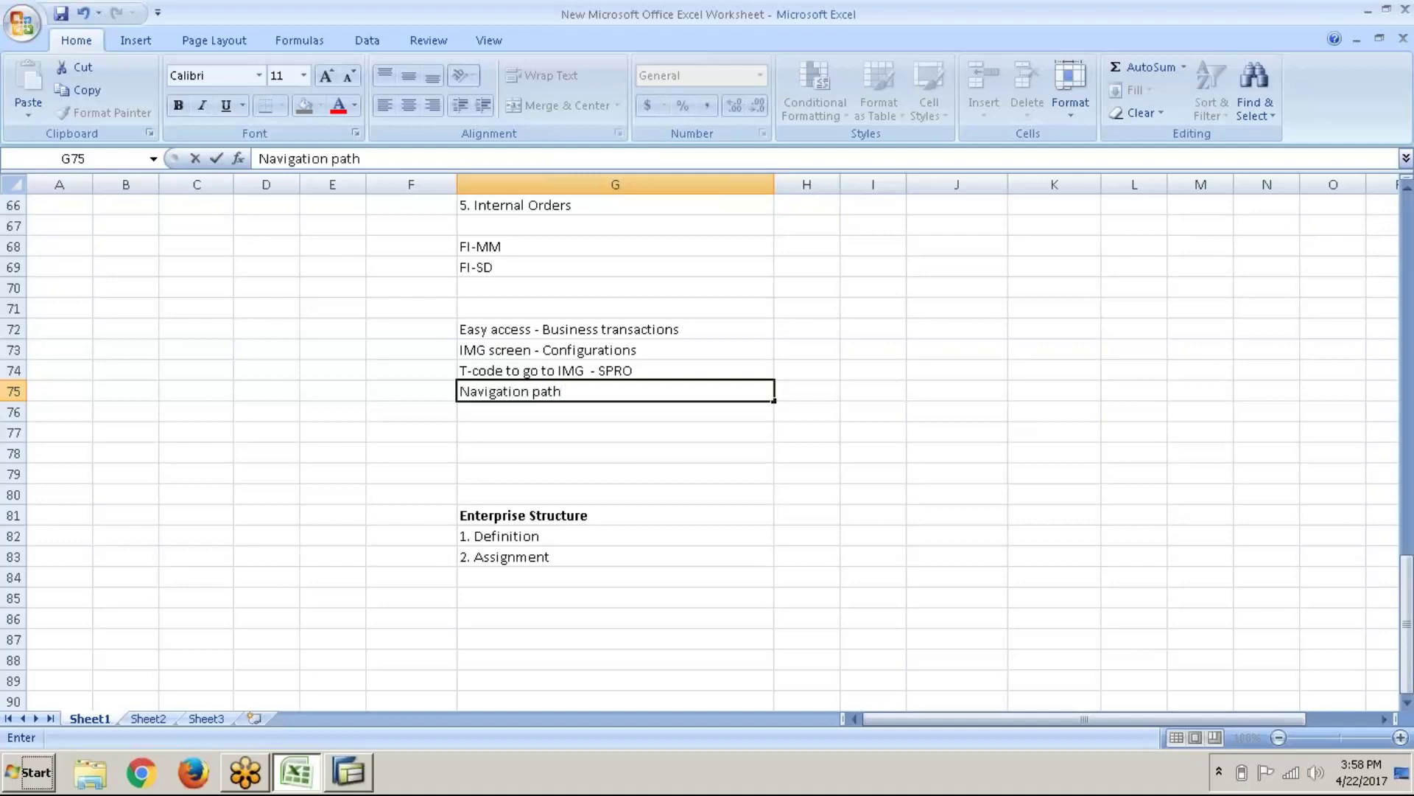
key(alt+Tab)
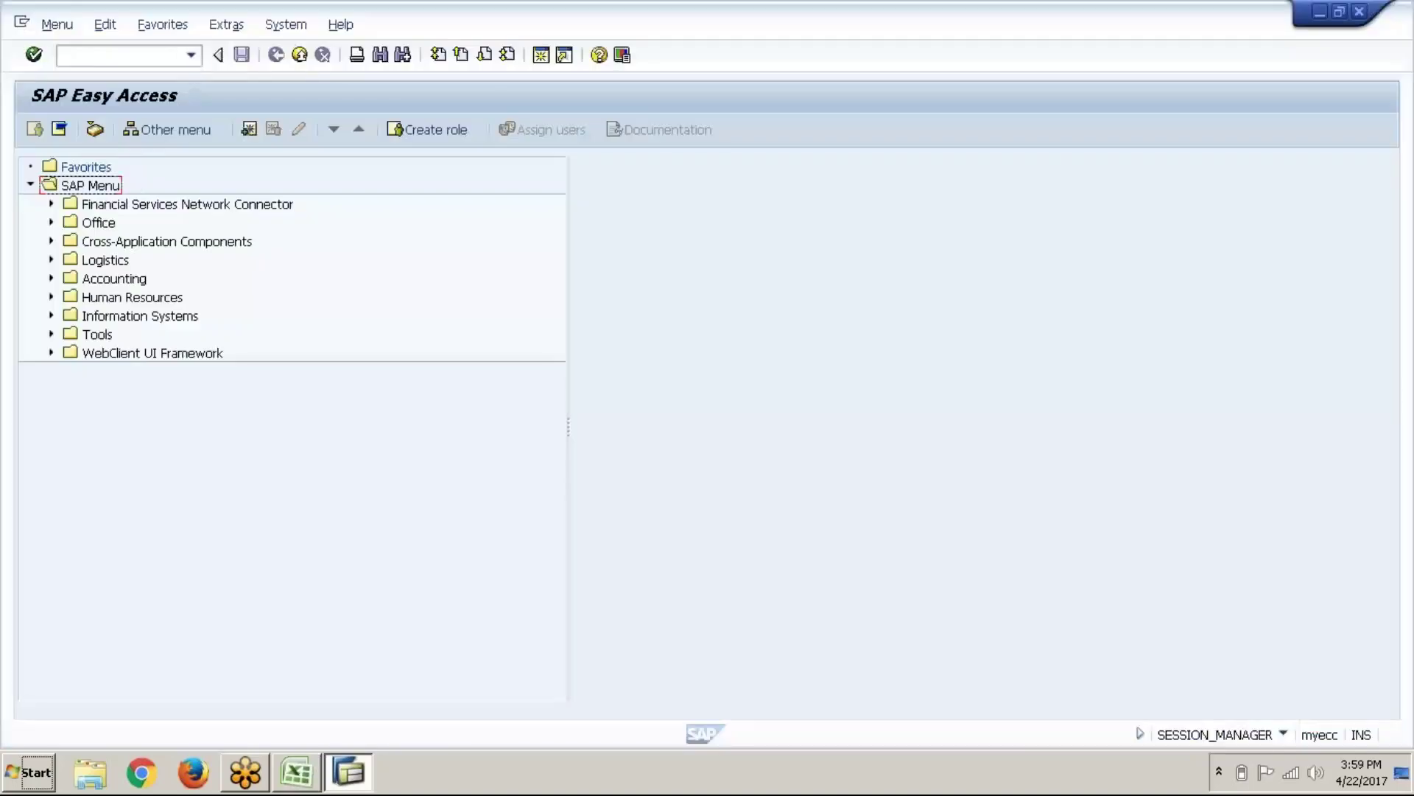
click(122, 54)
text(spro)
click(84, 187)
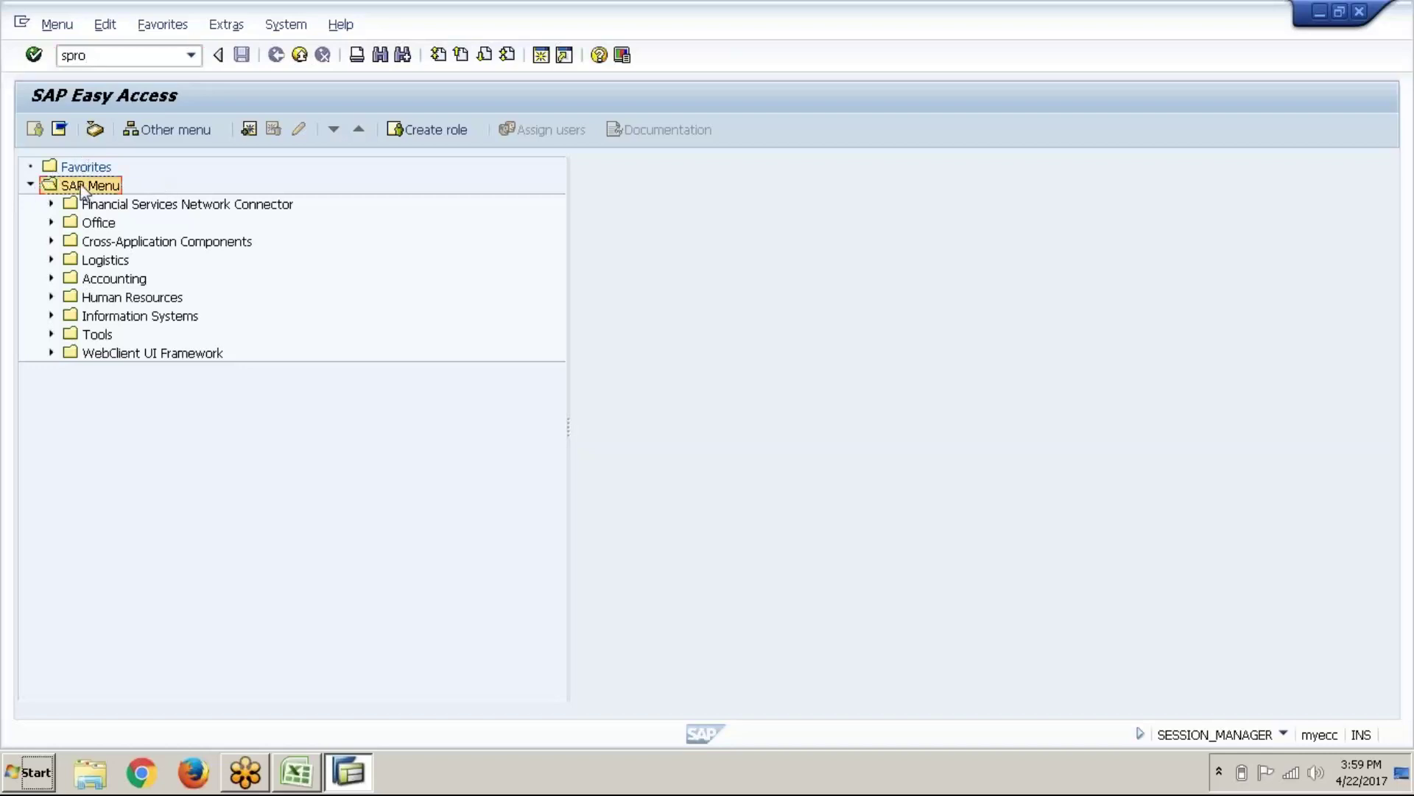
click(30, 185)
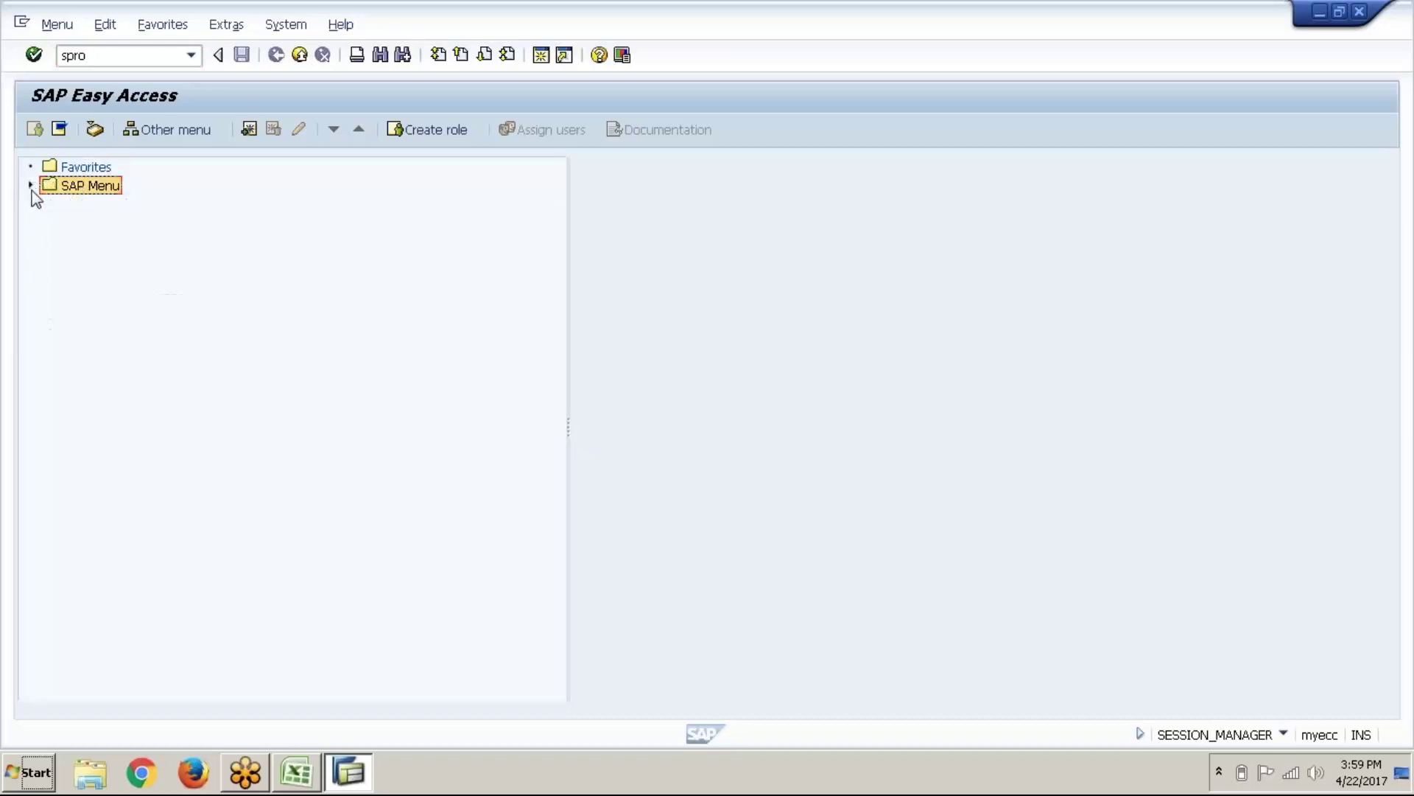
click(30, 184)
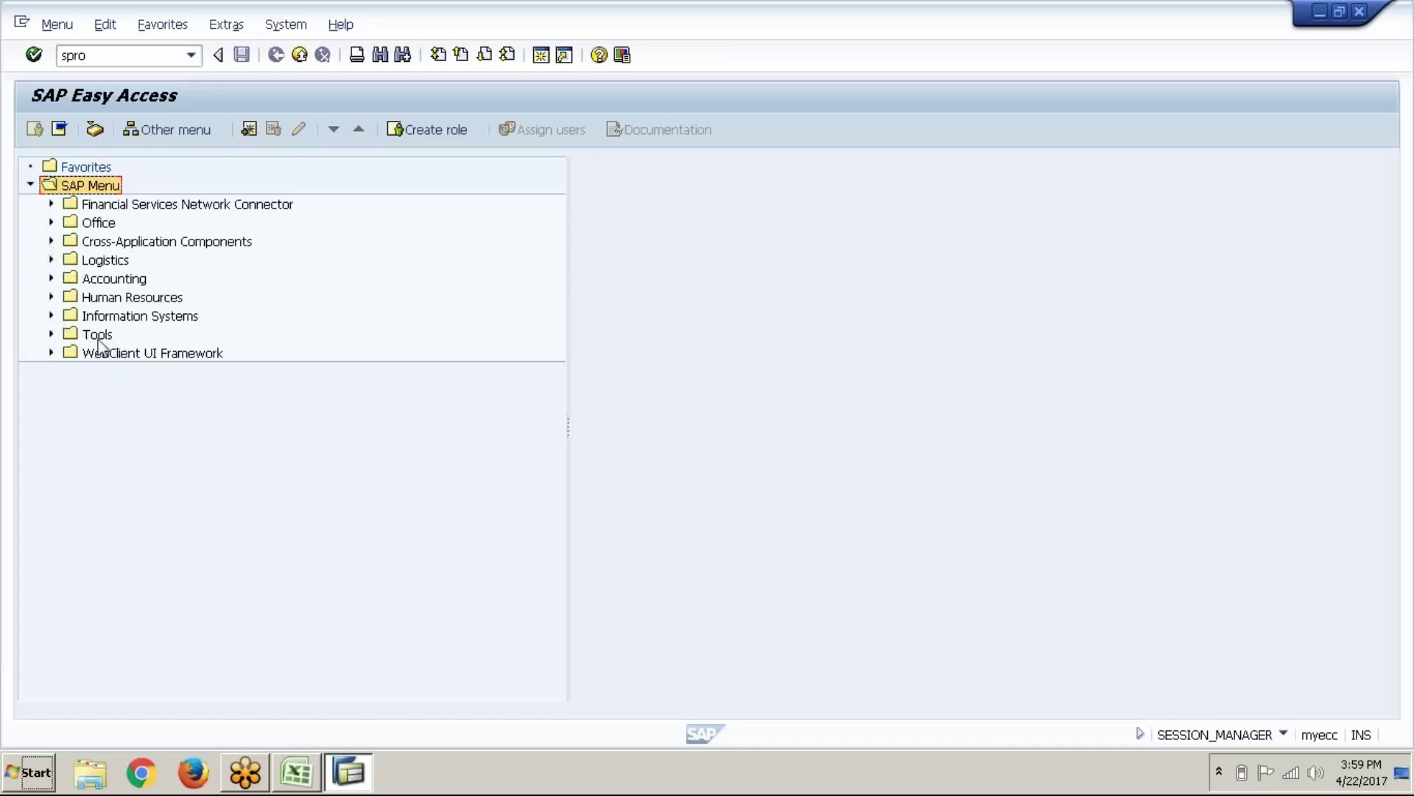
Step: Open the Execute Project transaction found under Tools > Customizing > IMG in the SAP Menu tree
click(51, 335)
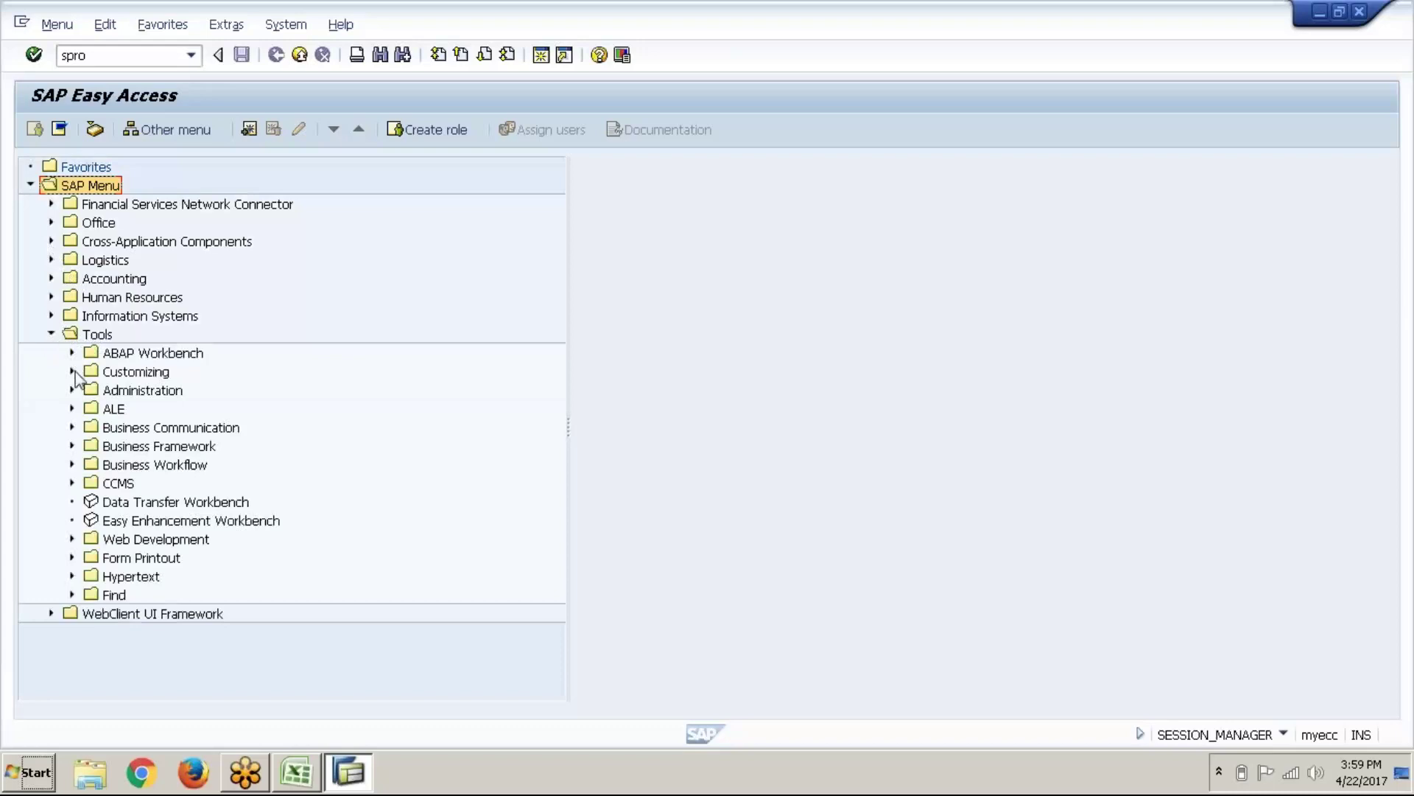
click(72, 371)
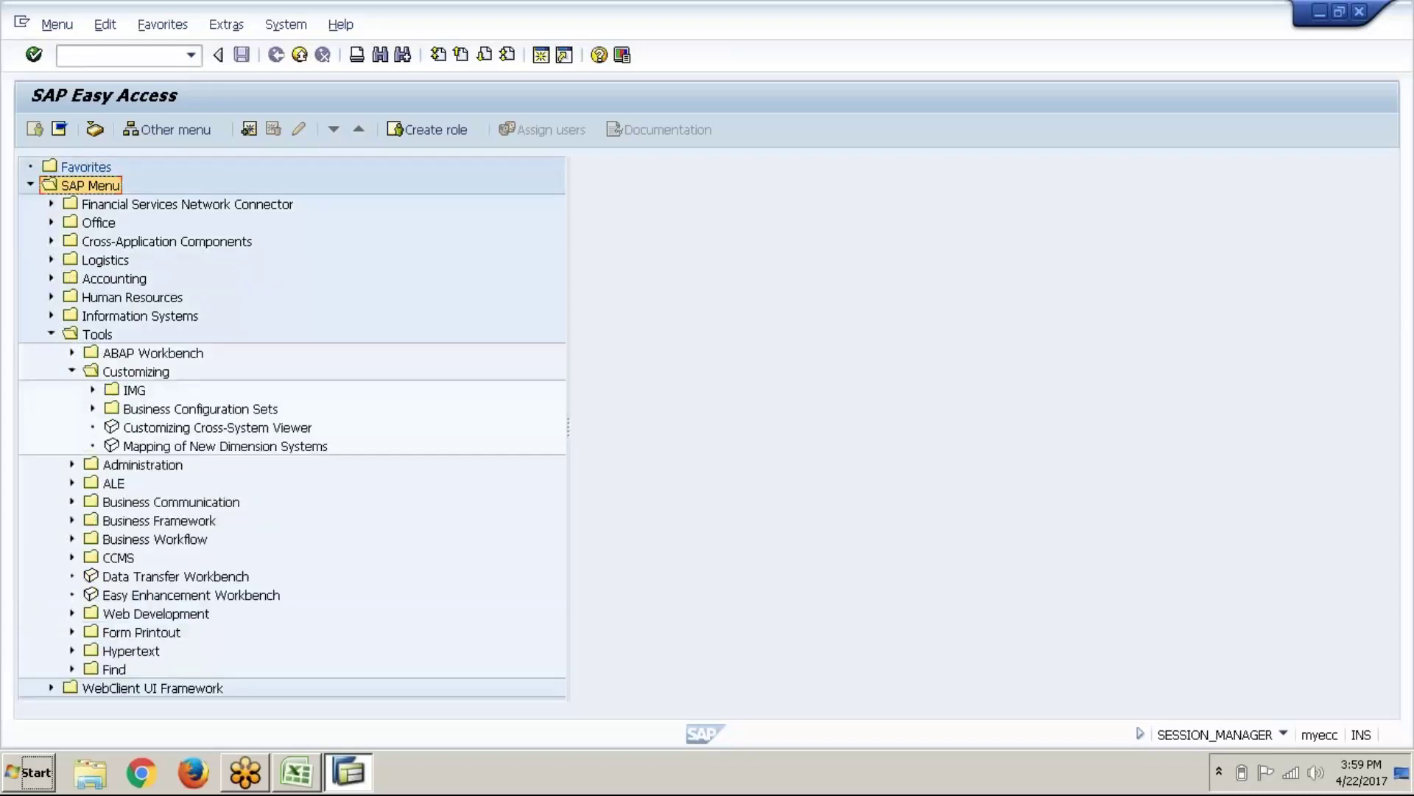
click(93, 389)
click(145, 410)
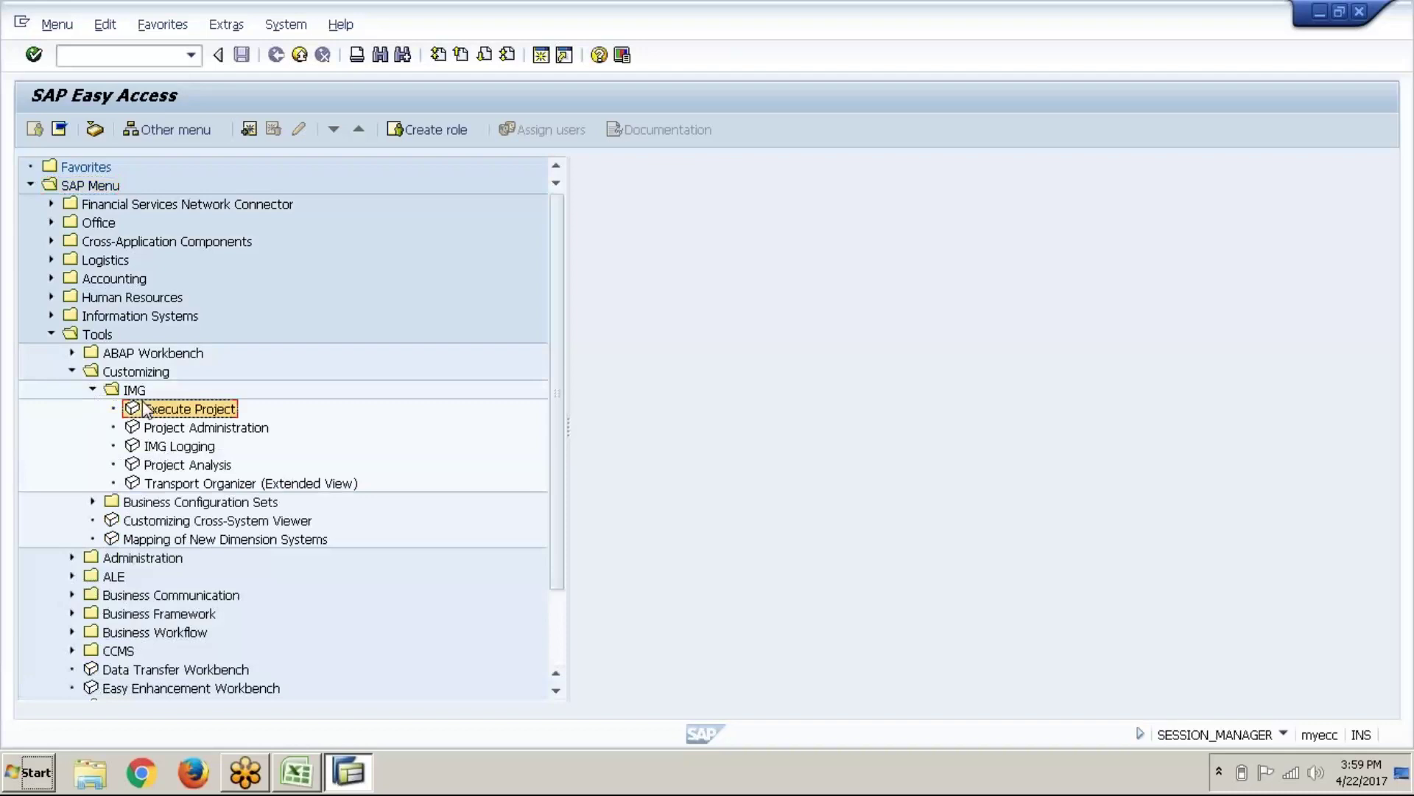
double_click(221, 415)
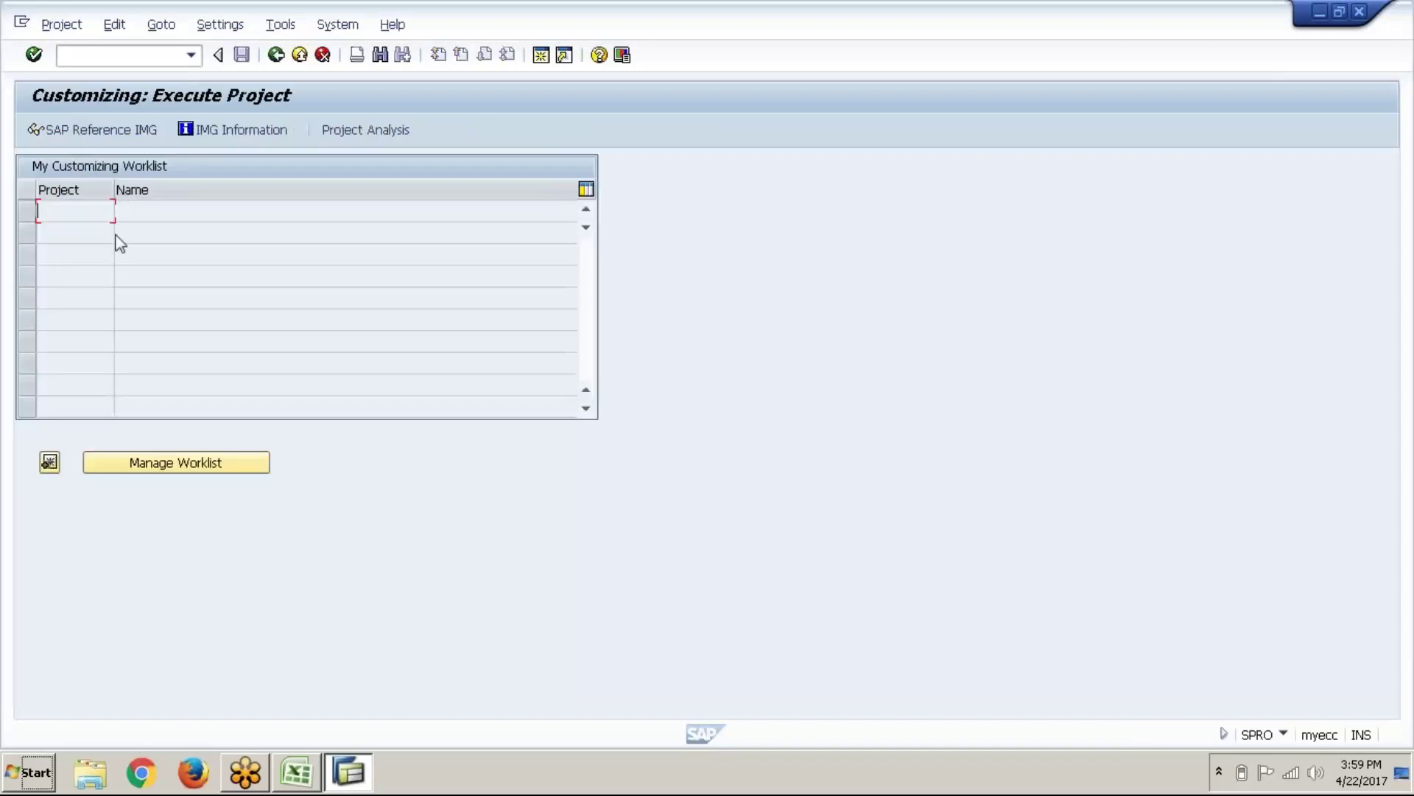
Step: Display the SAP Reference IMG from the Execute Project screen, and go back to SAP Easy Access
click(90, 132)
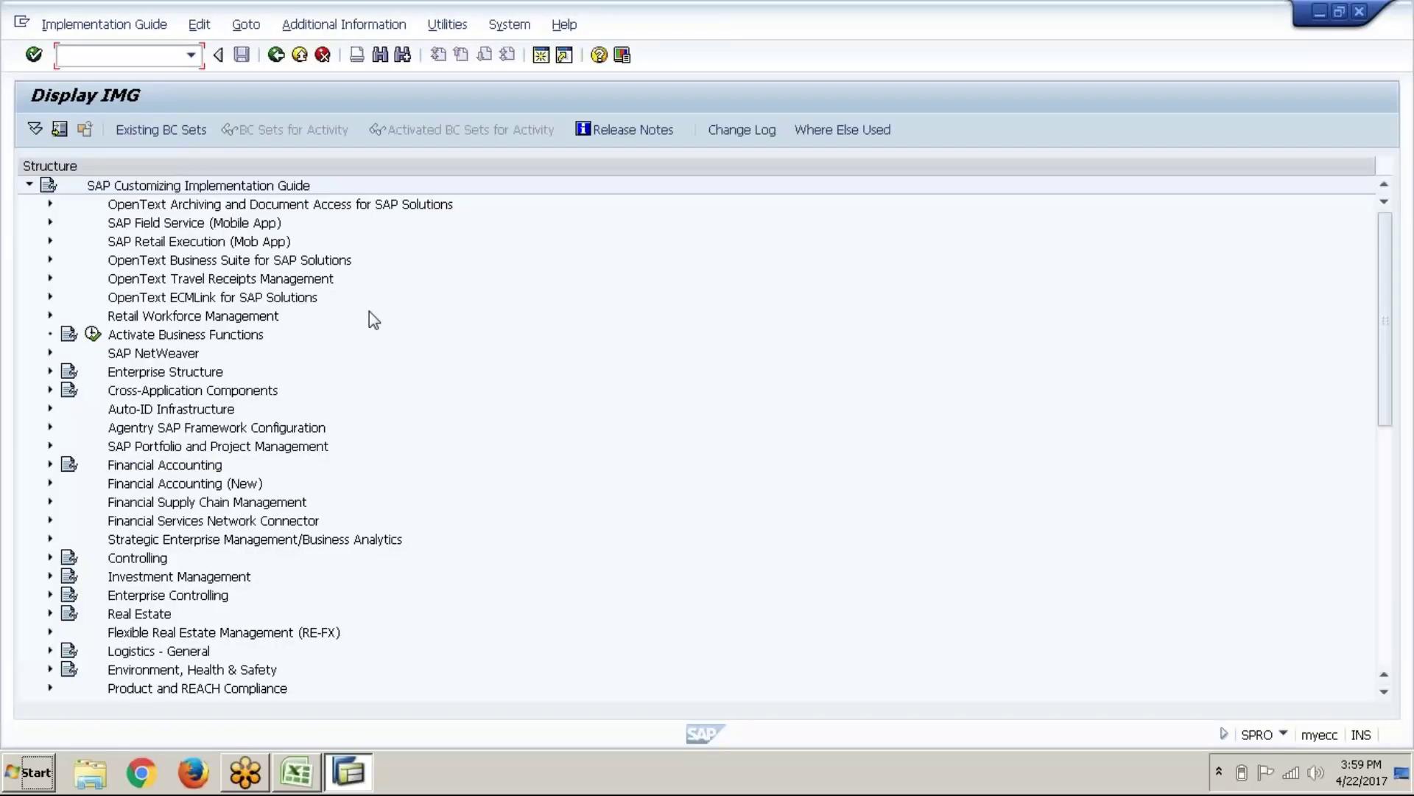
click(274, 56)
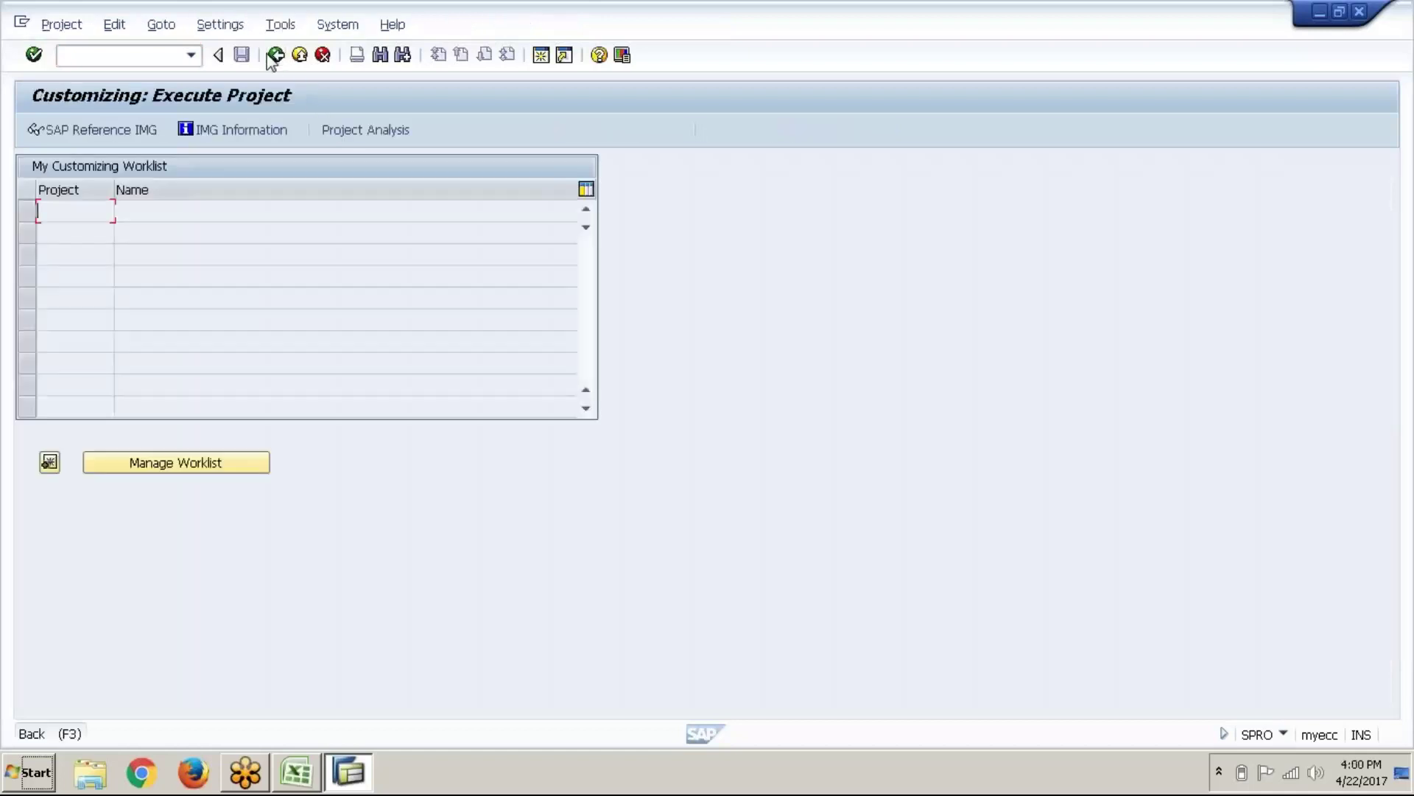
click(274, 56)
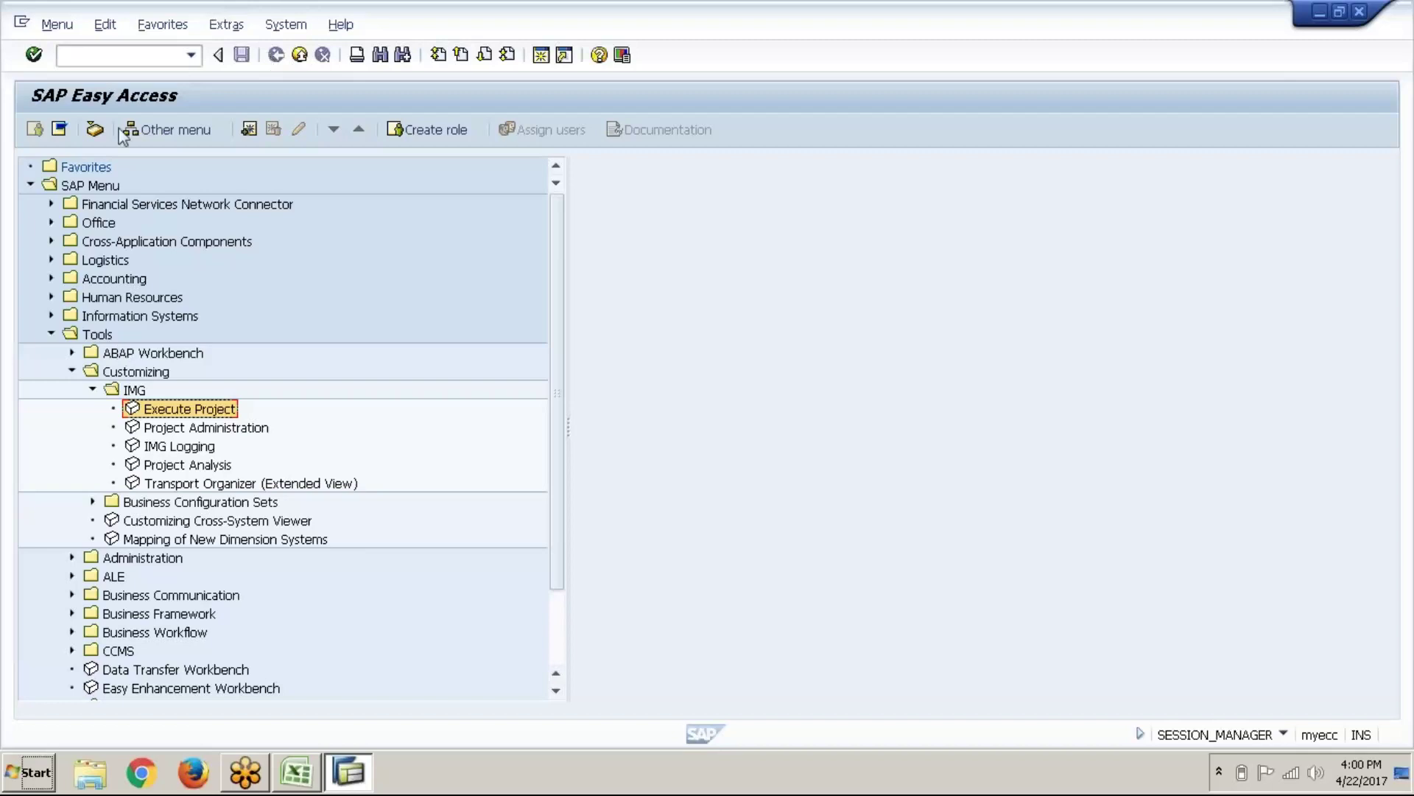
Step: Run transaction SPRO and display the SAP Reference IMG
click(125, 55)
text(spro)
click(35, 59)
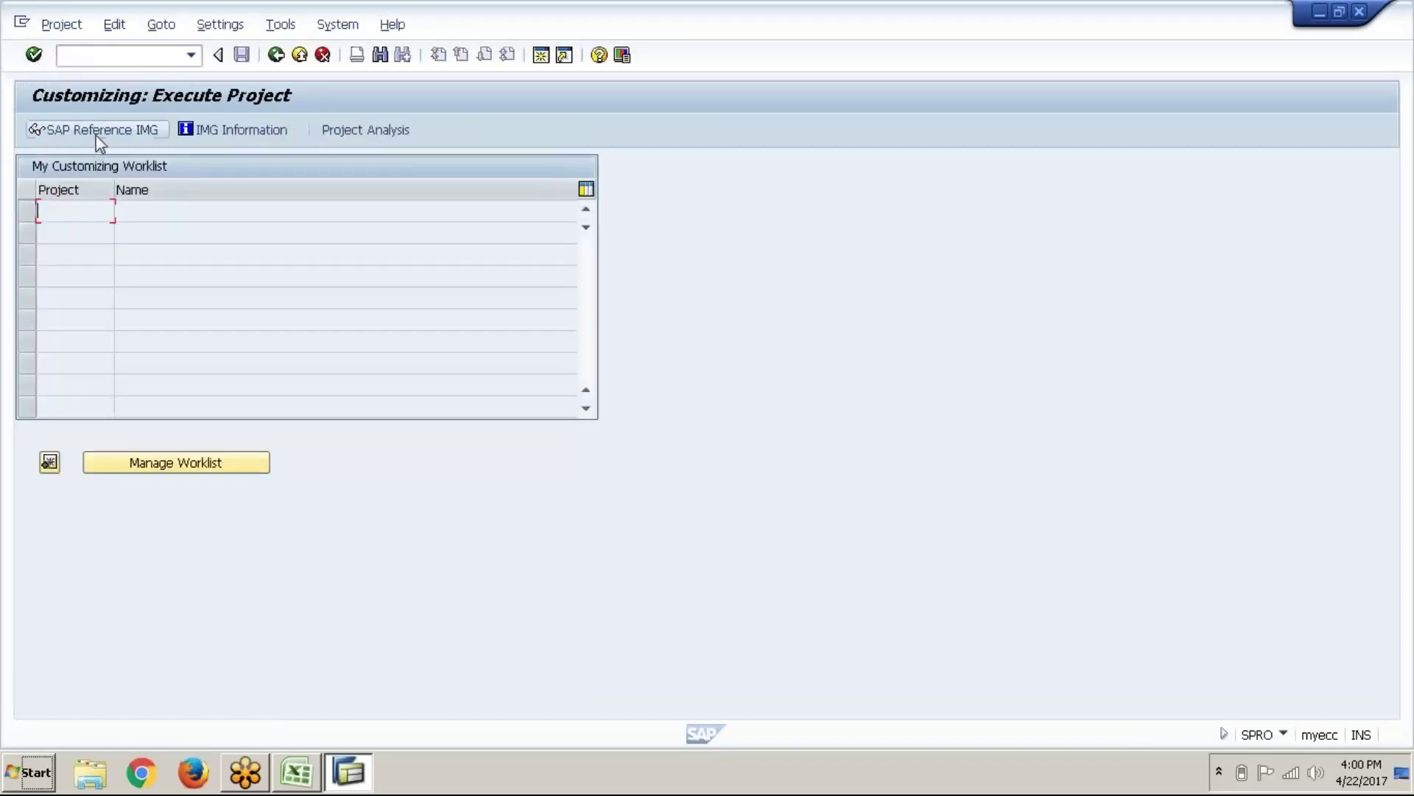
click(100, 136)
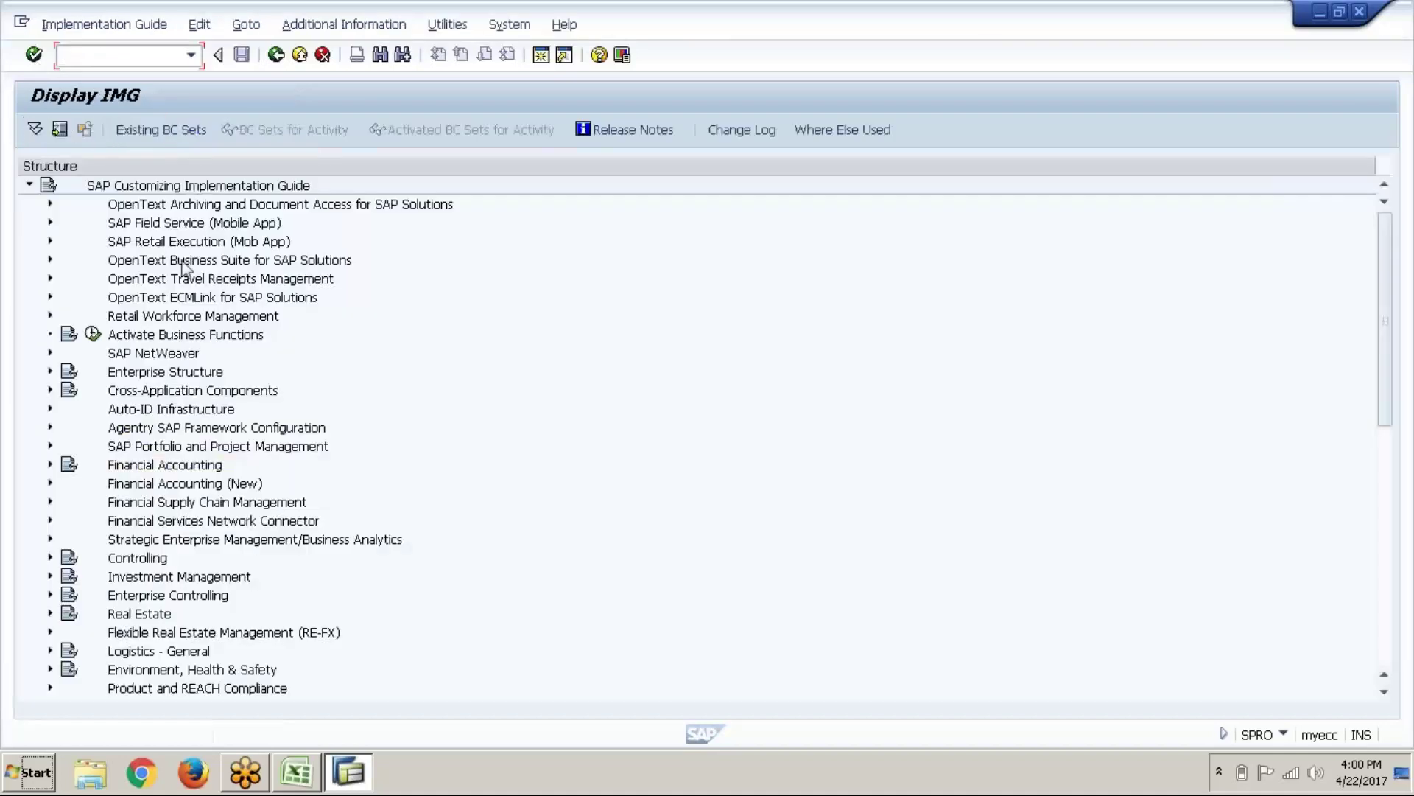
Step: Expand Enterprise Structure > Definition > Financial Accounting in the implementation guide
click(159, 374)
click(51, 372)
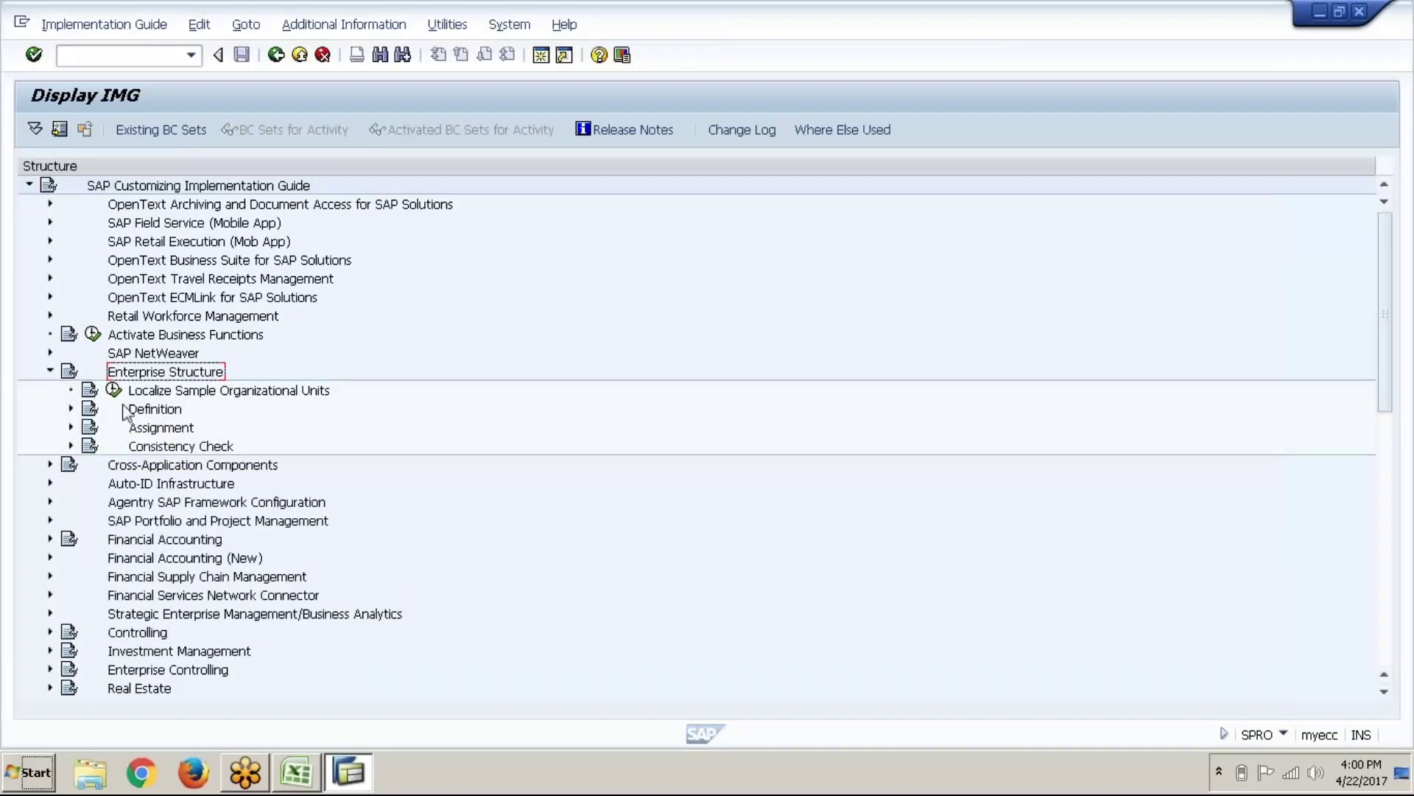
click(124, 411)
click(145, 430)
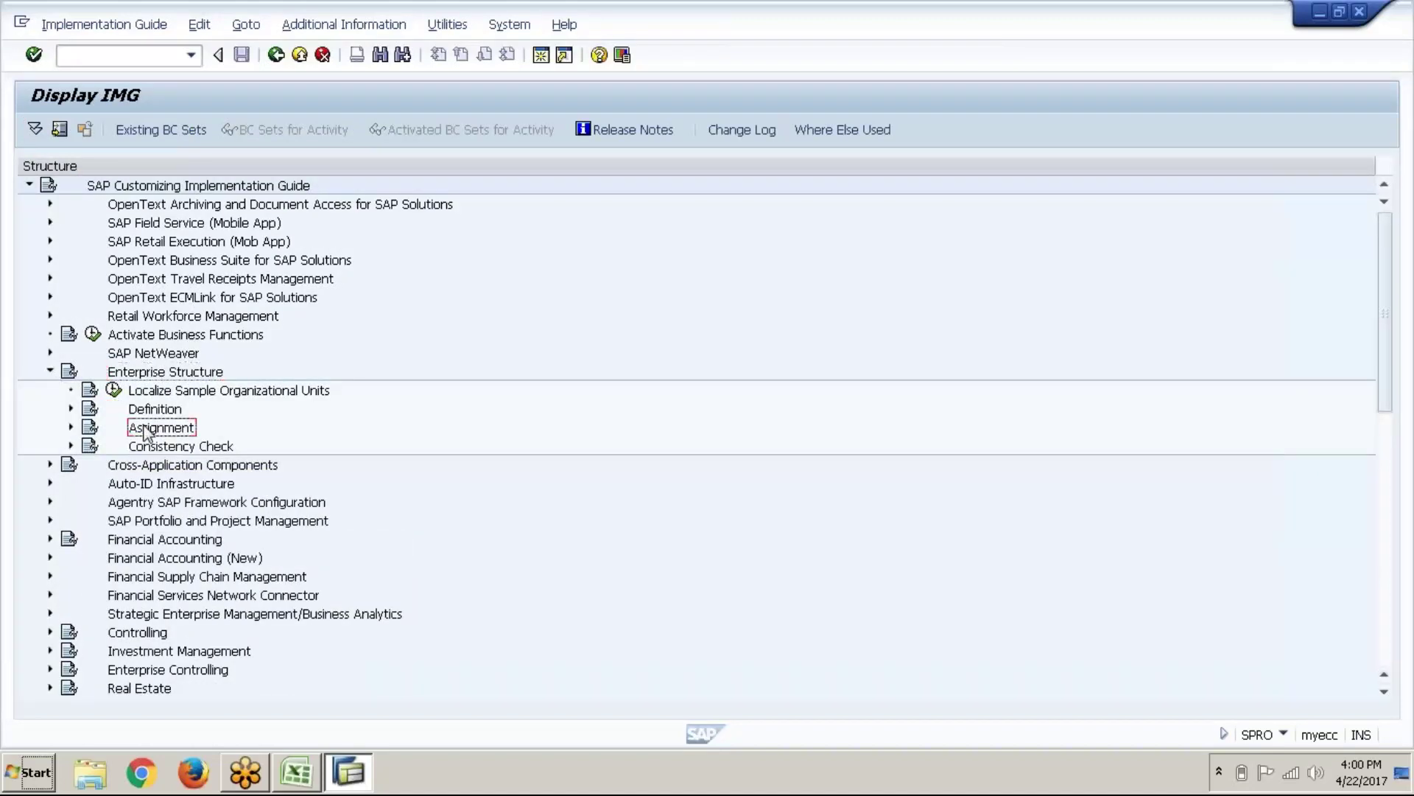
click(159, 411)
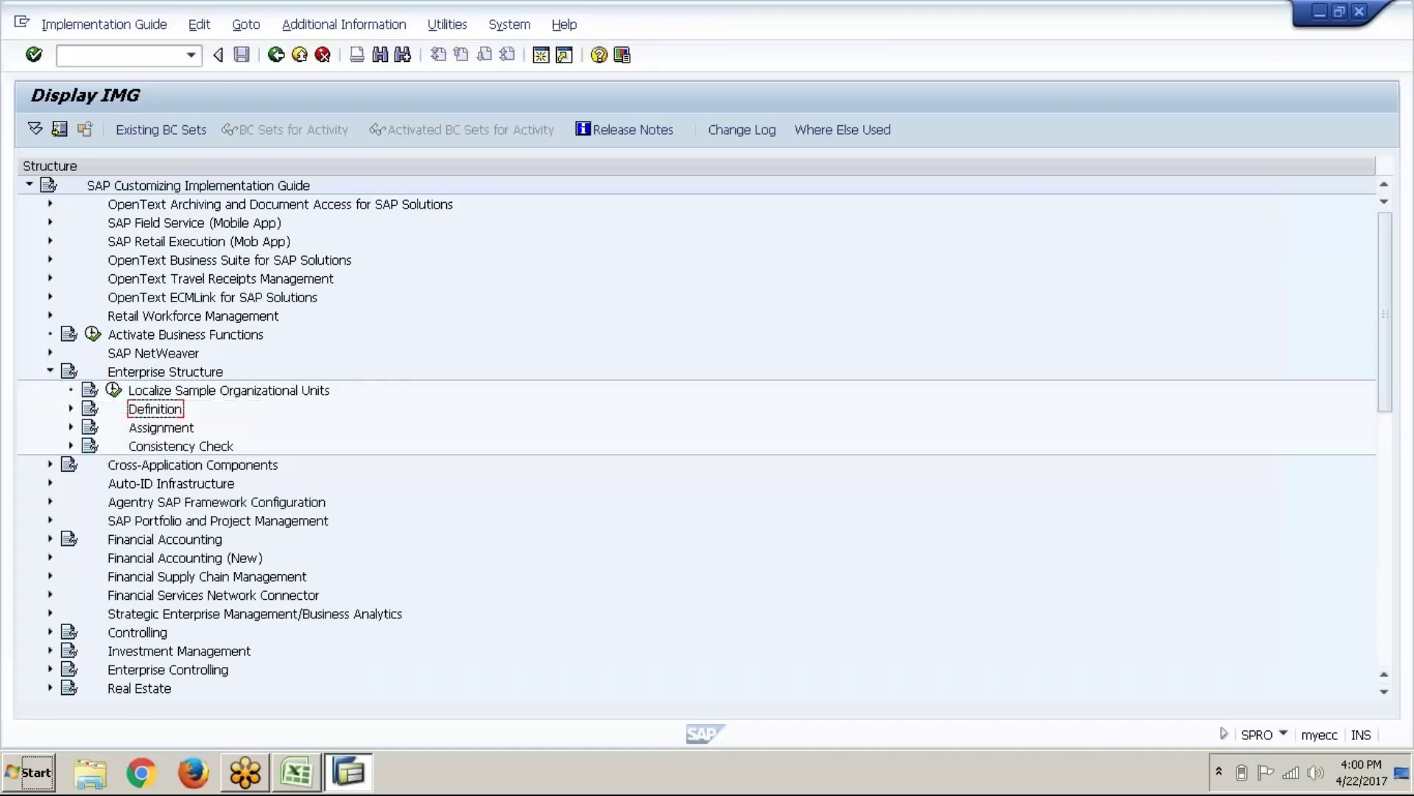
click(71, 409)
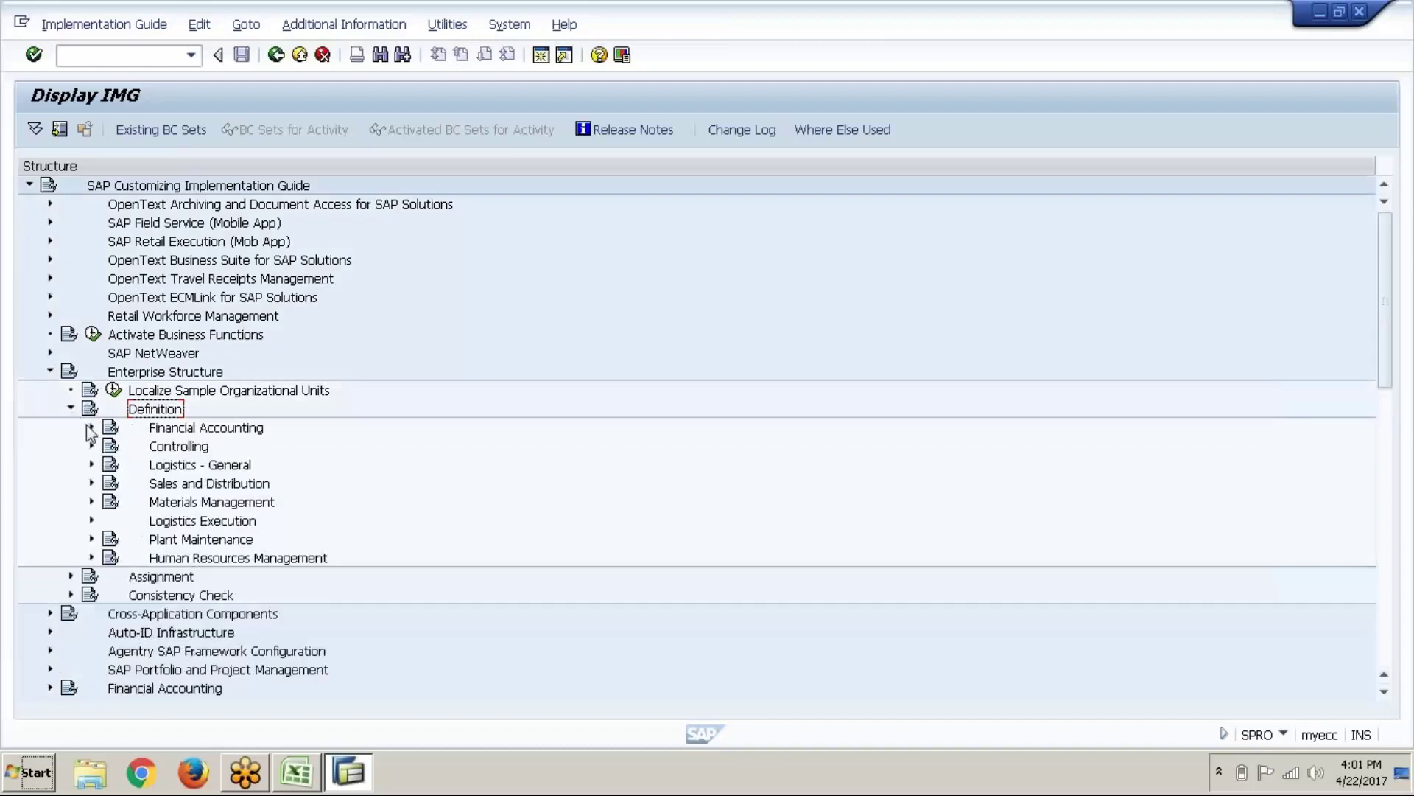
click(91, 429)
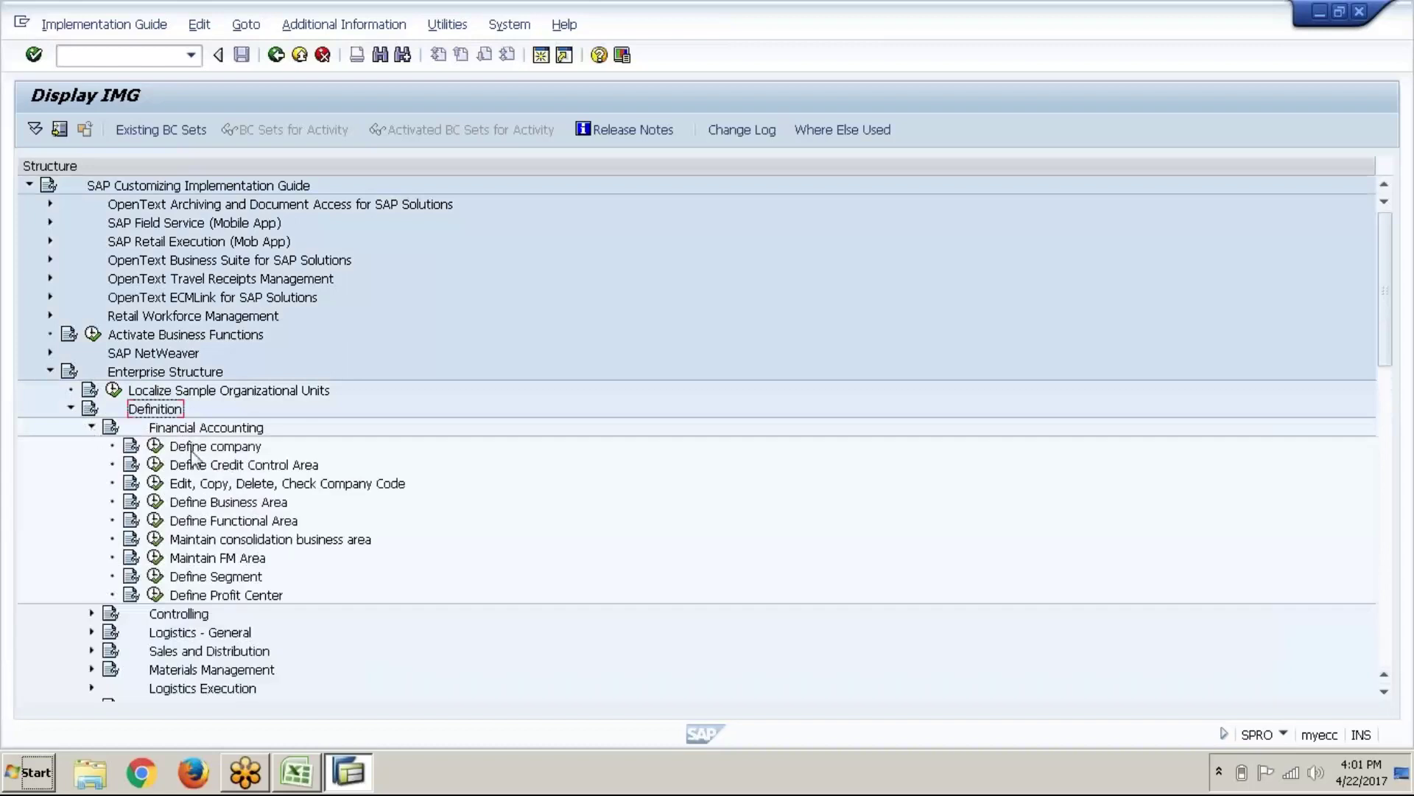
Step: Show the display keys as additional information beside the IMG structure and widen that column to fit its contents
click(357, 25)
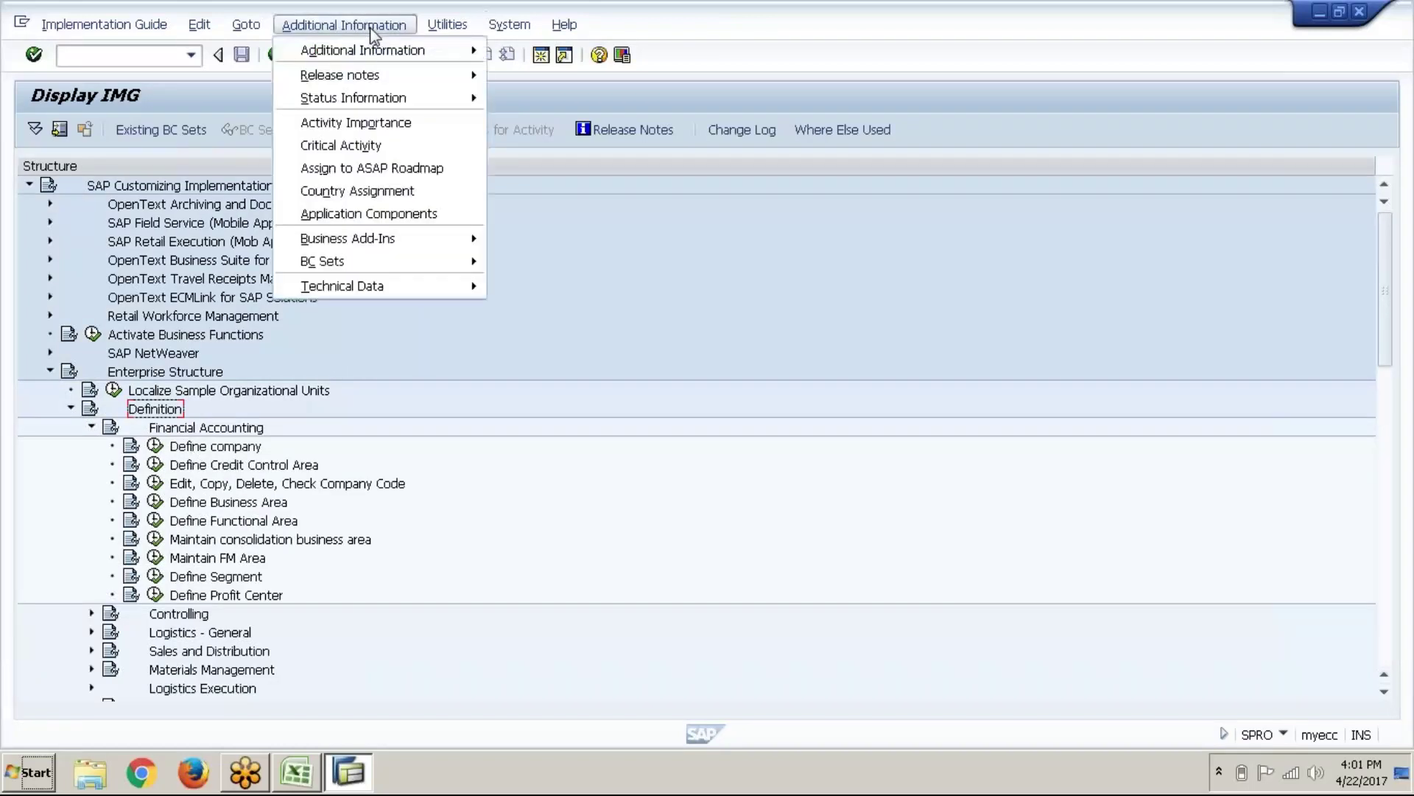
mouse_move(379, 56)
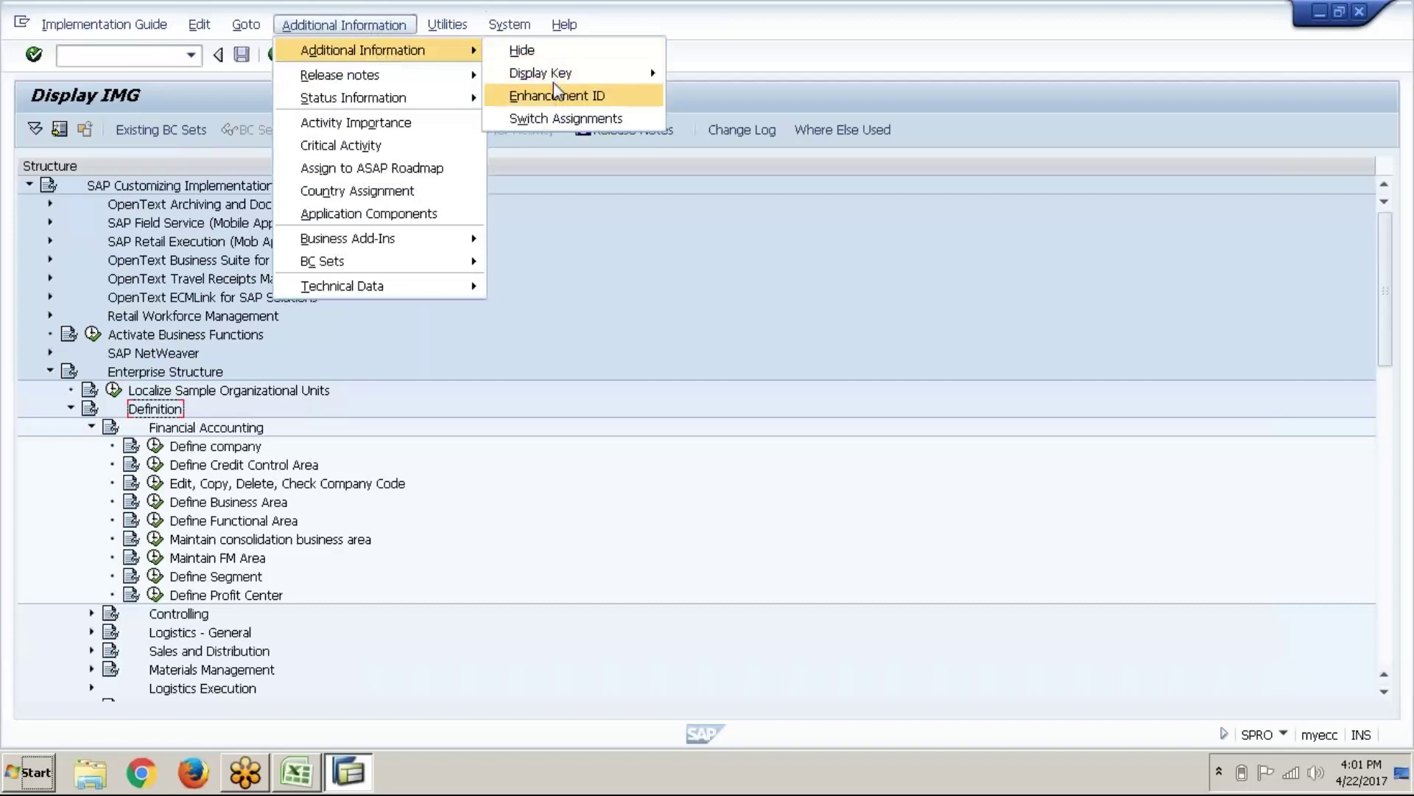
mouse_move(601, 71)
click(718, 96)
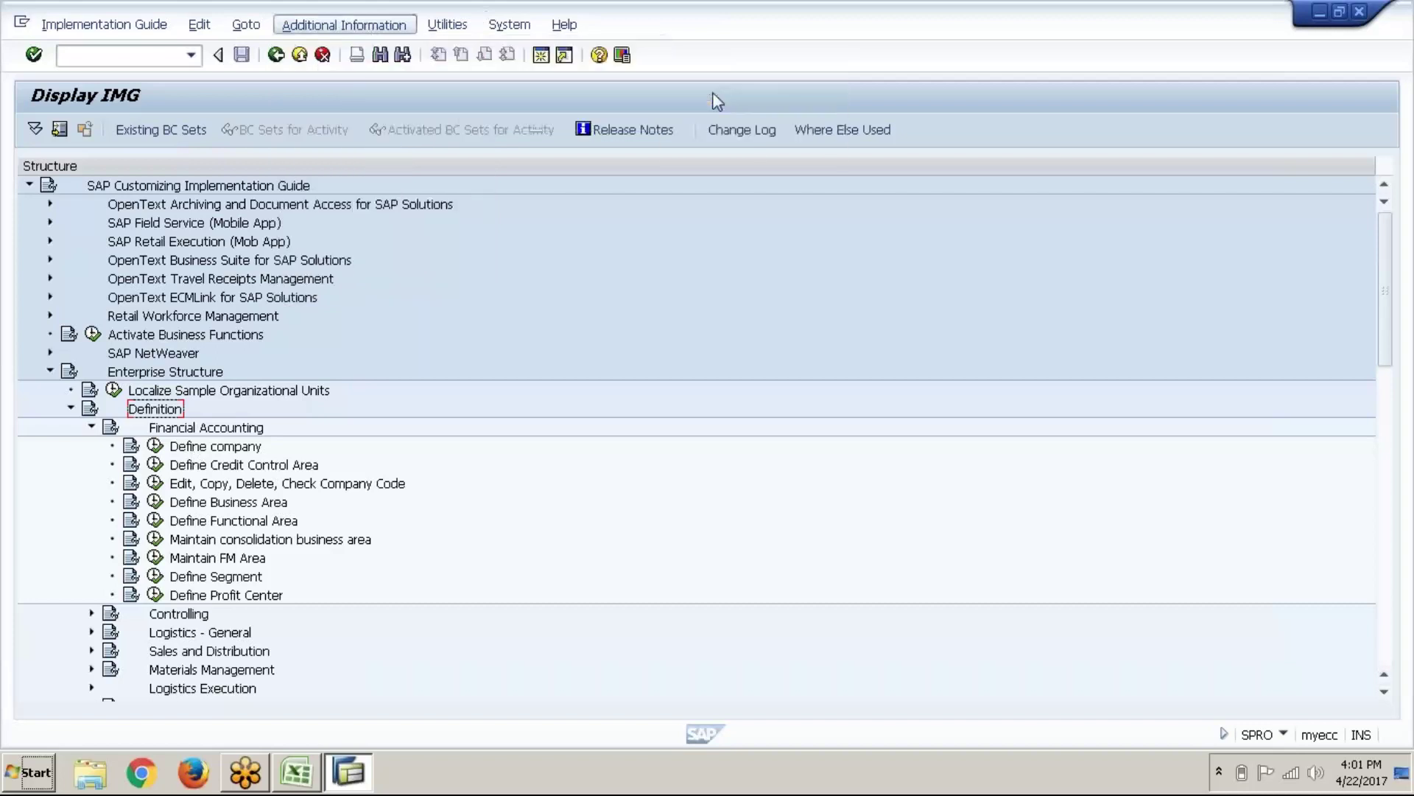
click(255, 448)
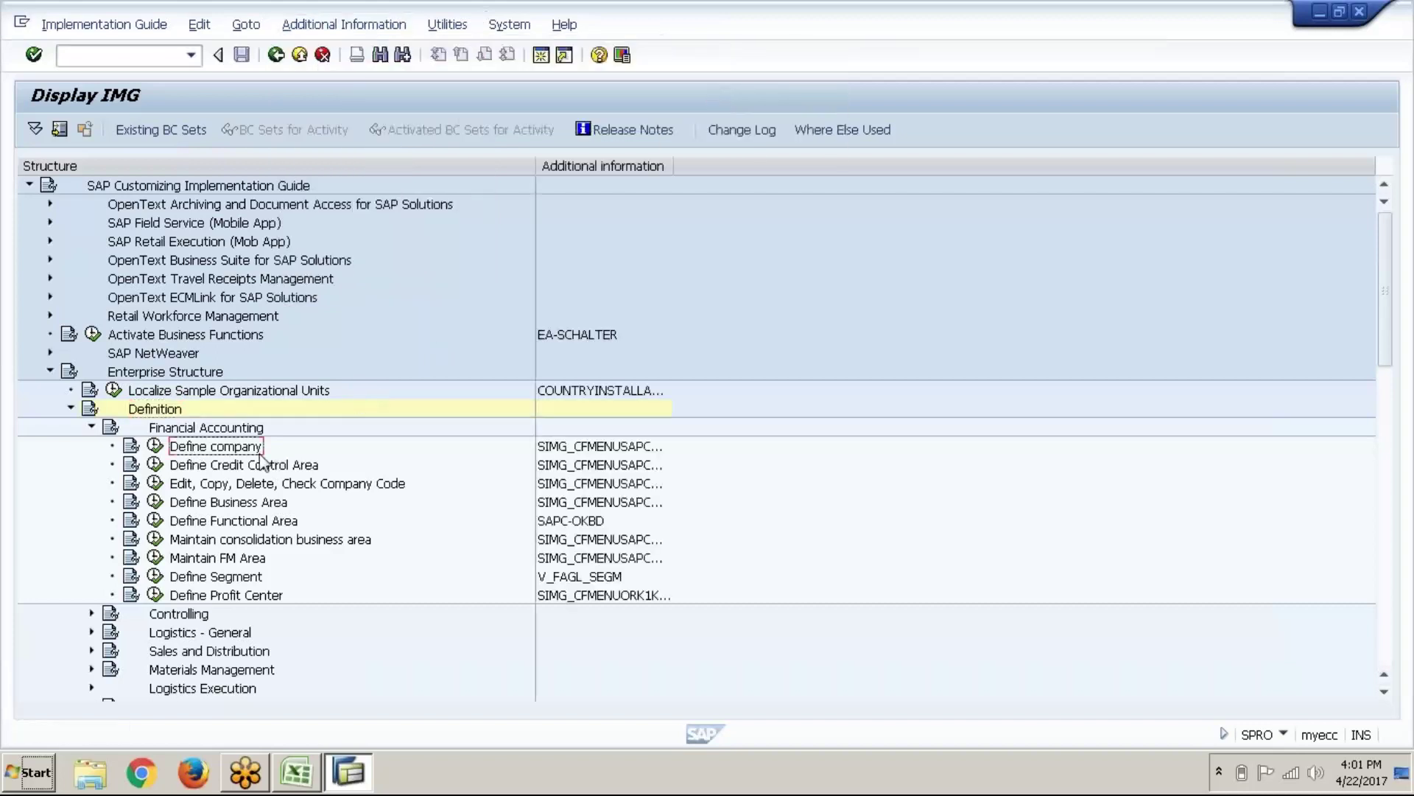
double_click(675, 177)
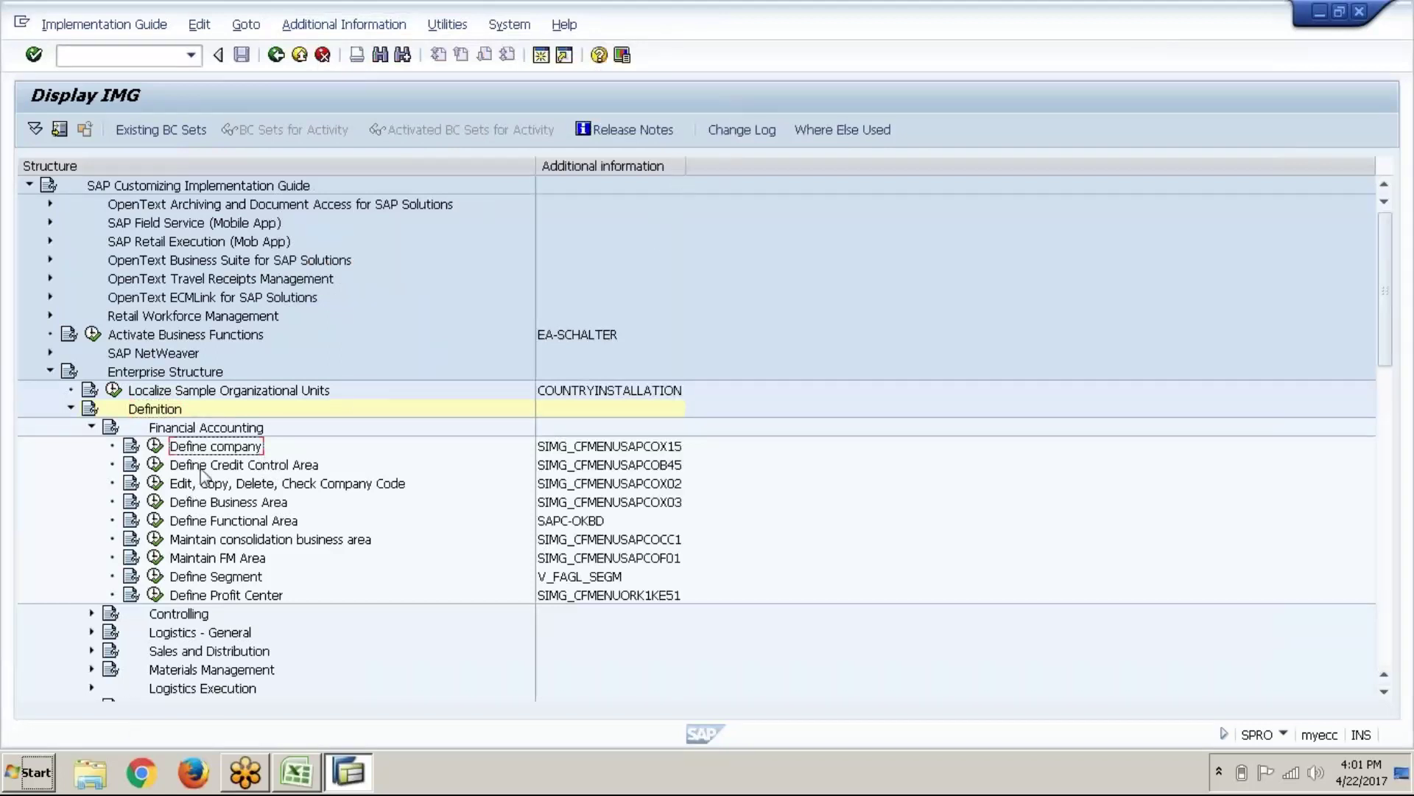
Step: Switch to the Excel notes and enter "ABC GROUP" in cell G89, below the Definition and Assignment notes
click(301, 787)
scroll(378, 584, down, 5)
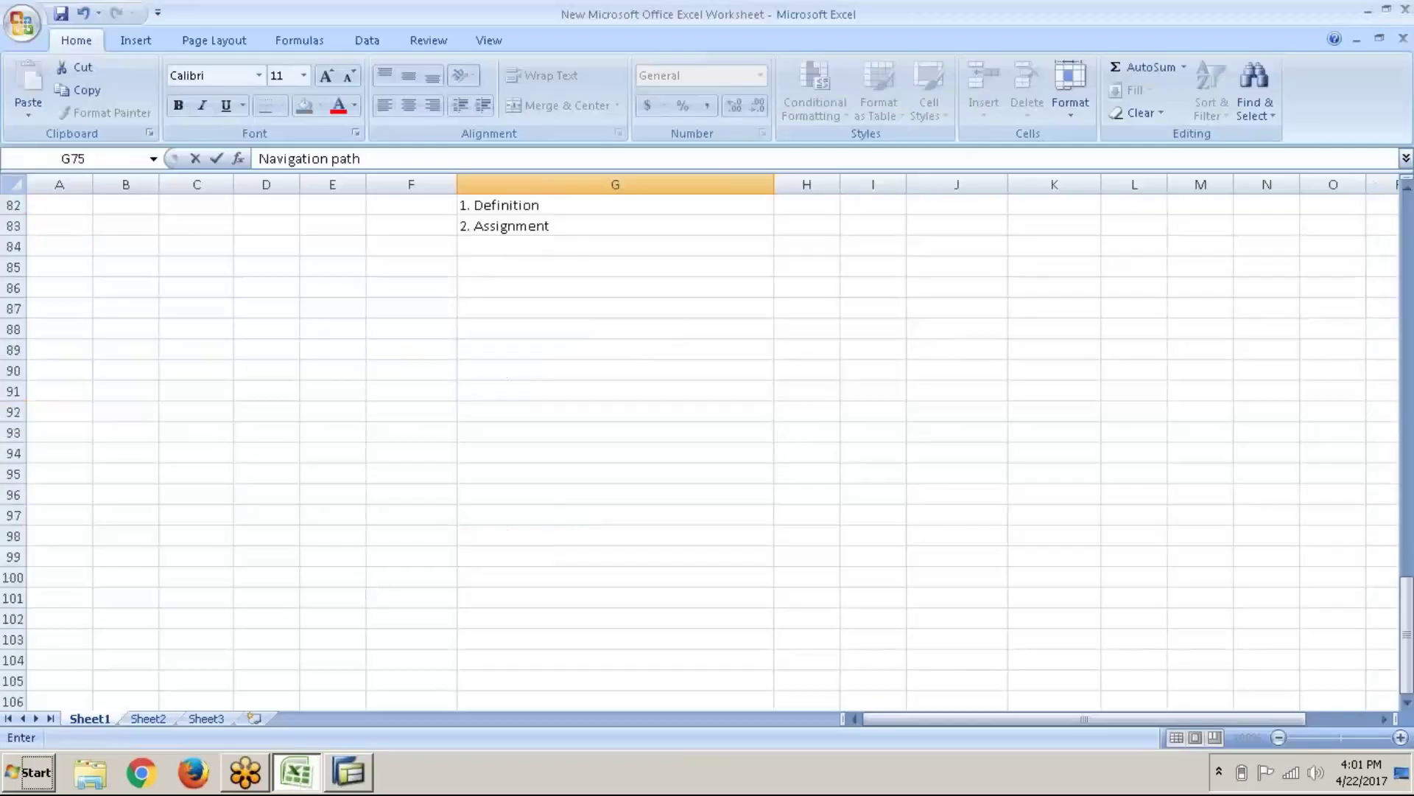
click(494, 341)
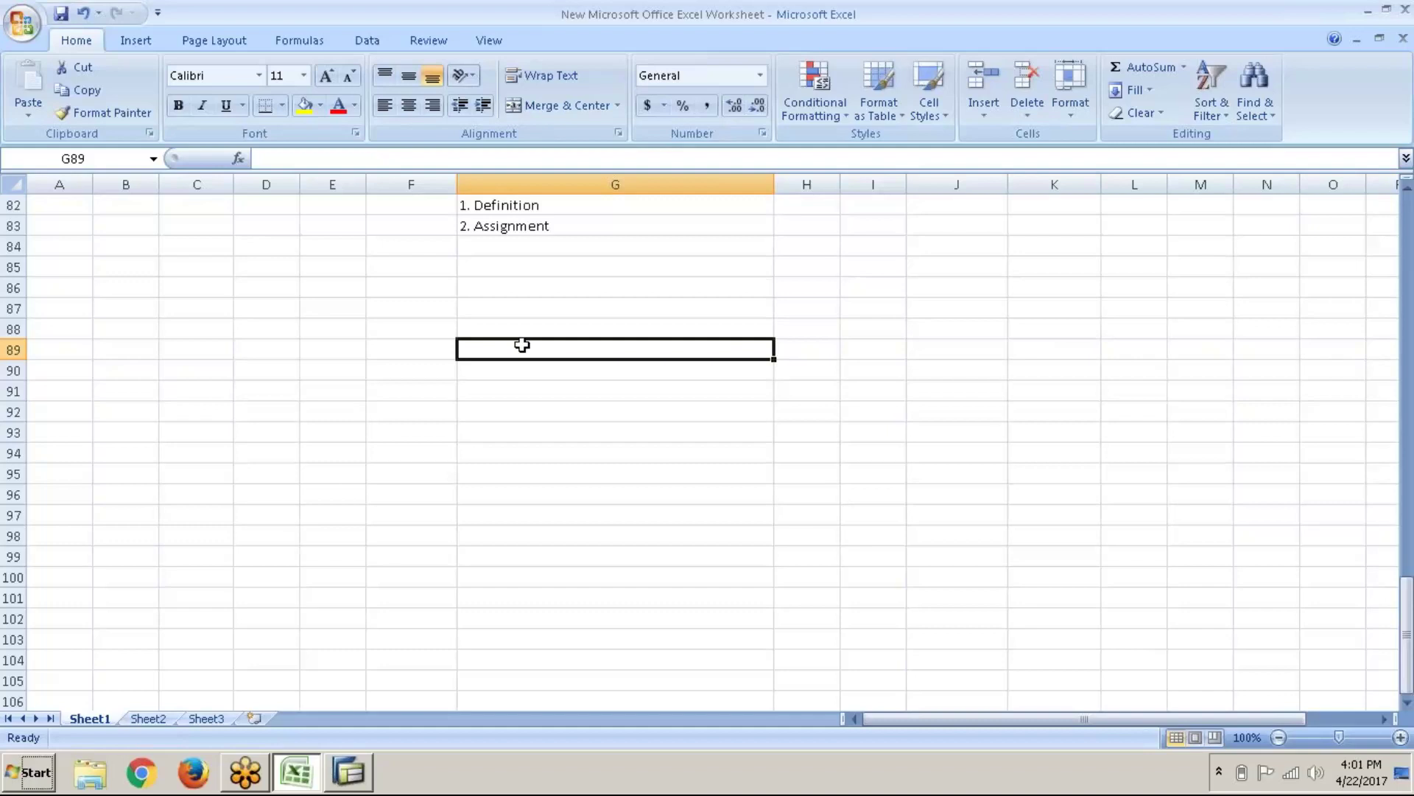
text(ABC)
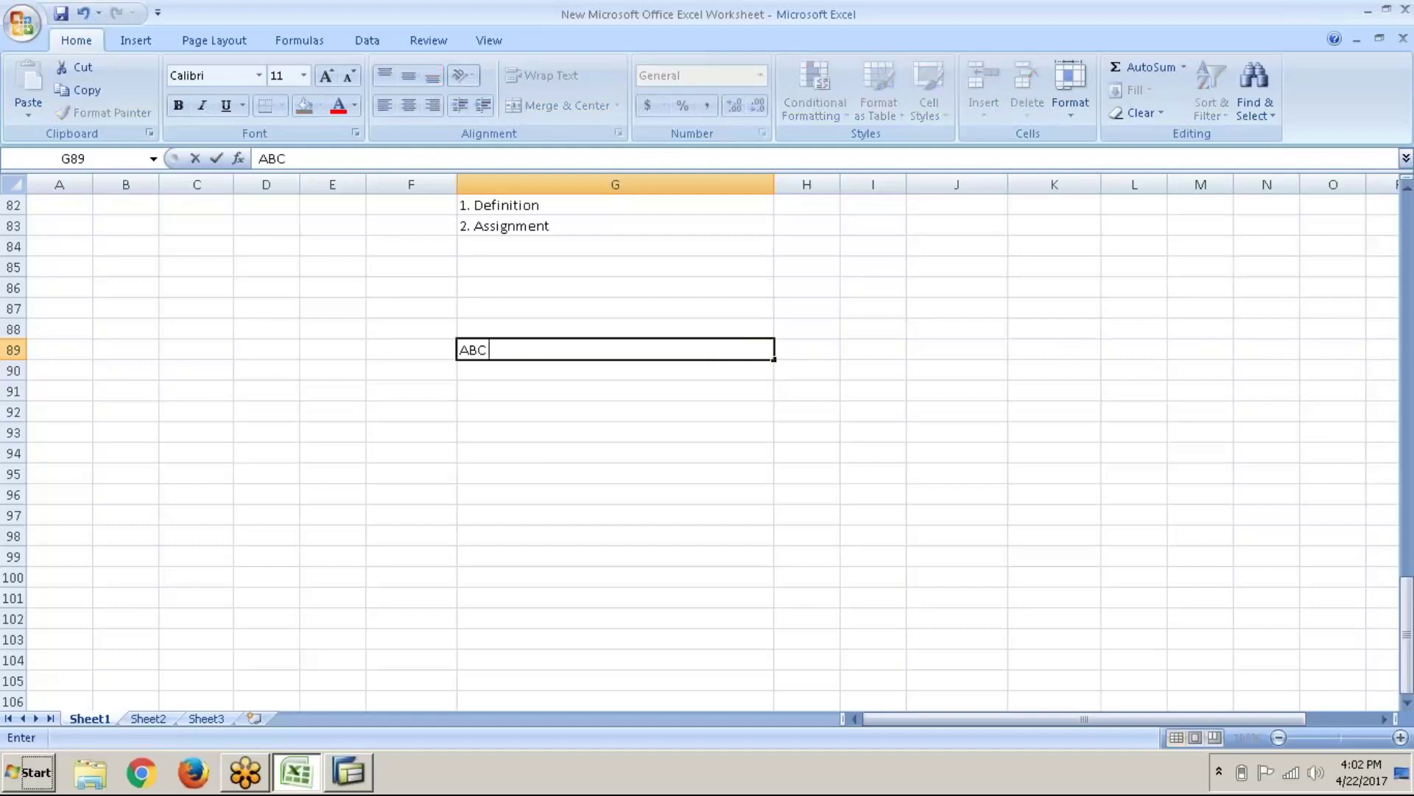
key(BackSpace)
key(BackSpace)
key(BackSpace)
text(ABC GROUP)
key(Return)
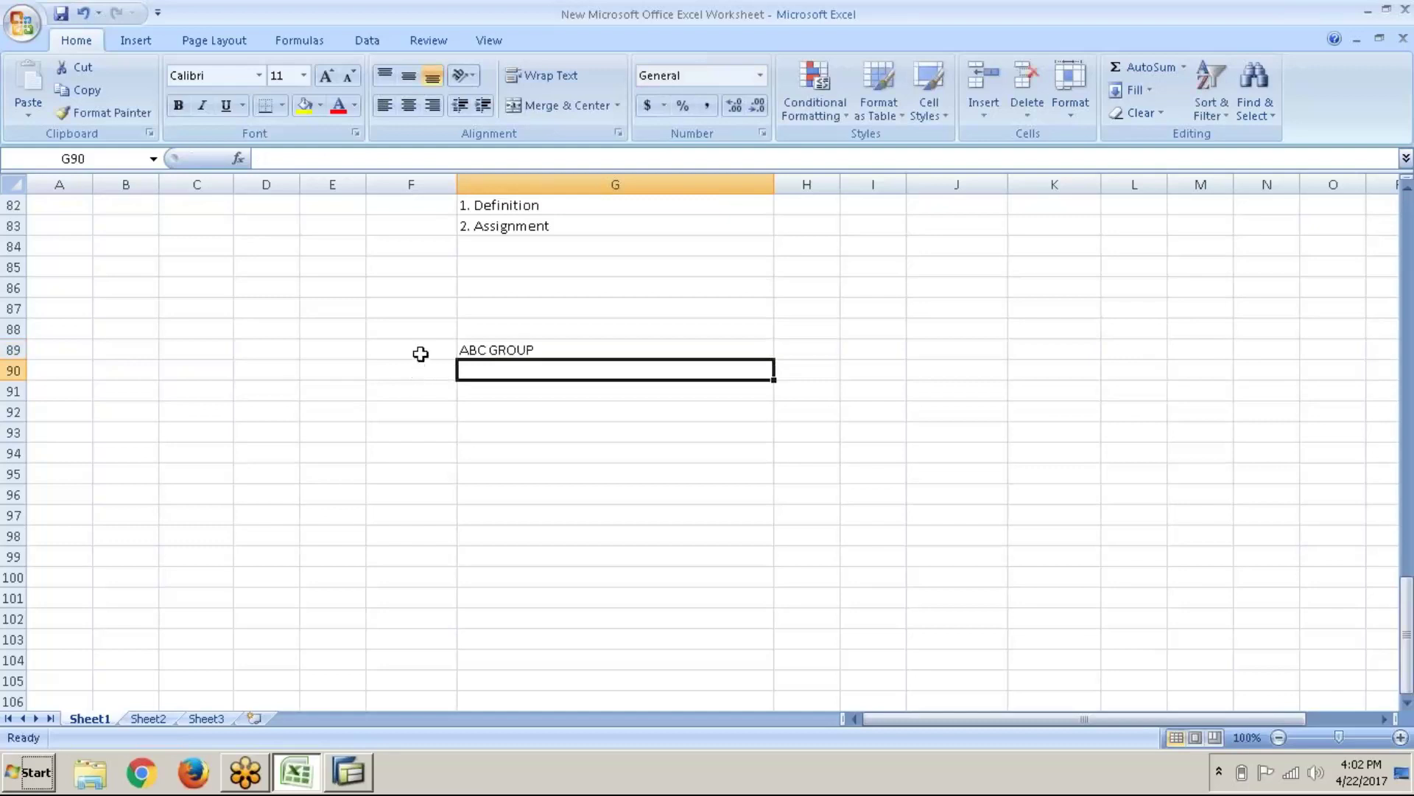
Step: Merge and center cells F89:H89 over the ABC GROUP heading and turn on text wrapping
drag(420, 354, 831, 351)
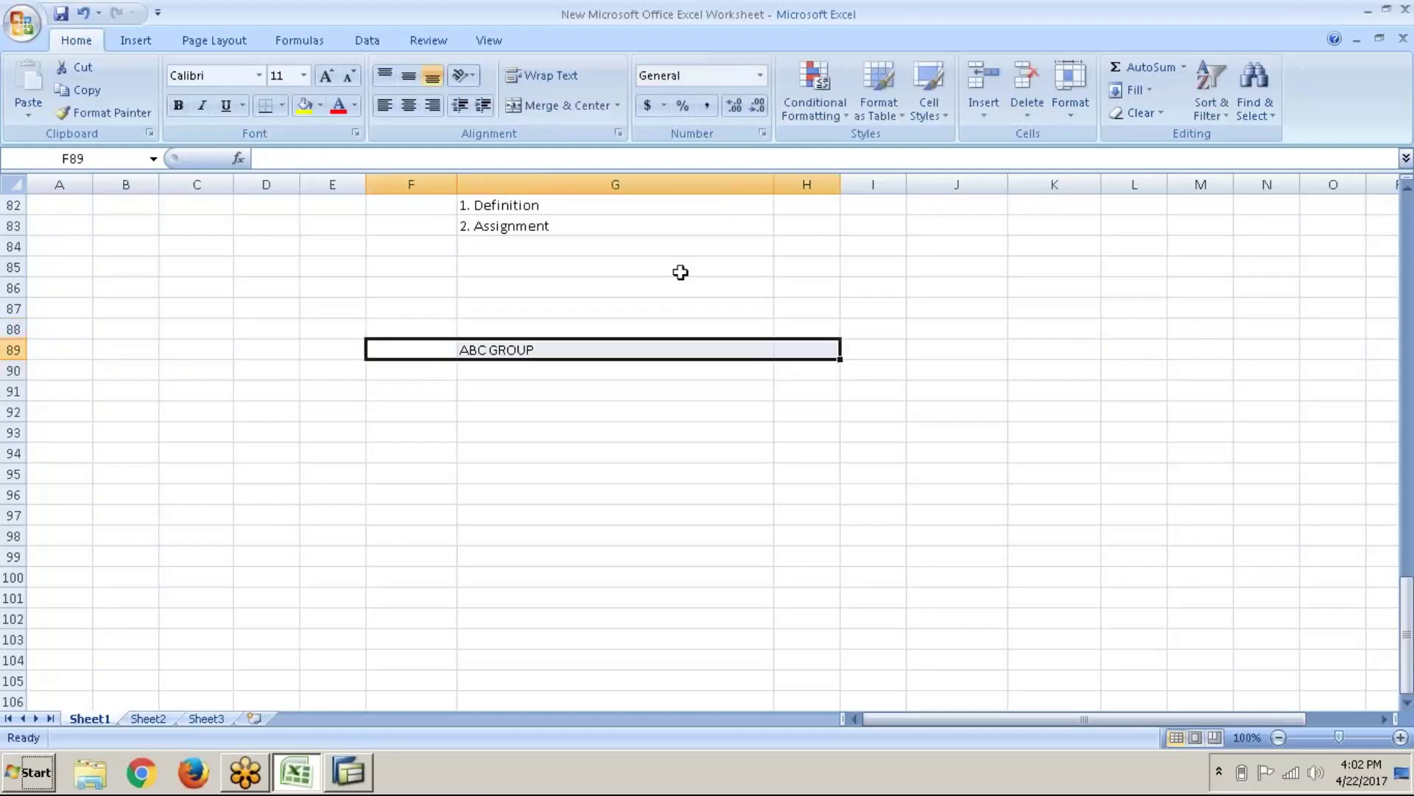
click(549, 105)
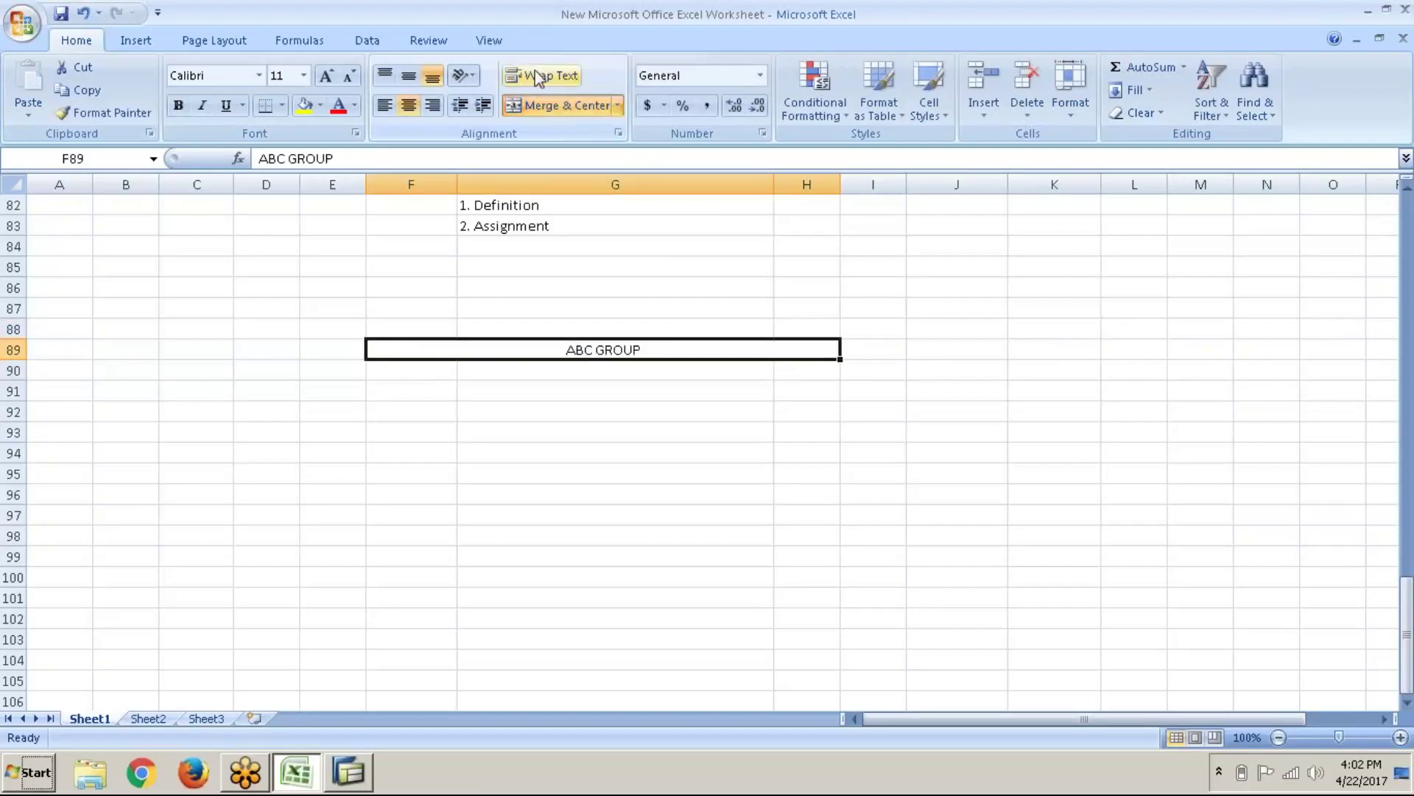
click(536, 76)
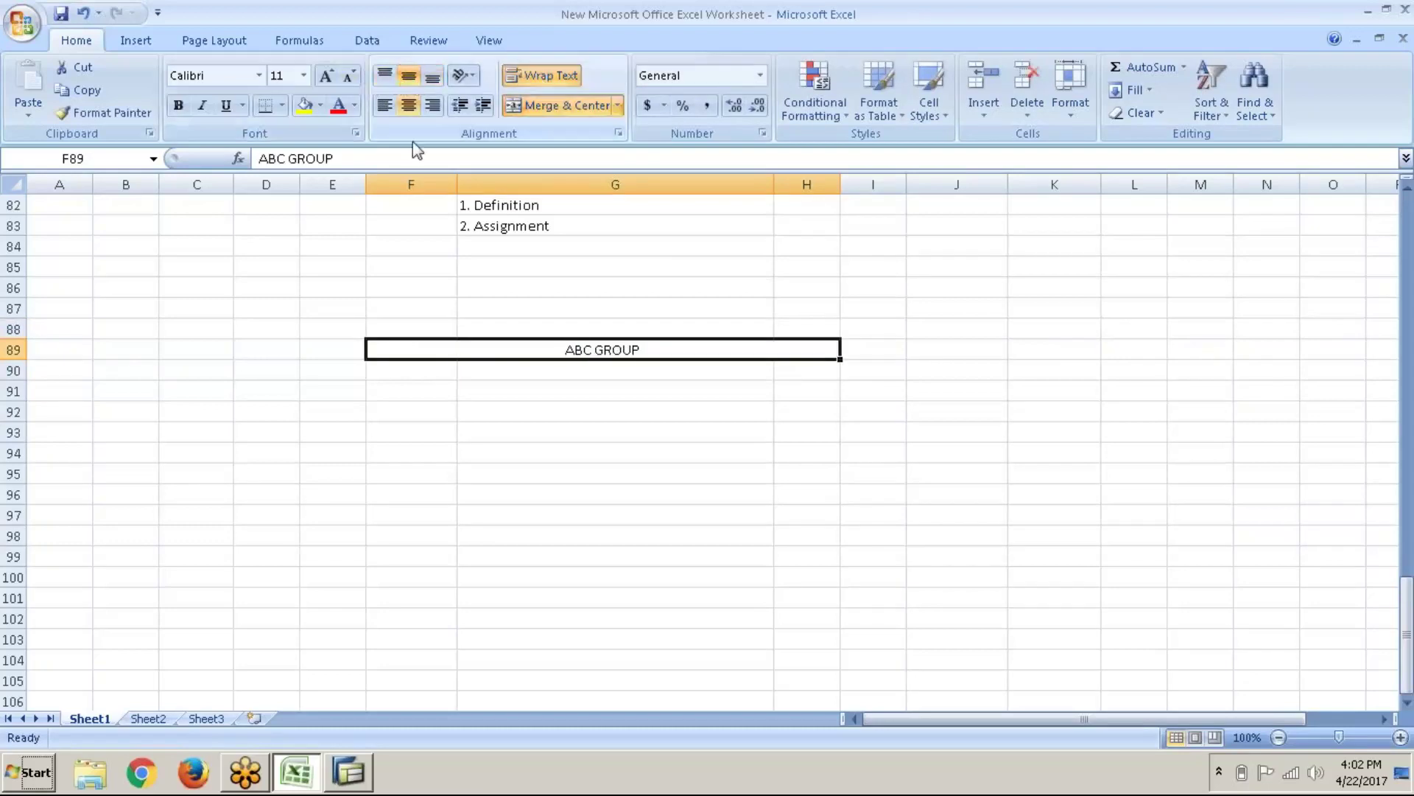
key(Return)
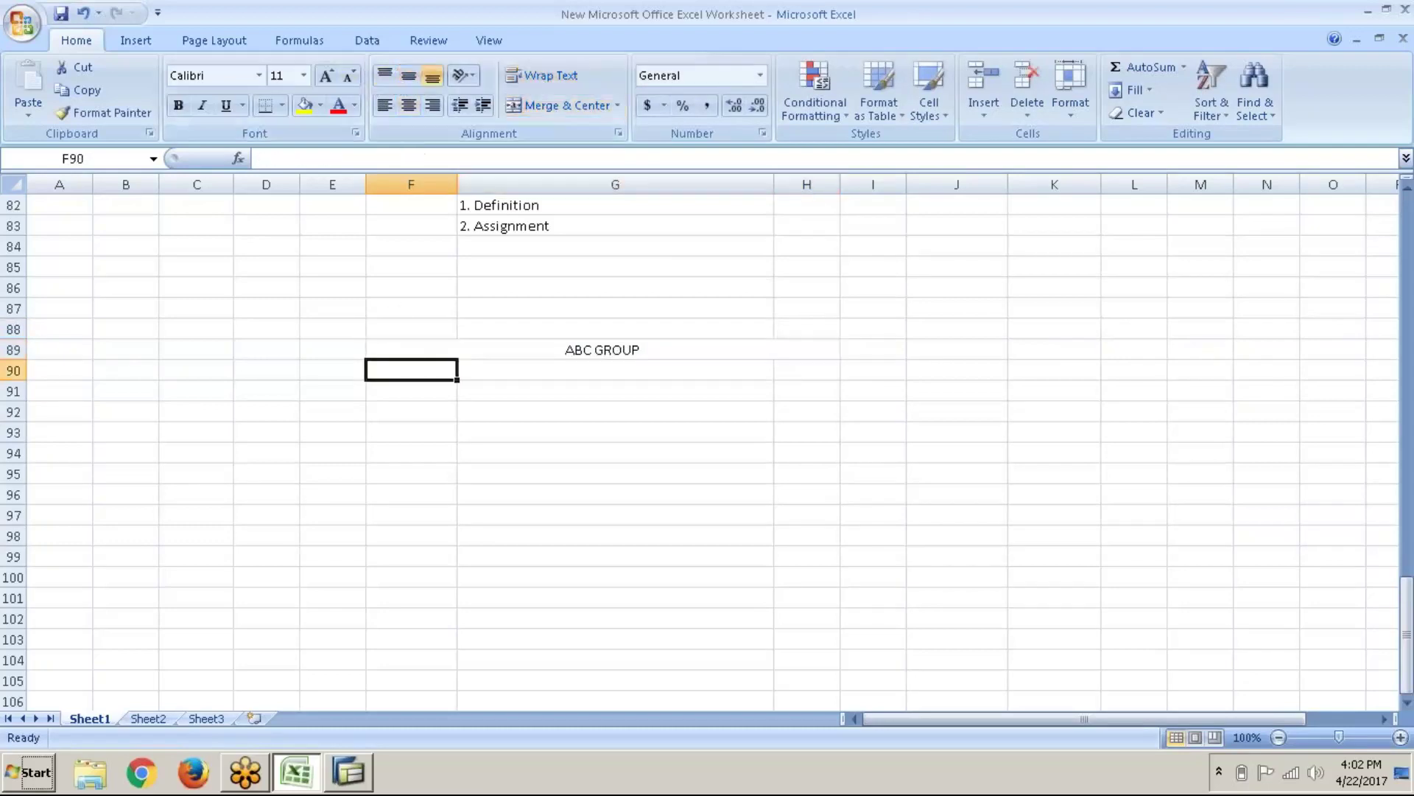
Step: Enter "ABC PHARMA" in cell F90 and "ABC MOTORS" in cell G90 under the group heading
text(ABC )
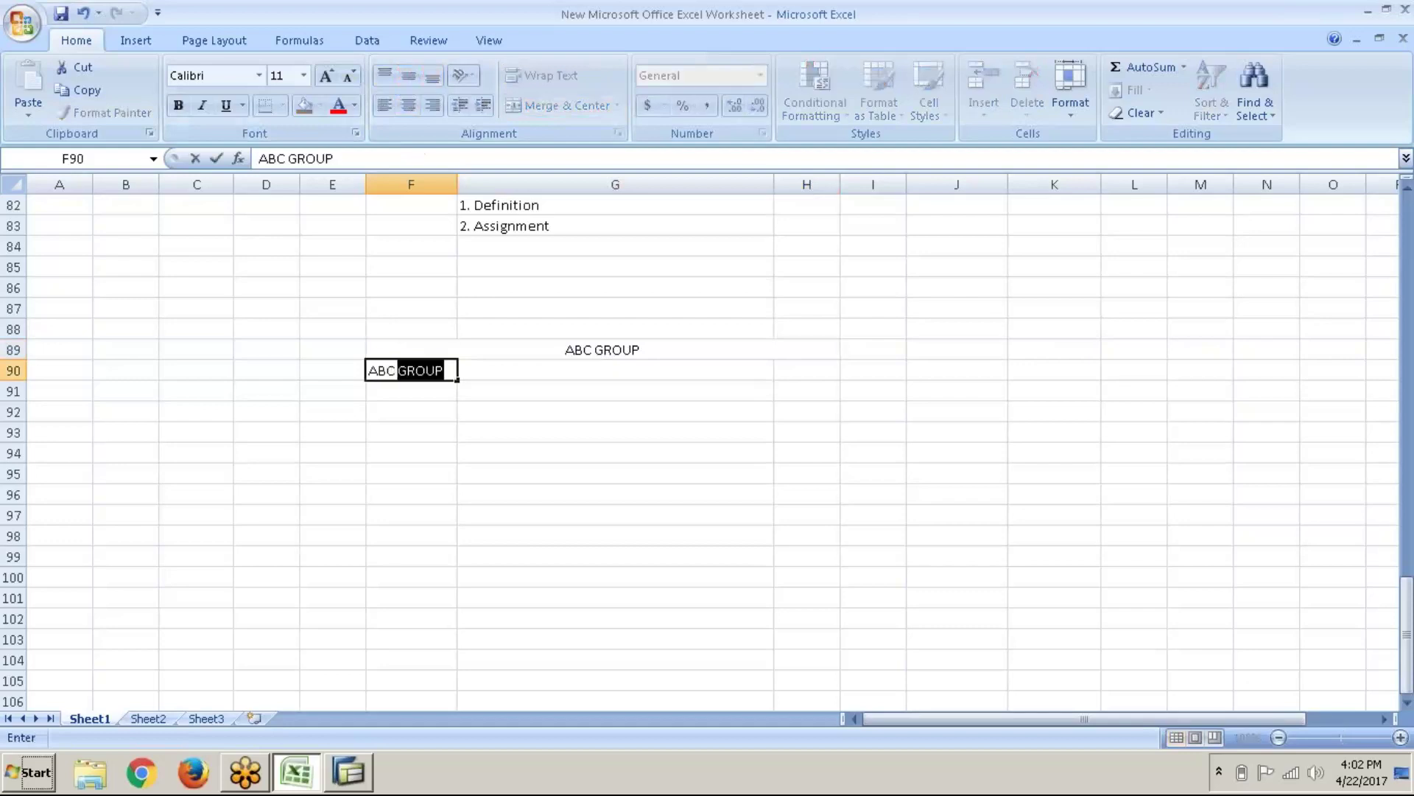
text(PHARMA)
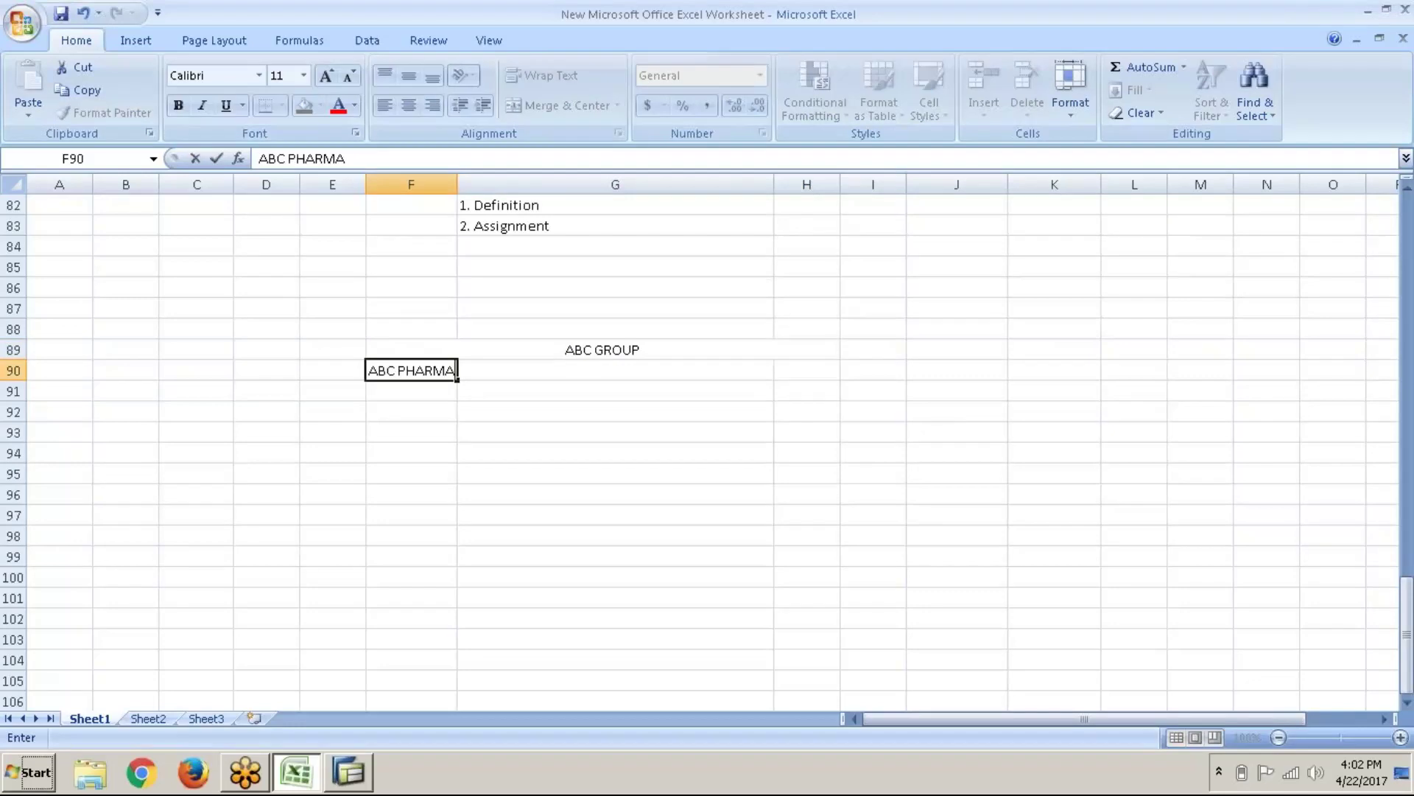
key(Tab)
text(AB)
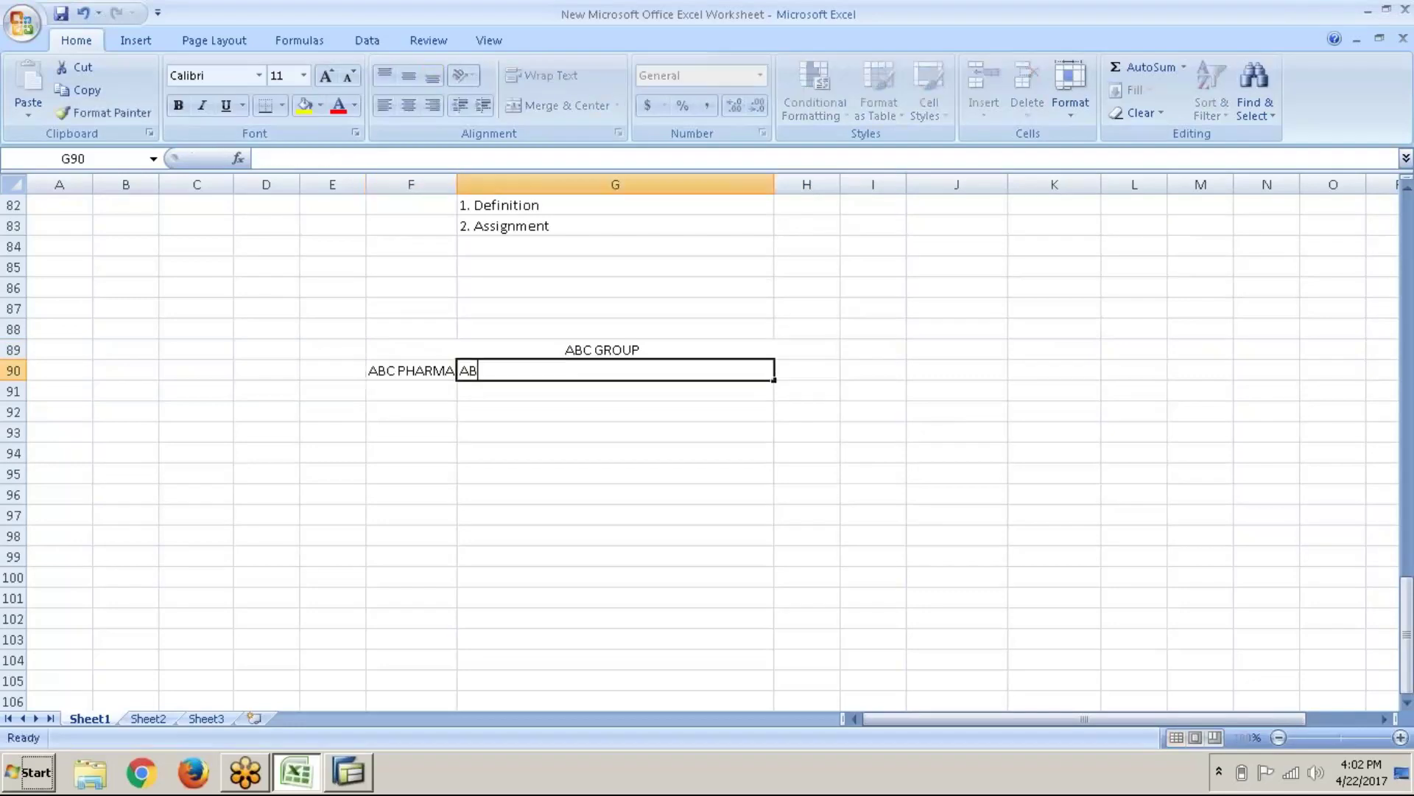
text(C MOTORS)
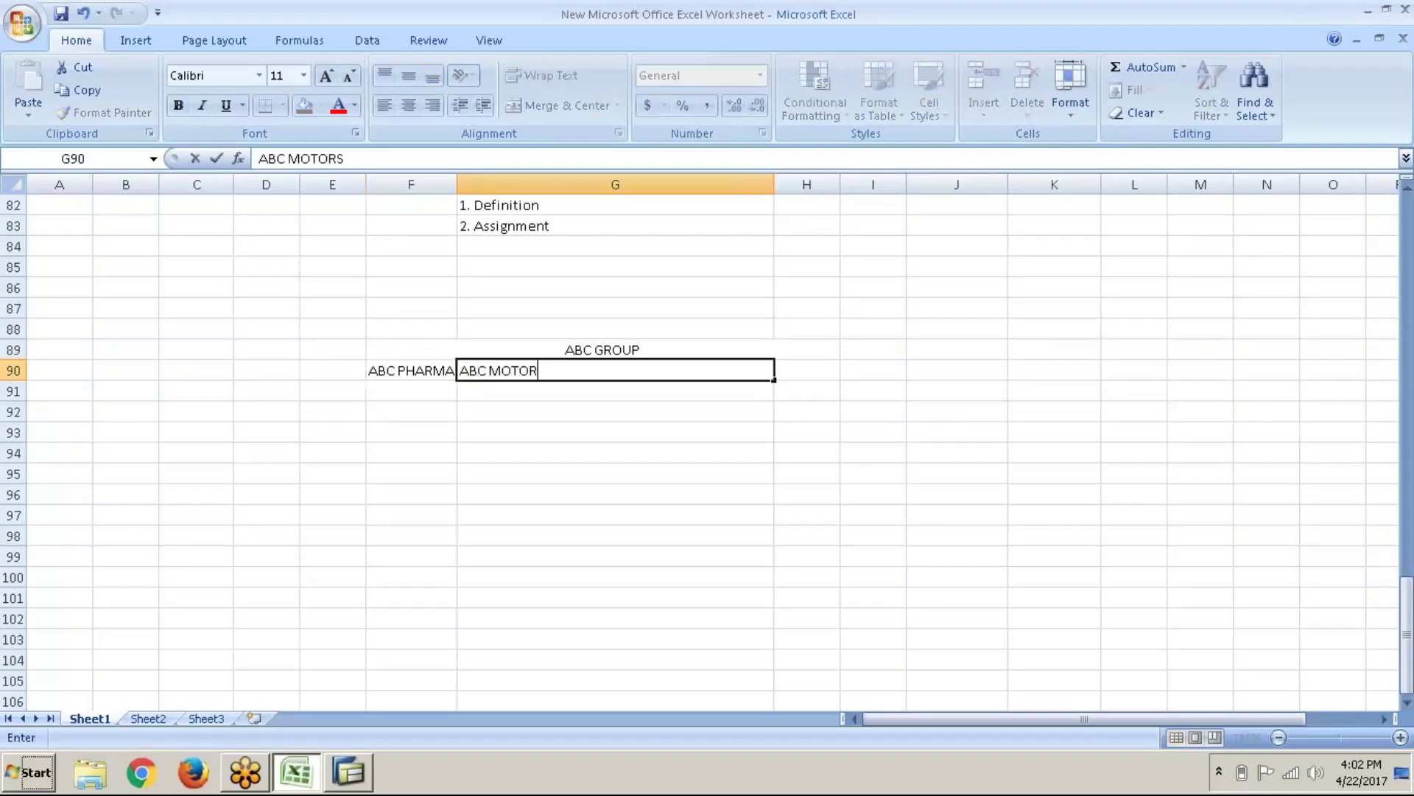
key(Tab)
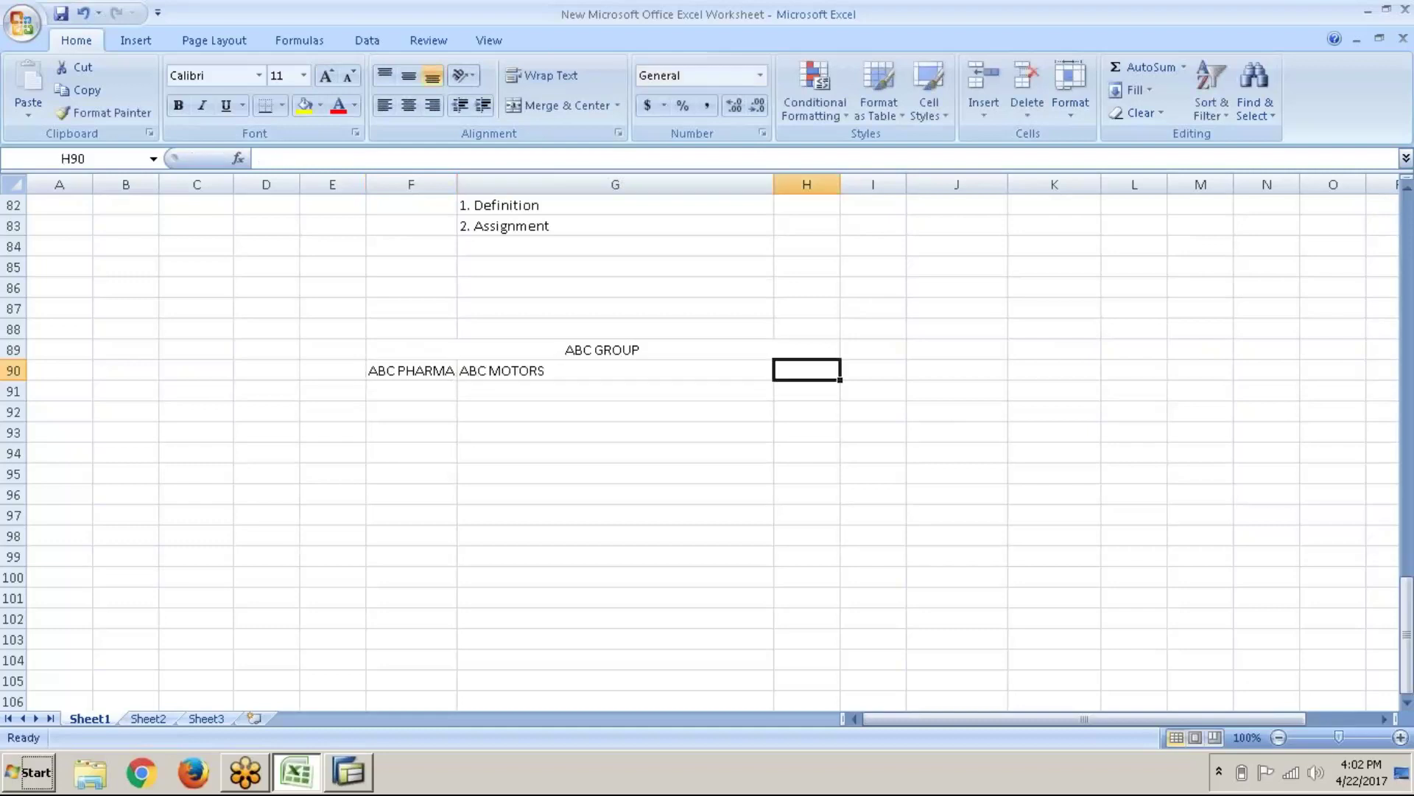
Step: Enter "ABC IRON & Steel" in cell H90 as the third company, correcting any misspelling
text(AB)
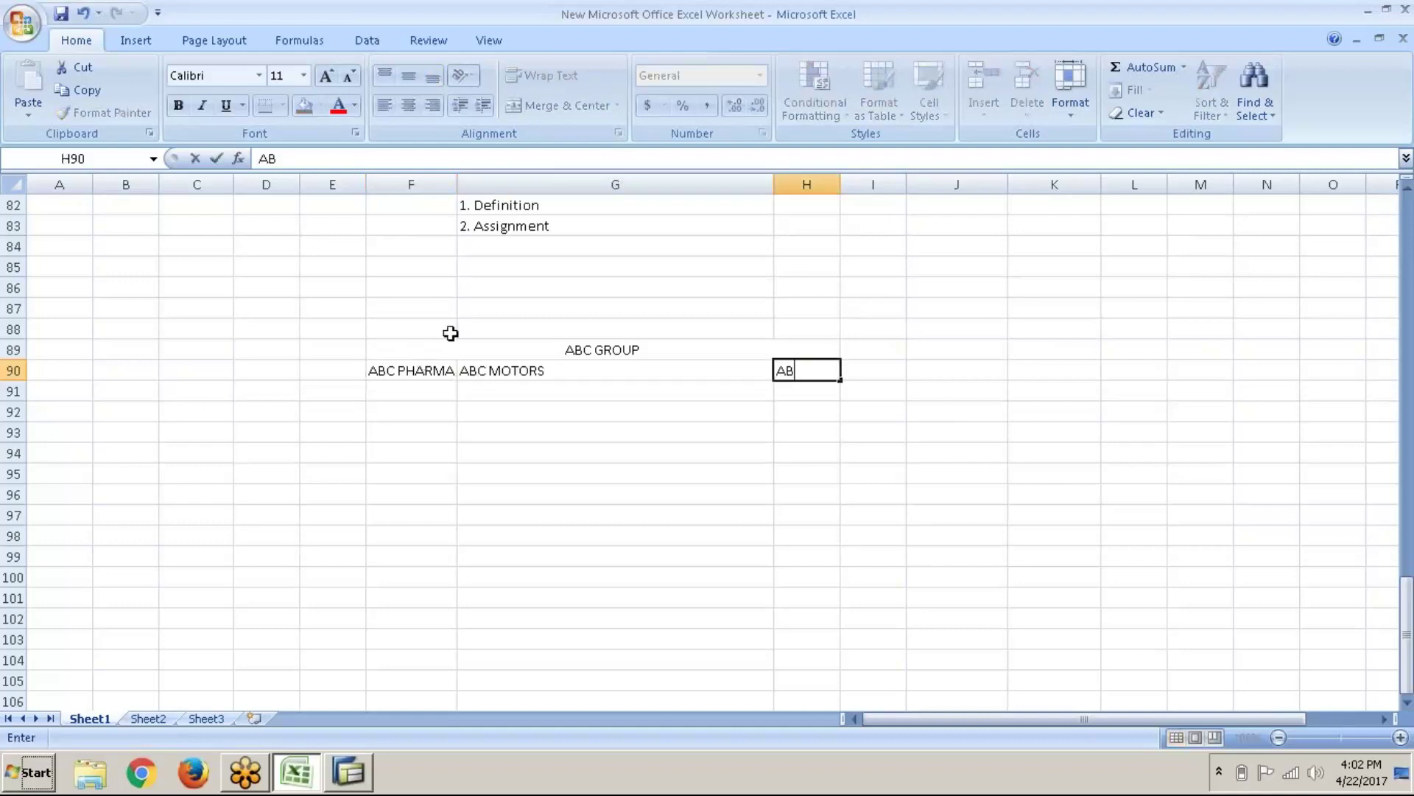
text(C IRON & sSTEEL)
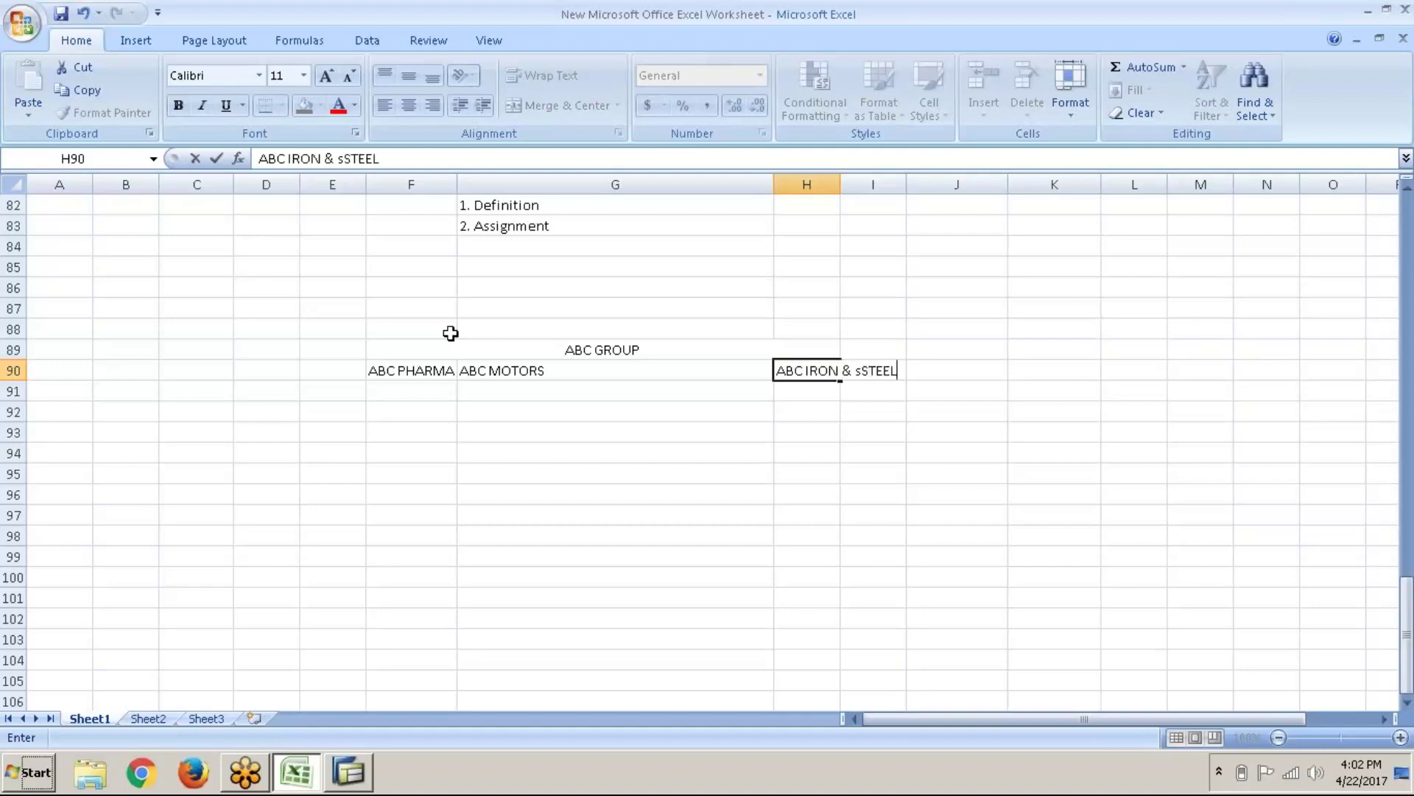
key(Return)
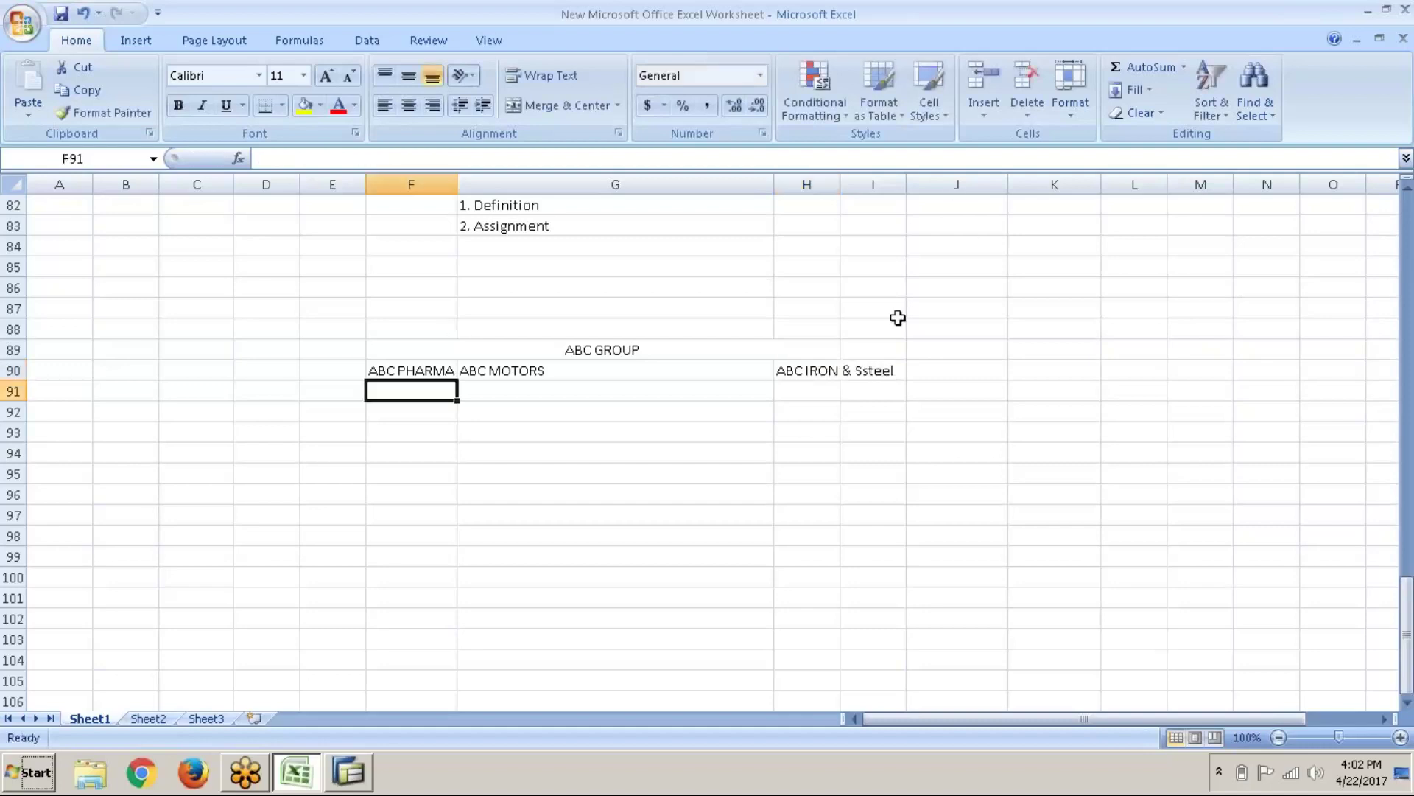
click(835, 369)
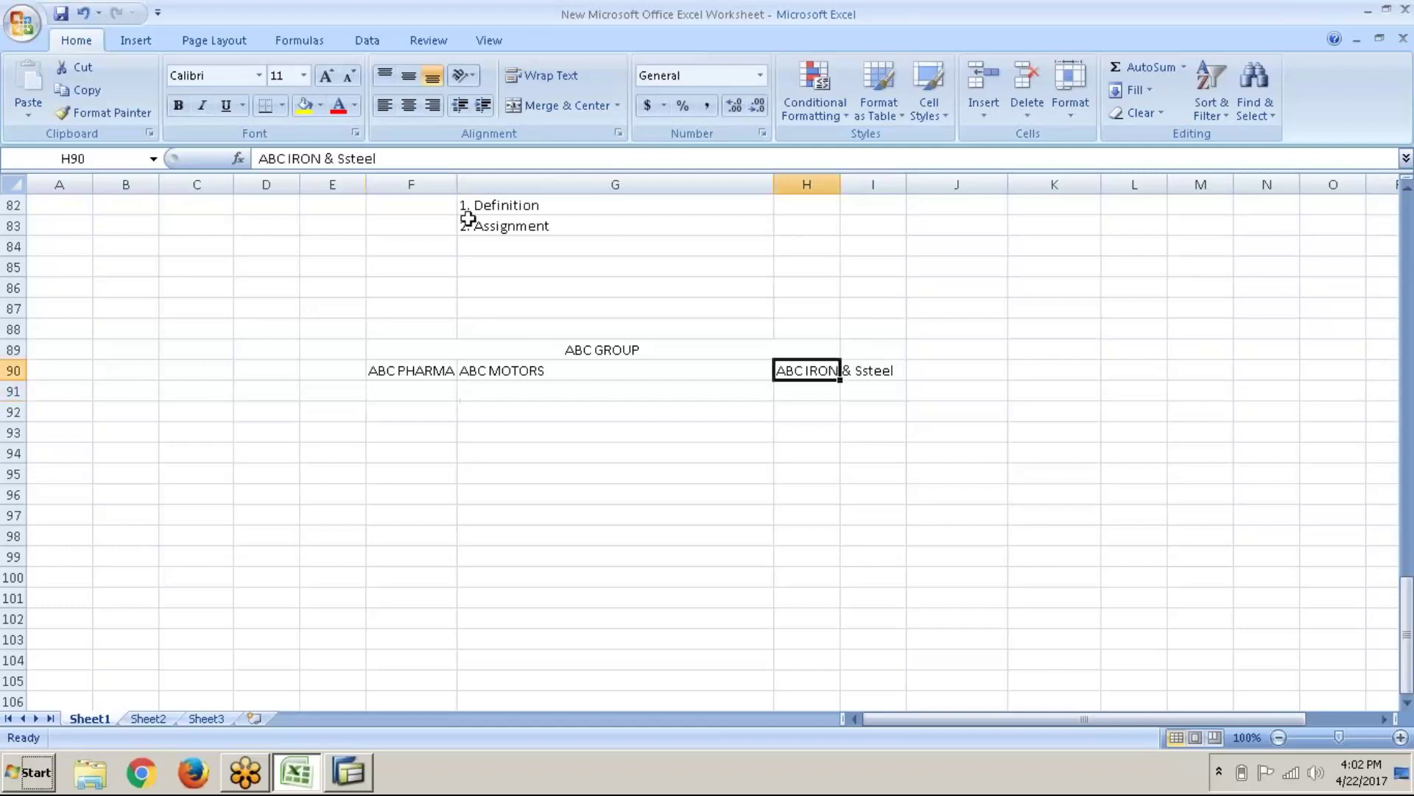
click(354, 160)
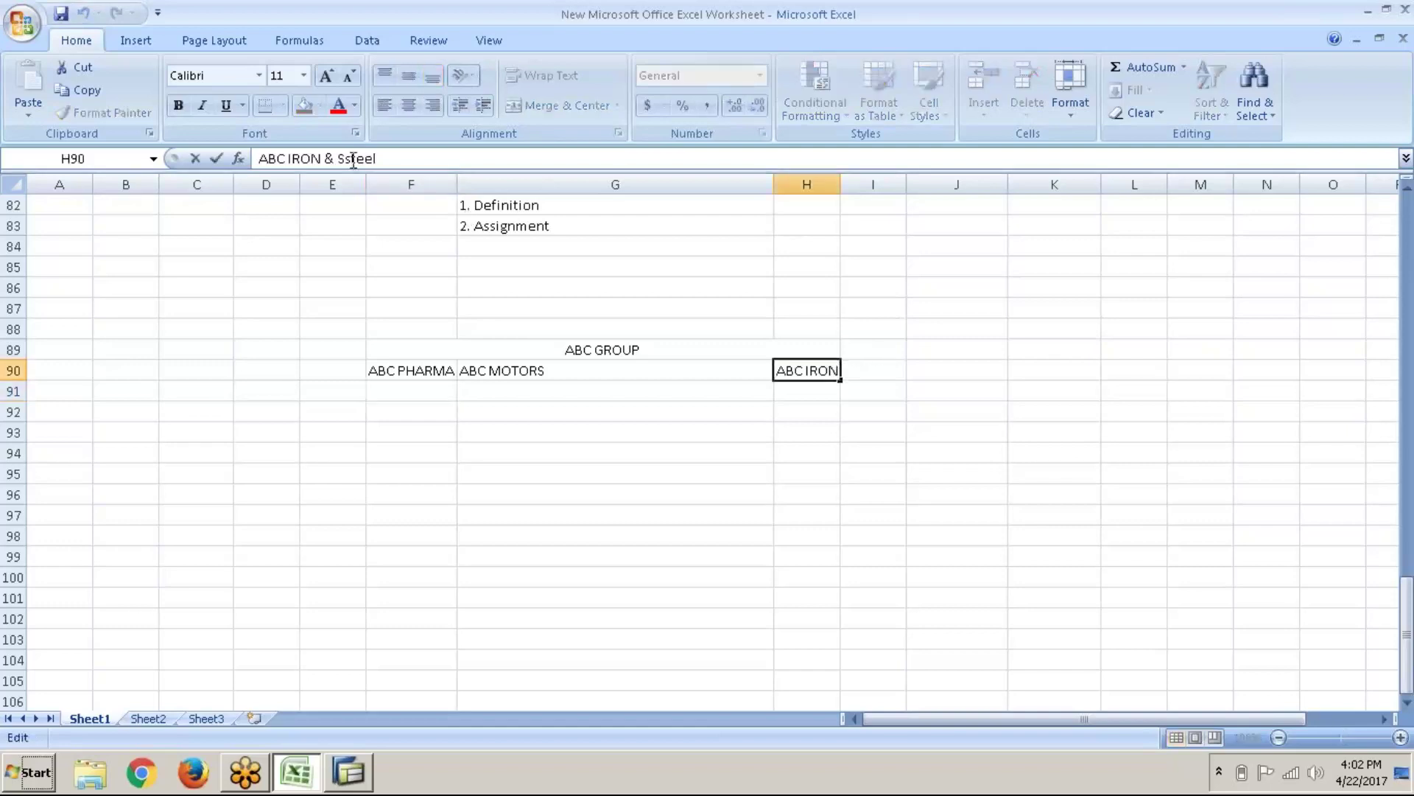
key(BackSpace)
key(BackSpace)
key(BackSpace)
key(BackSpace)
key(BackSpace)
key(BackSpace)
key(BackSpace)
key(BackSpace)
key(BackSpace)
key(BackSpace)
key(BackSpace)
text(ON & Steel)
key(Return)
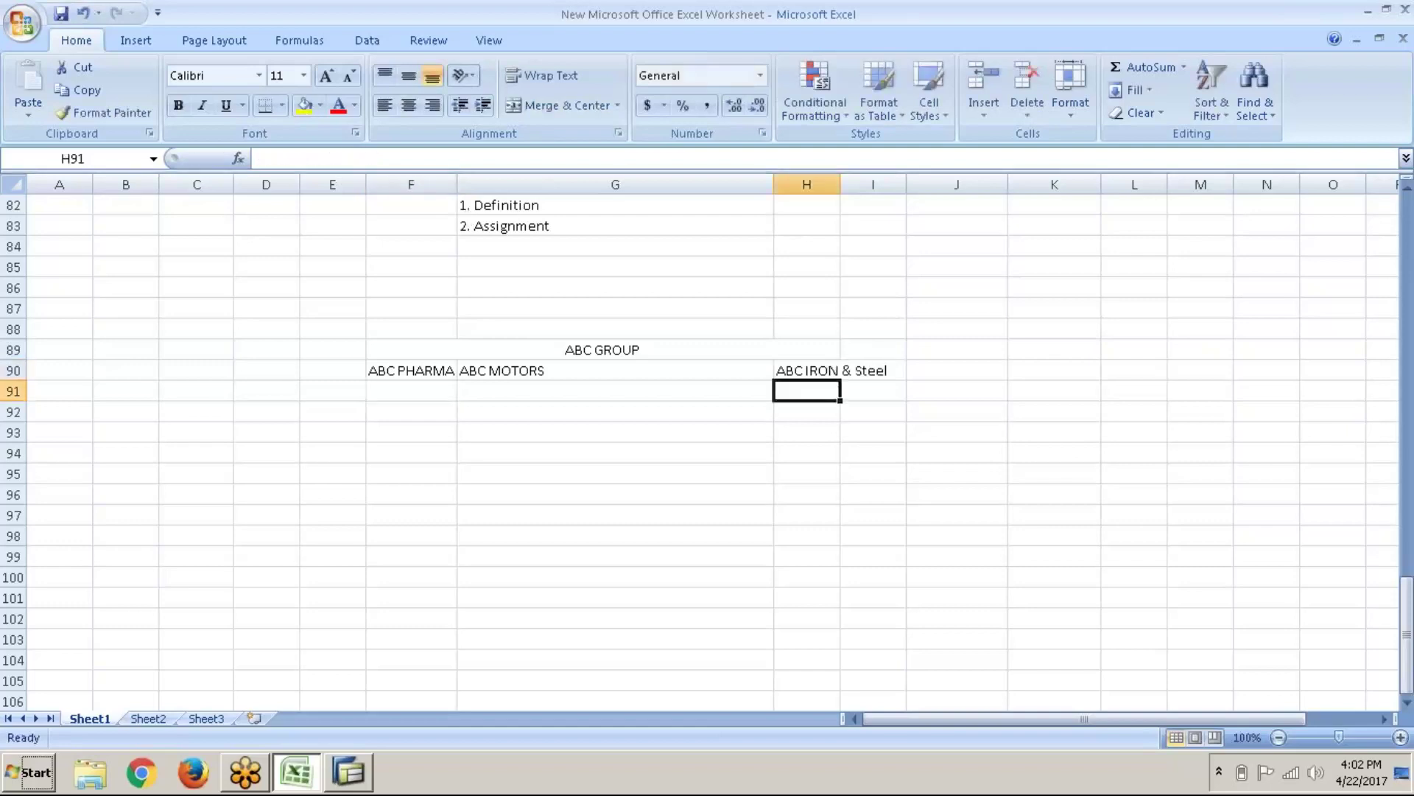
double_click(663, 352)
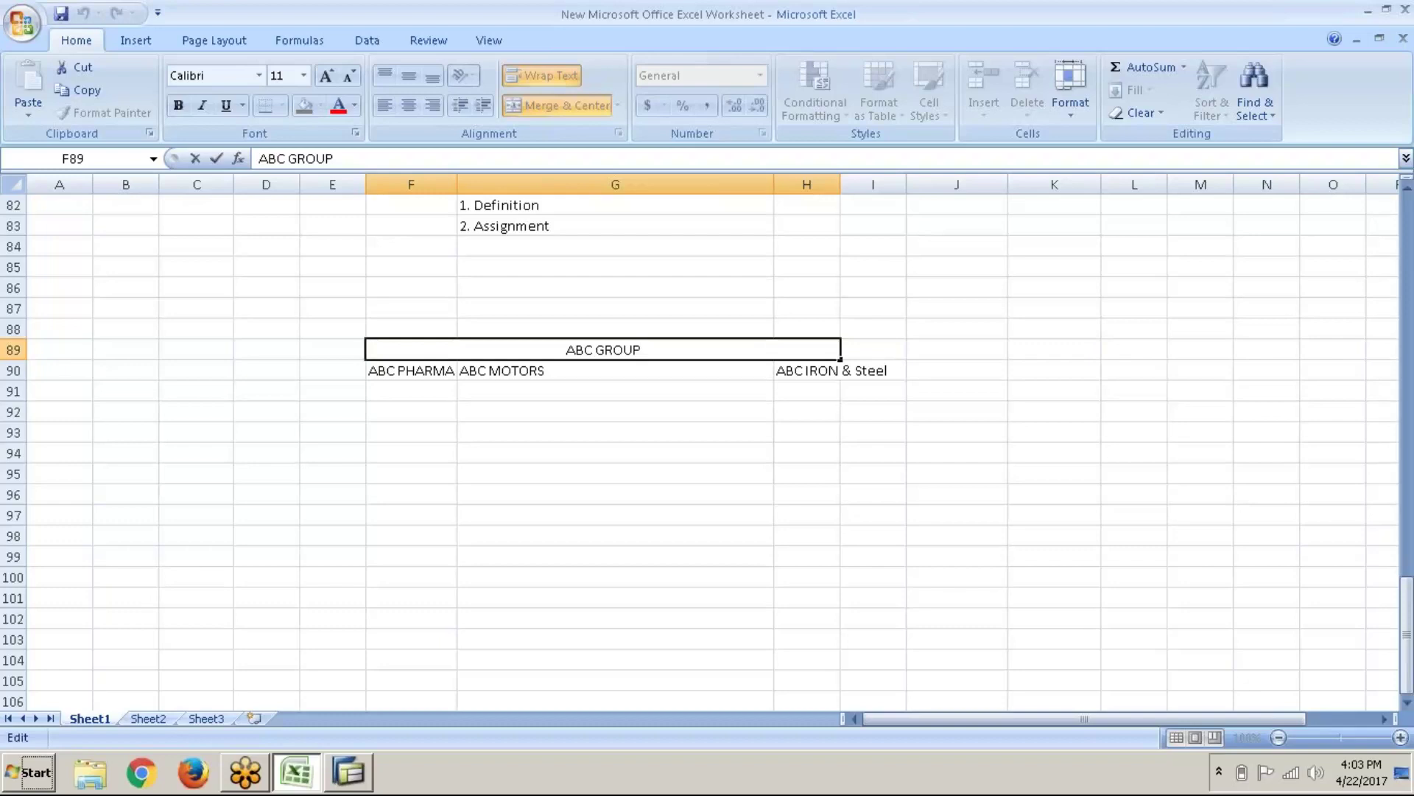
click(427, 384)
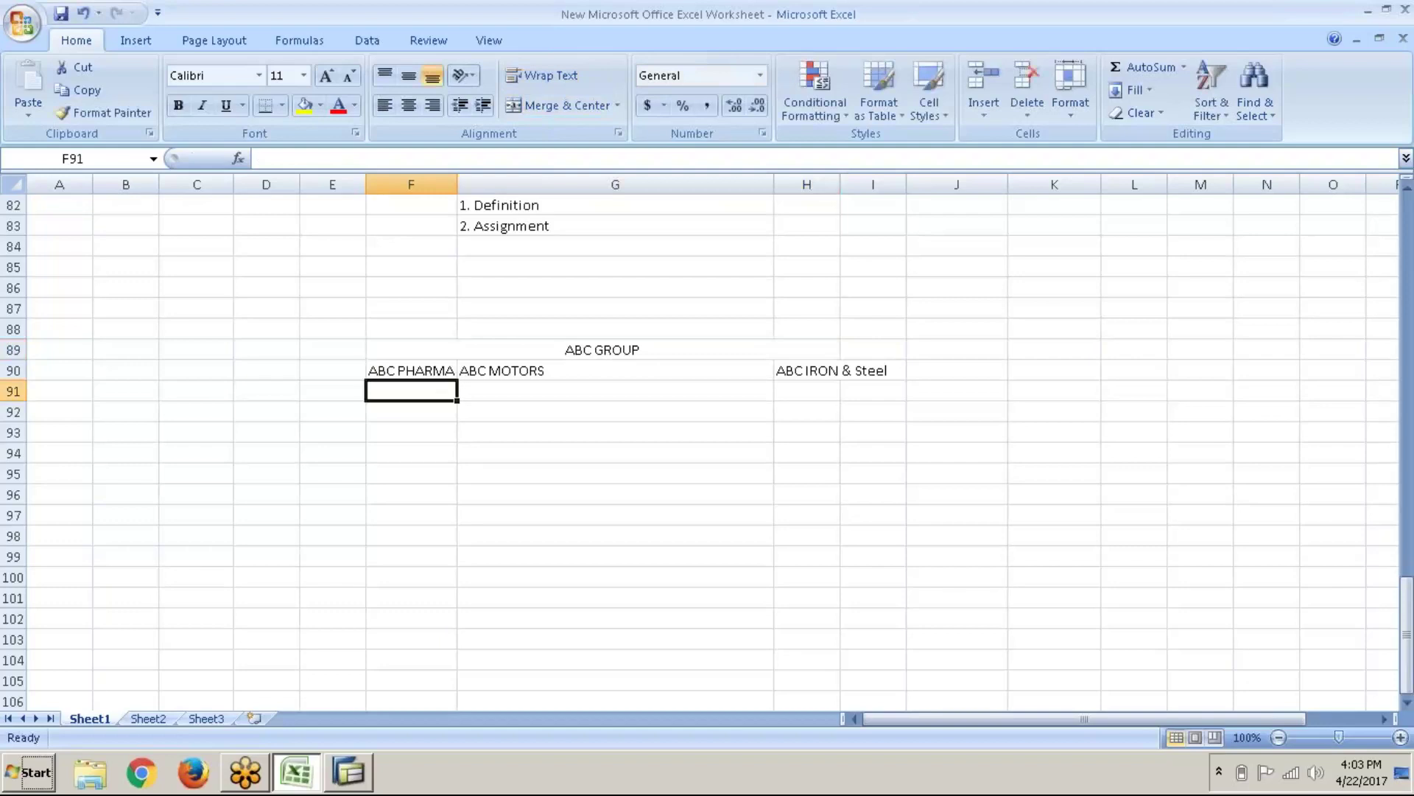
click(635, 347)
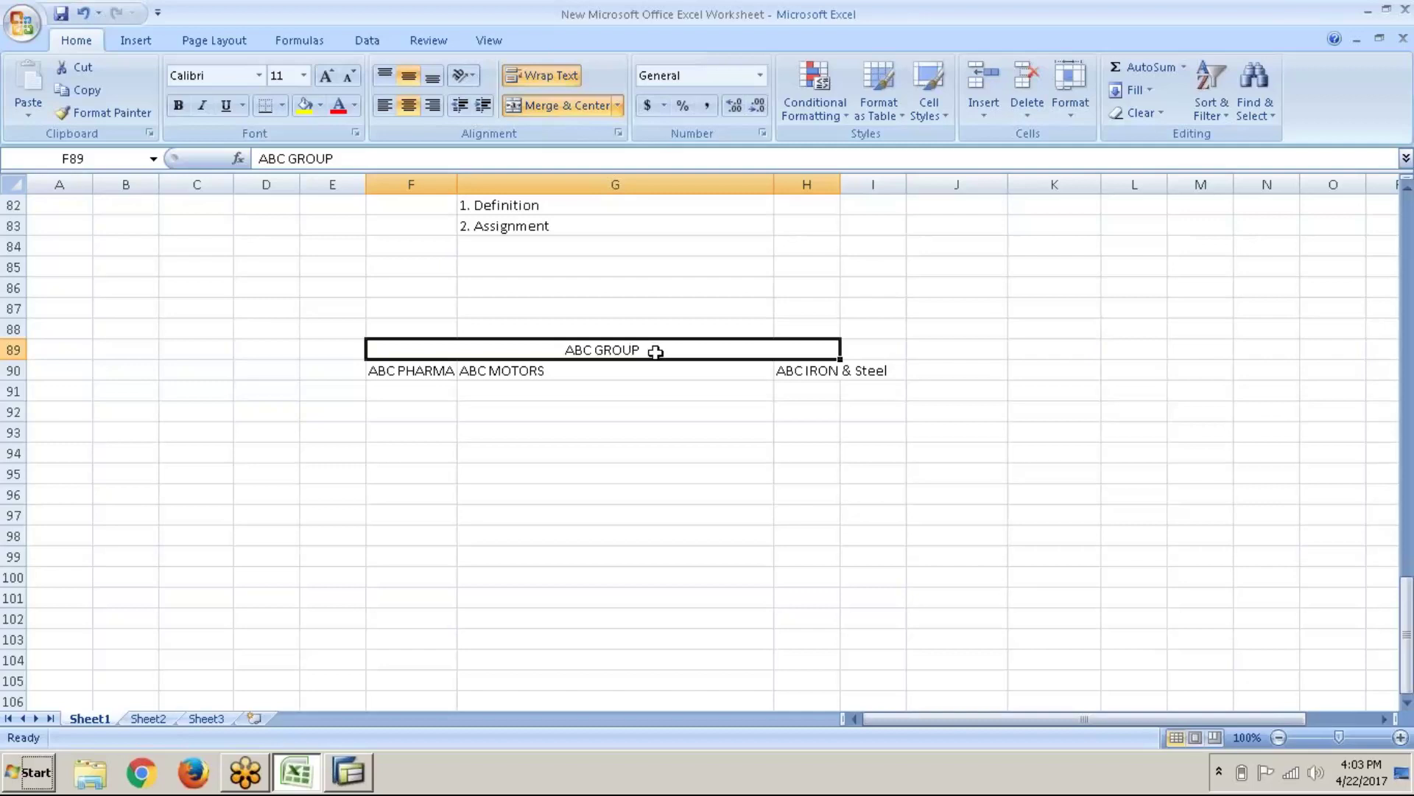
click(451, 391)
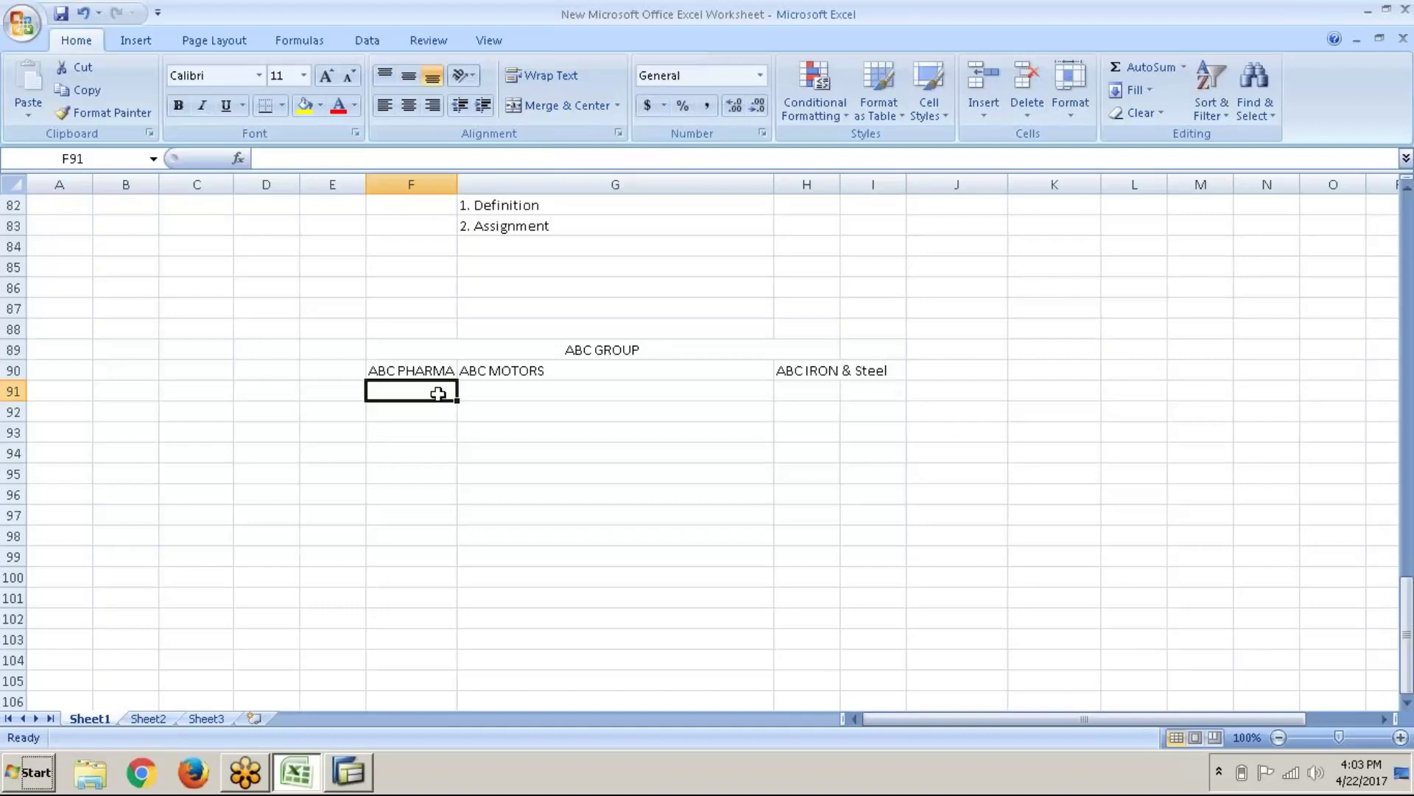
click(511, 392)
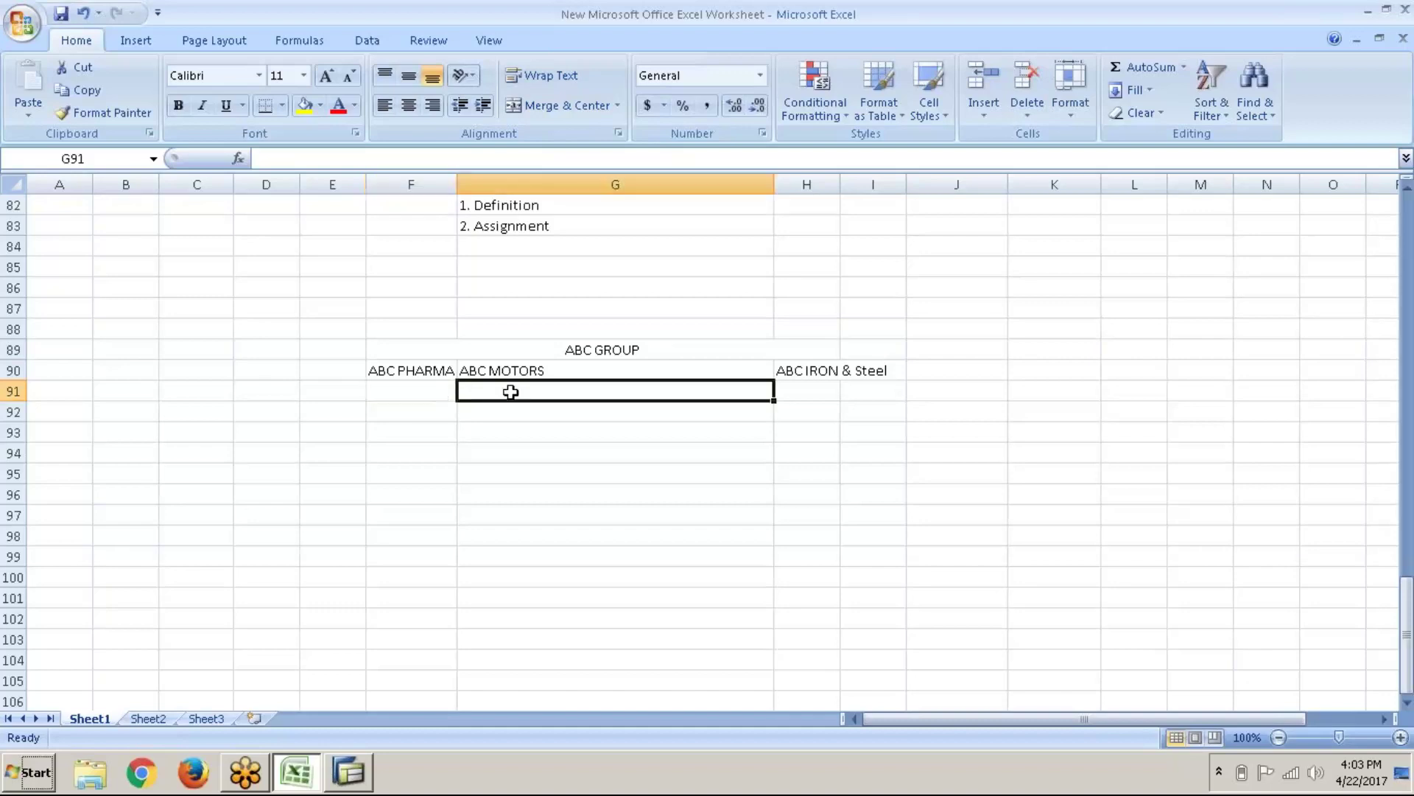
click(812, 392)
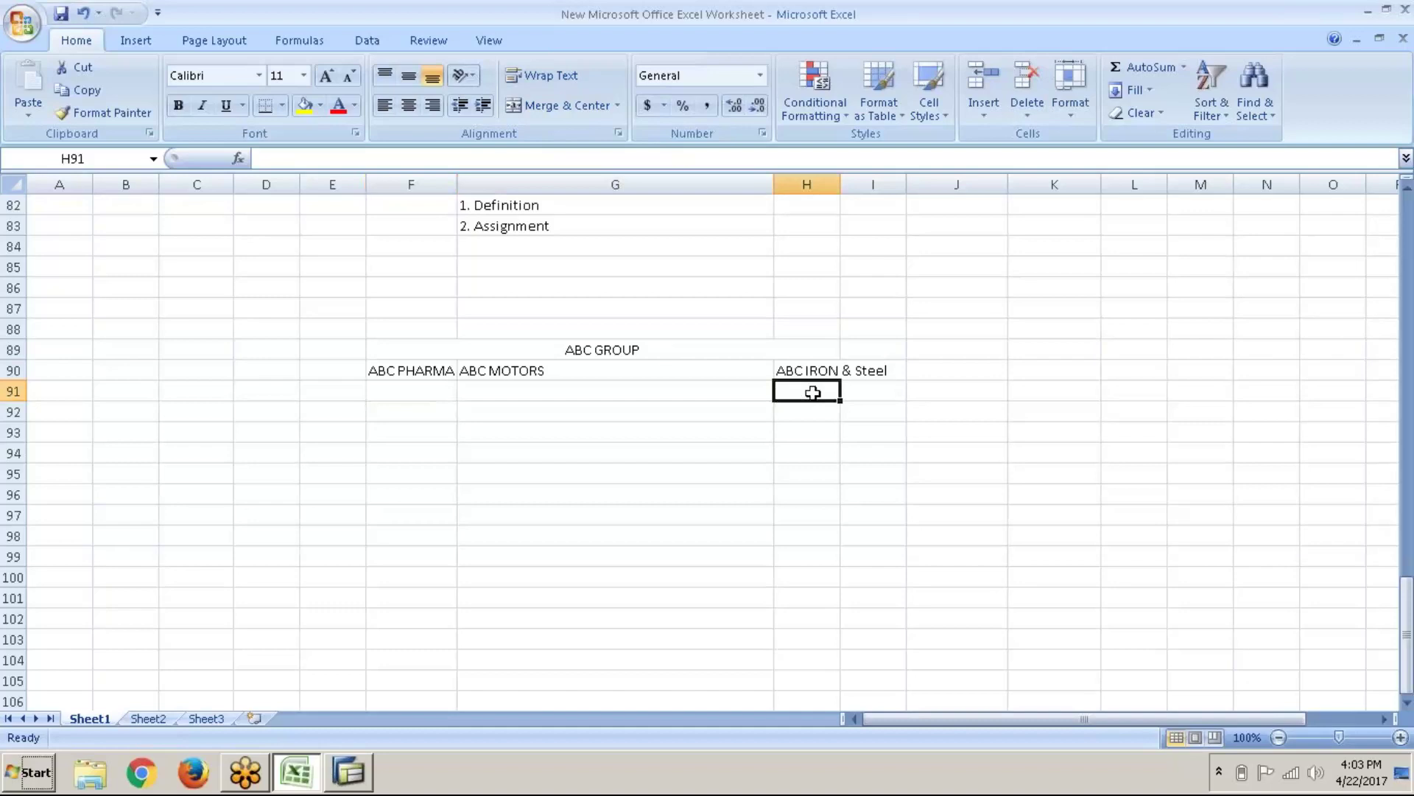
click(699, 343)
Step: Switch to SAP, view the company overview by running transaction ox15 in a new session, and leave it for the IMG
key(alt+Tab)
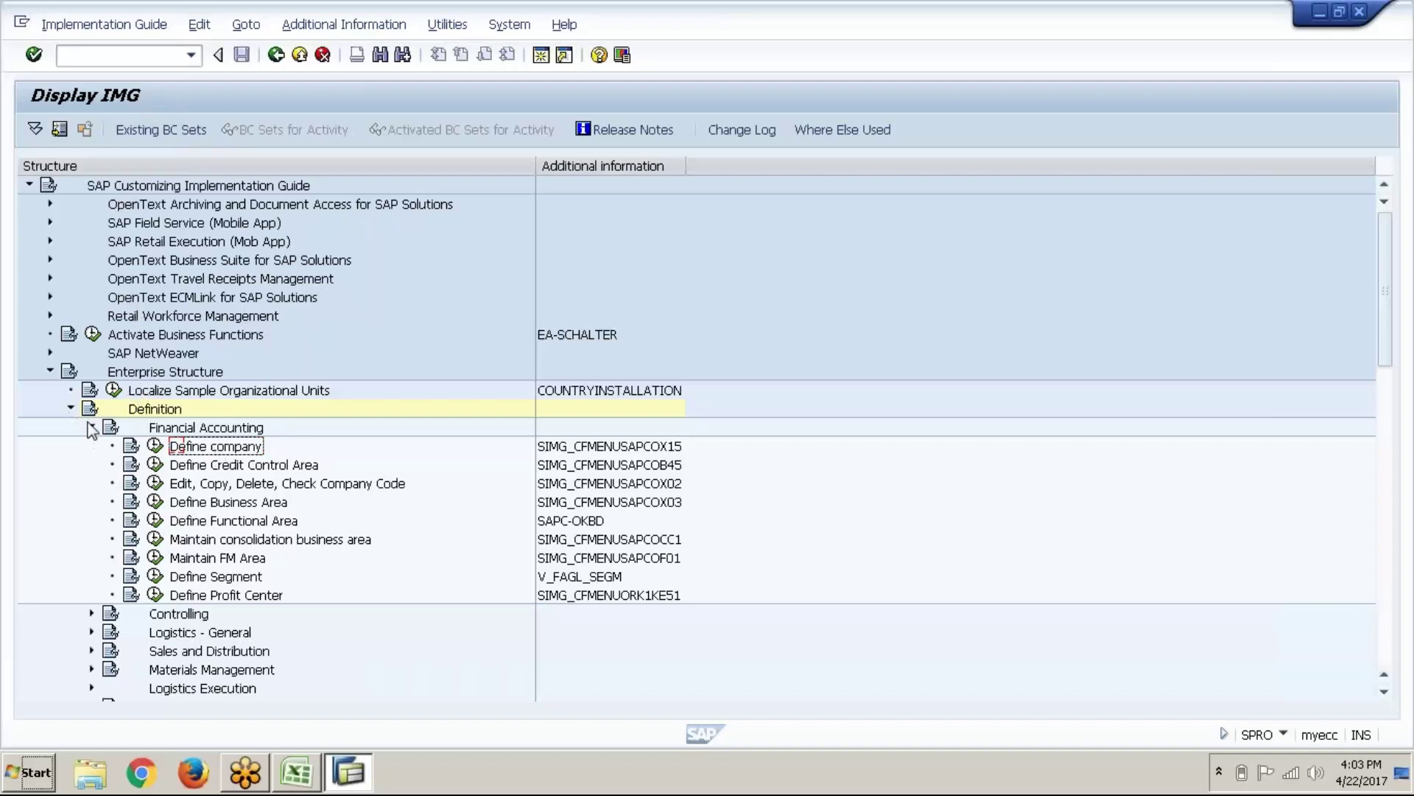
click(541, 56)
text(o)
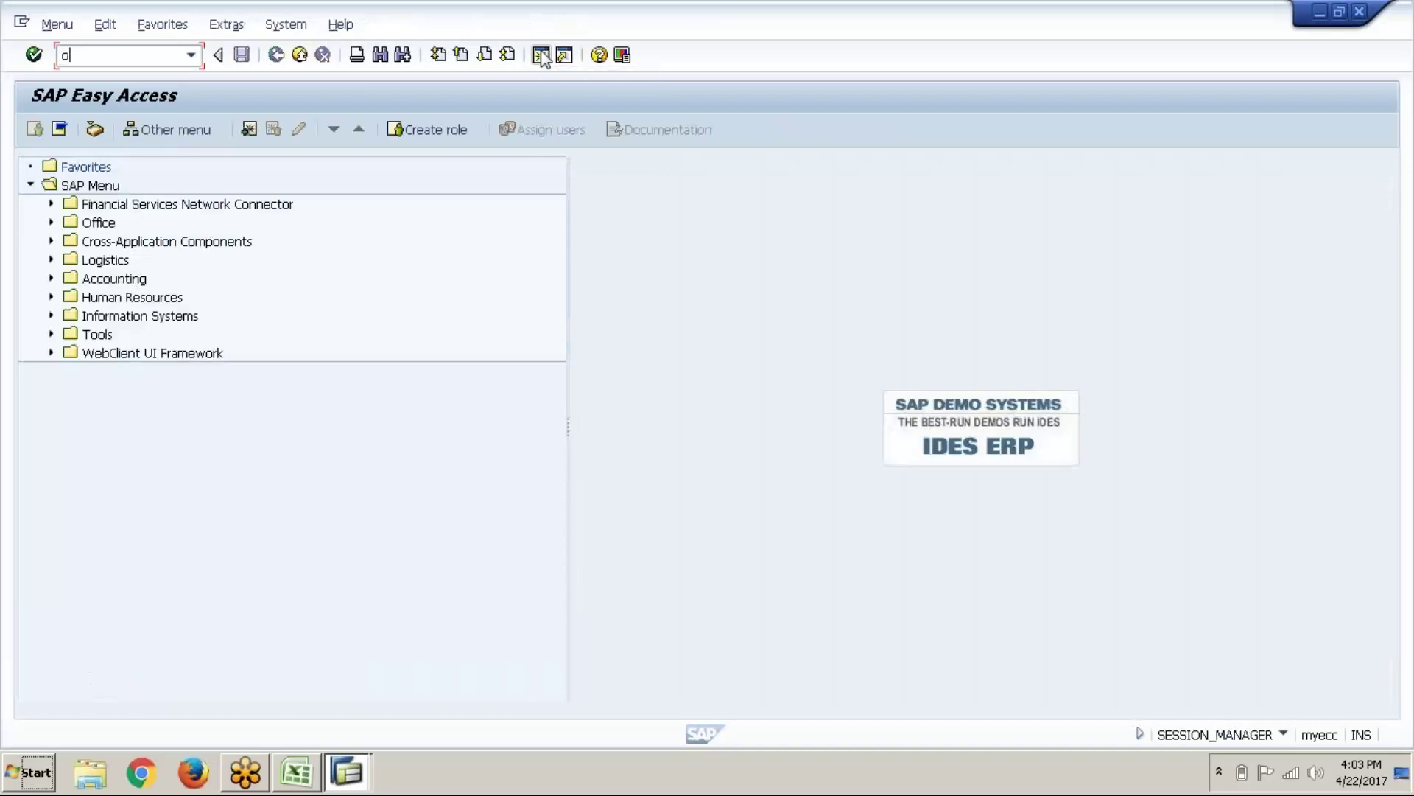
text(x)
key(BackSpace)
key(BackSpace)
text(ox15)
key(Return)
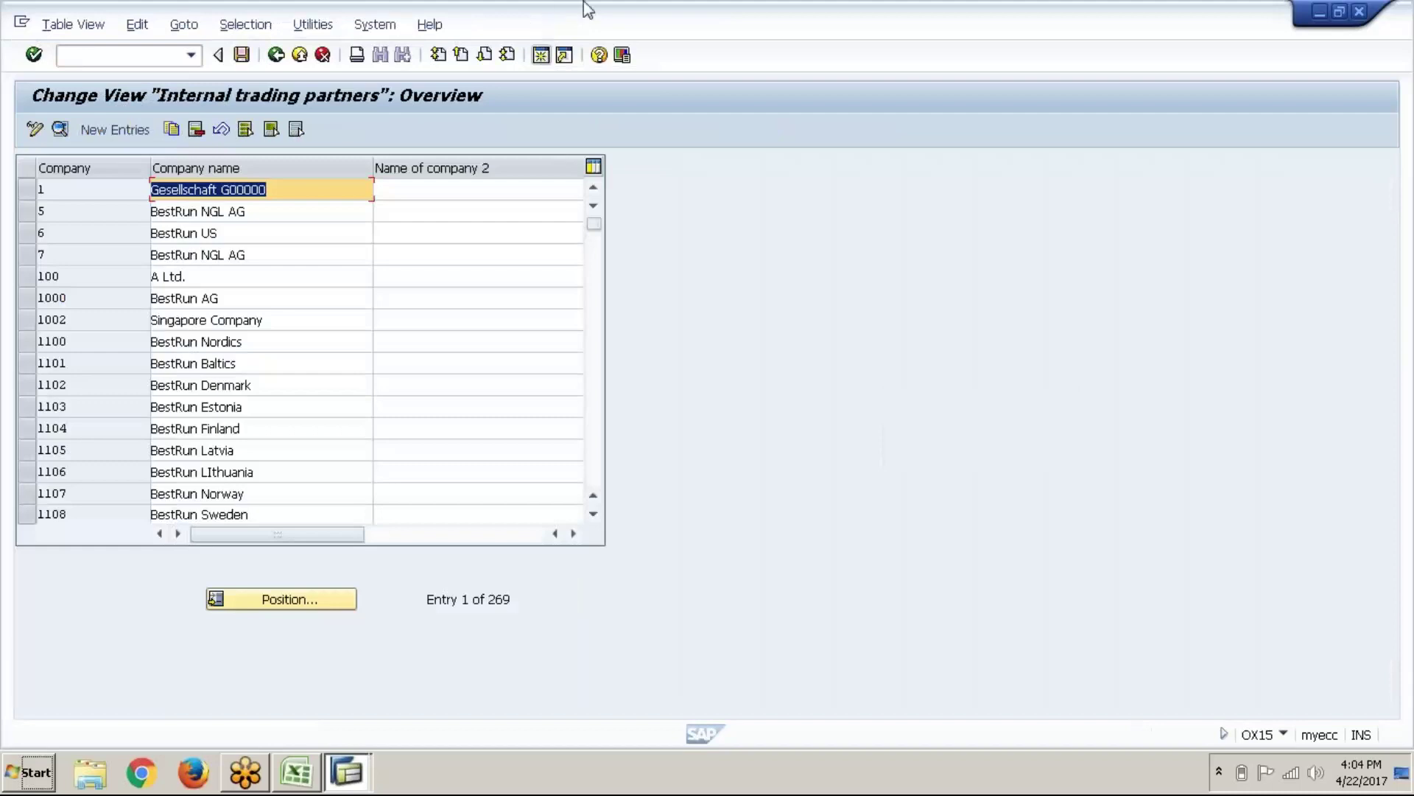
click(300, 56)
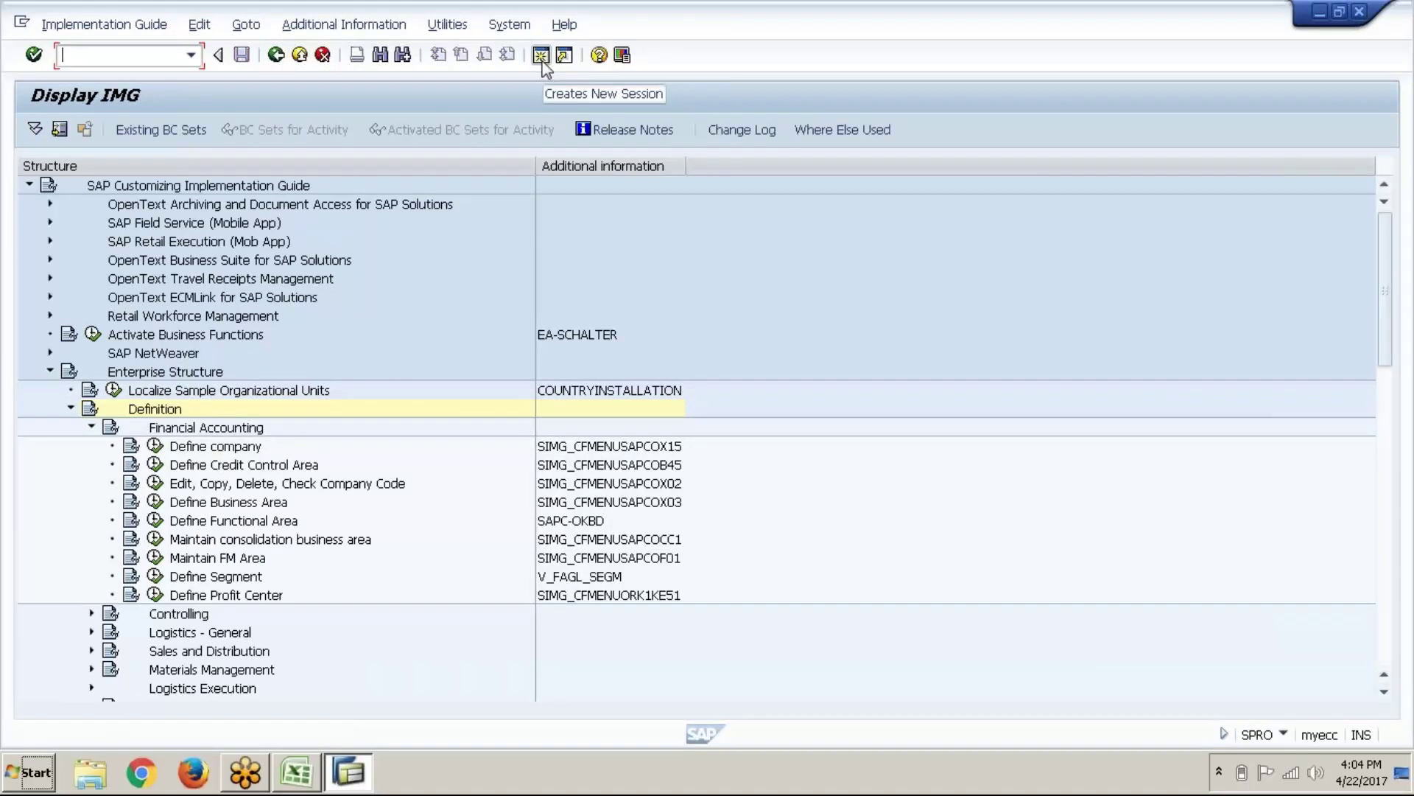
Step: Execute Define company under Definition > Financial Accounting in the IMG and start a new entry
click(226, 453)
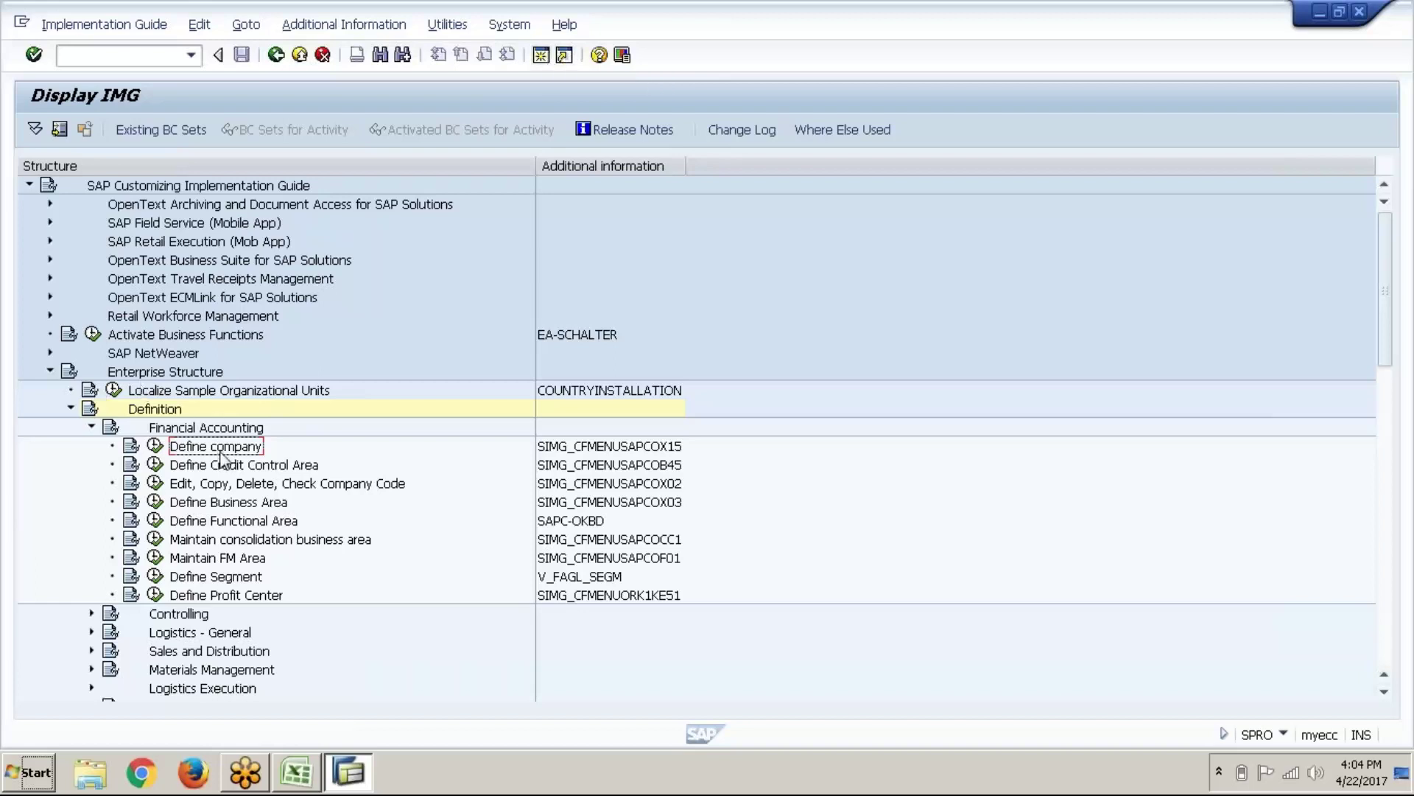
click(154, 451)
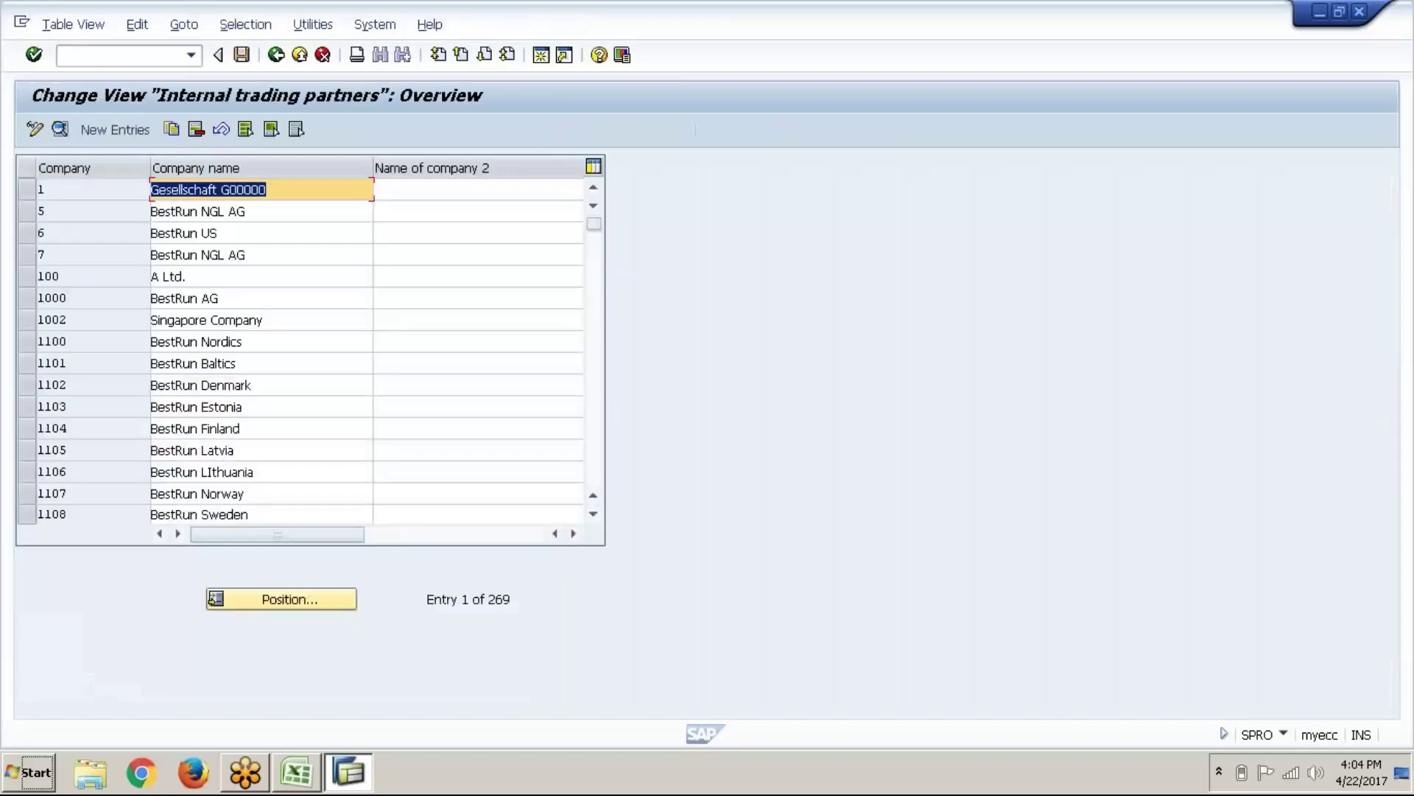
click(137, 131)
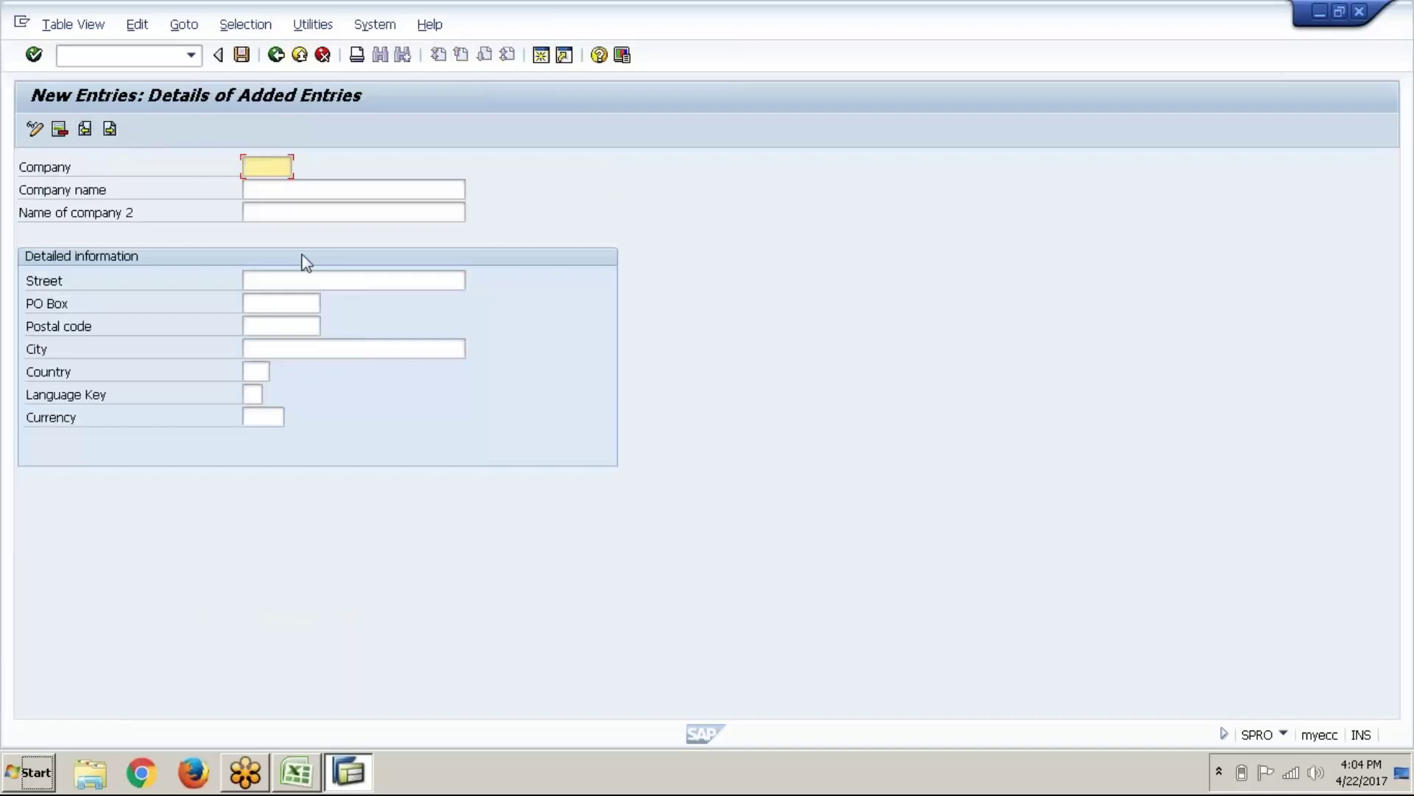
Step: Enter ABCGRP as the company and ABC GROUP OF COMPANIES as the company name
text(ABCGRP)
key(Tab)
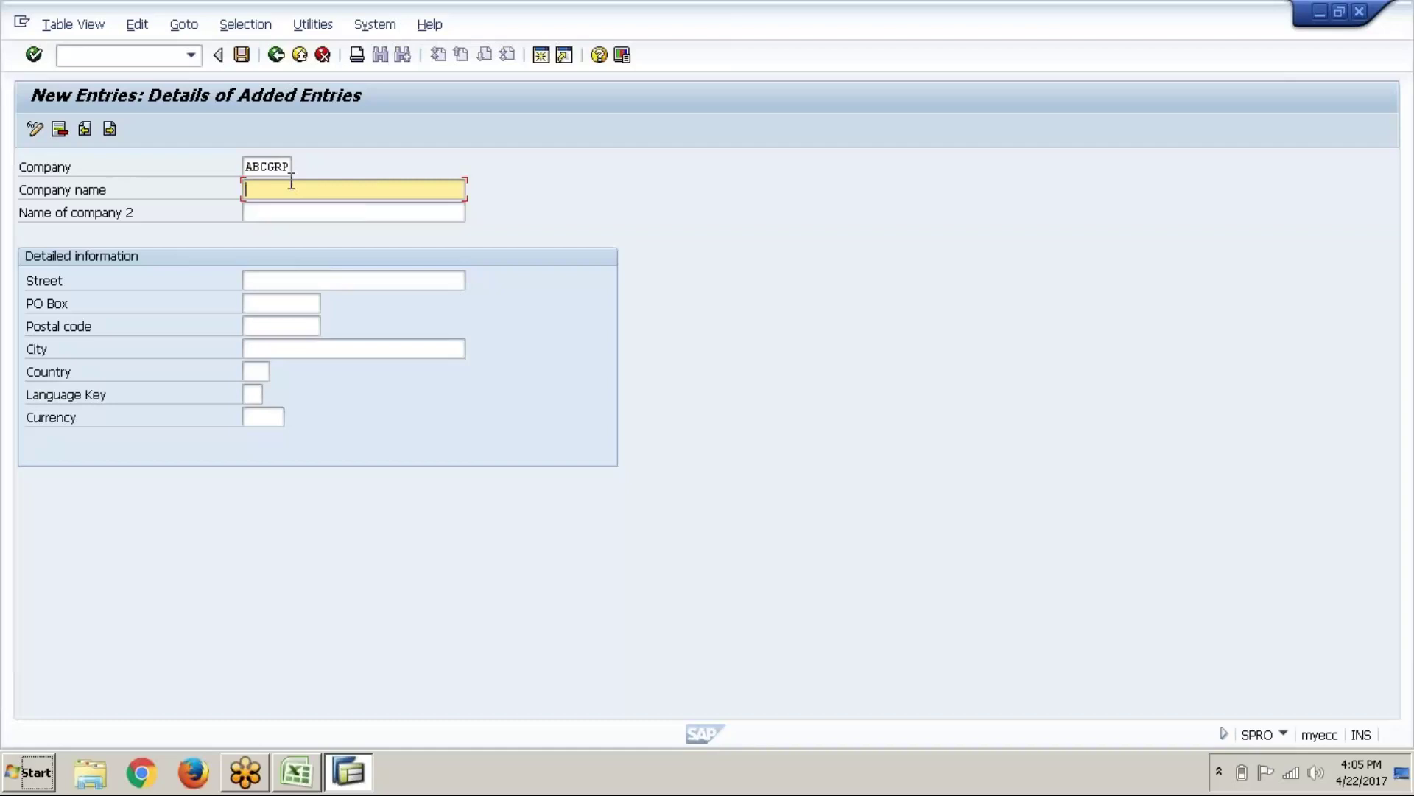
text(ABC GROUP OFCOM)
key(BackSpace)
key(BackSpace)
key(BackSpace)
text(COMPANIES)
Step: Fill in the company's street, PO box and postal code from the previously used entries
click(311, 281)
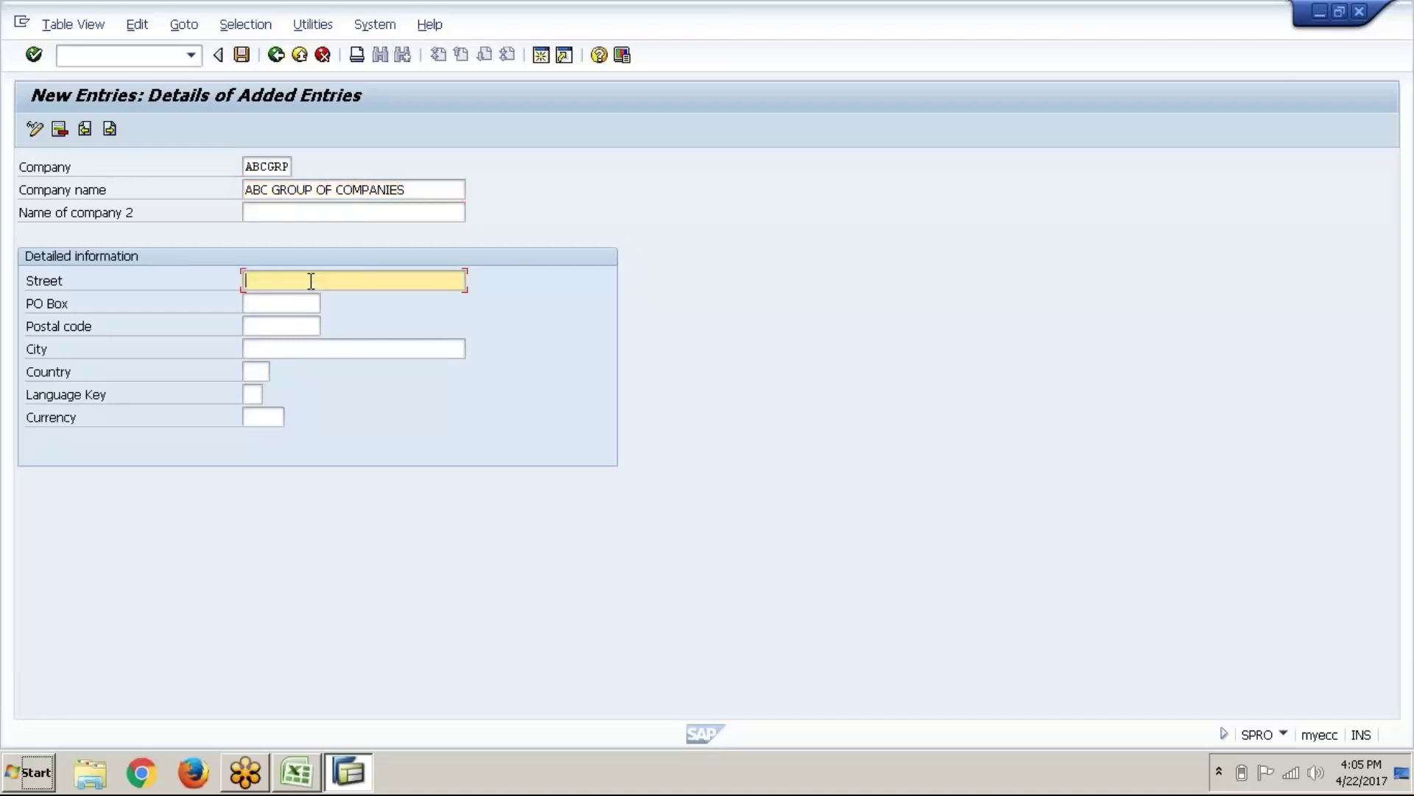
text(AB)
key(Down)
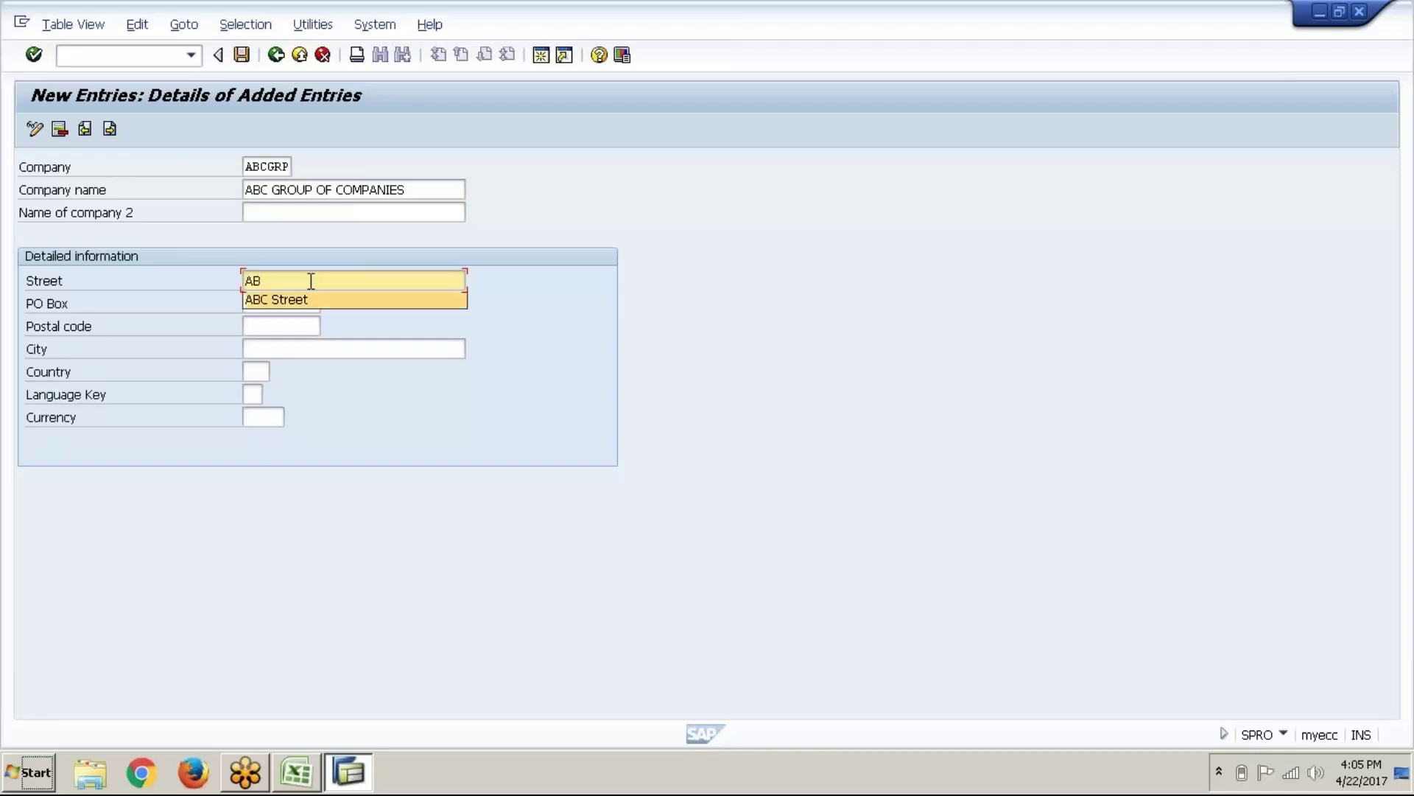
key(Return)
key(Tab)
text(1)
key(Down)
key(Return)
key(Tab)
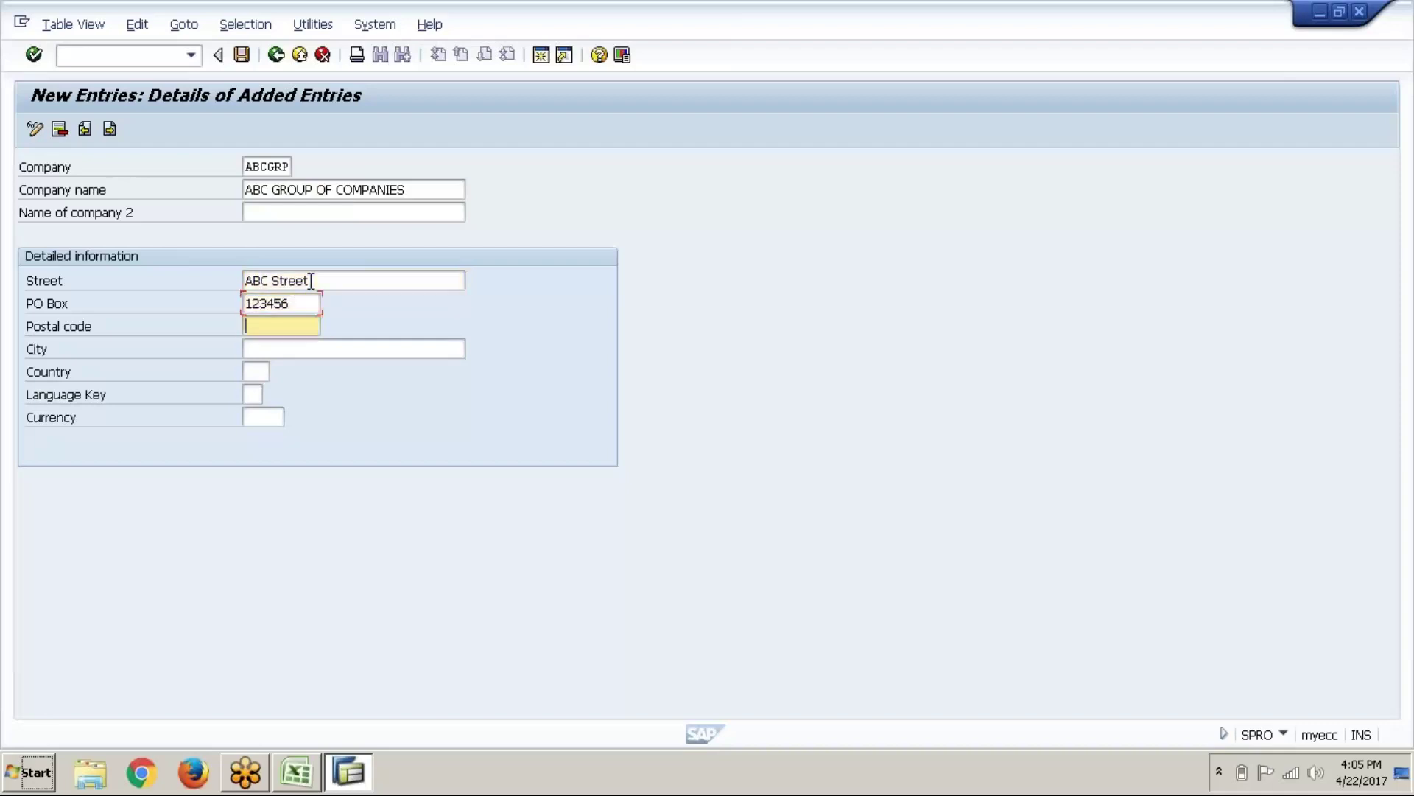
text(6)
key(Down)
key(Return)
key(Tab)
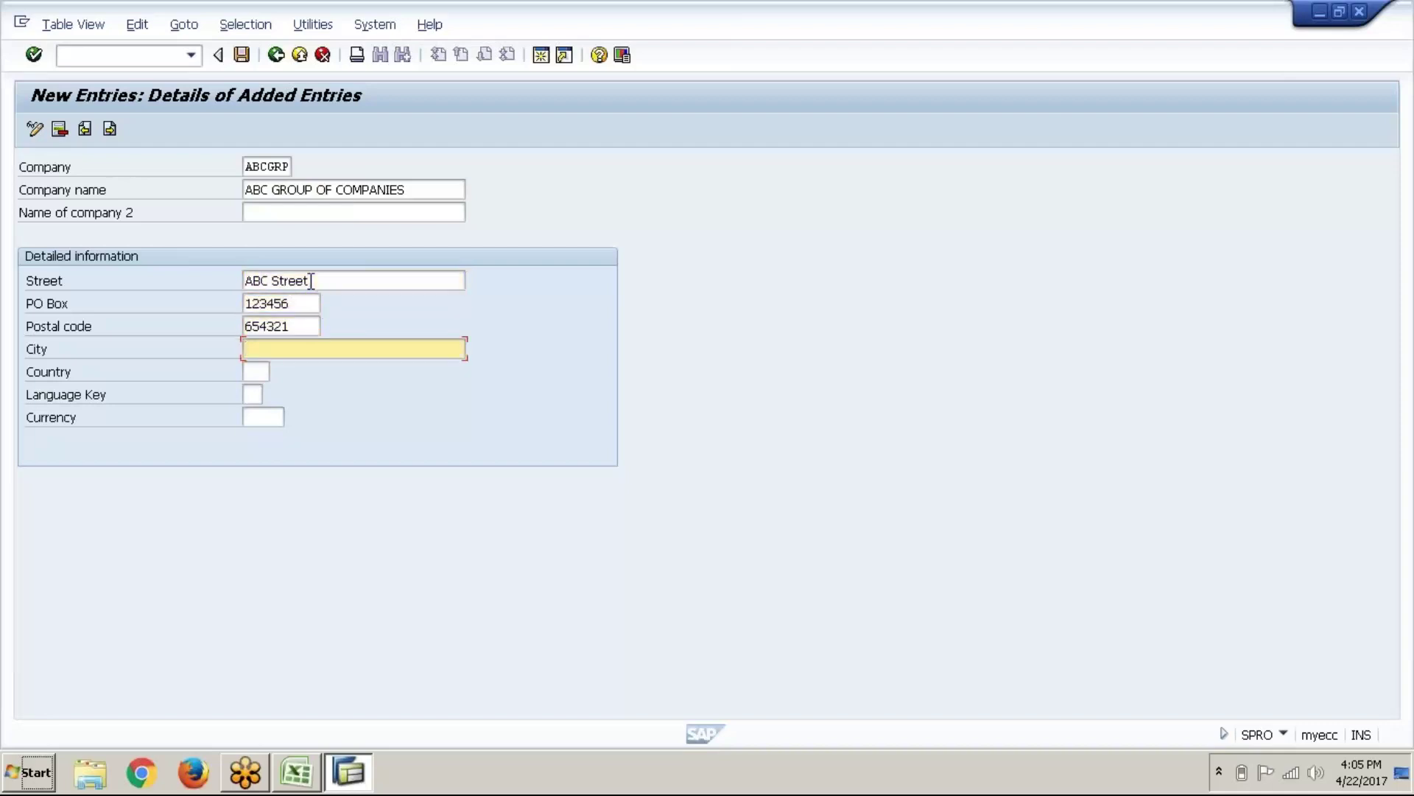
text(chEN)
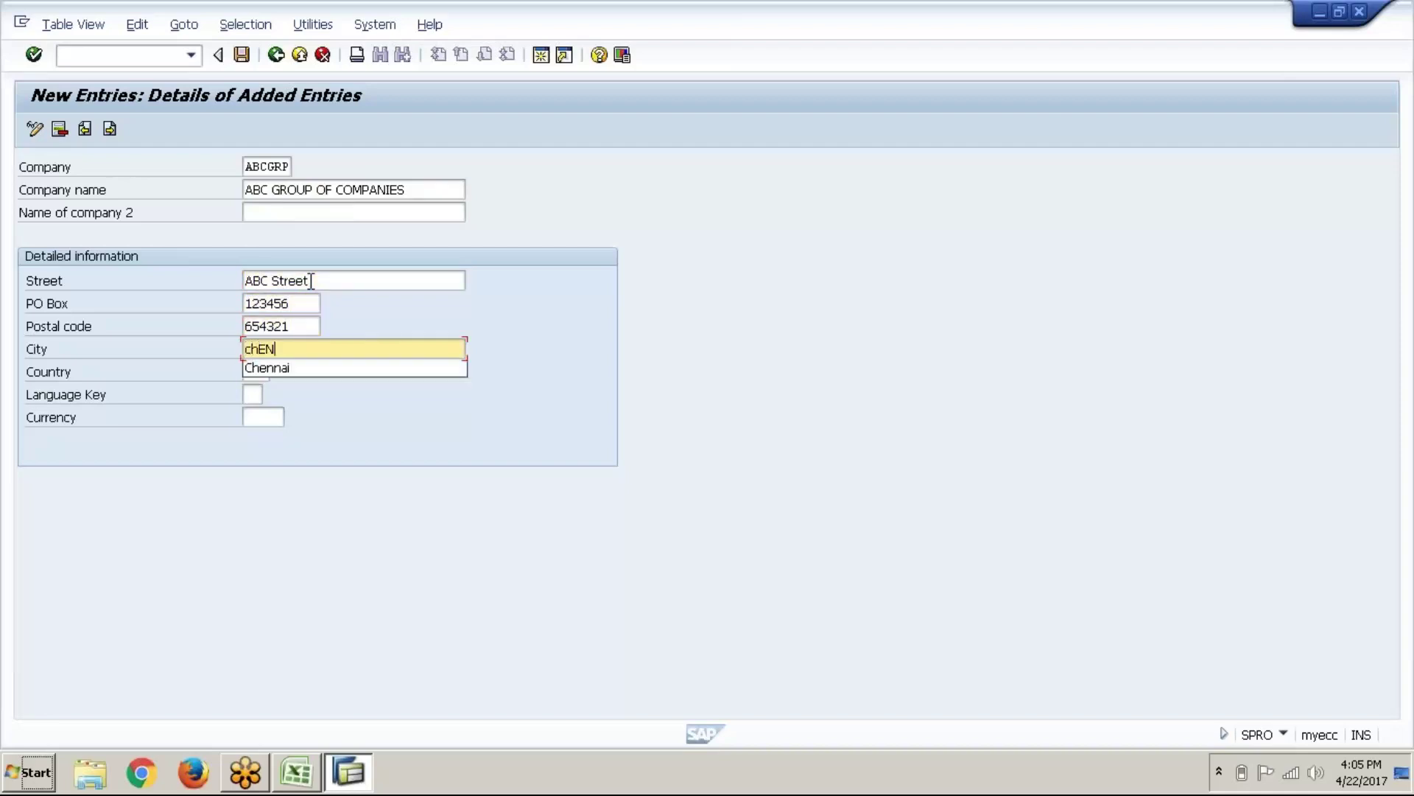
key(BackSpace)
key(BackSpace)
key(BackSpace)
key(BackSpace)
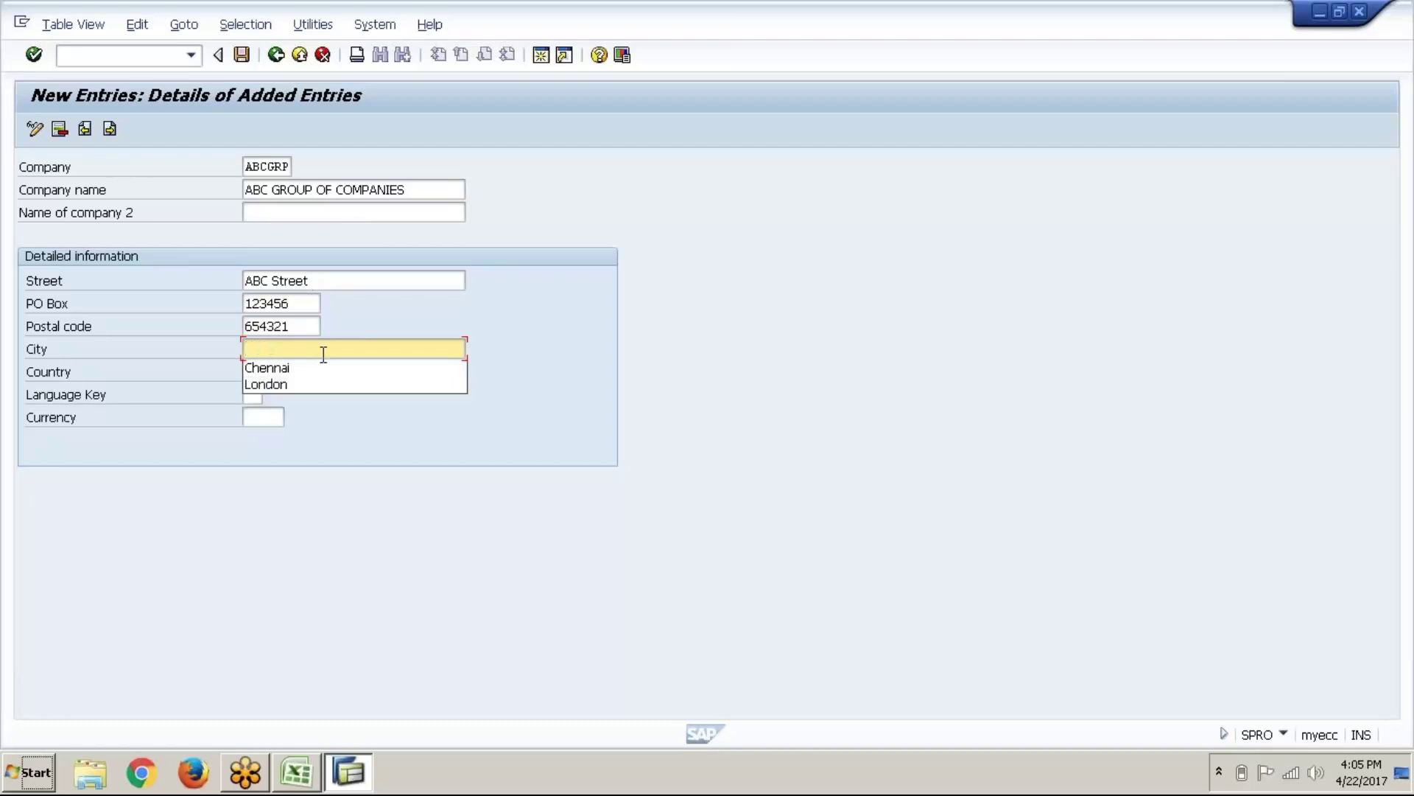
Step: Set the company's city to London from the previously used entries
key(Down)
key(Down)
key(Return)
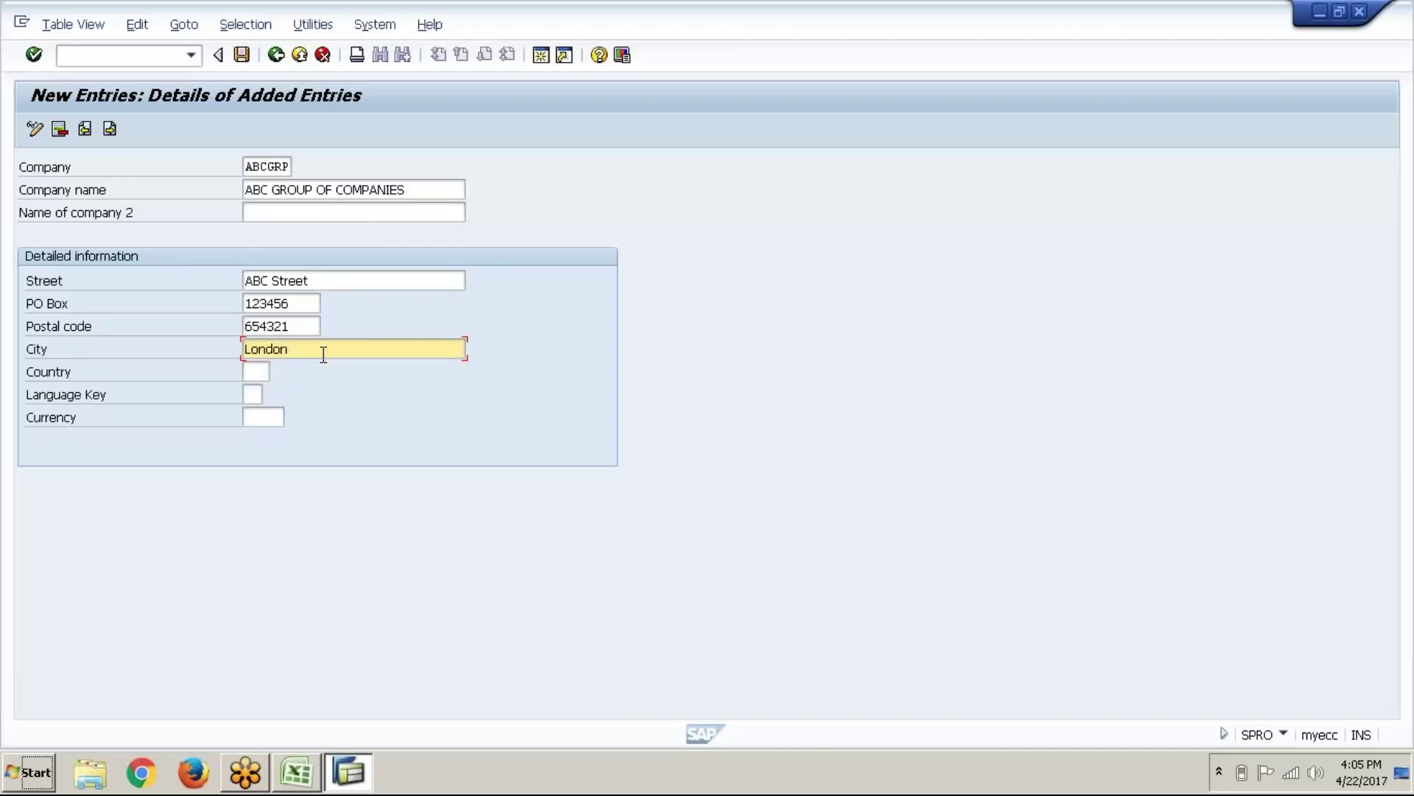
key(Tab)
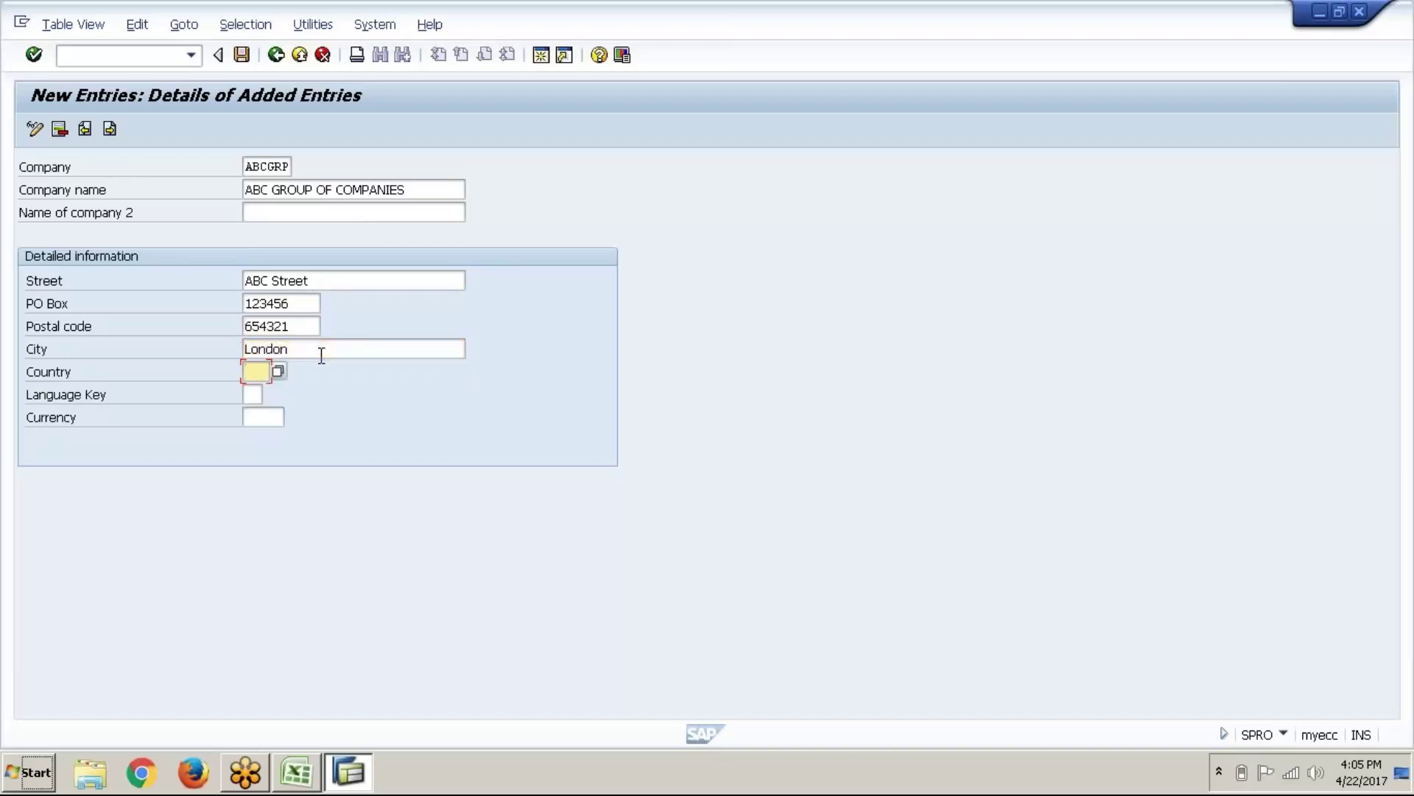
Step: Set the company's country to GB (Great Britain) from the list of possible values
click(279, 373)
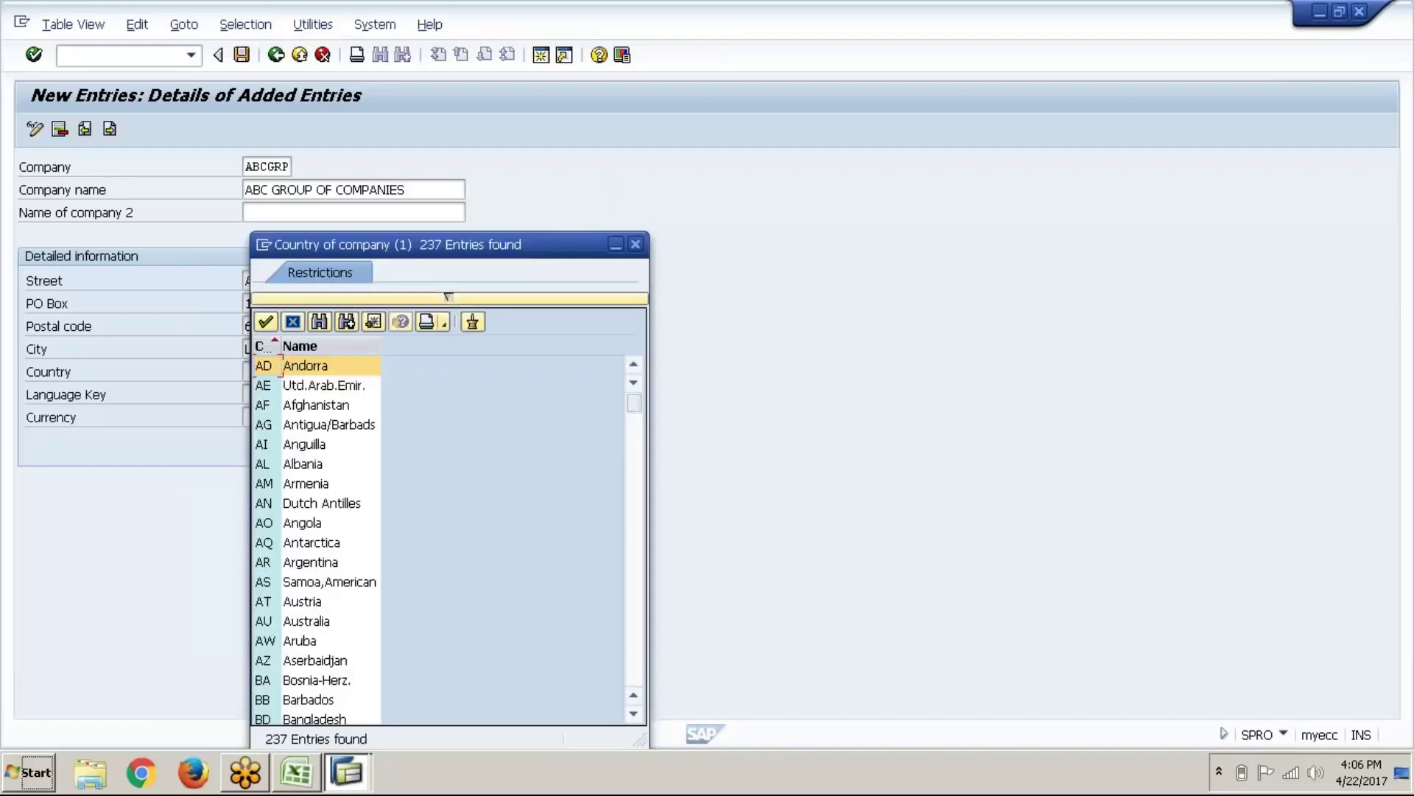
click(636, 243)
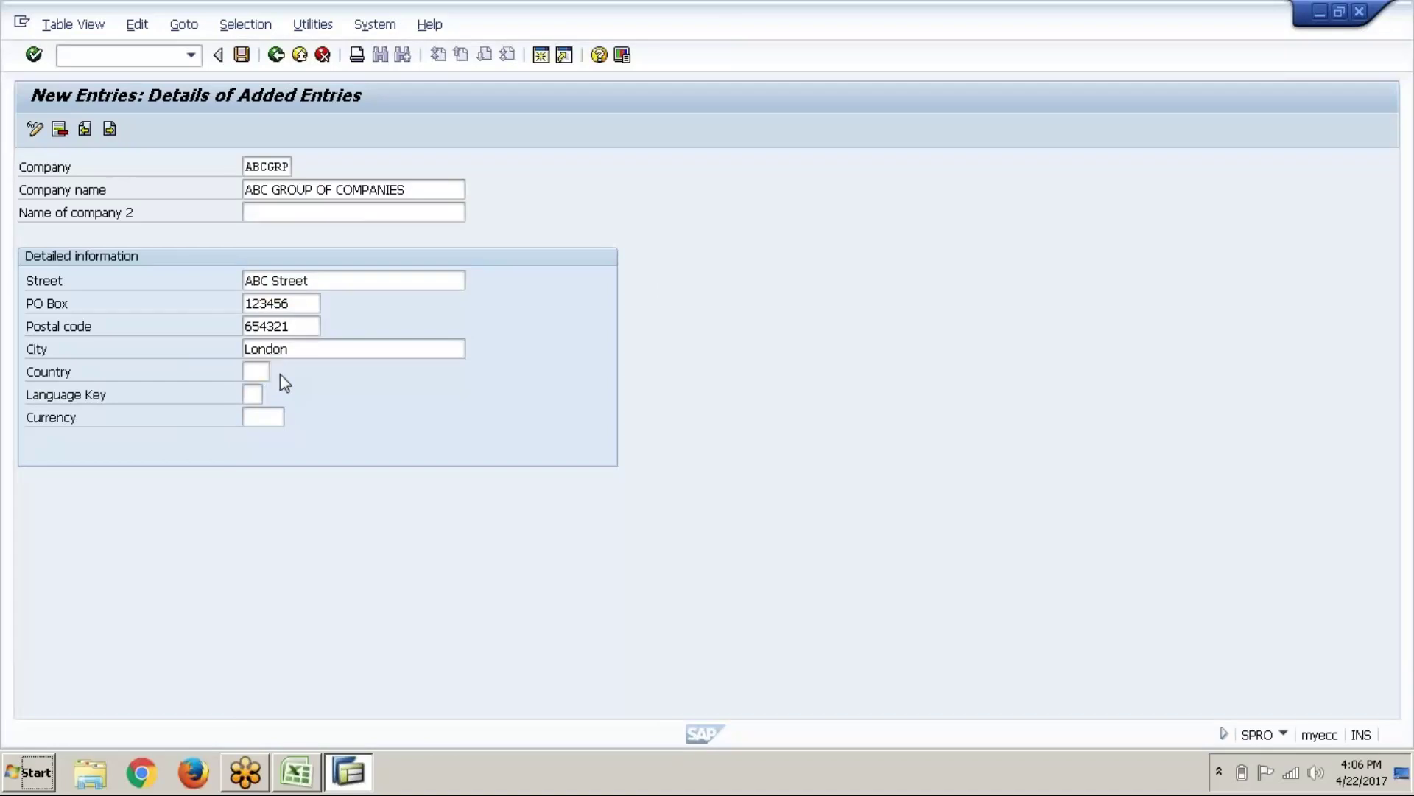
key(F4)
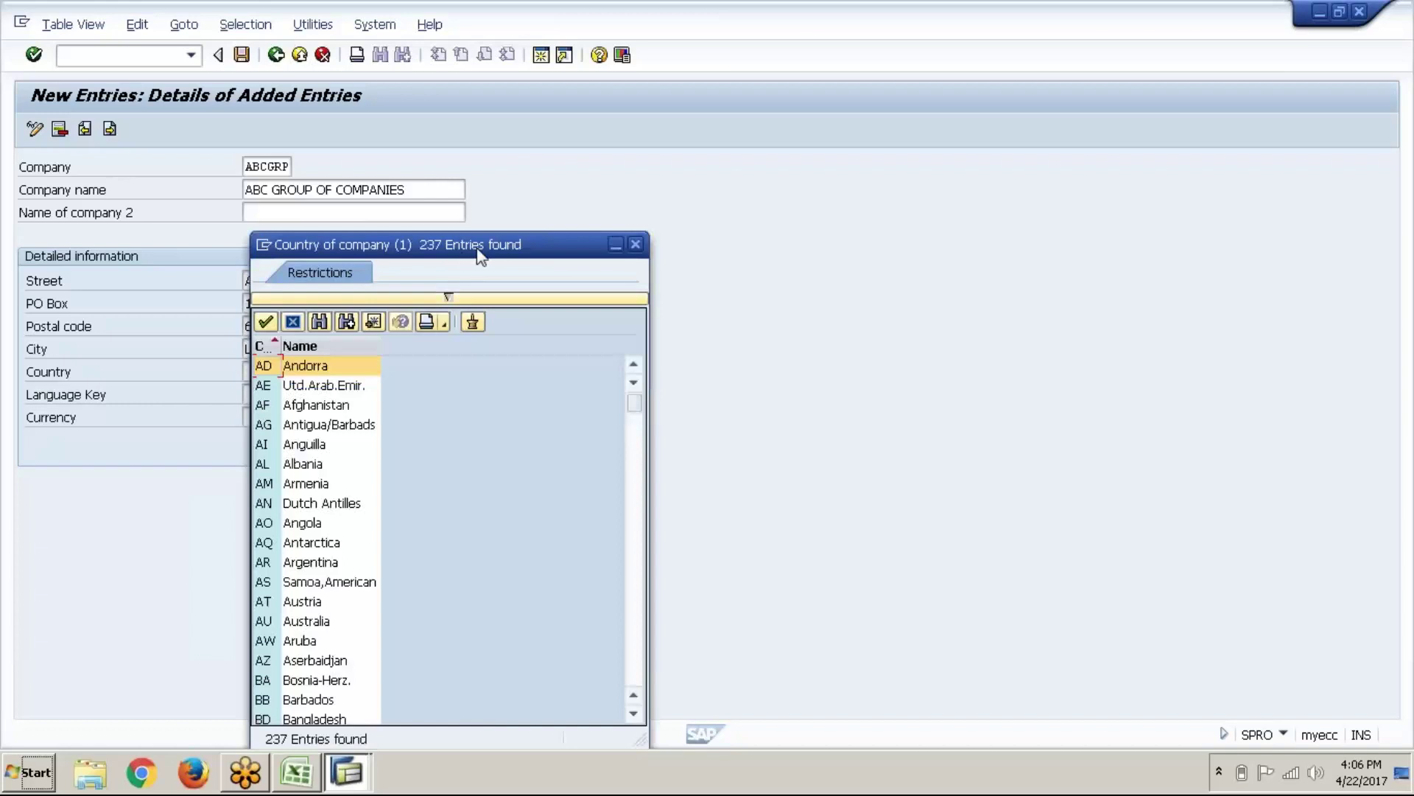
click(632, 528)
click(627, 520)
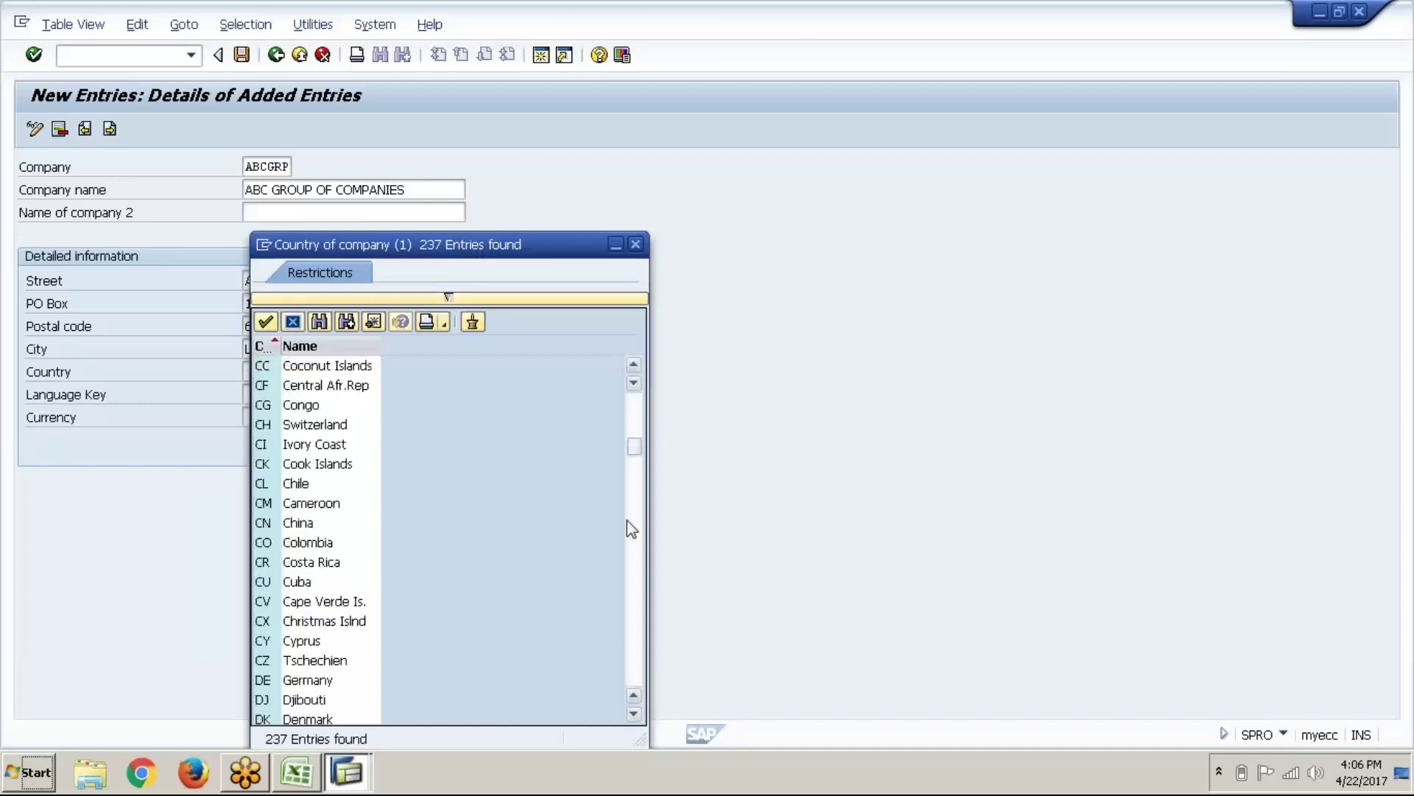
click(627, 529)
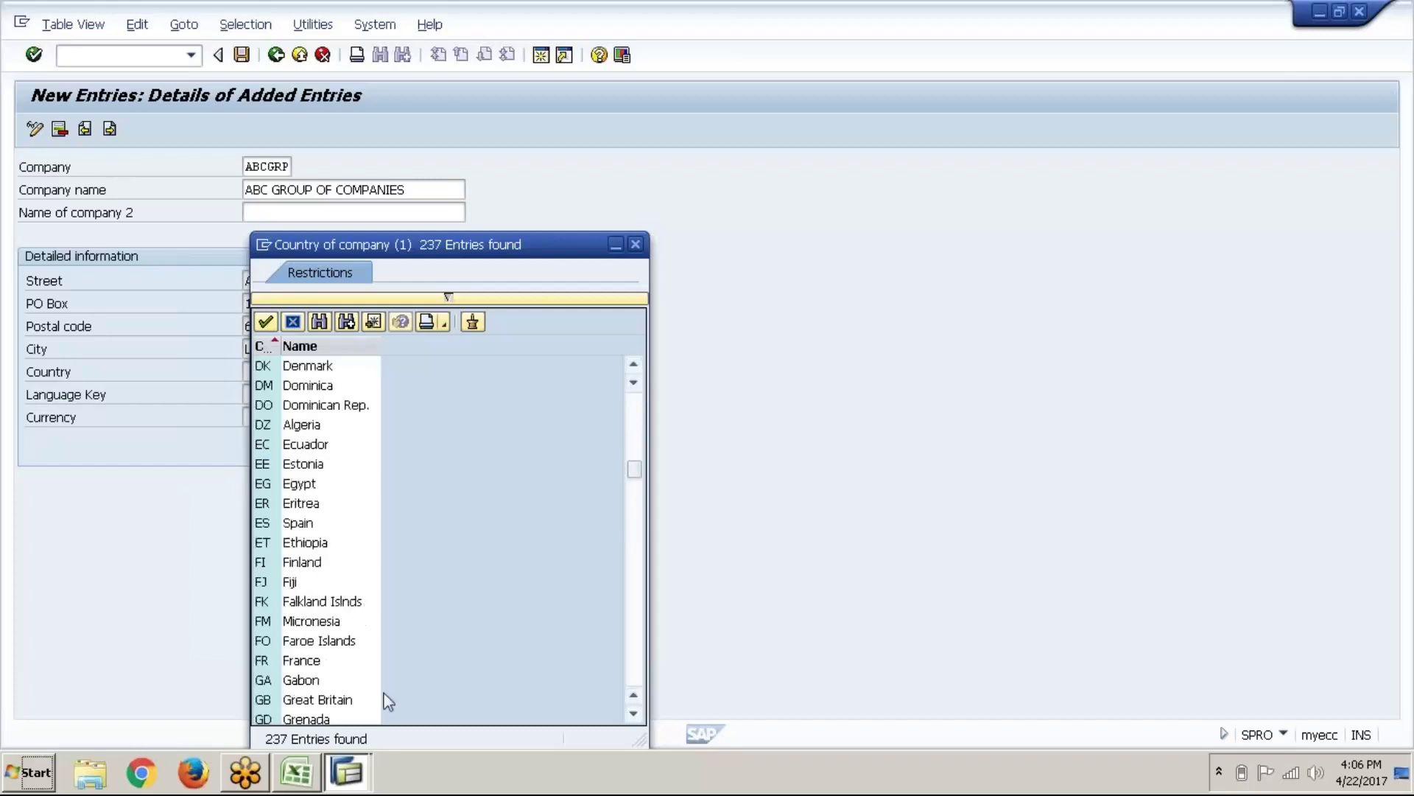
click(342, 702)
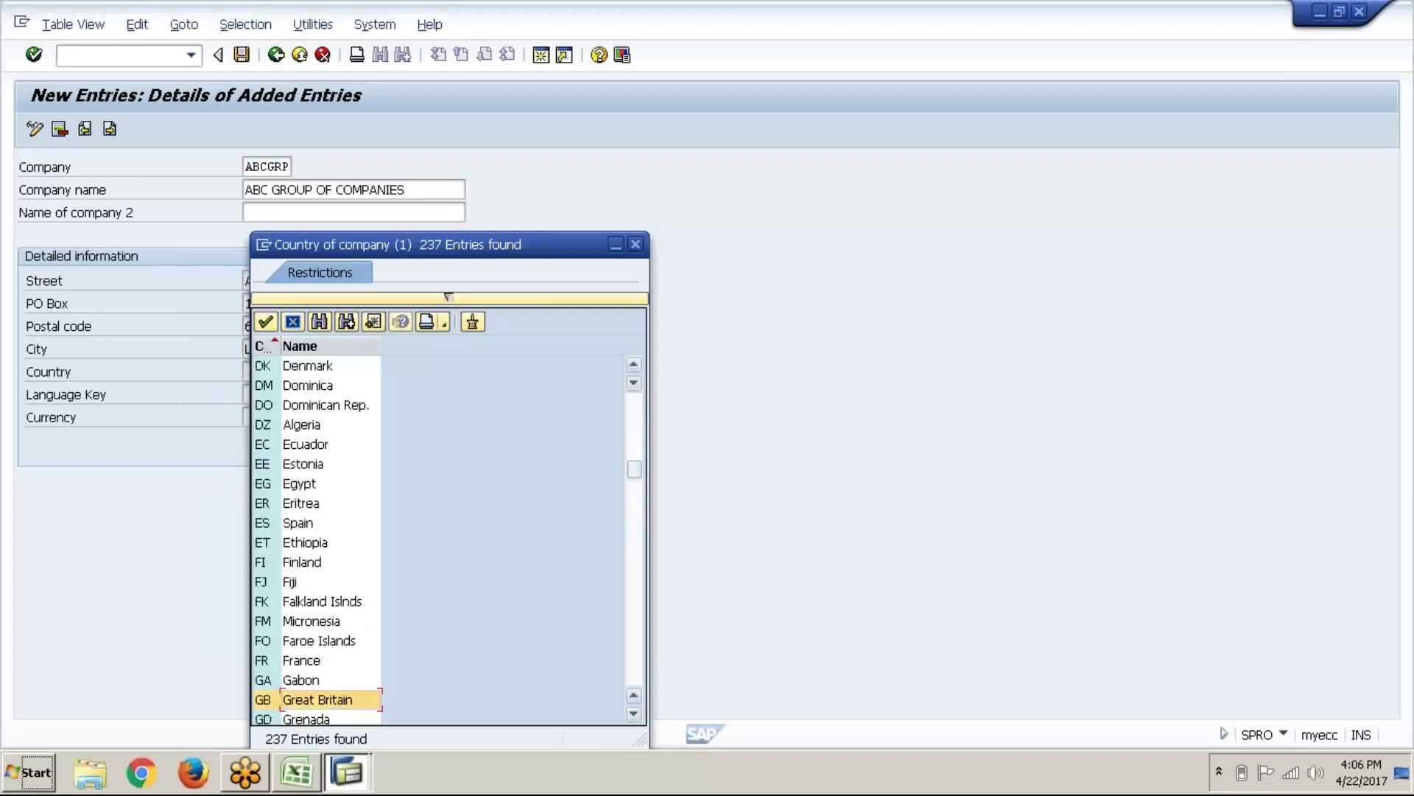
click(633, 715)
click(633, 714)
click(633, 714)
click(633, 714)
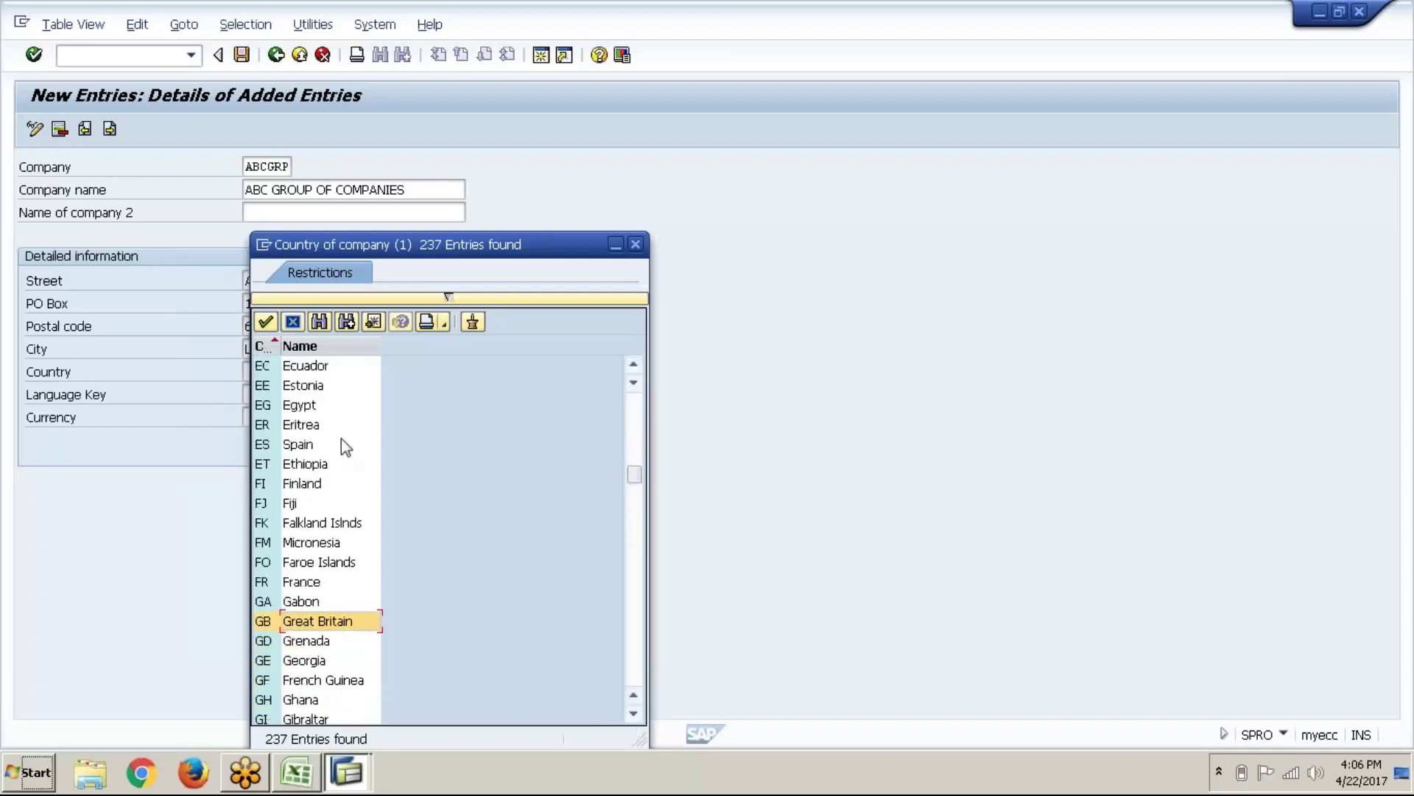
click(266, 322)
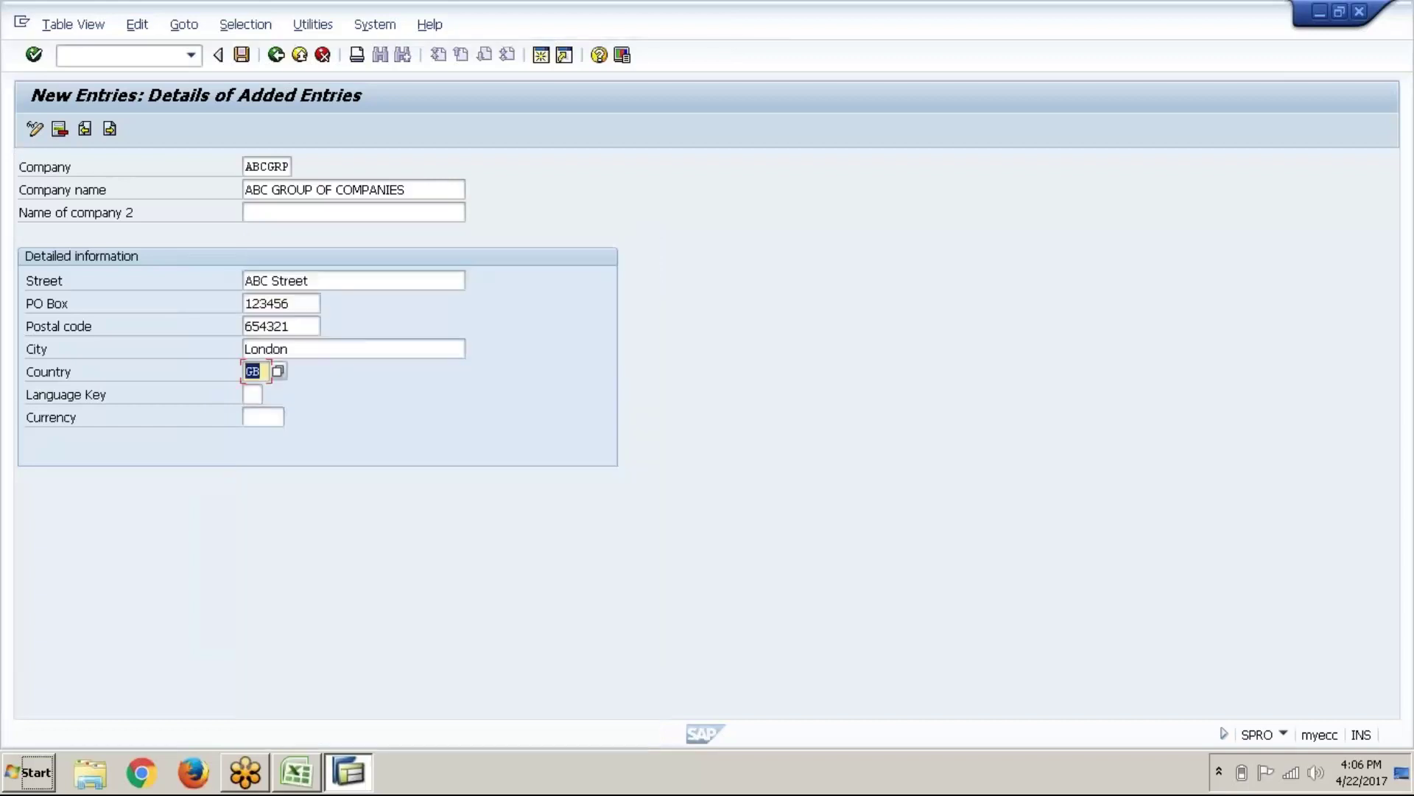
Step: Set the company's language key to EN (English) from the list of possible values
click(257, 393)
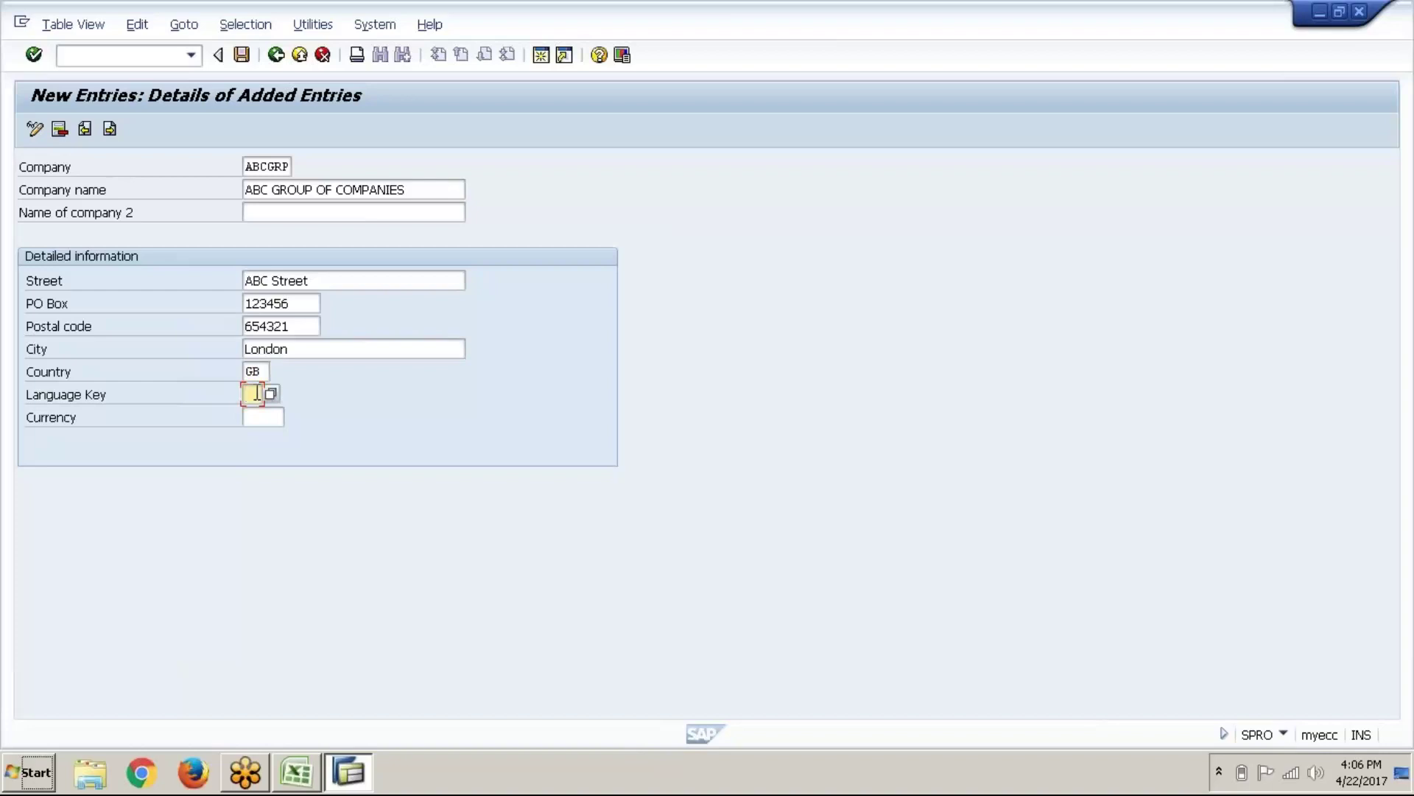
click(271, 394)
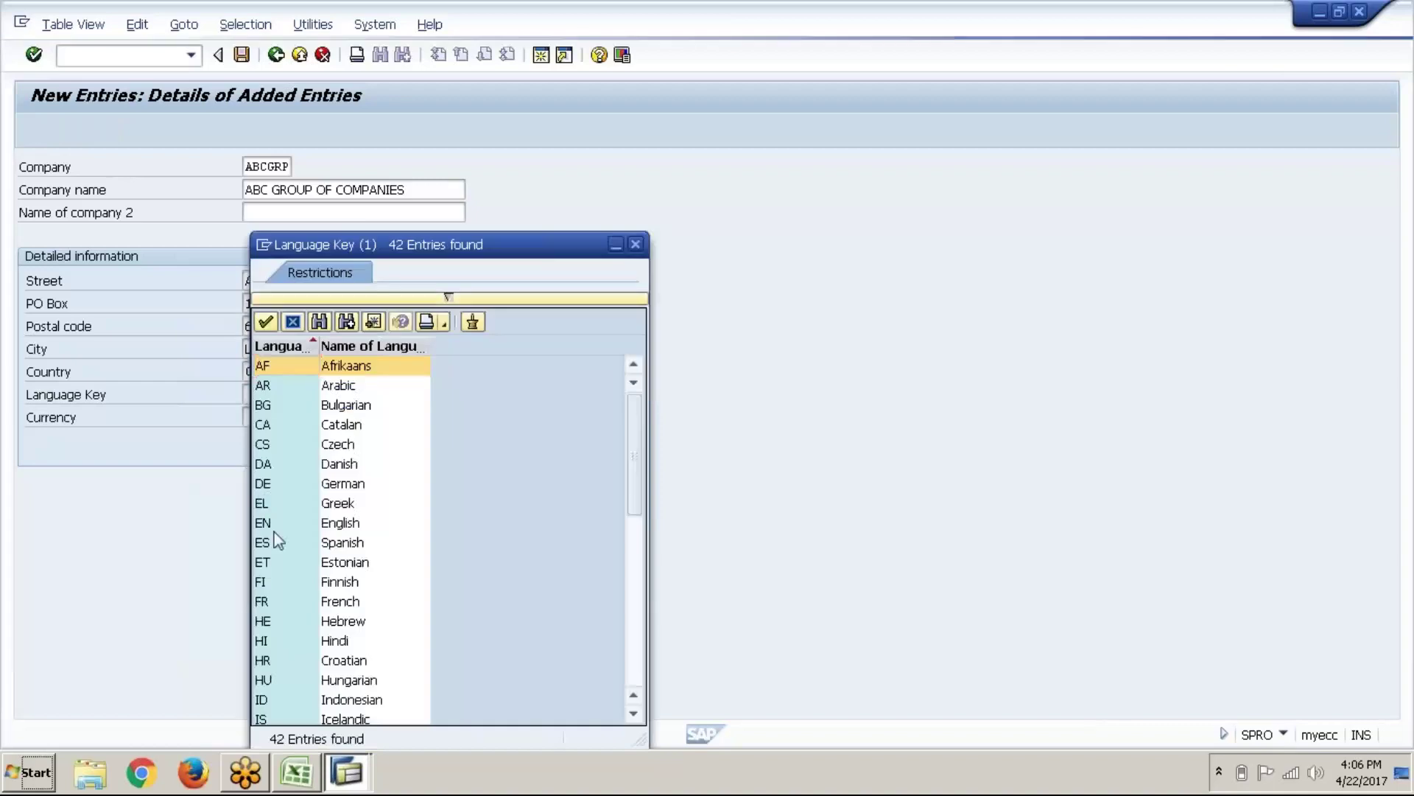
click(274, 529)
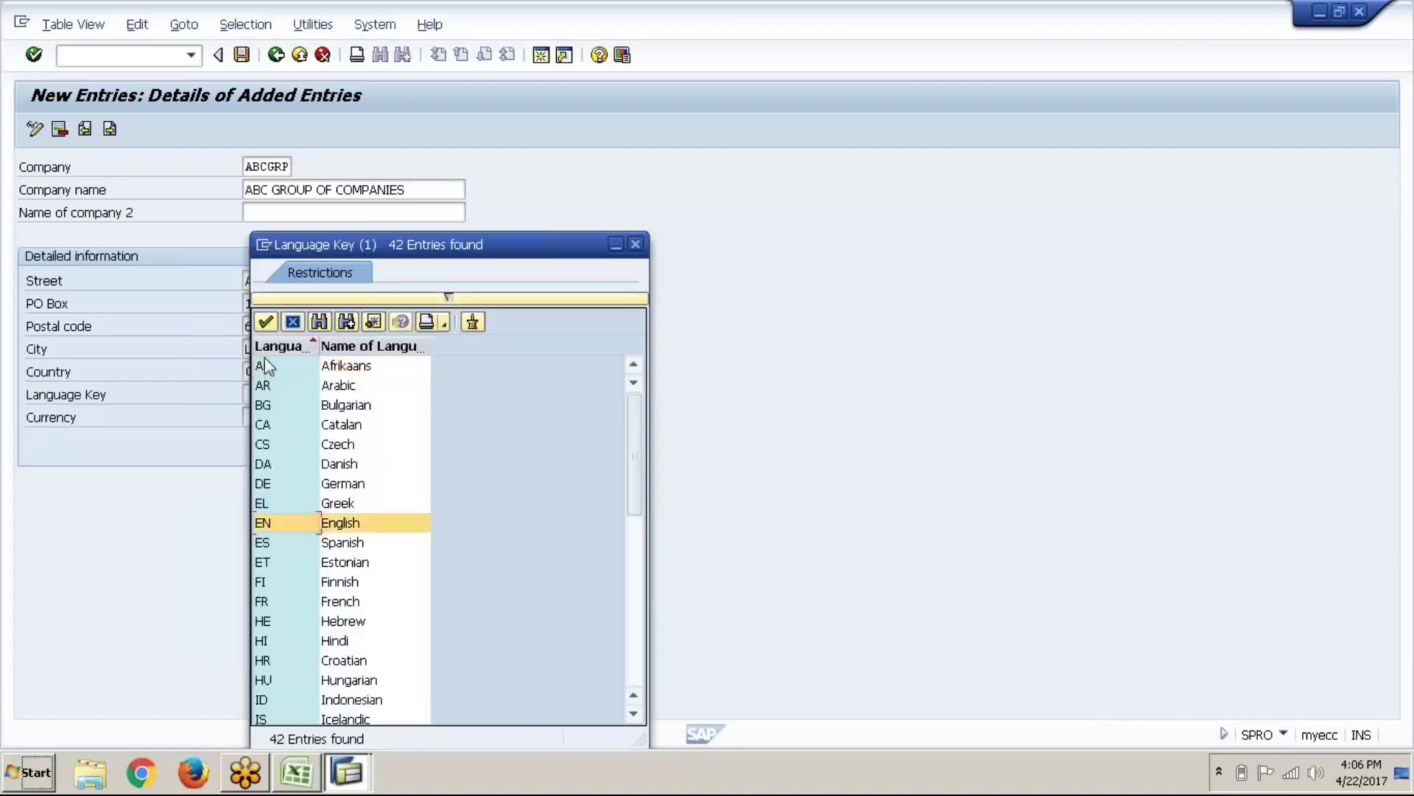
click(266, 322)
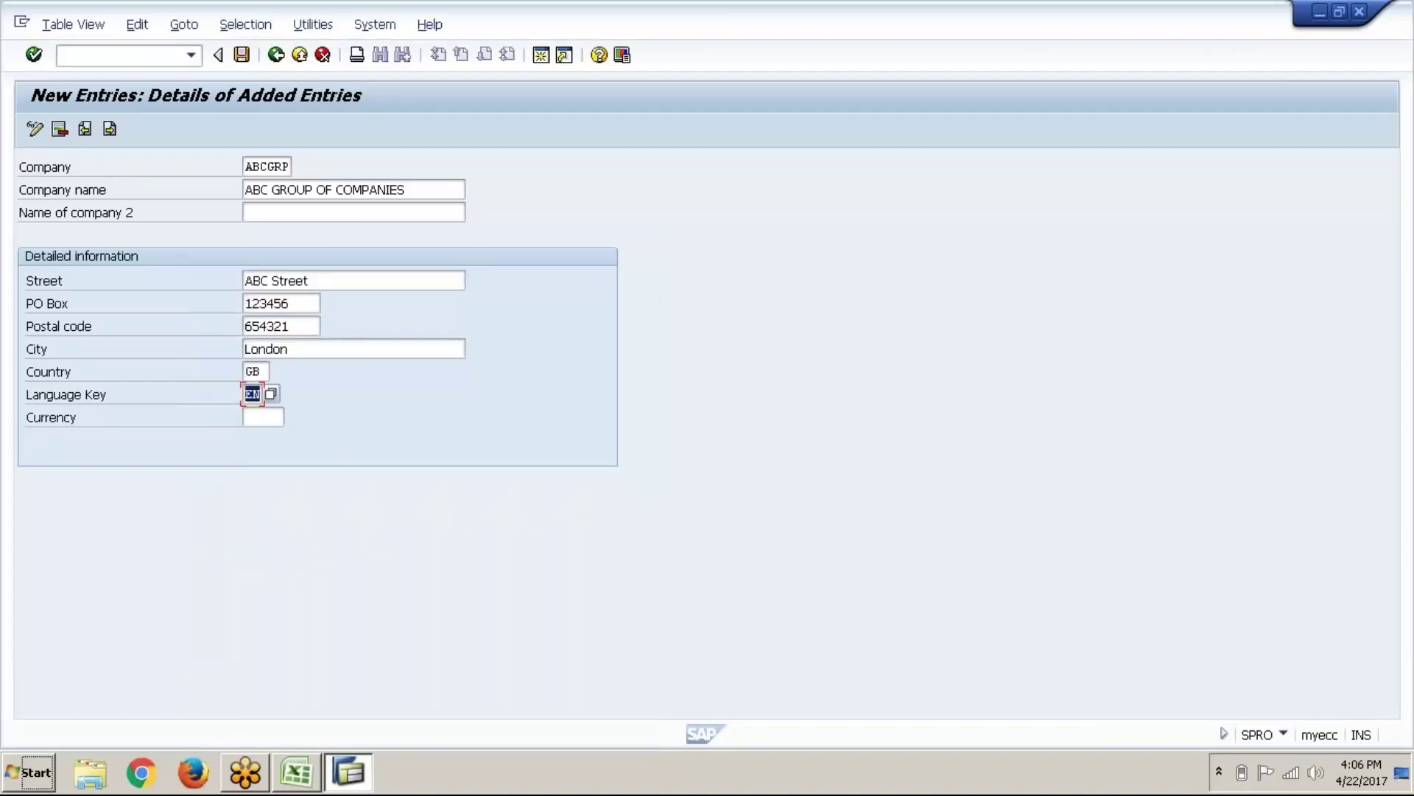
click(283, 418)
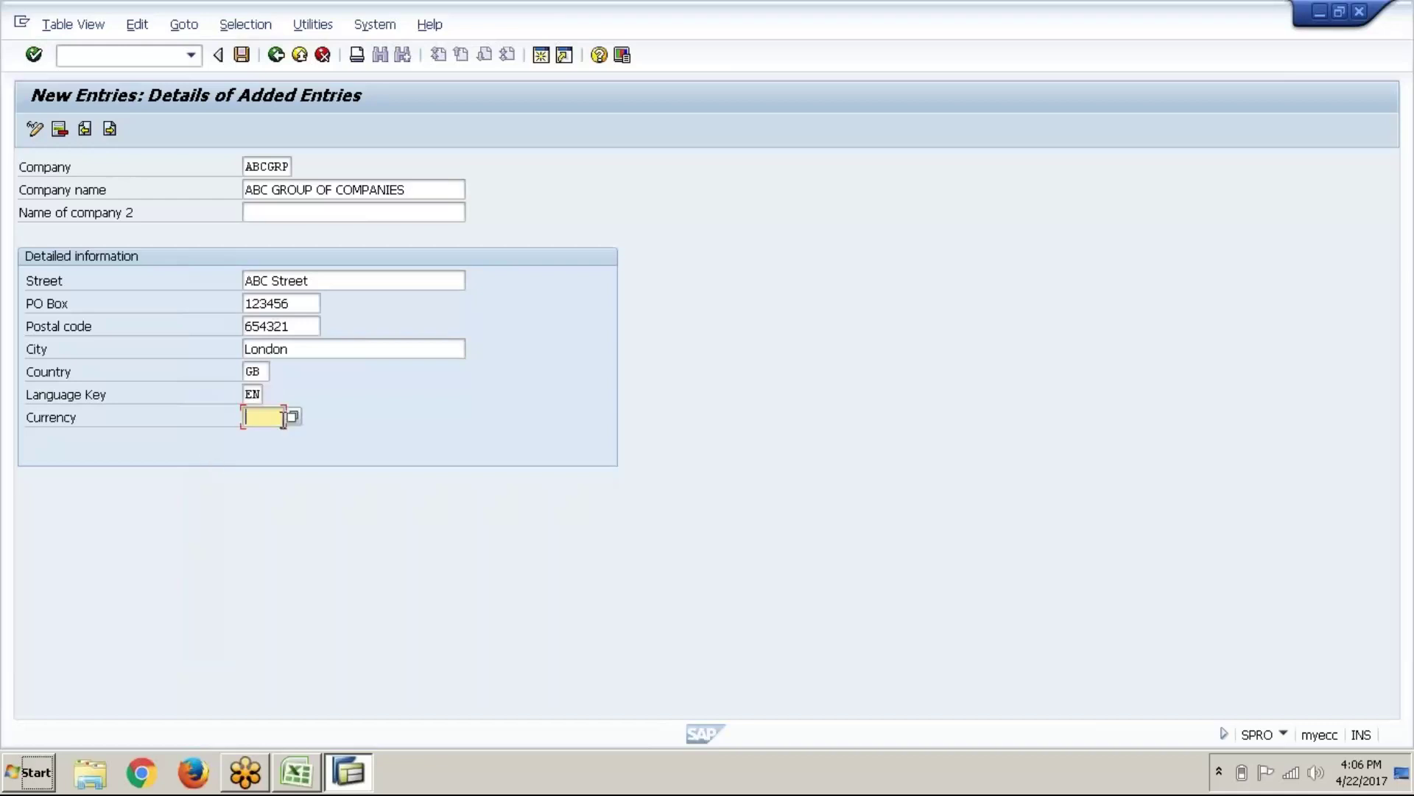
text(INR)
key(BackSpace)
key(BackSpace)
key(BackSpace)
Step: Save the company entry and create a new customizing request for it with the short description "FICO_ABC_Enterprise Structure"
click(242, 55)
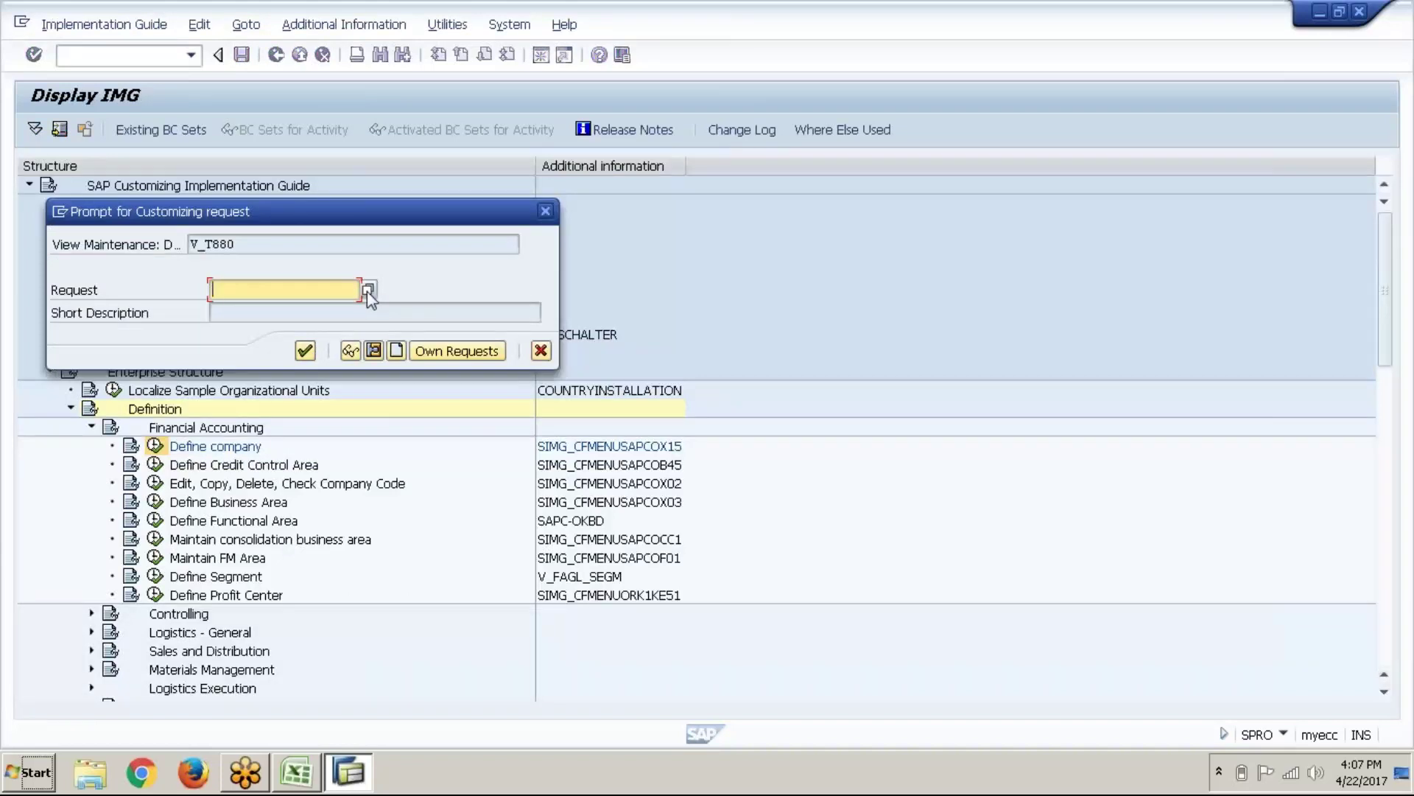
click(397, 351)
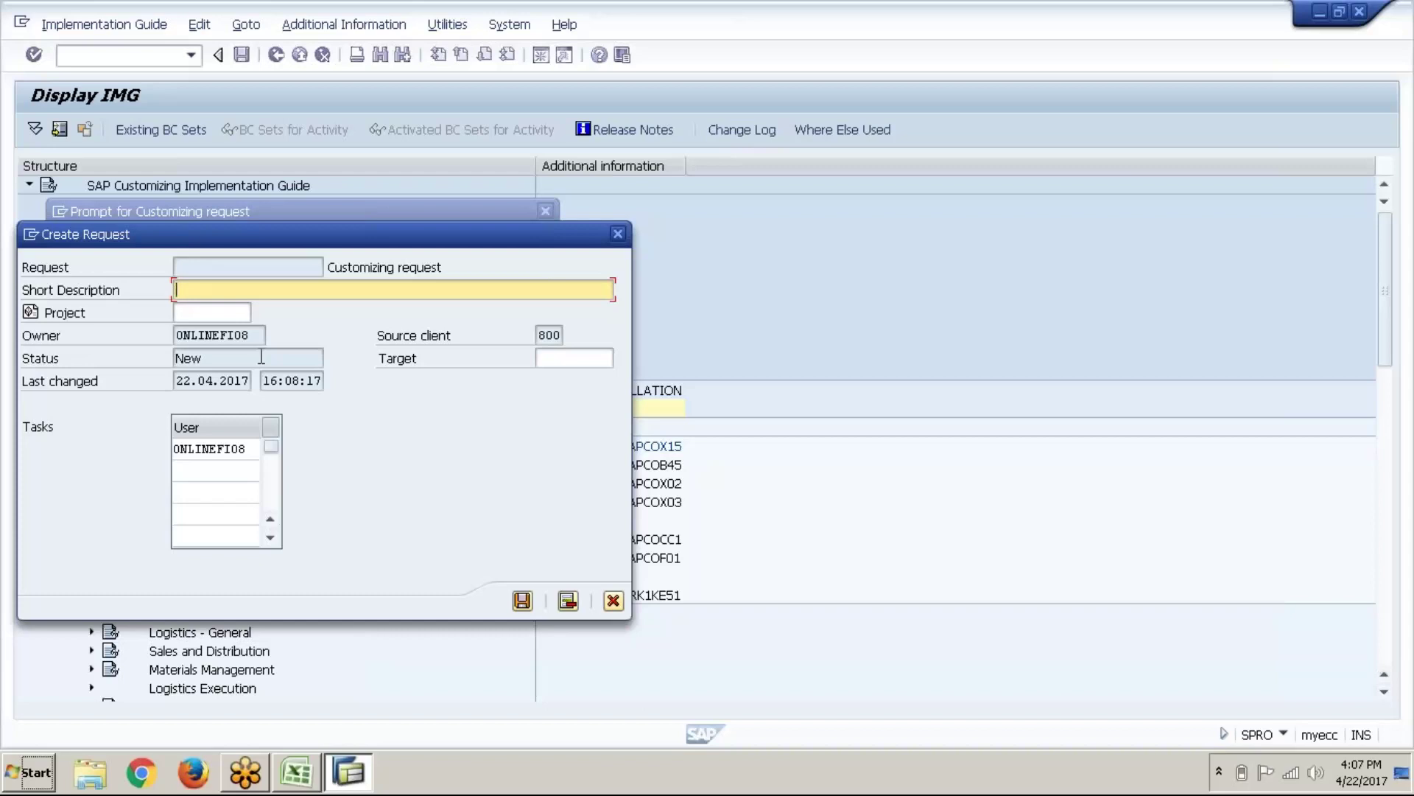
text(FICO)
text(_ABC_Enterprise )
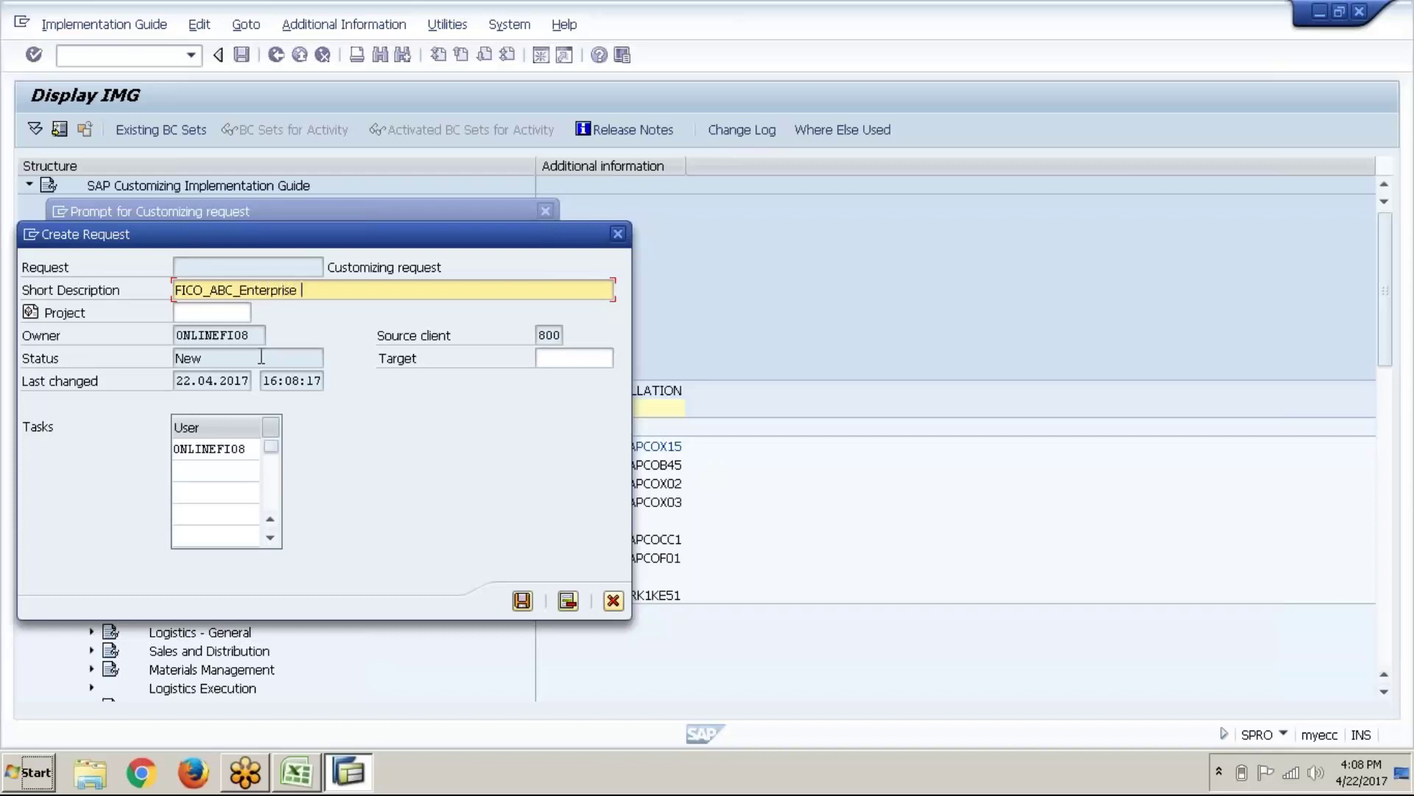
text(Structure)
click(524, 608)
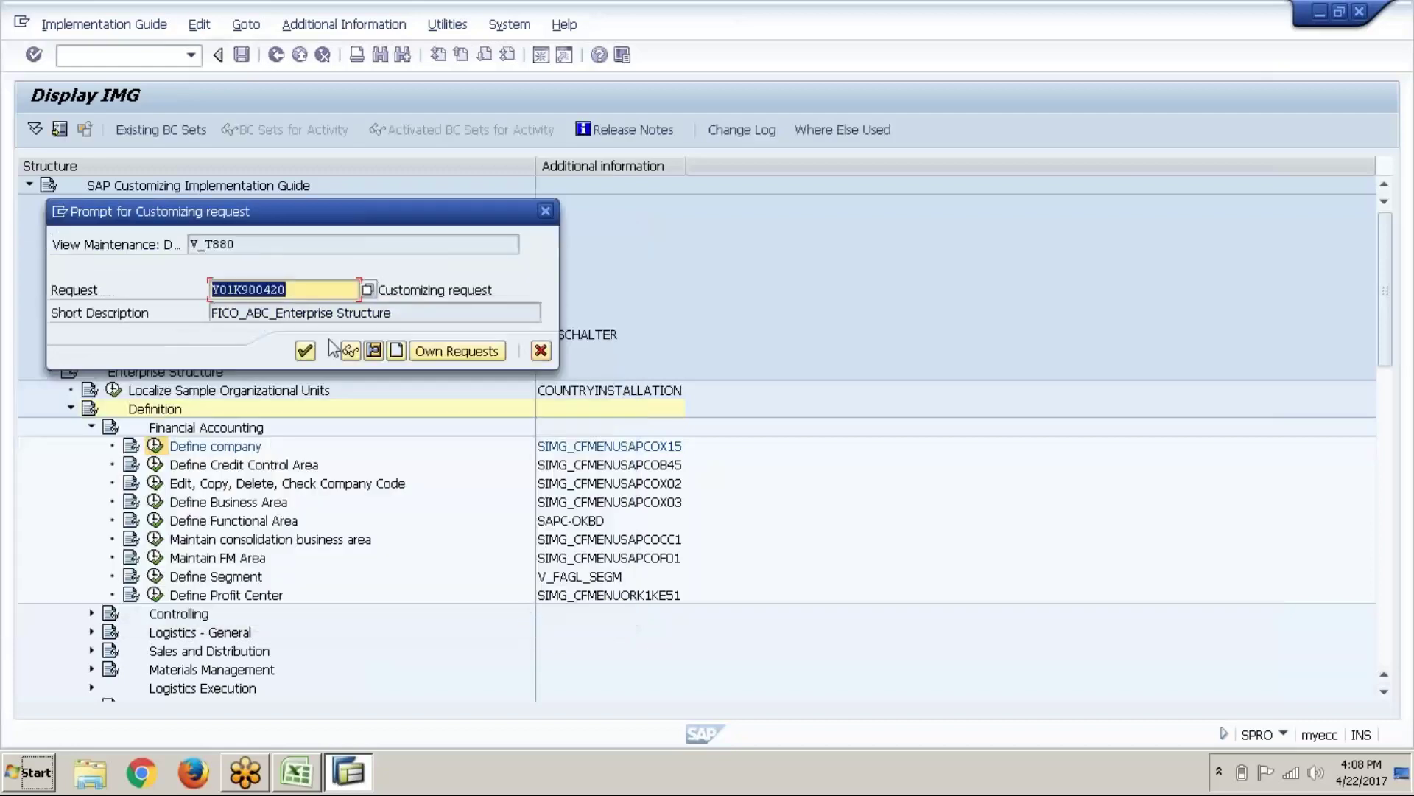
Step: Confirm the FICO_ABC_Enterprise Structure request to save company ABCGRP and return to the IMG structure
click(302, 285)
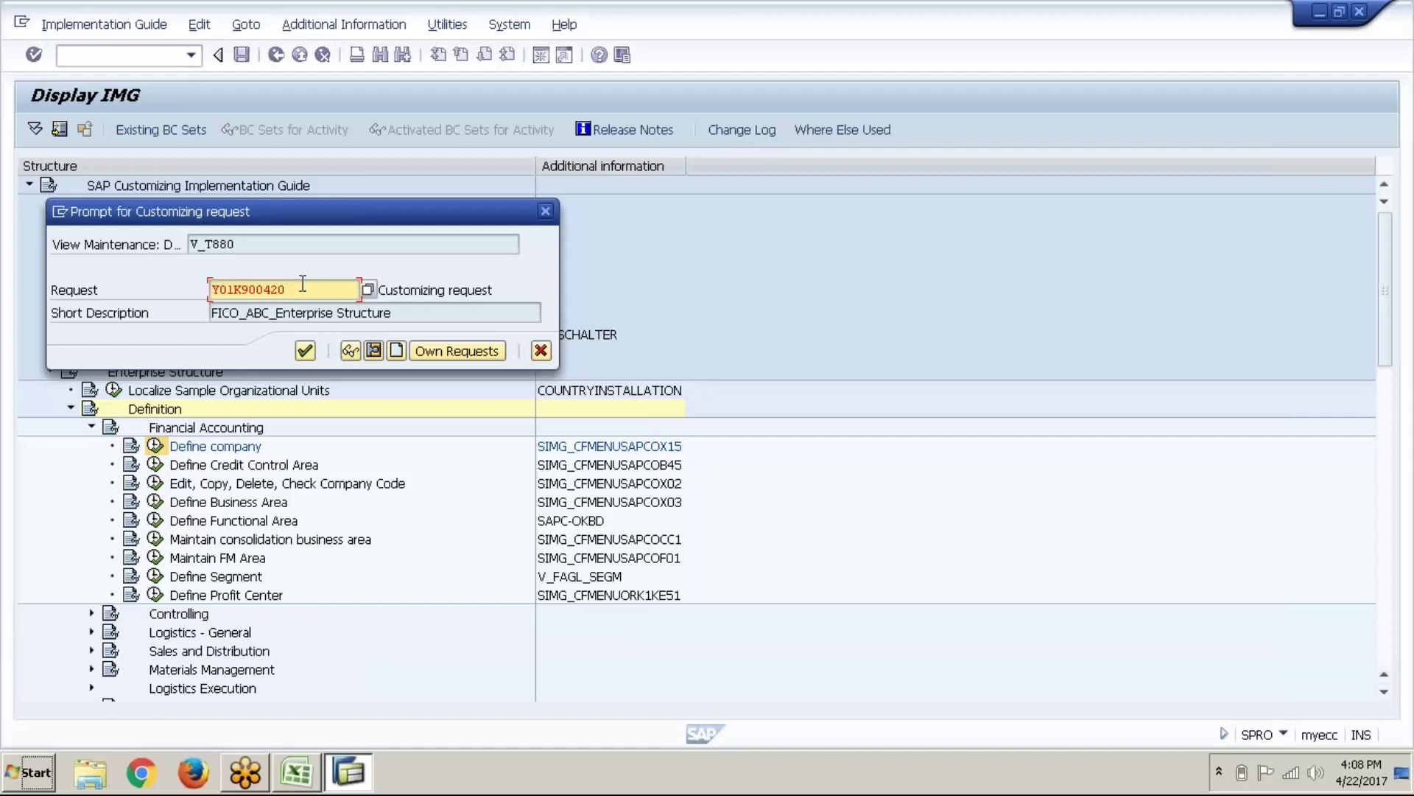
click(305, 351)
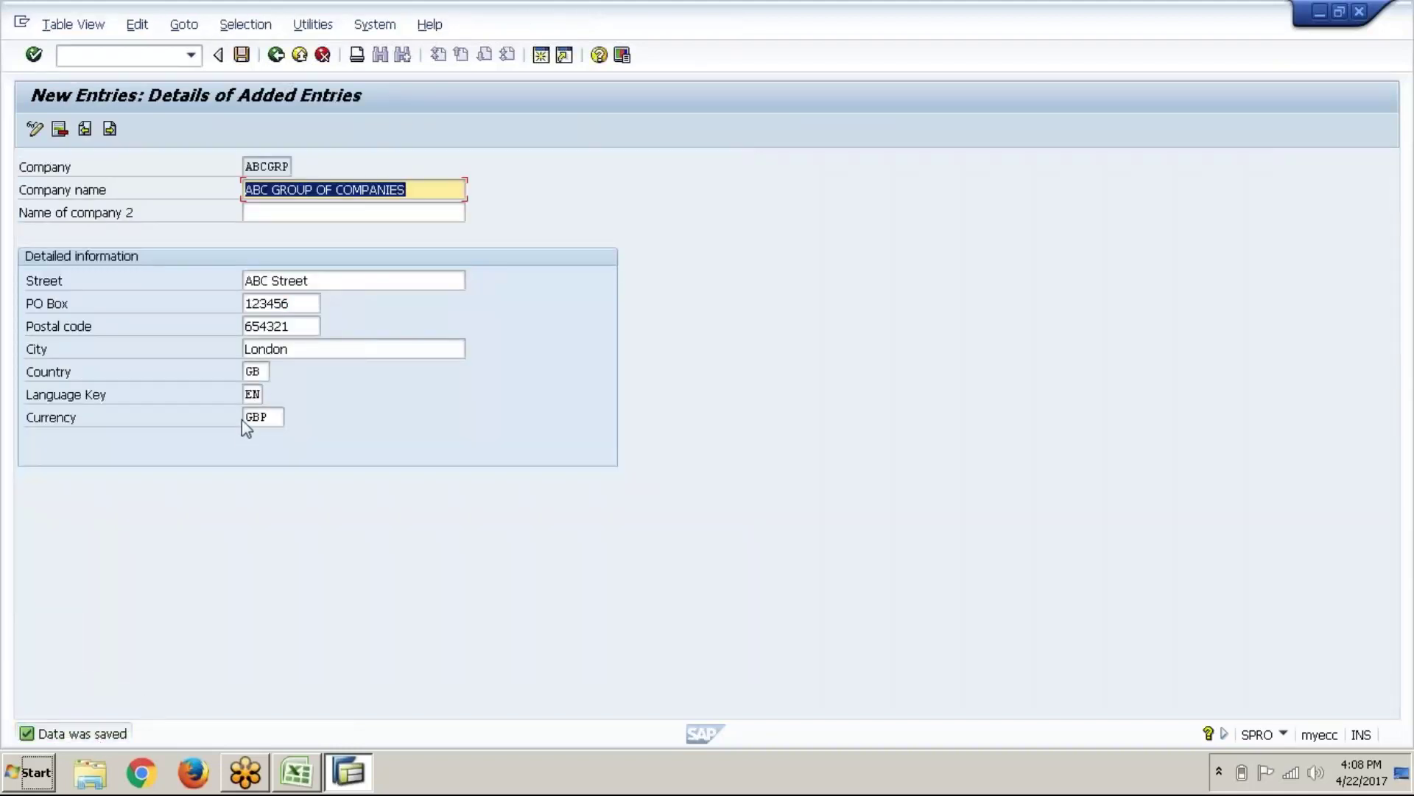
click(276, 55)
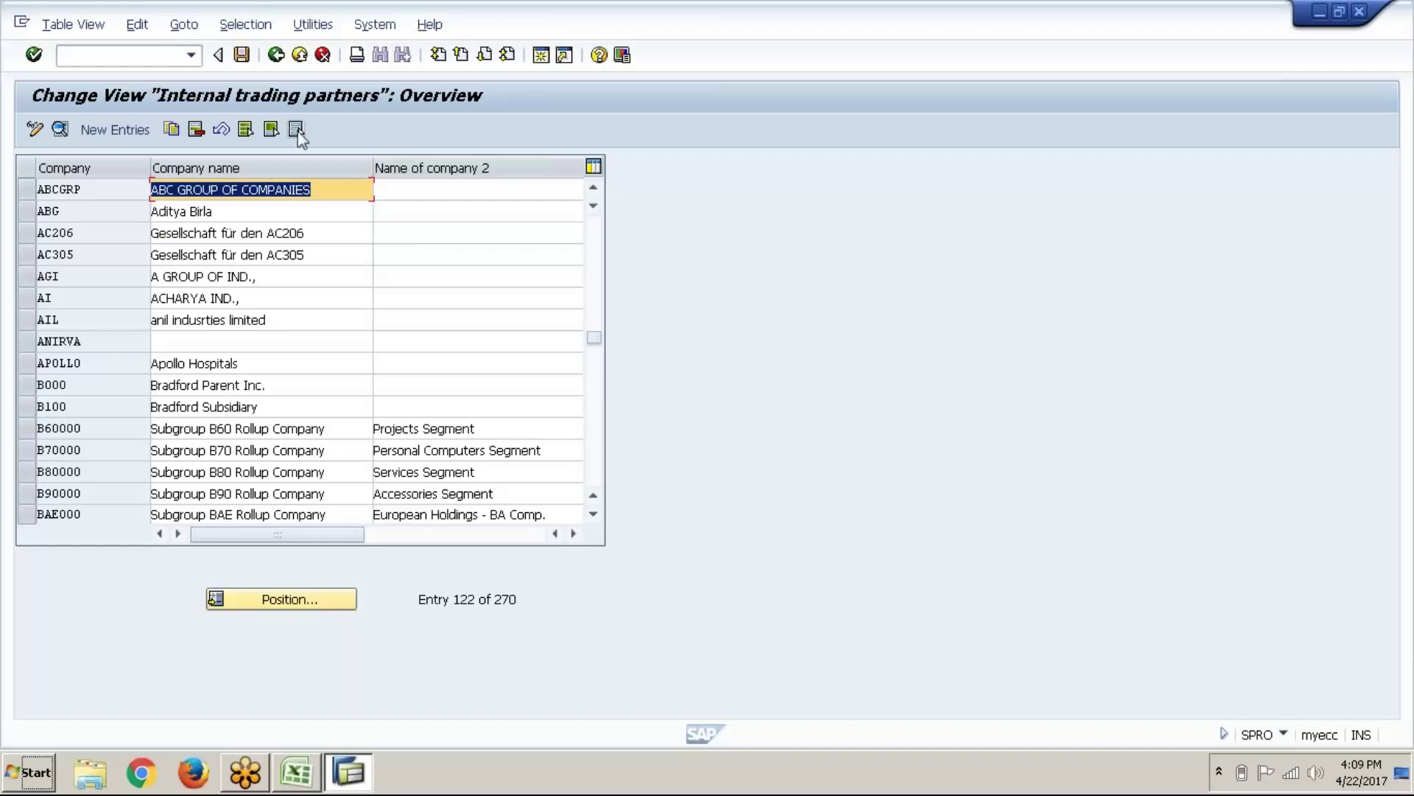
click(281, 64)
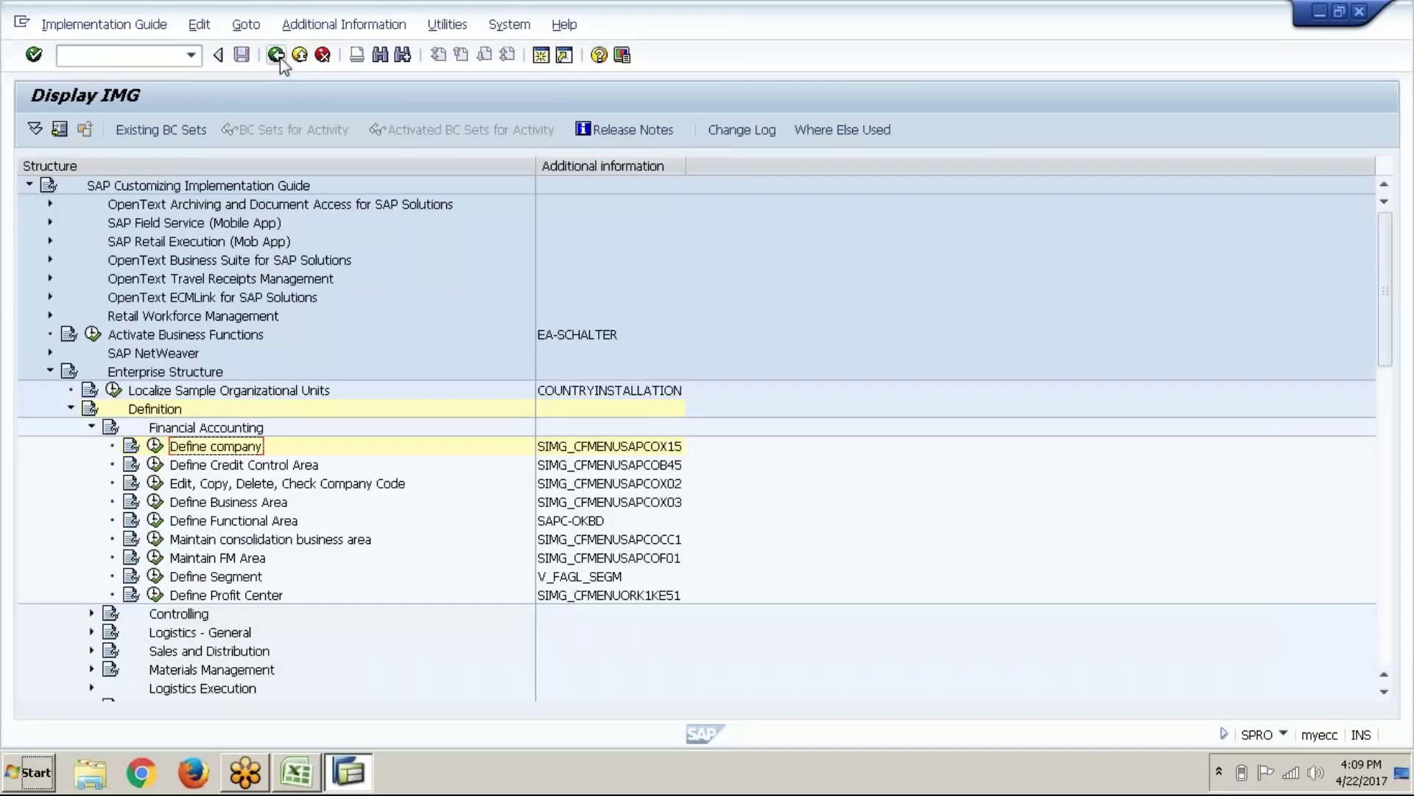
Step: Switch to Excel and enter "org unit for which financial statements are prepared for external reporting" in cell G93 as the company code definition
click(221, 486)
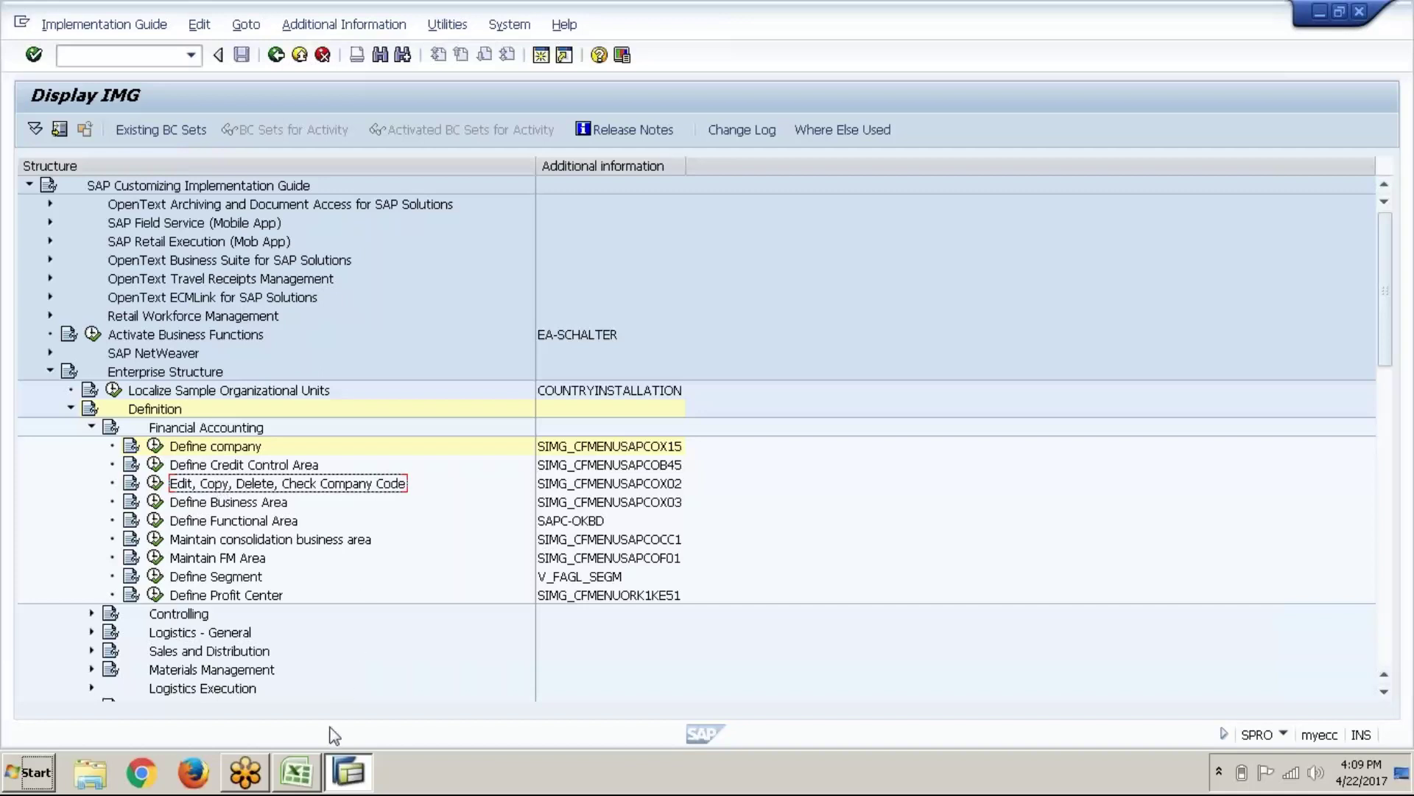
click(293, 787)
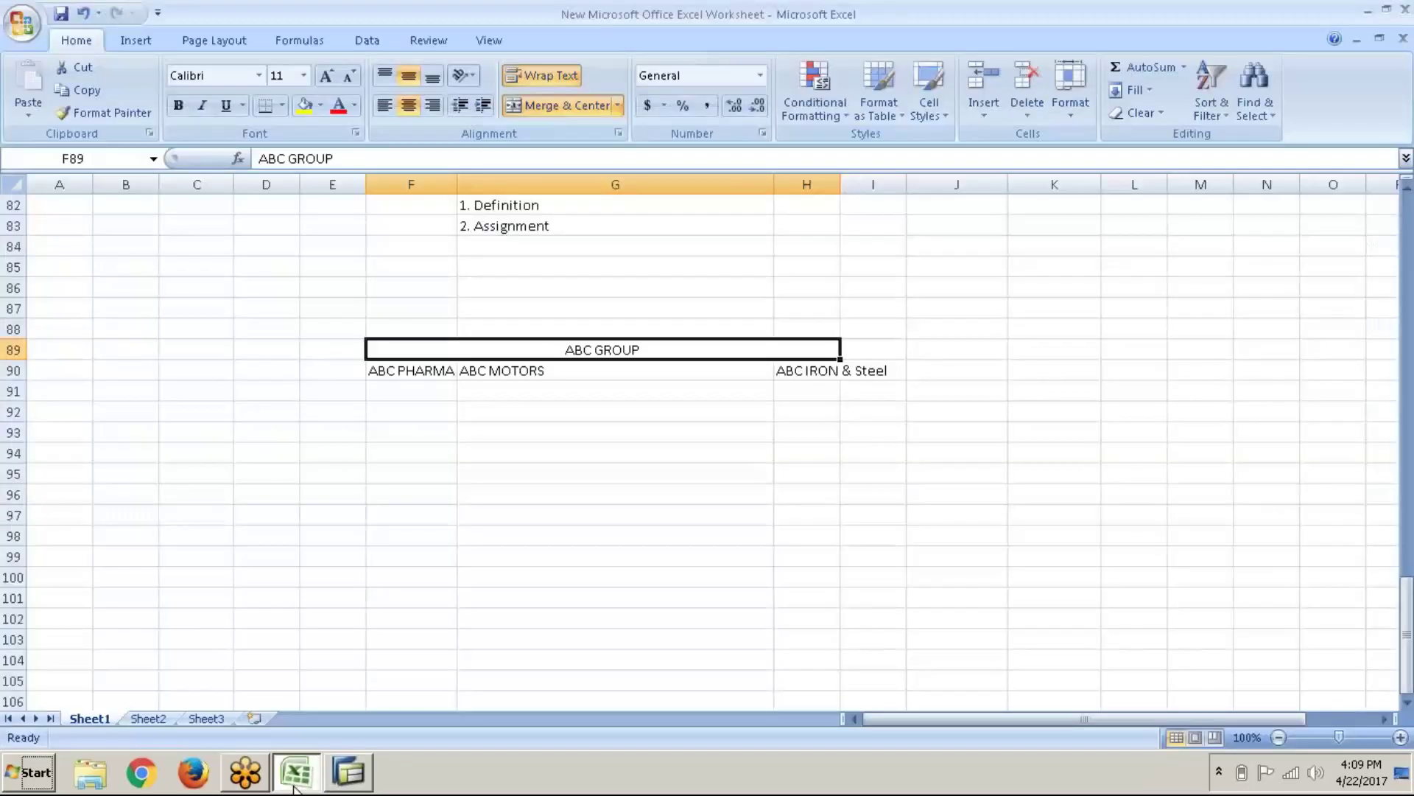
click(453, 400)
click(461, 391)
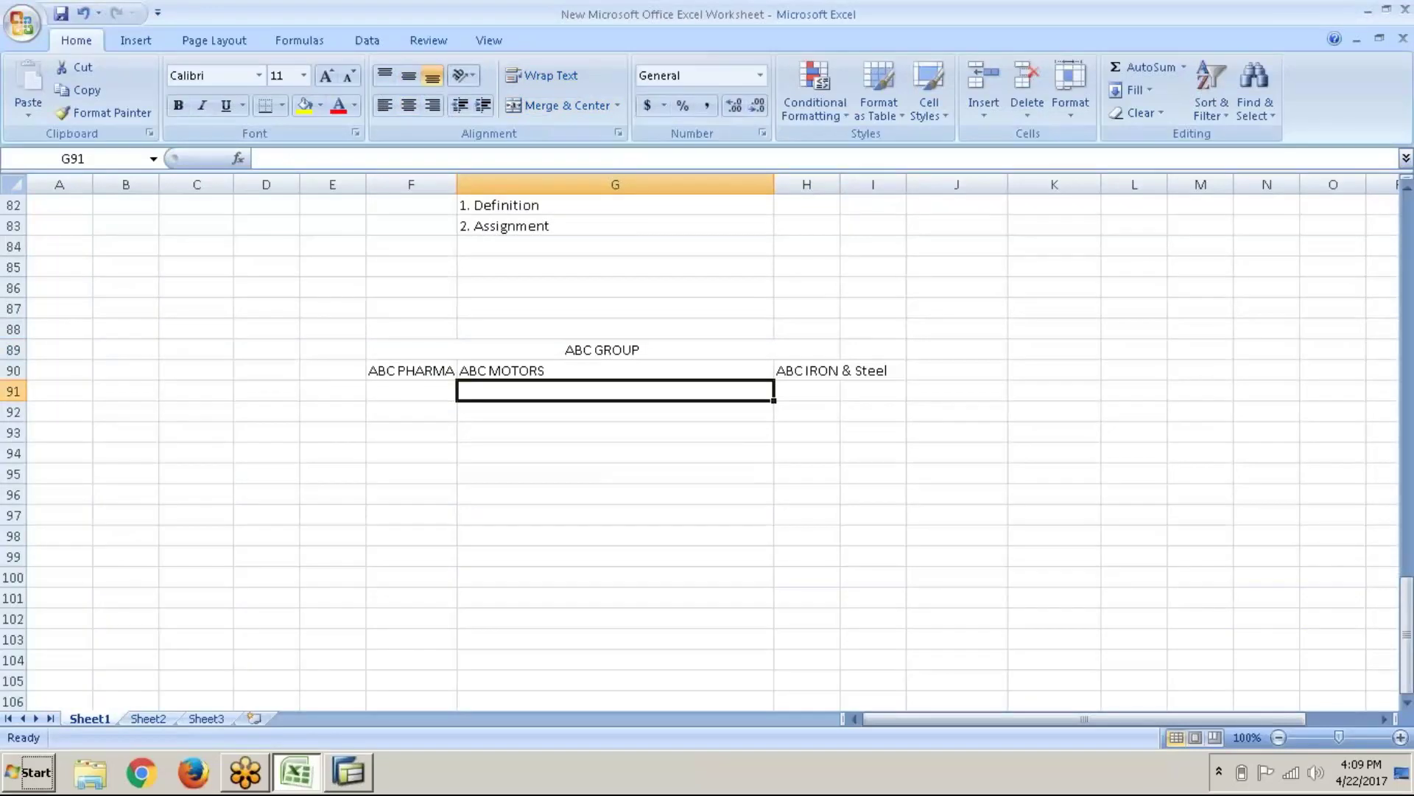
click(469, 431)
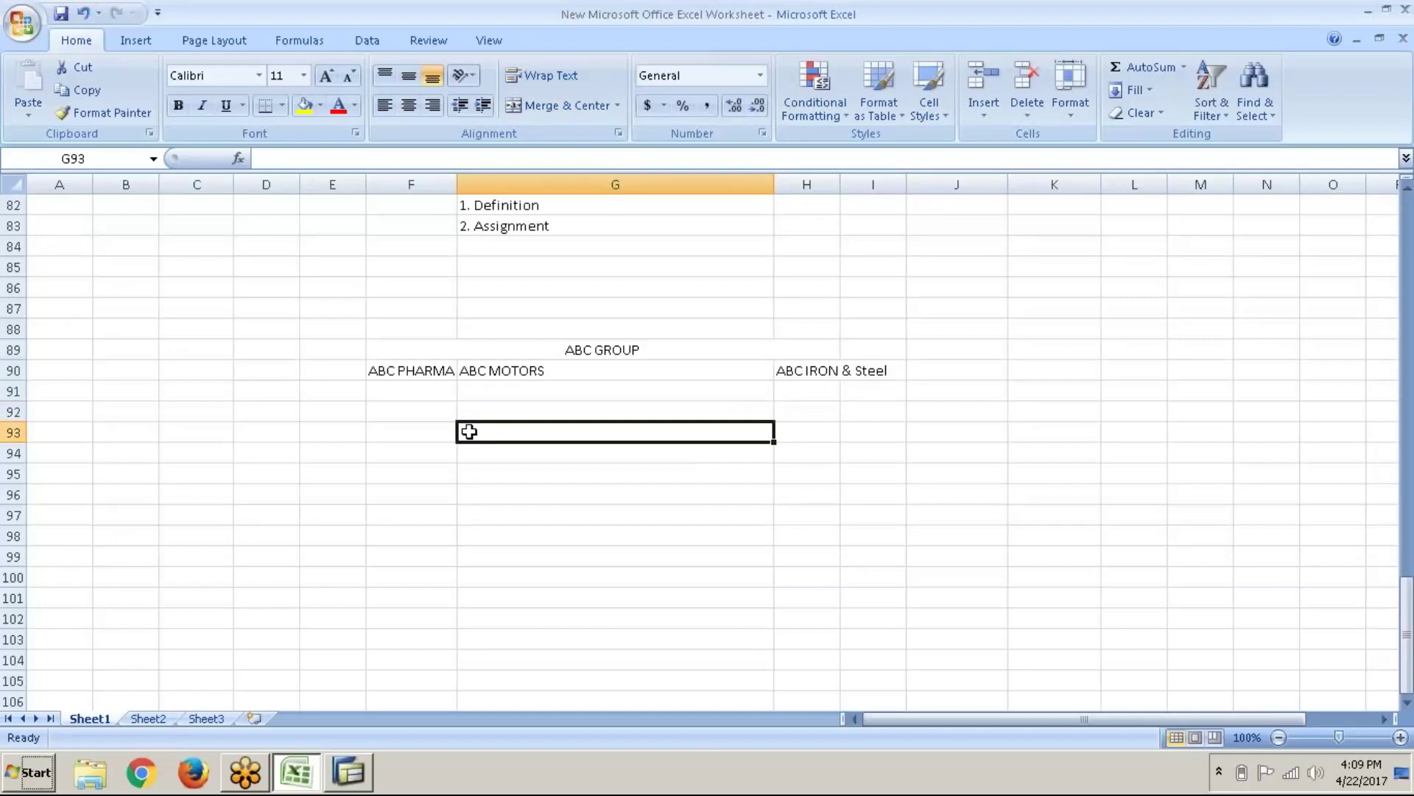
text(org)
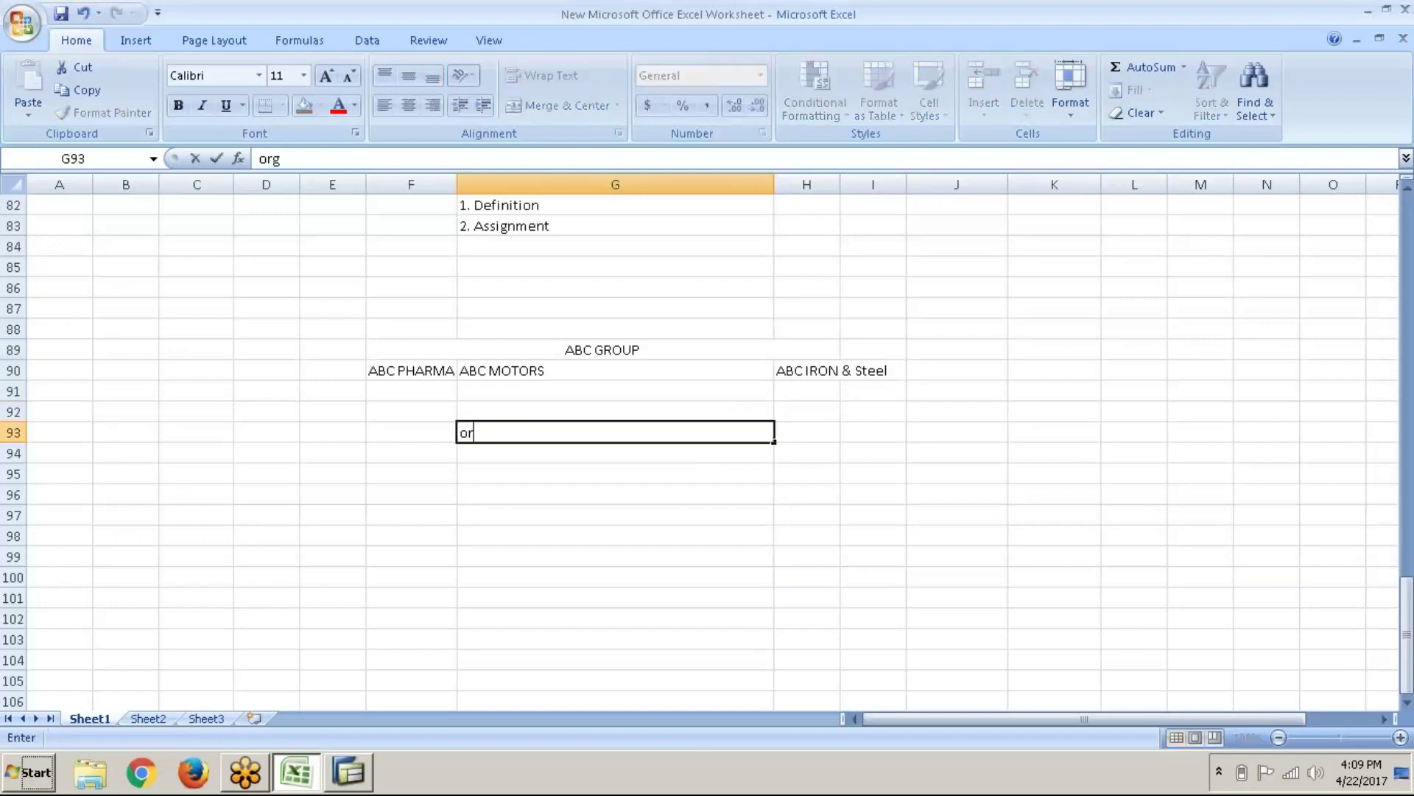
text( unit for wh)
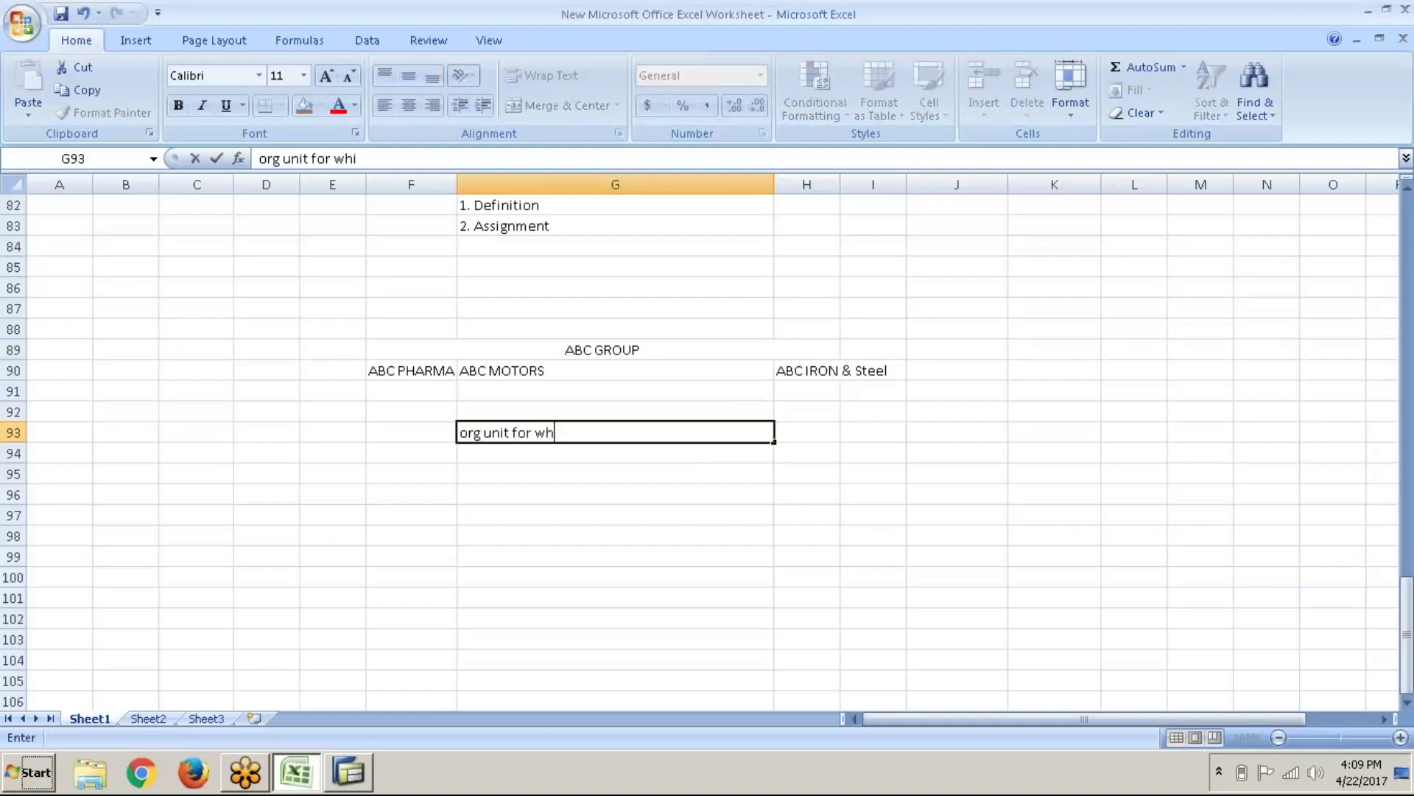
text(ich financial )
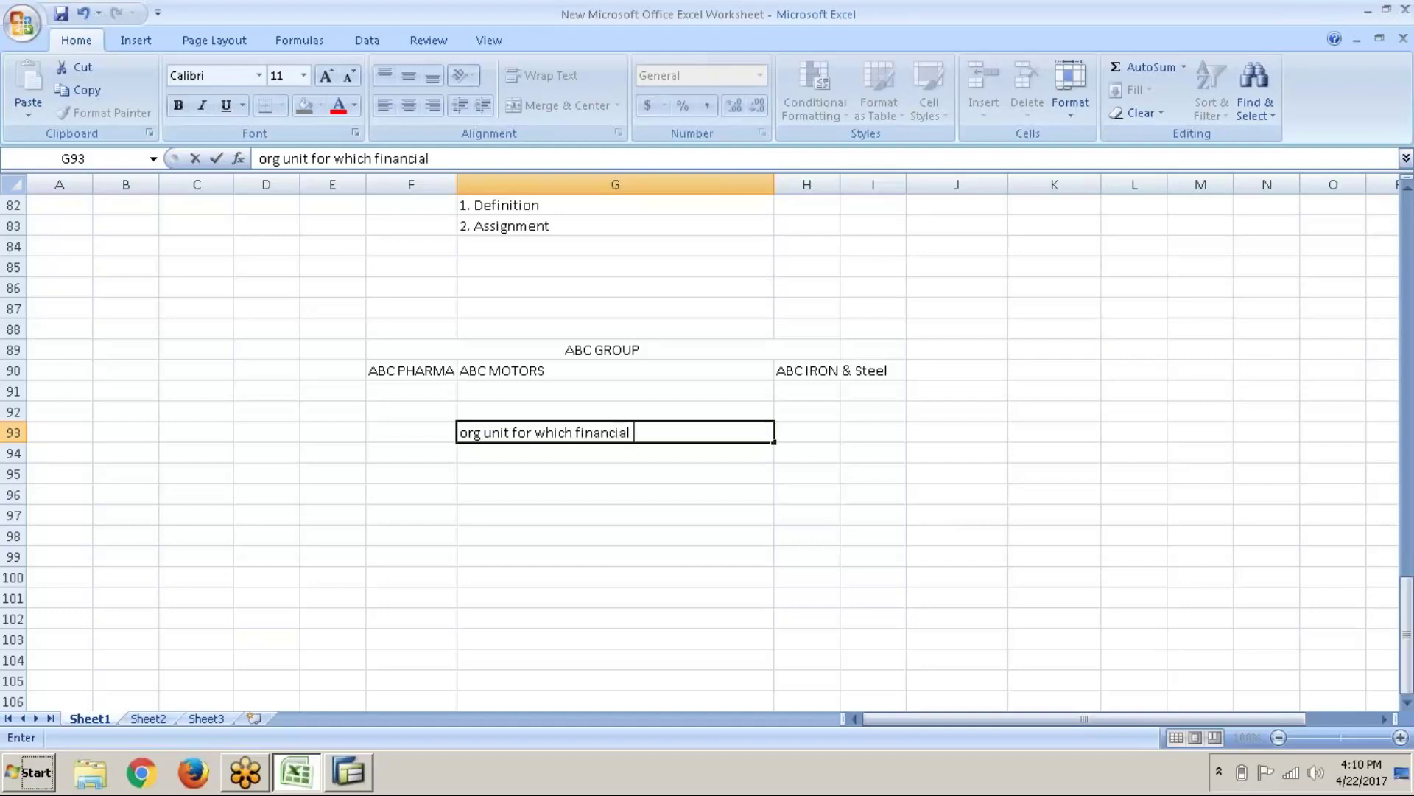
text(statements )
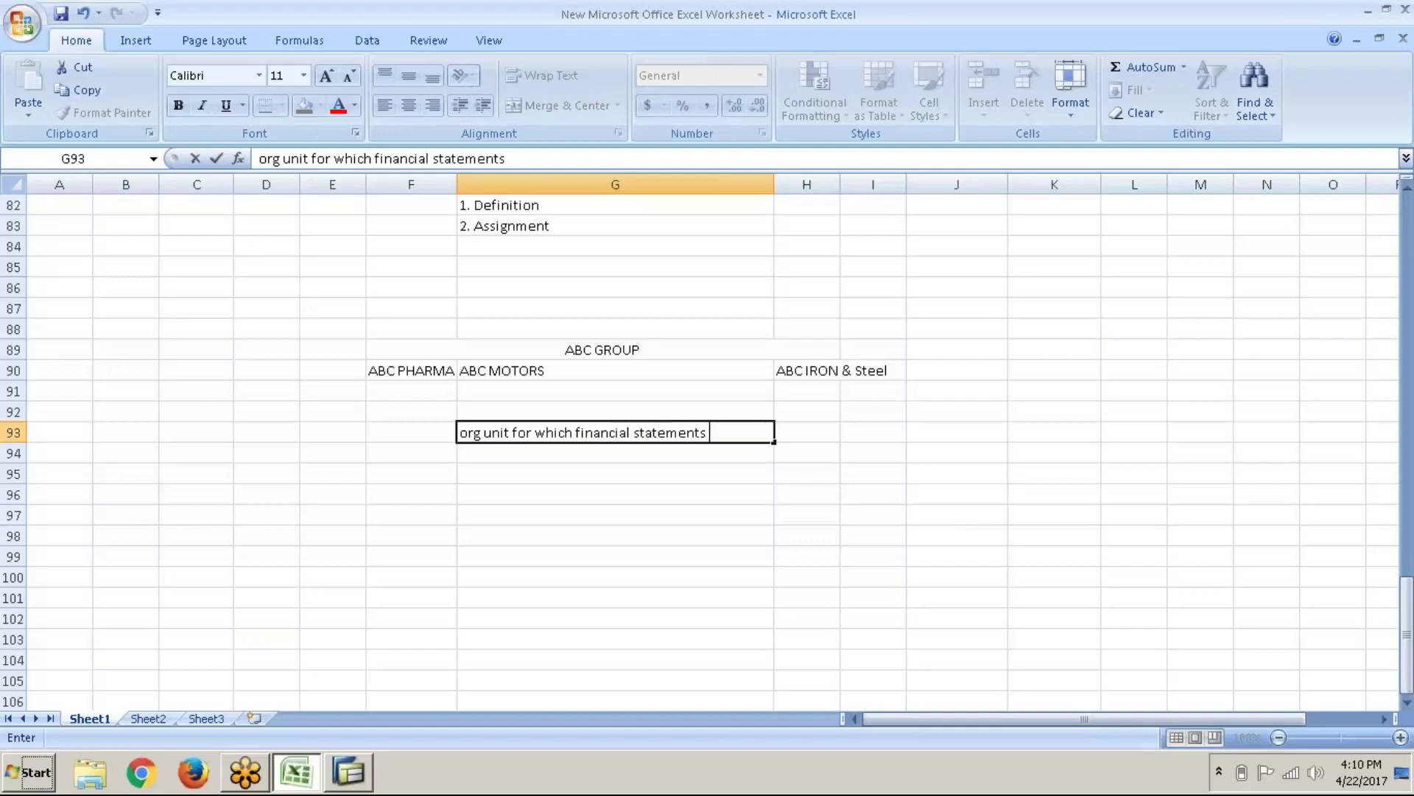
text(are prepared fo)
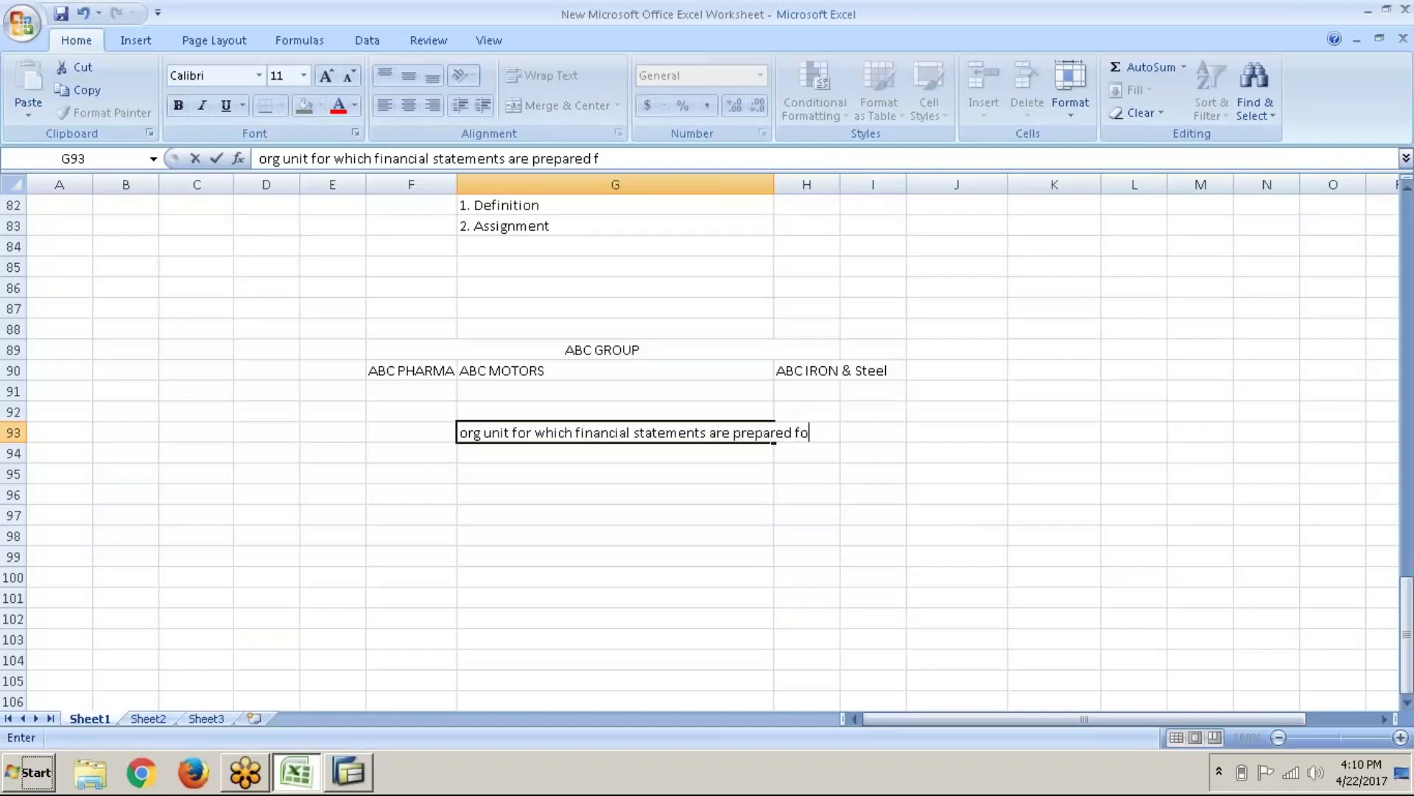
text(r external repor)
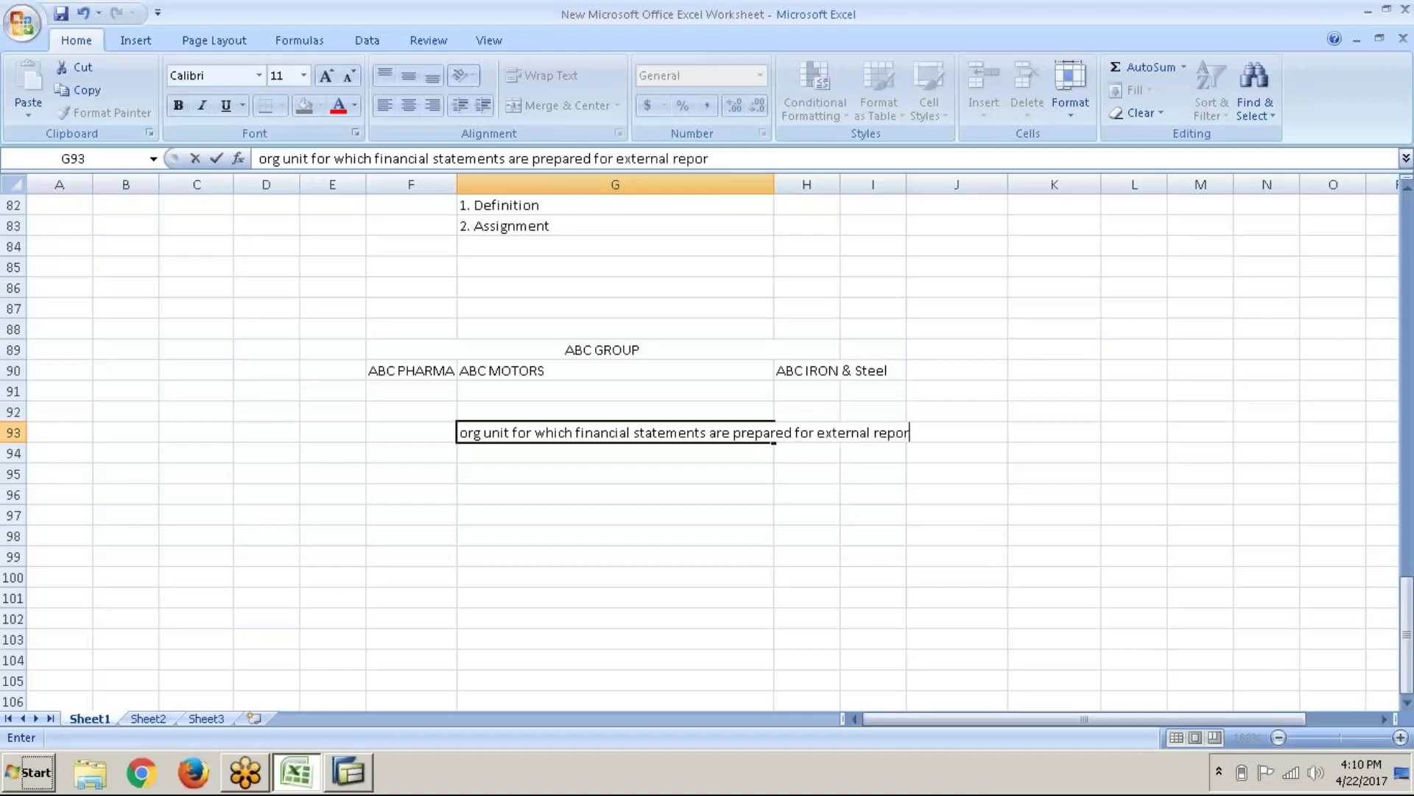
text(ting)
key(Return)
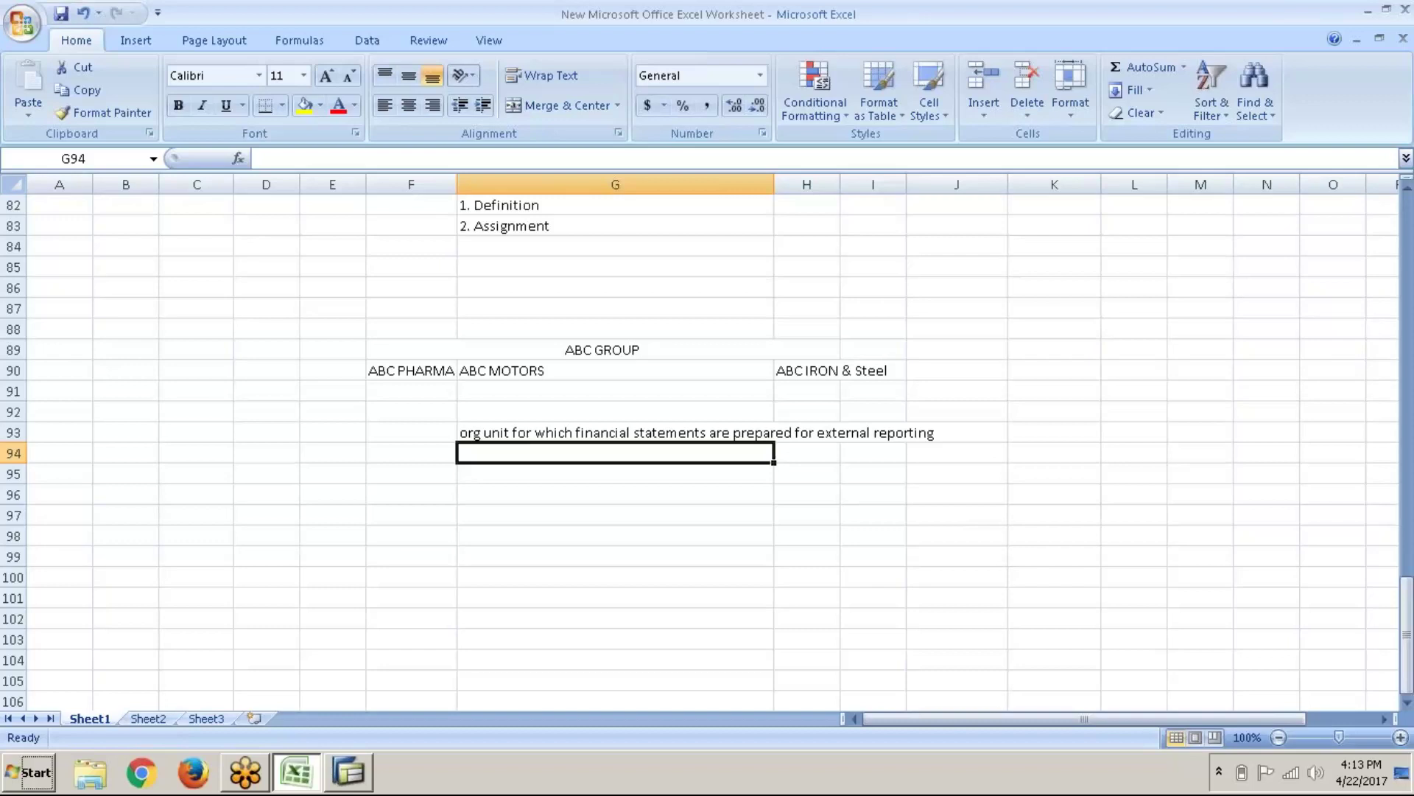
key(alt+Tab)
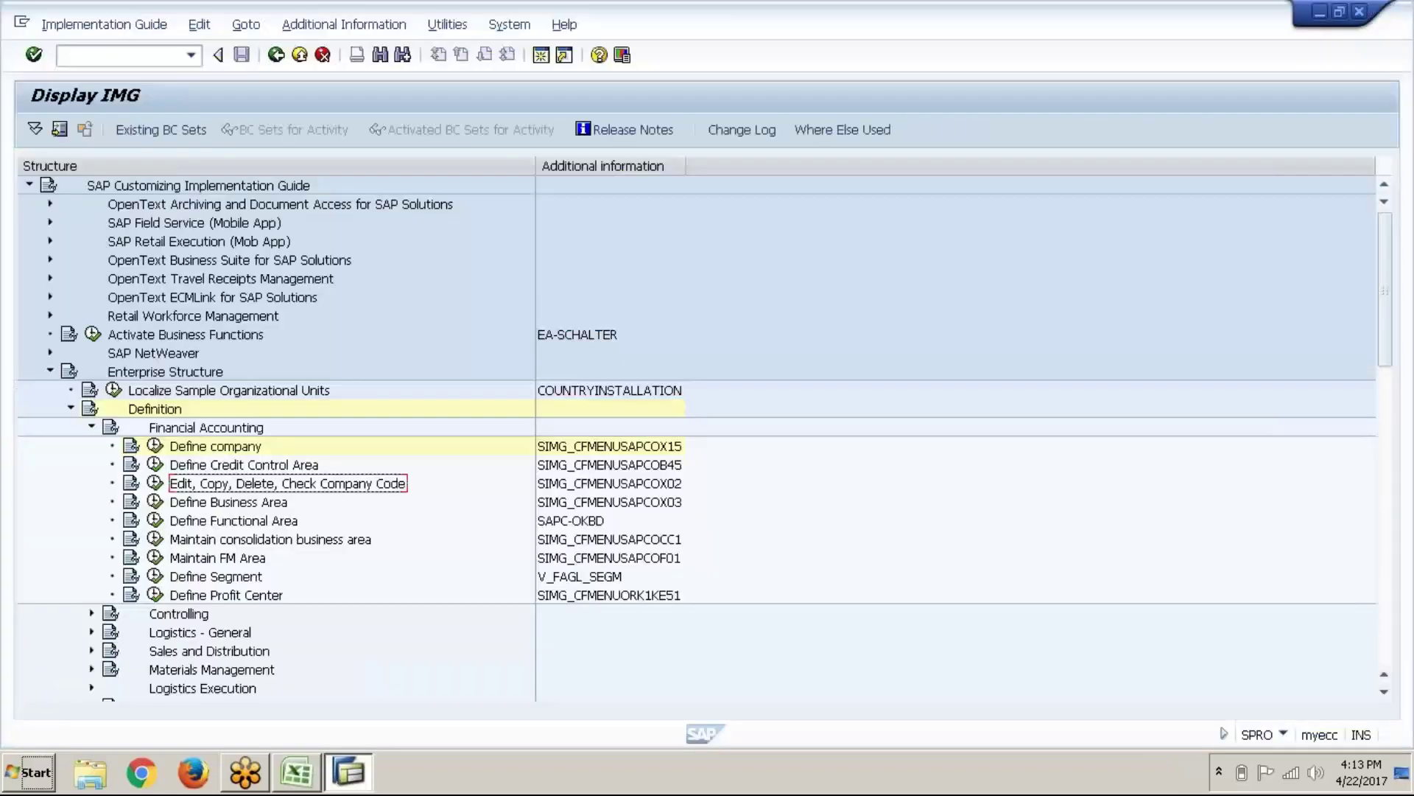
key(alt+Tab)
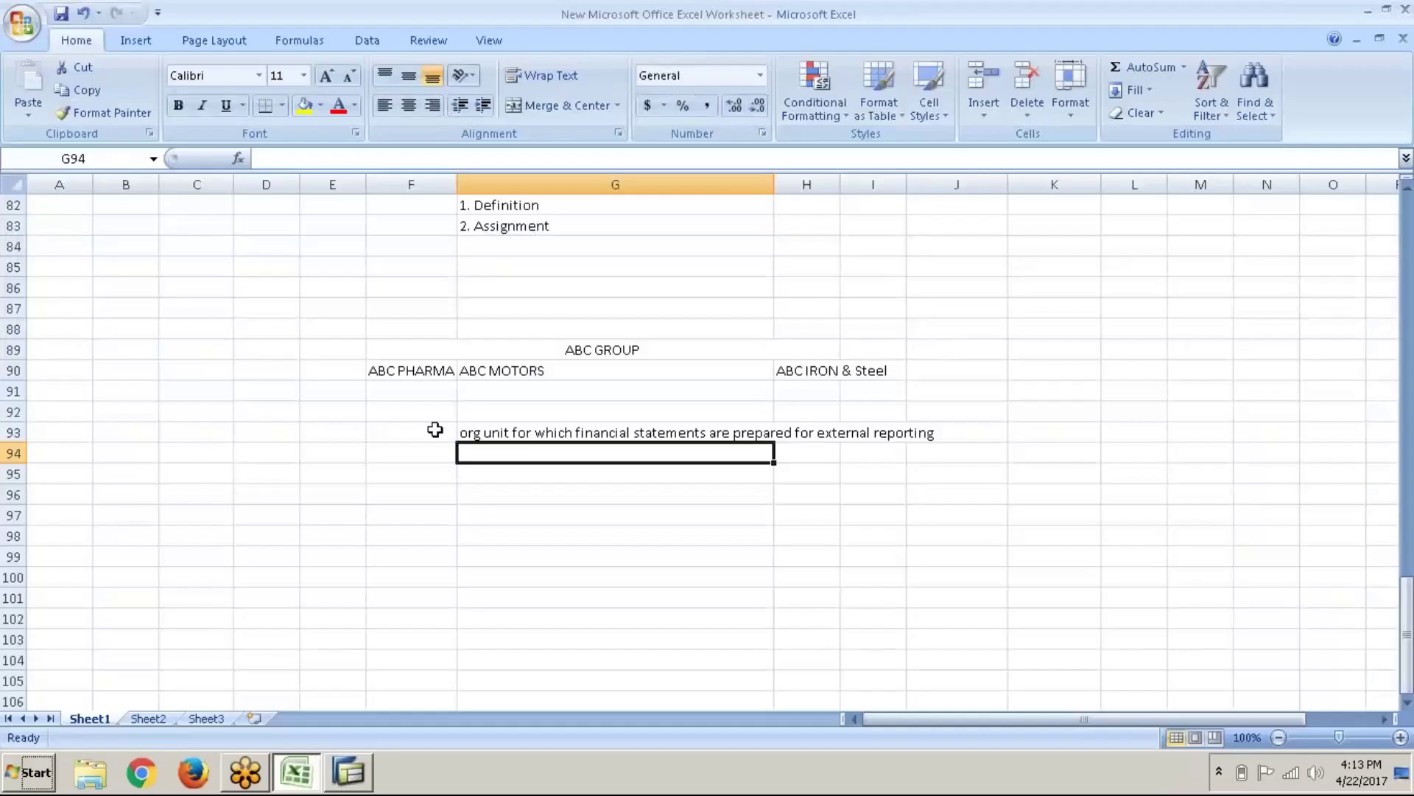
click(517, 399)
click(448, 386)
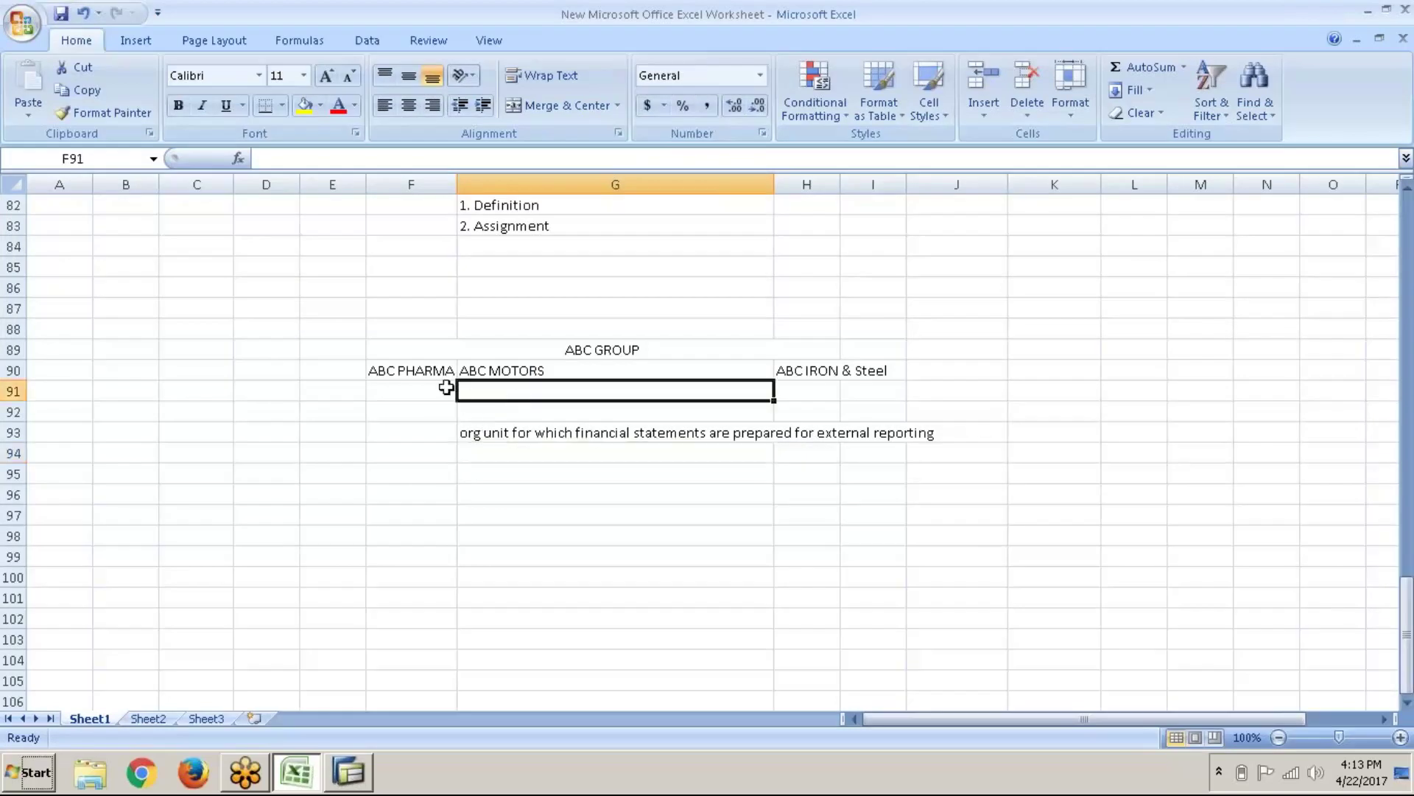
click(527, 396)
click(800, 376)
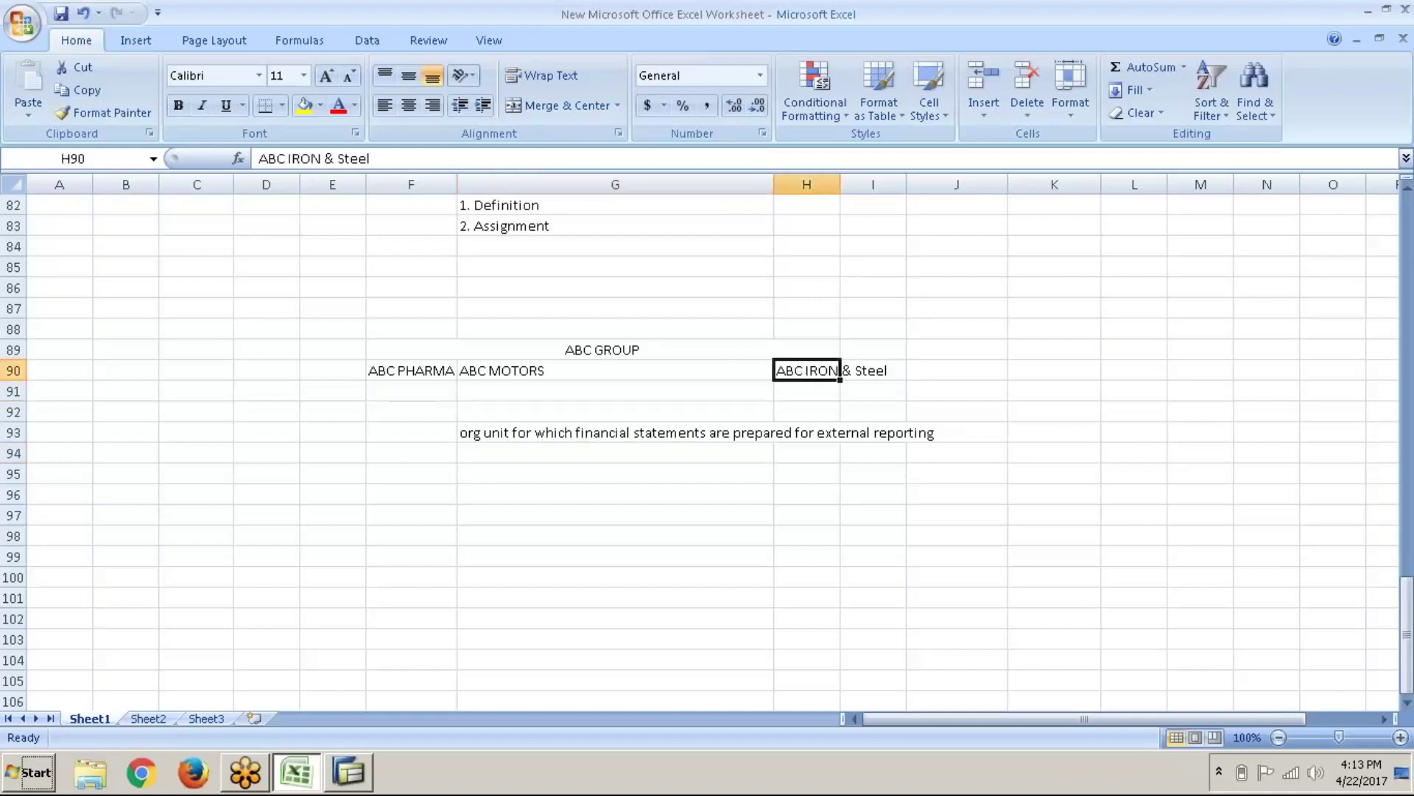
click(422, 388)
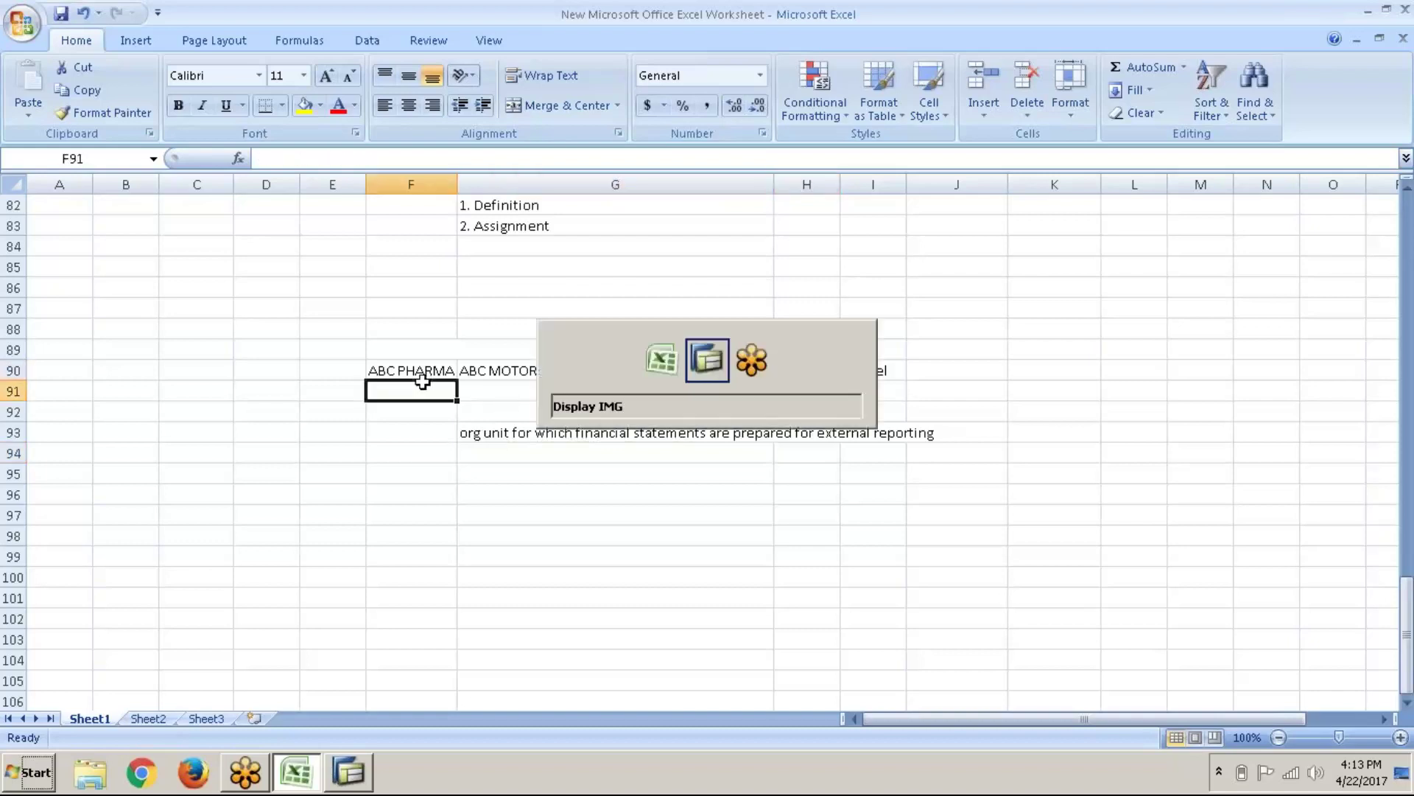
Step: Switch to SAP, open the Edit Company Code Data activity and start a new company code entry
key(alt+Tab)
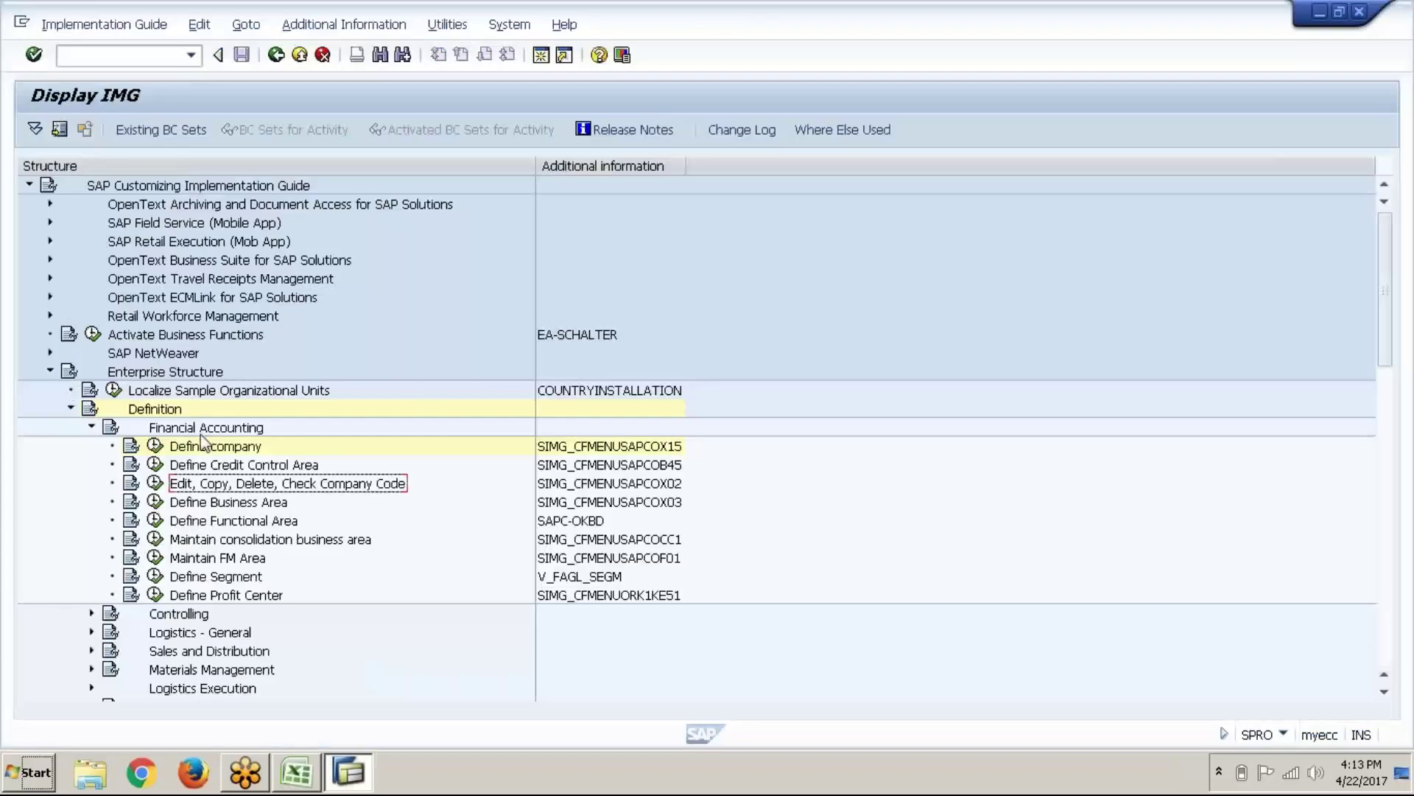
click(154, 485)
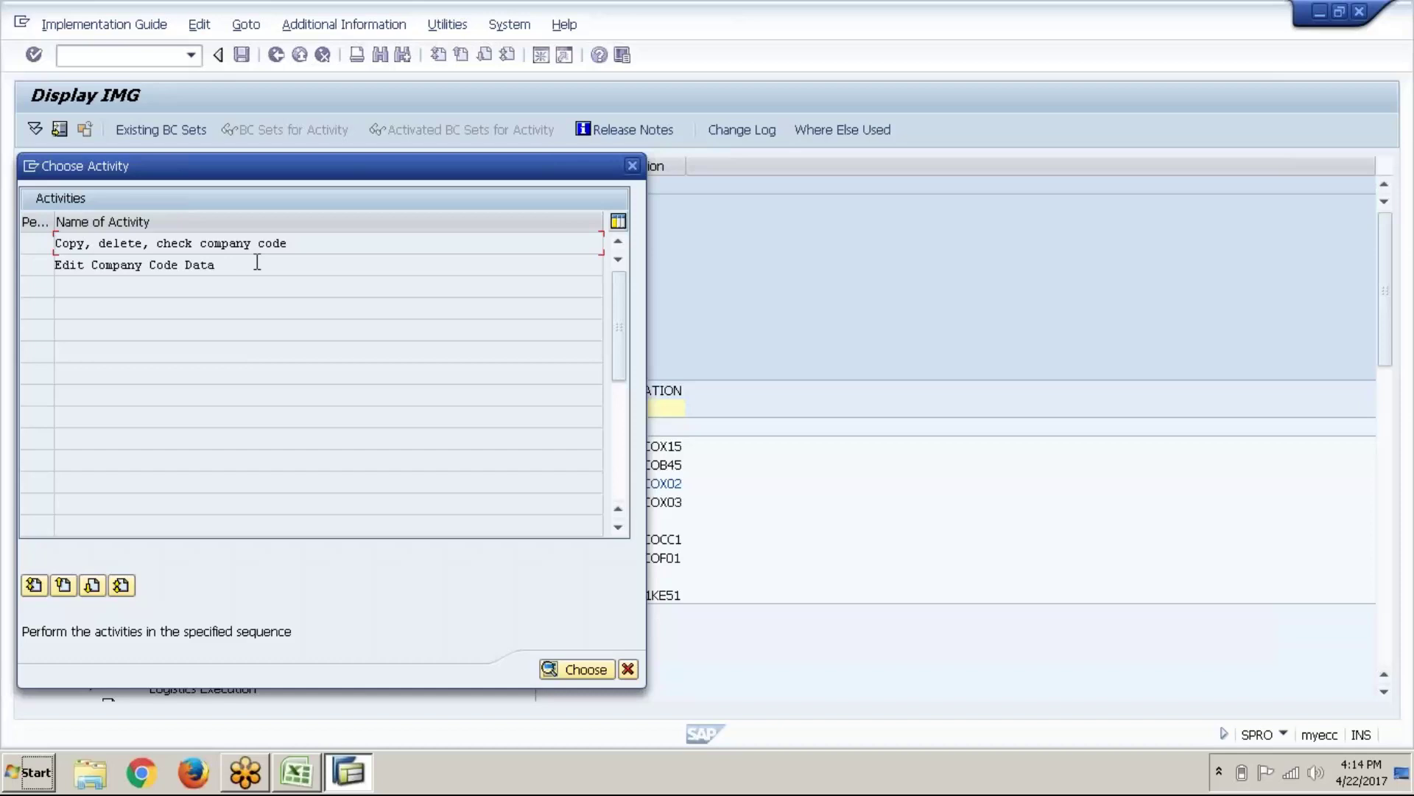
double_click(257, 262)
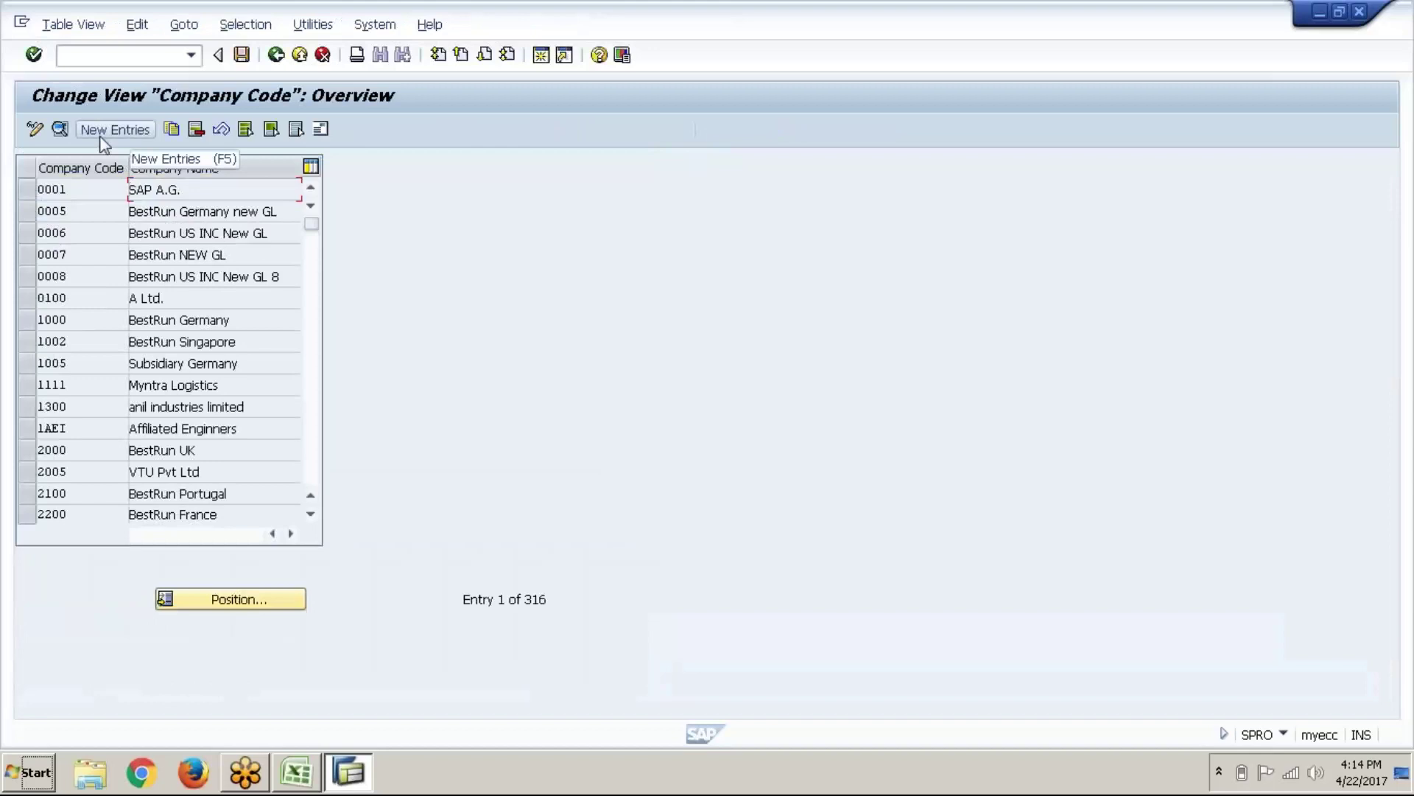
click(102, 137)
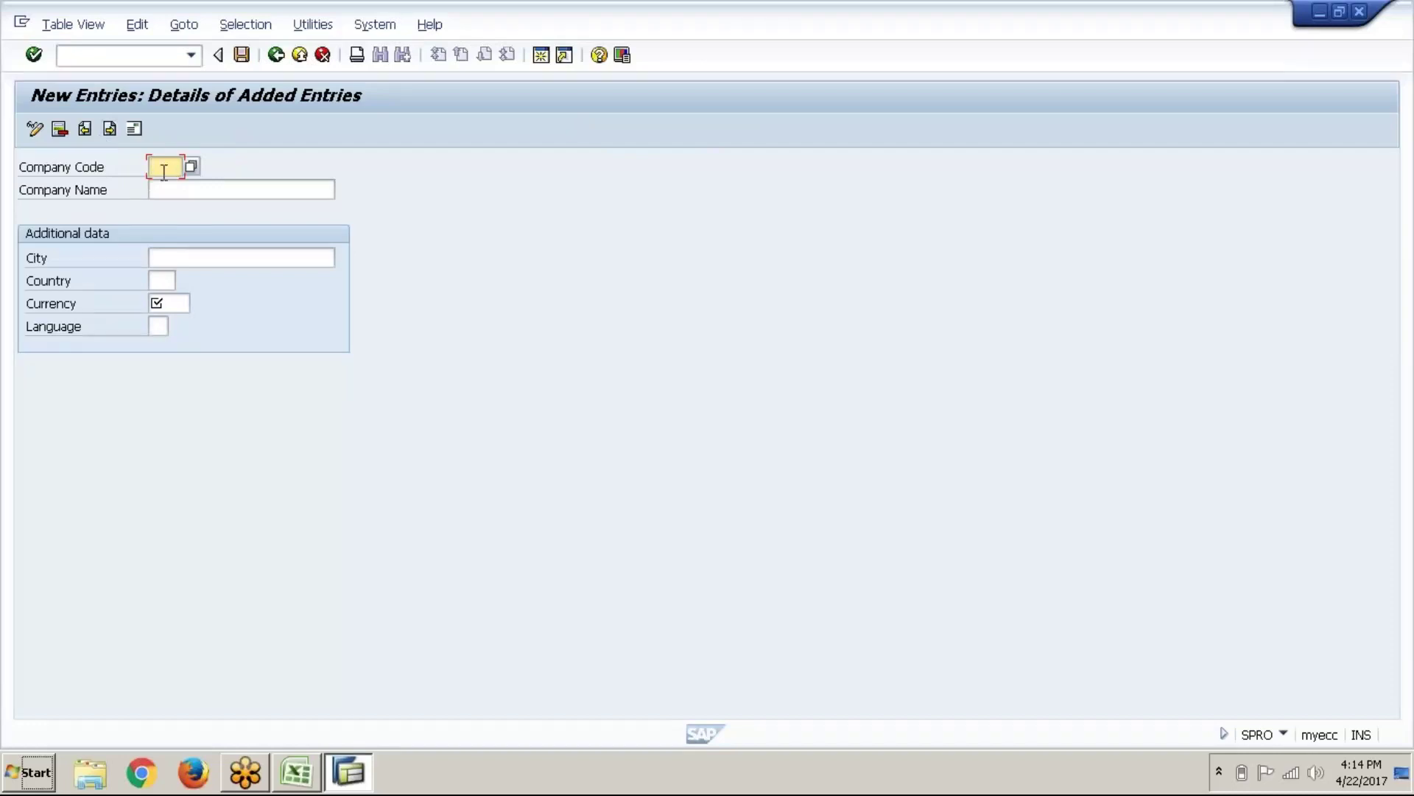
Step: Set the new entry's company code to ABC1
text(BI)
key(BackSpace)
key(BackSpace)
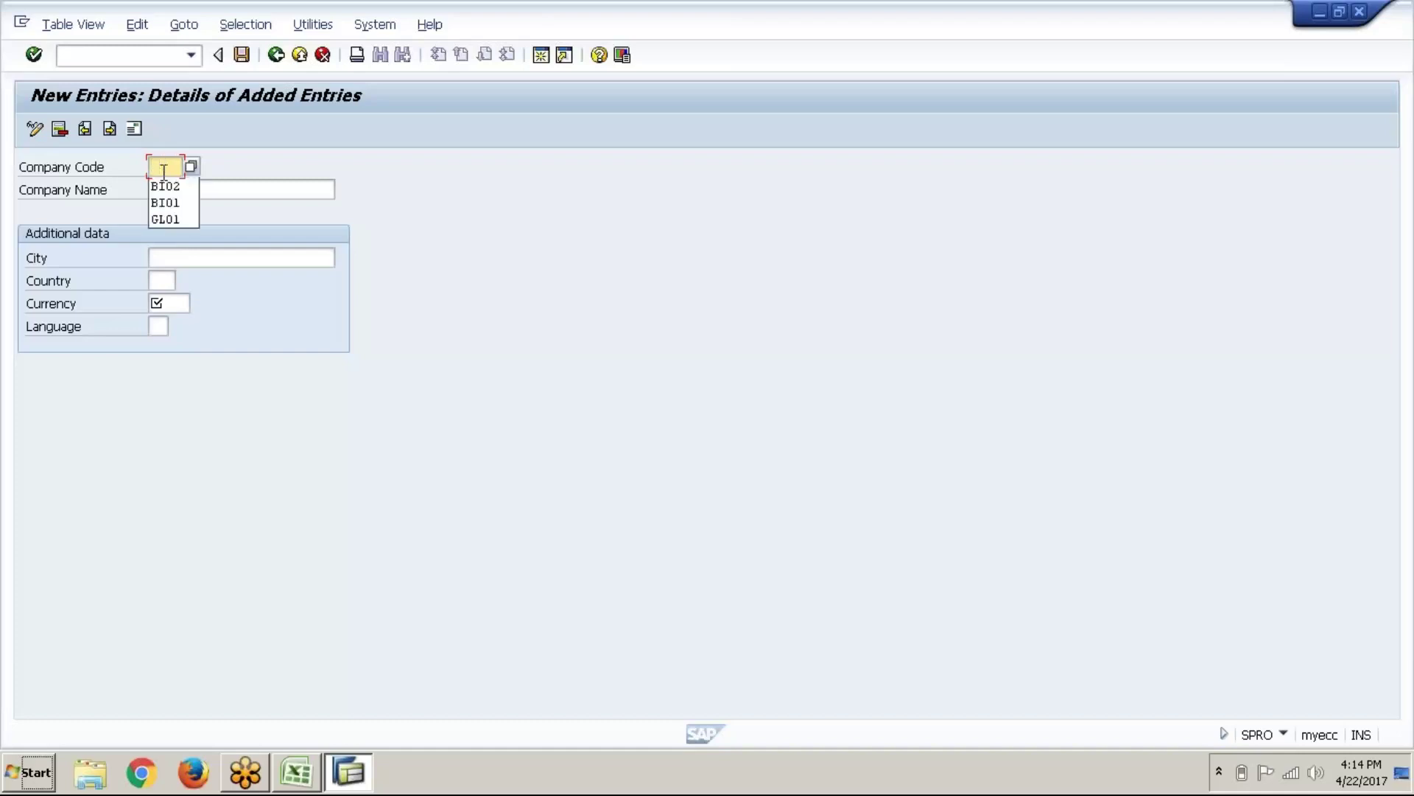
text(APB)
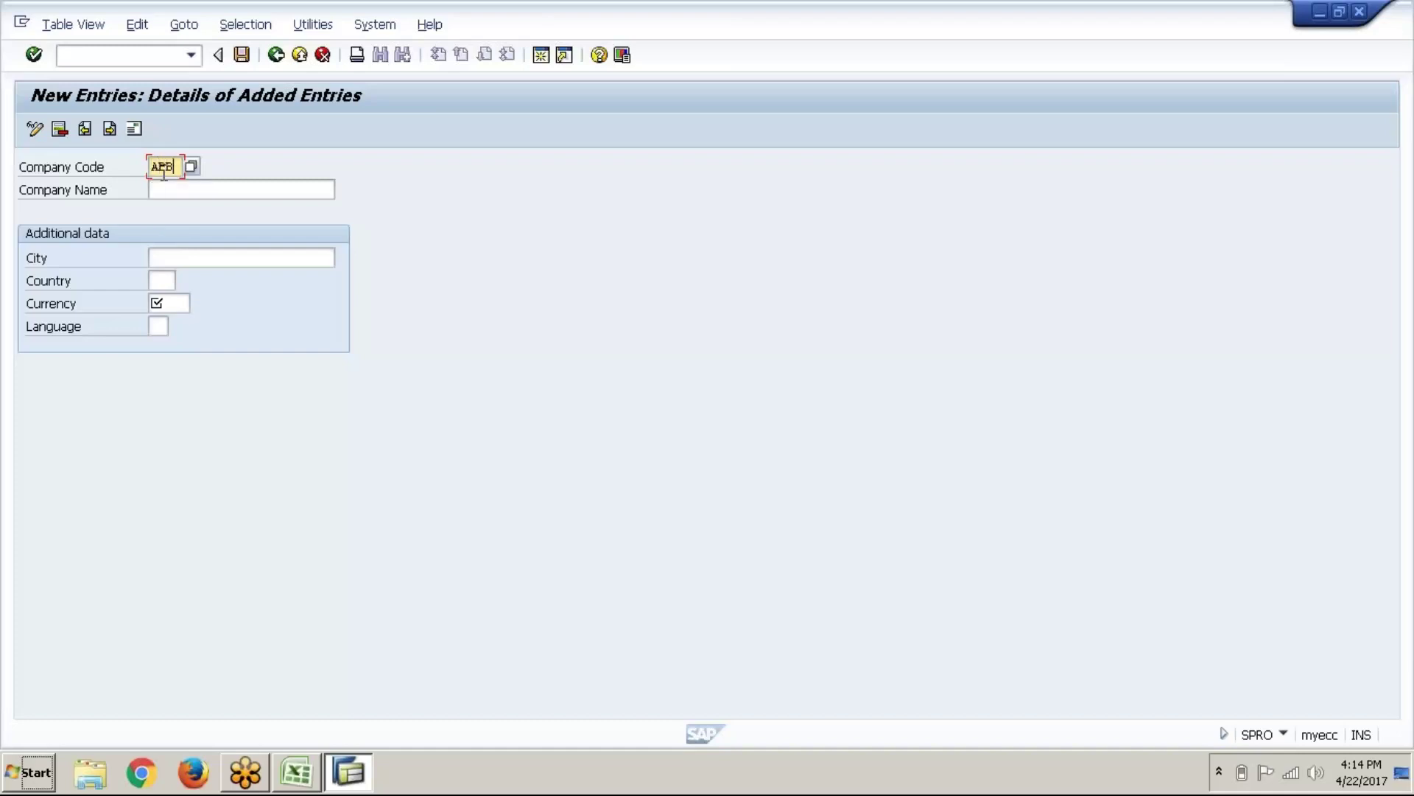
key(BackSpace)
key(BackSpace)
text(BC1)
key(Tab)
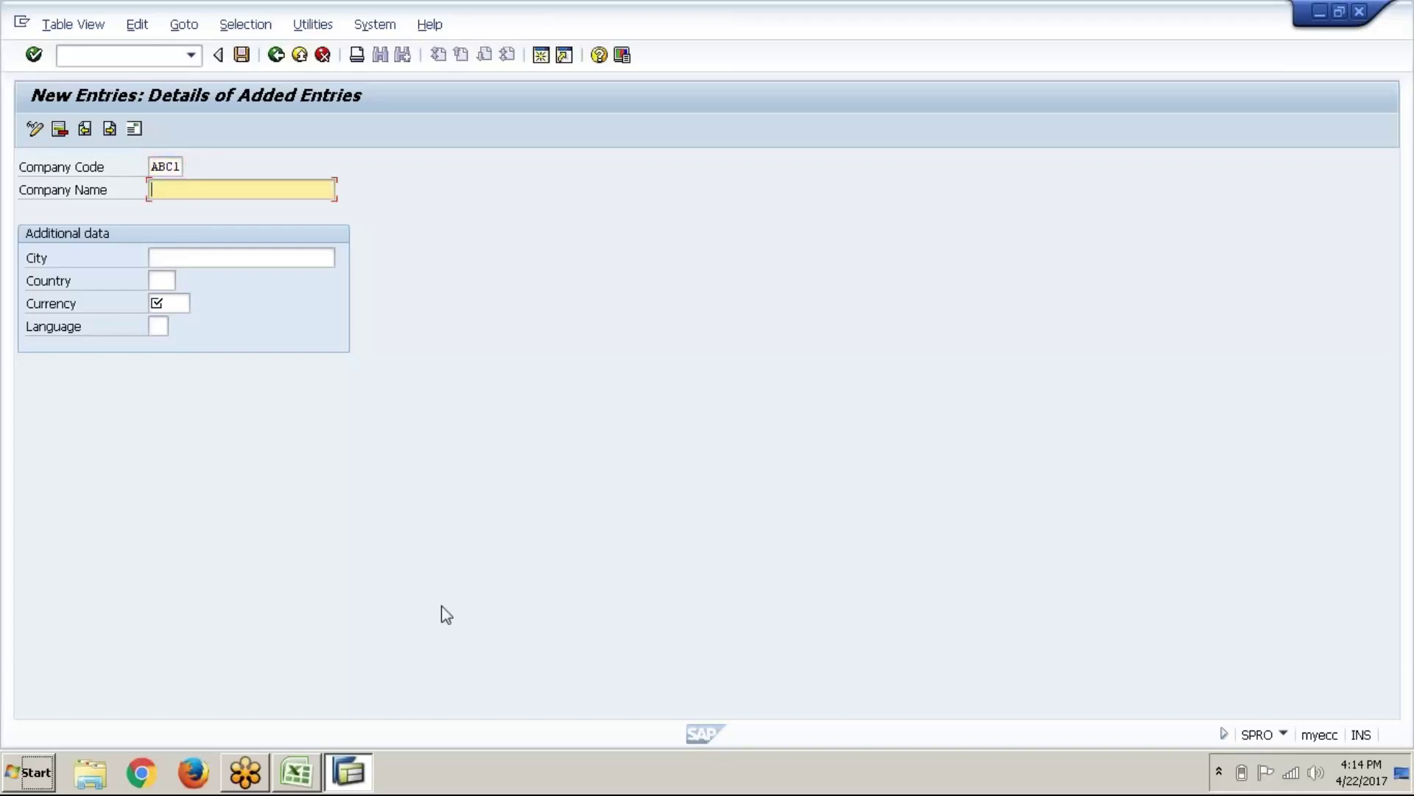
Step: Enter ABC PHARMACEUTICALS as the company name for company code ABC1
text(ABC PHAR)
text(MACEUTIC)
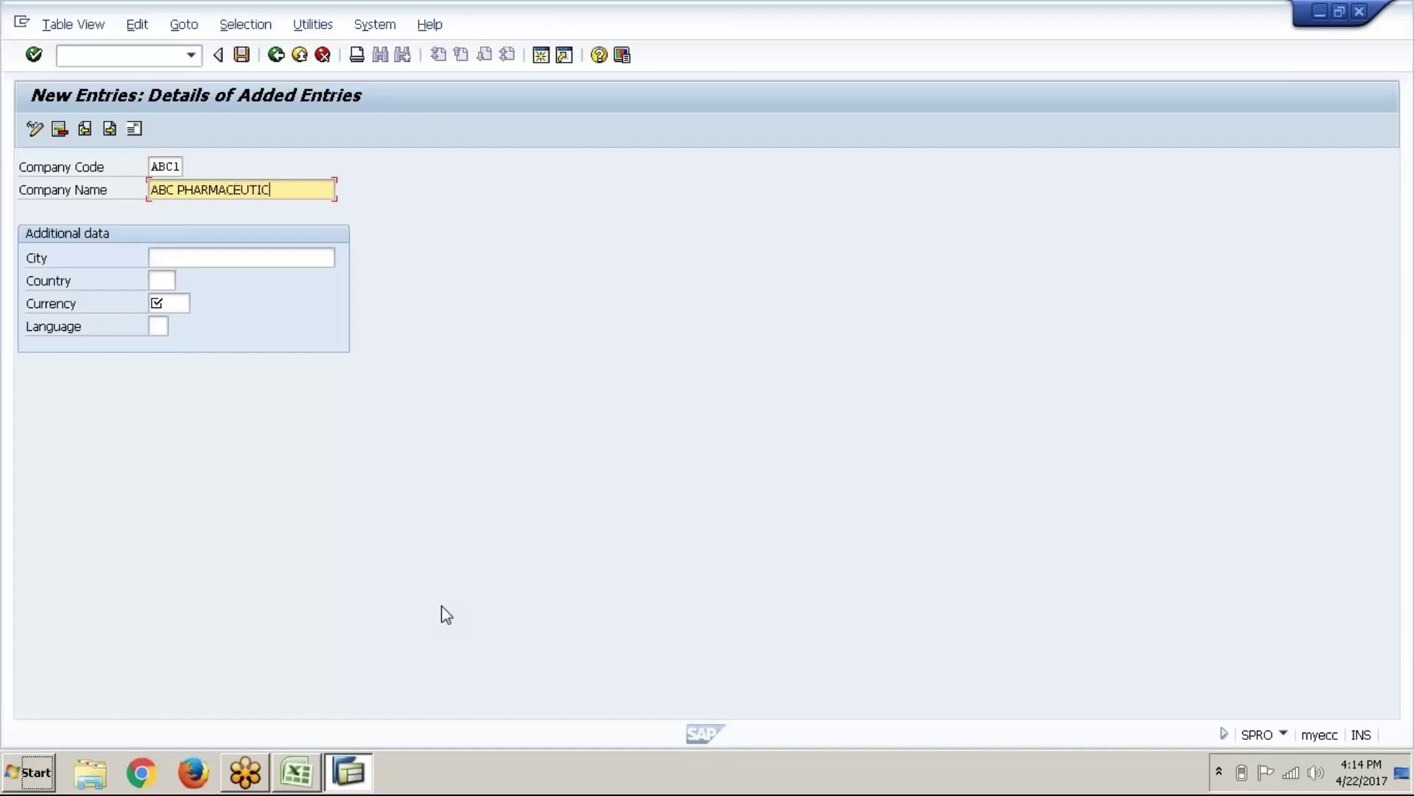
text(ALS)
double_click(178, 189)
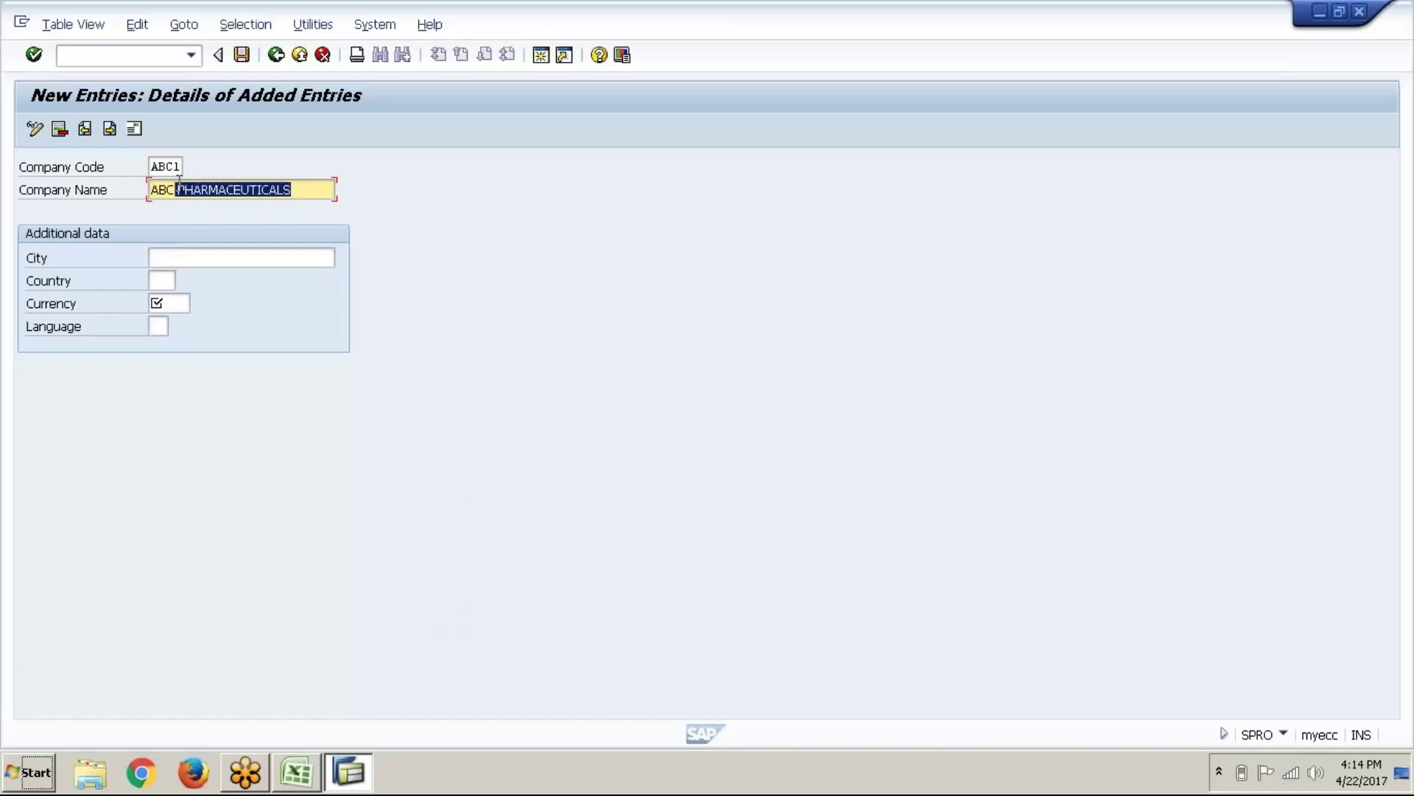
click(179, 189)
Step: Set the city of company code ABC1 to London from the previously used entries
click(224, 256)
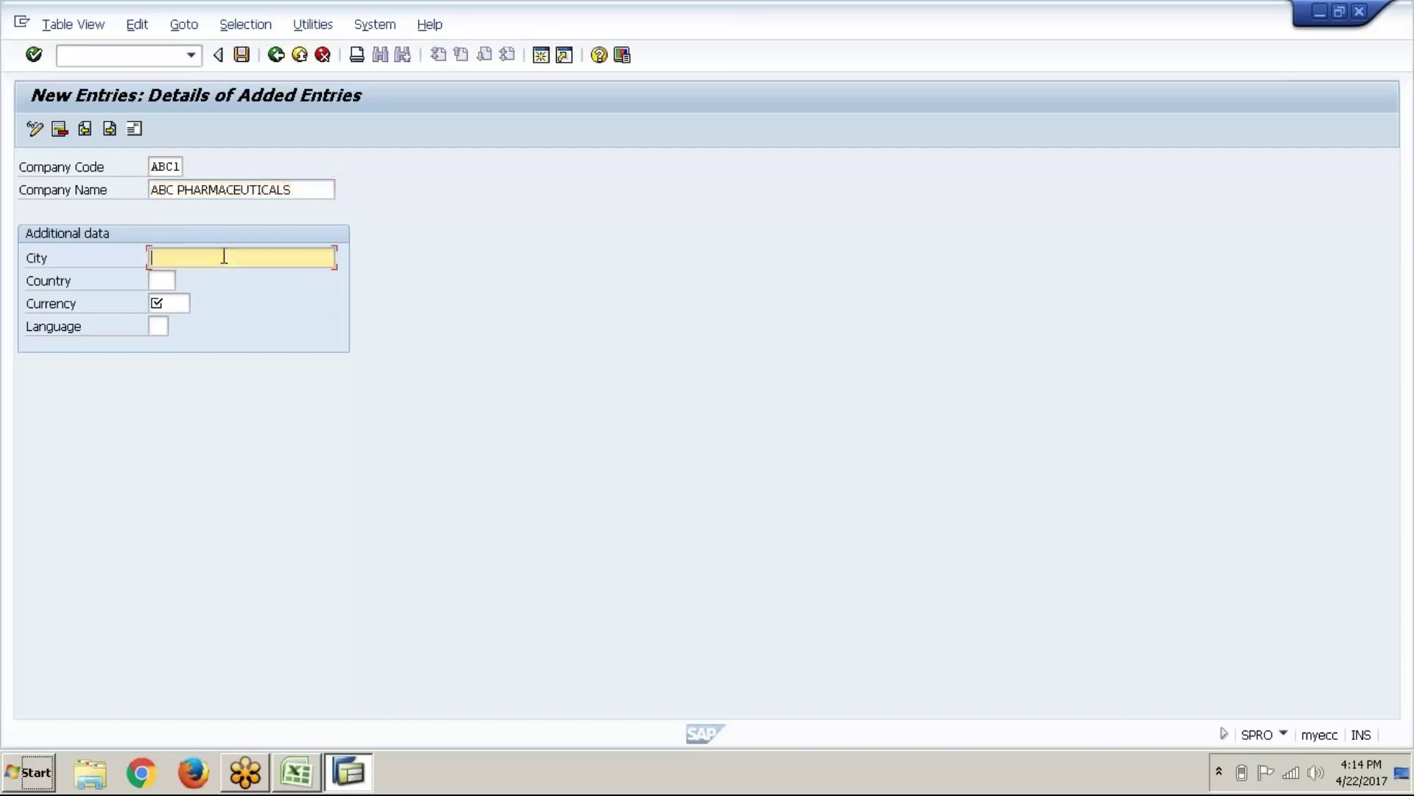
text(LO)
key(Down)
key(Tab)
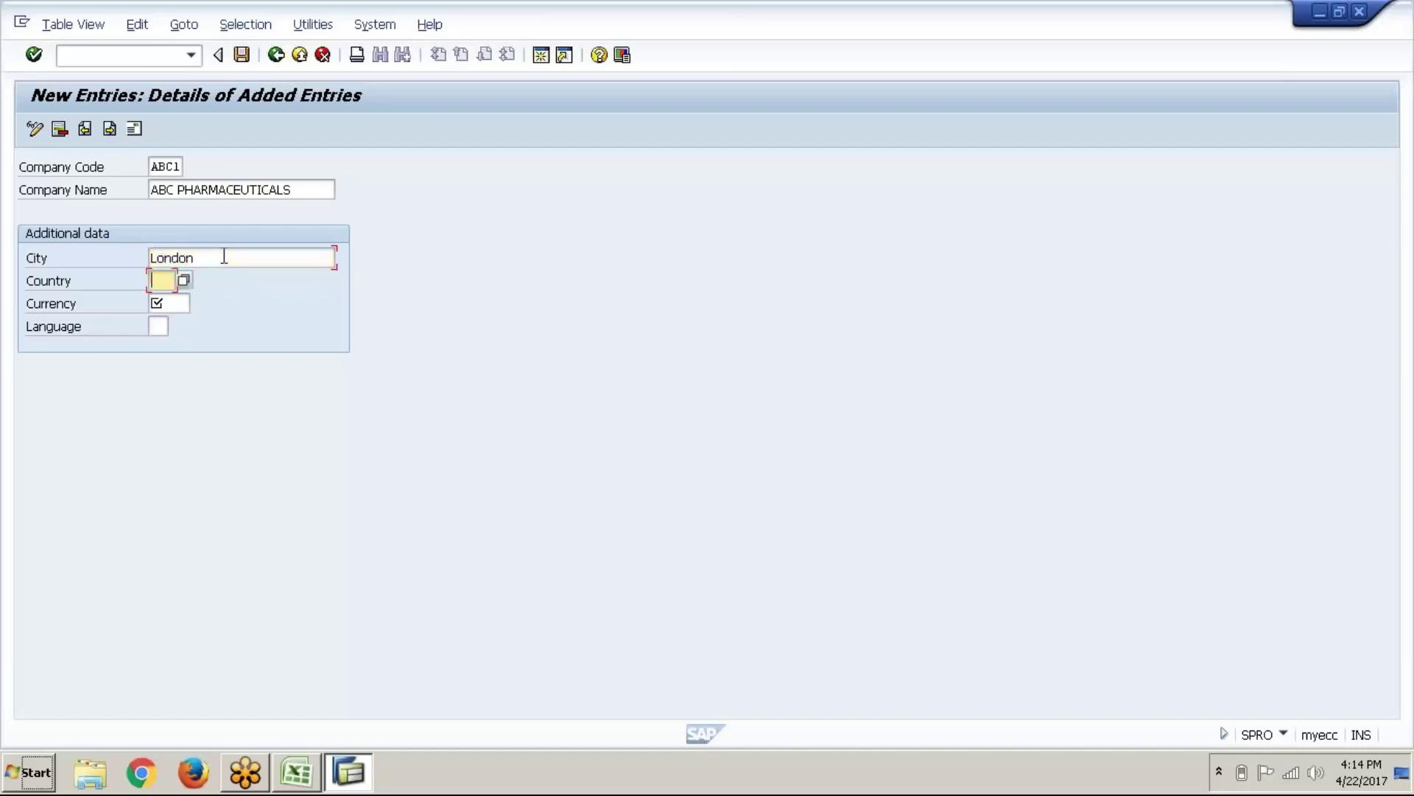
Step: Set the country of company code ABC1 to GB from the previously used entries
text(IN)
key(BackSpace)
key(BackSpace)
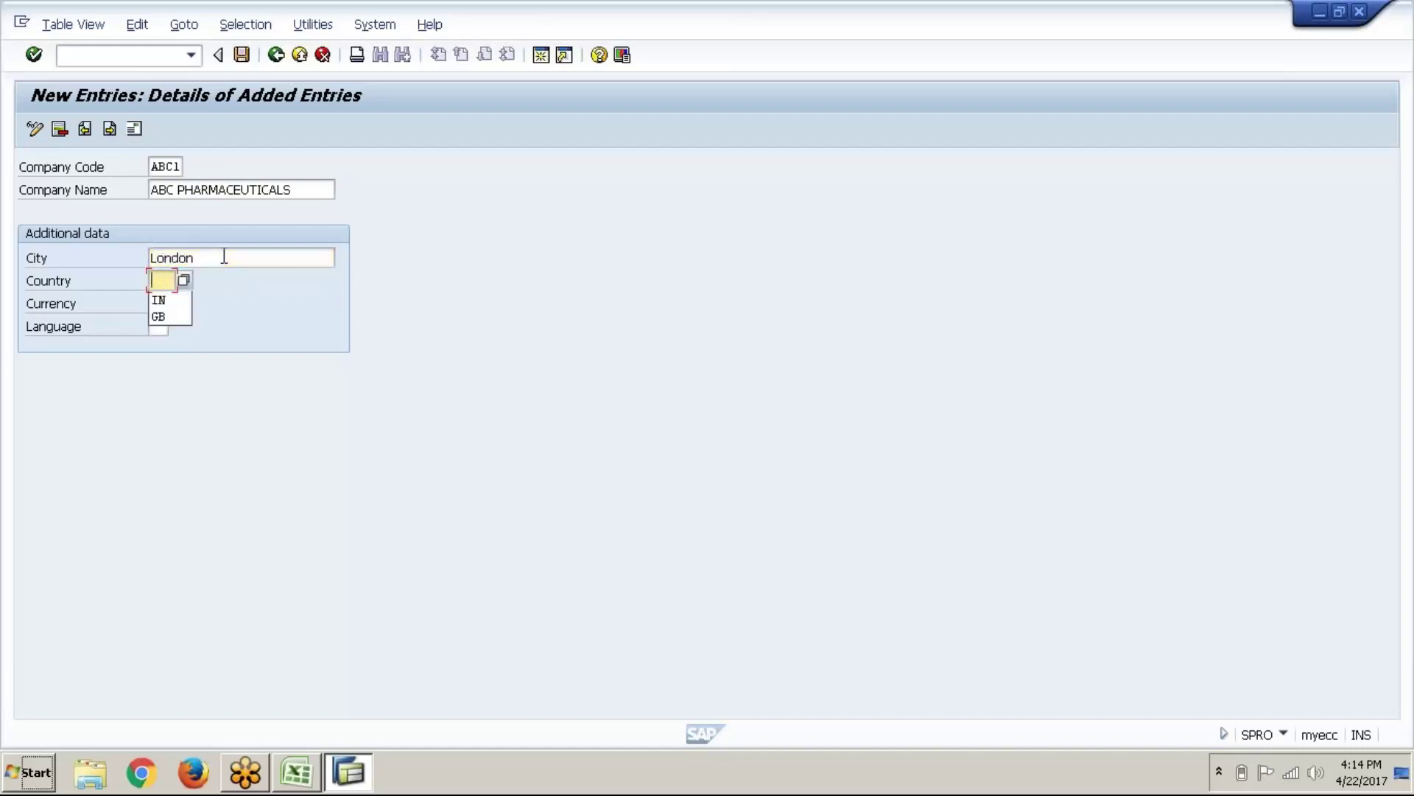
key(Down)
key(Down)
key(Return)
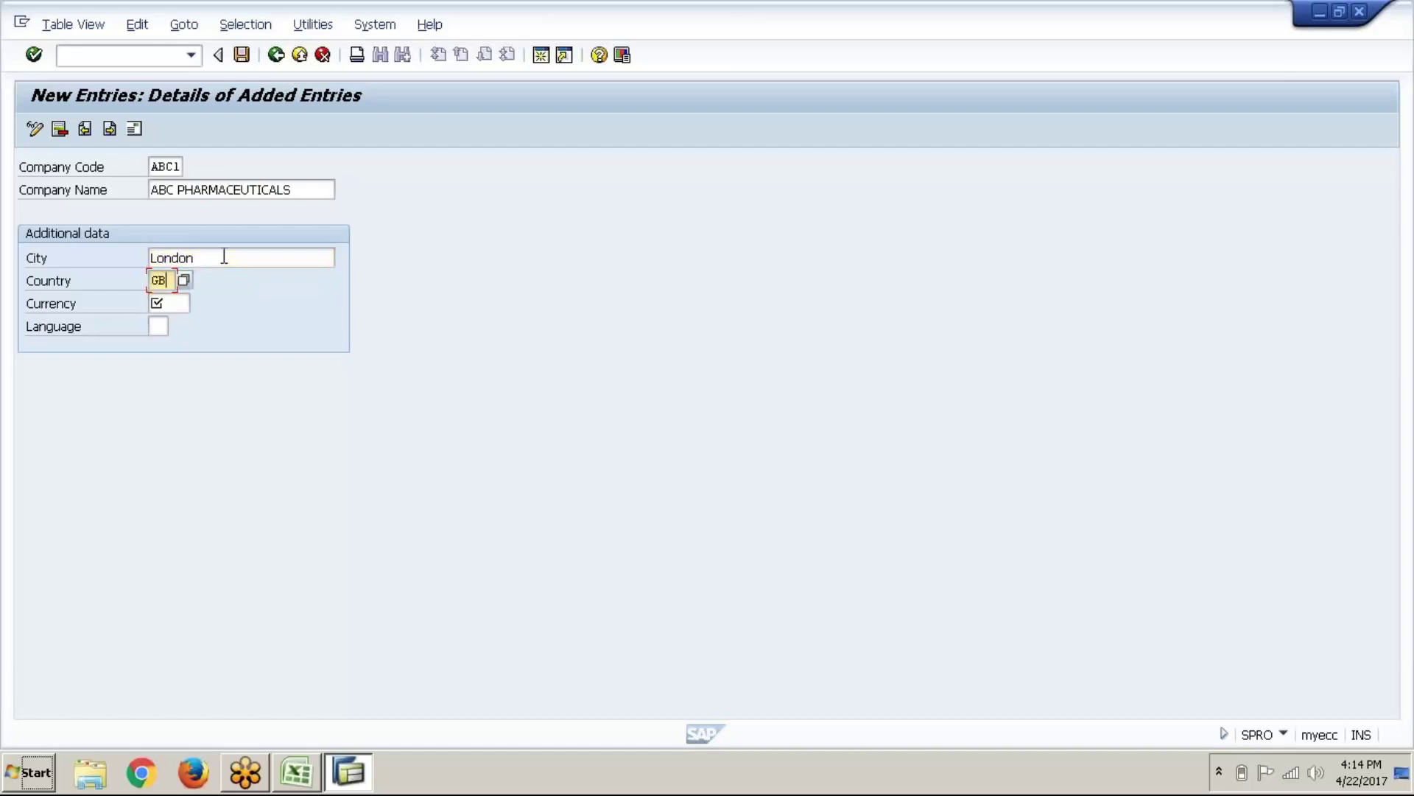
Step: Set the language of company code ABC1 to EN
click(159, 302)
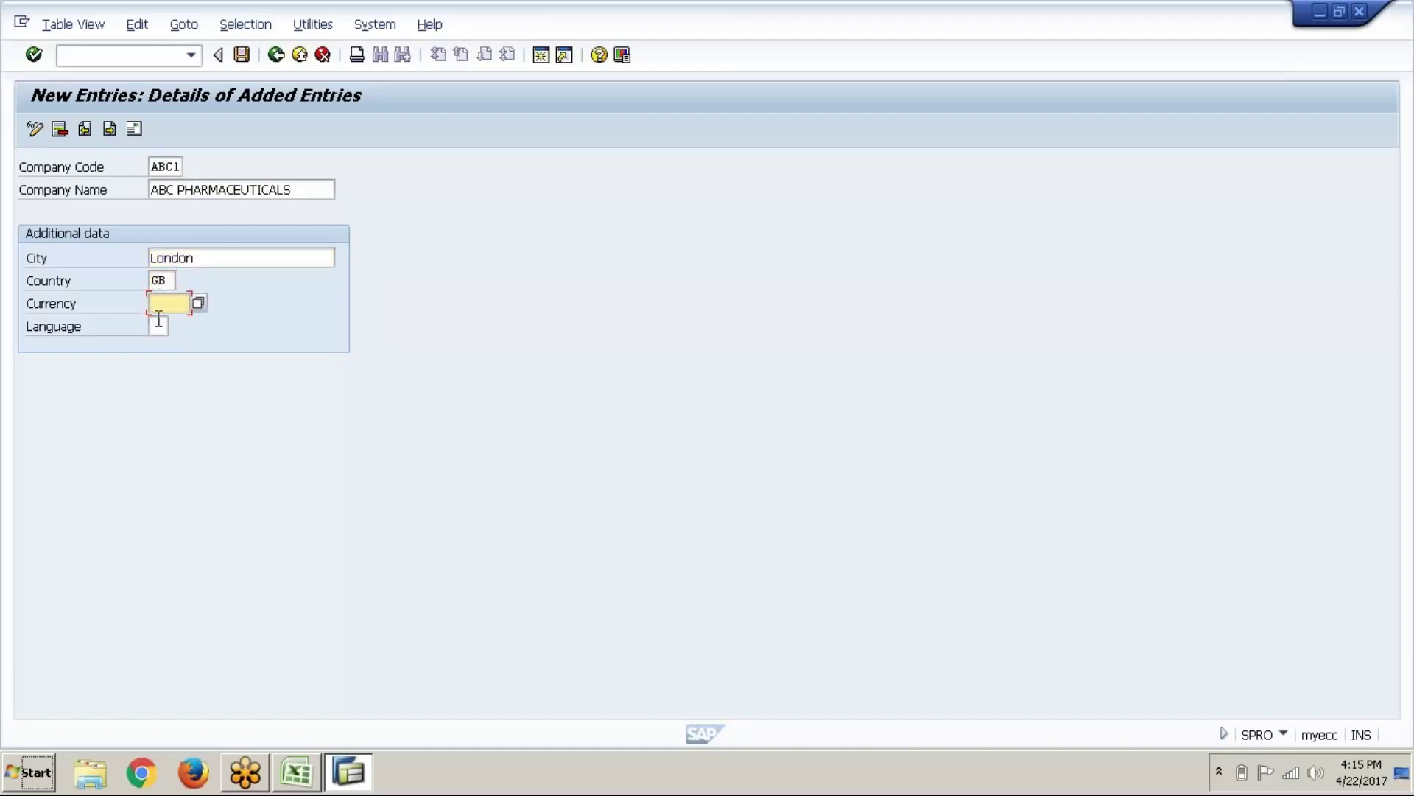
click(159, 322)
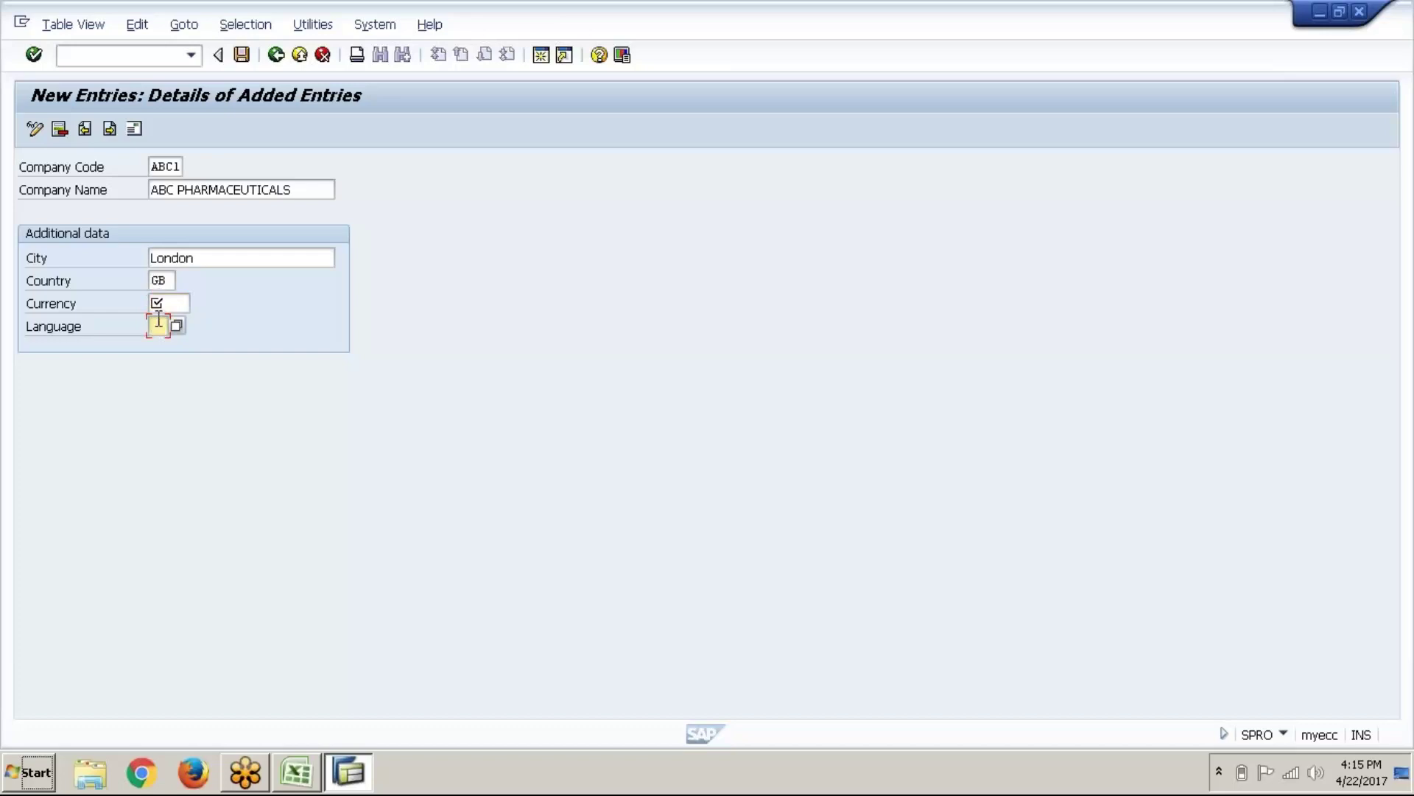
text(EN)
Step: Try to save company code ABC1 without a currency and read the detailed help for the error message
click(246, 66)
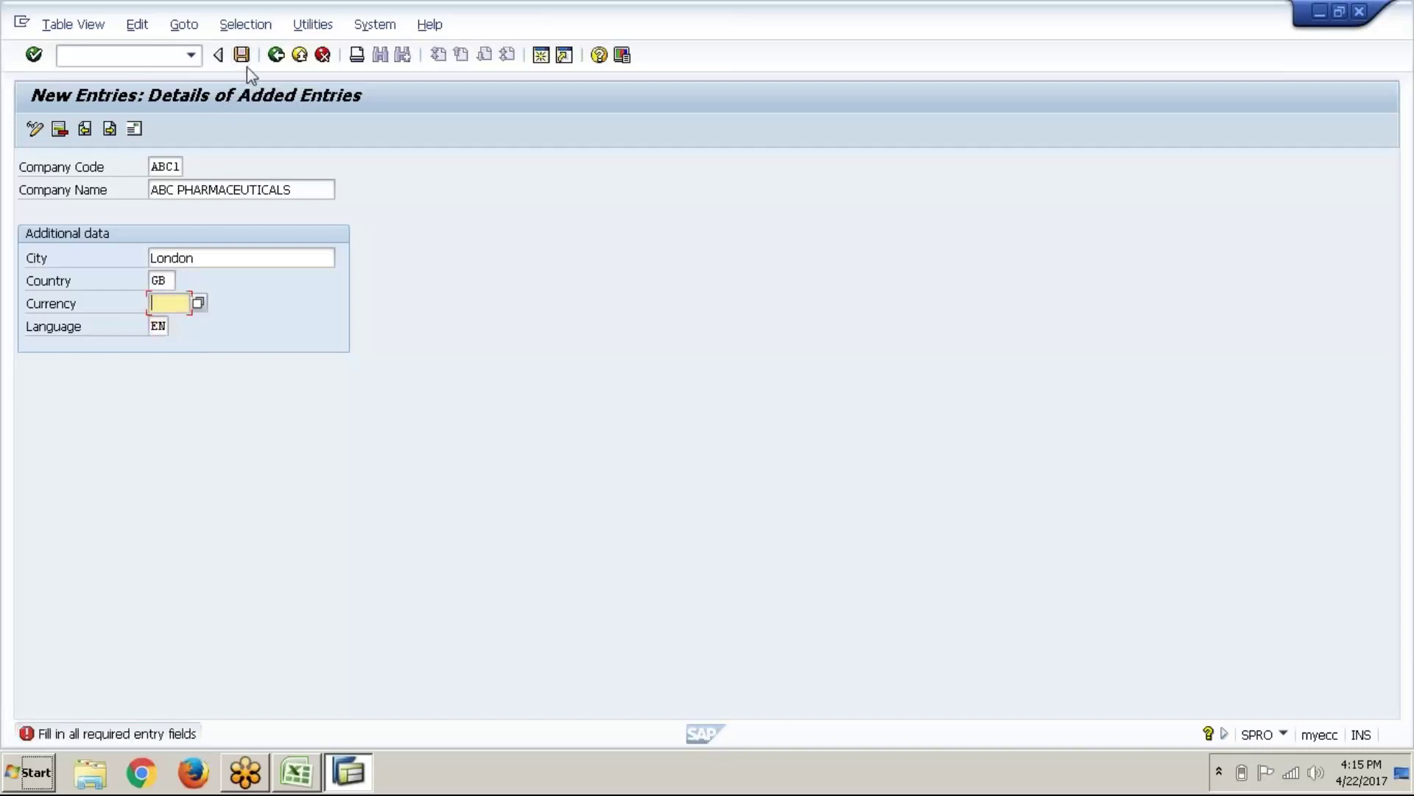
click(125, 738)
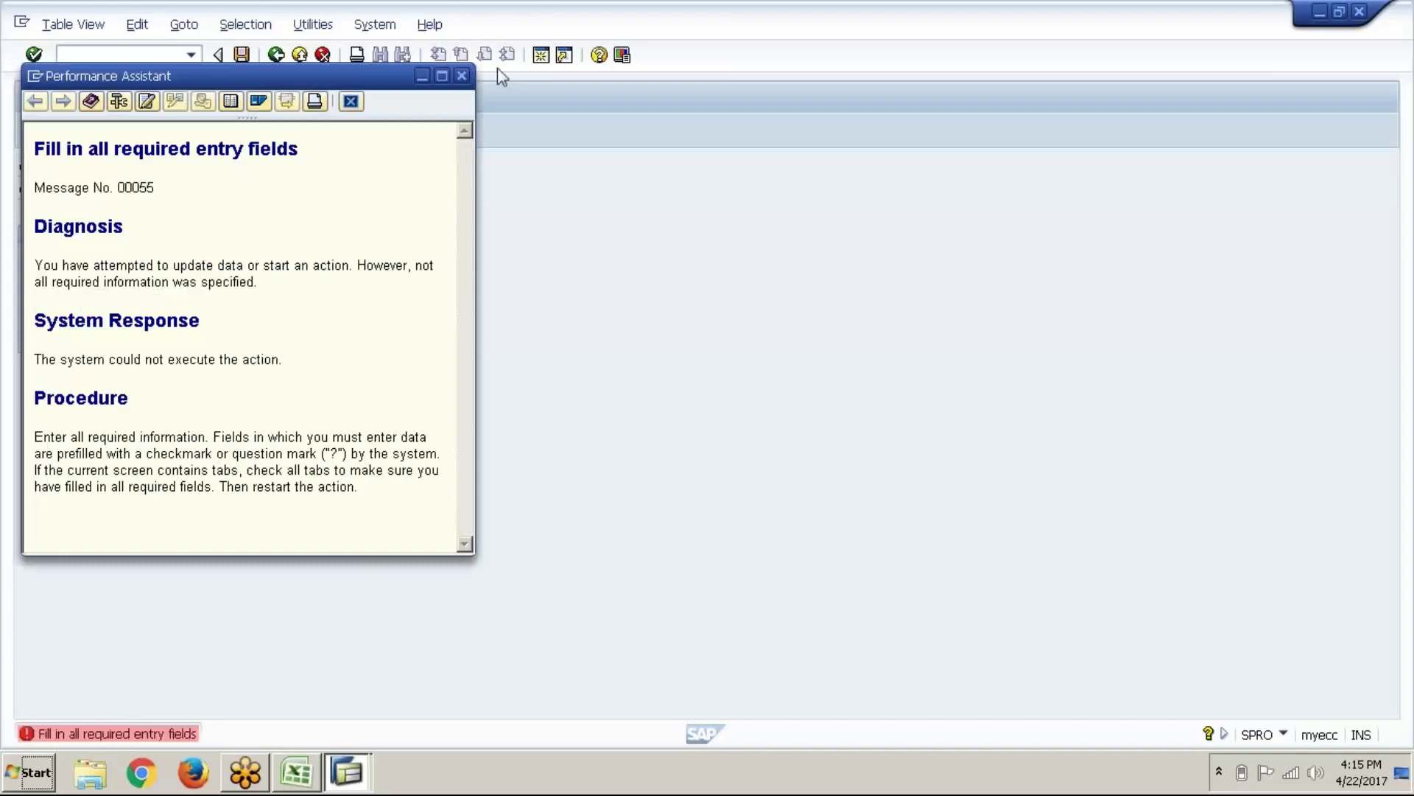
click(464, 76)
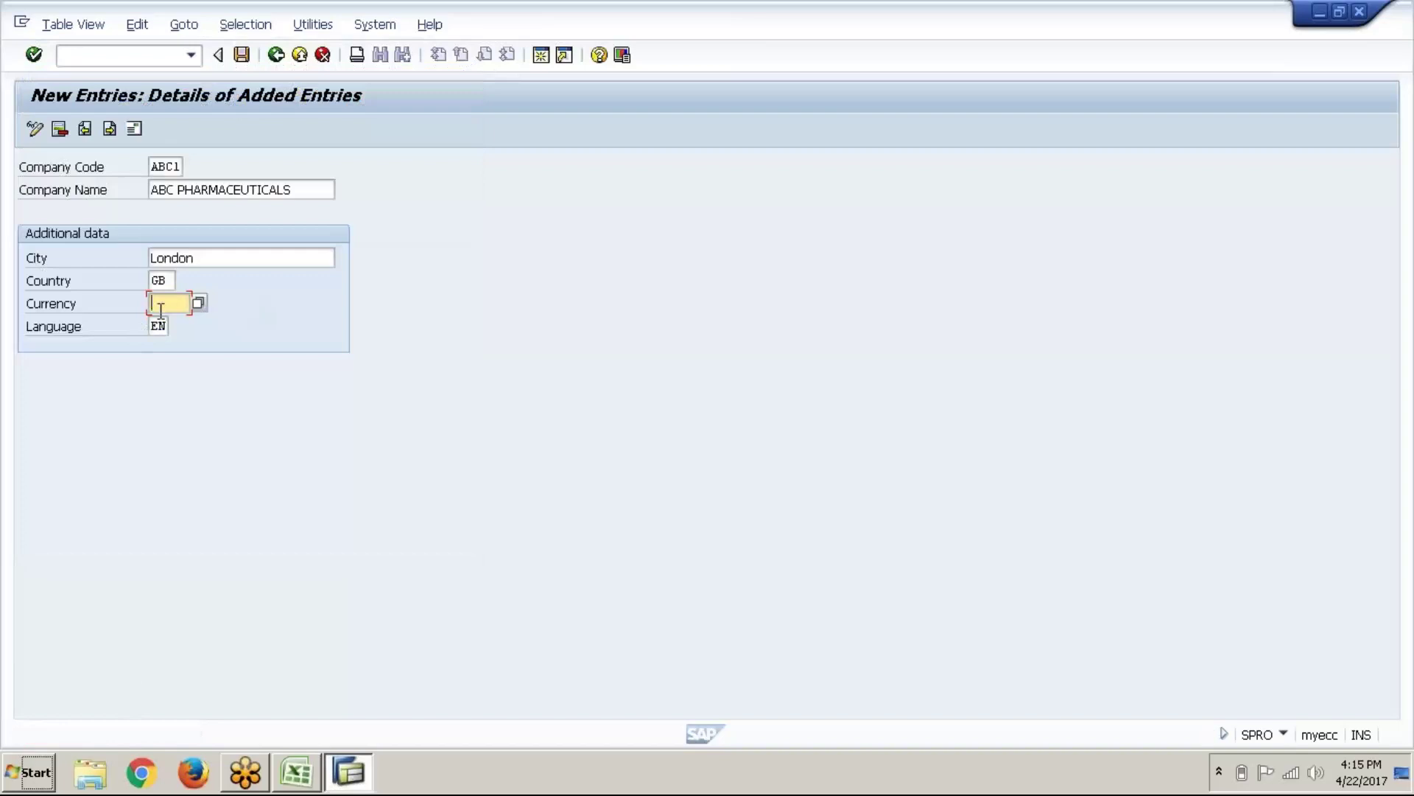
Step: Set the currency of company code ABC1 to GBP and save the entry
text(GBP)
click(239, 60)
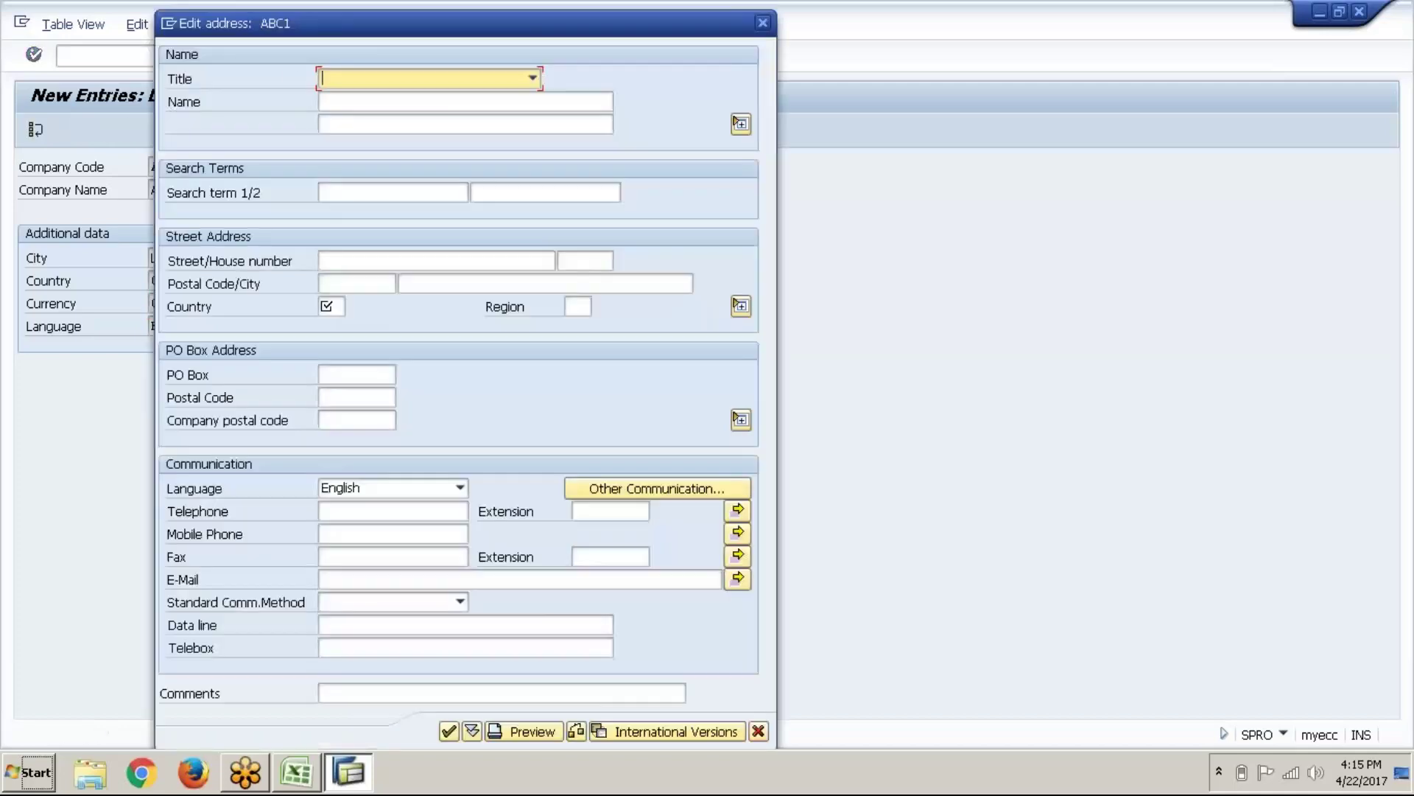
Step: In the address of company code ABC1, set the title to Company, the name to ABC PHARMACEUTICALS and the country to GB
click(382, 81)
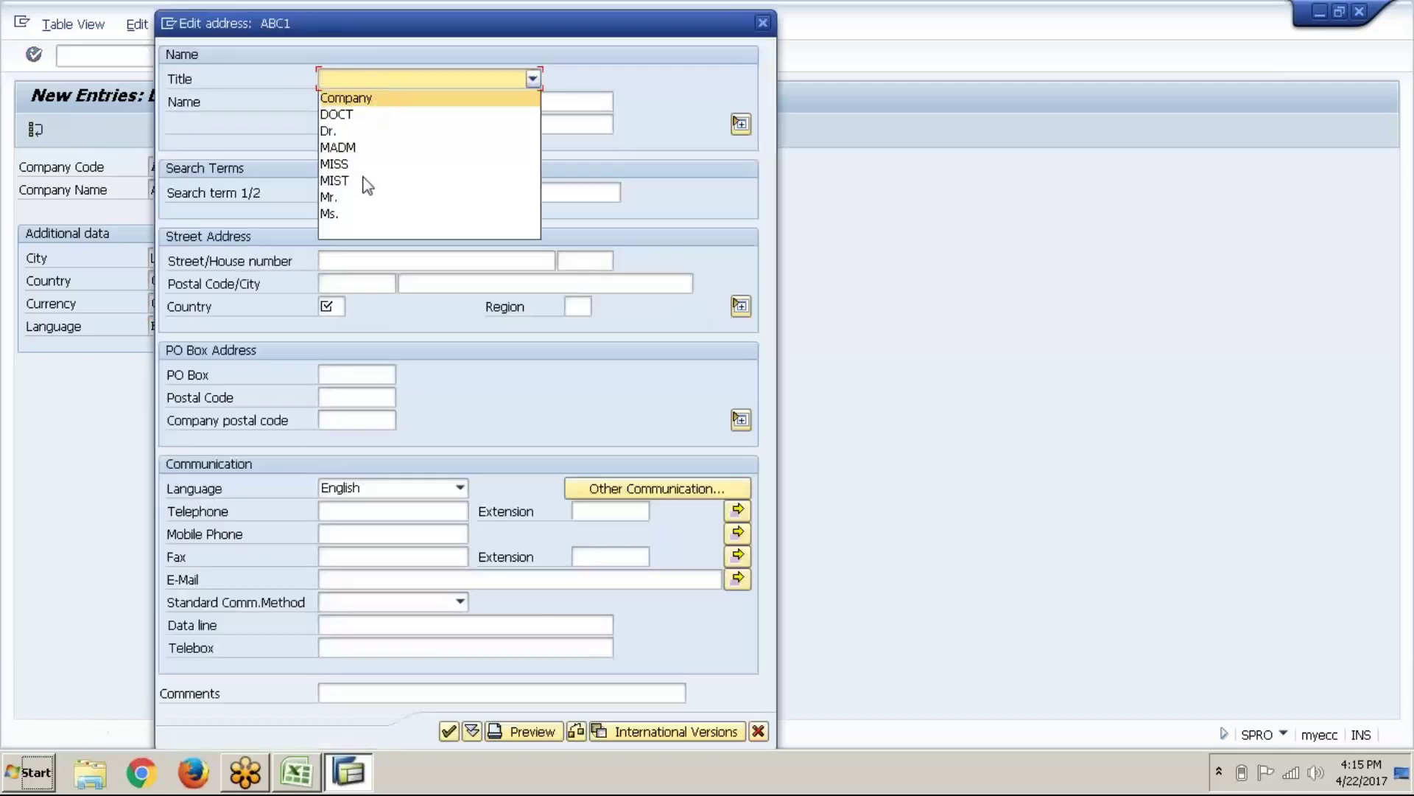
click(393, 100)
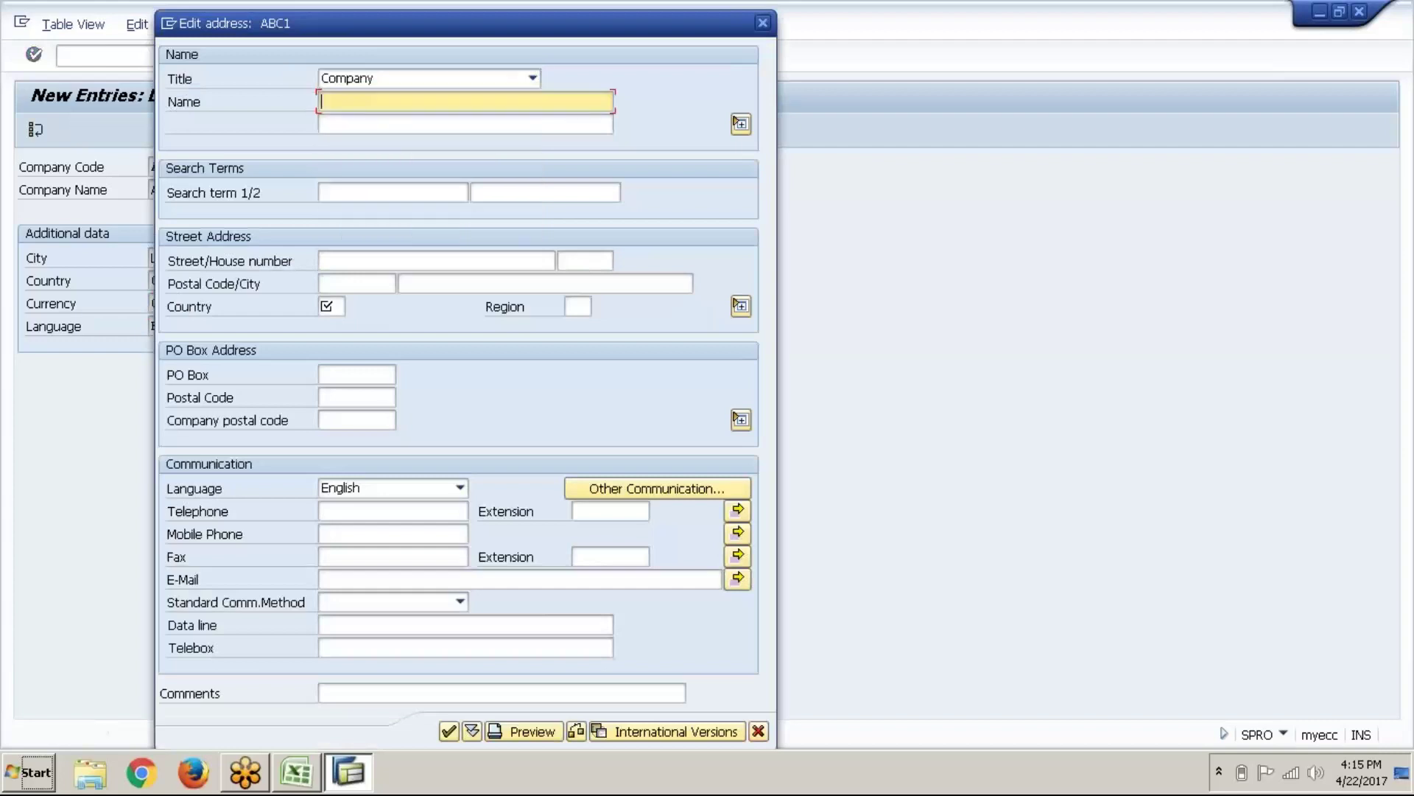
text(ABC PHARMACEUTICALS)
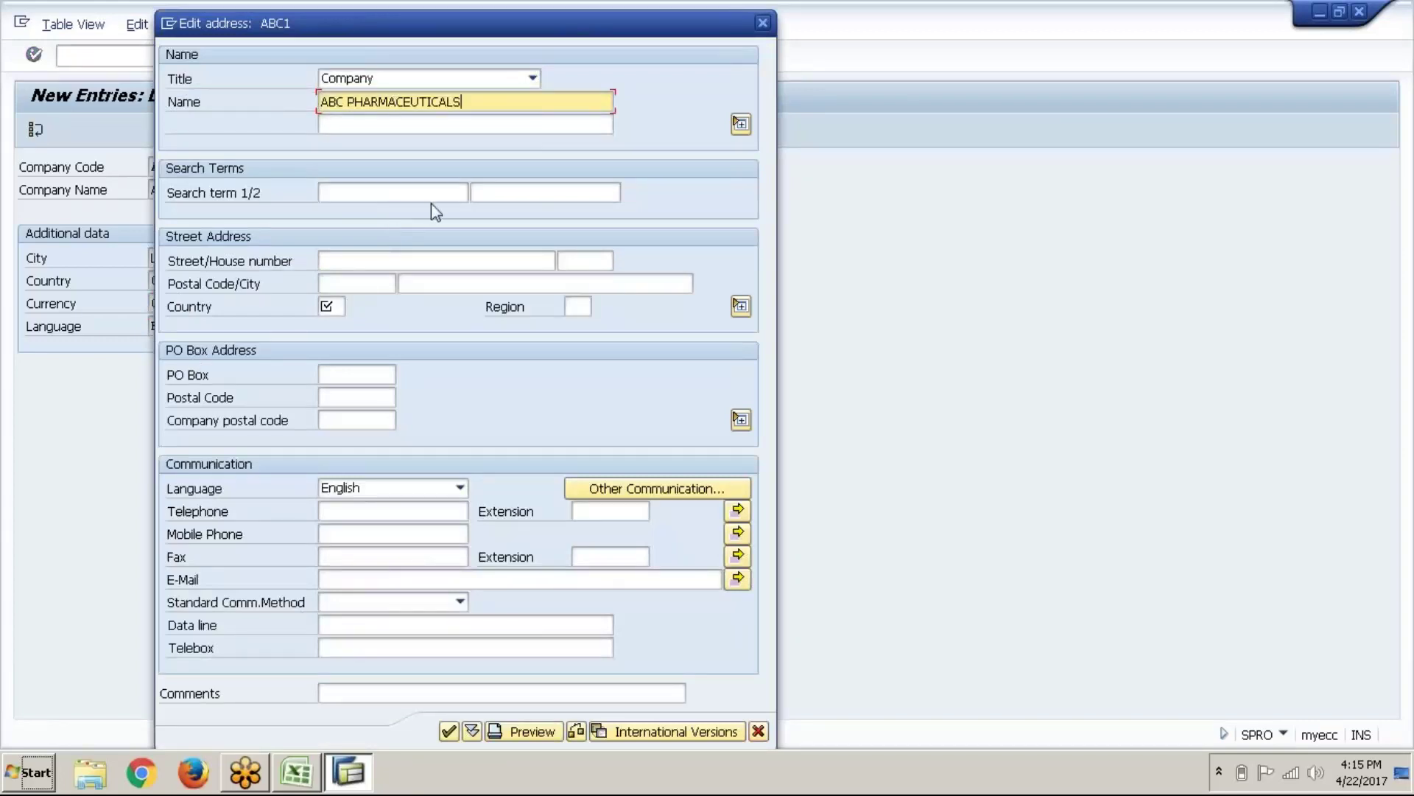
click(331, 306)
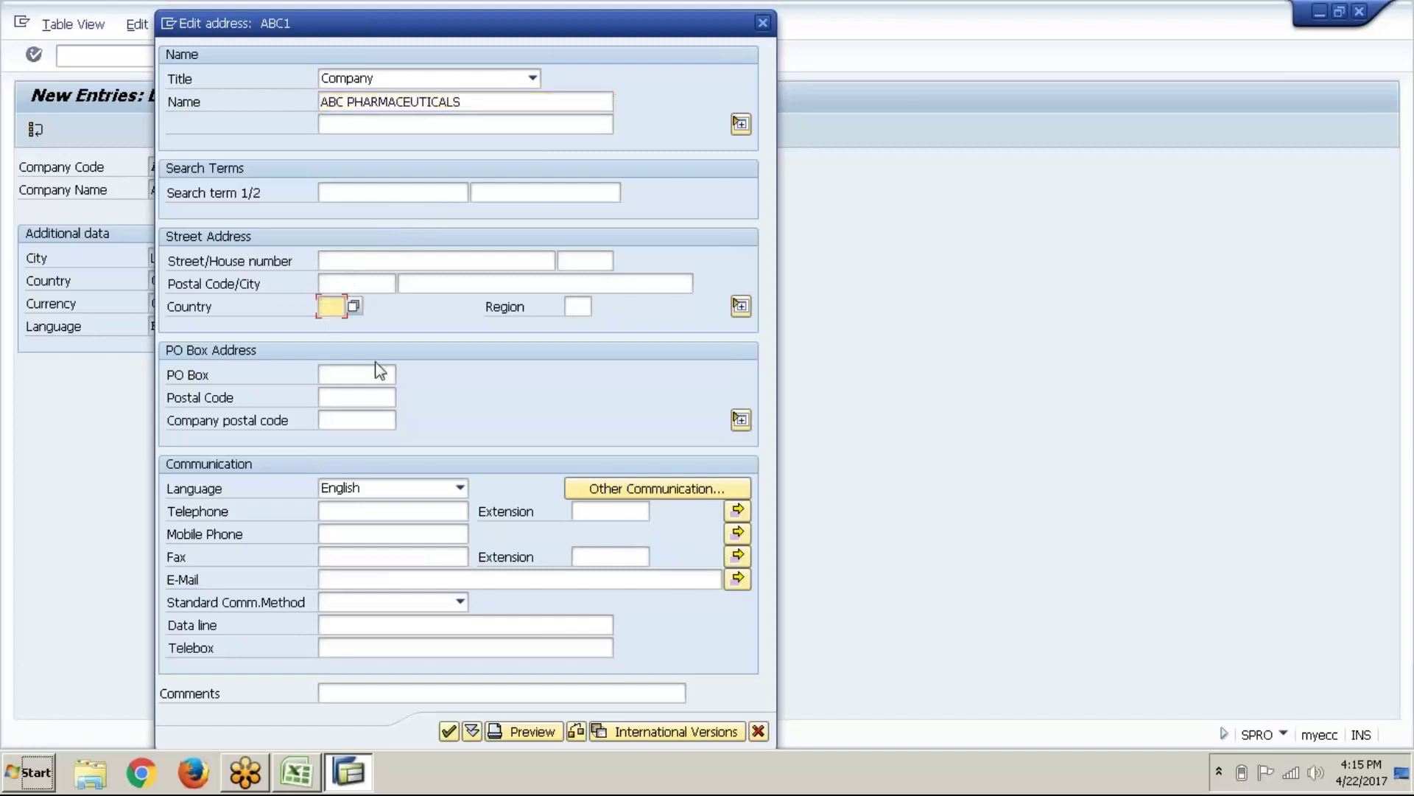
text(GB)
key(Tab)
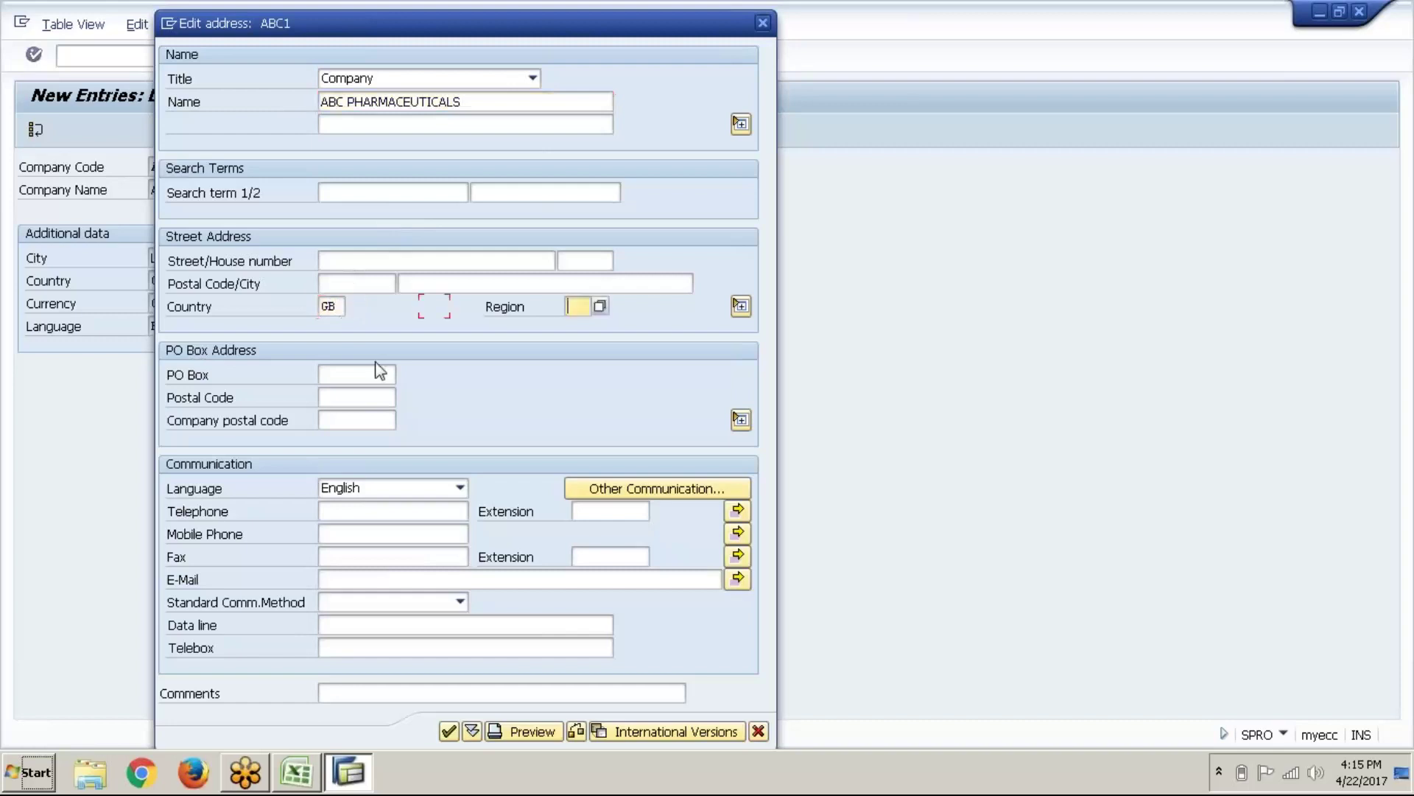
click(338, 312)
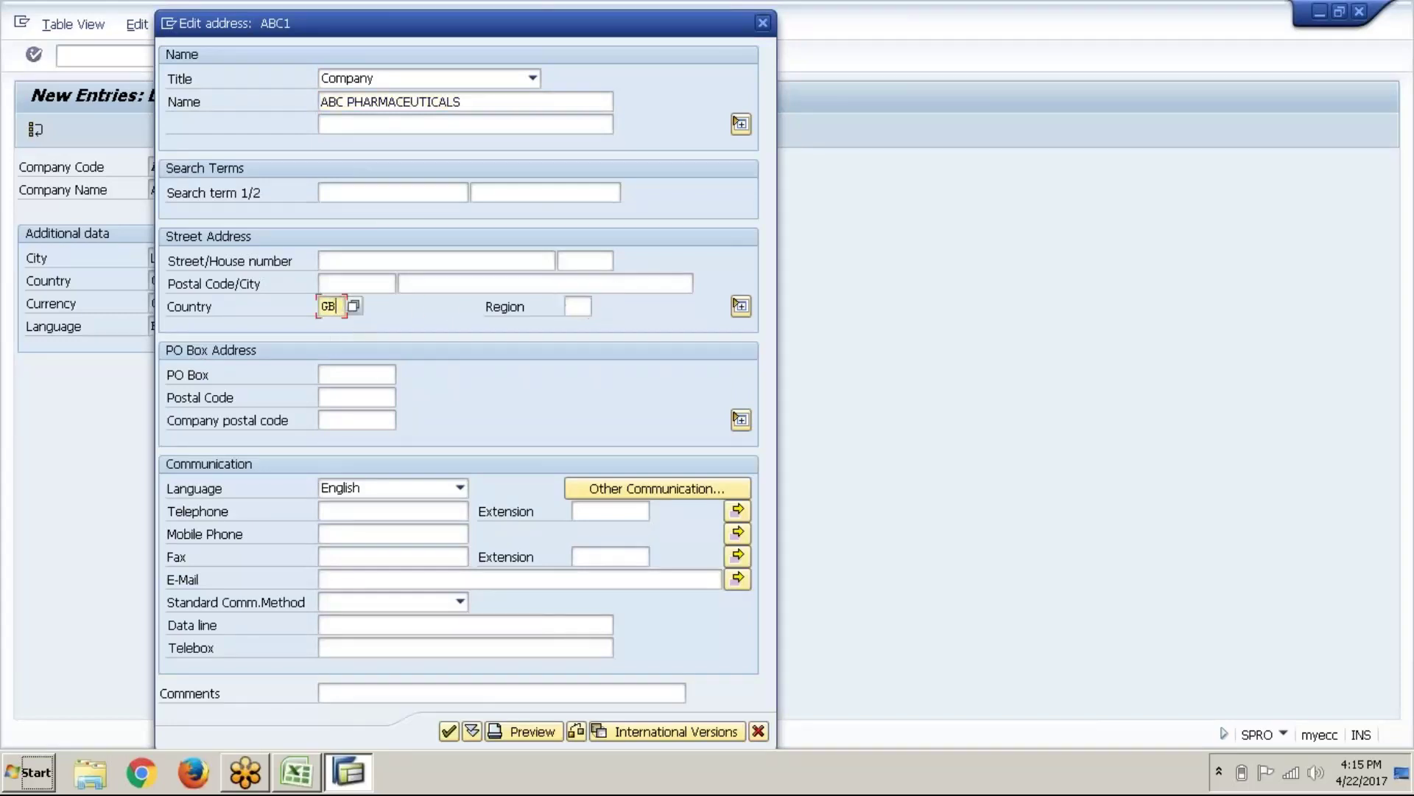
Step: Choose Greater London (LO) as the region from the list of possible values and confirm the address
click(570, 306)
click(600, 306)
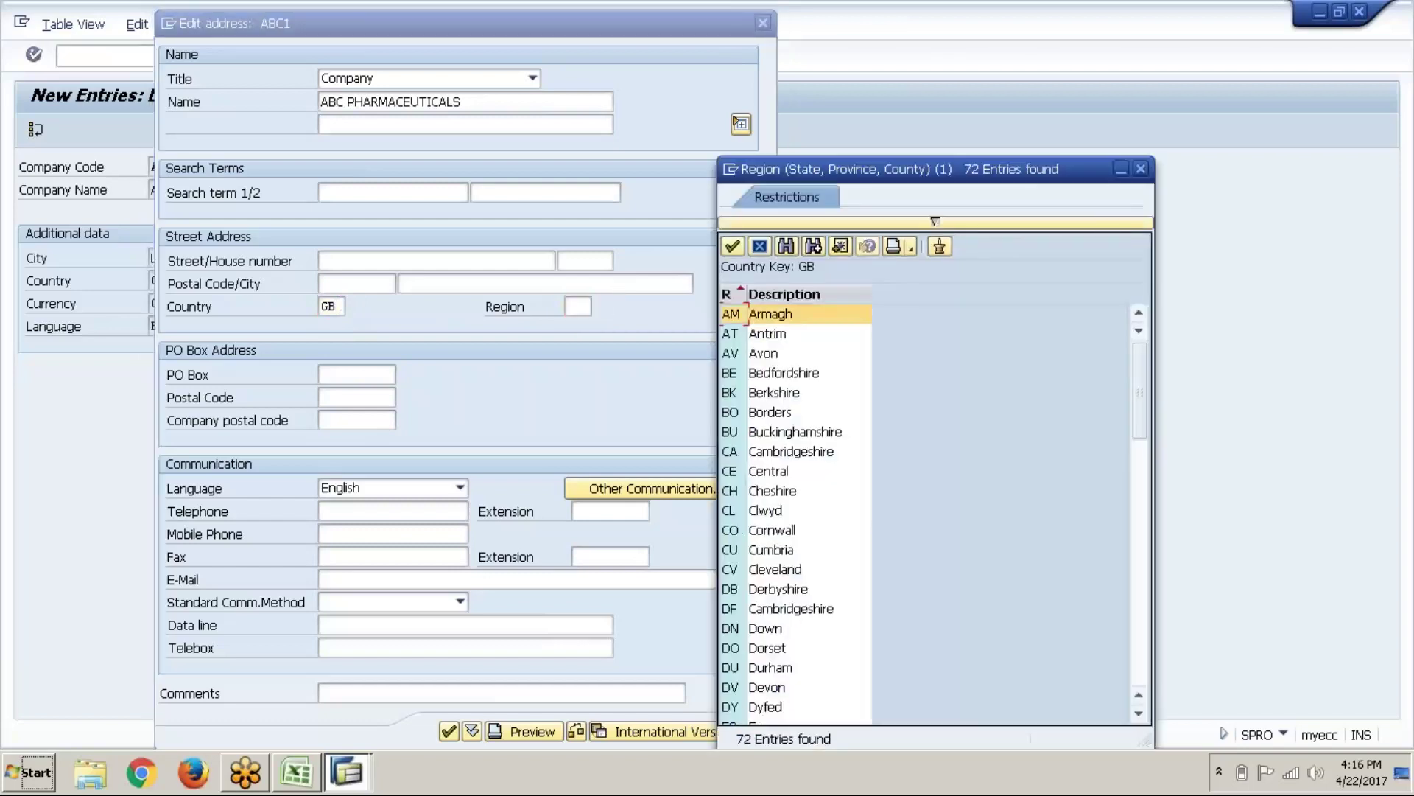
click(1132, 627)
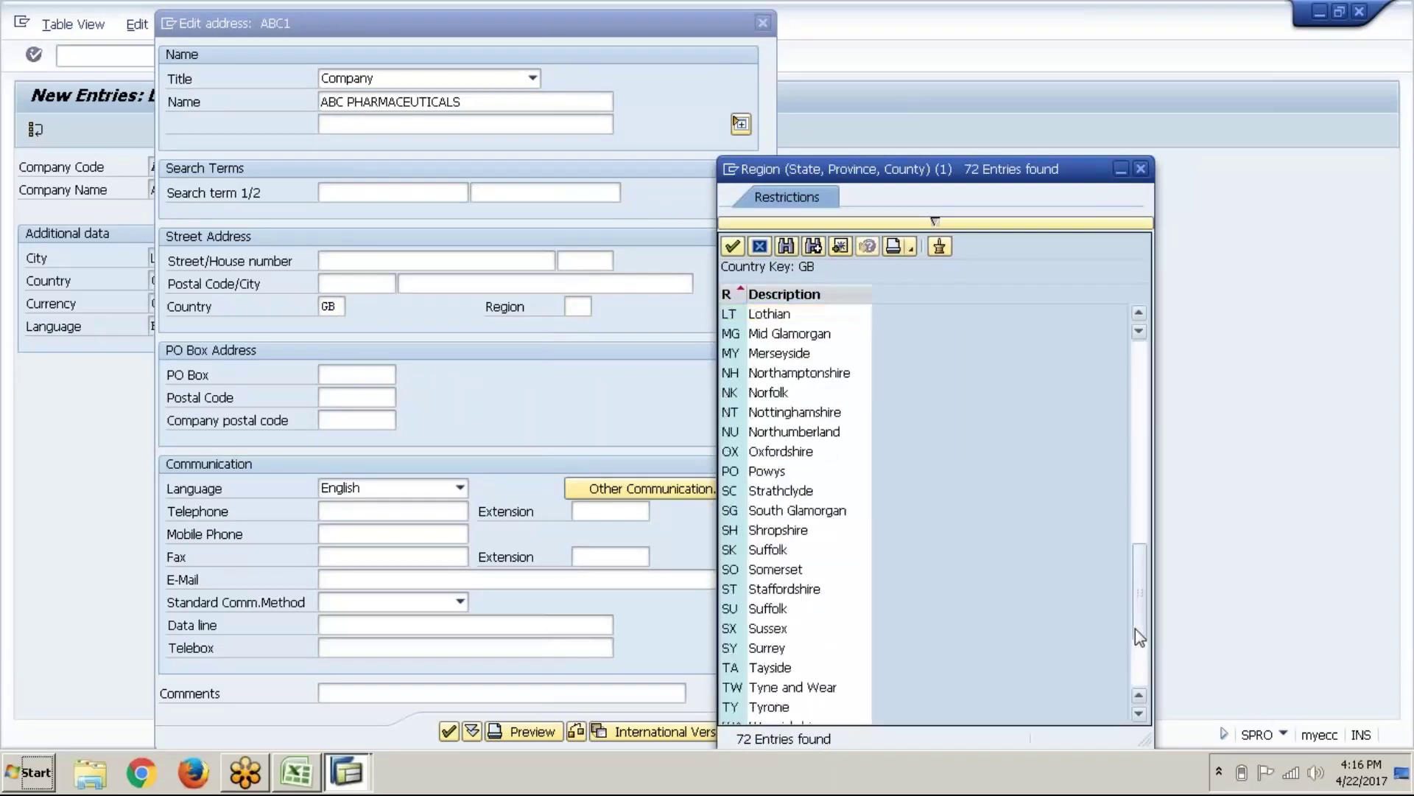
drag(1135, 628, 1139, 420)
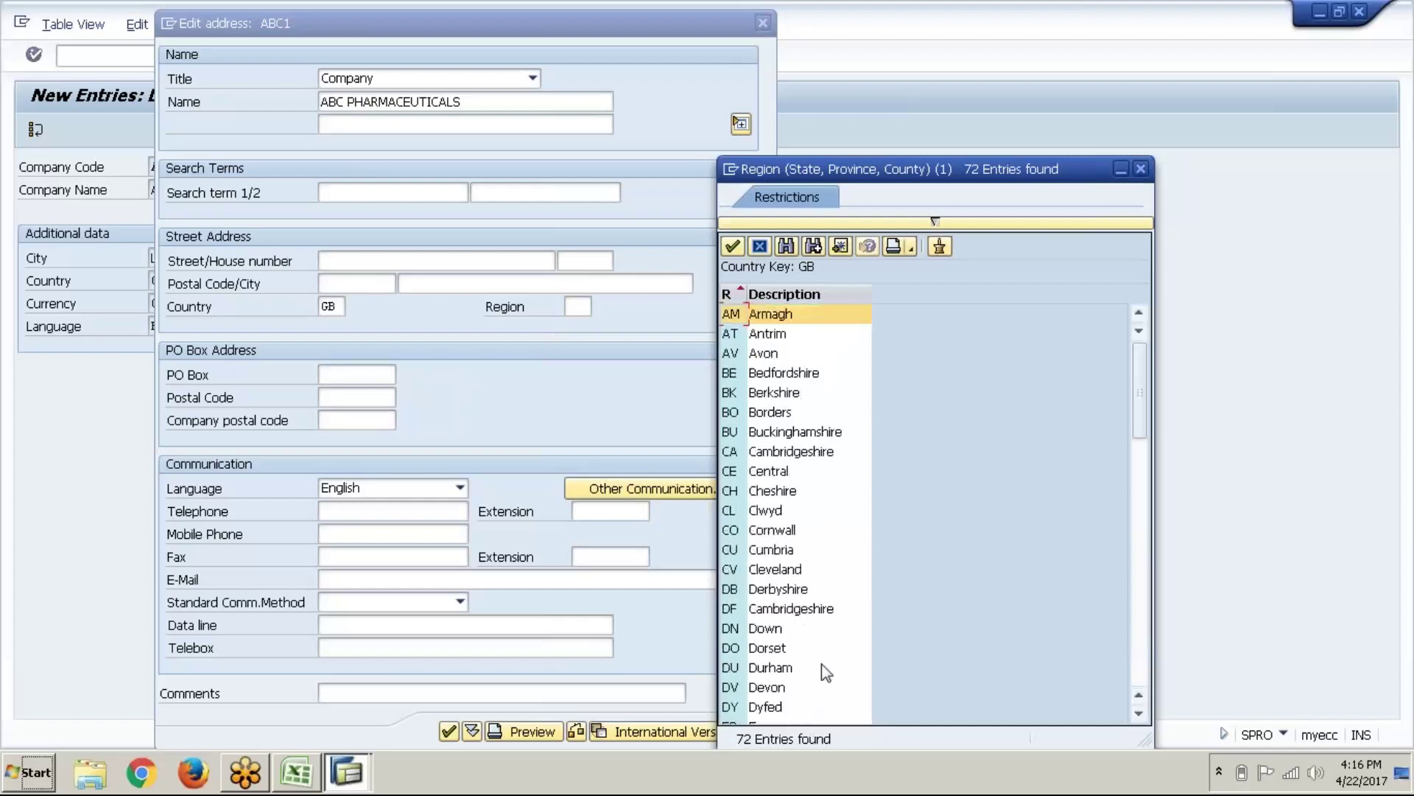
scroll(826, 672, down, 4)
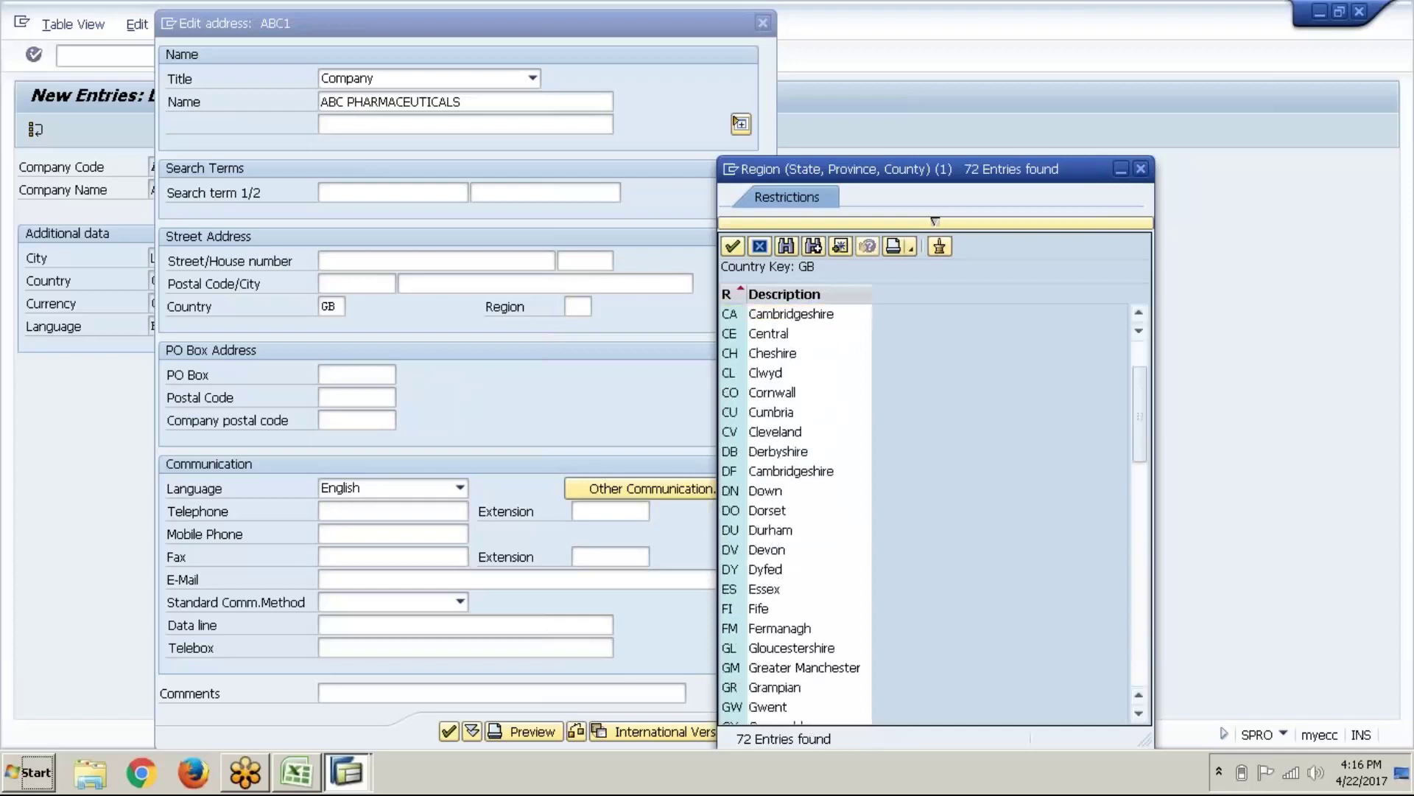
scroll(795, 509, down, 4)
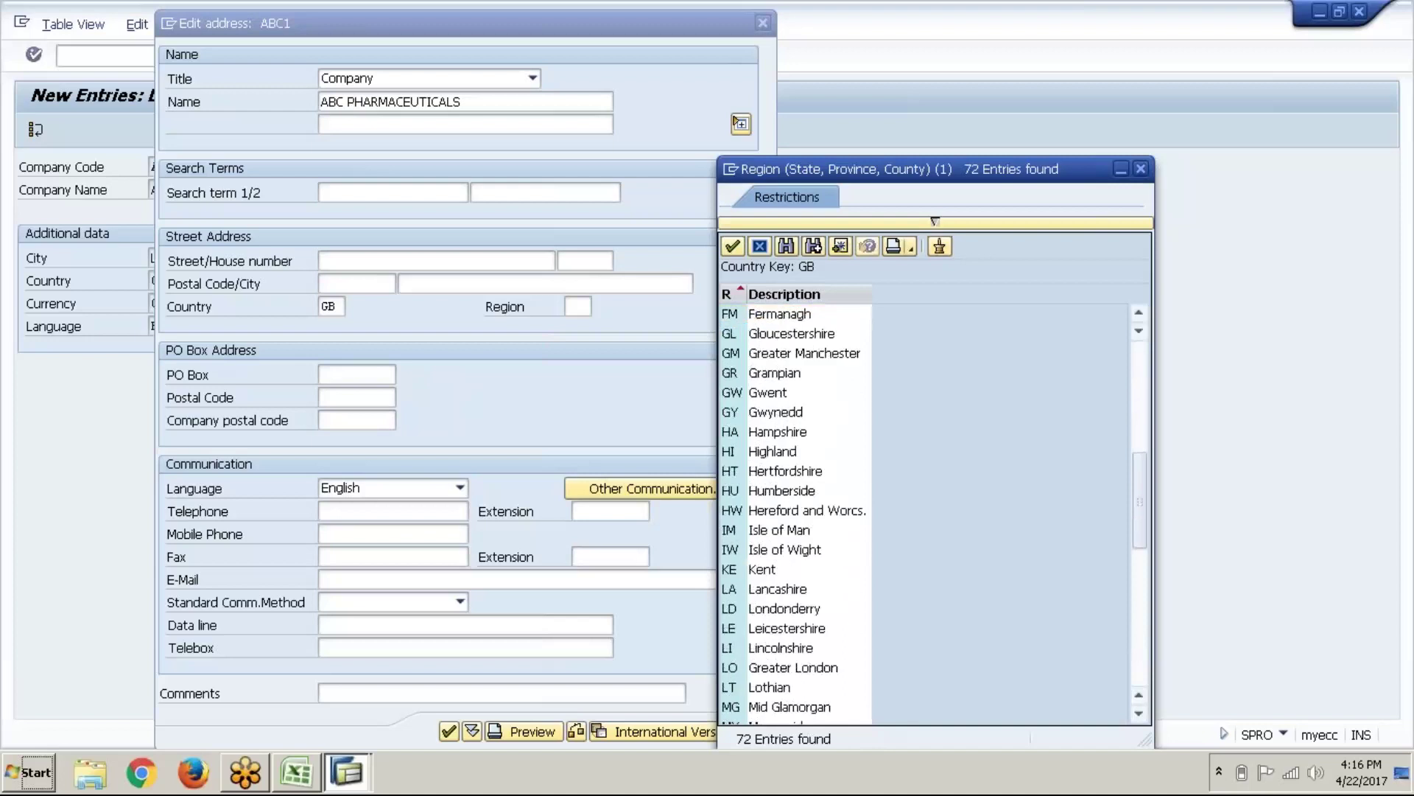
scroll(825, 670, down, 2)
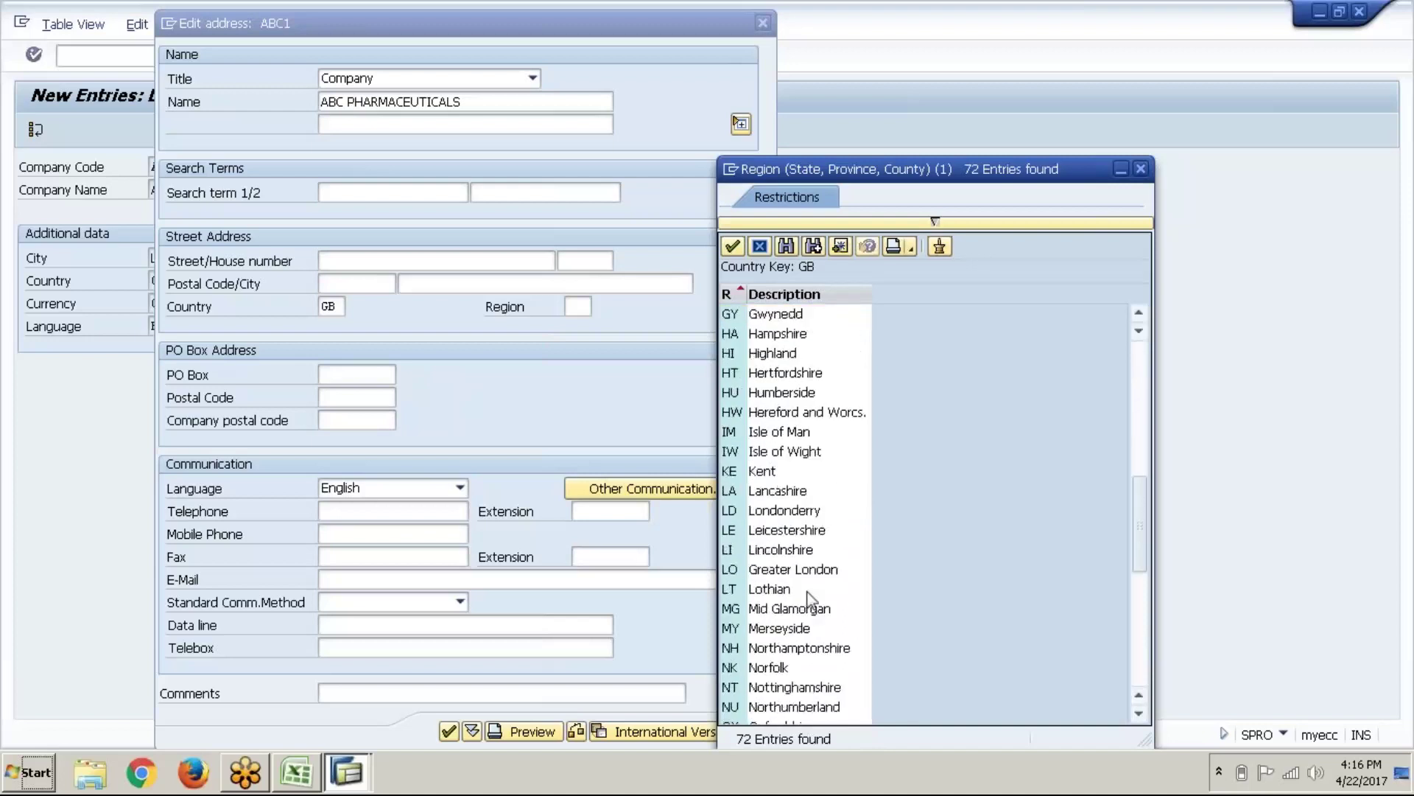
click(810, 571)
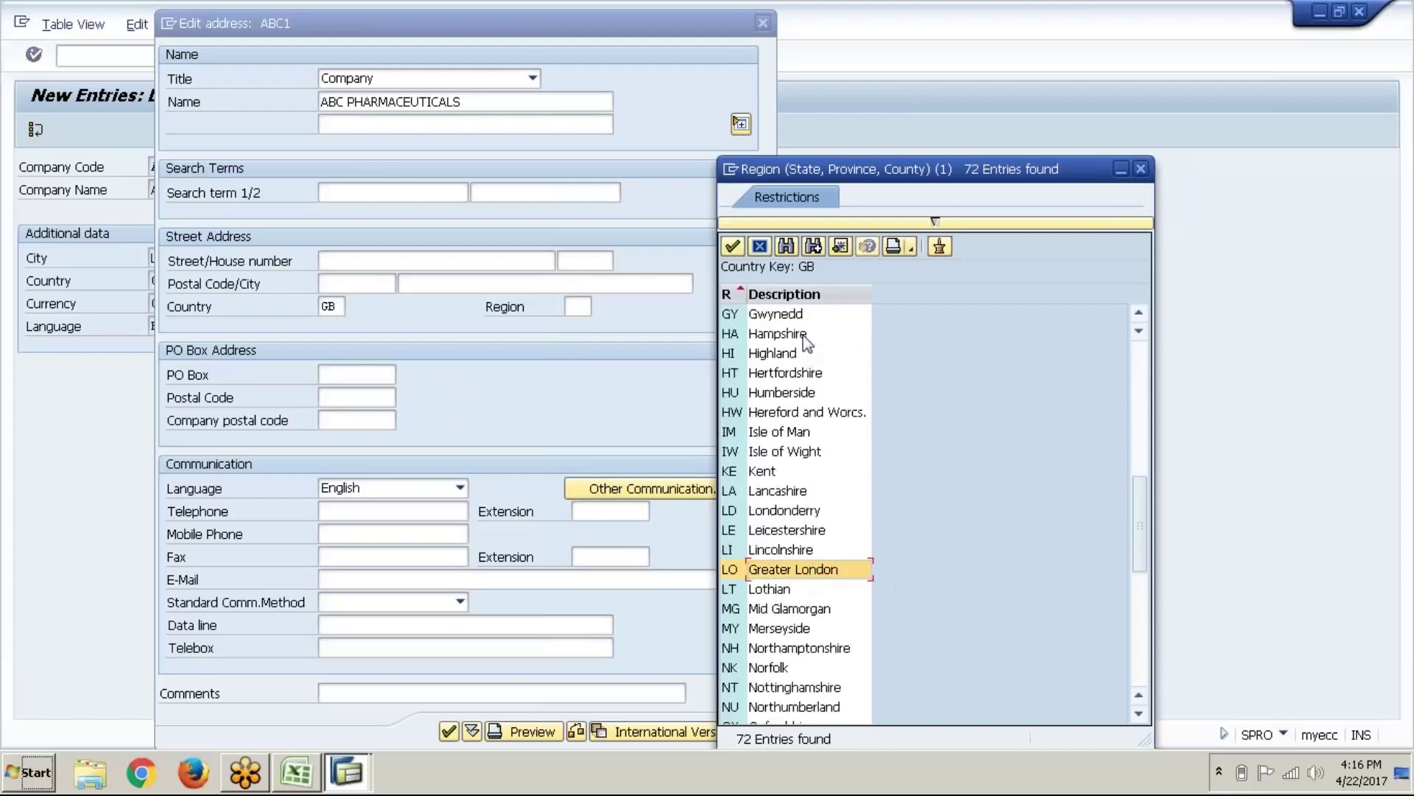
click(733, 247)
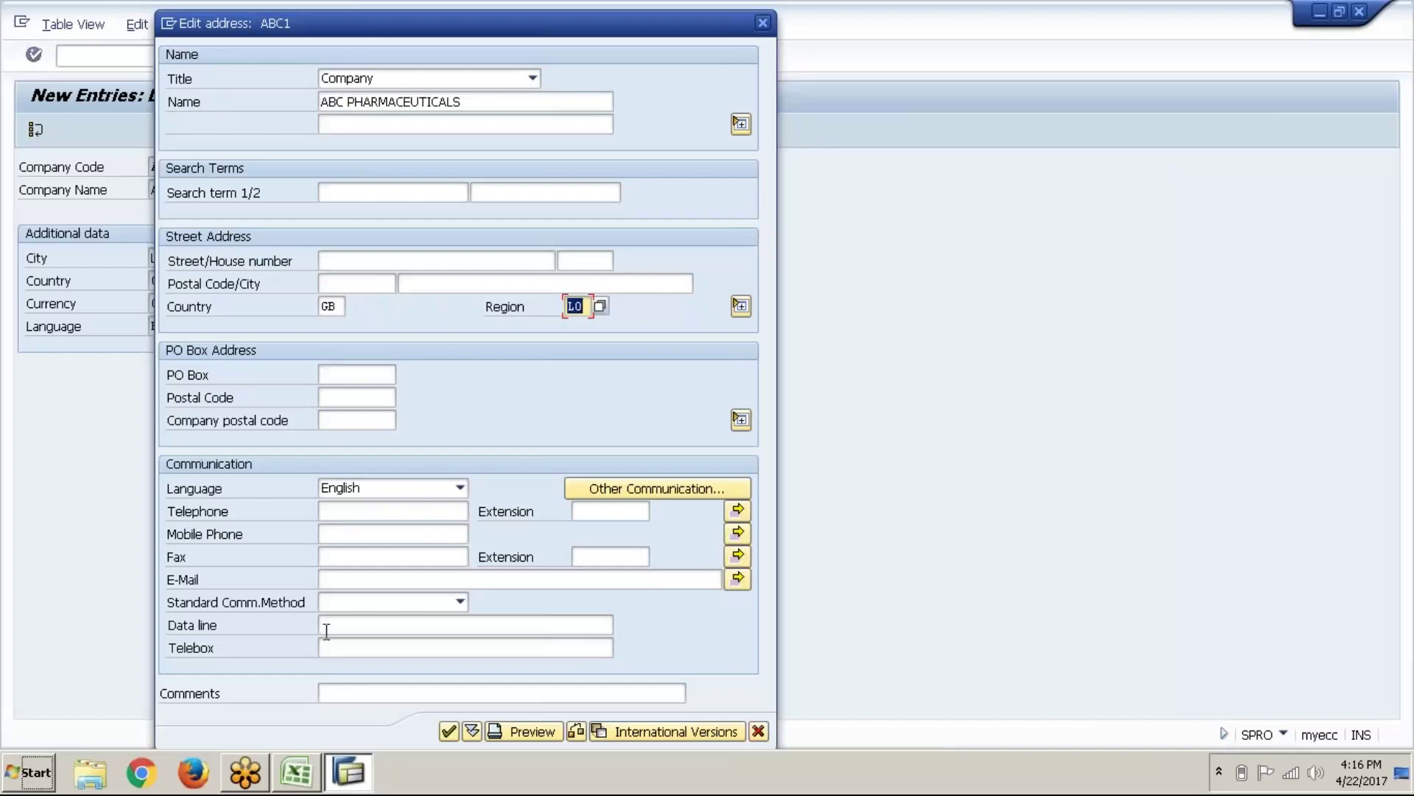
click(447, 733)
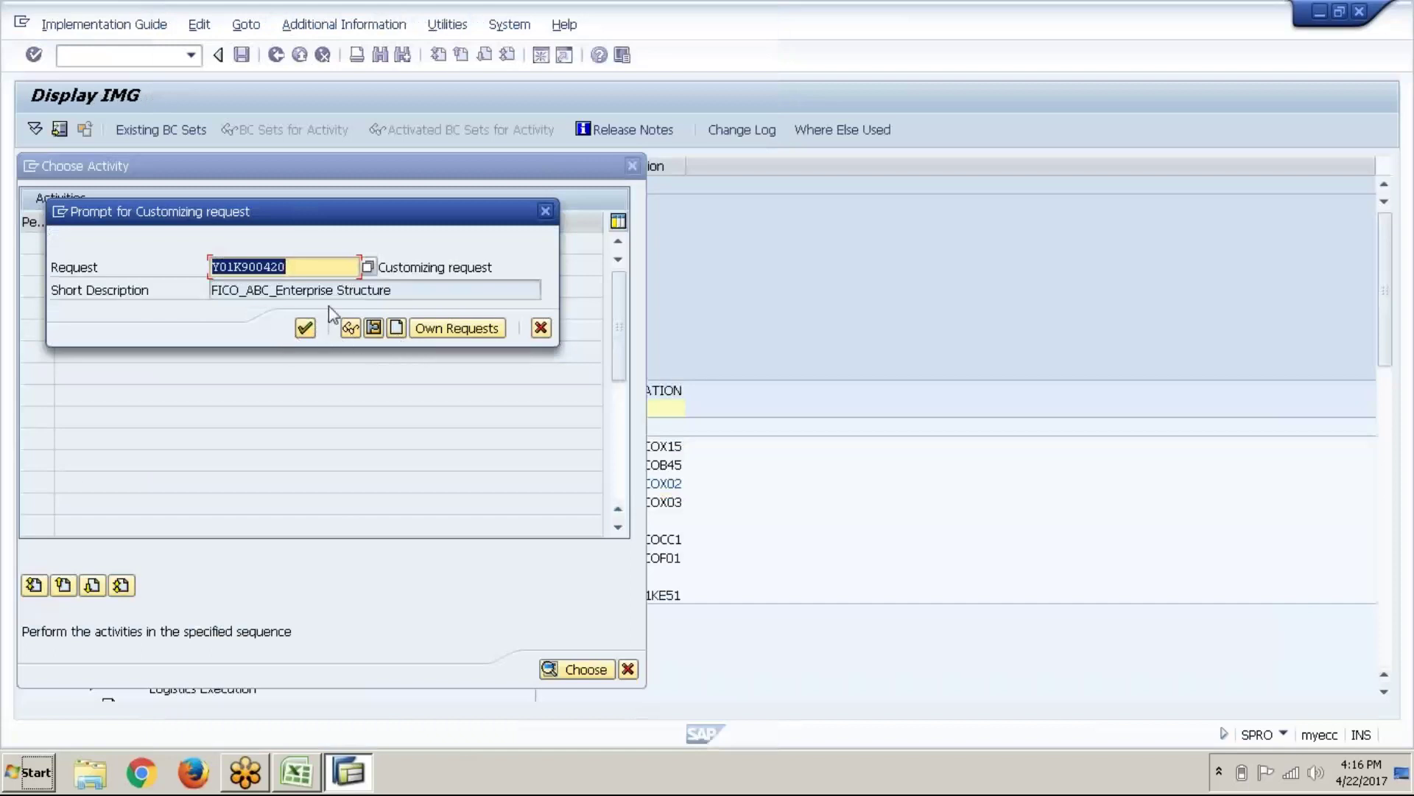
Step: Save company code ABC1 under the existing customizing request FICO_ABC_Enterprise Structure instead of creating a new request
click(397, 329)
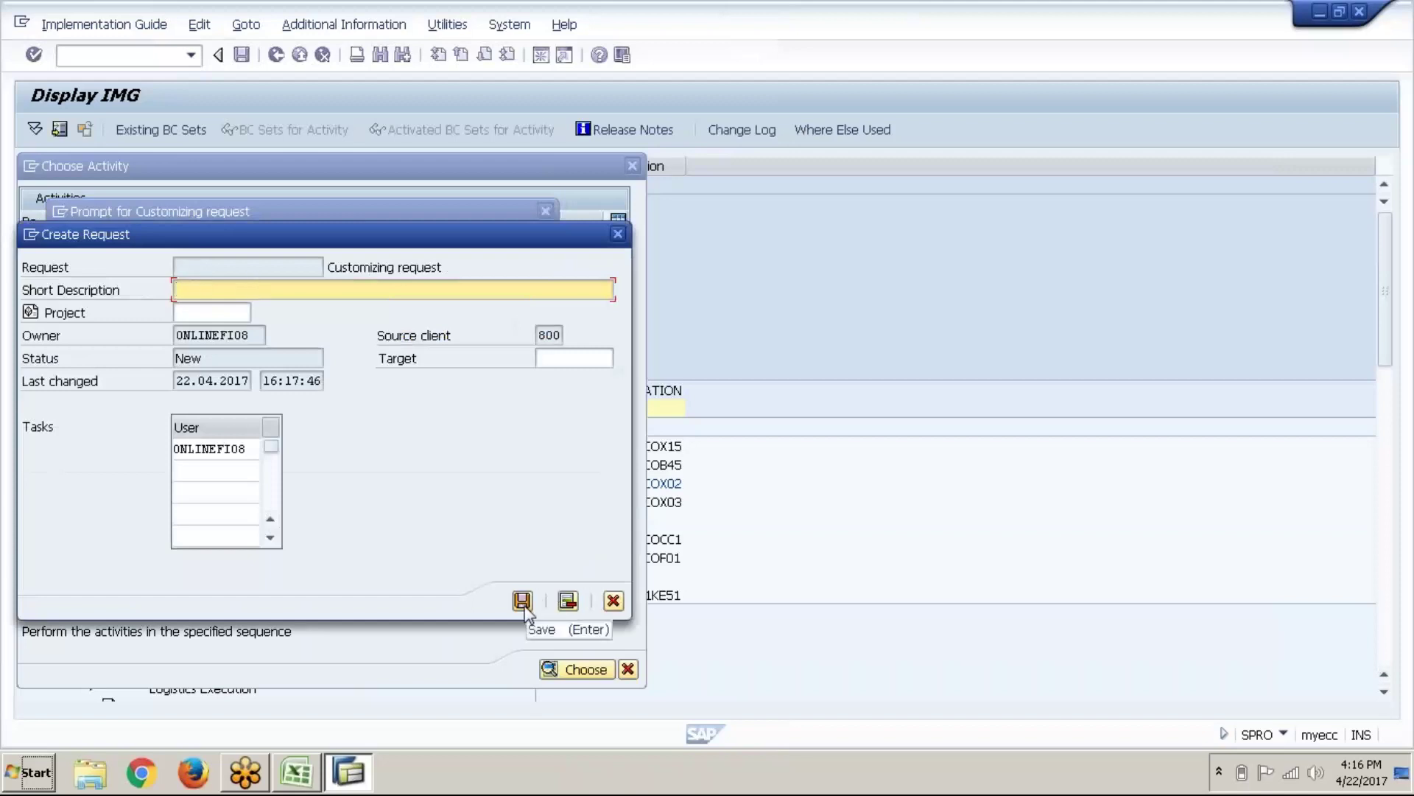
click(613, 600)
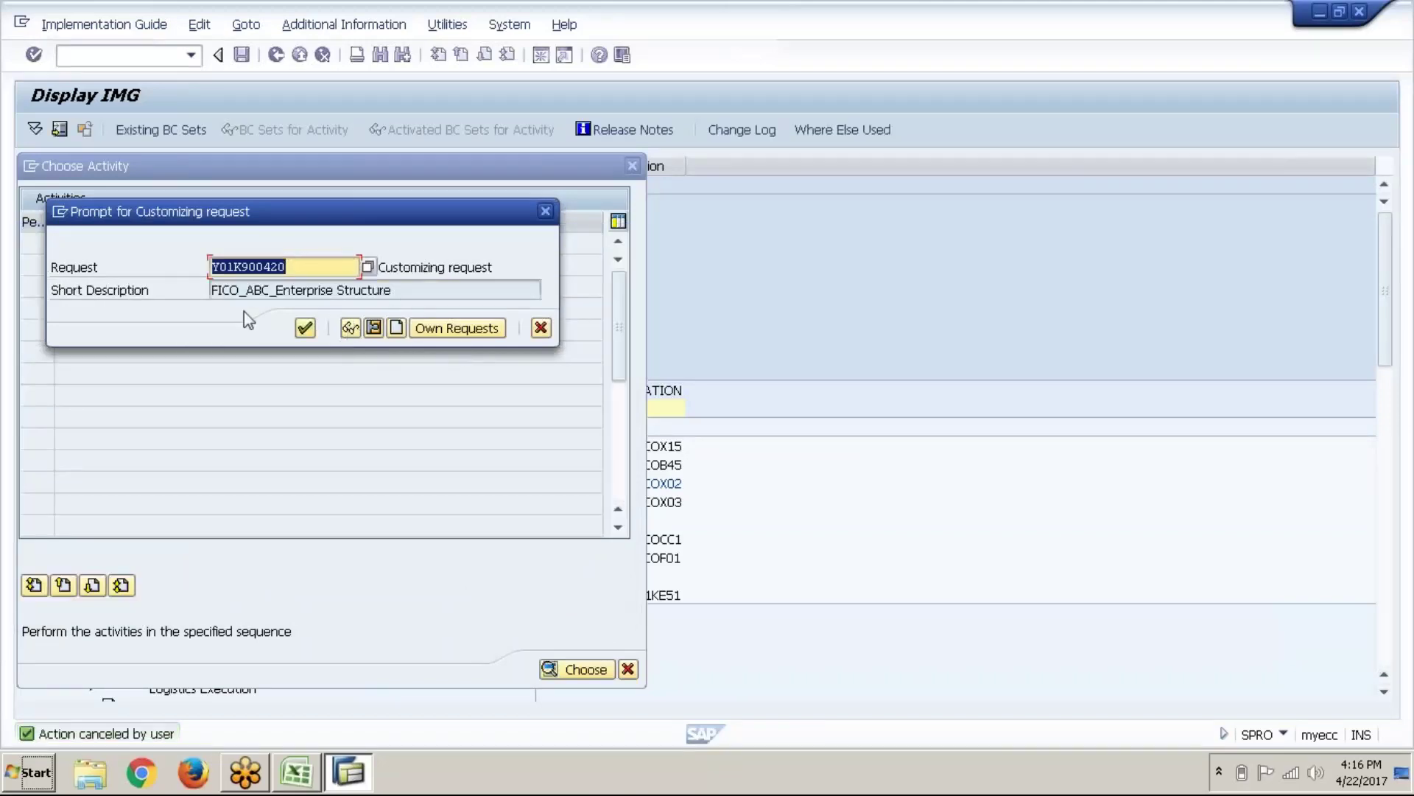
click(308, 330)
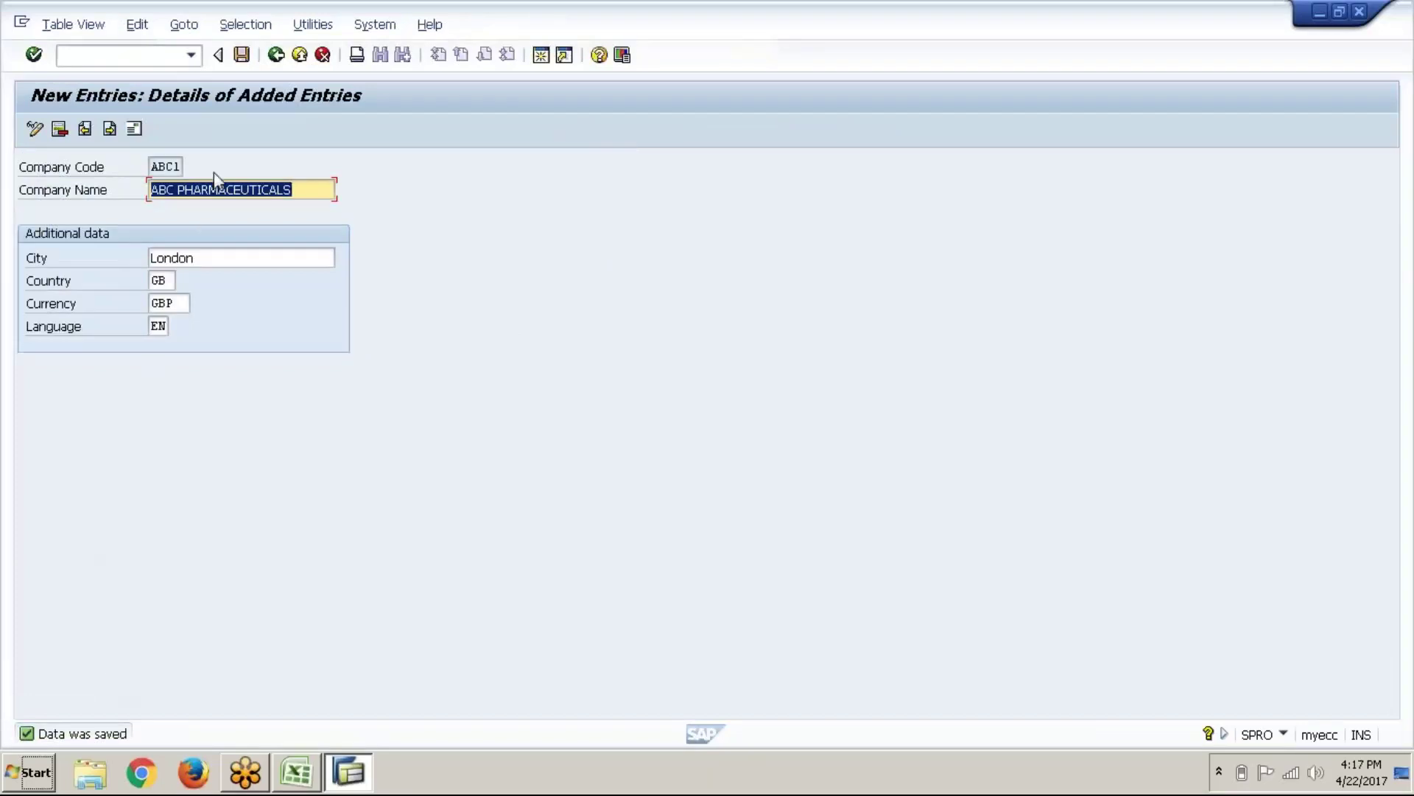
Step: Leave the company code activity and return to the implementation guide structure
click(277, 57)
click(277, 58)
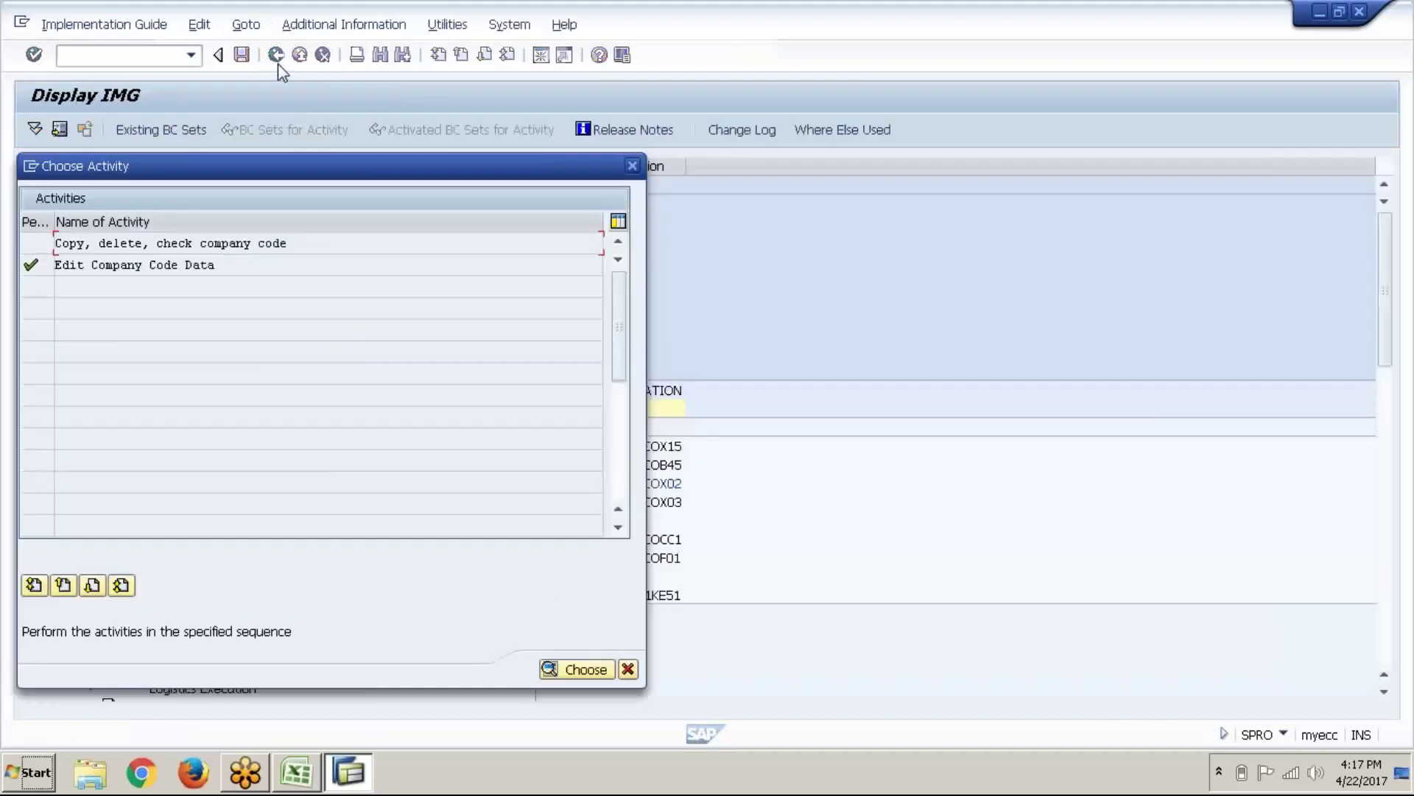
click(628, 669)
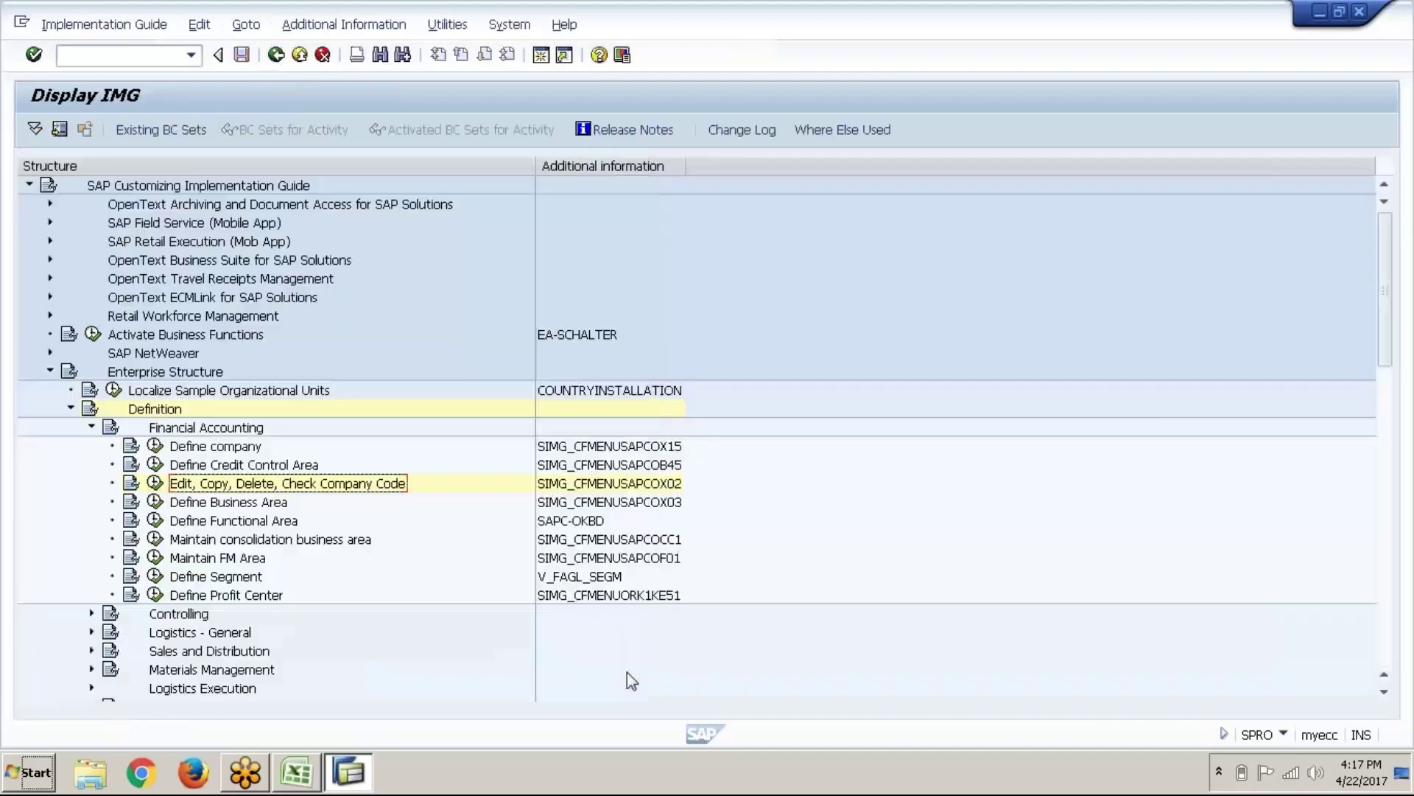
Step: Start a new entry under Define Credit Control Area with credit control area ABC1 and currency GBP
click(246, 465)
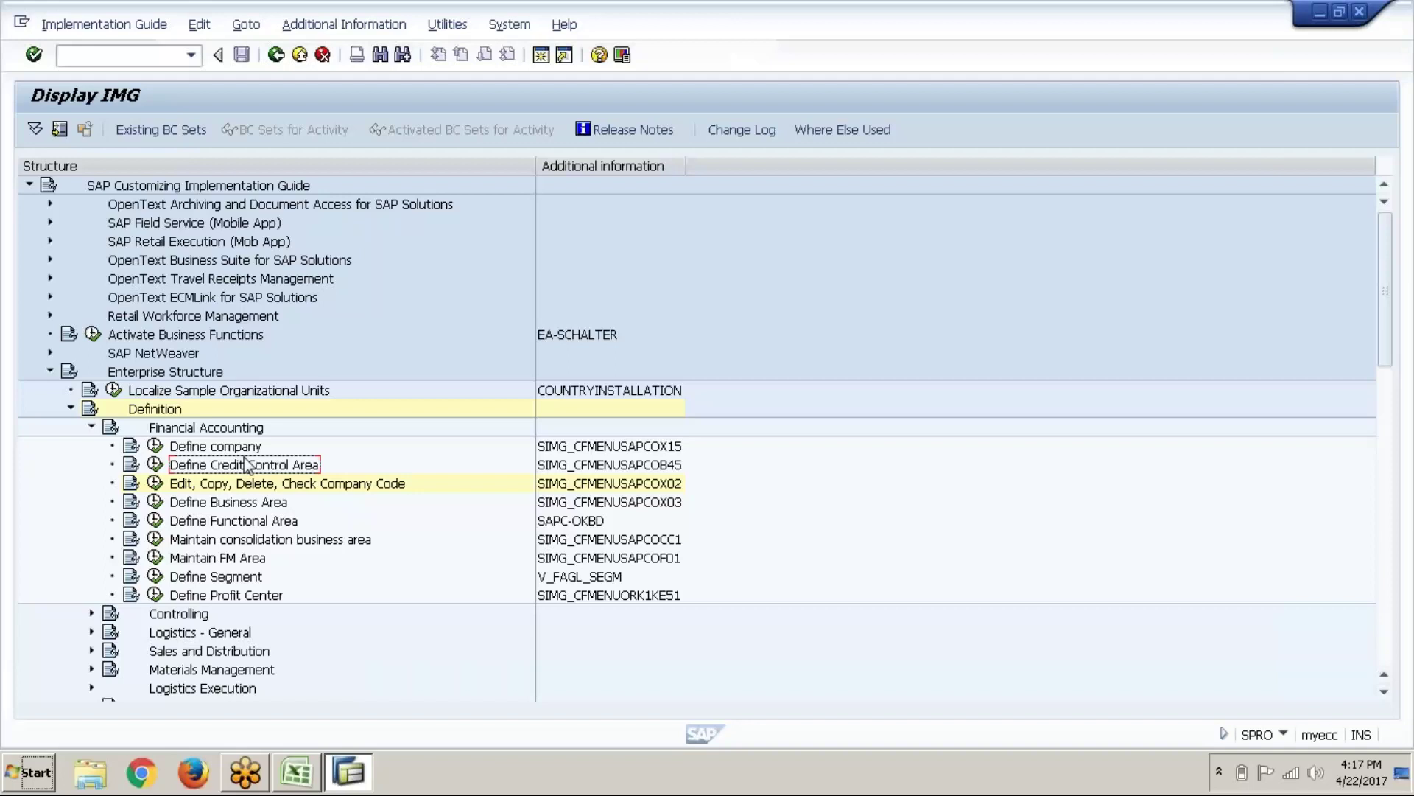
click(156, 467)
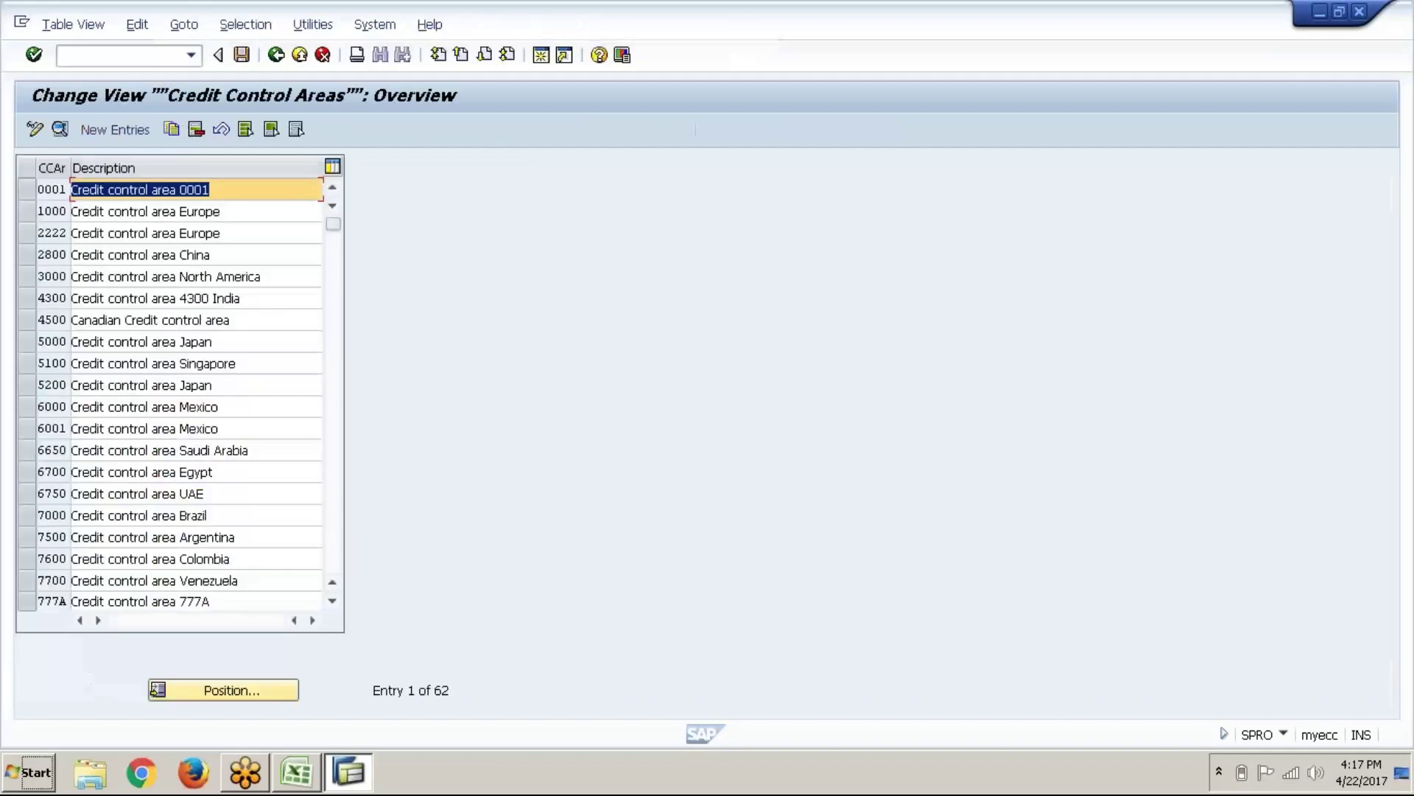
click(115, 131)
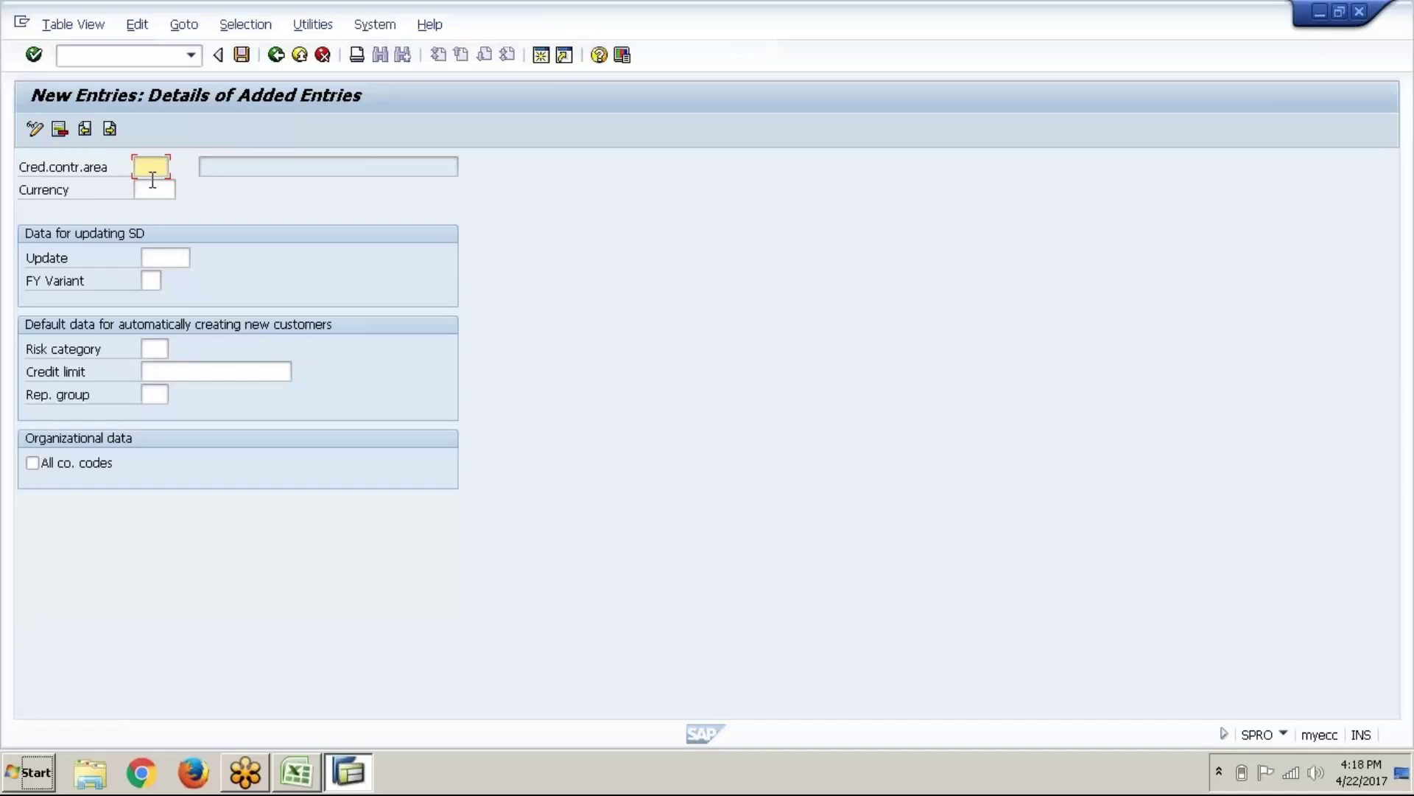
text(ABC1)
click(172, 195)
text(GBP)
click(152, 370)
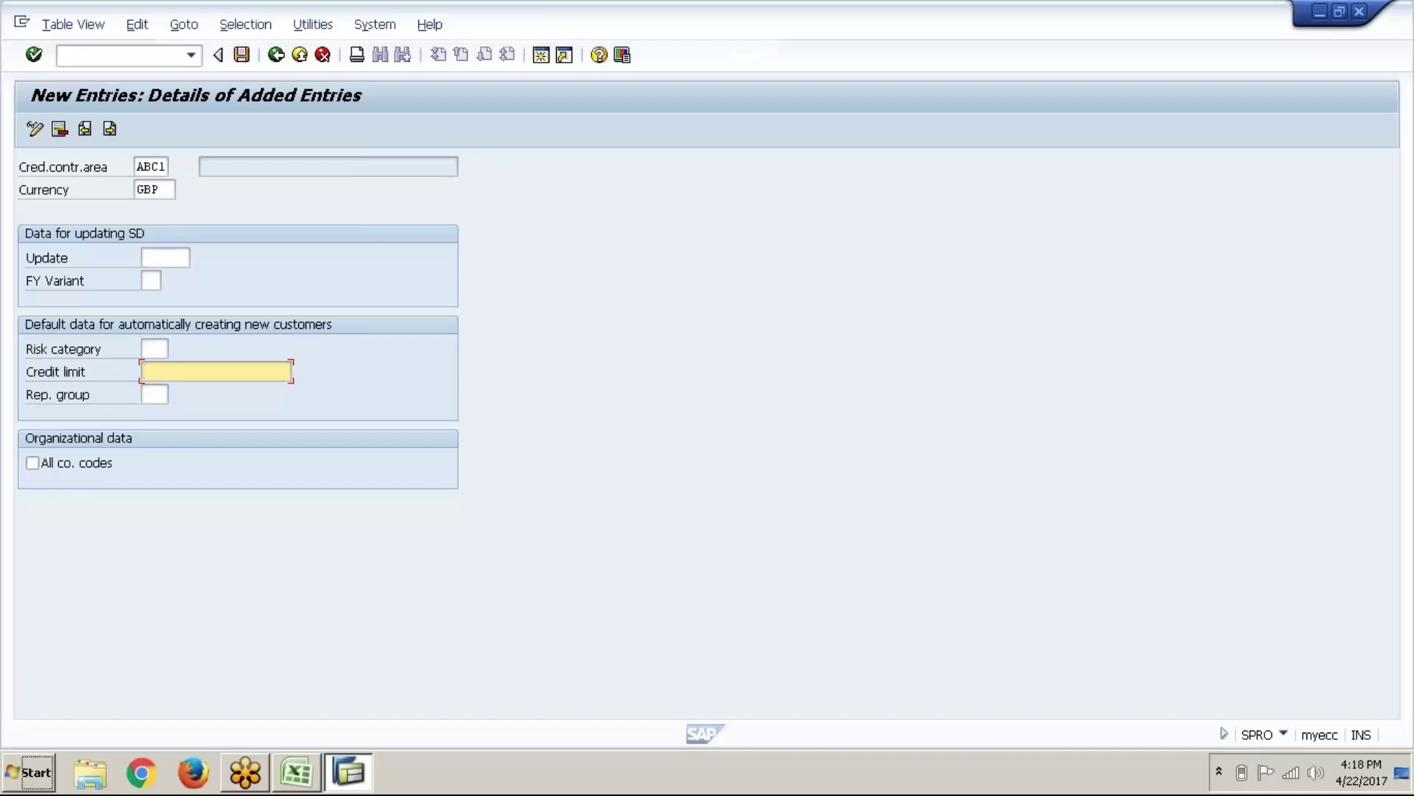
text(999999)
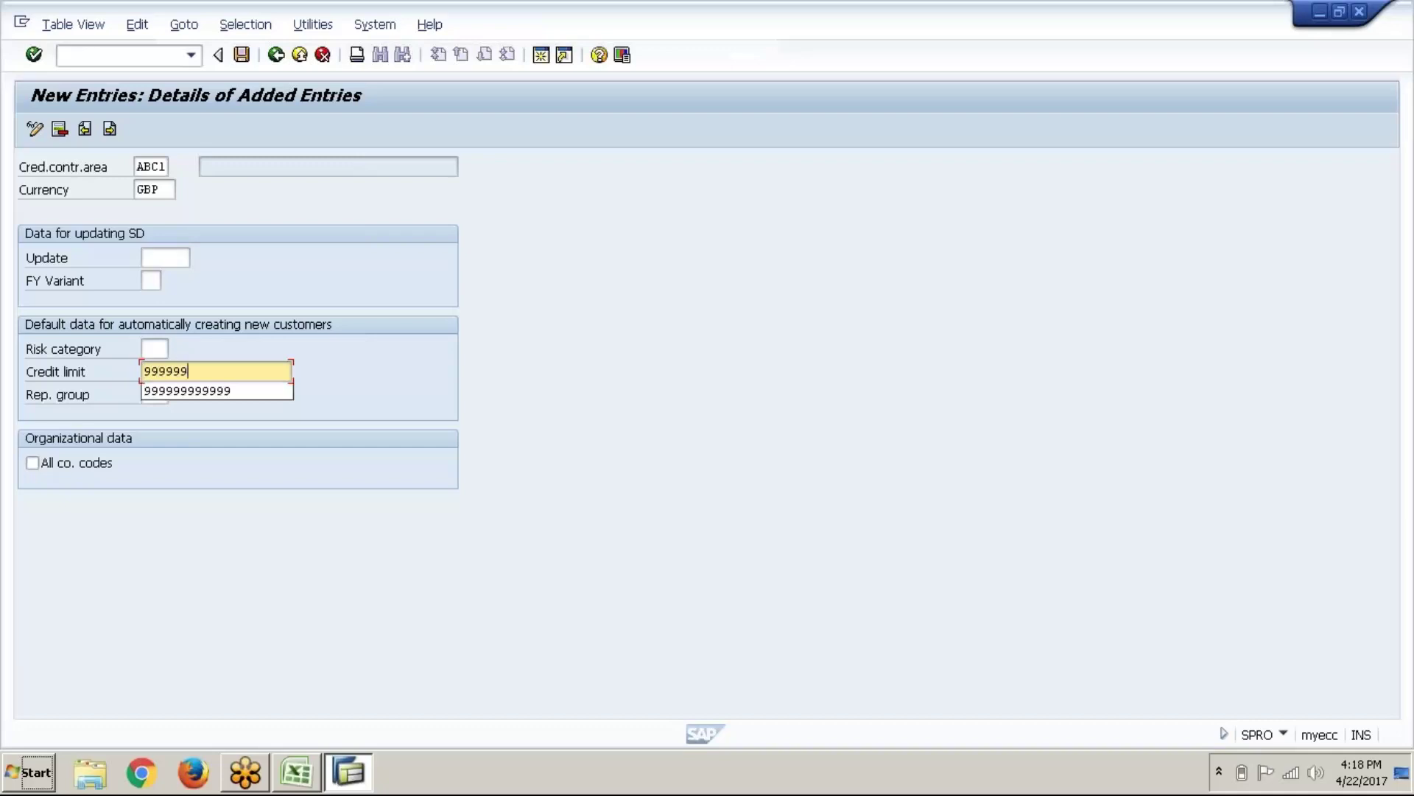
text(999999)
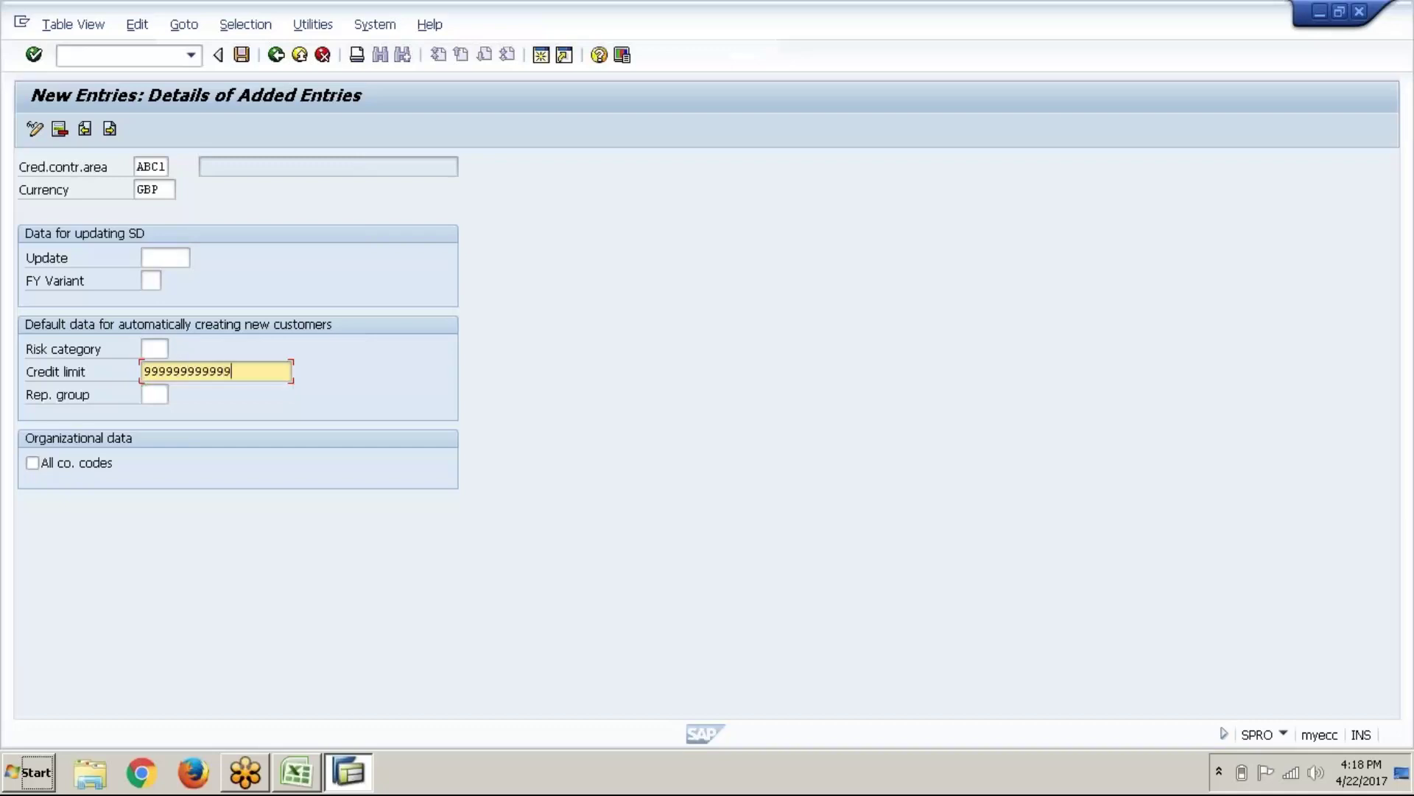
key(Return)
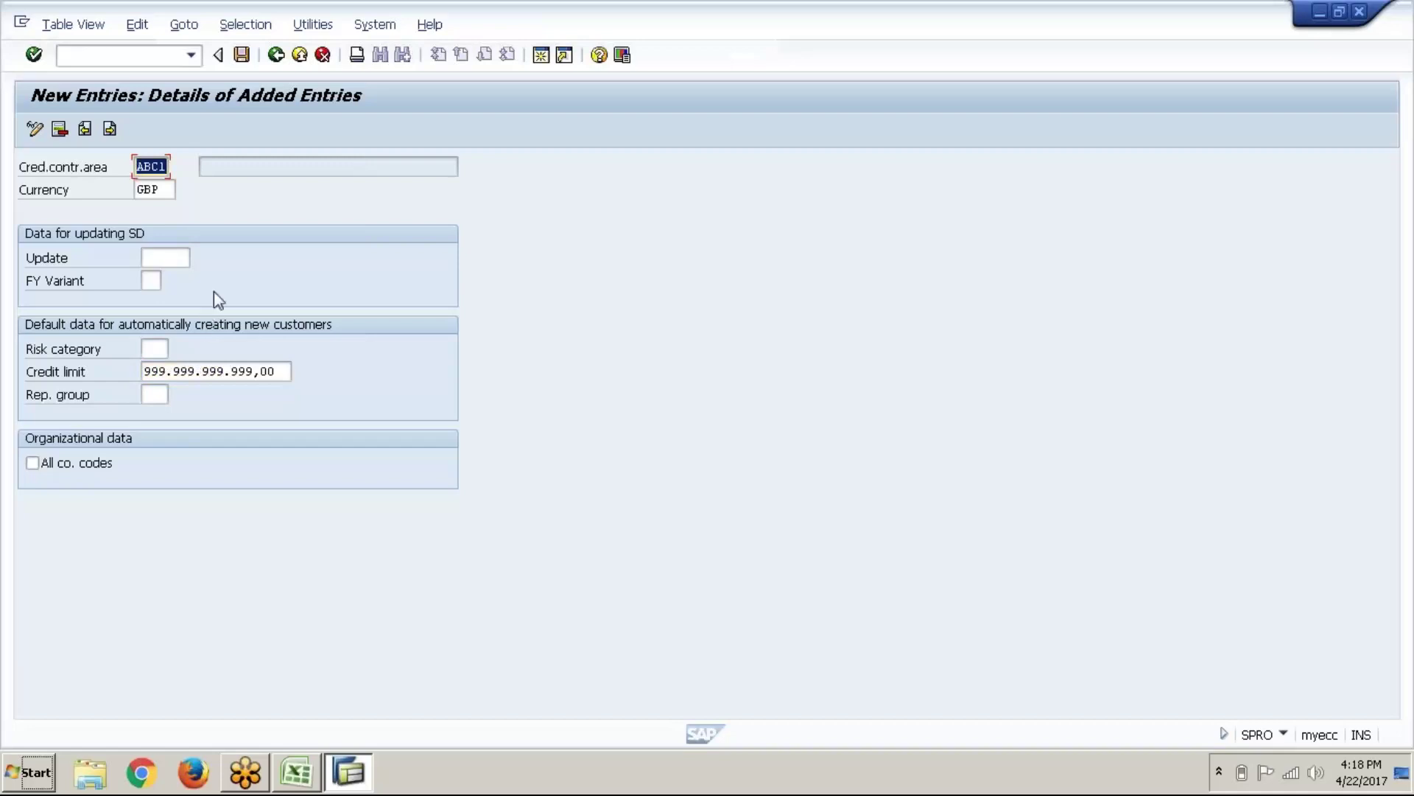
click(242, 56)
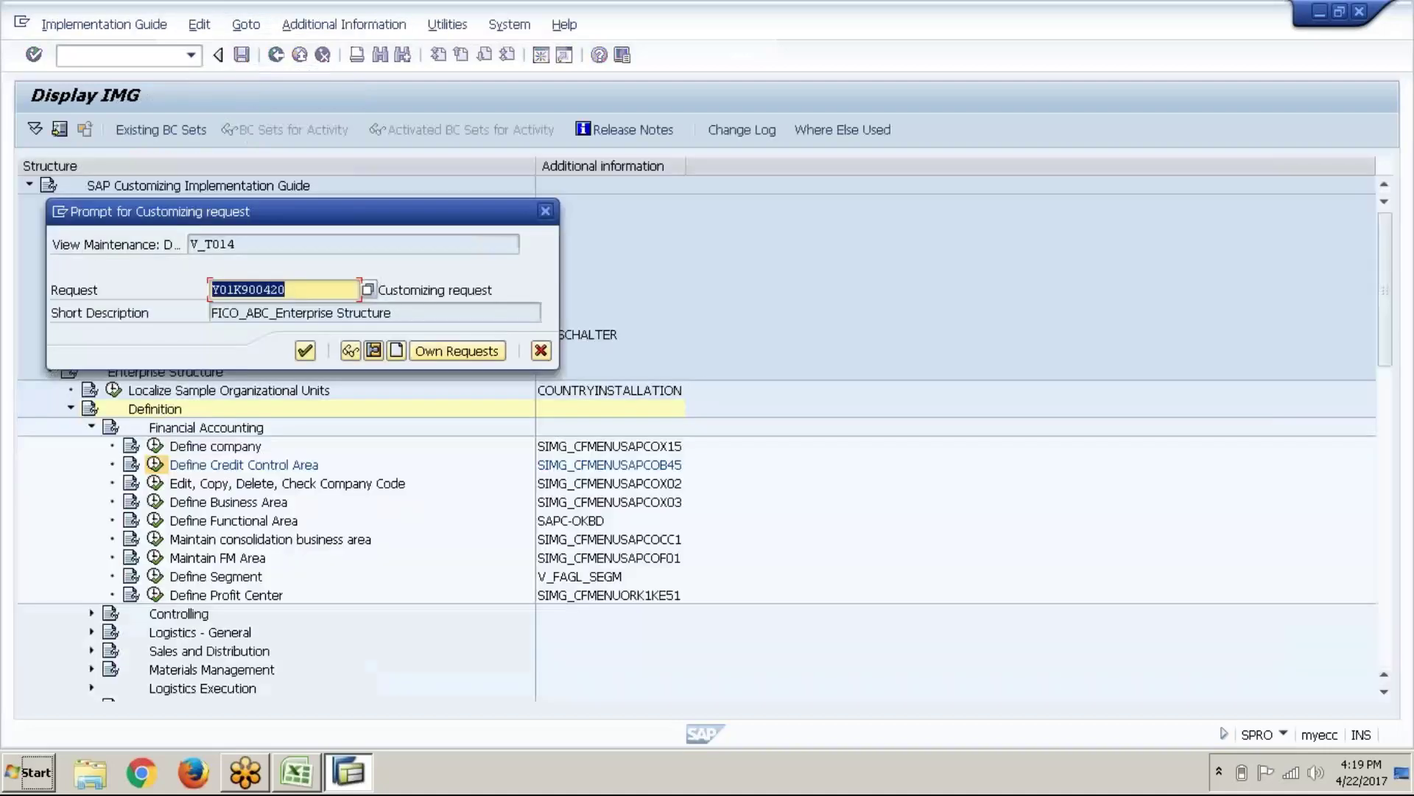
click(304, 351)
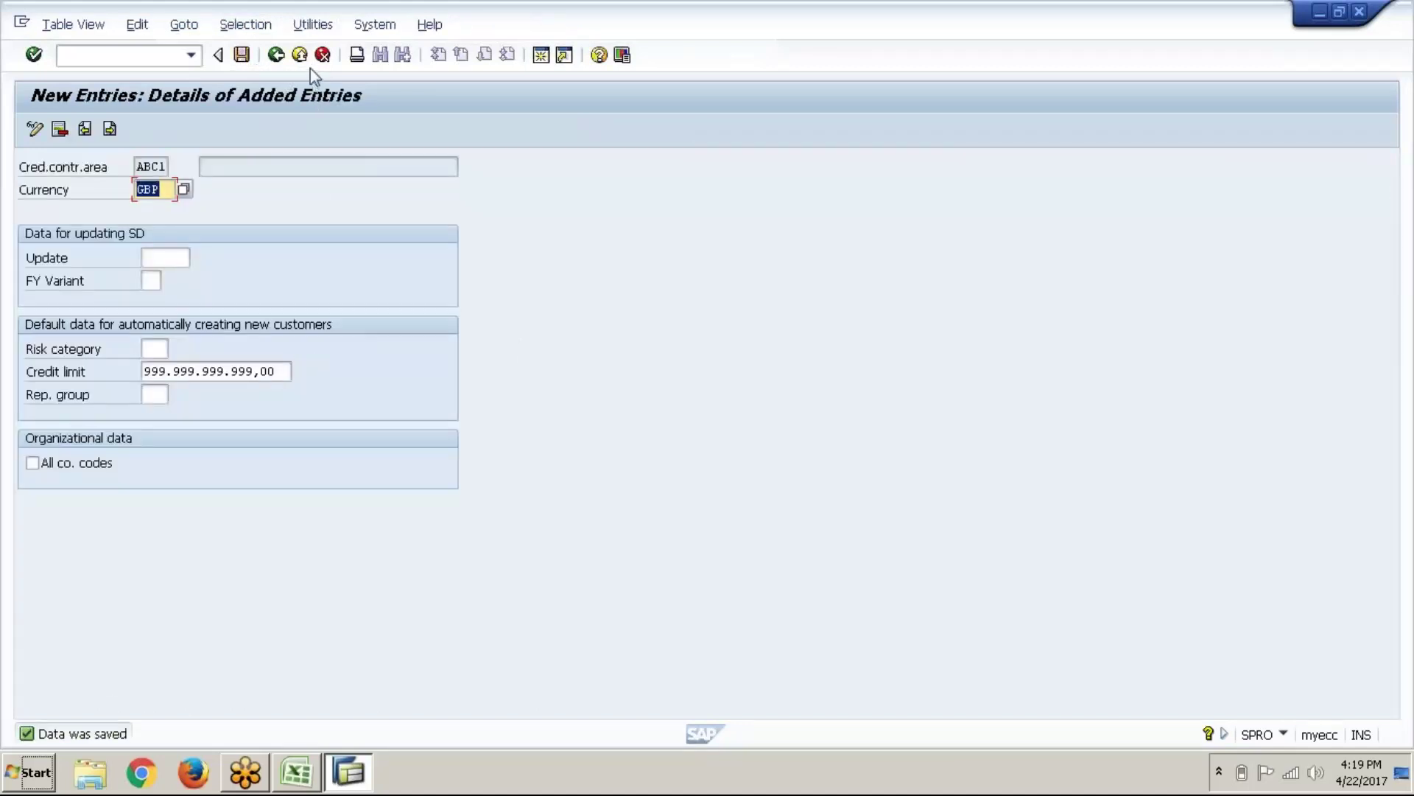
Step: Describe credit control area ABC1 as "Credit control area for ABC1", save it, and return to the implementation guide structure
click(285, 63)
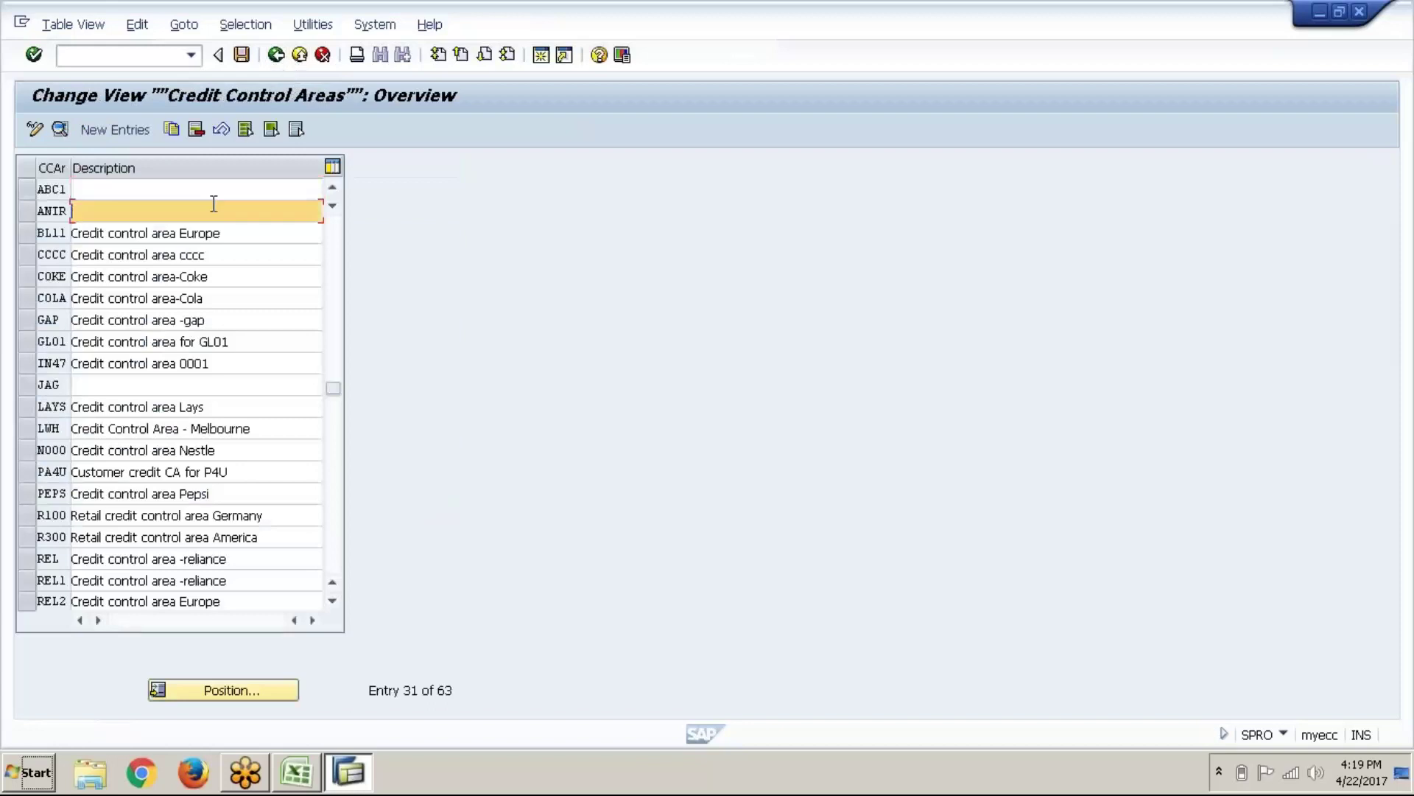
click(191, 191)
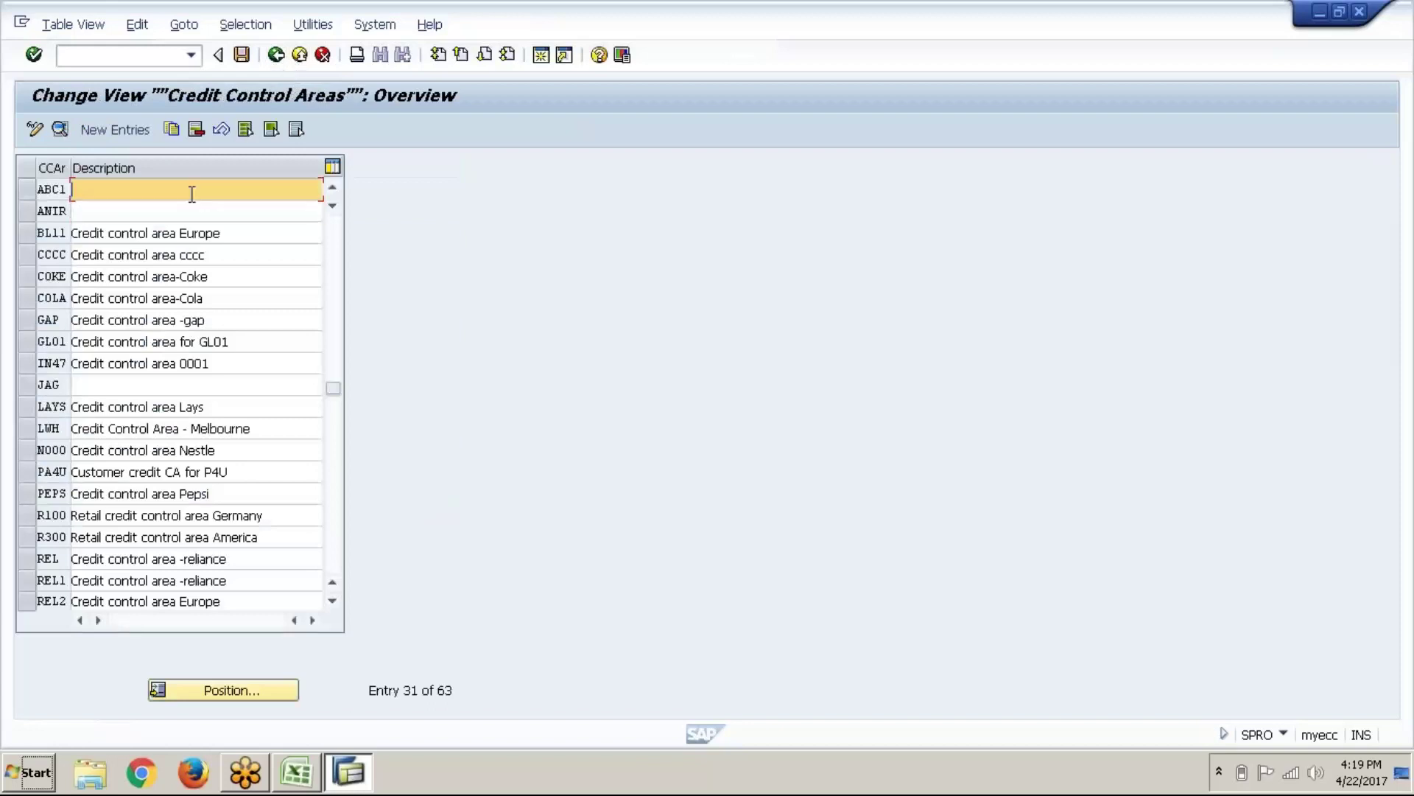
text(Cred)
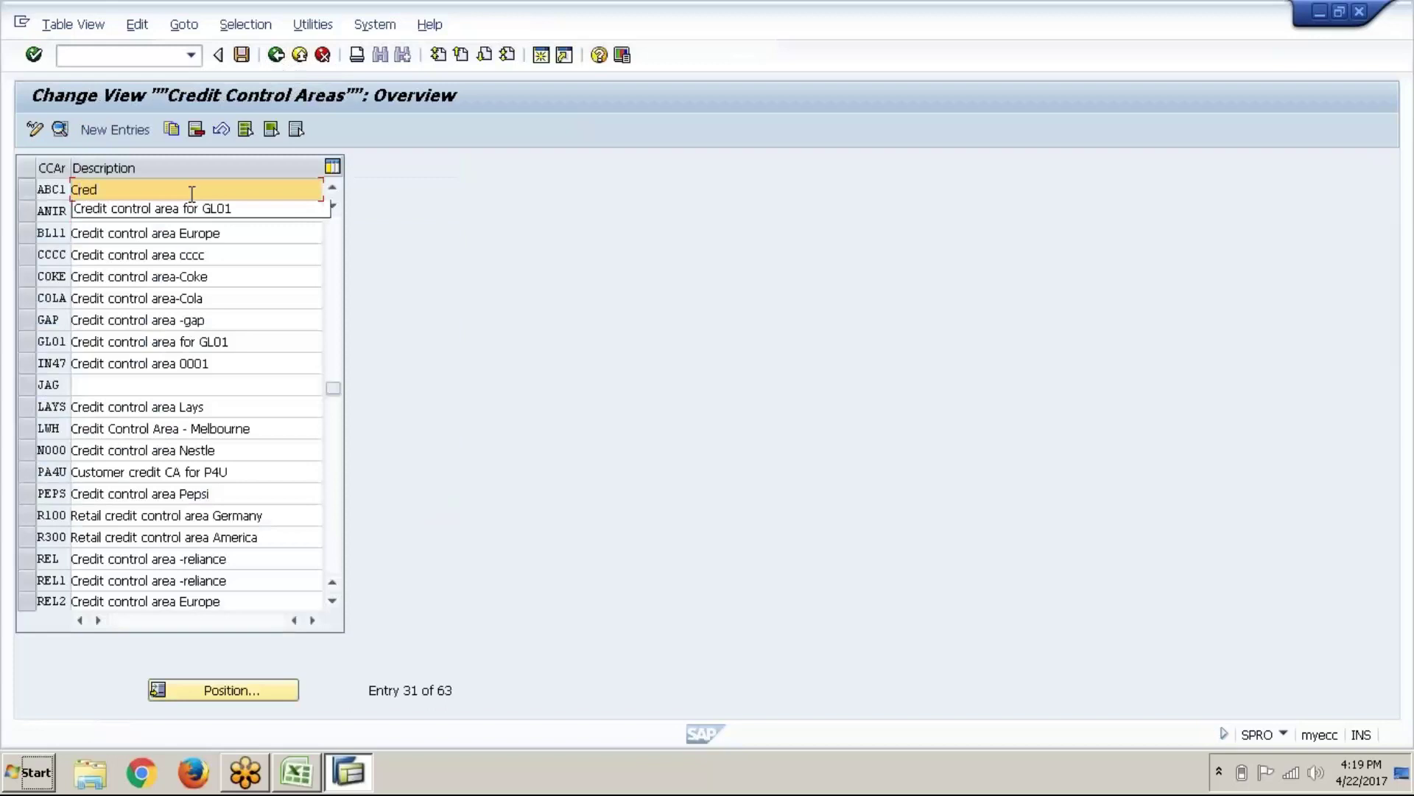
key(Down)
key(Return)
key(BackSpace)
key(BackSpace)
key(BackSpace)
key(BackSpace)
text(ABC1)
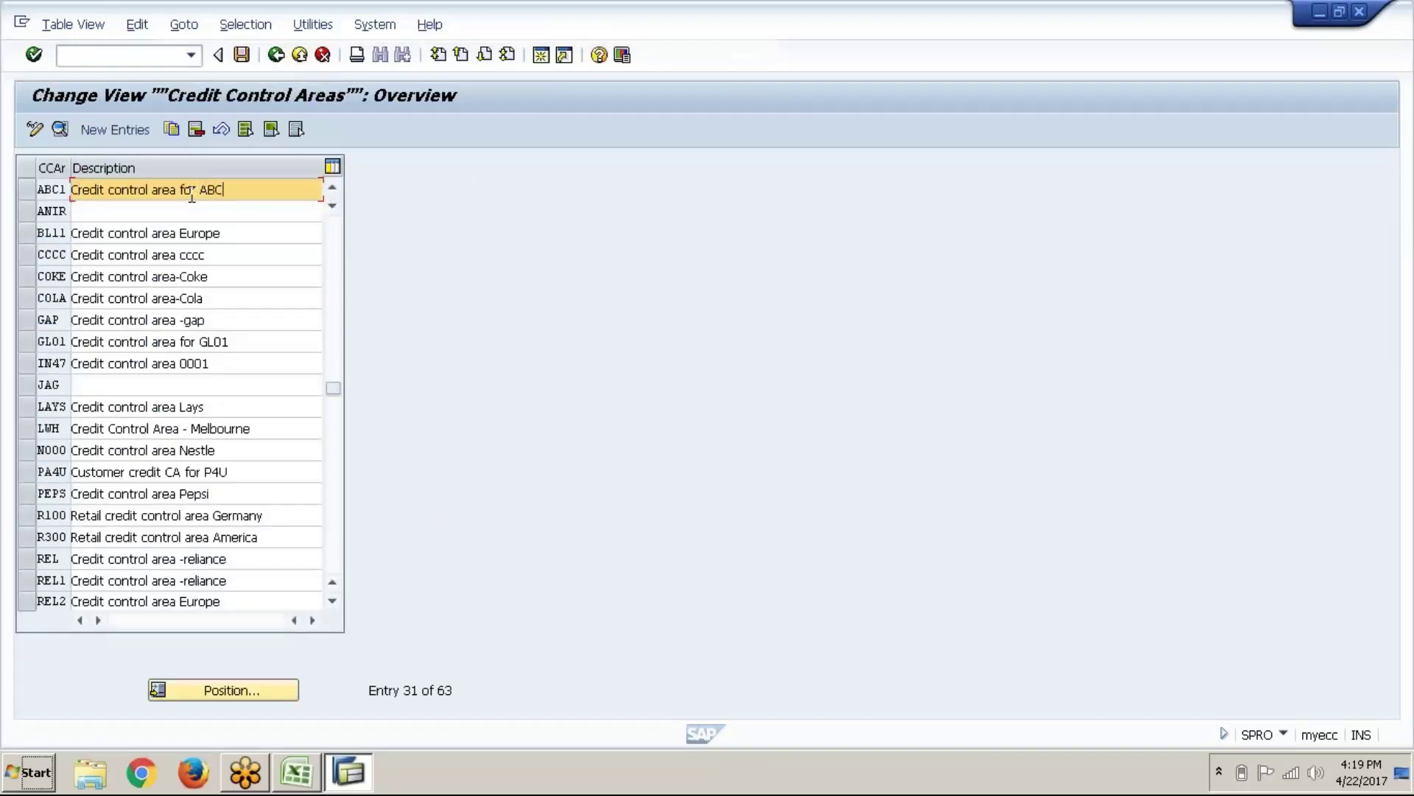
click(242, 56)
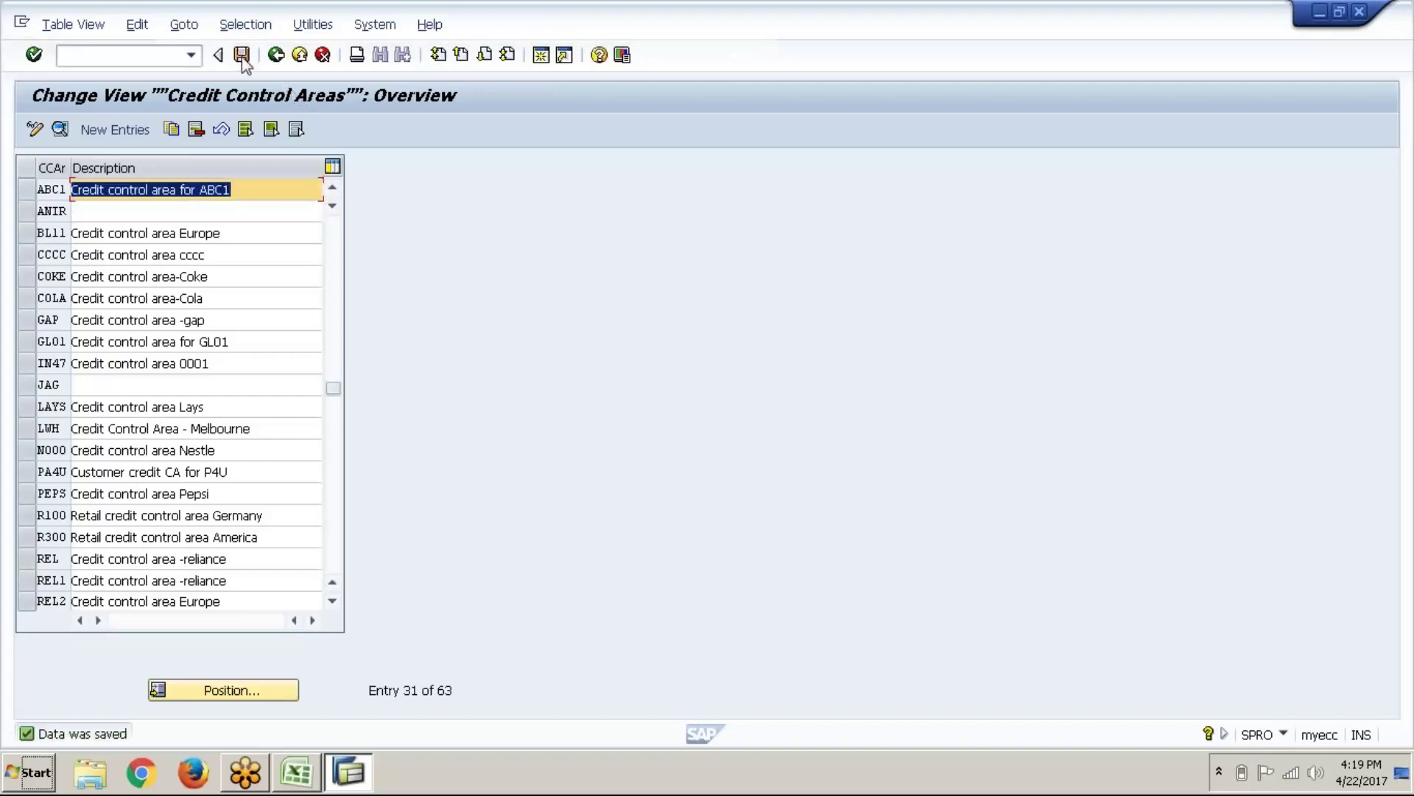
click(278, 64)
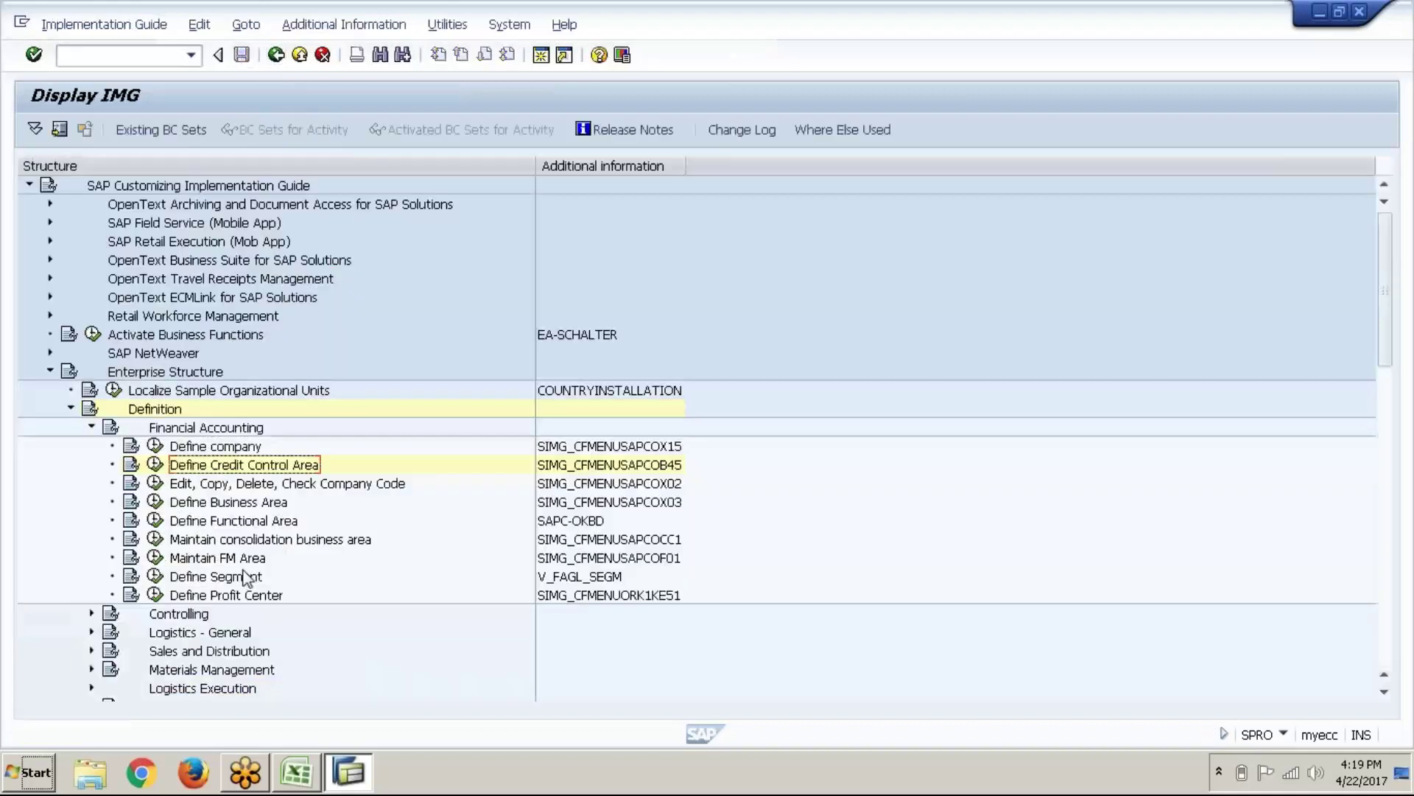
Step: Under Define Business Area, add a new entry ABL0 with the description "London business area"
click(250, 503)
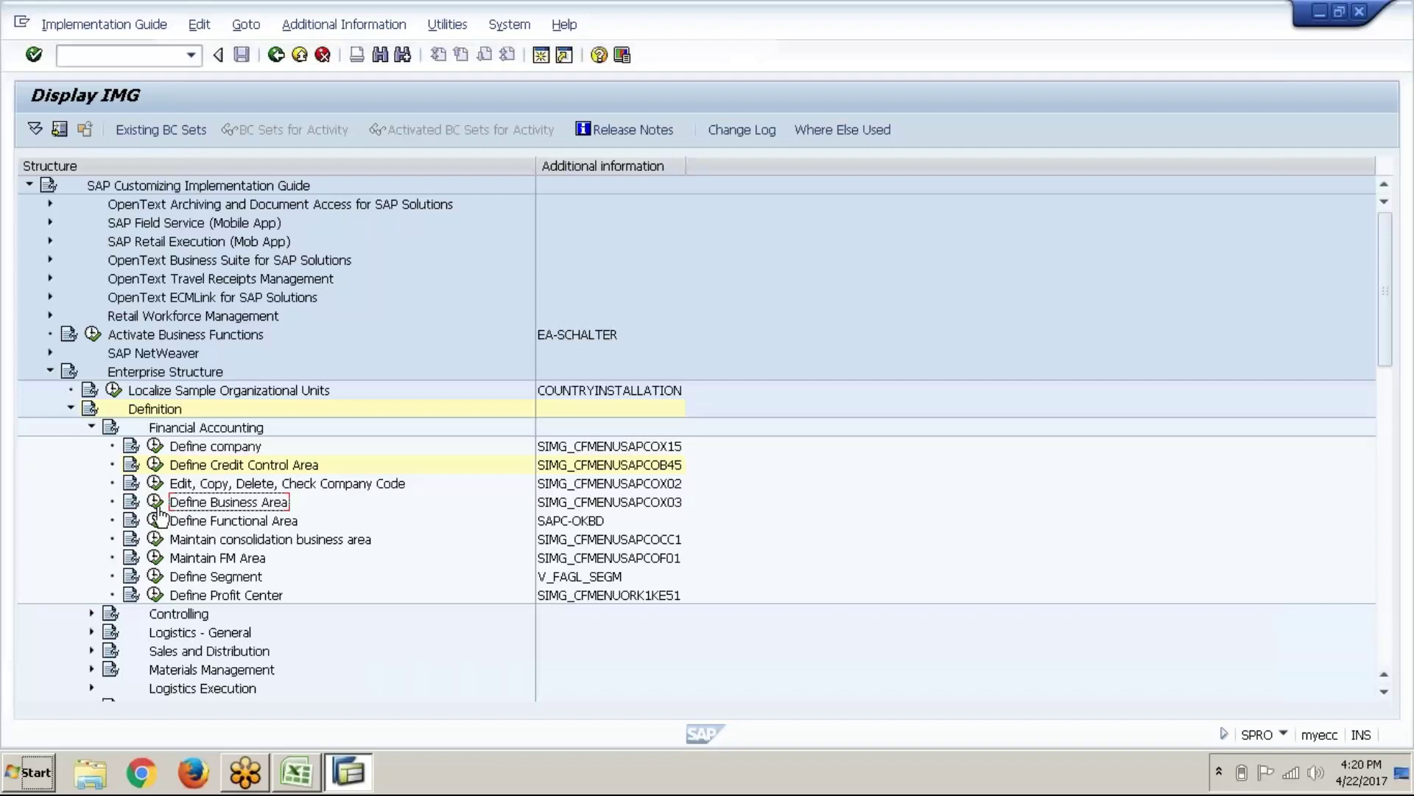
click(155, 501)
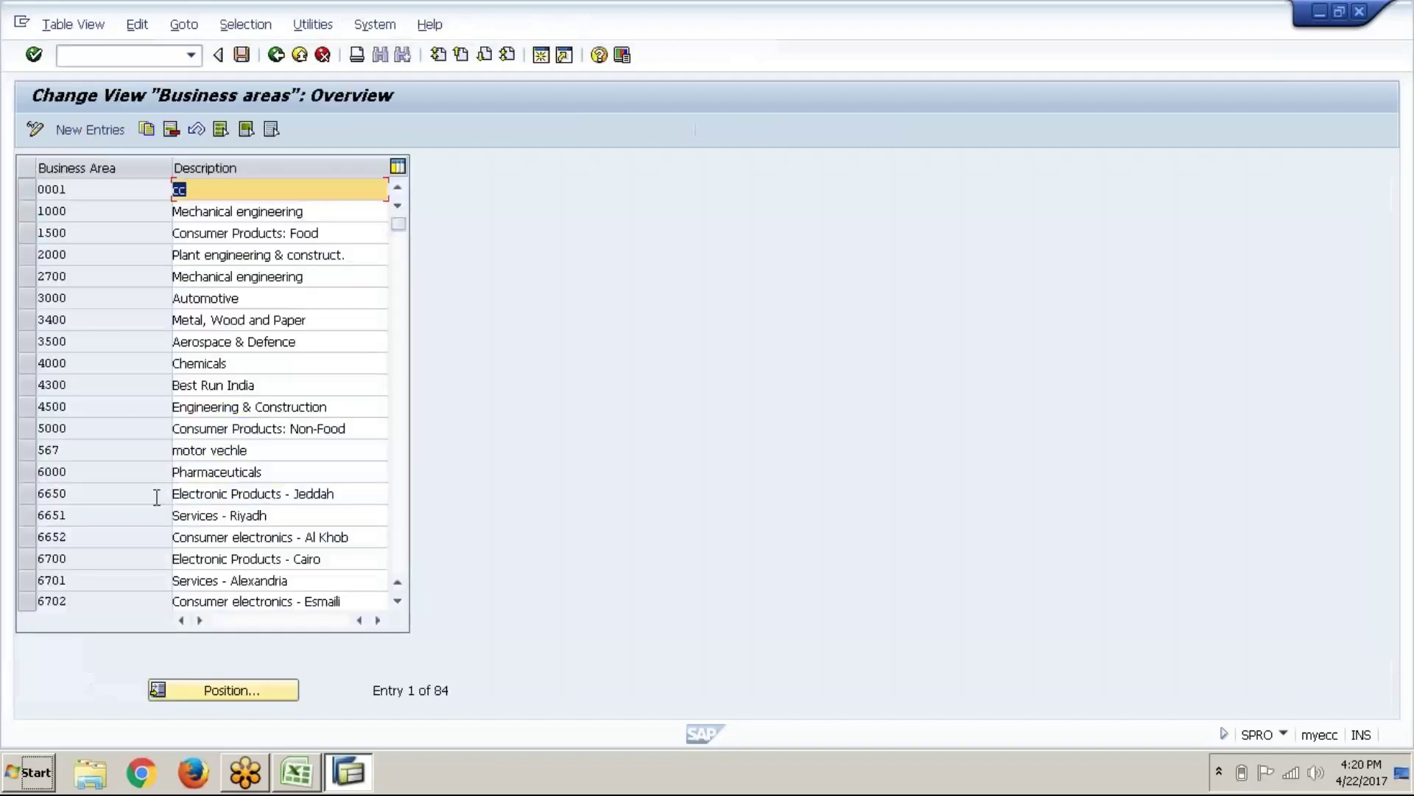
click(106, 131)
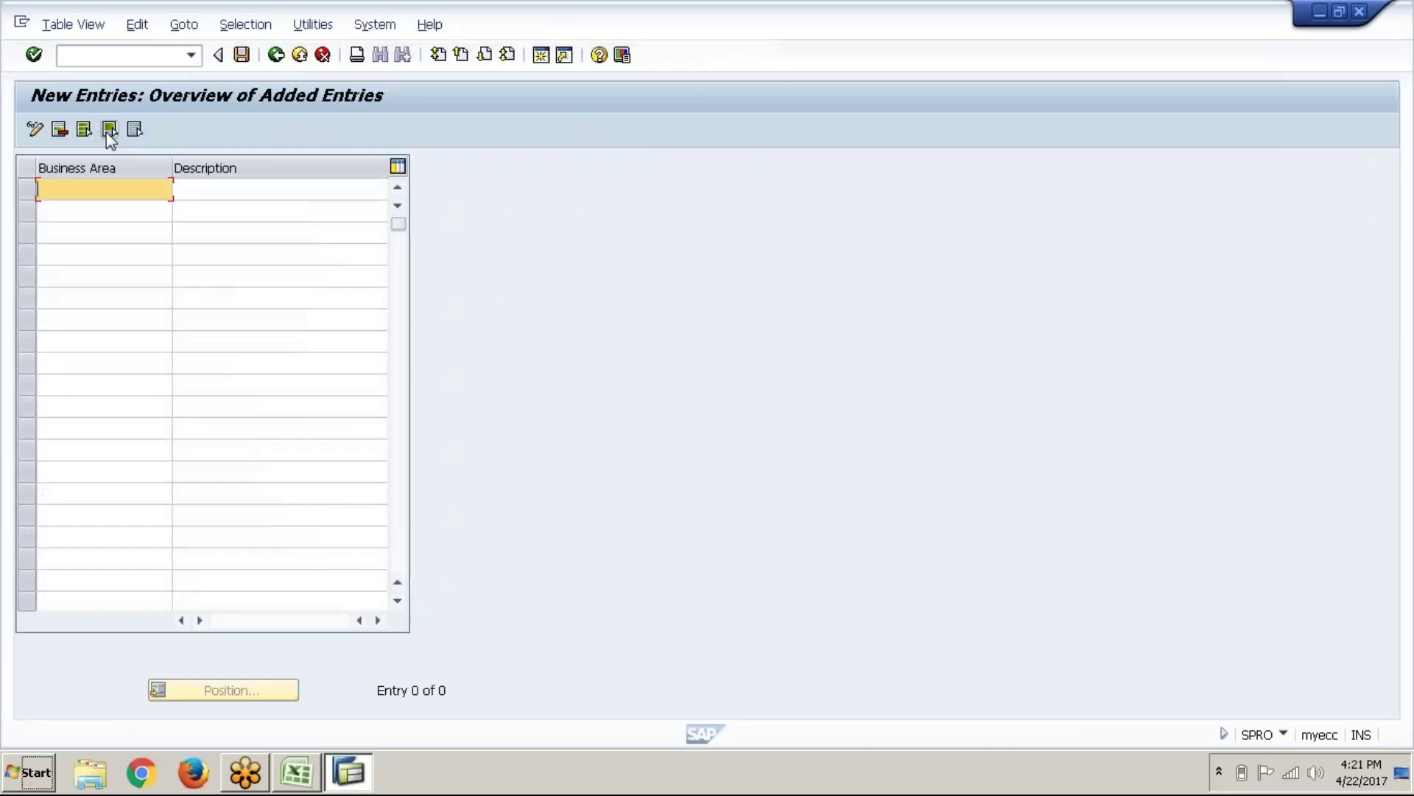
text(ABL0)
key(Tab)
text(Lo)
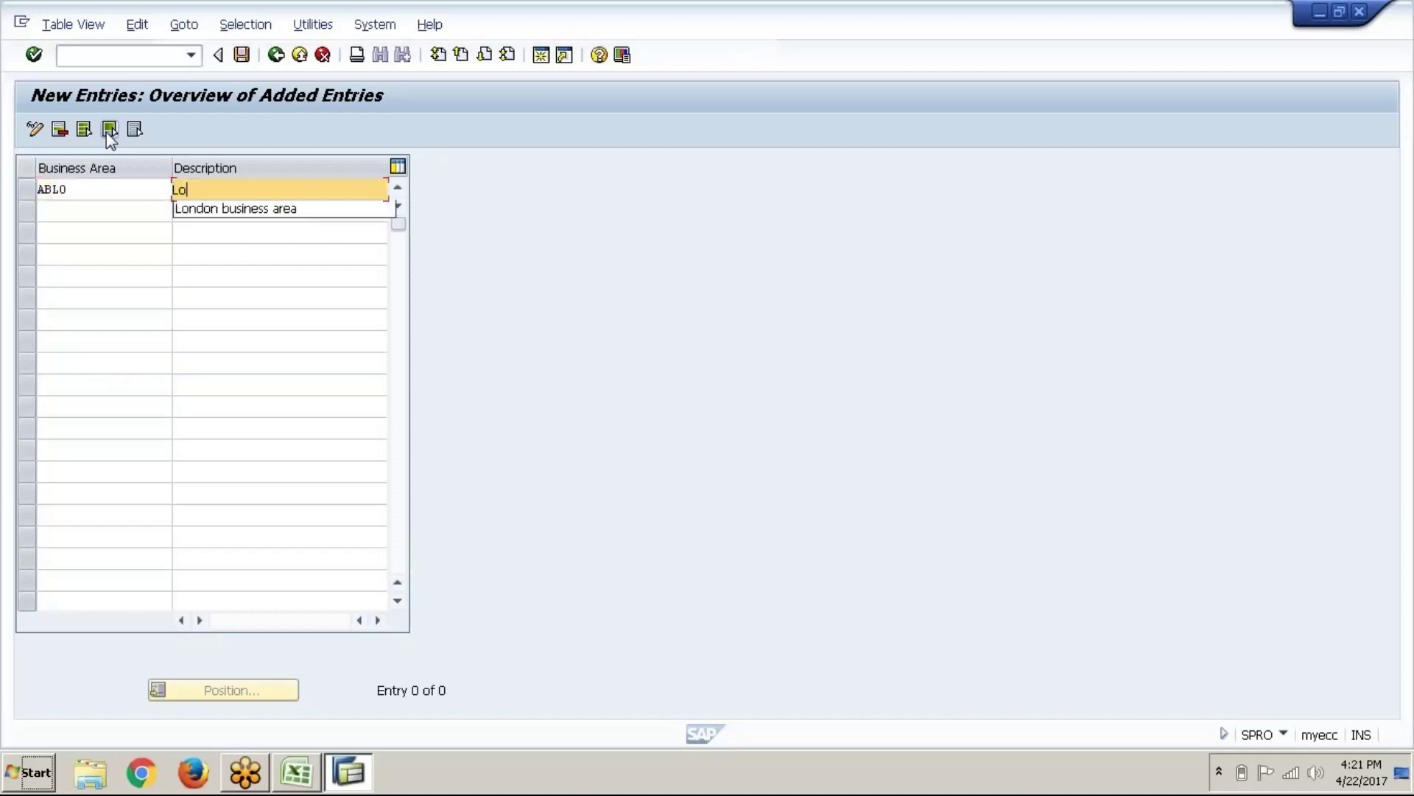
key(Down)
key(Return)
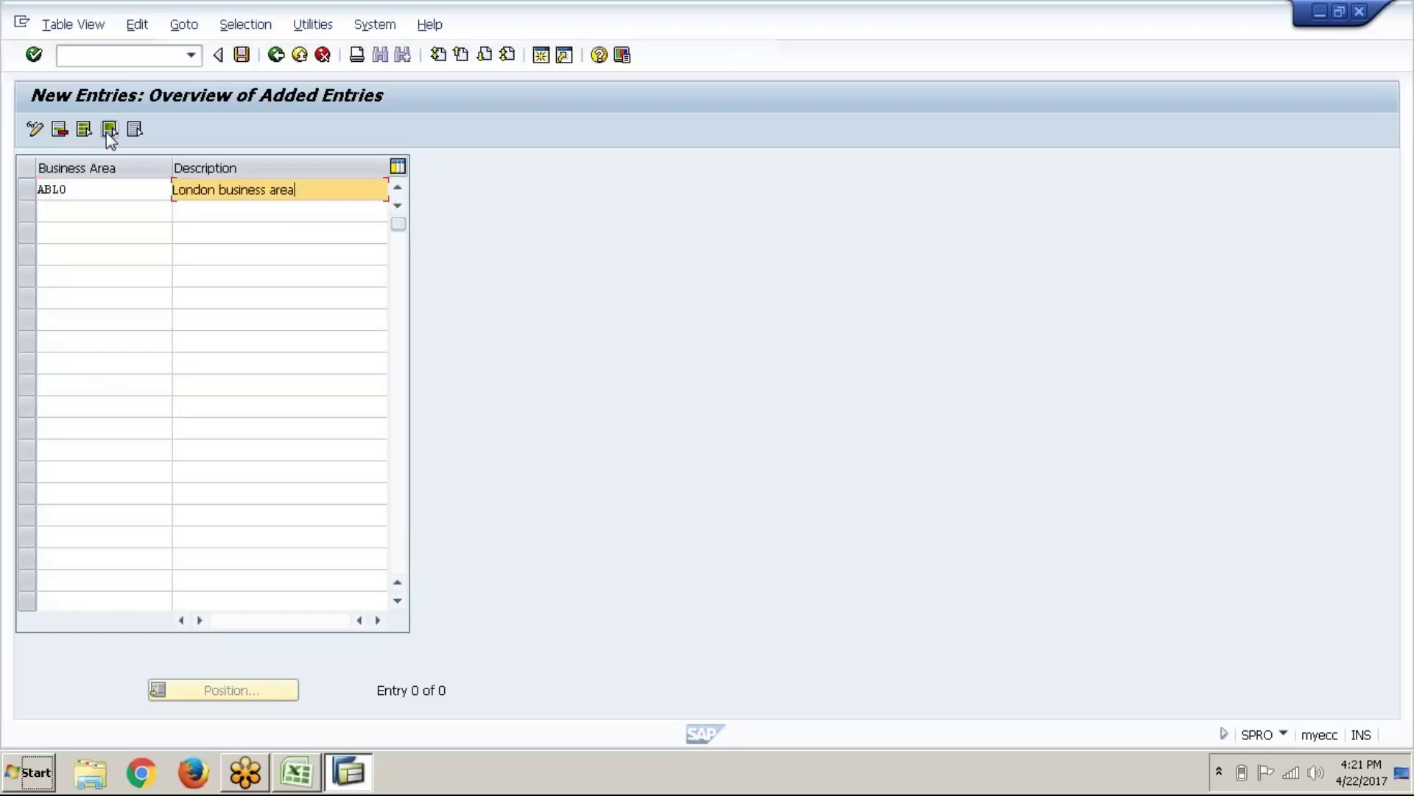
key(Return)
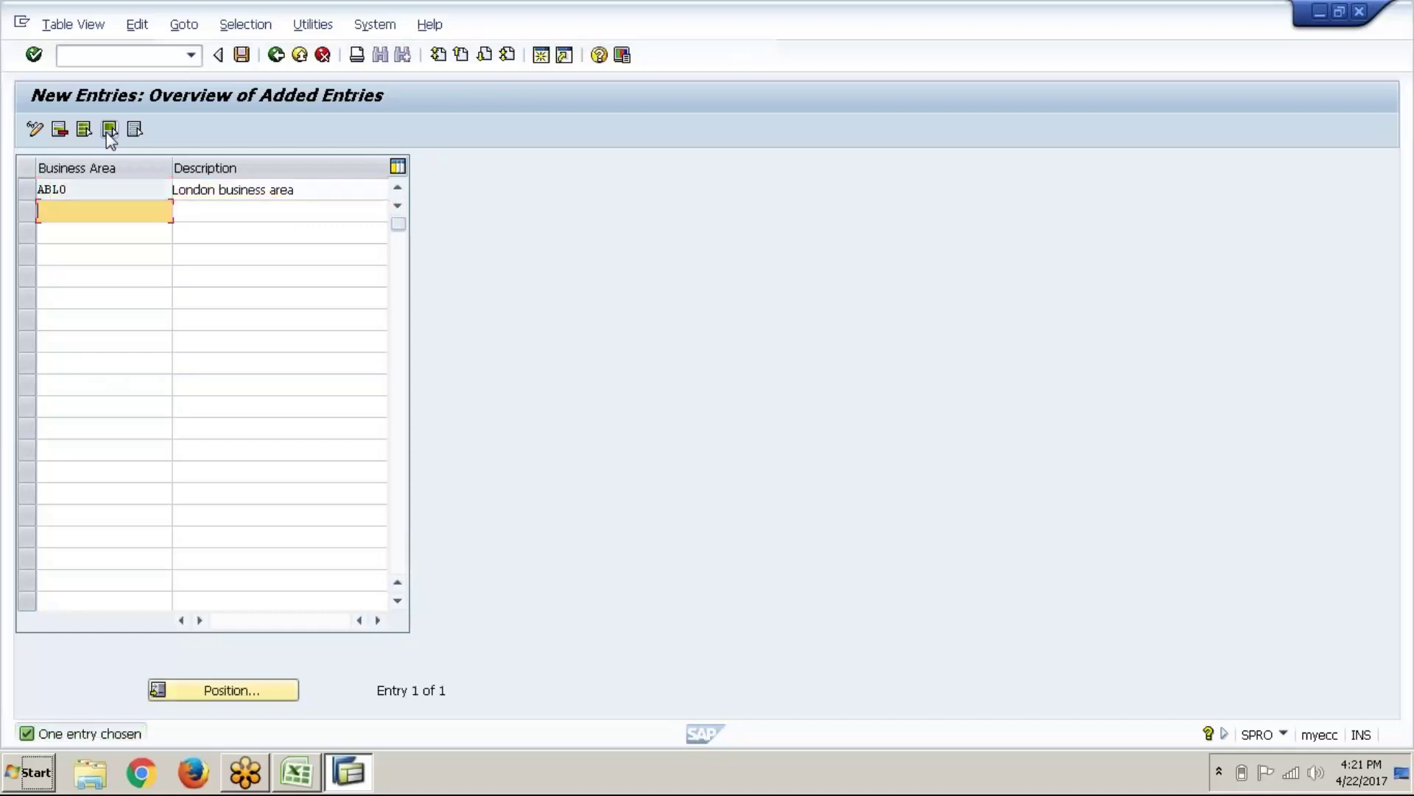
Step: Add a second business area ABSP with the description "Spain business area"
text(AB)
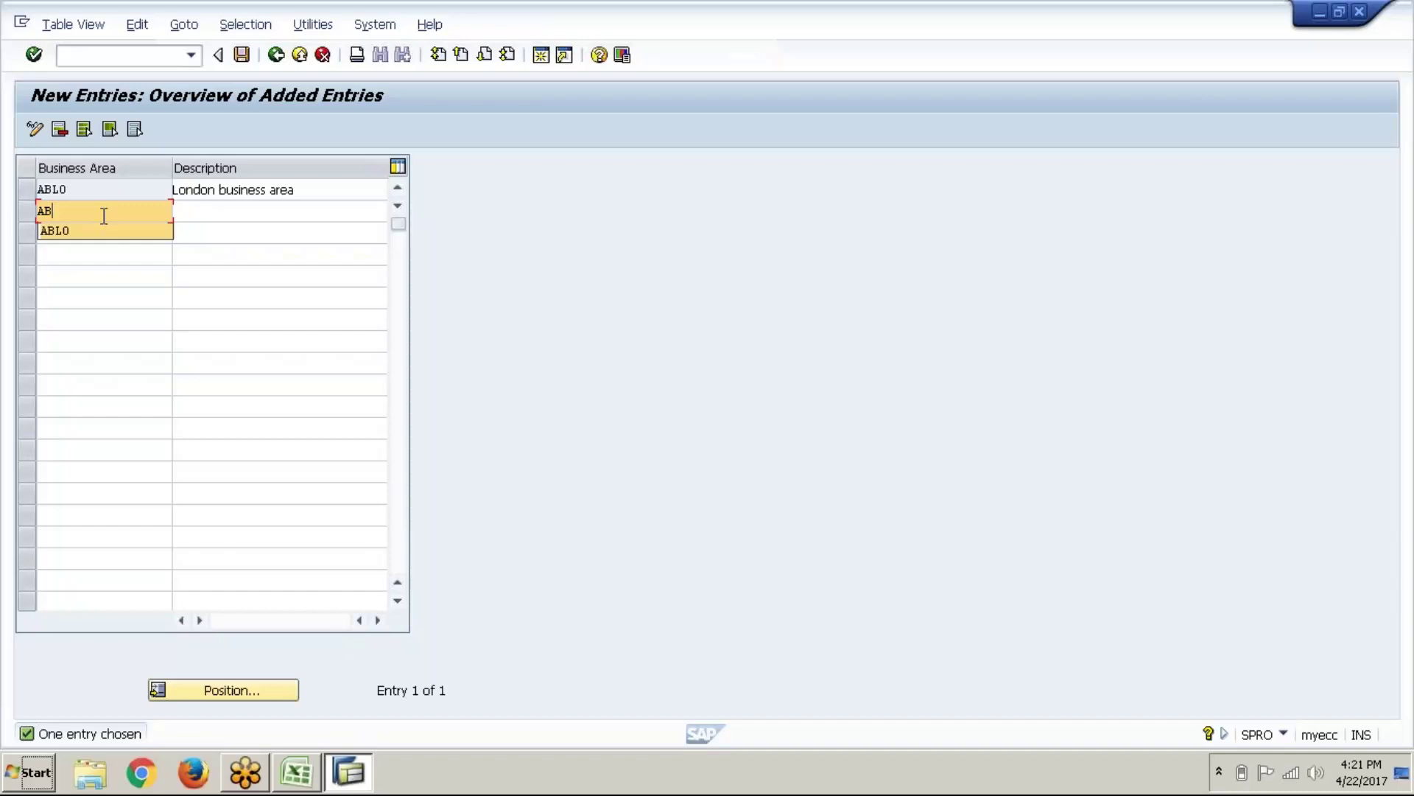
text(sp)
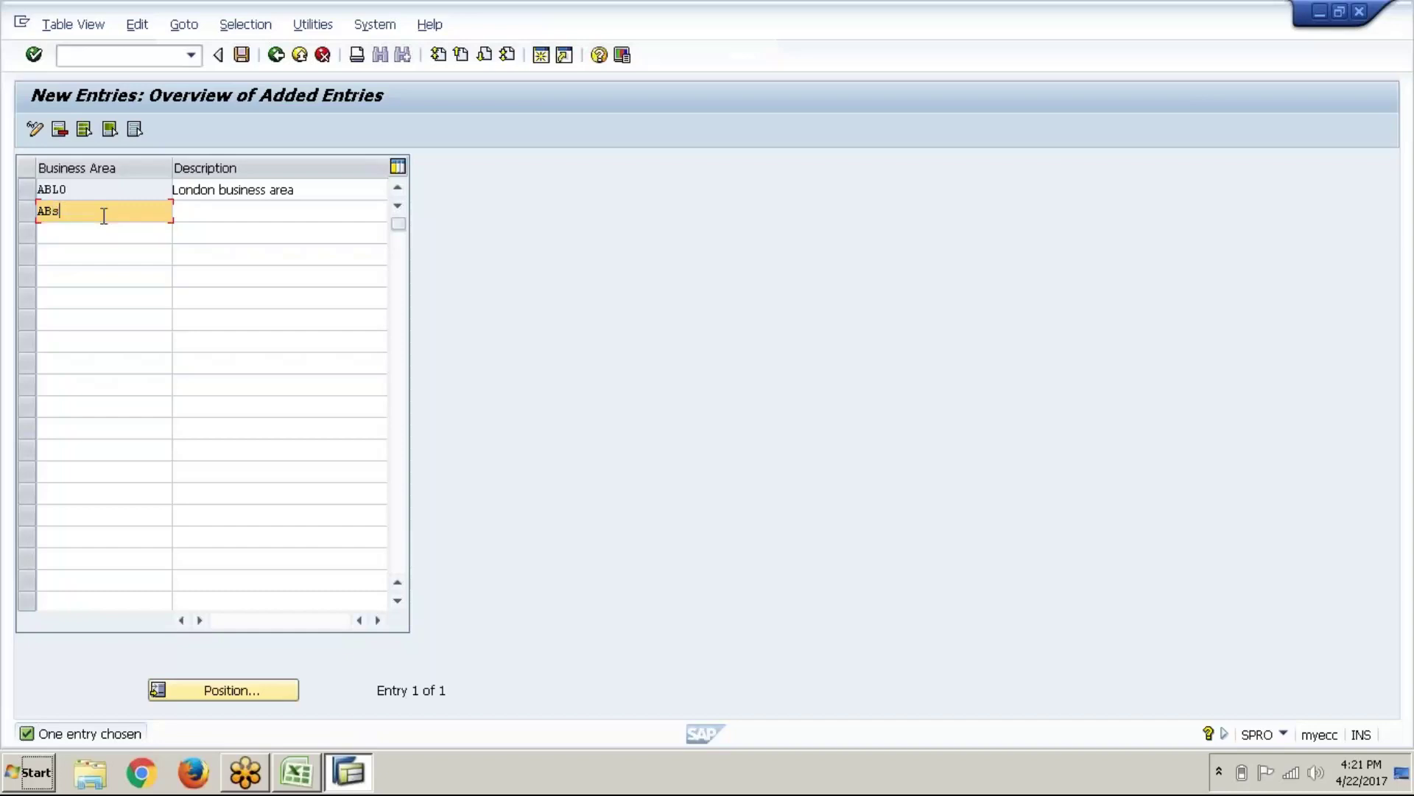
key(BackSpace)
key(BackSpace)
text(SP)
key(Tab)
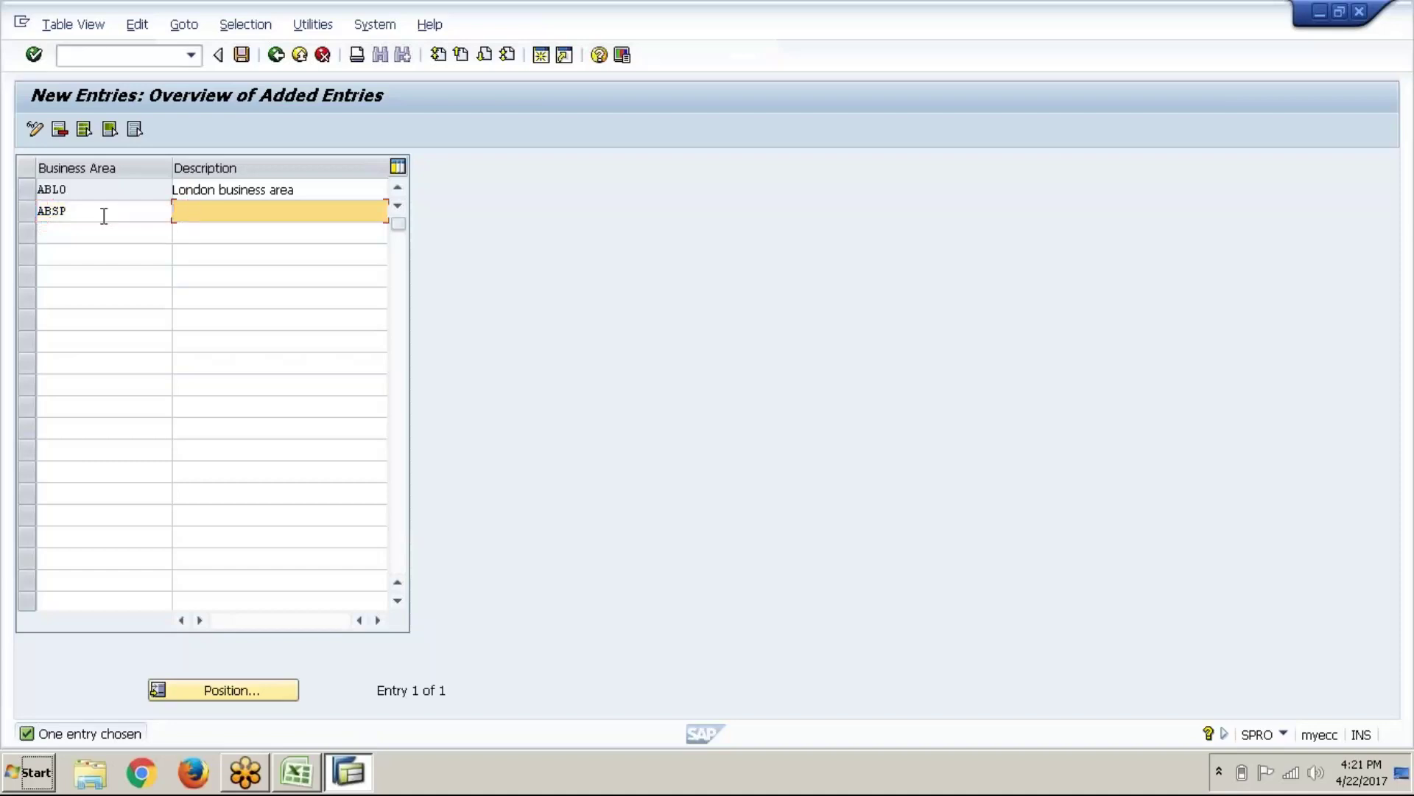
text(Spain business area)
Step: Save both business areas under the FICO_ABC_Enterprise Structure request and return to the implementation guide structure
click(243, 56)
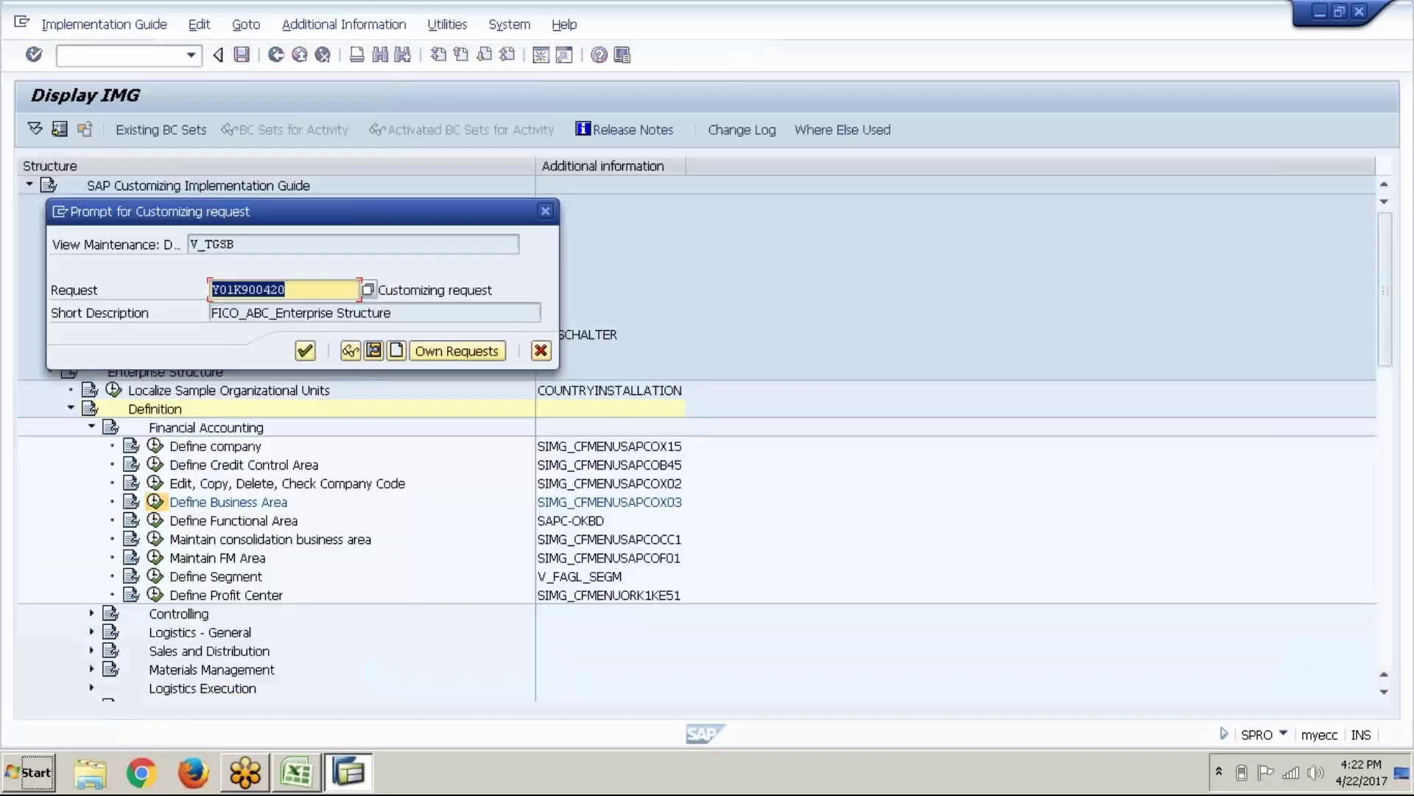
click(305, 350)
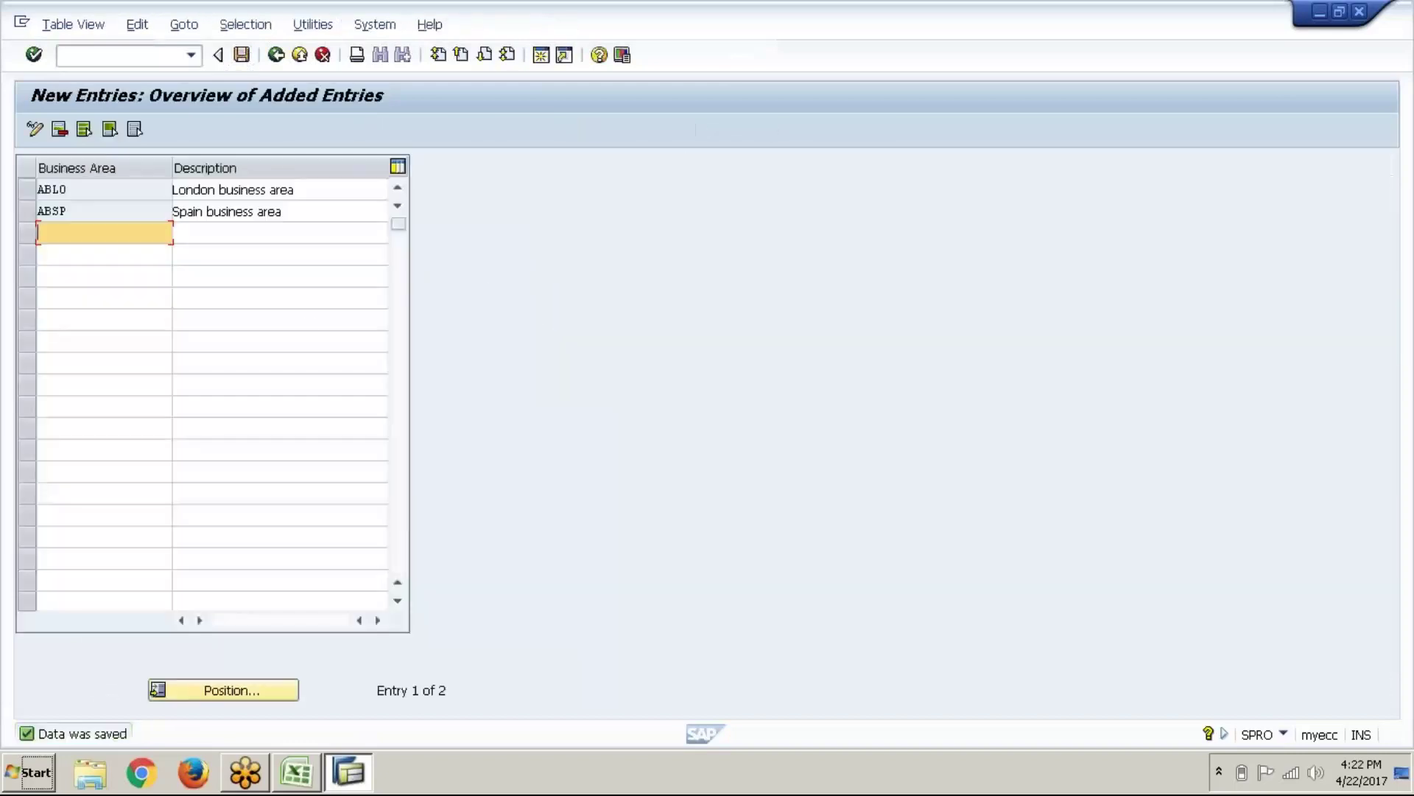
click(282, 65)
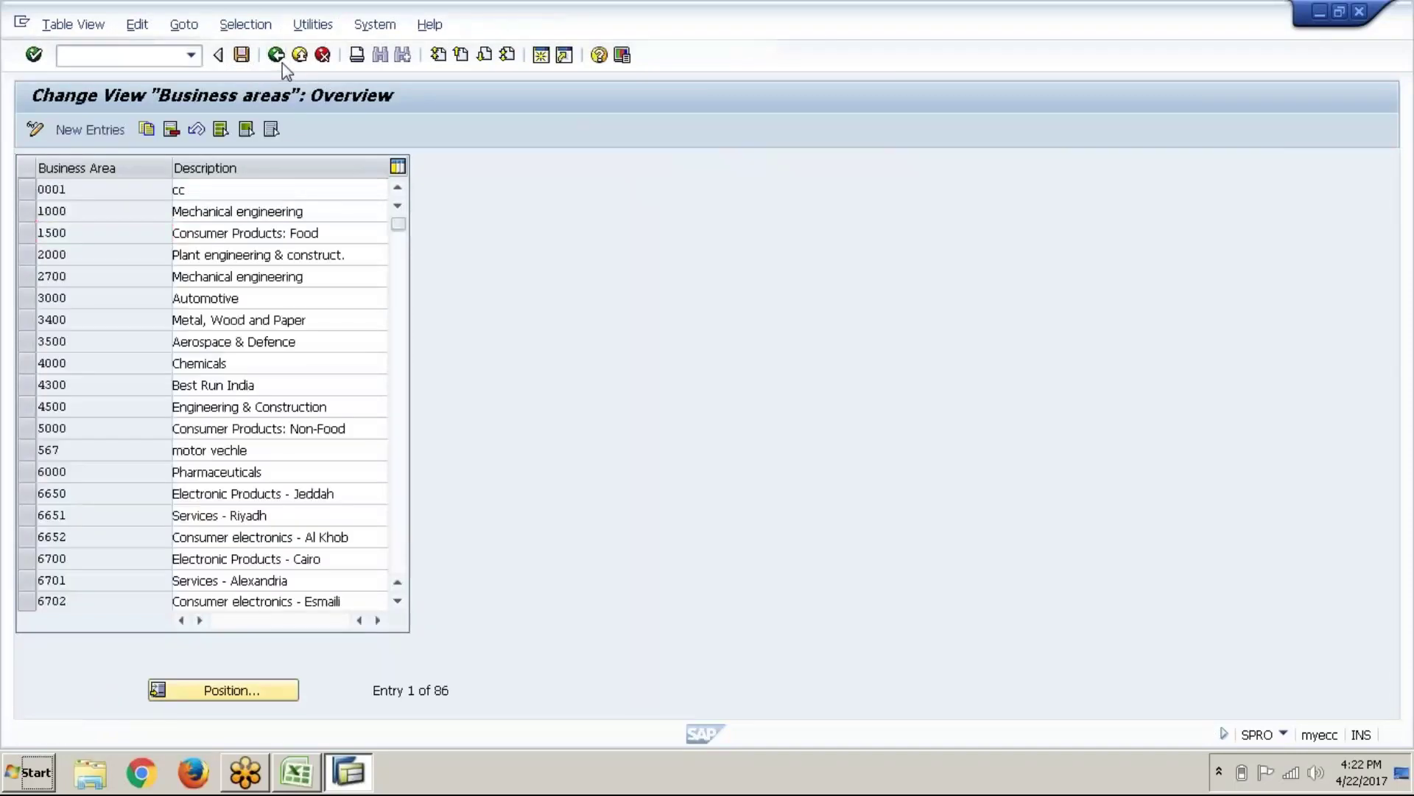
click(282, 63)
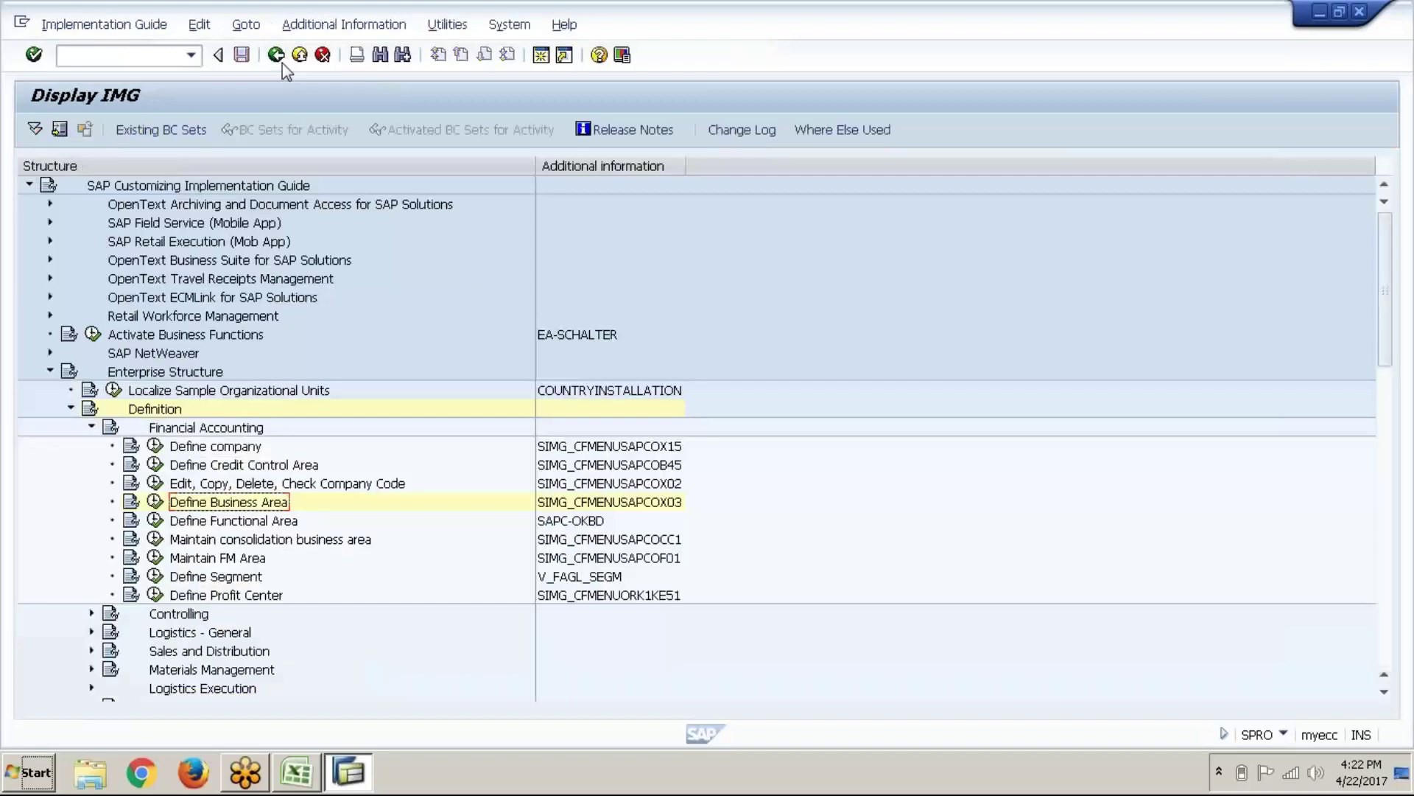
click(224, 581)
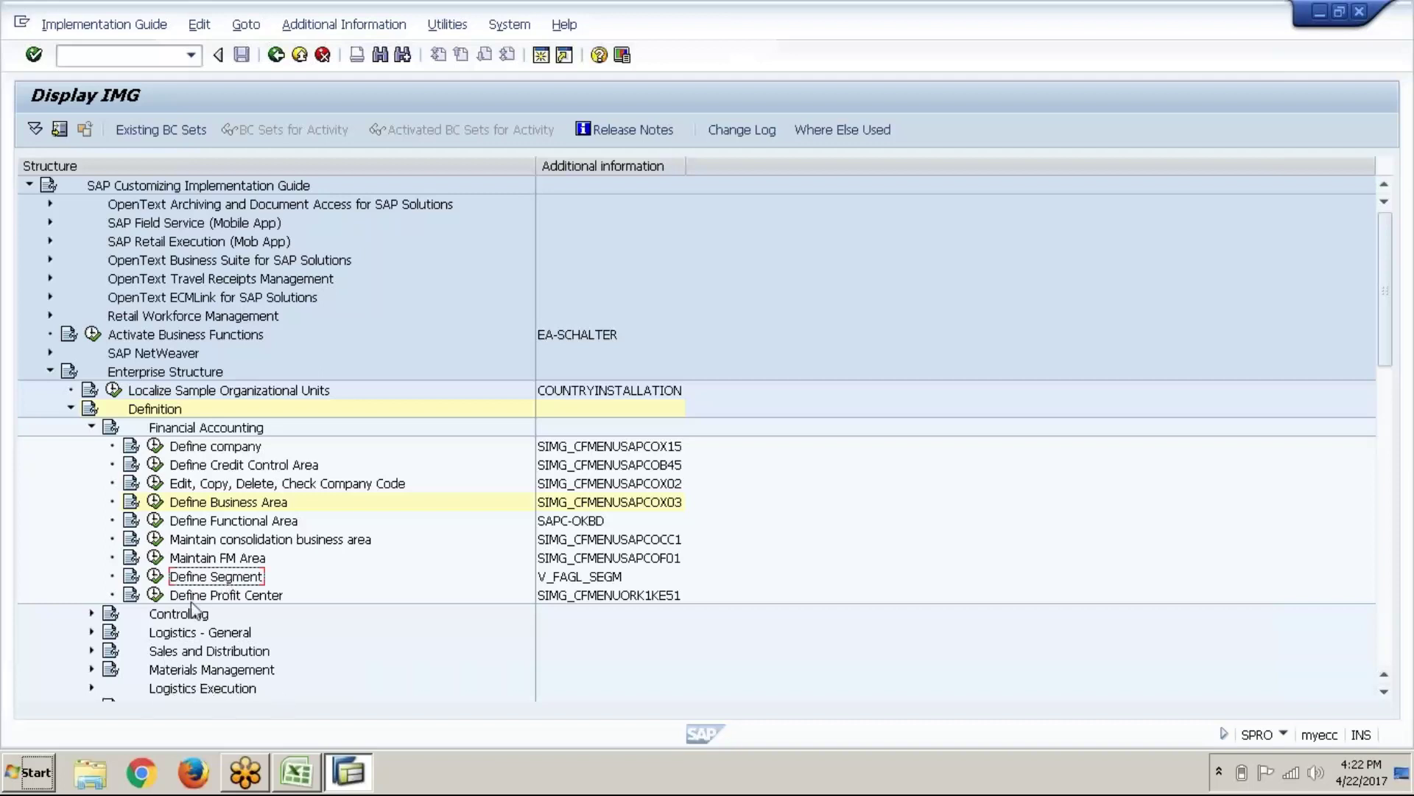
click(156, 577)
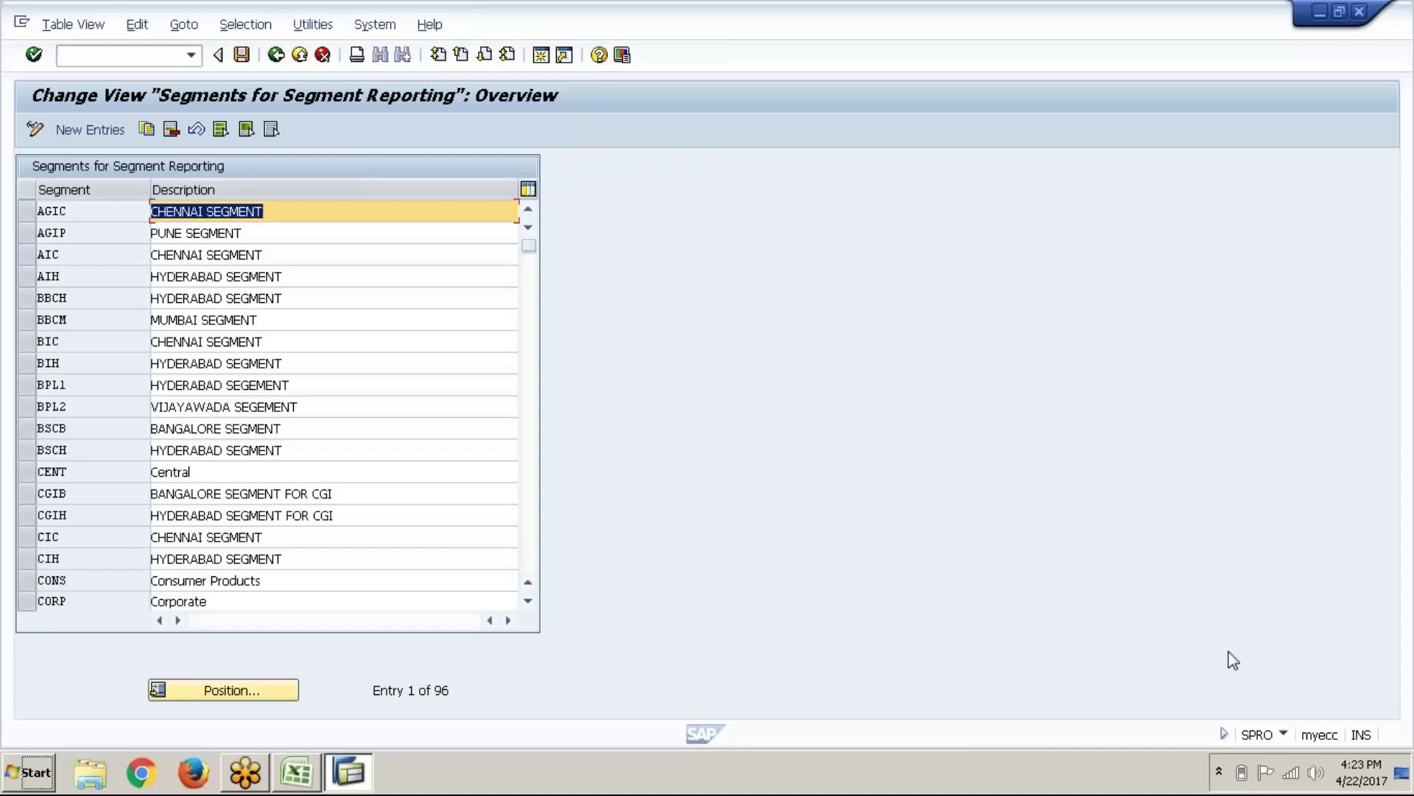
click(1388, 53)
click(277, 57)
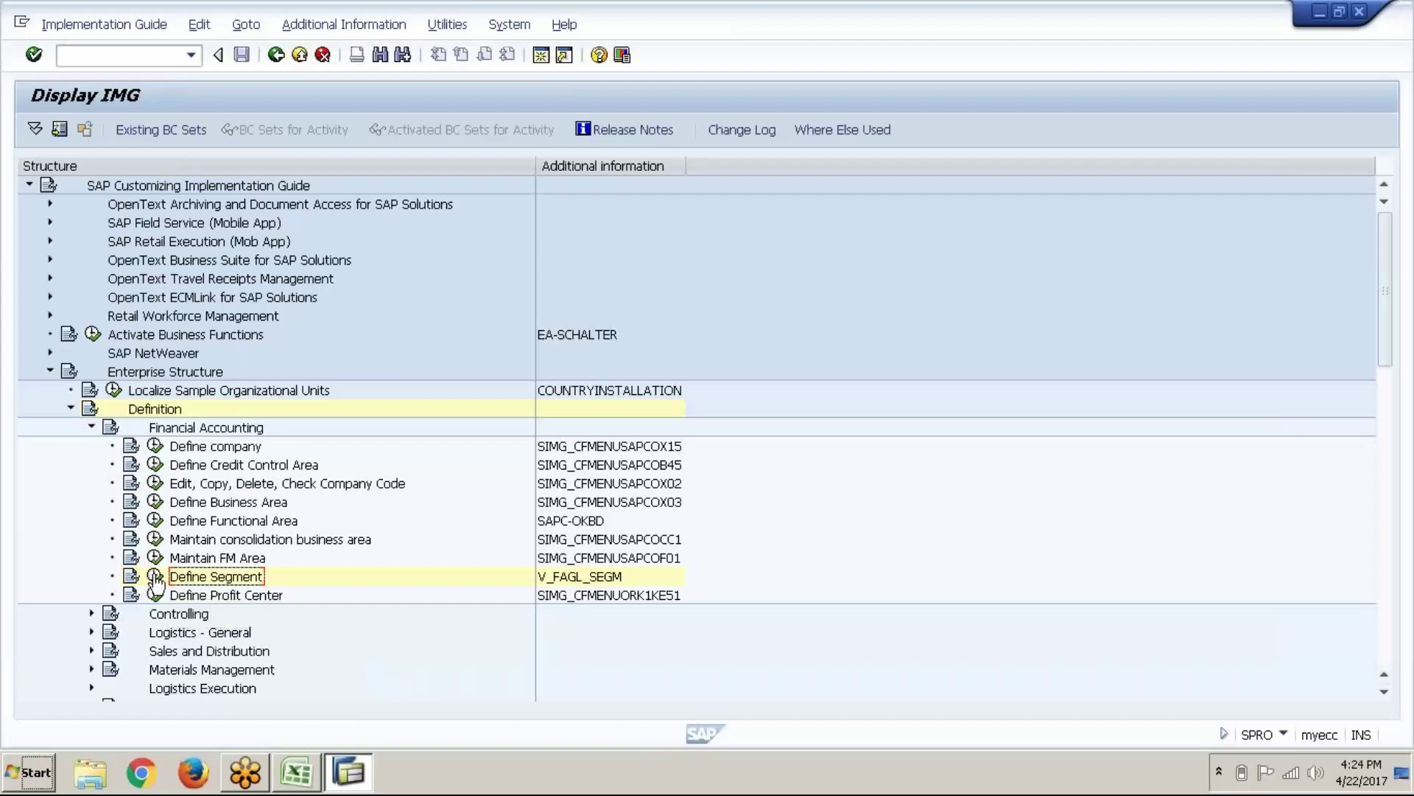
Step: Under Define Segment, add a new segment ABKT with the description "Ketanov pain killer"
click(155, 577)
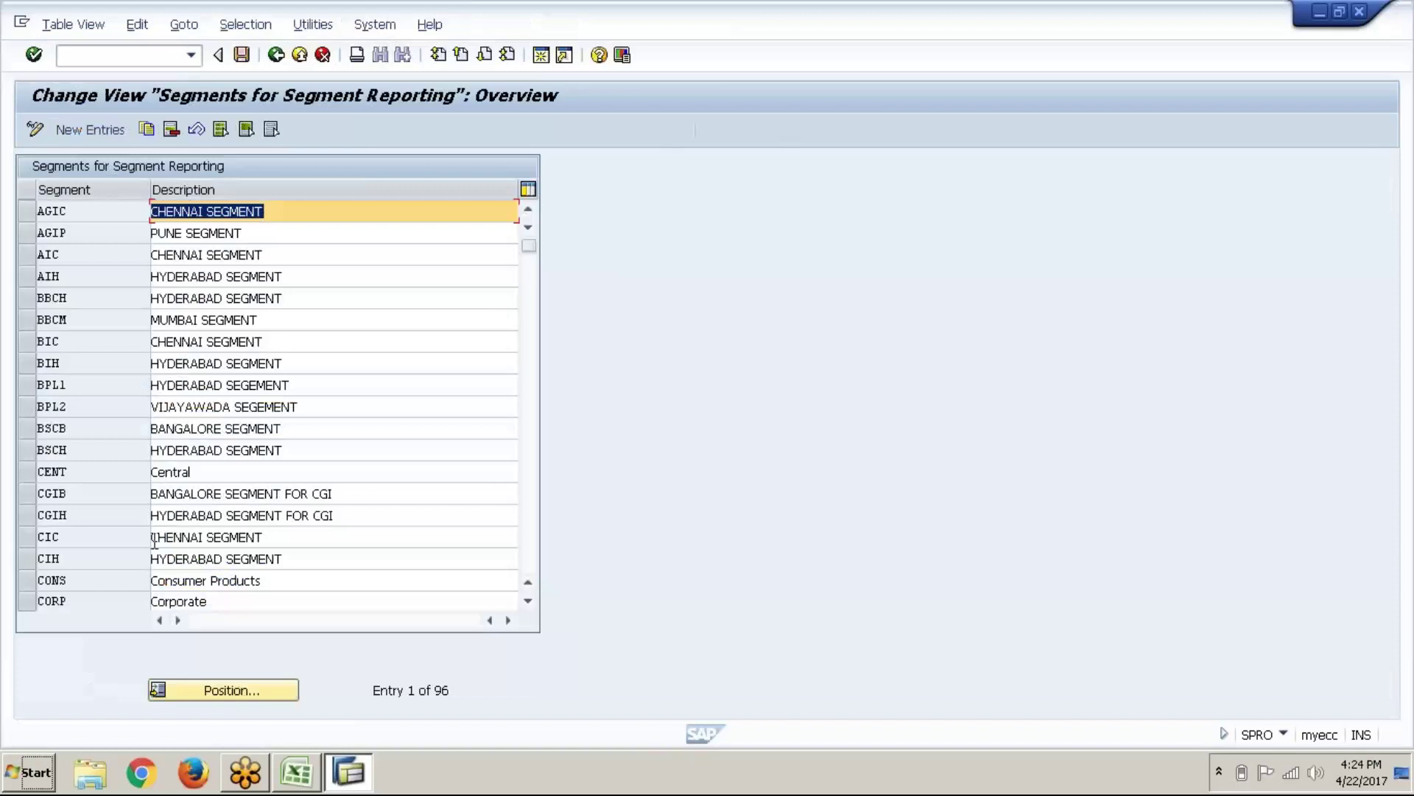
click(109, 133)
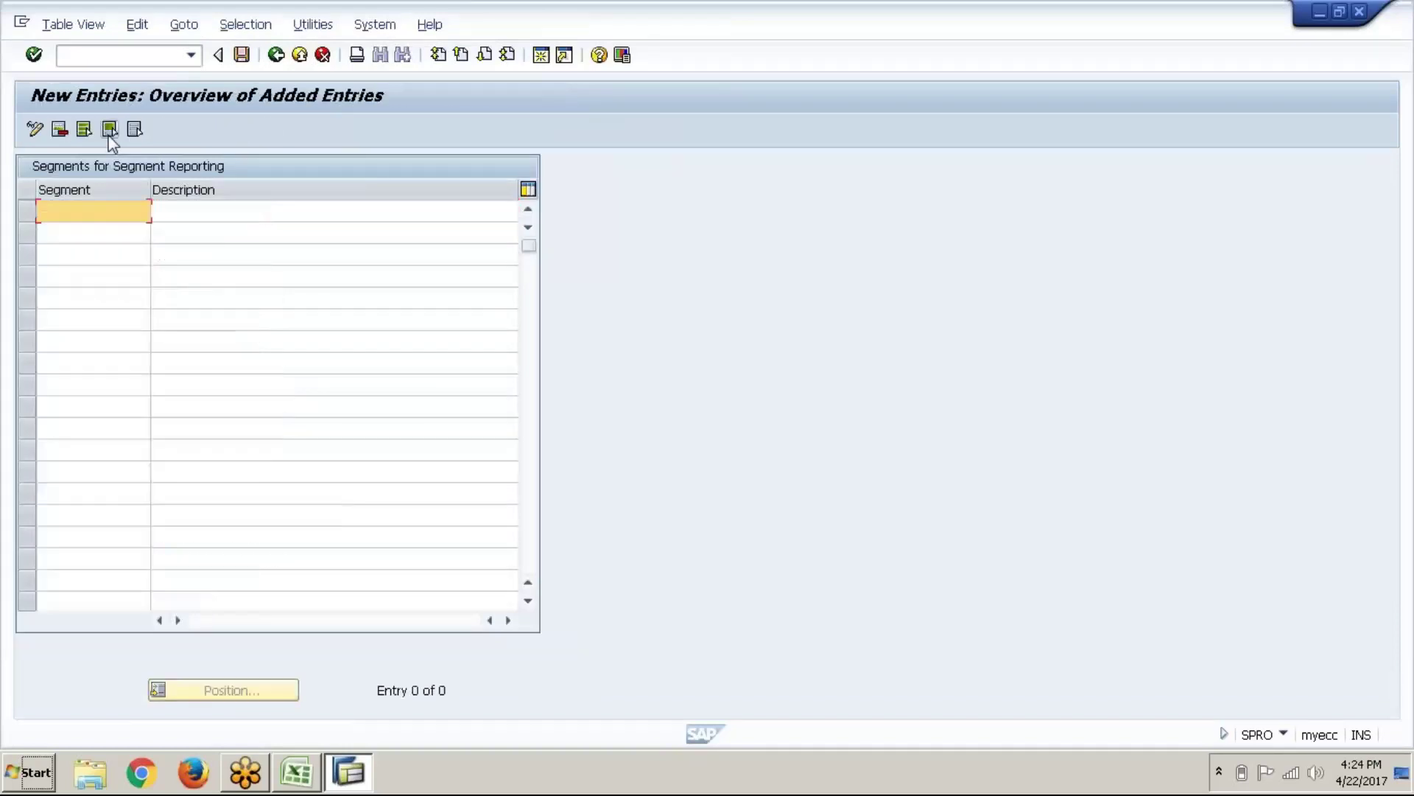
text(ABKT)
key(Tab)
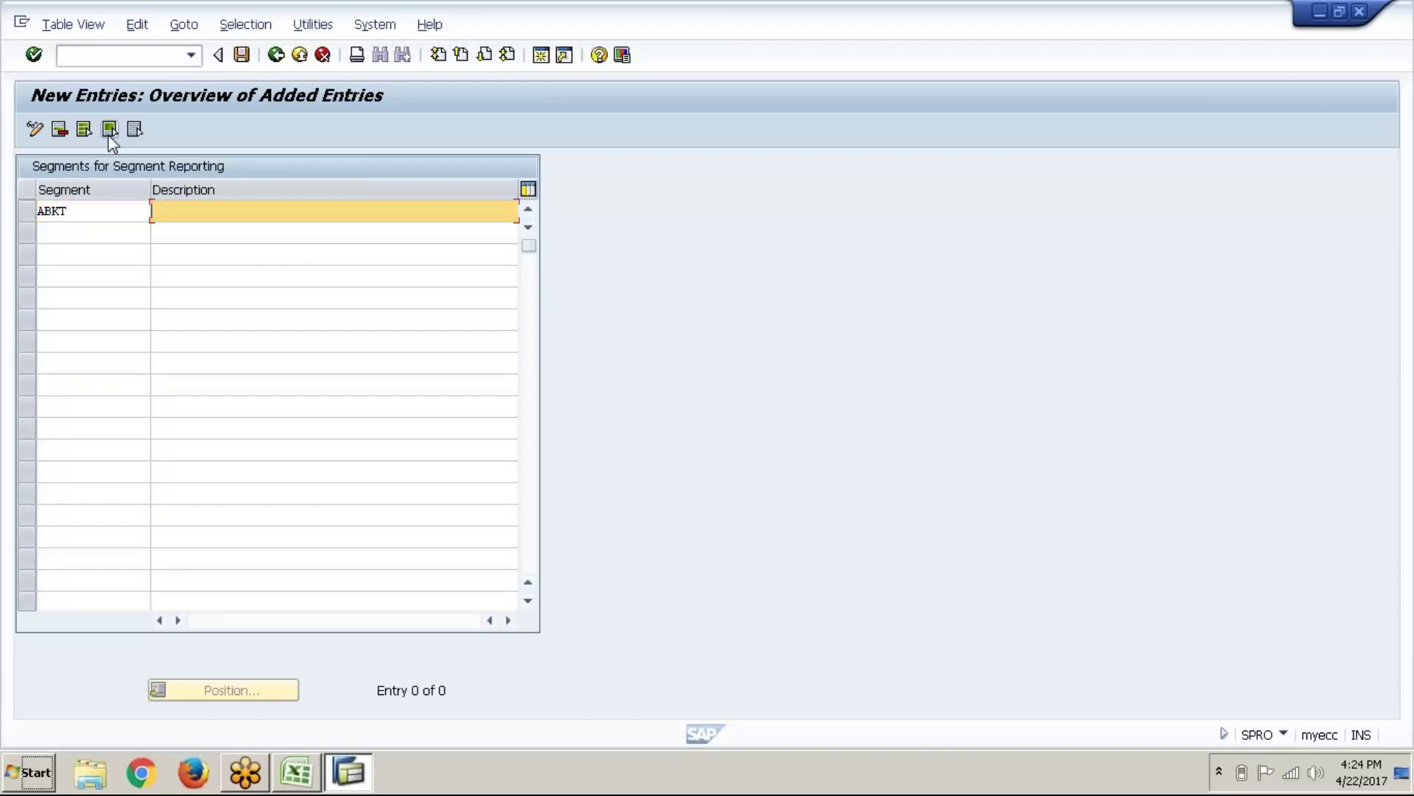
text(Ketanov pain killer)
Step: Add segment ABPA with the description "Paracetamol" and save both new segments under the FICO_ABC_Enterprise Structure request
click(100, 230)
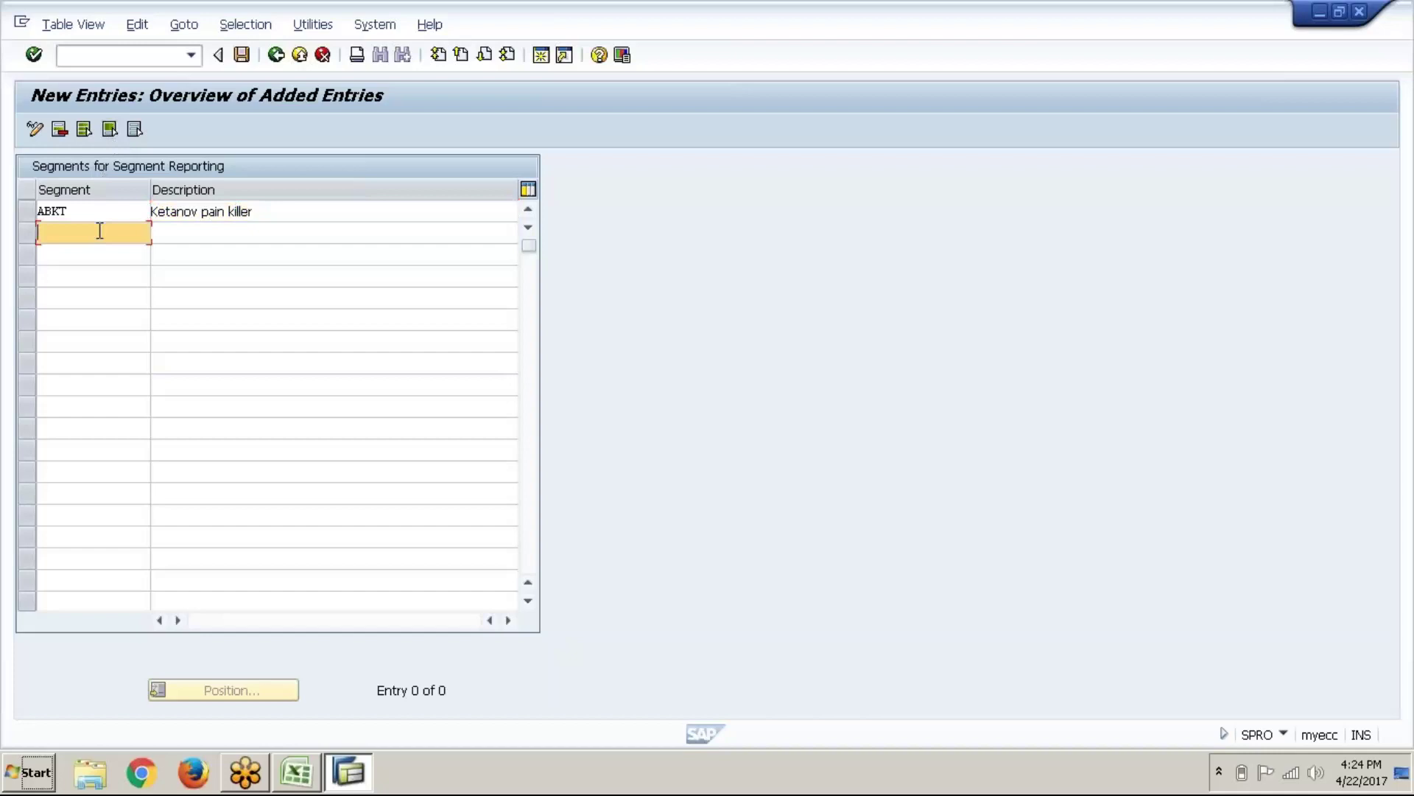
text(AB)
text(KT)
key(BackSpace)
key(BackSpace)
text(pa)
key(Tab)
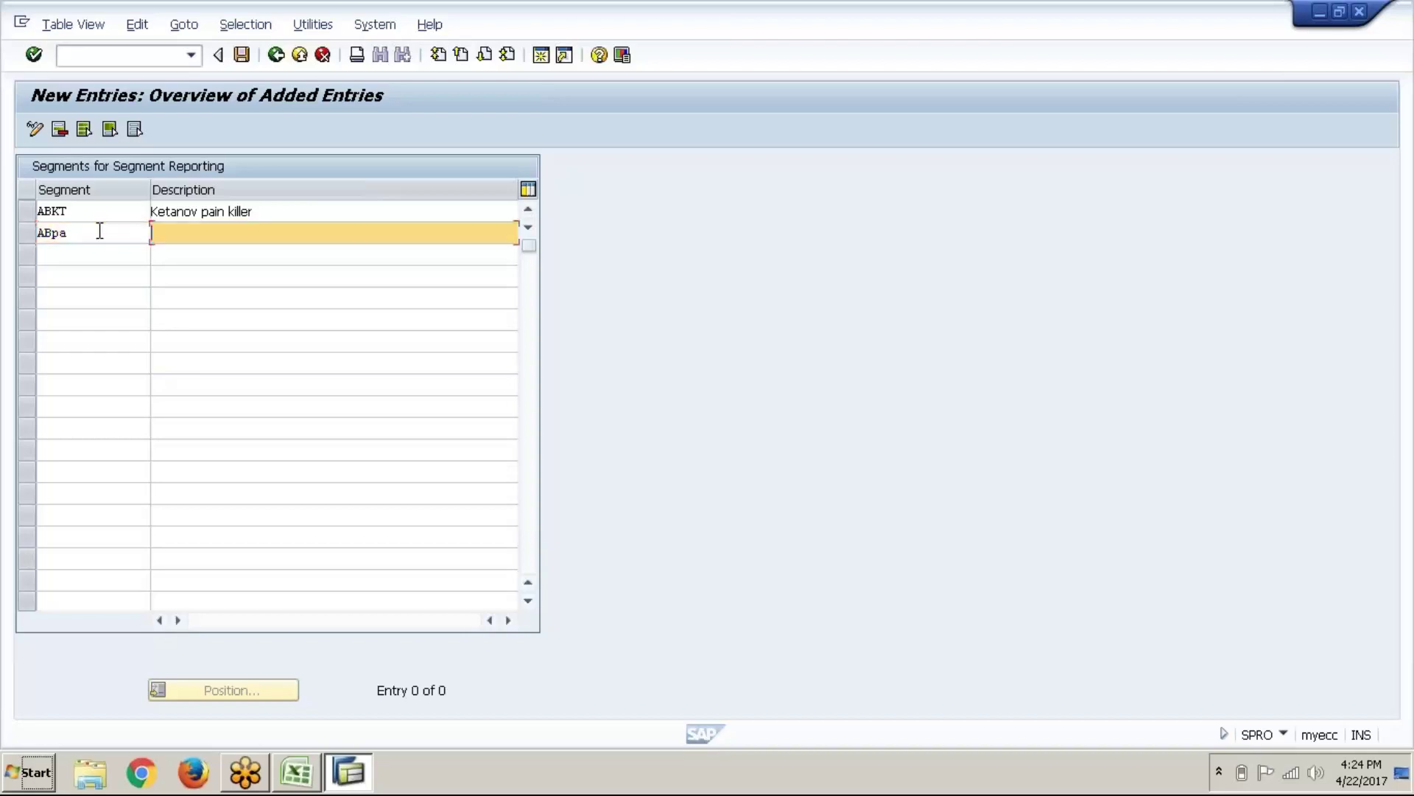
double_click(99, 231)
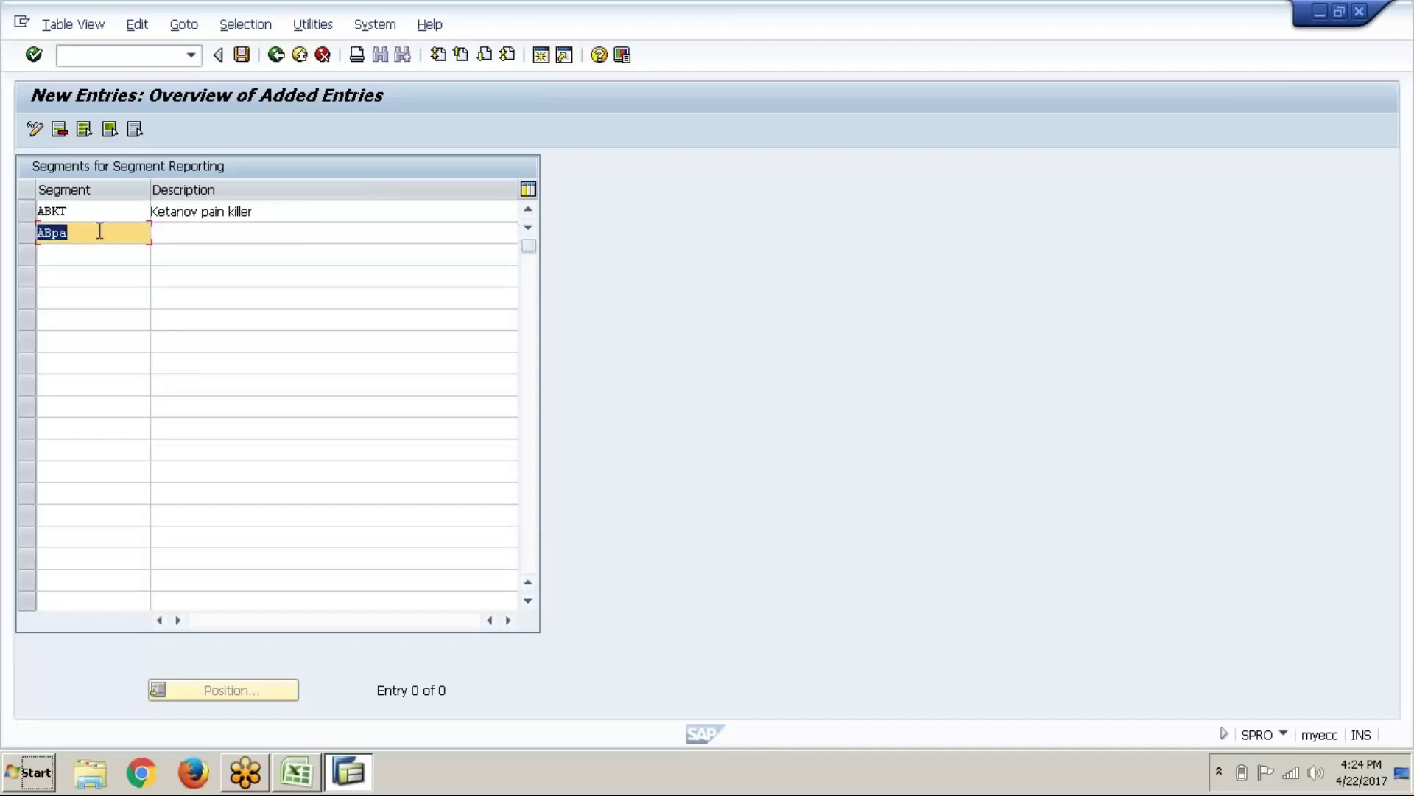
text(ab)
key(BackSpace)
key(BackSpace)
text(ABPA)
key(Tab)
text(PA)
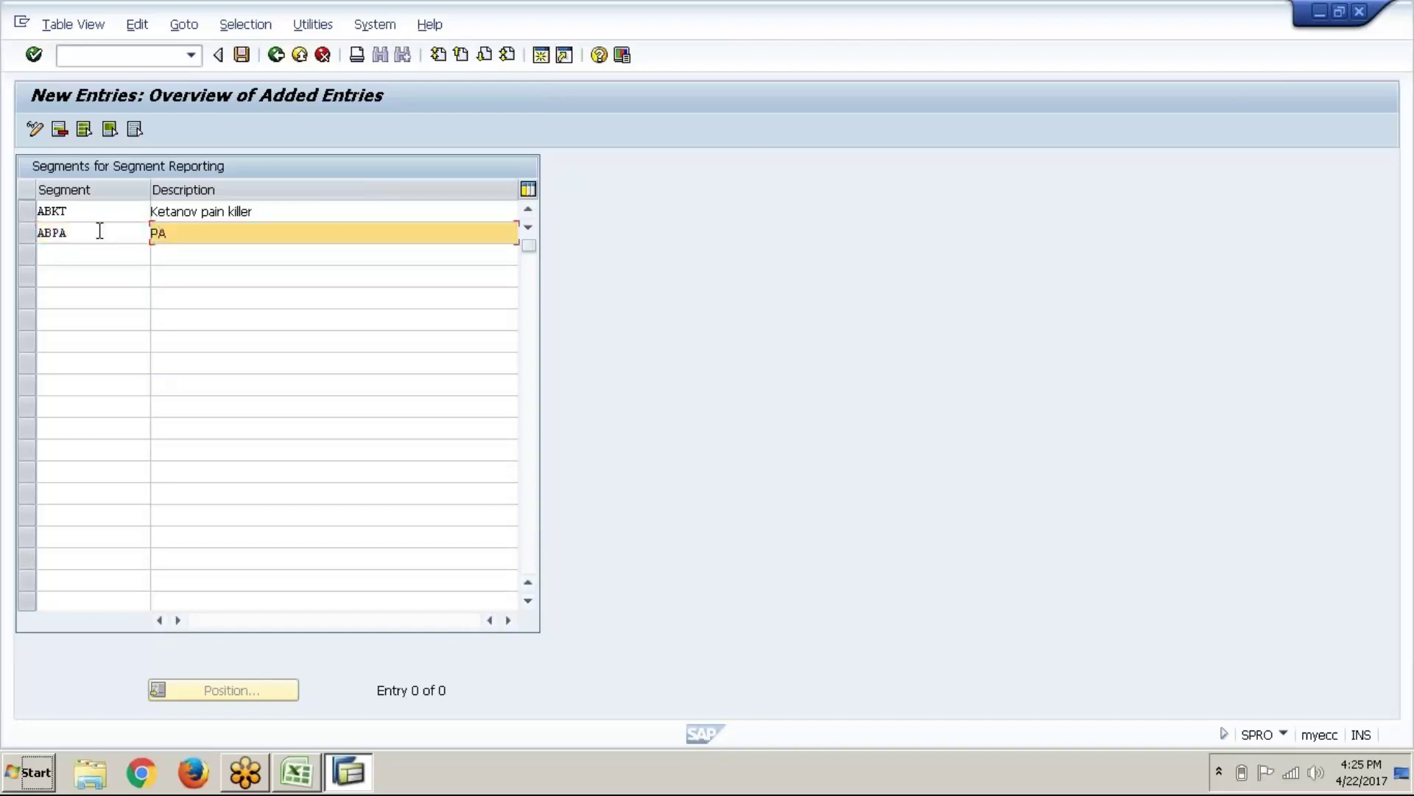
key(BackSpace)
text(aracetamol)
click(247, 62)
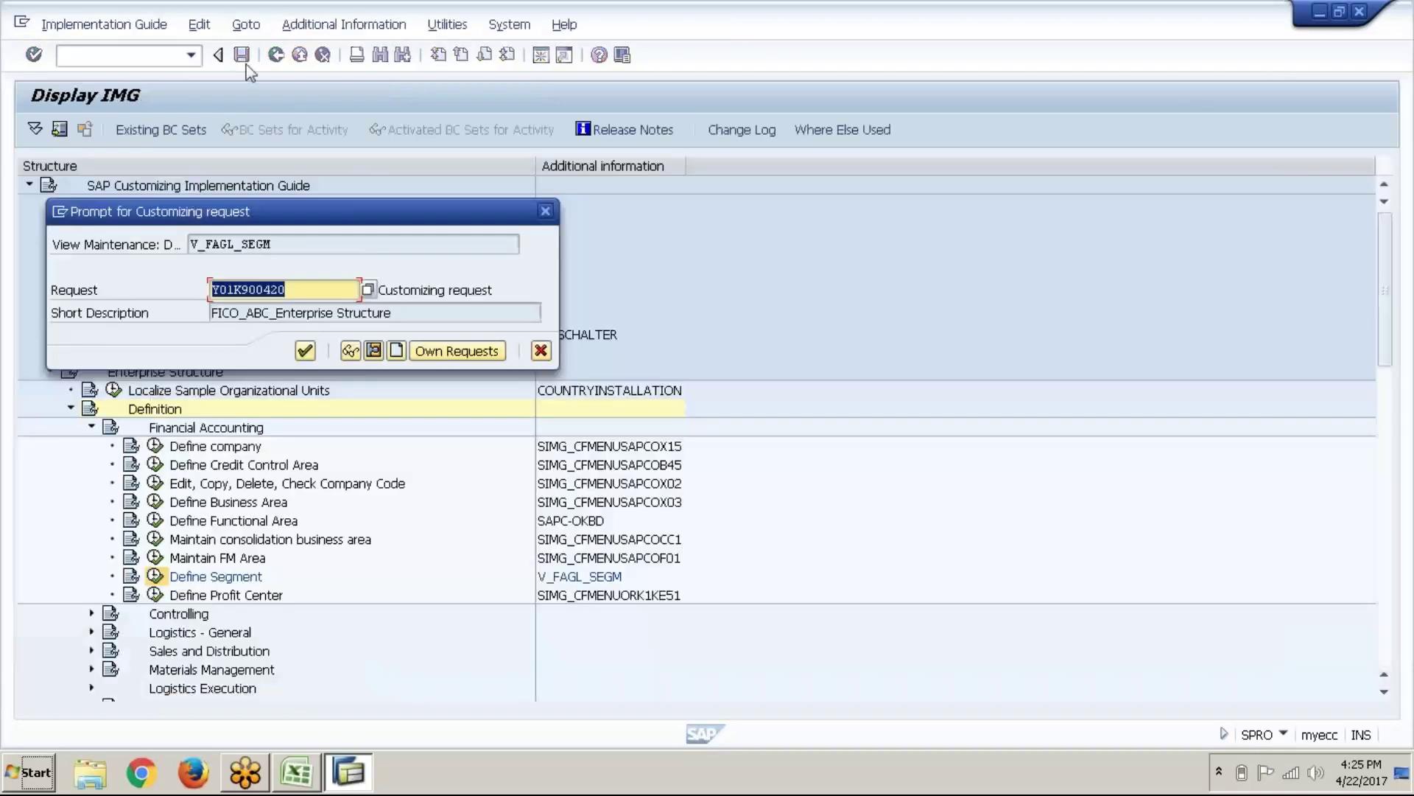
click(304, 352)
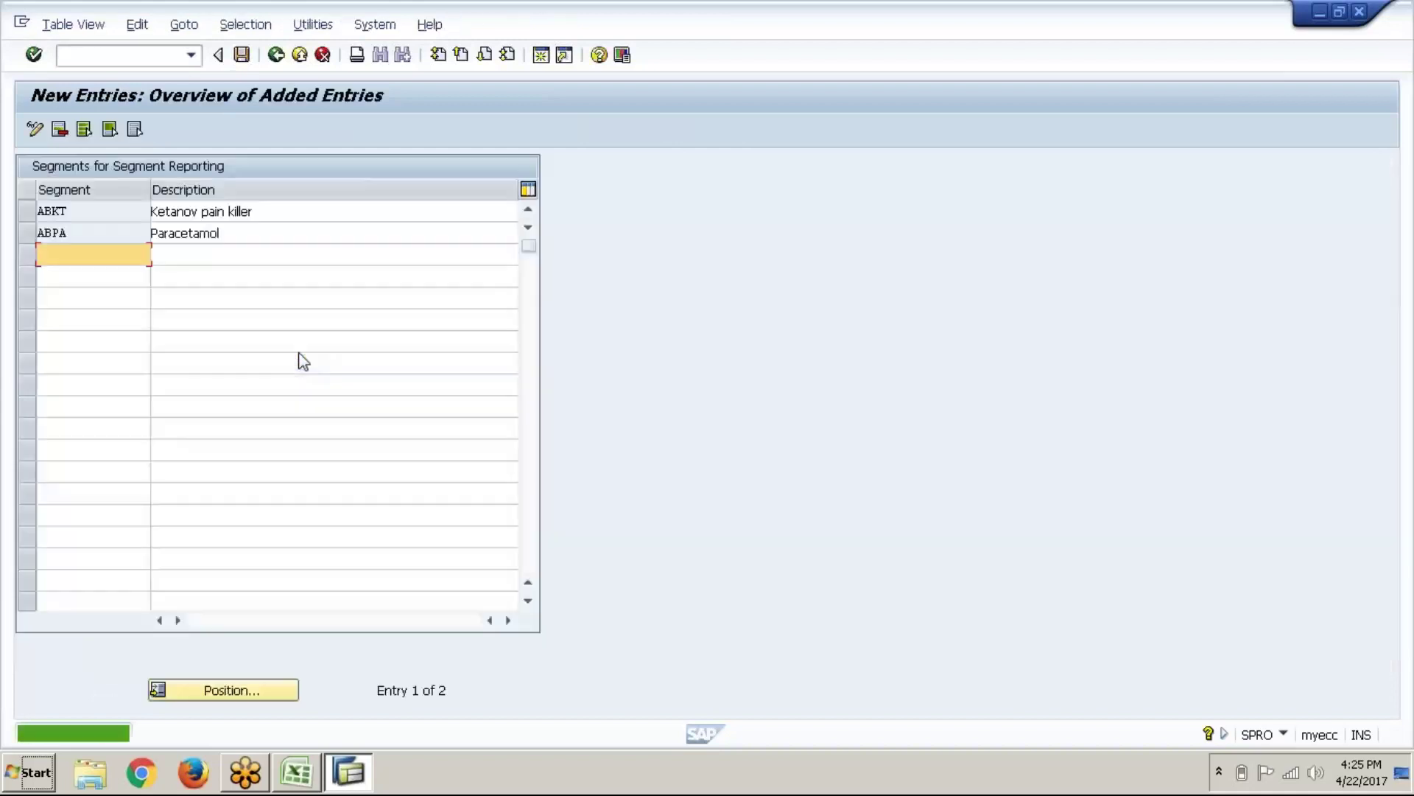
Step: Leave the segment activity and collapse the Financial Accounting and Definition nodes in the Enterprise Structure
click(280, 59)
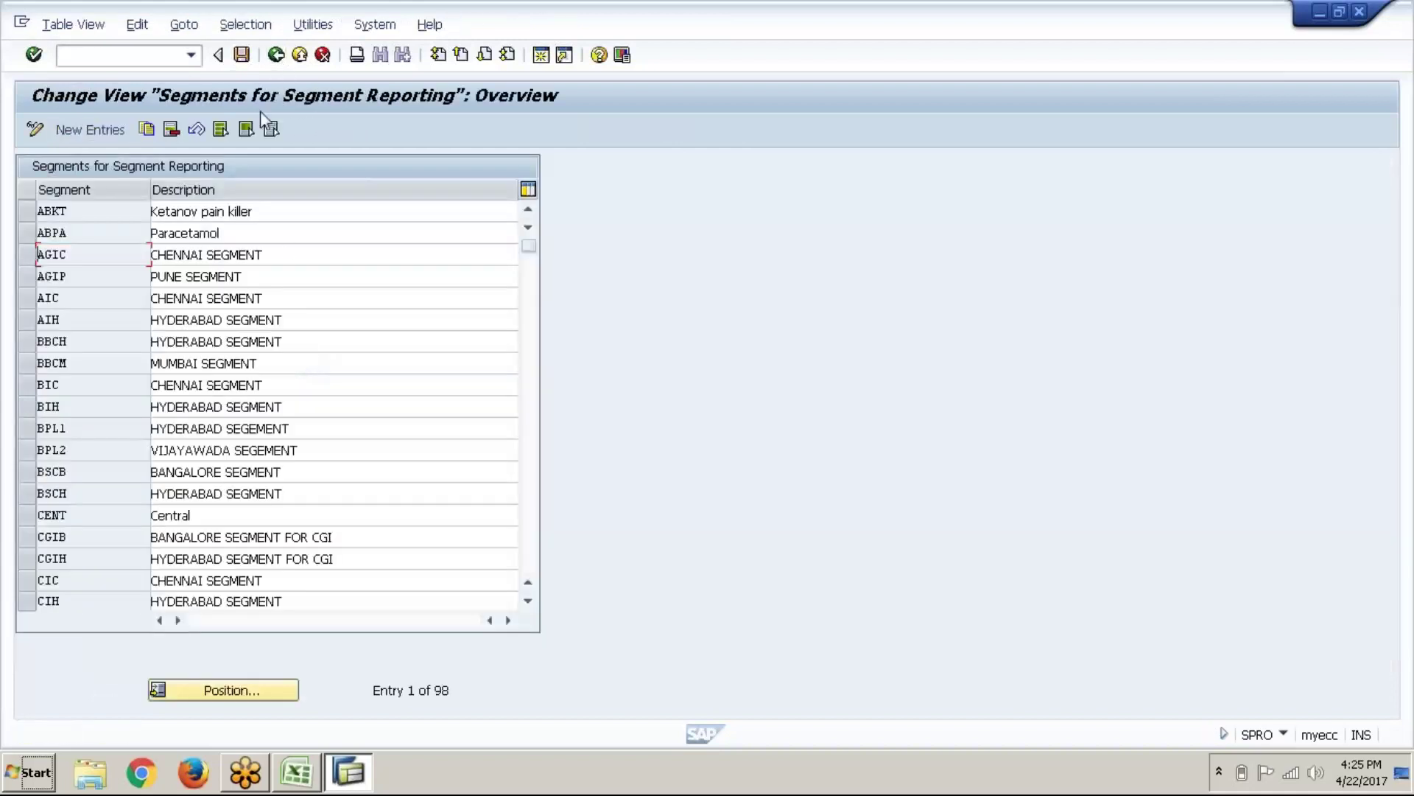
click(277, 59)
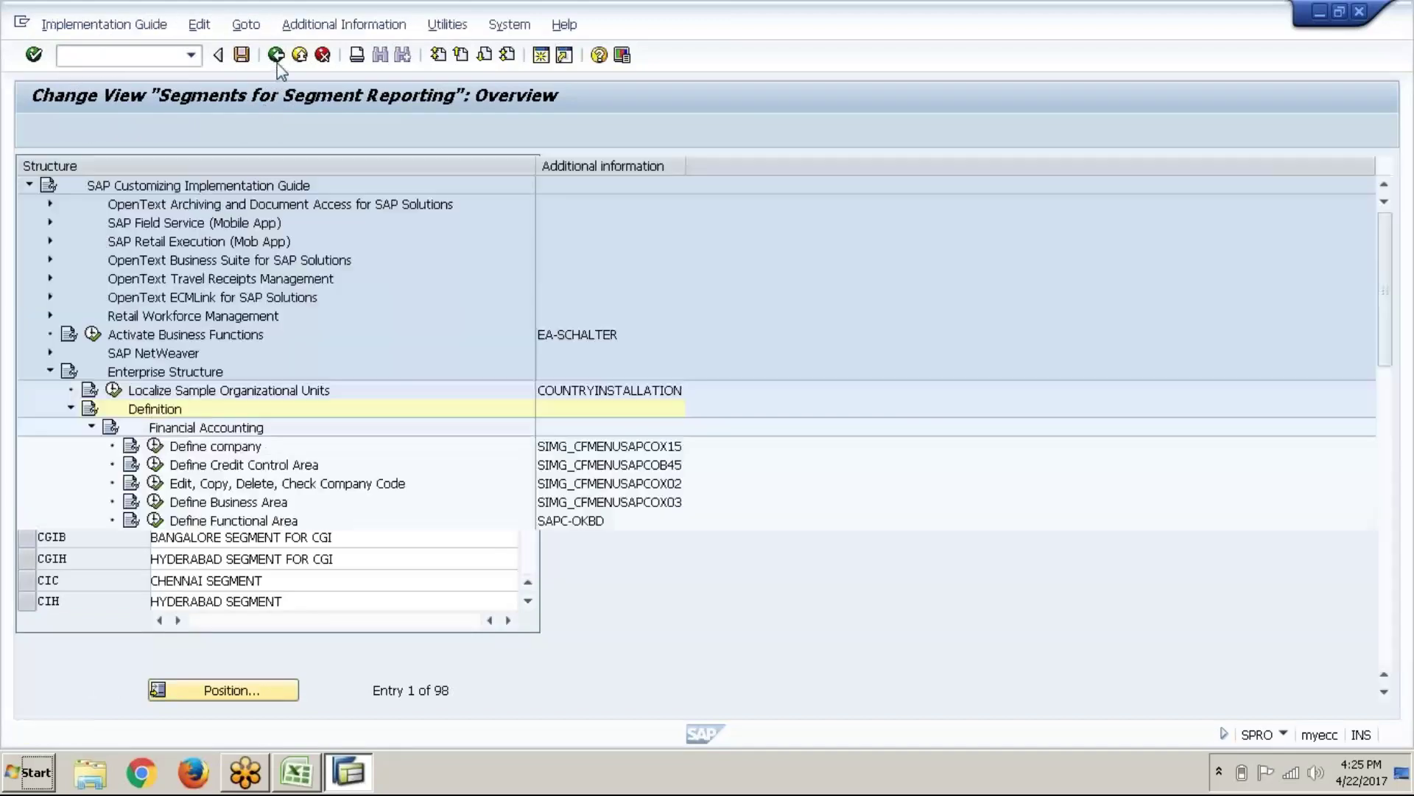
click(91, 427)
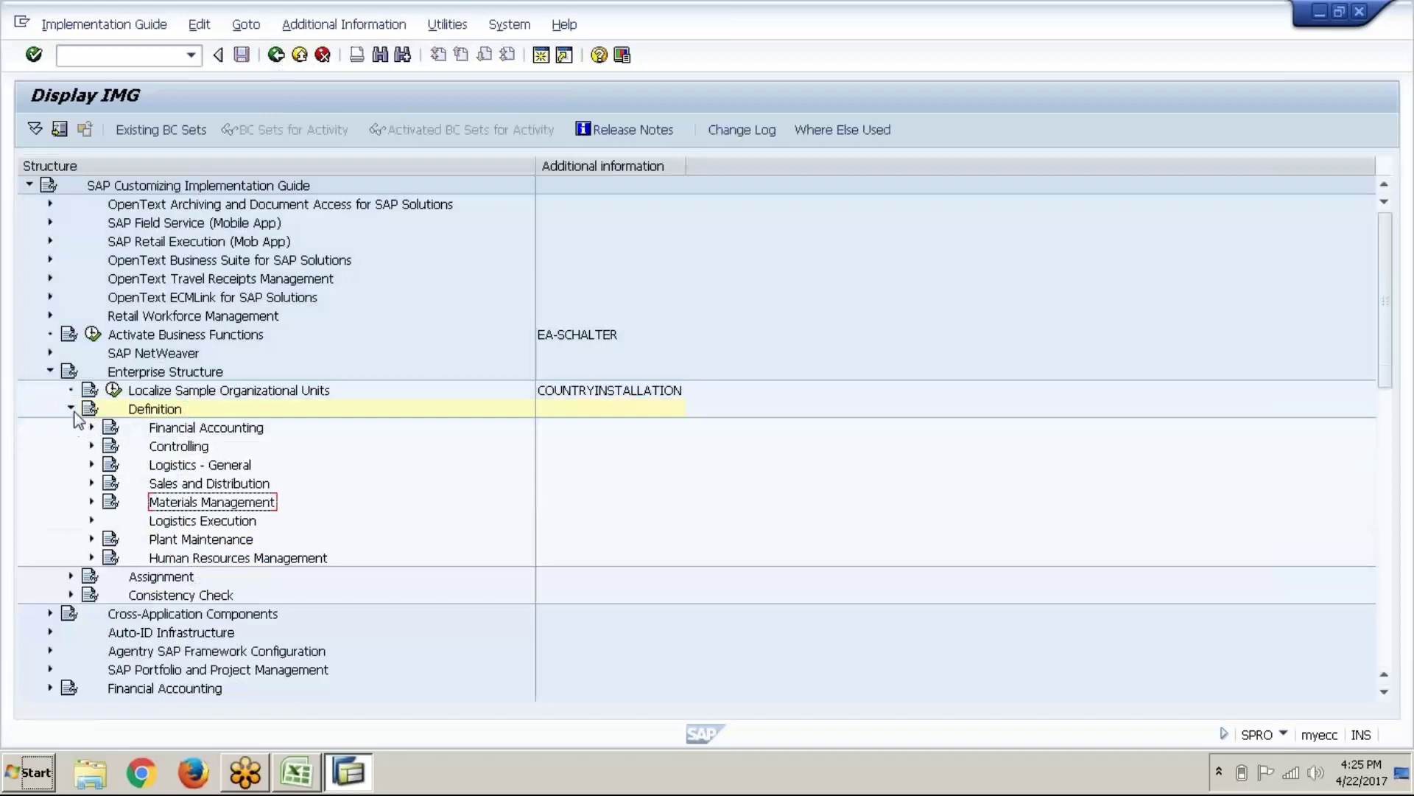
click(72, 408)
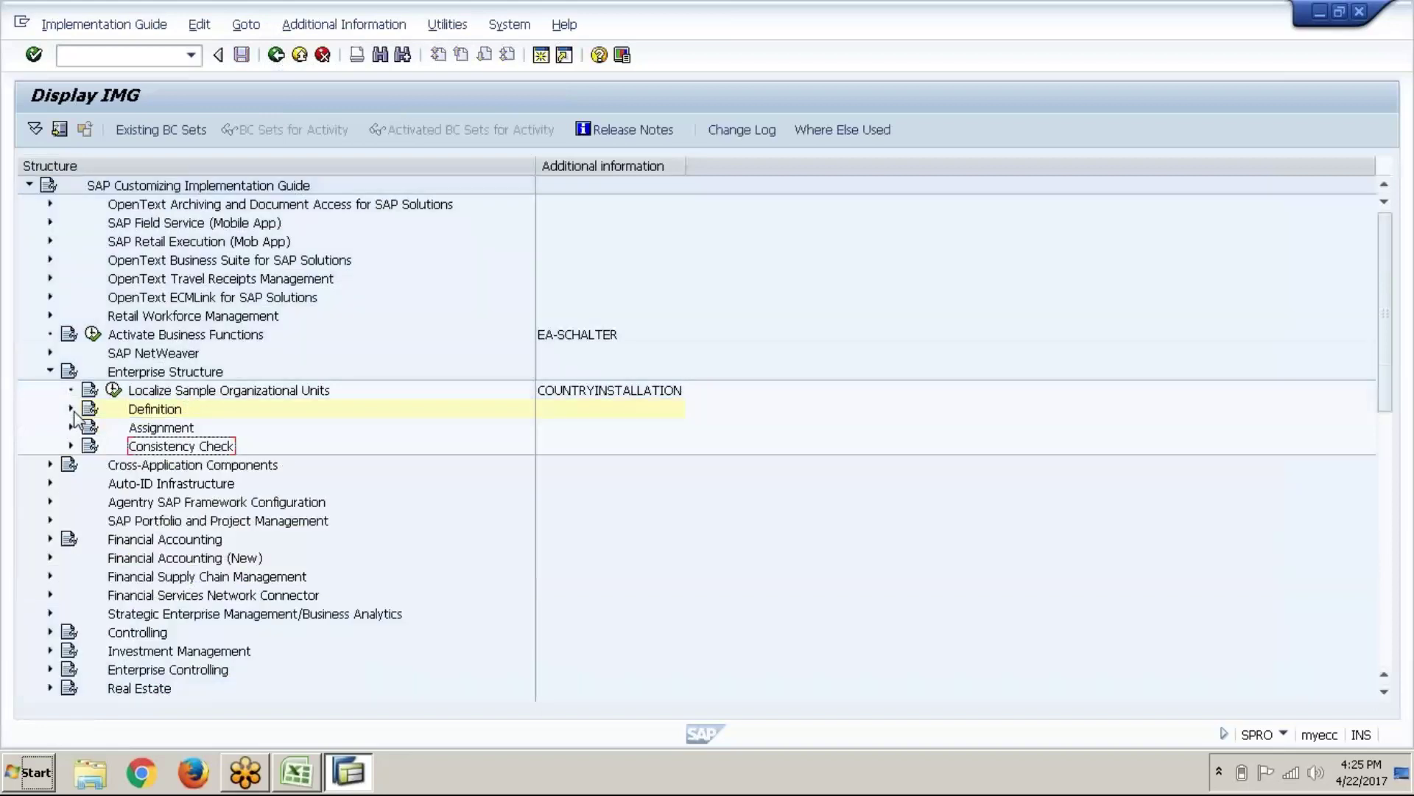
click(160, 429)
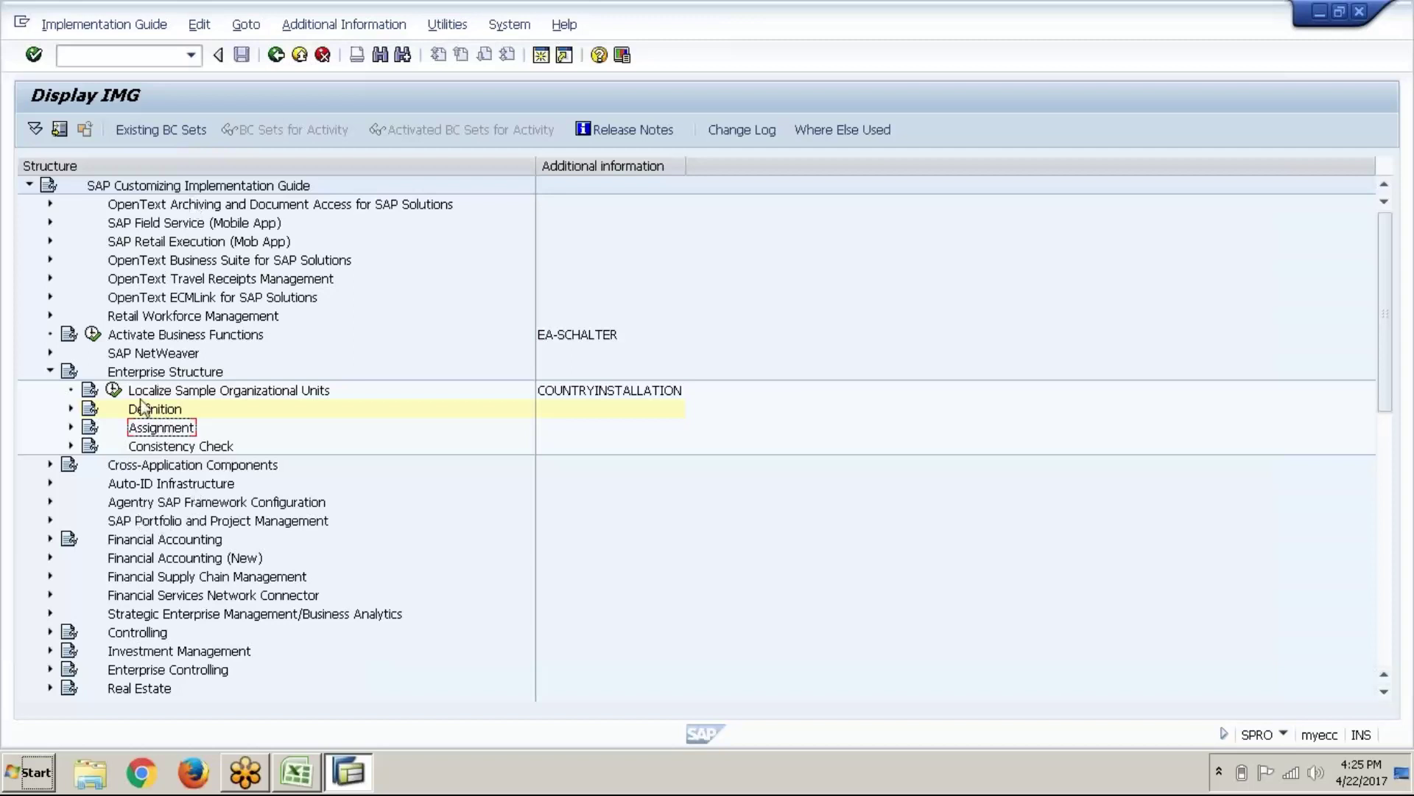
click(70, 427)
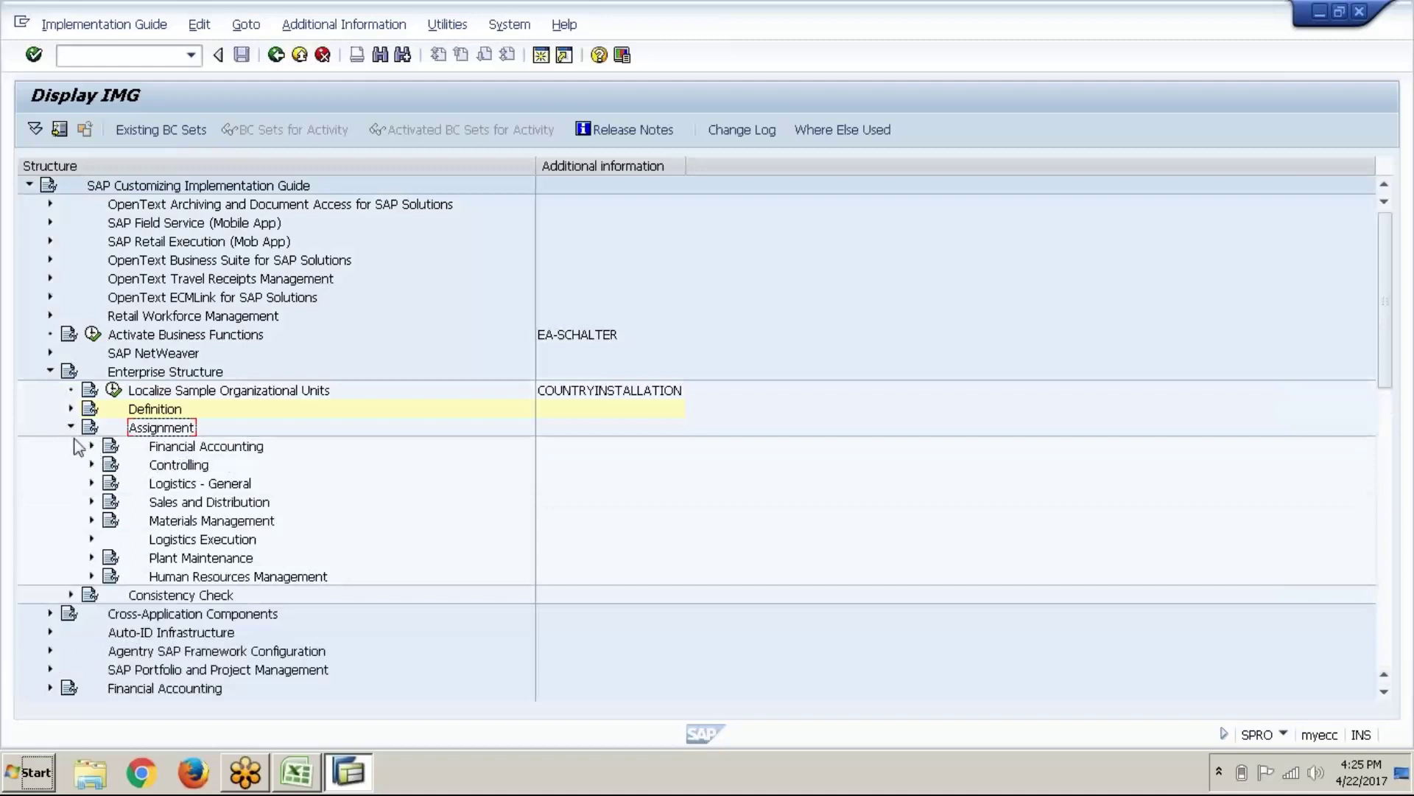
click(71, 427)
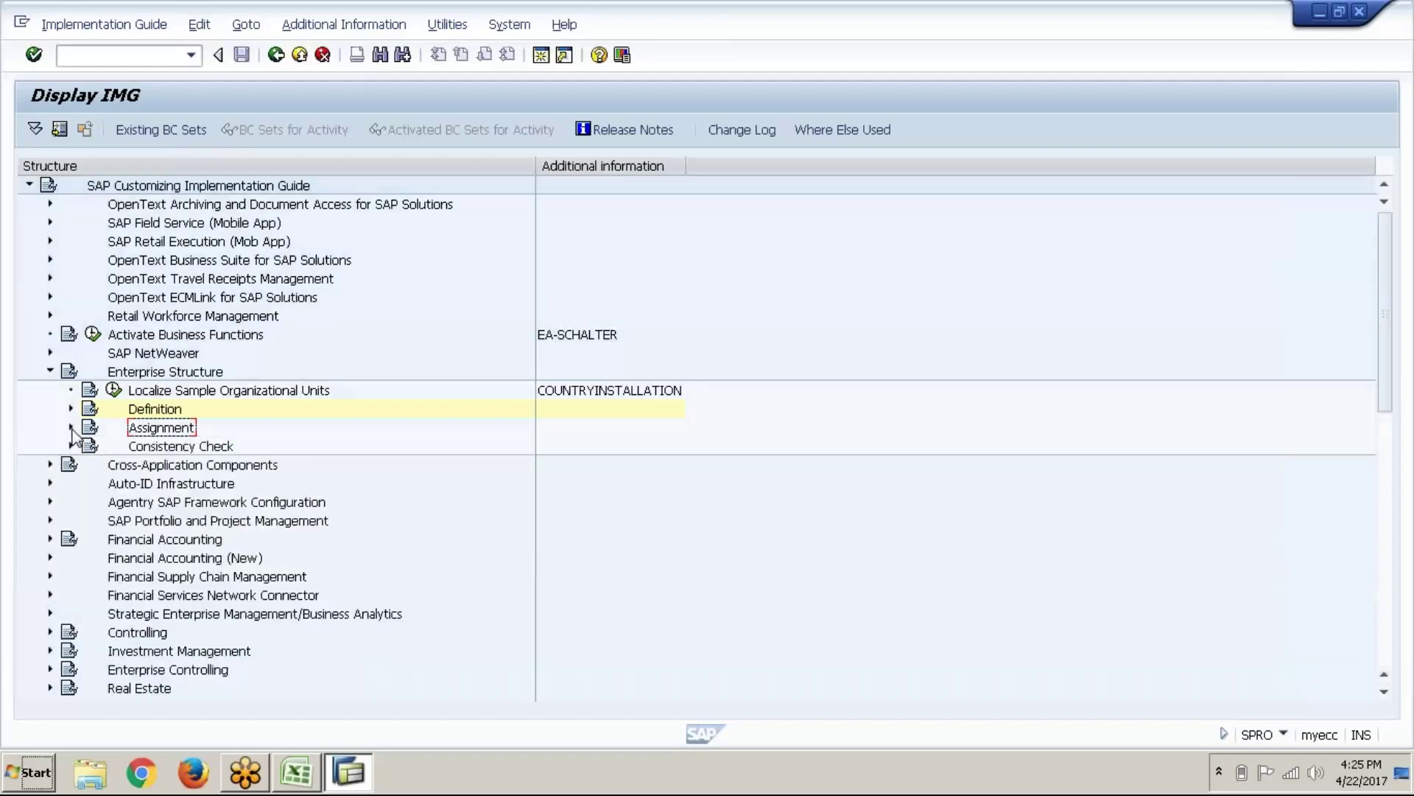
click(50, 371)
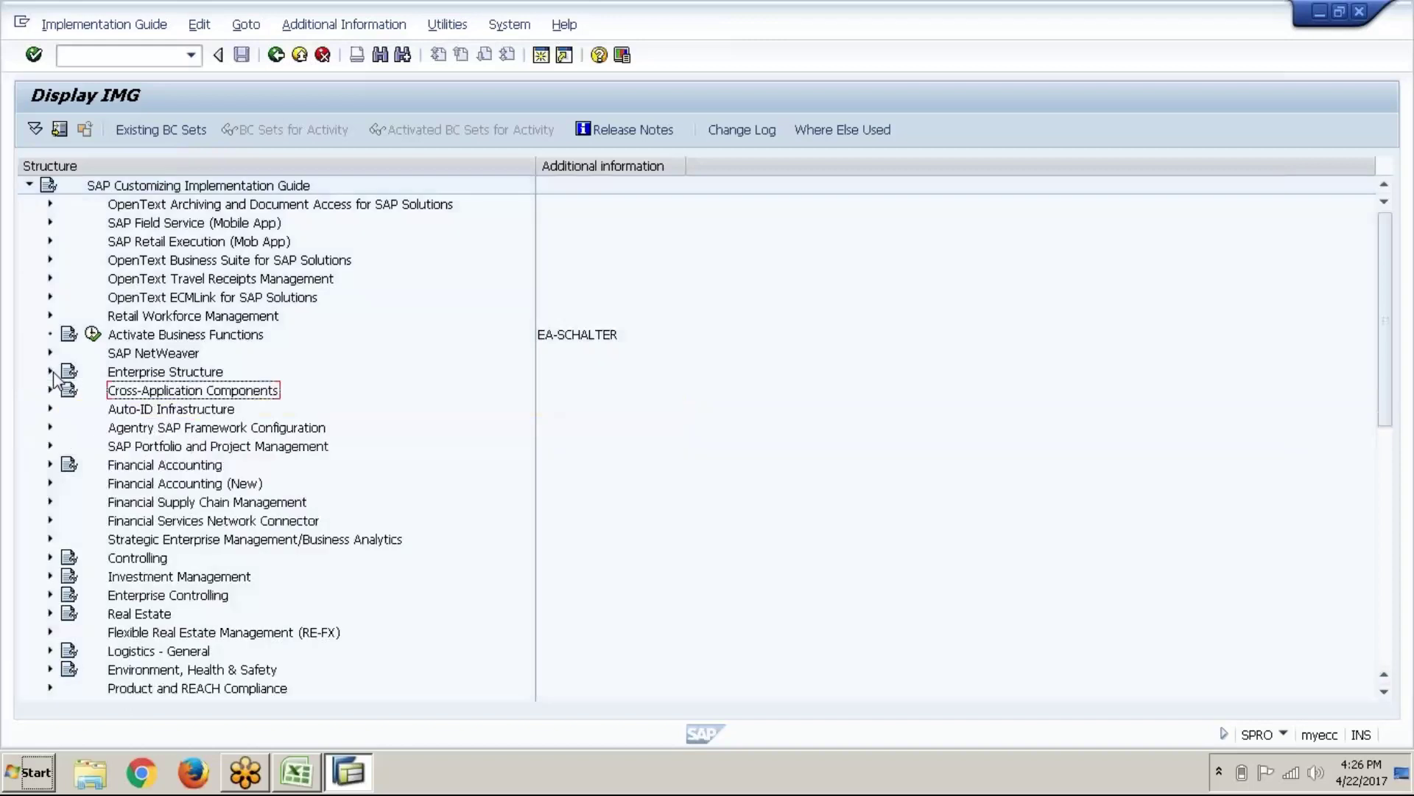
click(50, 372)
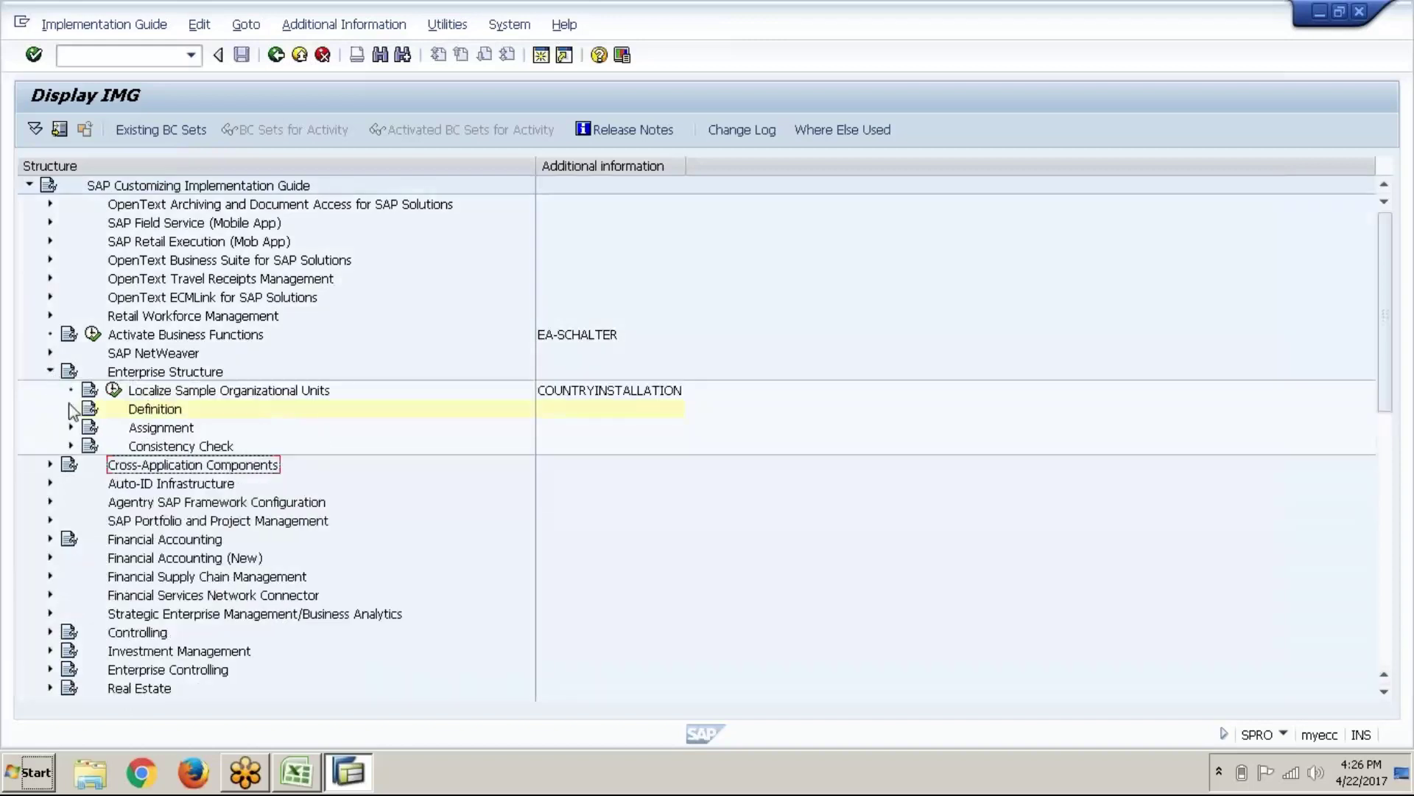
Step: Expand Assignment and its Financial Accounting node under Enterprise Structure, and select the Assign company code to company activity
click(71, 427)
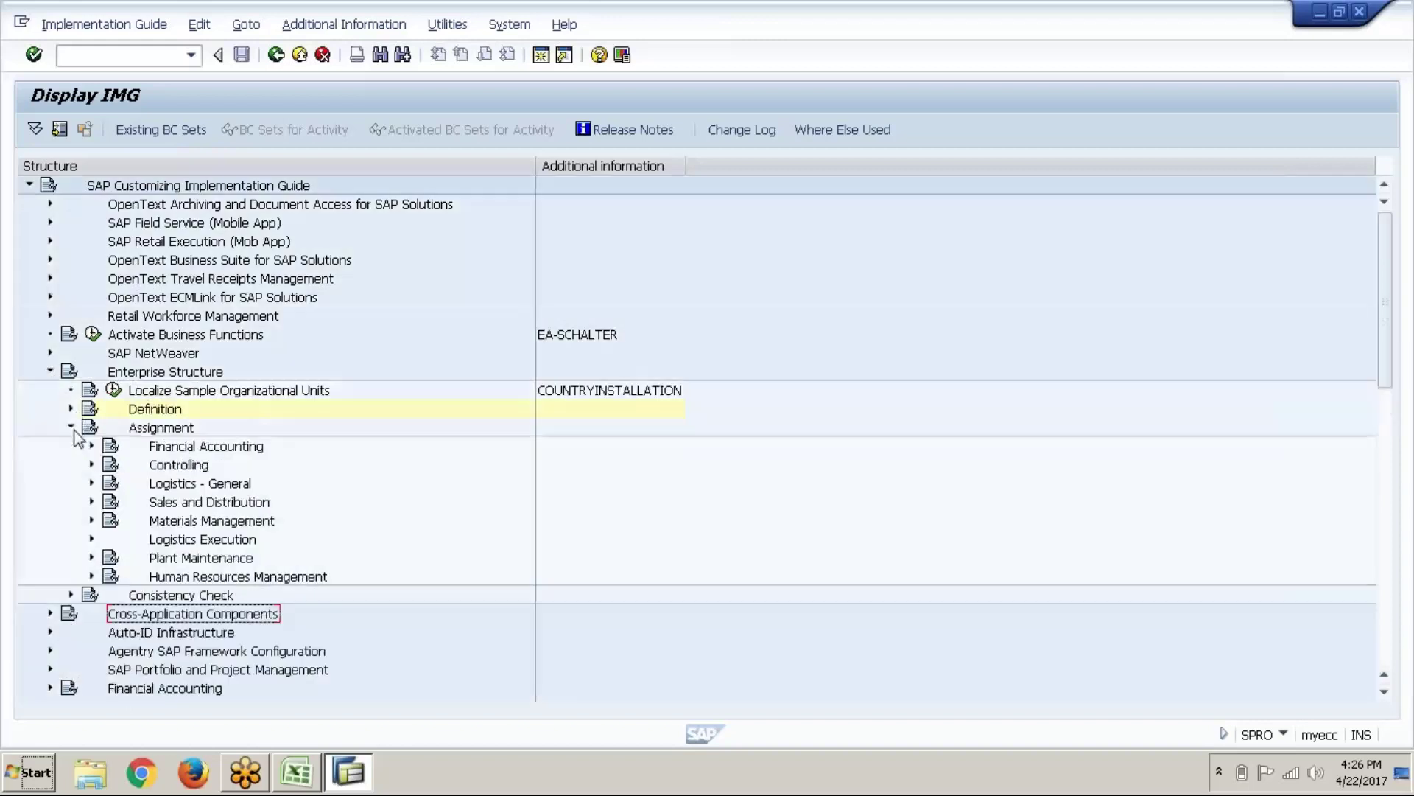
click(178, 448)
click(92, 446)
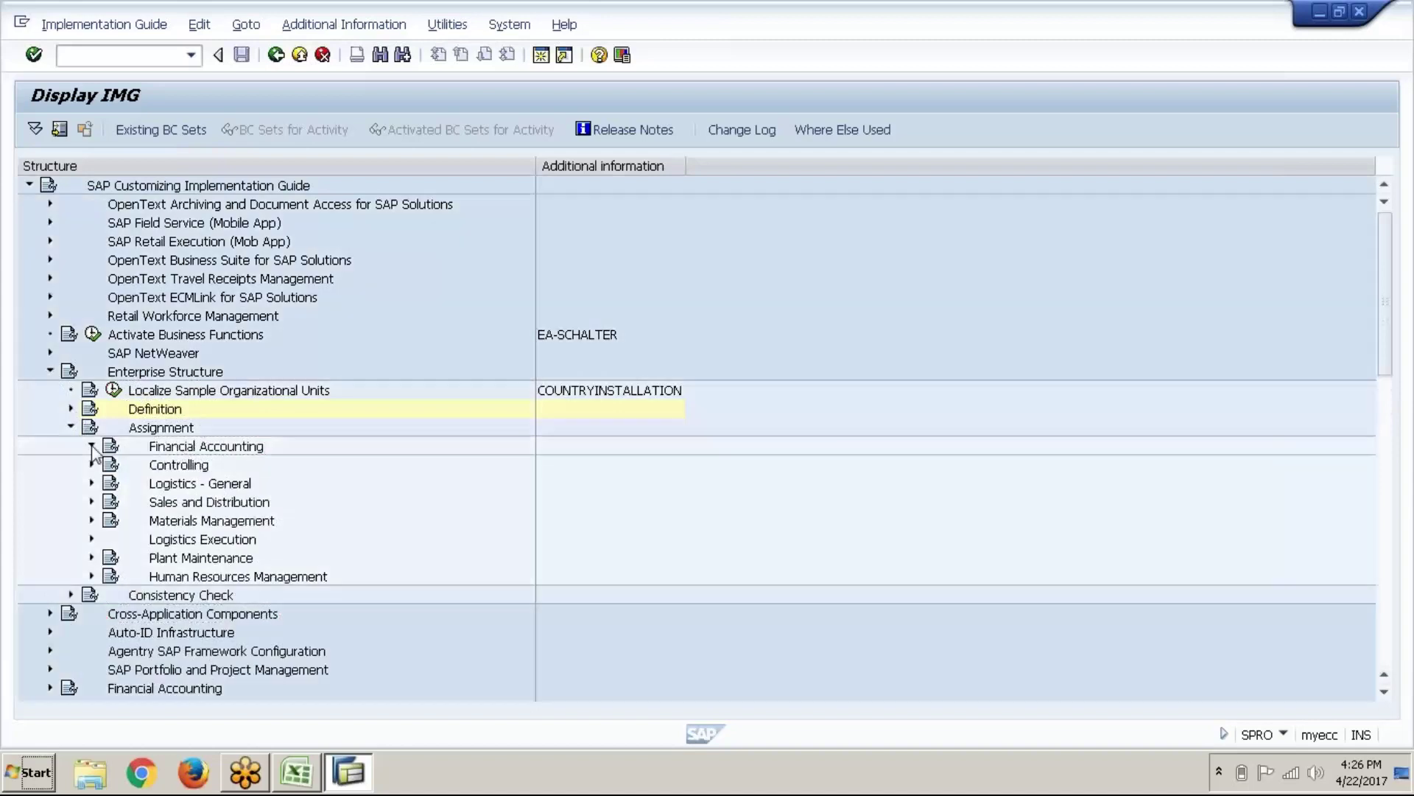
click(257, 468)
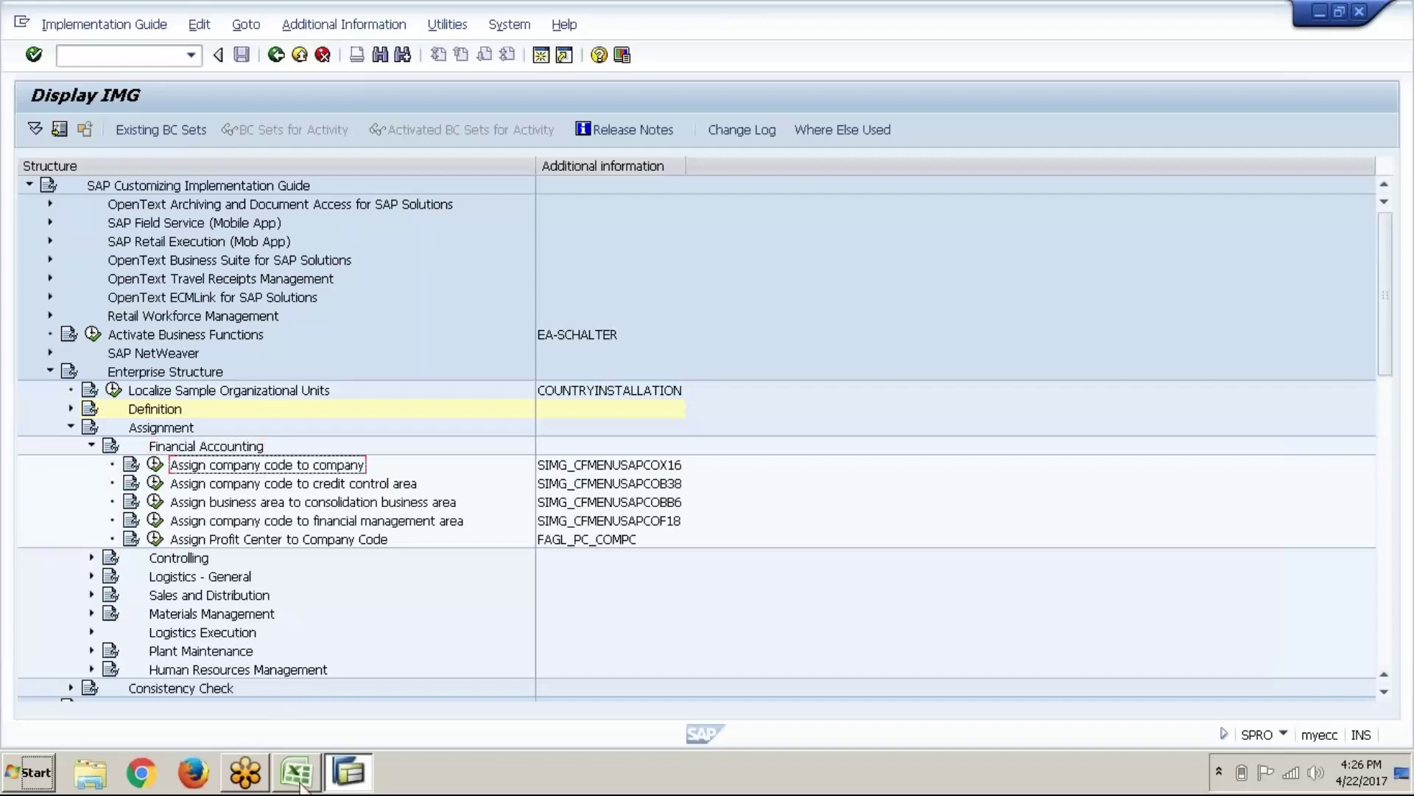
Step: Switch to the Excel worksheet, review the ABC GROUP and ABC PHARMA cells, and return to the SAP implementation guide
mouse_move(300, 784)
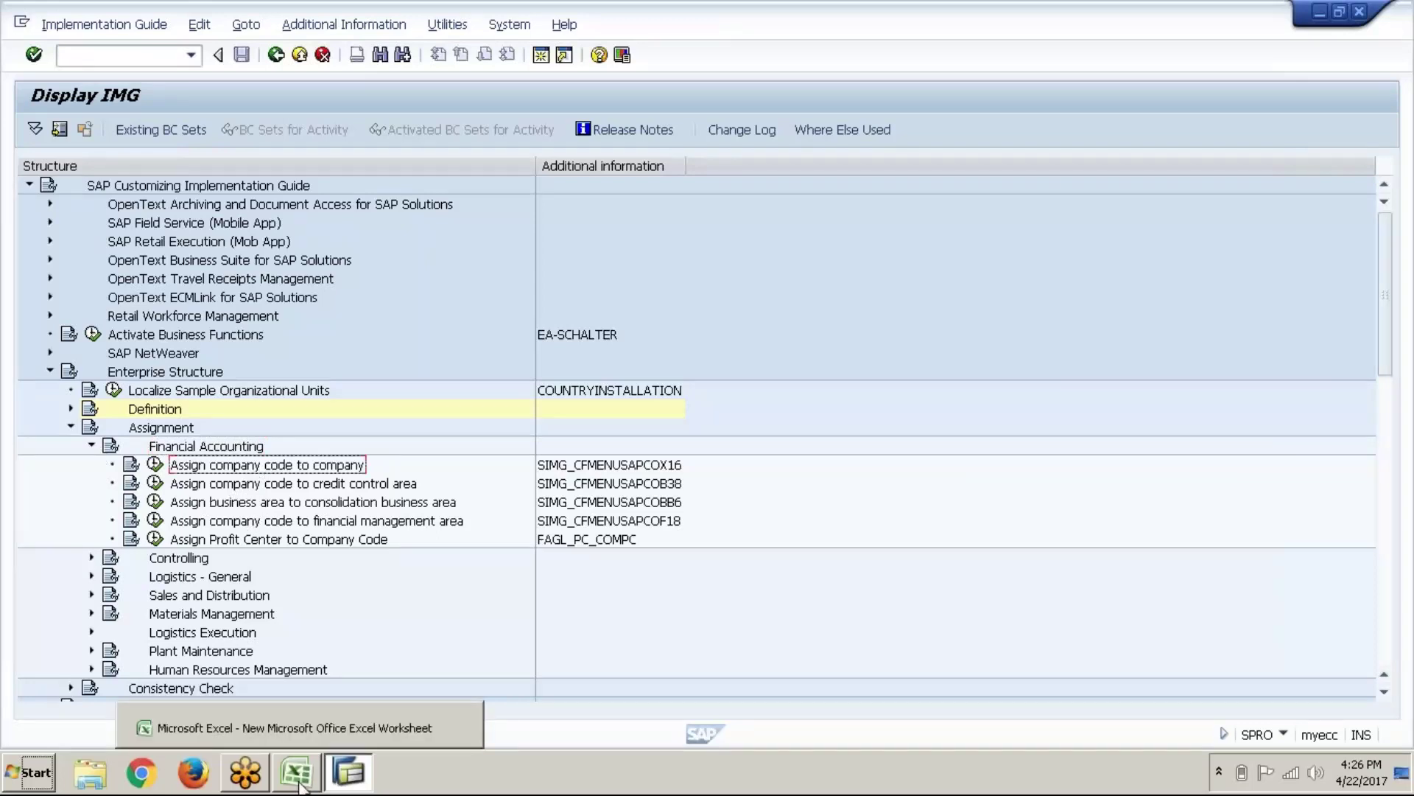
click(299, 784)
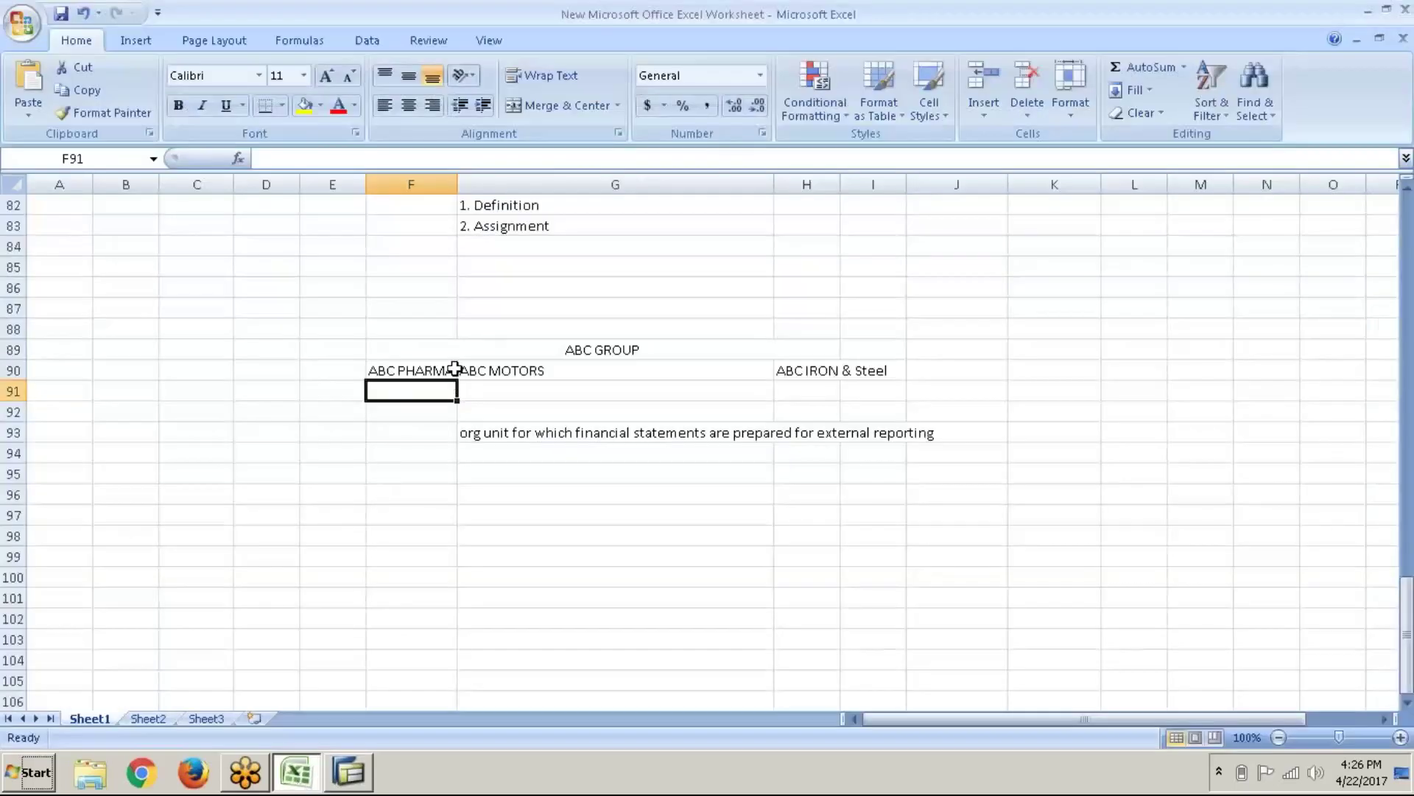
click(449, 370)
click(565, 351)
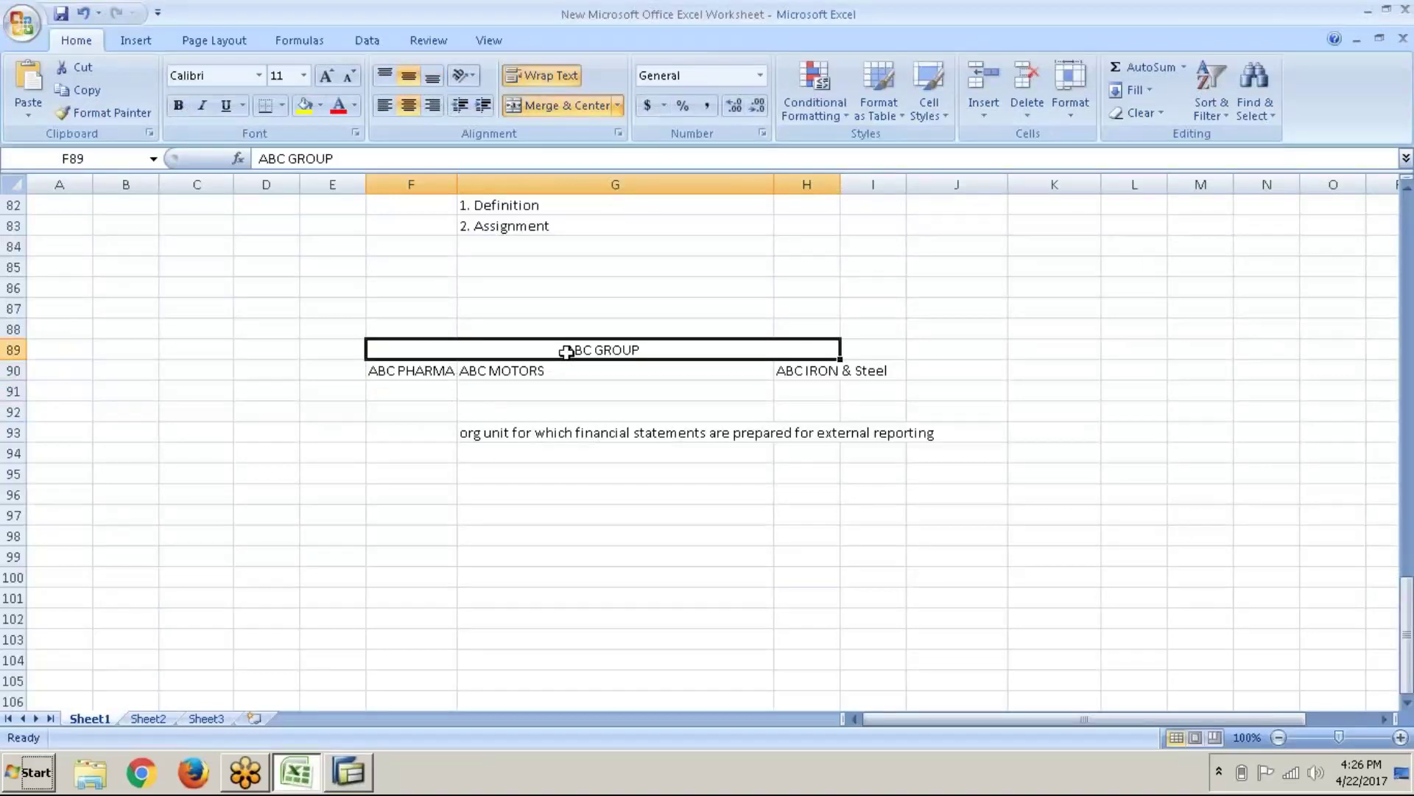
click(348, 772)
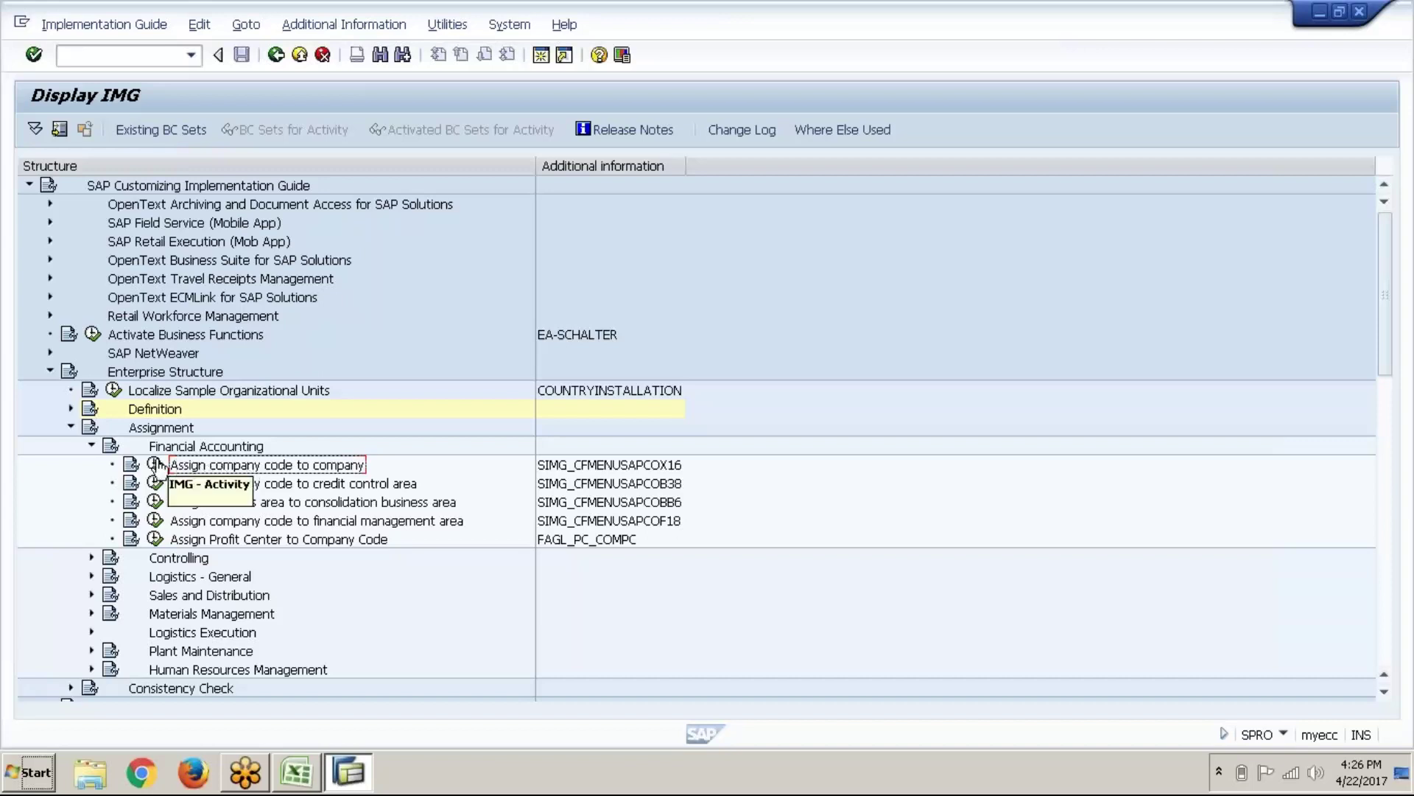
Step: Run Assign company code to company and position the overview on company code ABC1
click(156, 466)
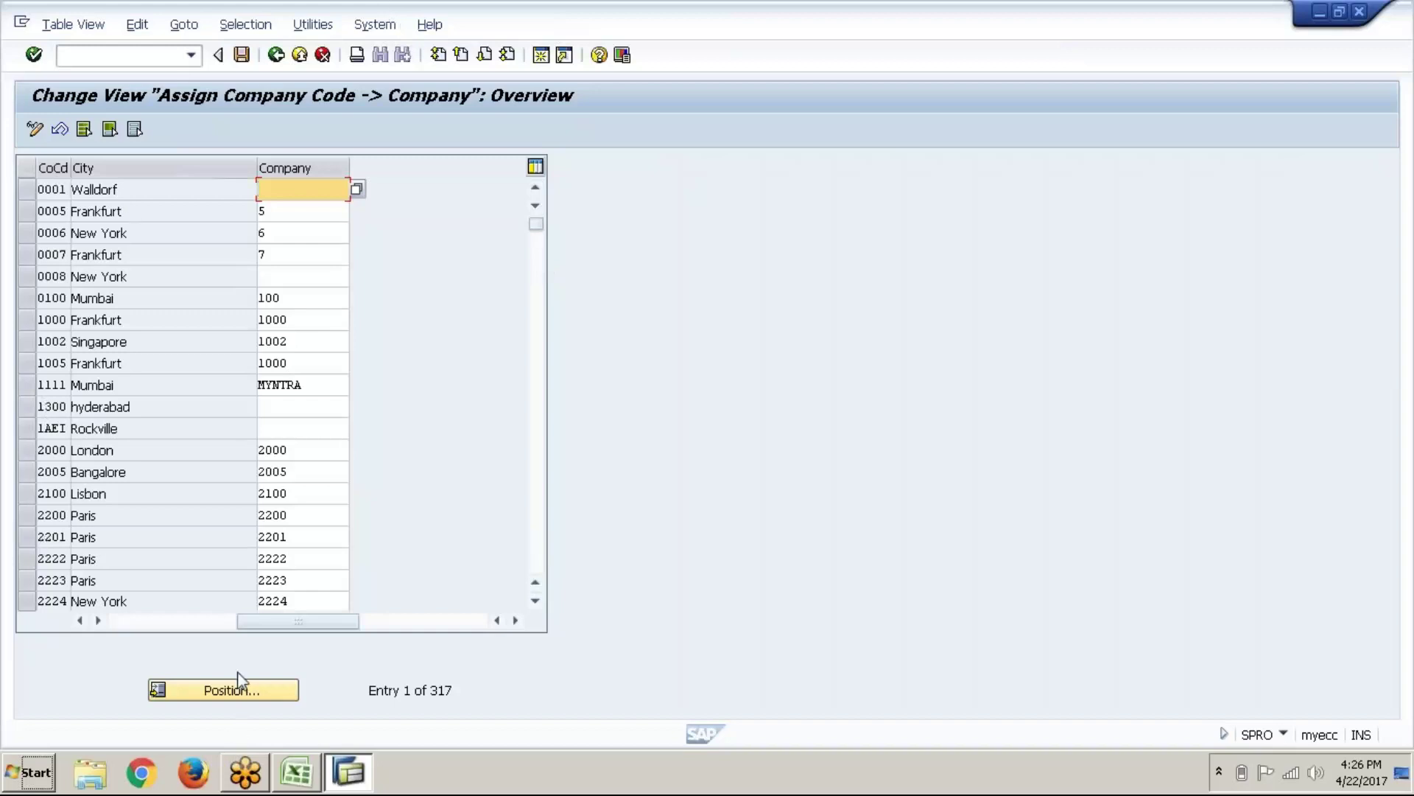
click(239, 689)
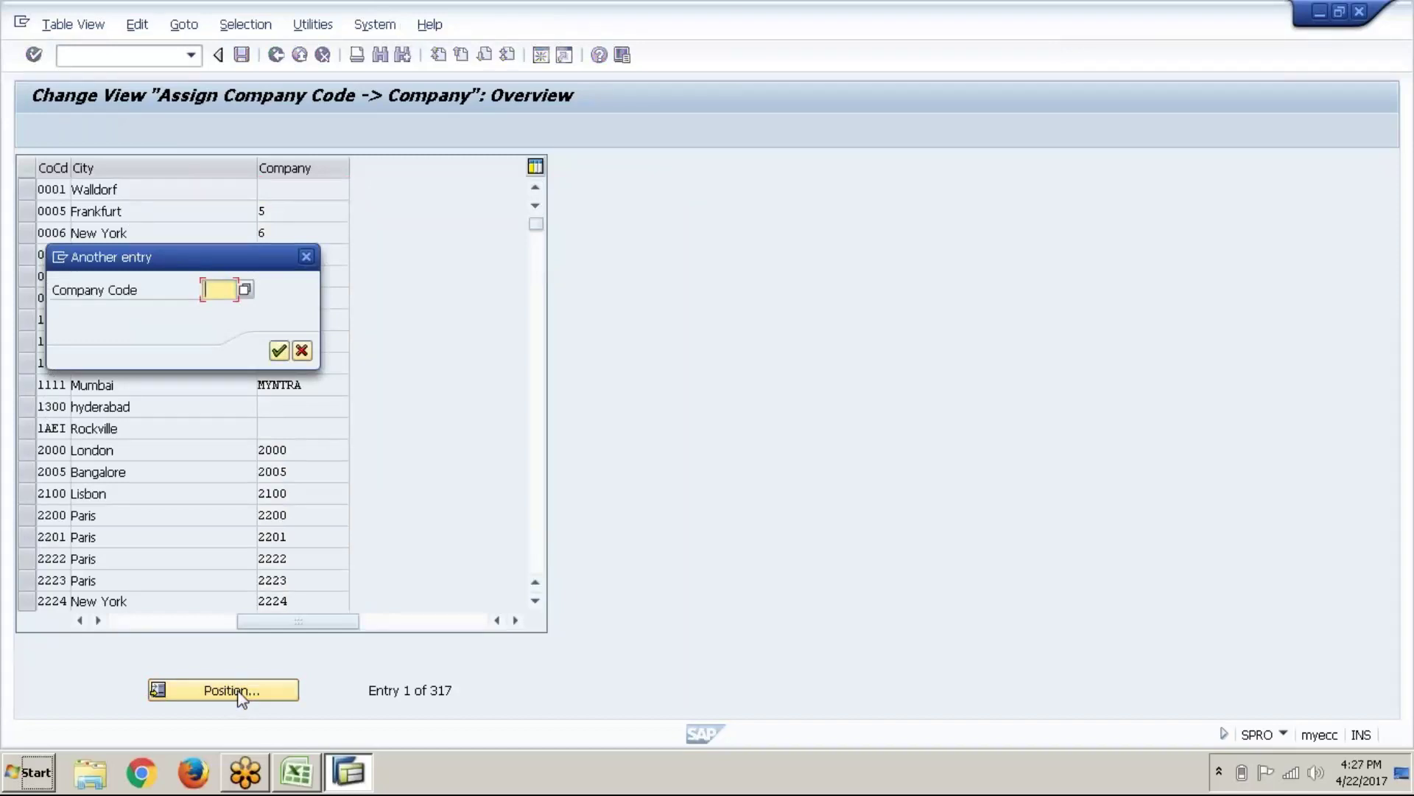
text(ABC1)
click(280, 352)
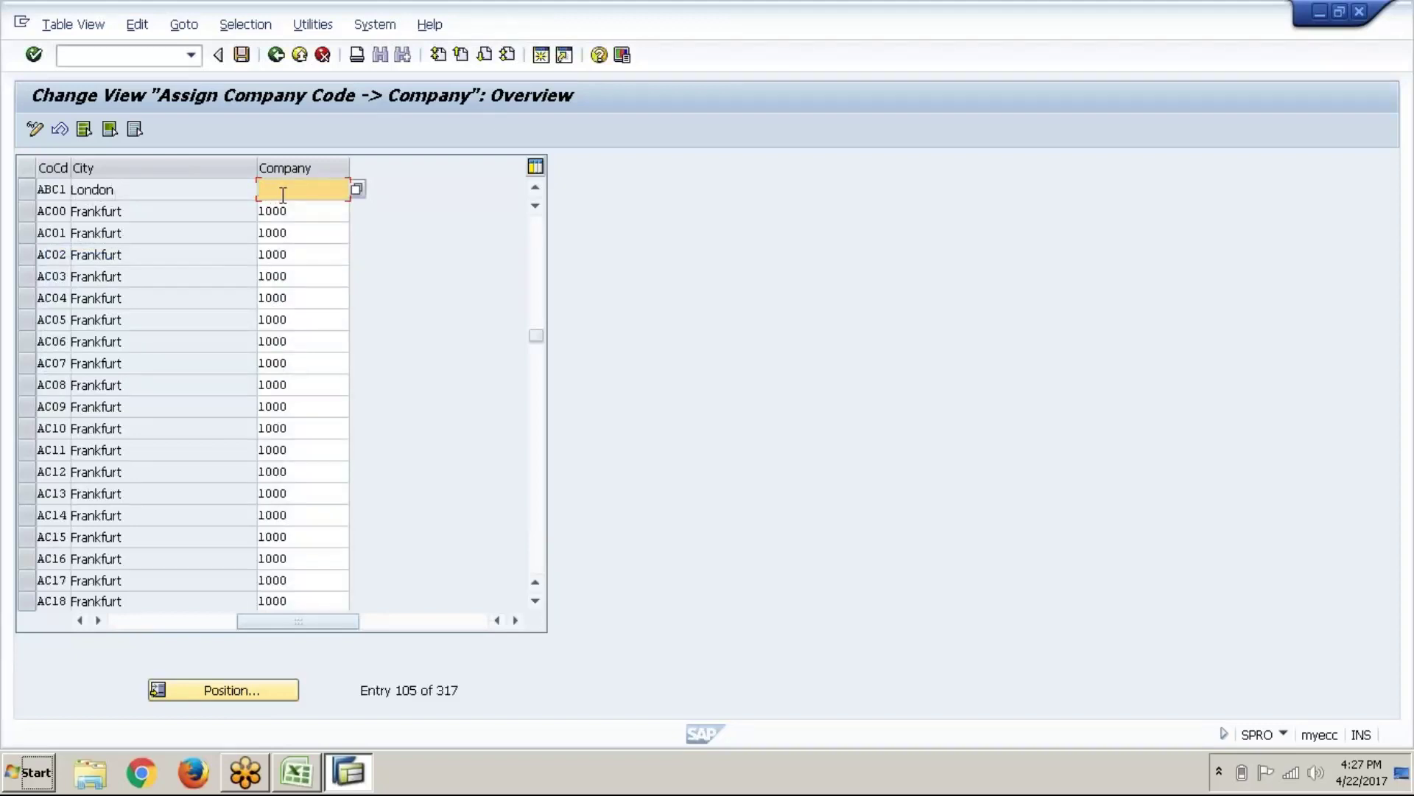
Step: Assign company ABCGRP (ABC GROUP OF COMPANIES) to company code ABC1 by picking it from the list of possible companies
click(357, 189)
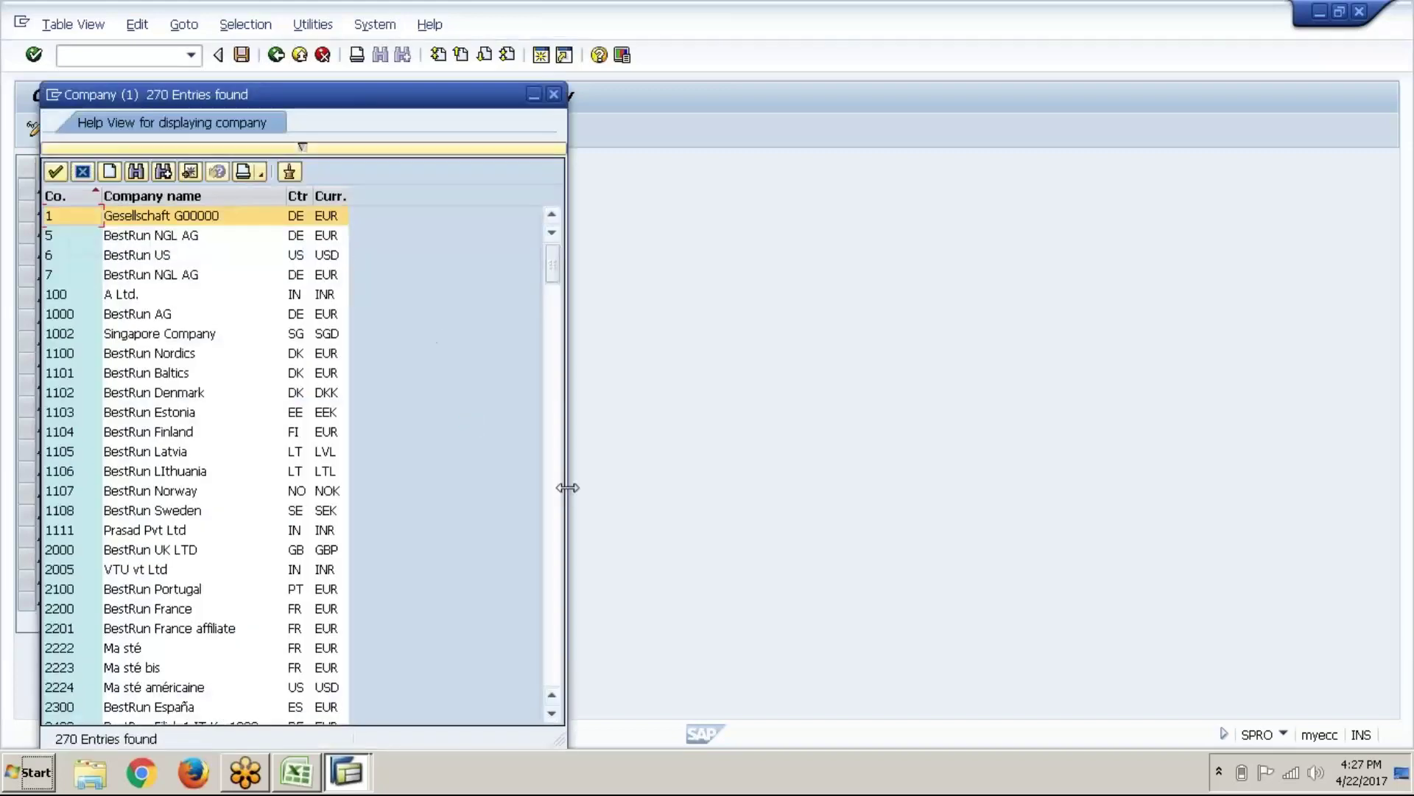
click(557, 489)
click(558, 489)
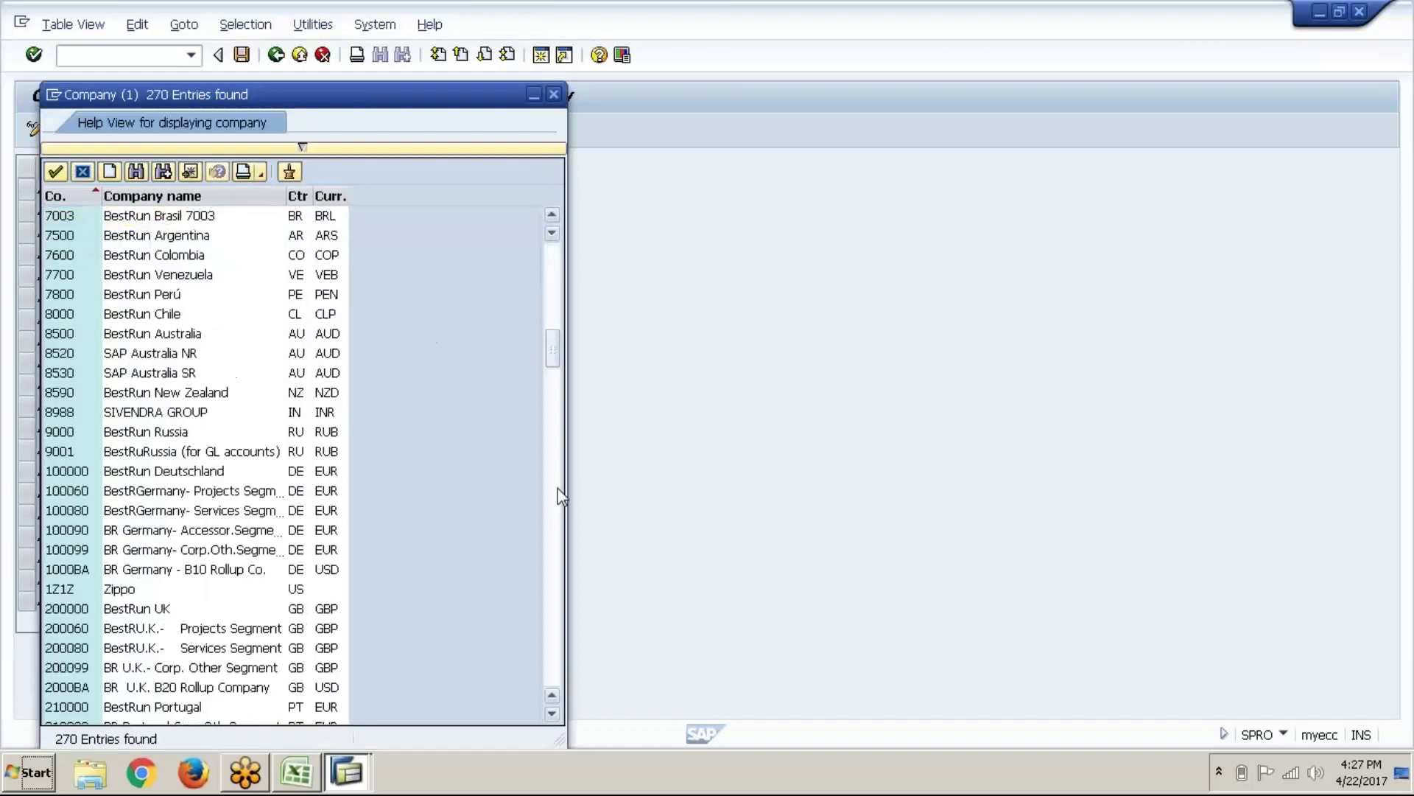
click(558, 489)
click(557, 489)
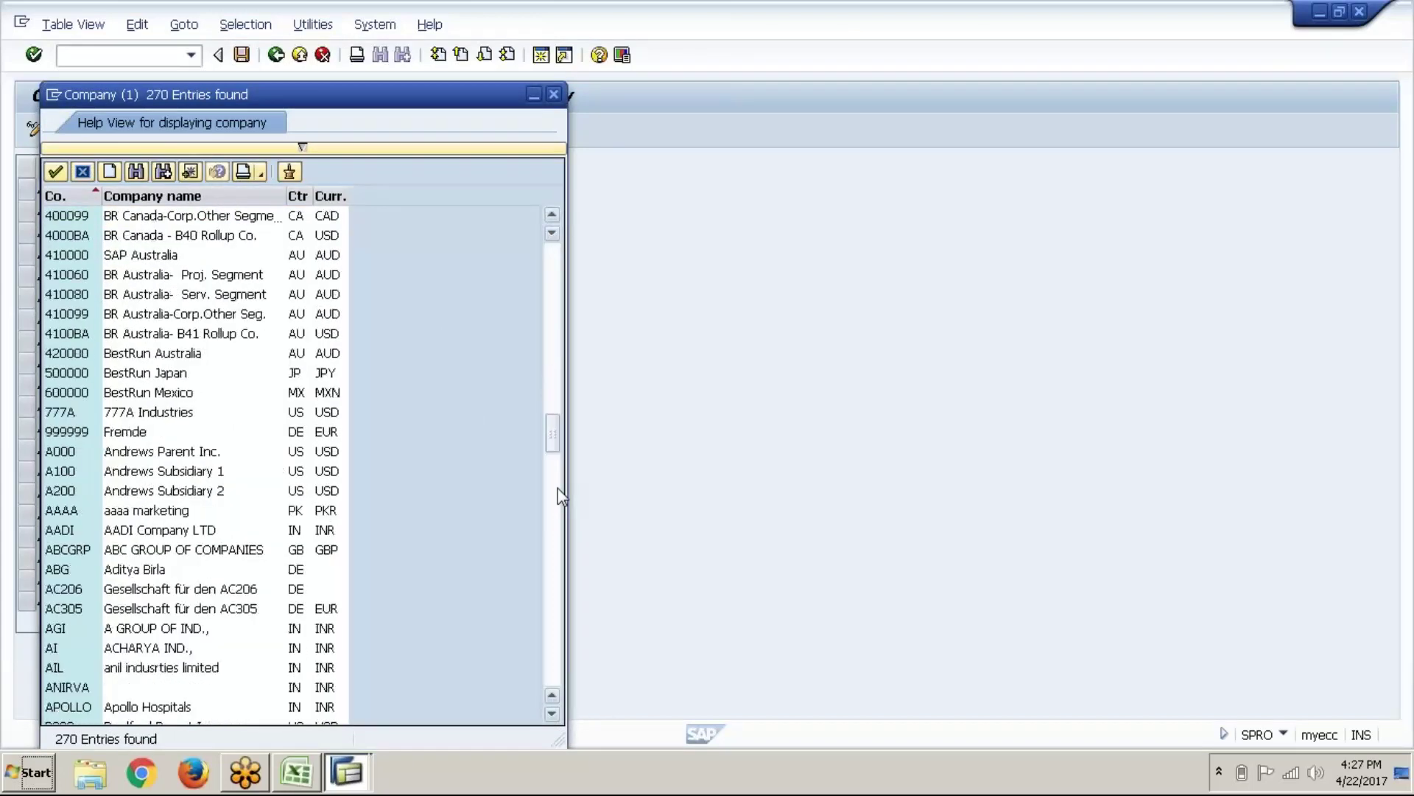
click(560, 495)
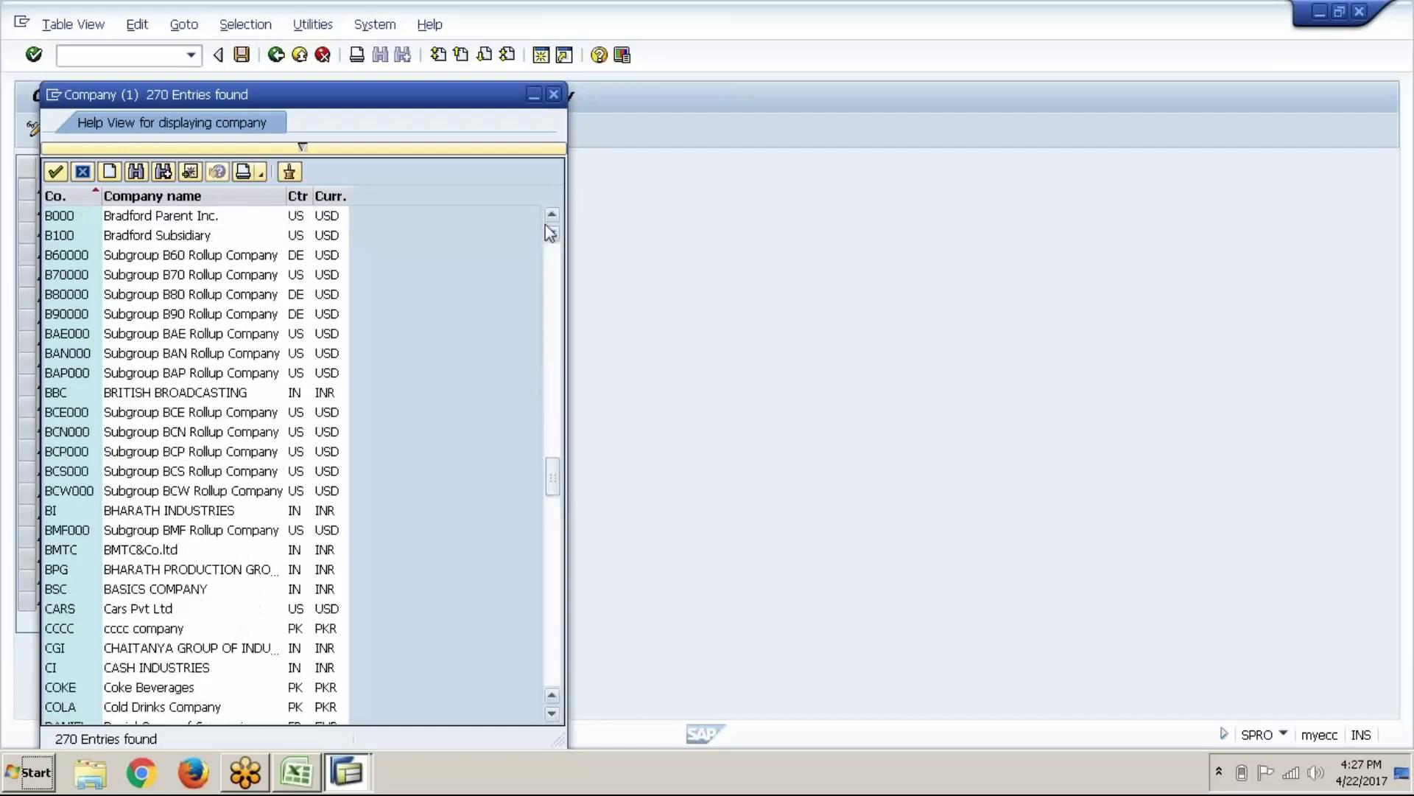
scroll(553, 225, up, 7)
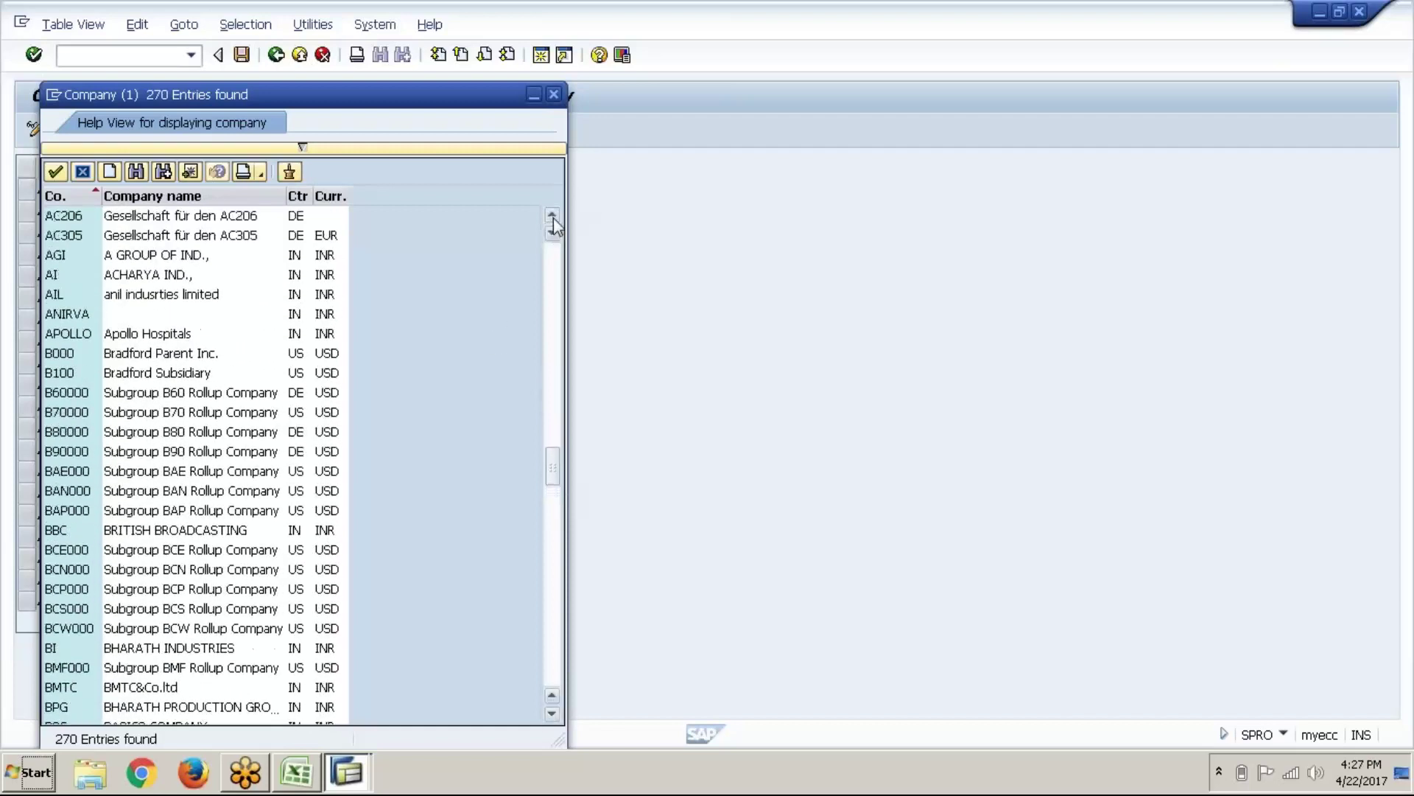
scroll(554, 225, up, 9)
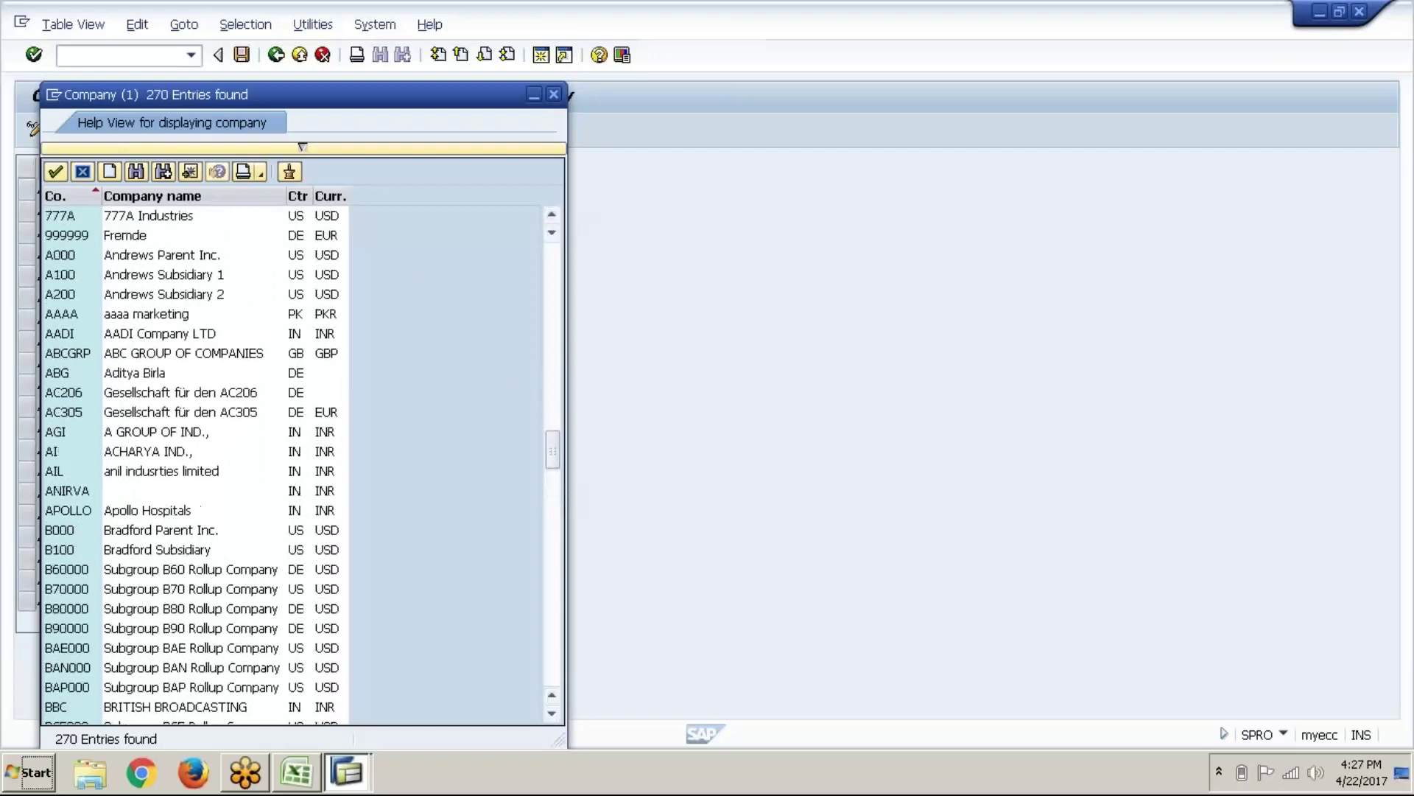
click(108, 359)
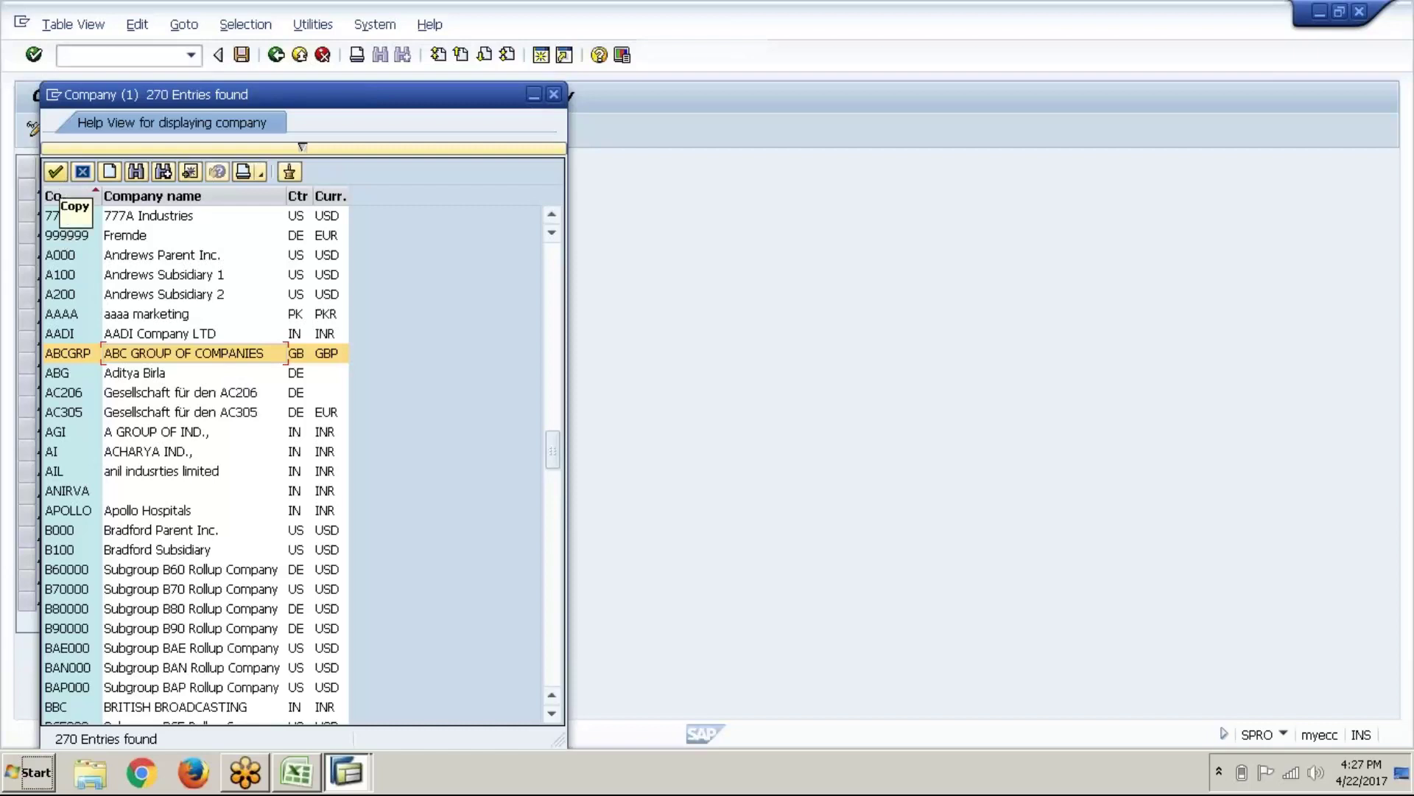
click(55, 172)
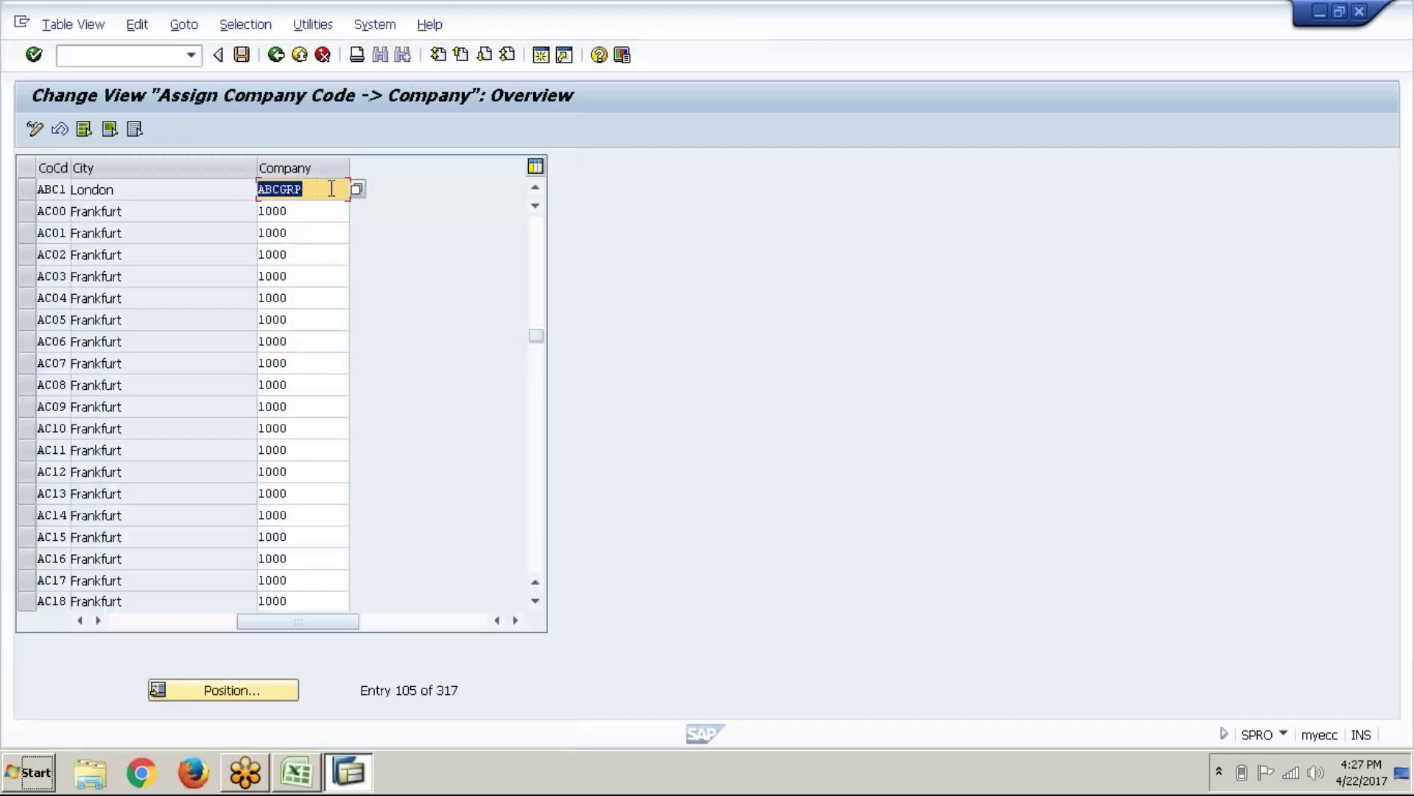
Step: Save the company assignment under the FICO_ABC_Enterprise Structure request and return to the implementation guide structure
click(242, 56)
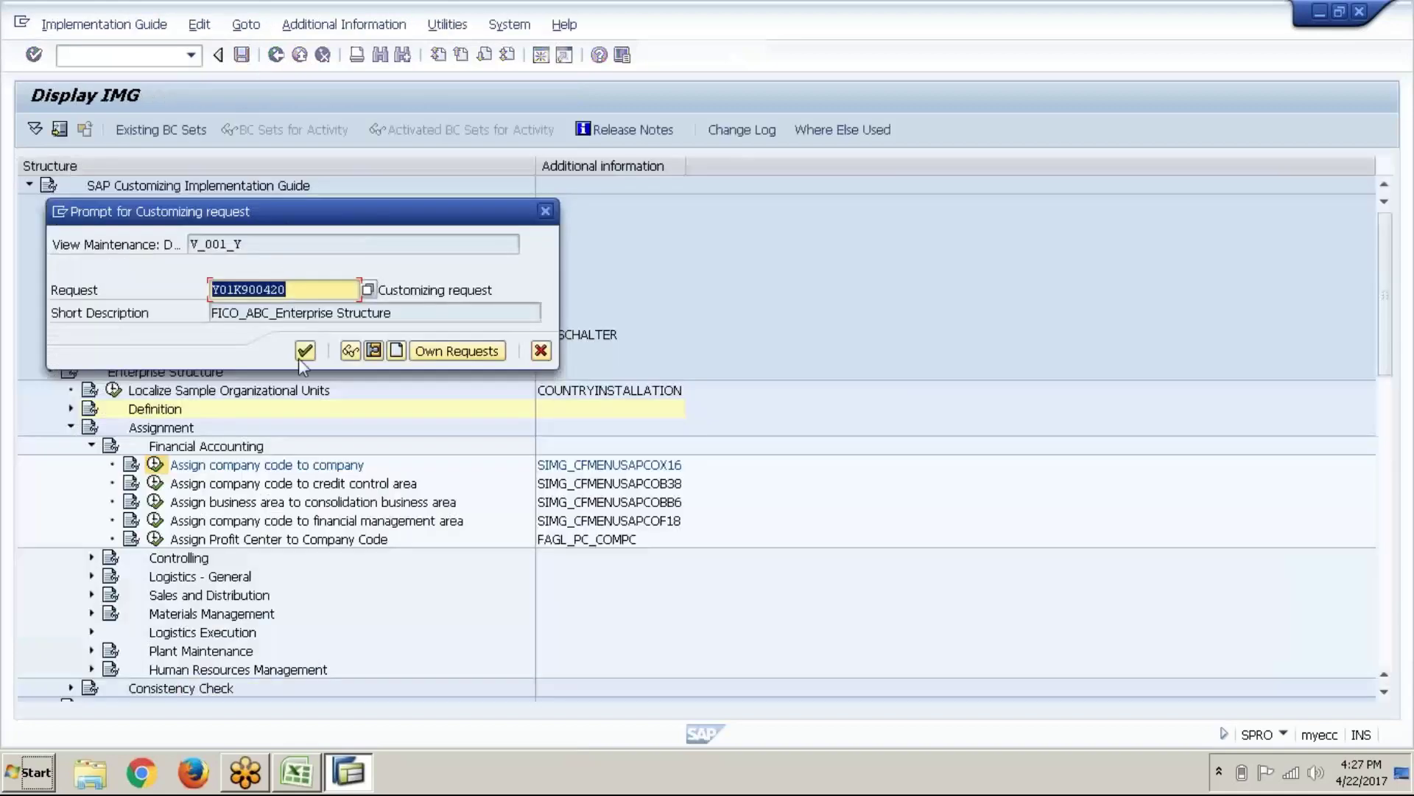
click(305, 351)
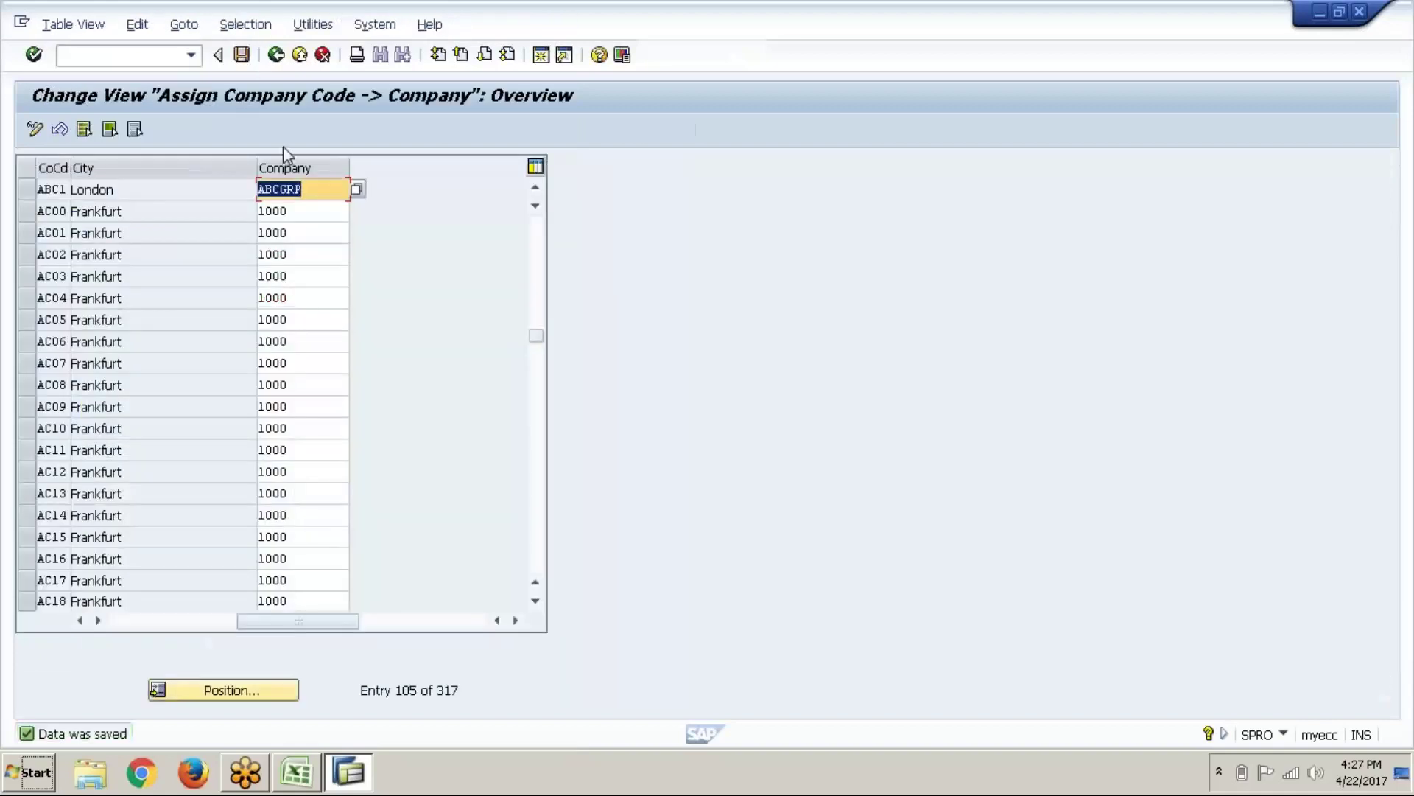
click(283, 63)
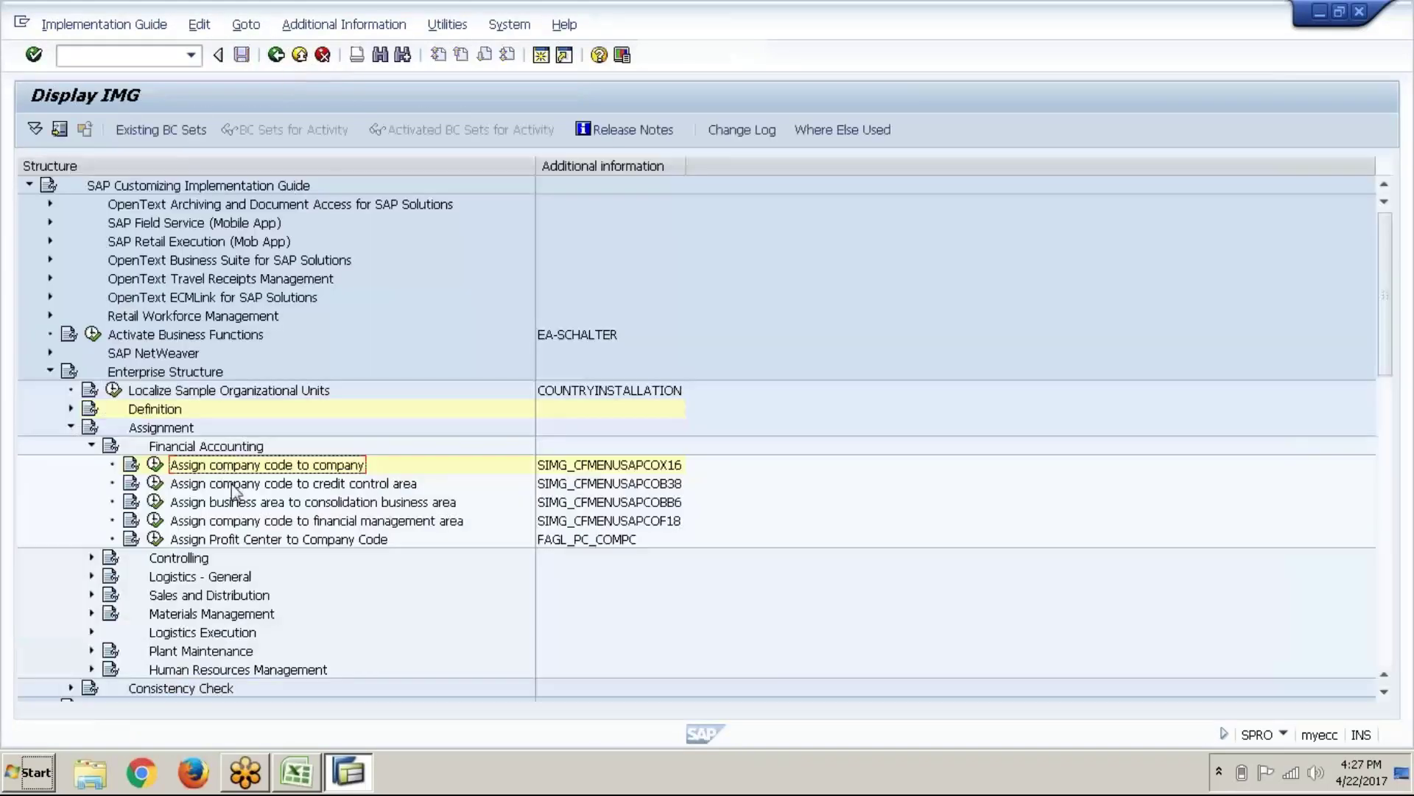
Step: Run Assign company code to credit control area and position the overview on company code ABC1
click(232, 486)
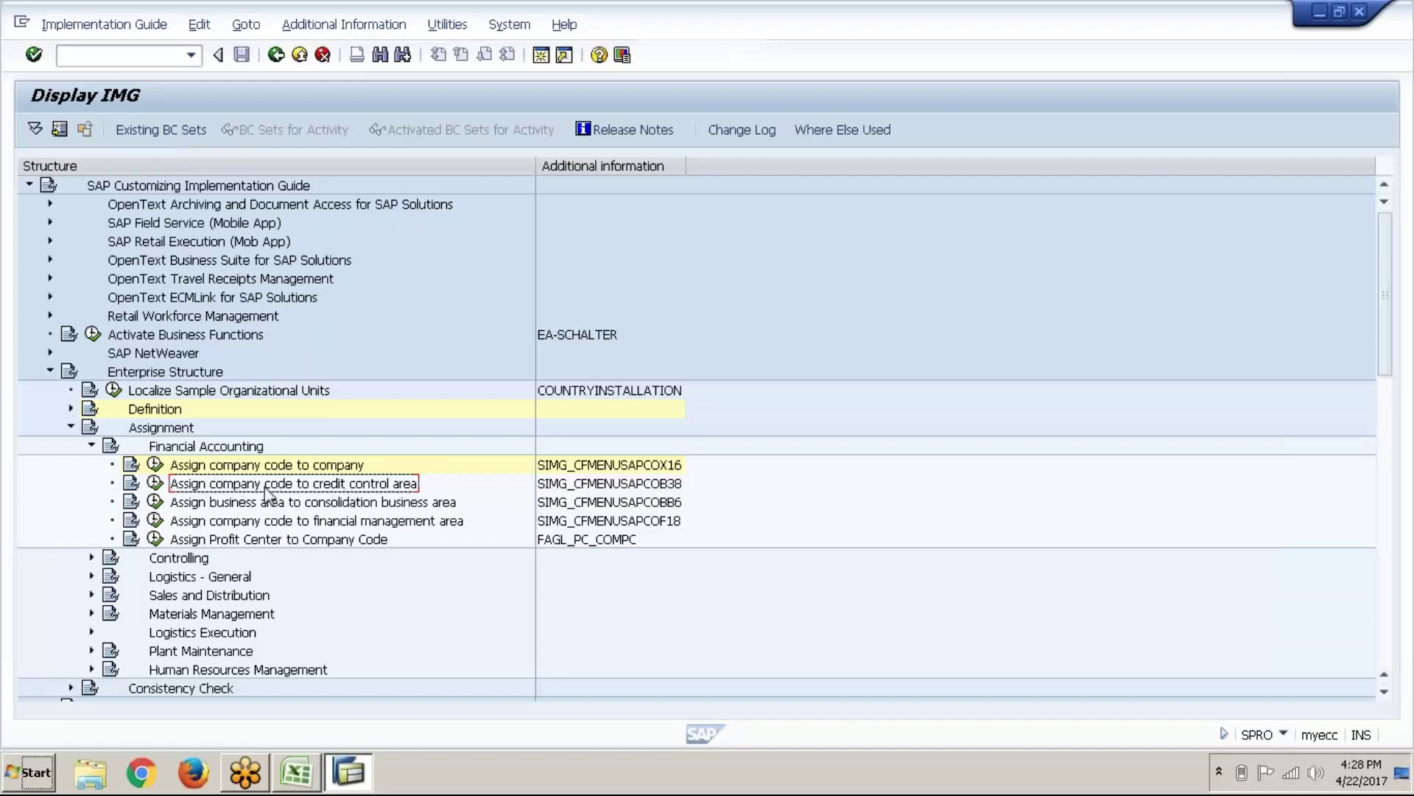
click(155, 483)
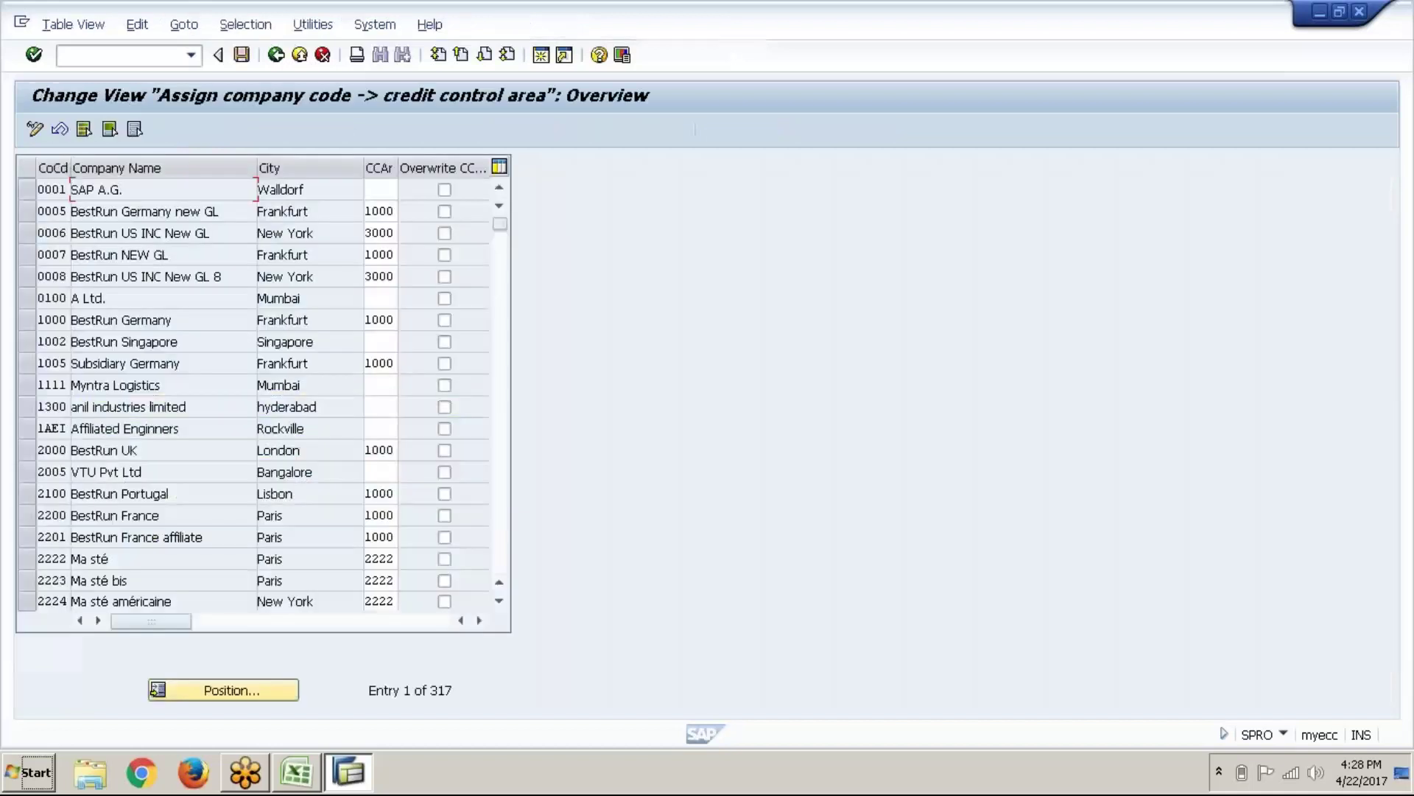
click(240, 692)
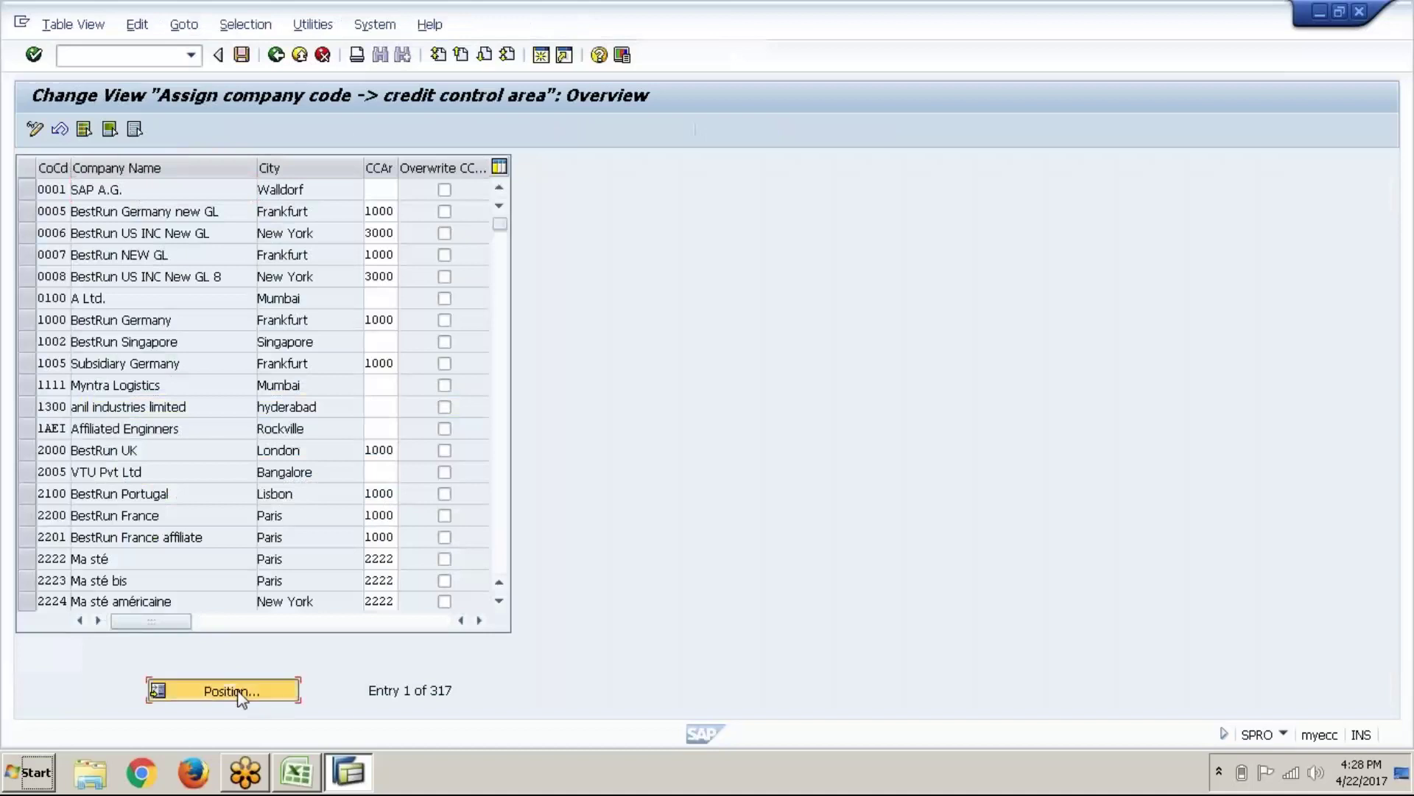
text(ABC1)
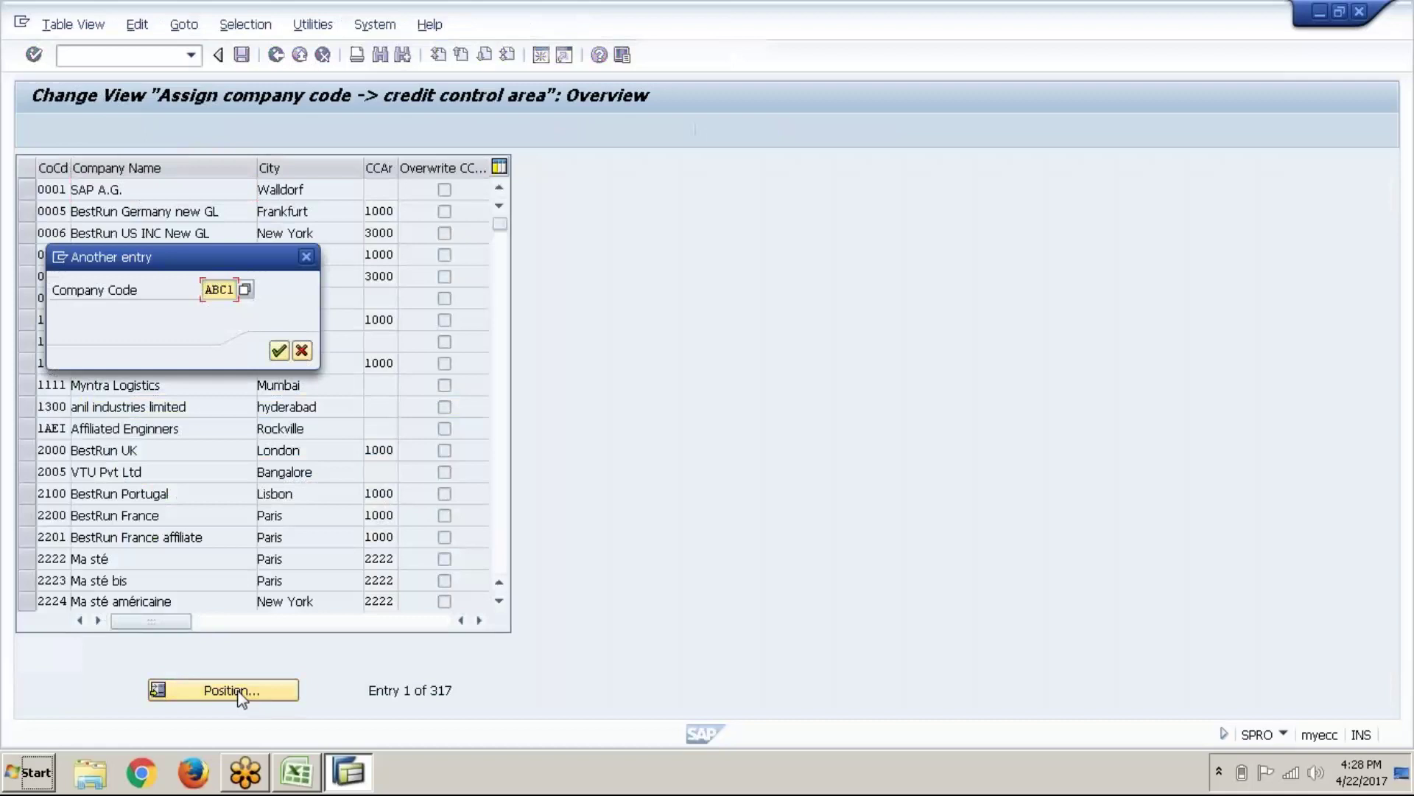
click(280, 352)
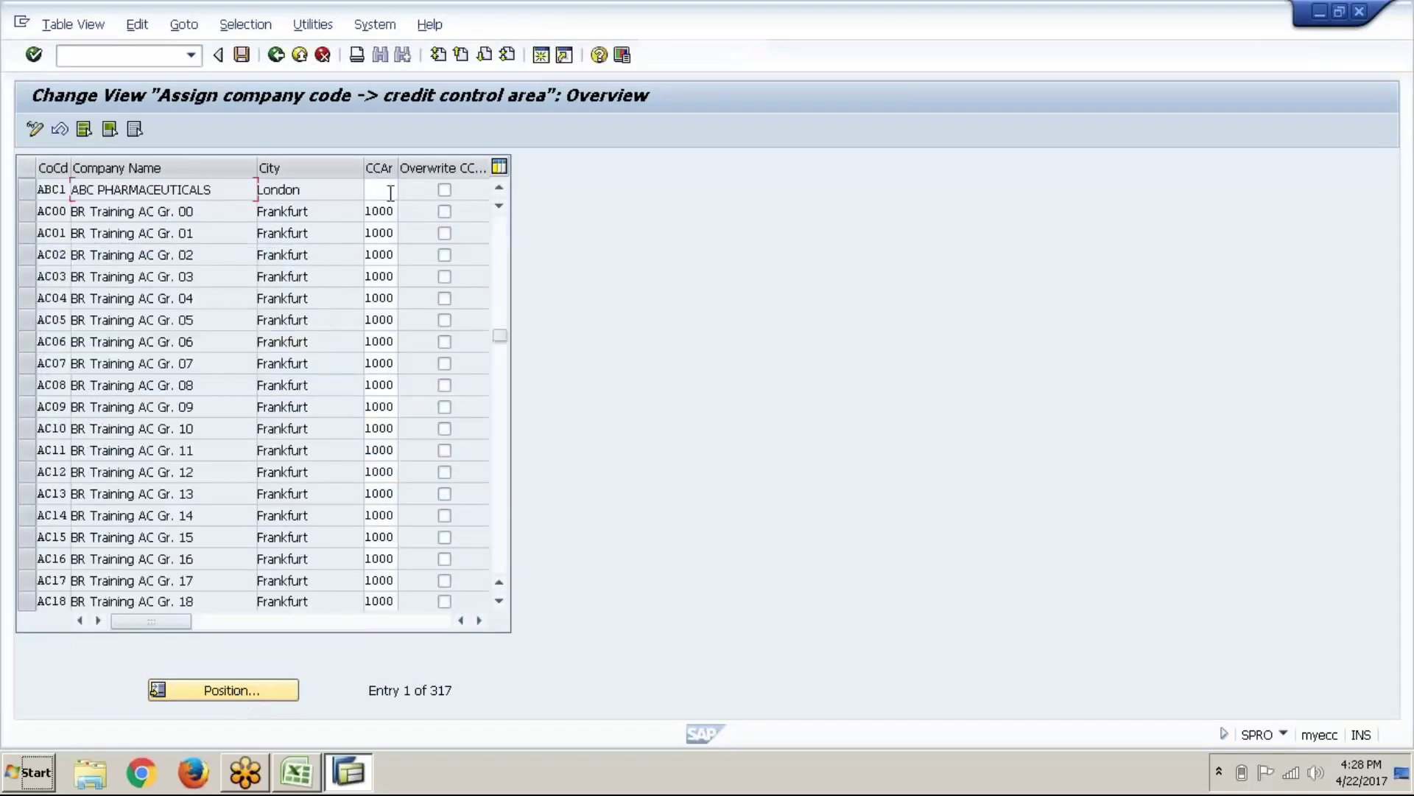
Step: Assign credit control area ABC1 to company code ABC1 by picking it from the list of possible credit control areas
click(390, 193)
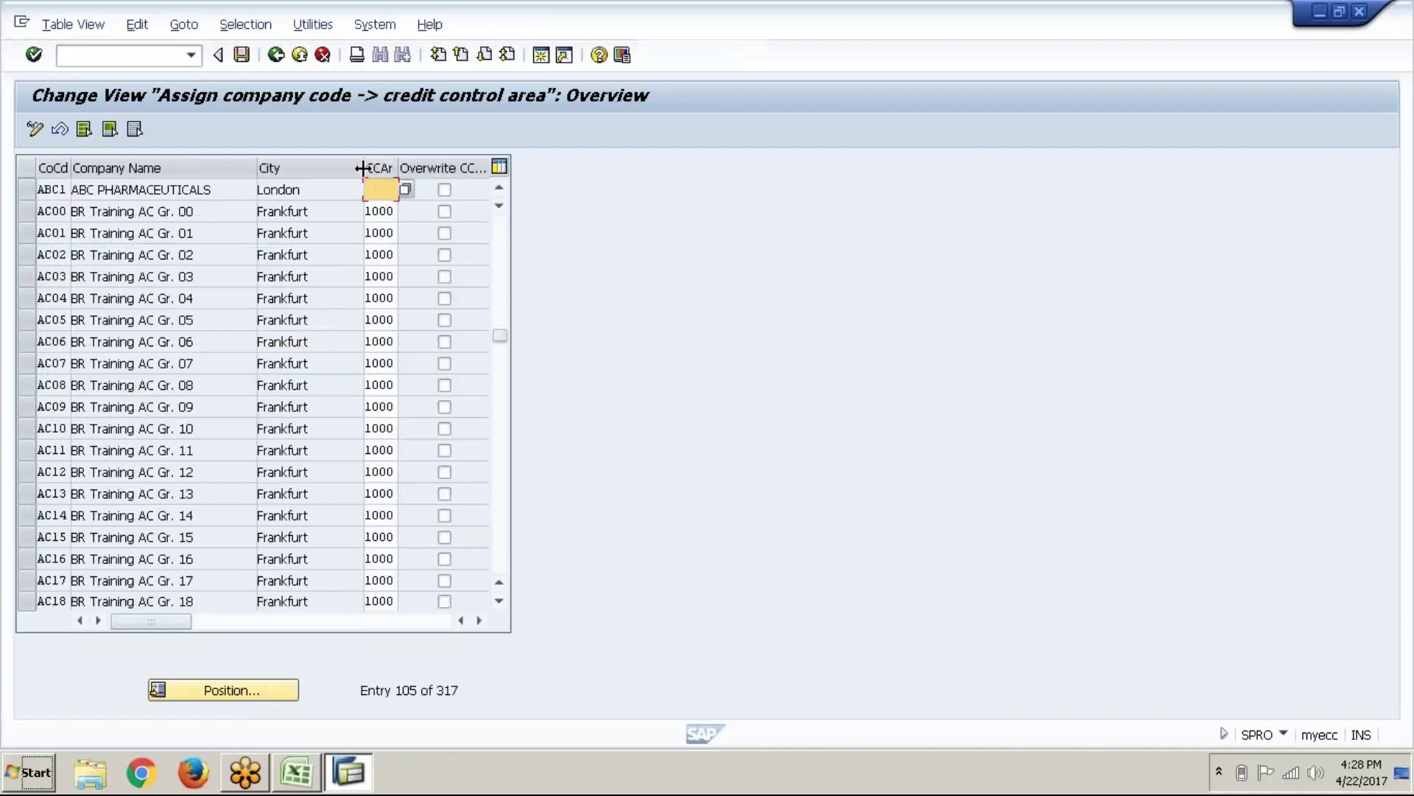
drag(362, 168, 329, 170)
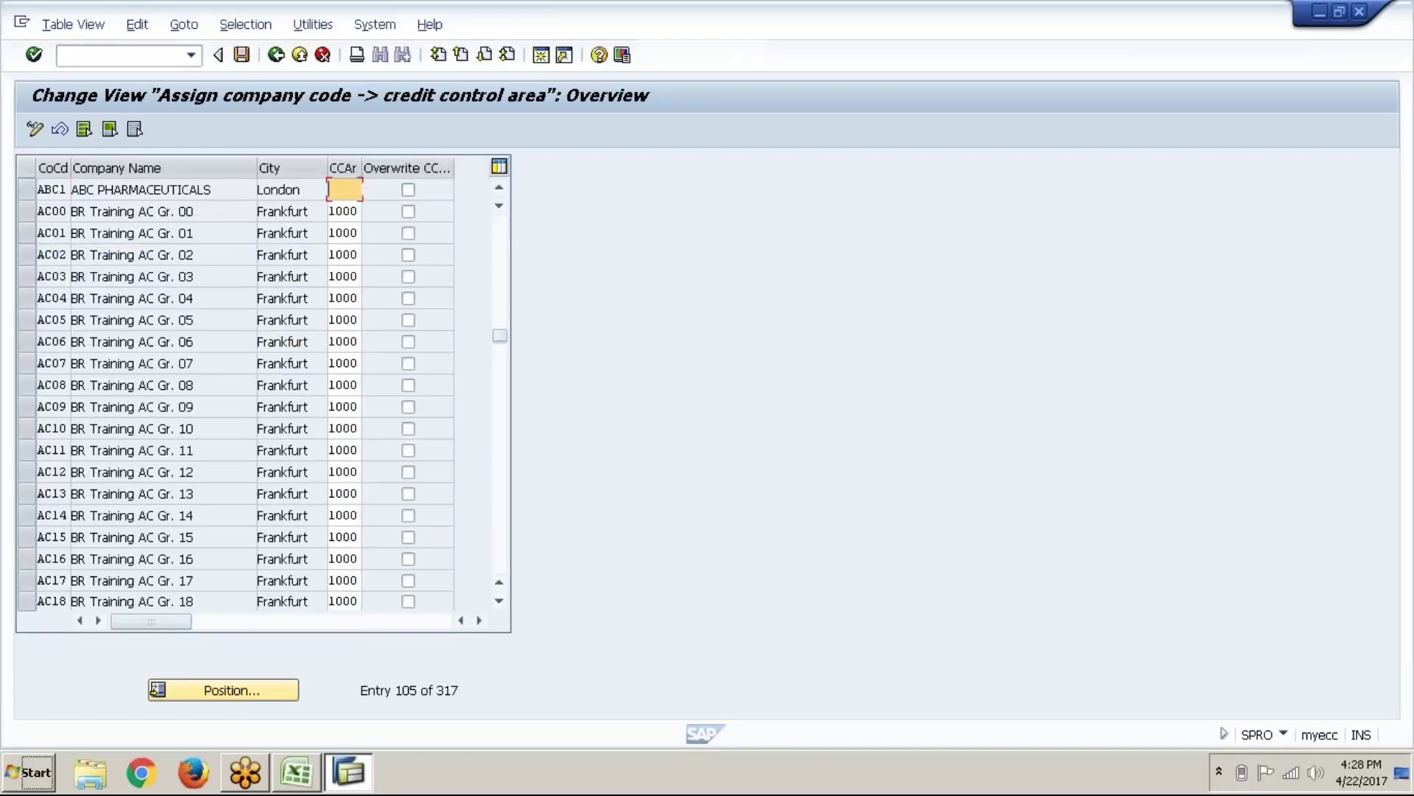
click(369, 189)
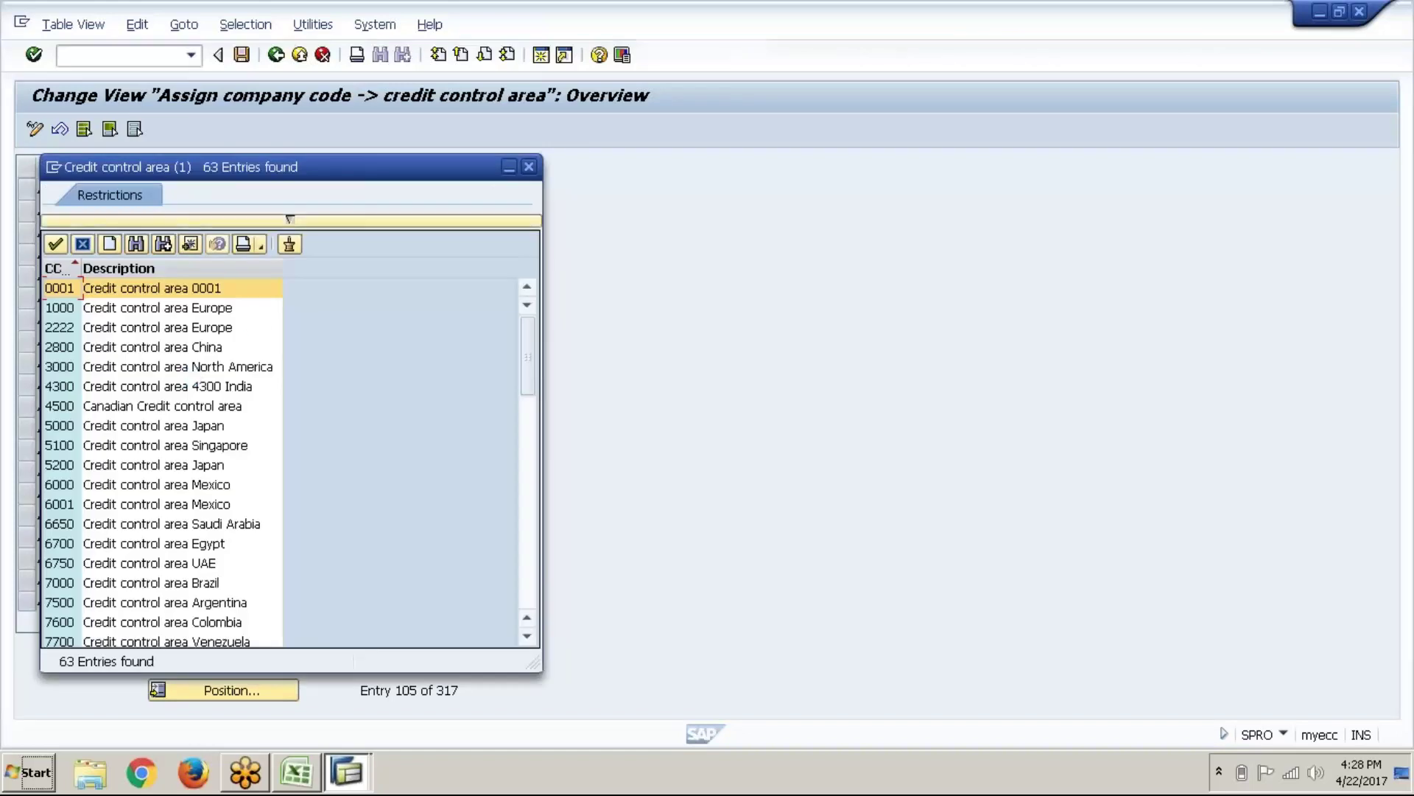
click(530, 522)
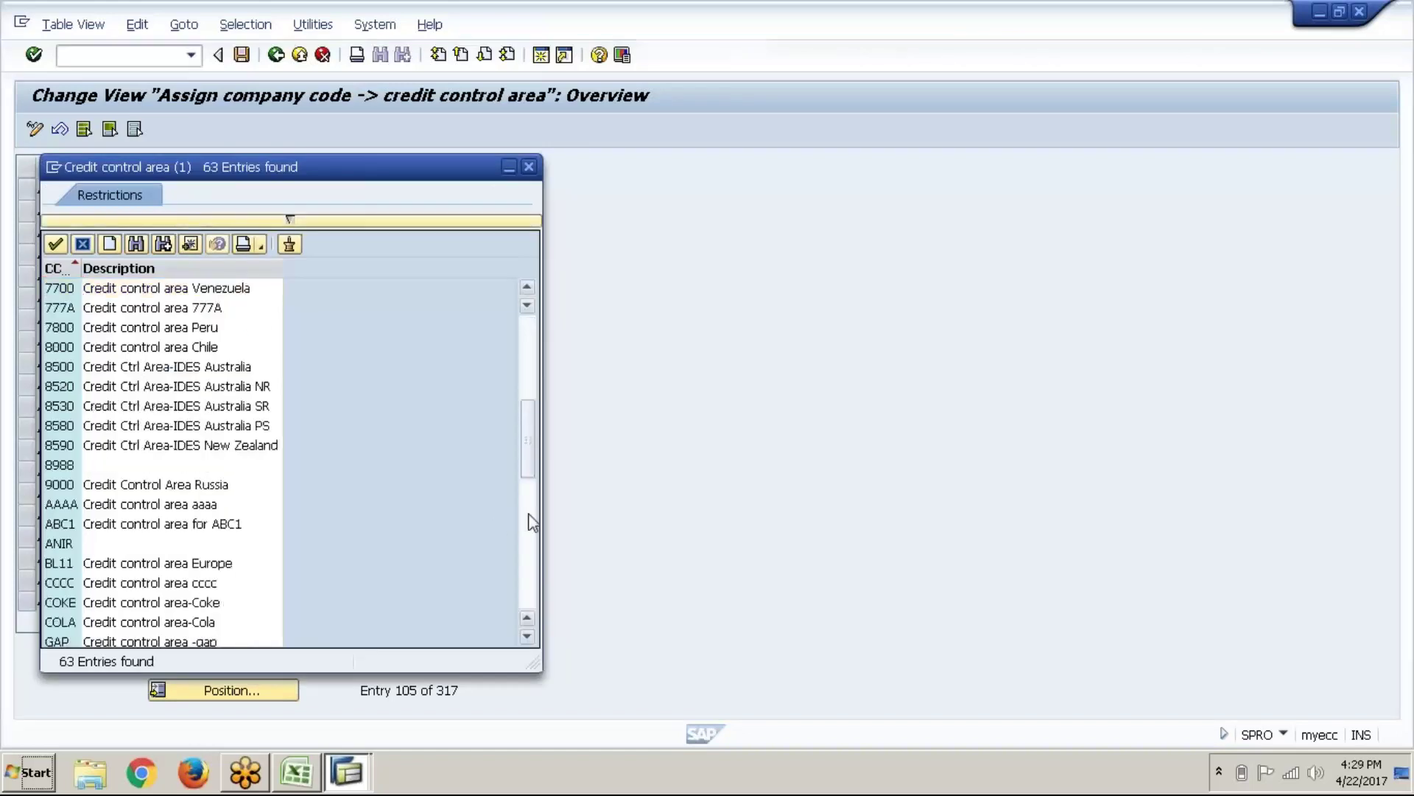
click(134, 526)
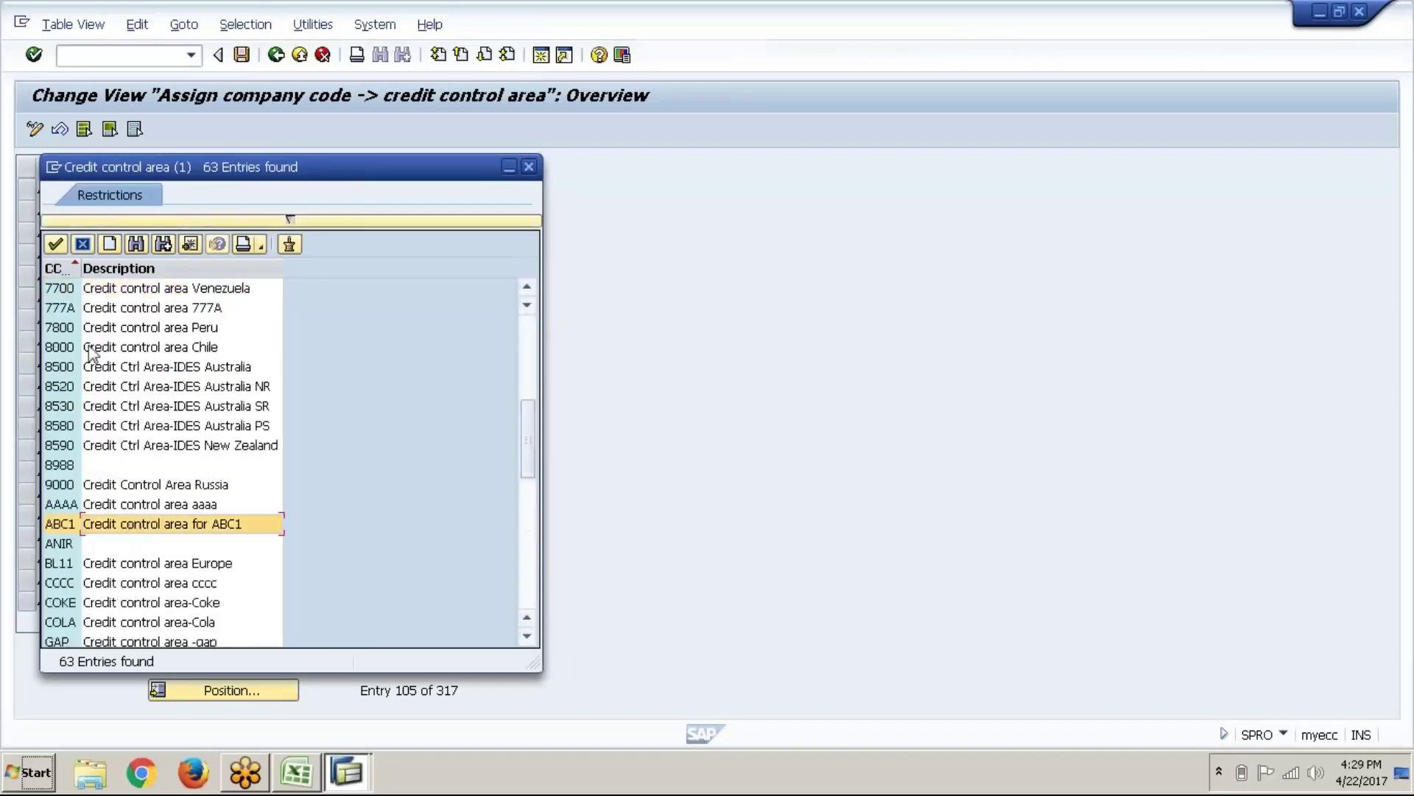
click(56, 244)
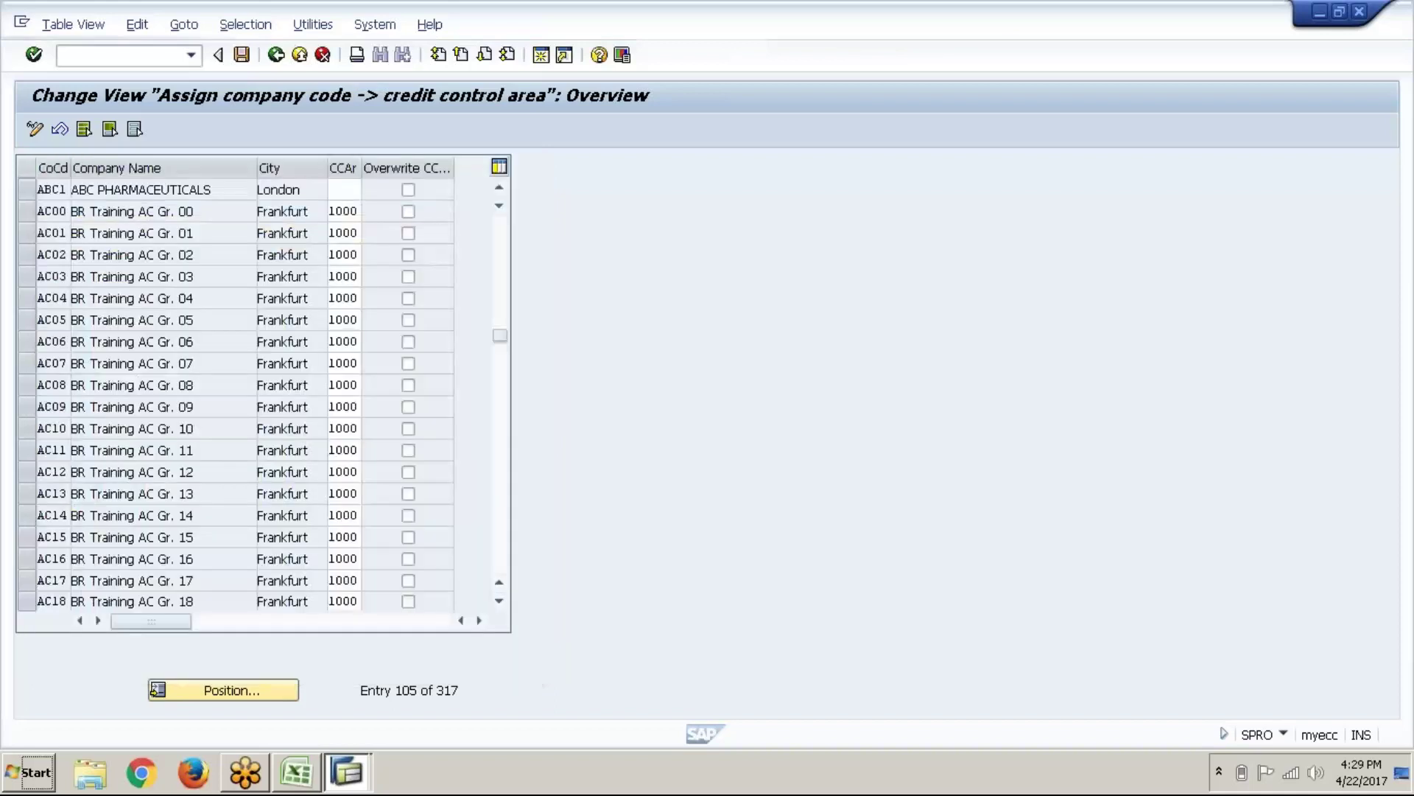
Step: Save the credit control area assignment under the FICO_ABC_Enterprise Structure request and return to the implementation guide structure
click(243, 55)
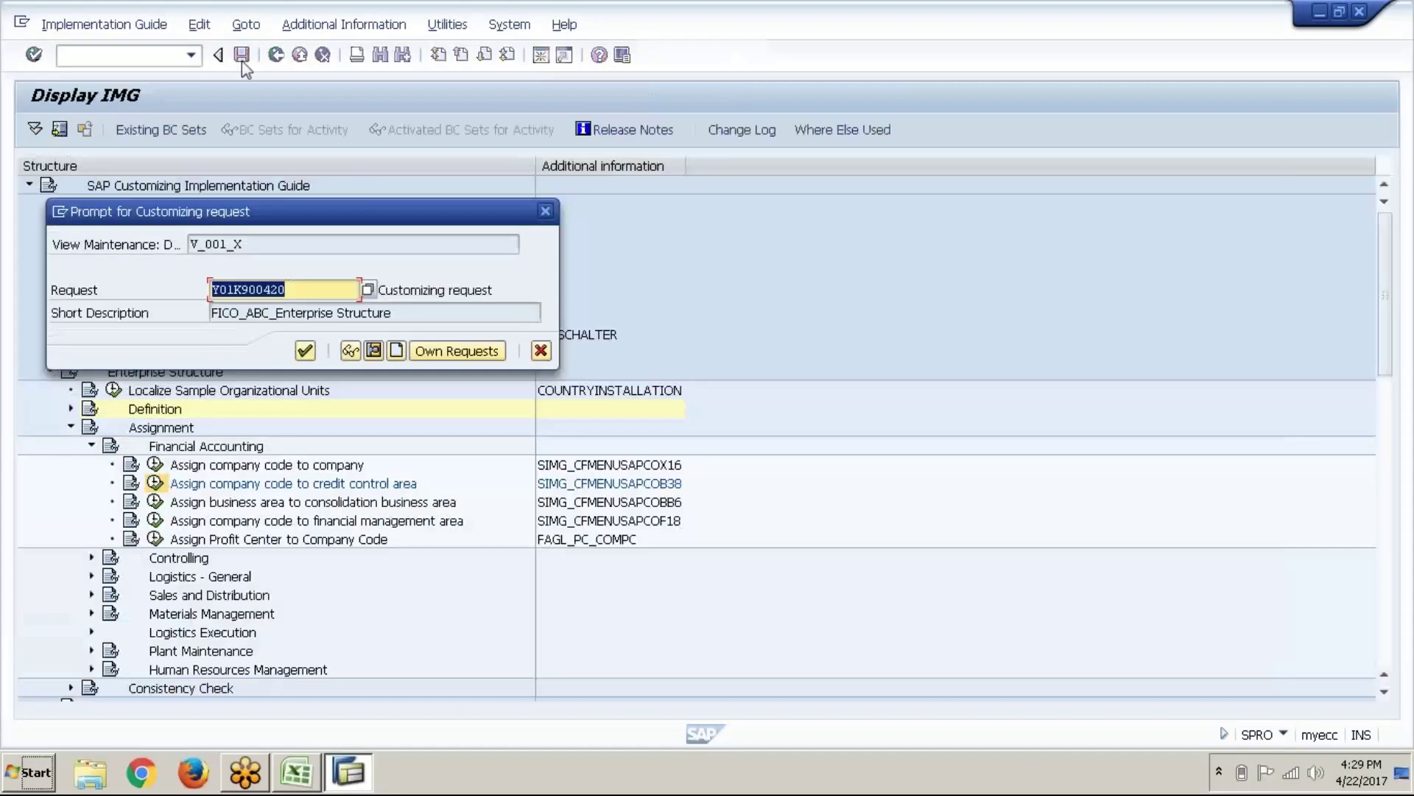
click(305, 351)
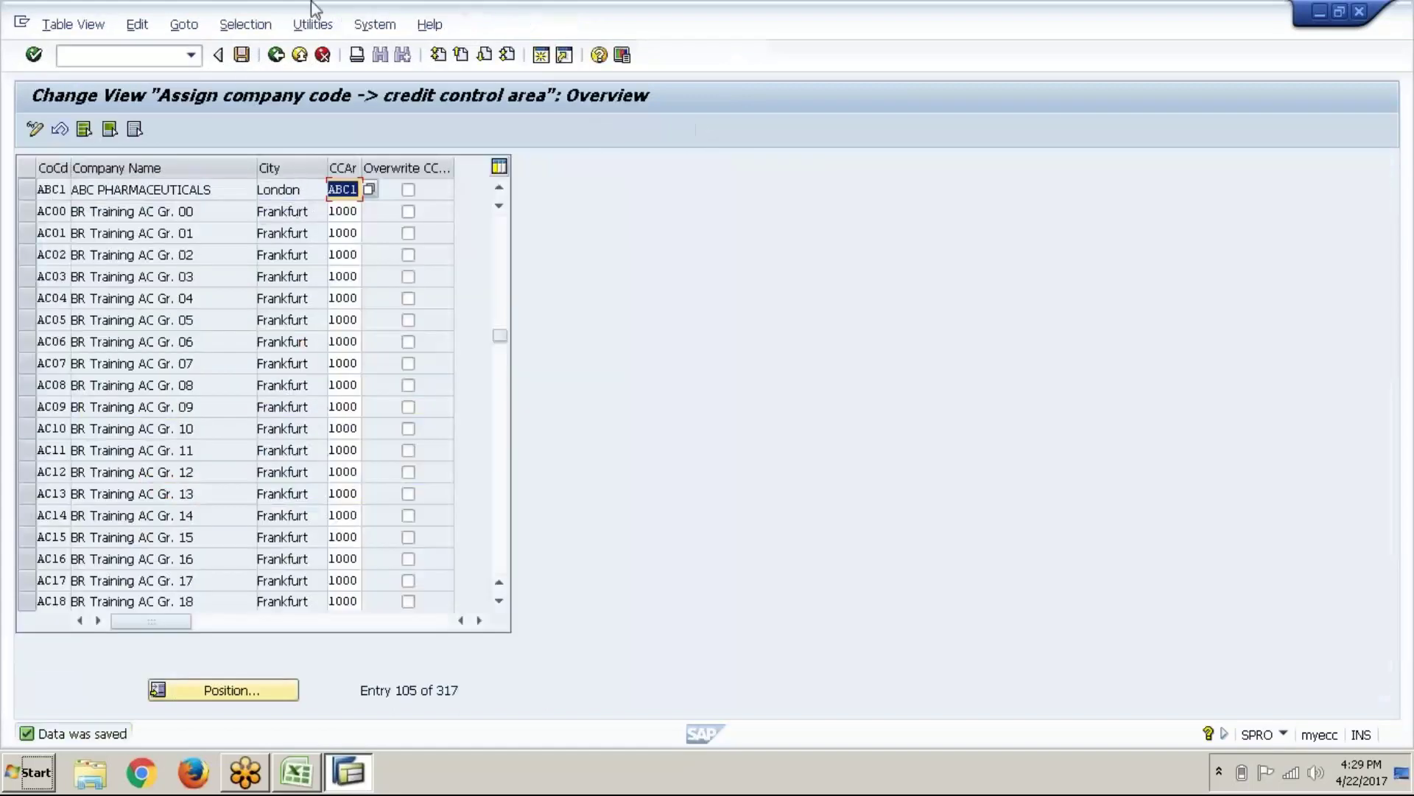
click(280, 65)
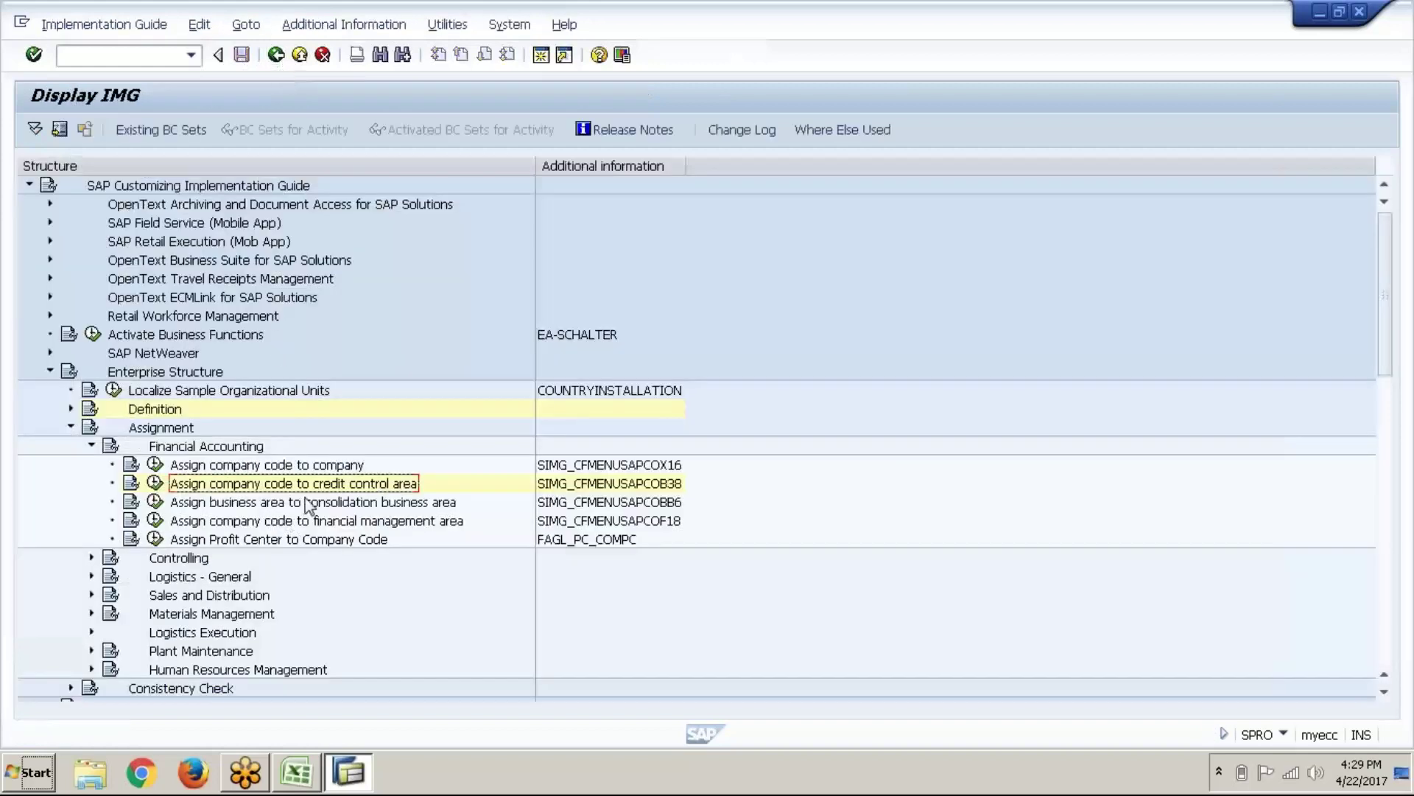
Step: Collapse the Financial Accounting assignments, the Assignment node and the Enterprise Structure node in the implementation guide
click(91, 446)
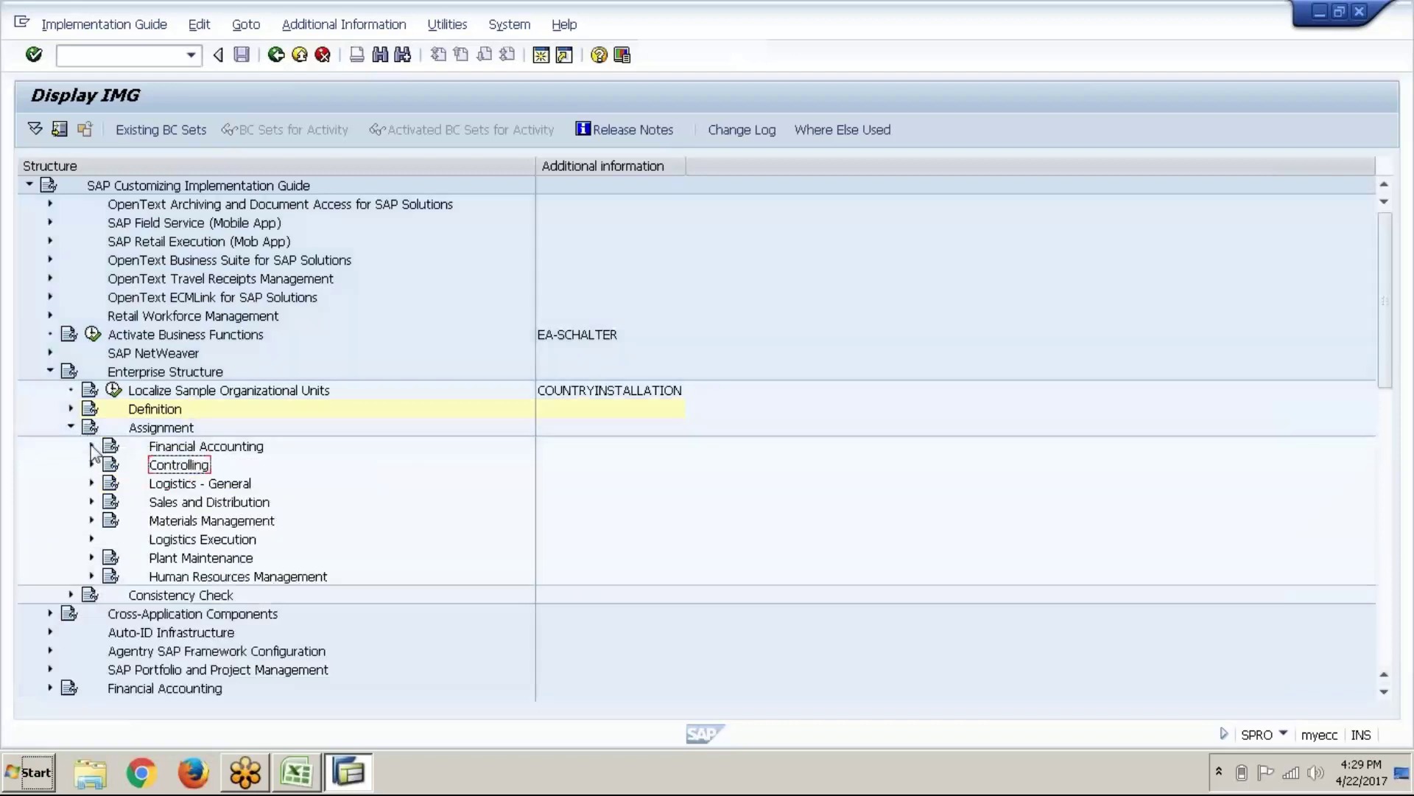
click(70, 427)
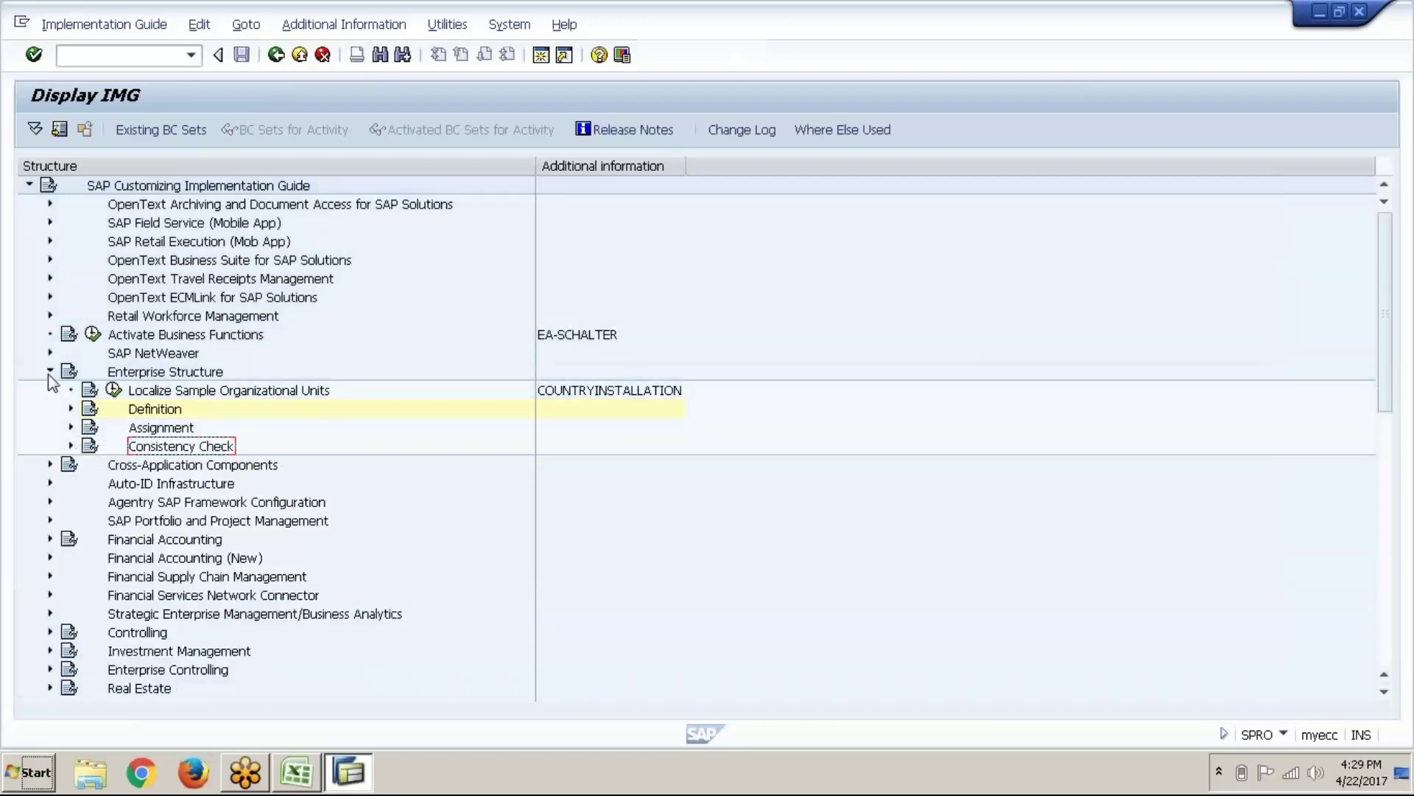
click(49, 372)
Step: Switch to the Excel worksheet and find Financial Accounting Global Settings (New) in the FI topic list
click(294, 770)
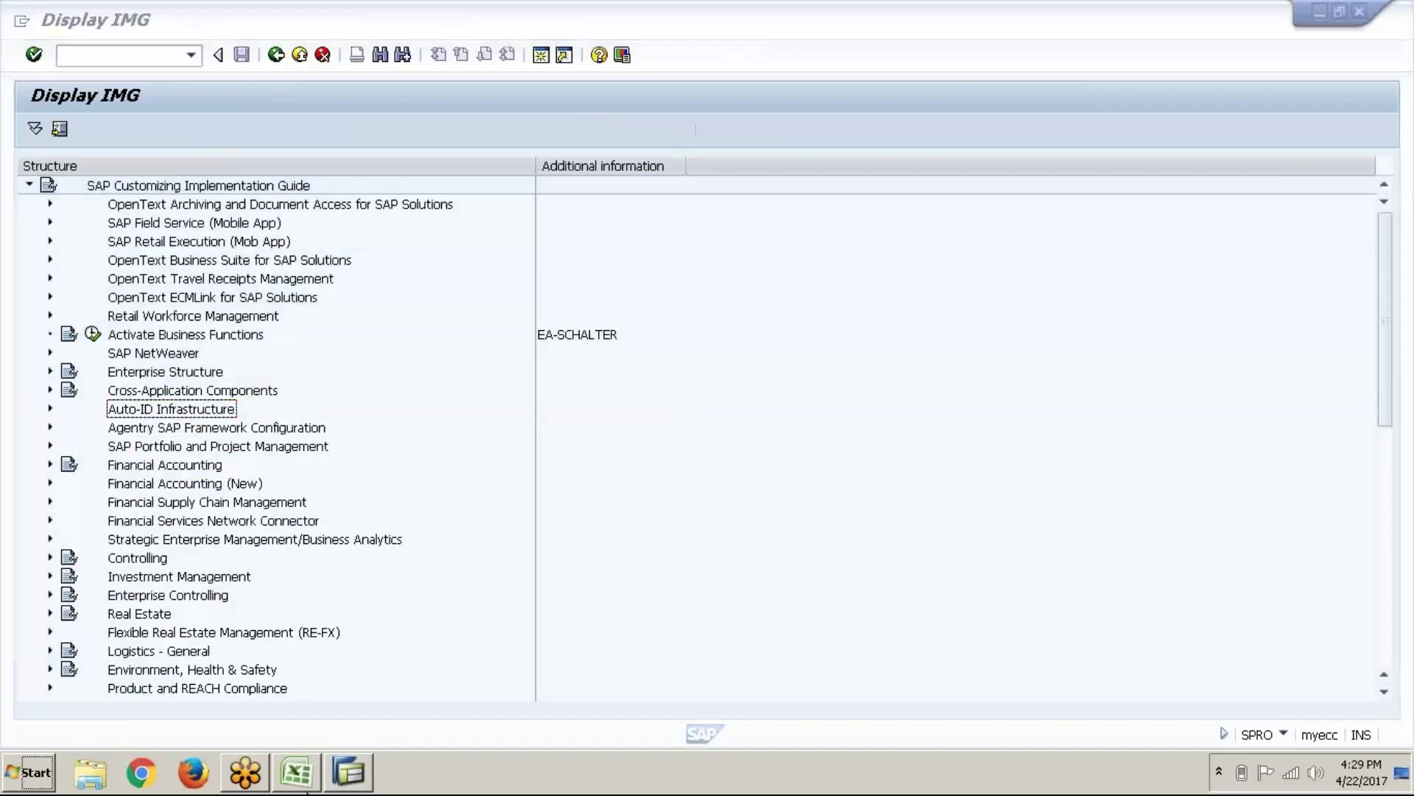
click(318, 770)
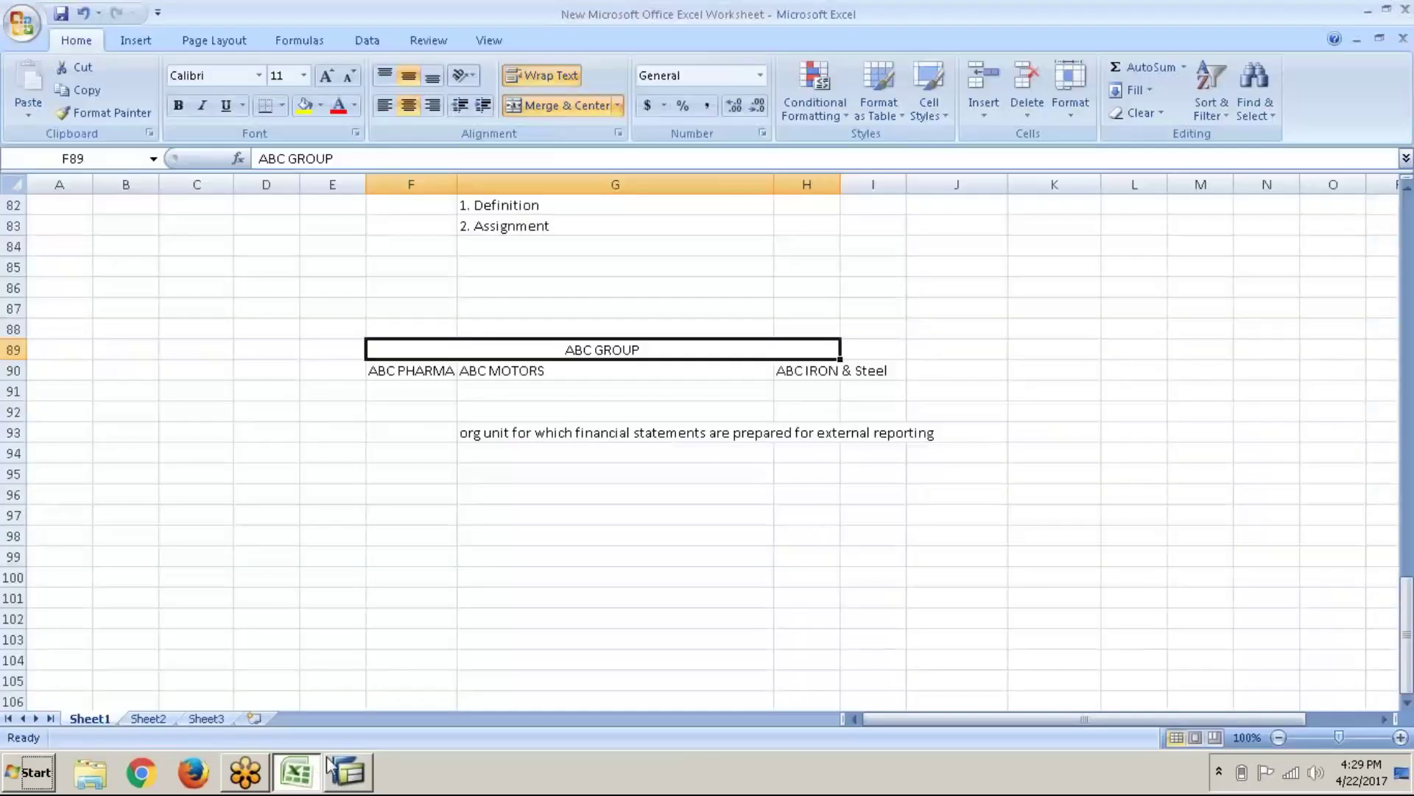
scroll(579, 373, up, 11)
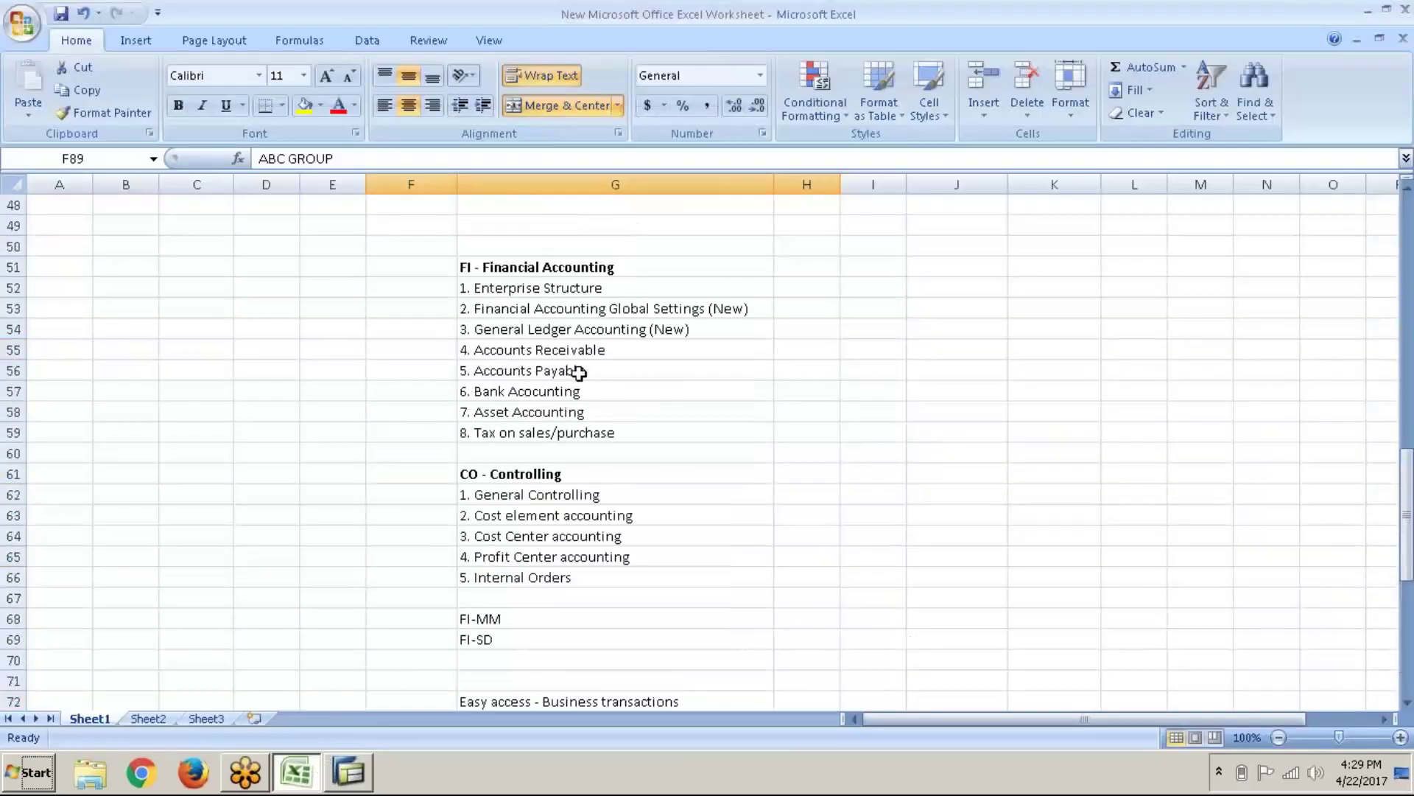
click(610, 303)
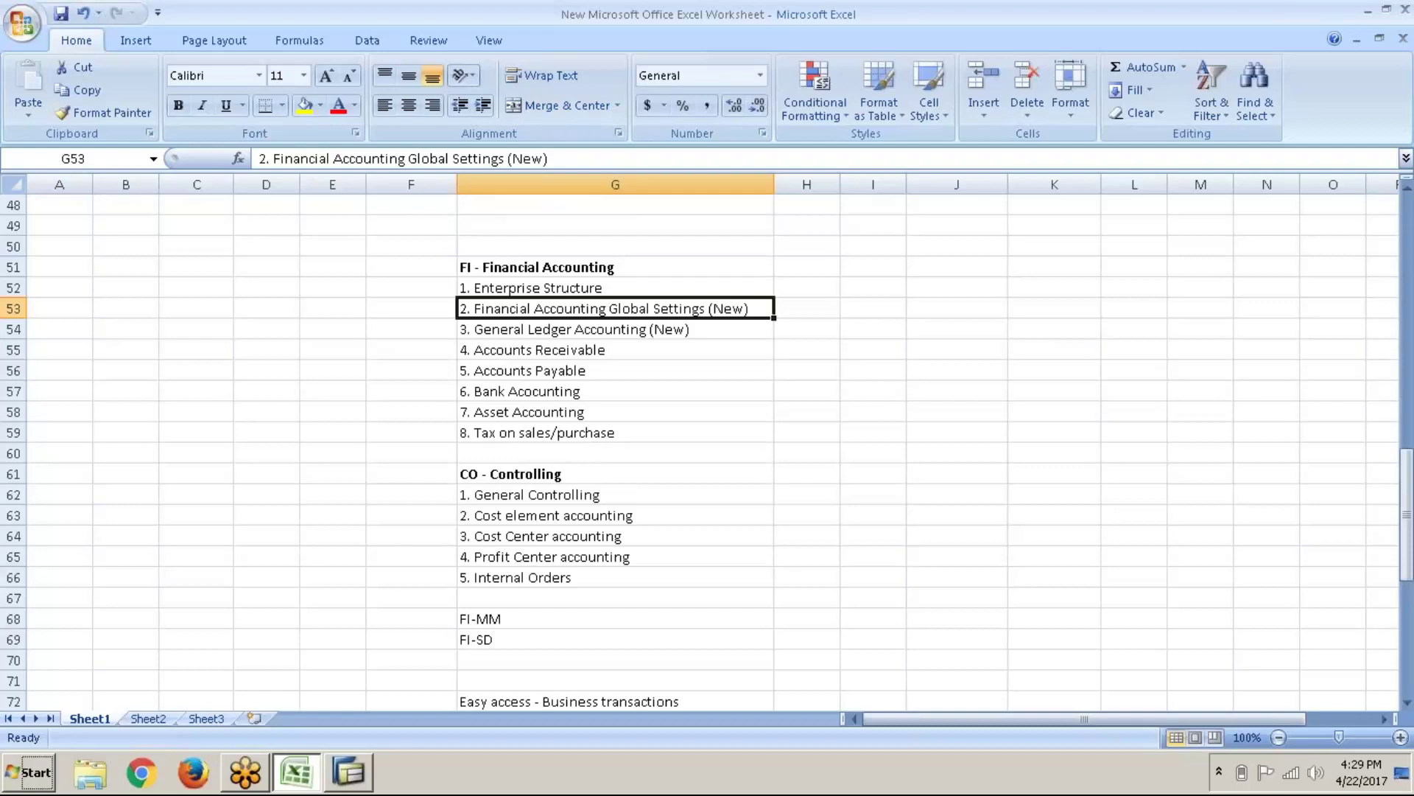
Step: Examine the remaining FI and CO topics in the worksheet, from General Ledger Accounting (New) through Internal Orders
click(577, 333)
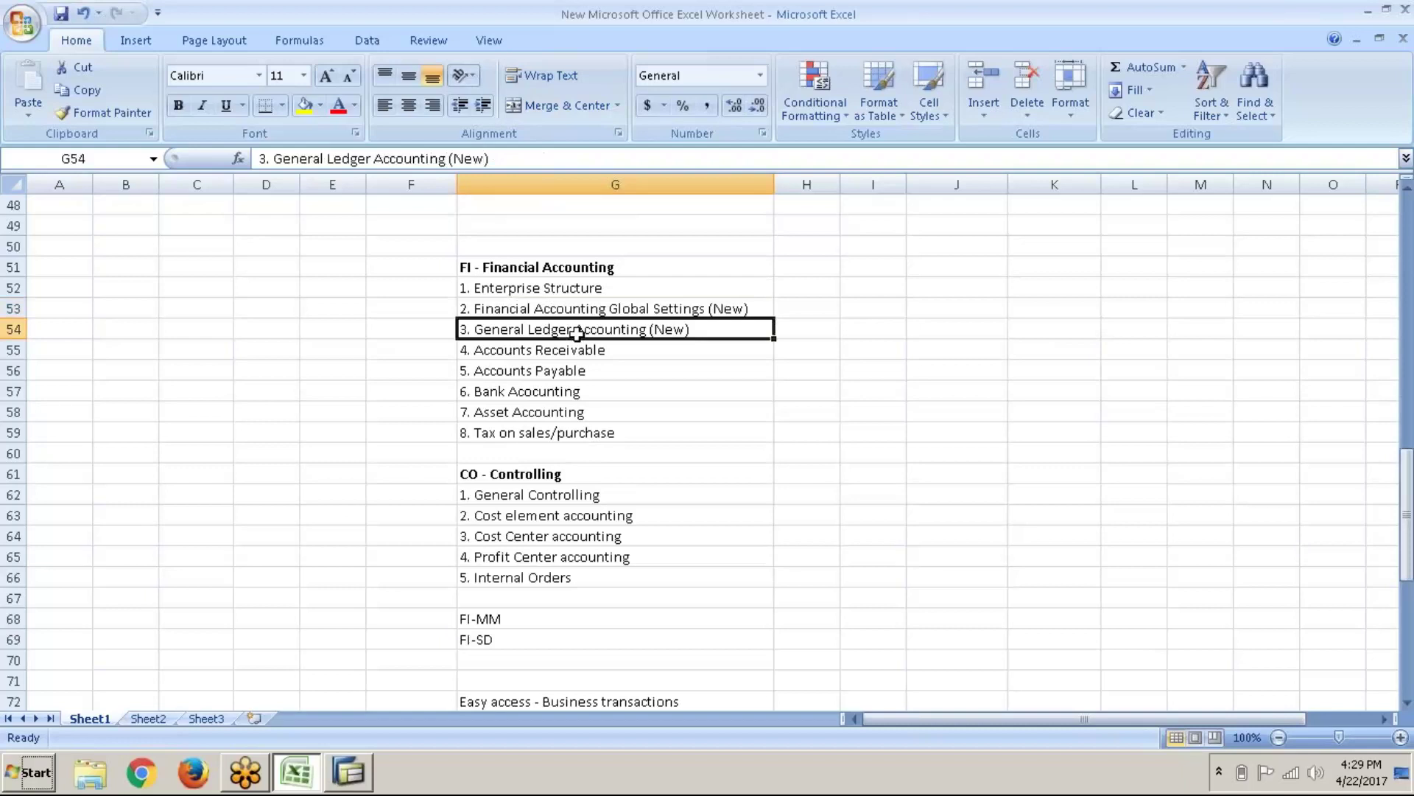
key(shift+Down)
key(shift+Down)
key(shift+Down)
key(shift+Down)
key(shift+Down)
key(shift+Down)
key(shift+Down)
key(shift+Down)
key(shift+Down)
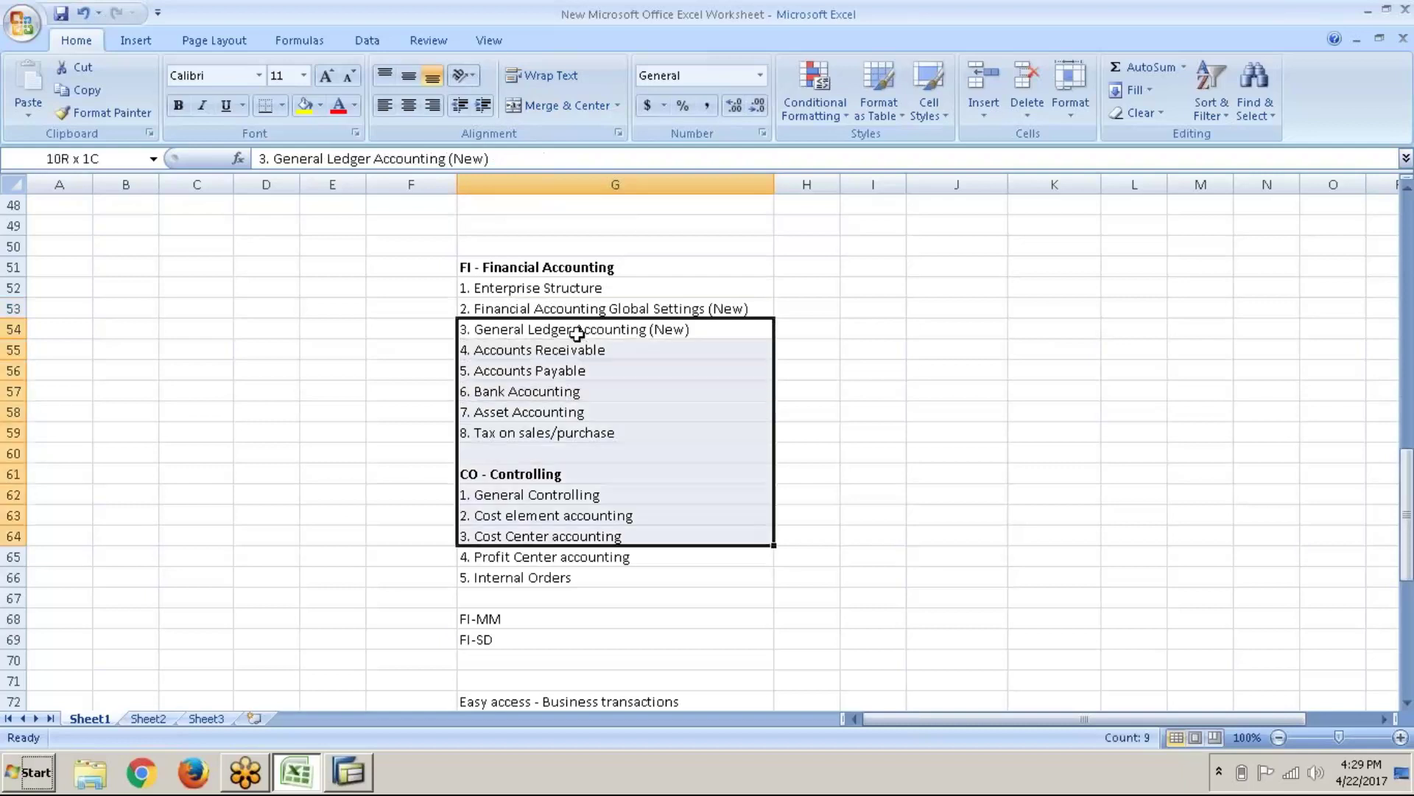
key(shift+Down)
key(shift+Down)
key(shift+Down)
key(shift+Up)
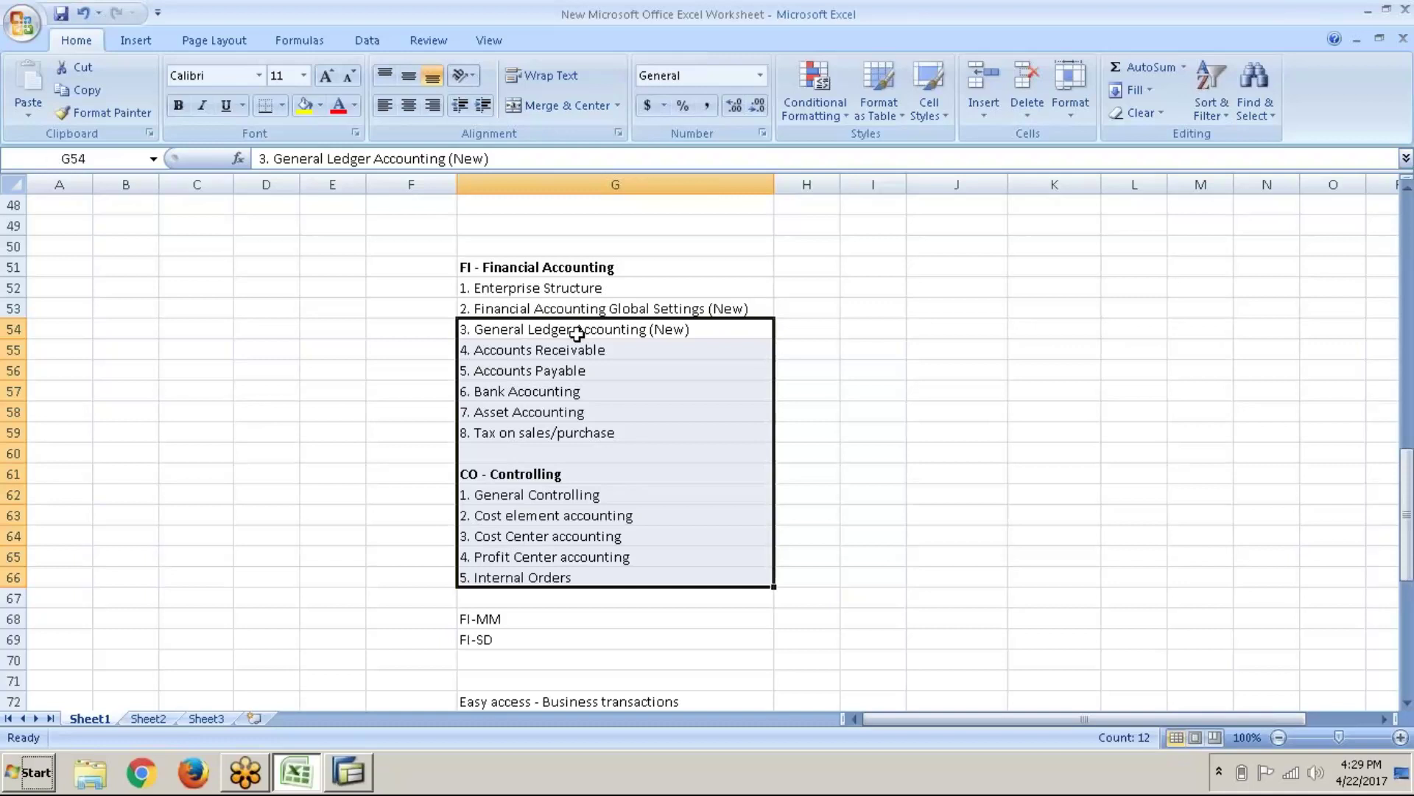
key(Up)
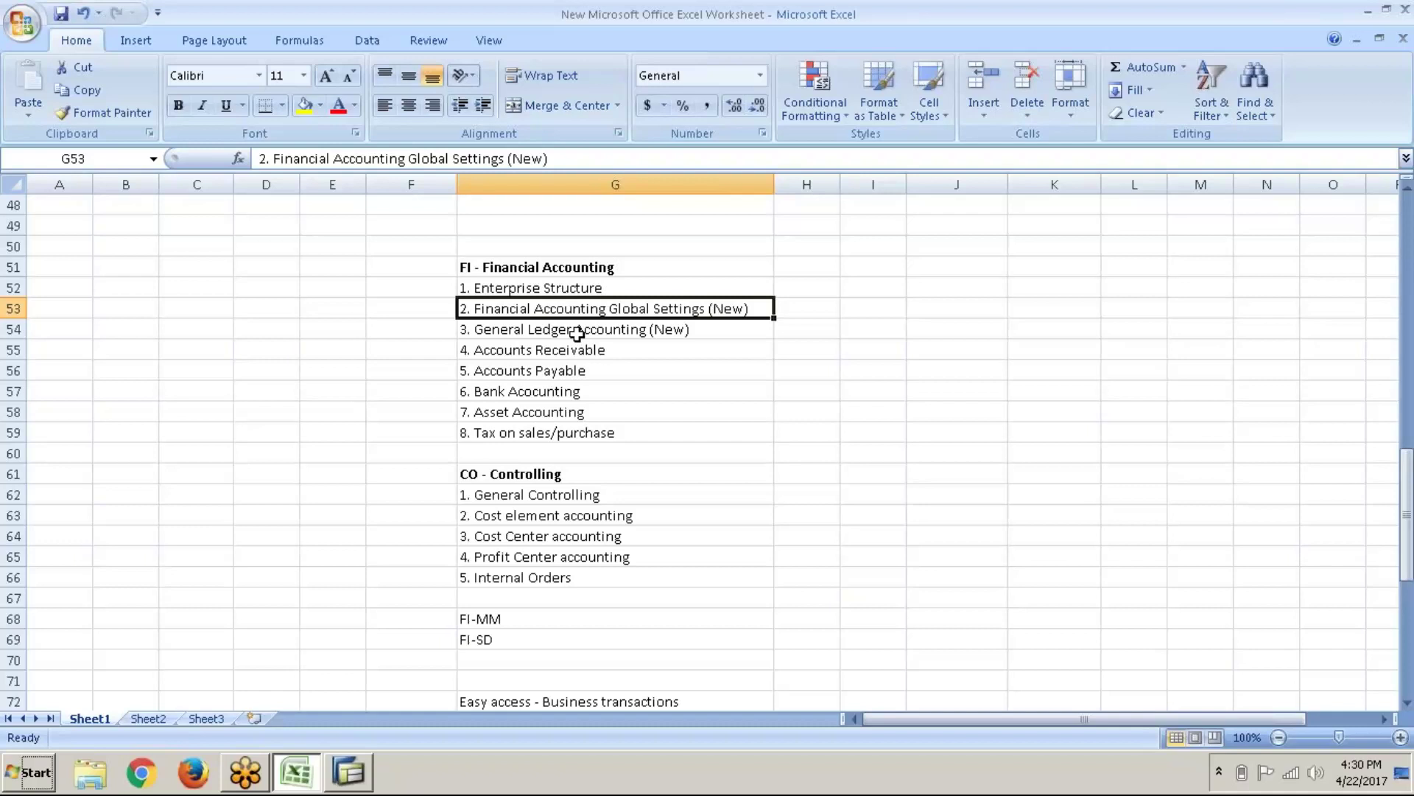
click(577, 333)
key(shift+Down)
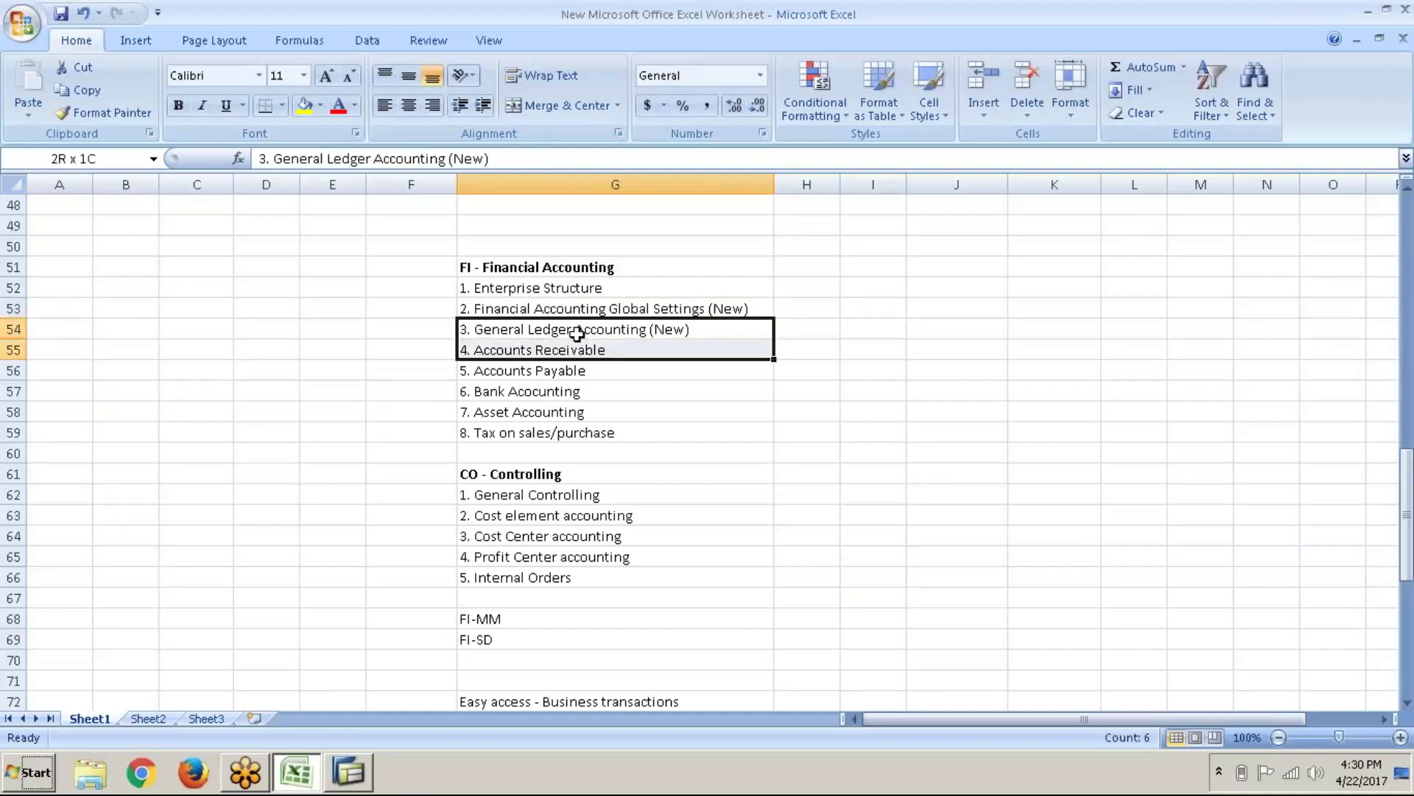
key(shift+Down)
key(shift+Down)
key(shift+Down)
key(shift+Down)
key(shift+Down)
key(shift+Down)
key(shift+Down)
key(shift+Down)
key(shift+Down)
key(shift+Down)
key(shift+Down)
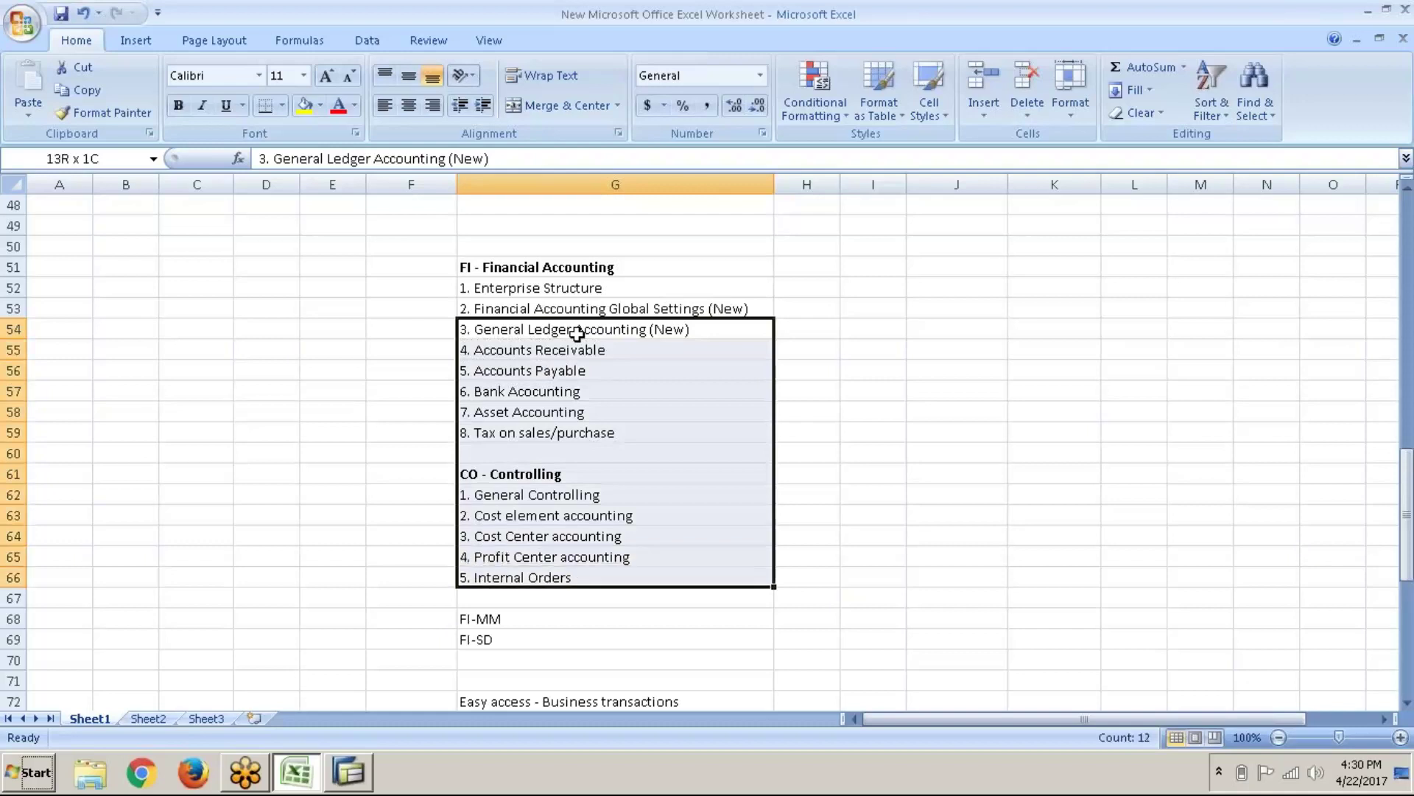
key(shift+Up)
key(shift+Up)
key(shift+Up)
key(shift+Up)
key(shift+Up)
key(shift+Up)
key(shift+Up)
key(shift+Up)
key(shift+Up)
key(shift+Up)
key(shift+Up)
key(shift+Up)
key(shift+Up)
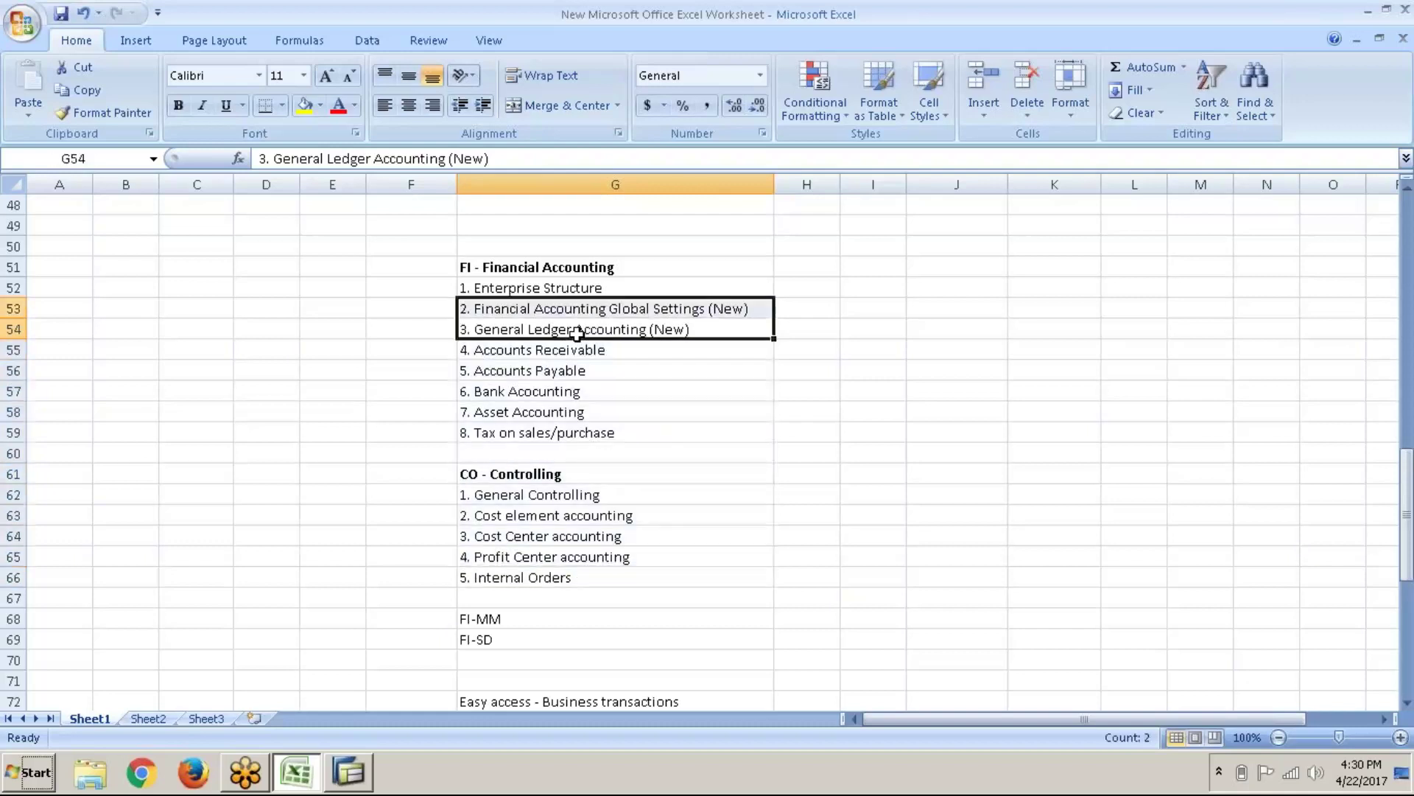
key(Down)
key(Up)
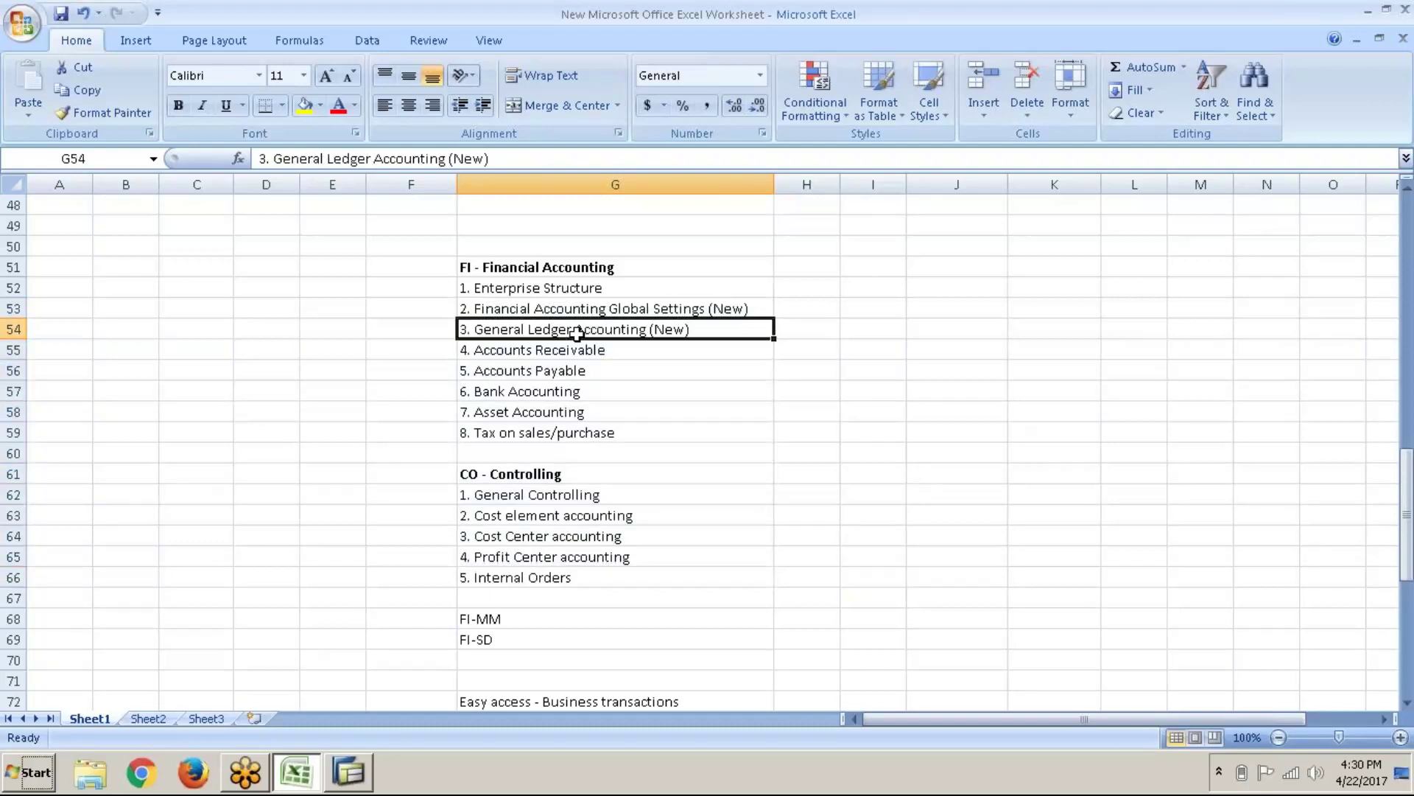
key(Up)
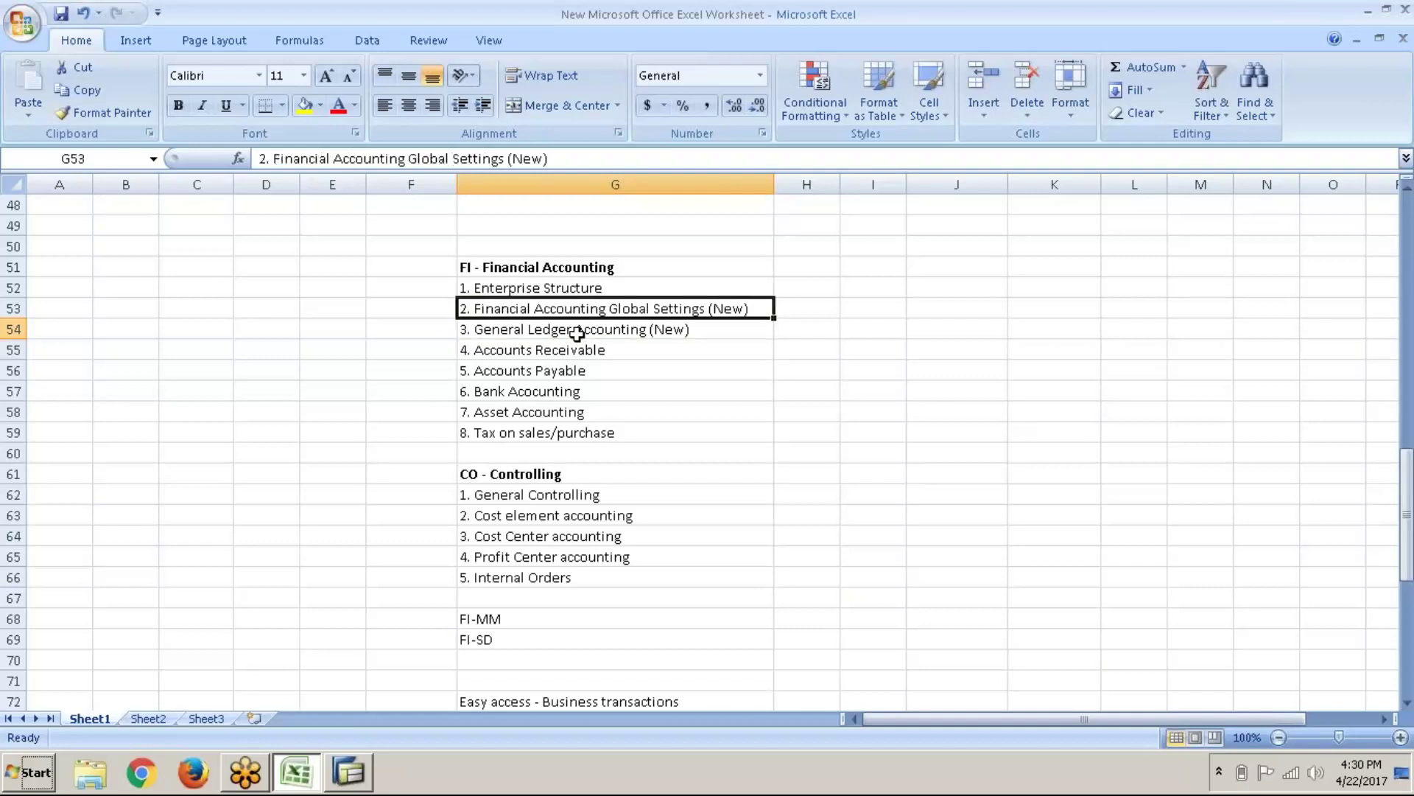
key(Down)
key(Down)
key(Up)
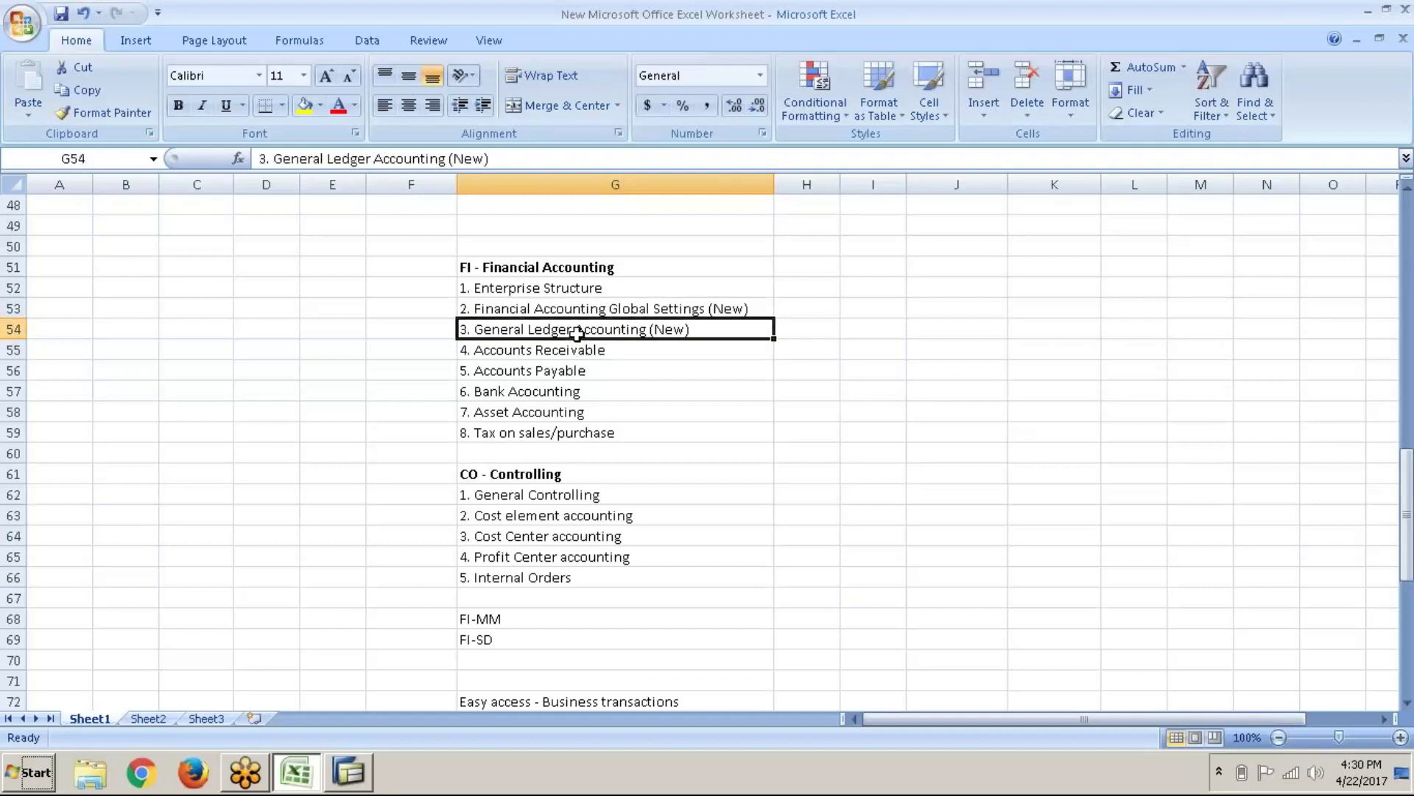
key(Up)
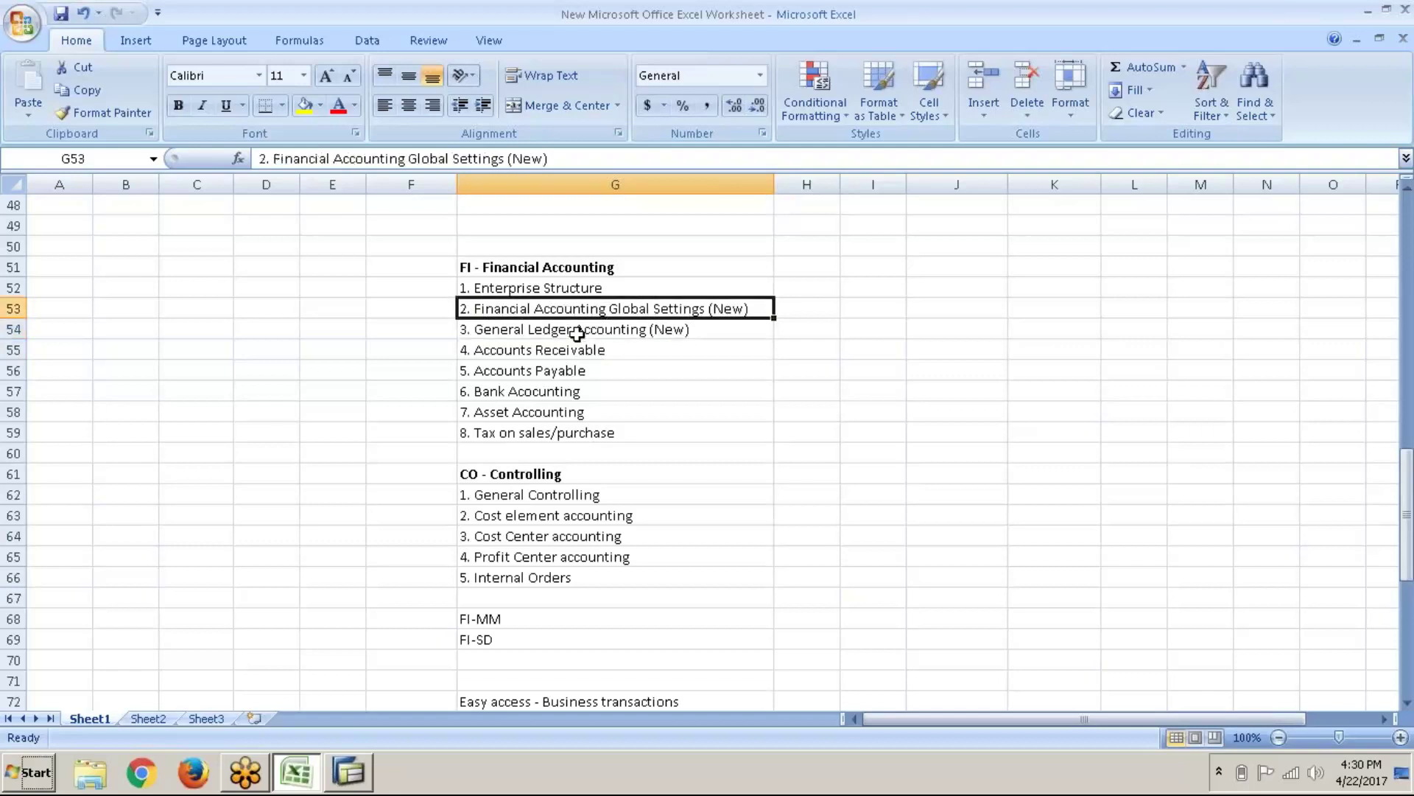
key(Down)
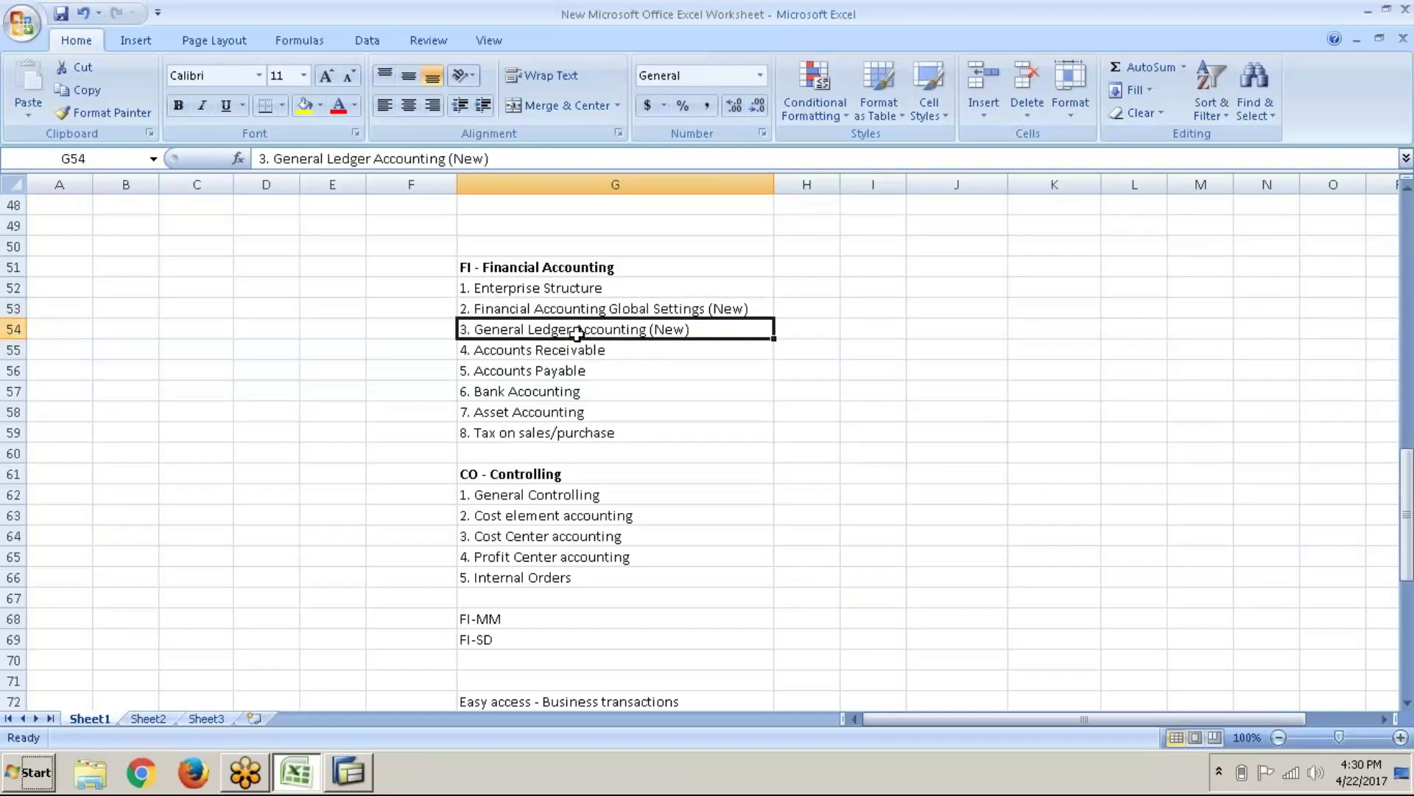
key(Up)
key(Down)
key(Up)
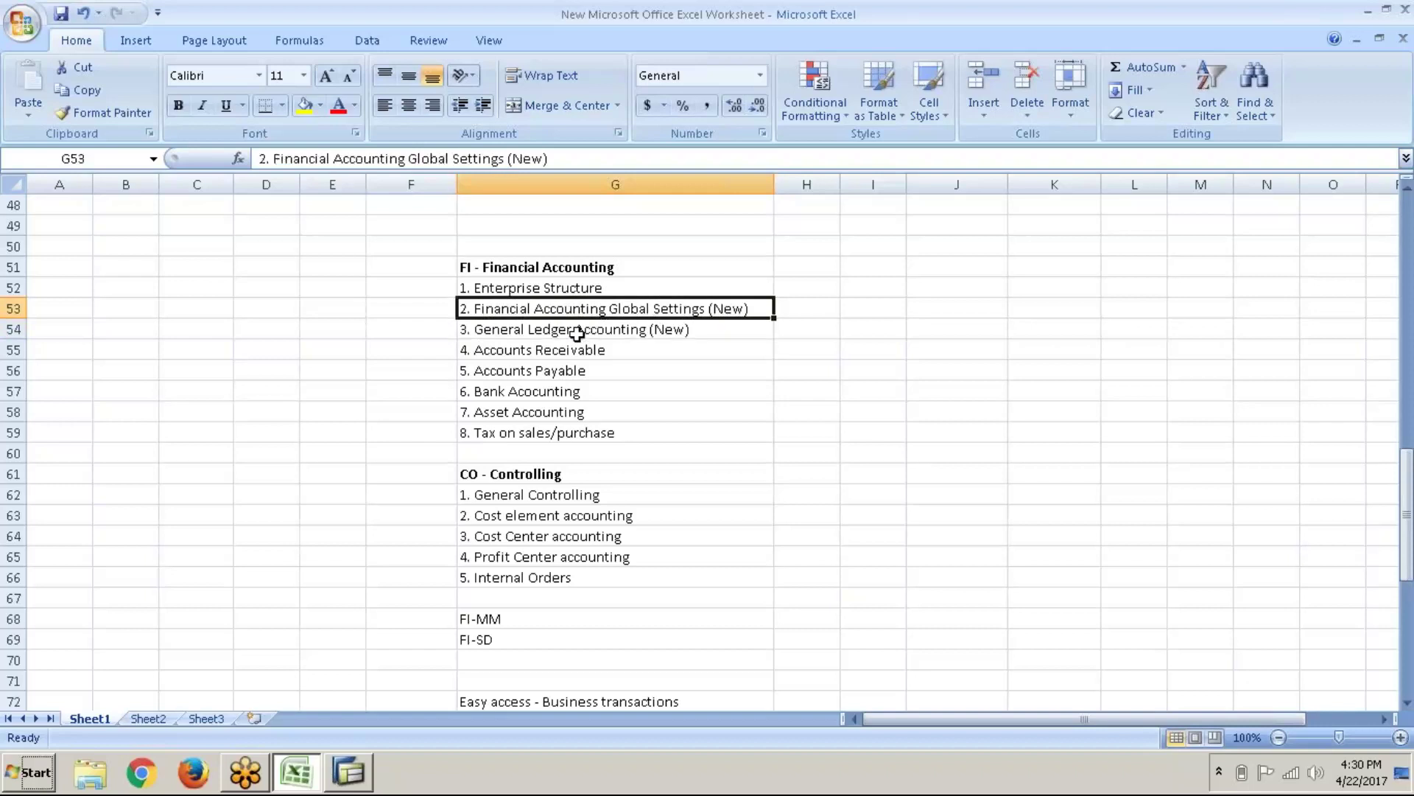
key(Down)
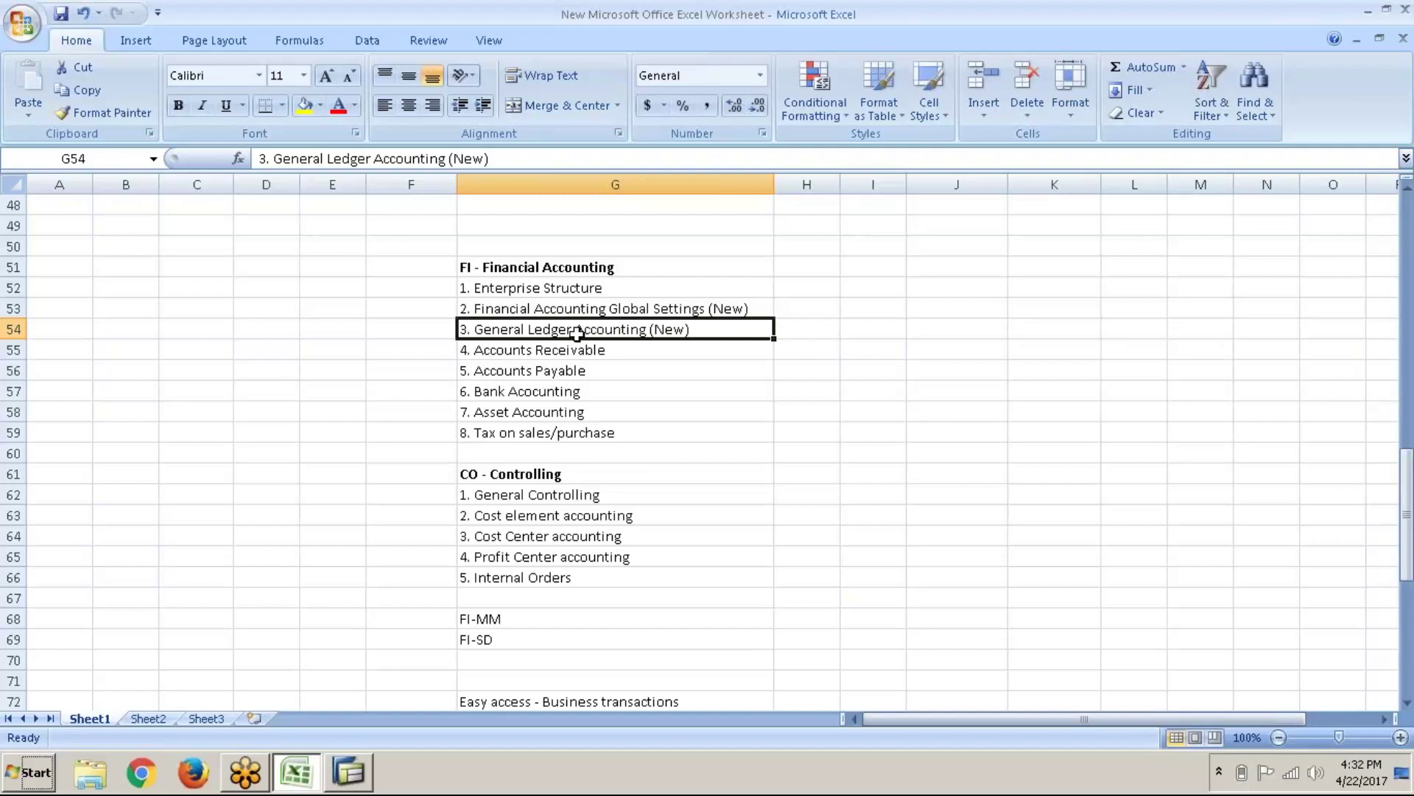
click(1059, 25)
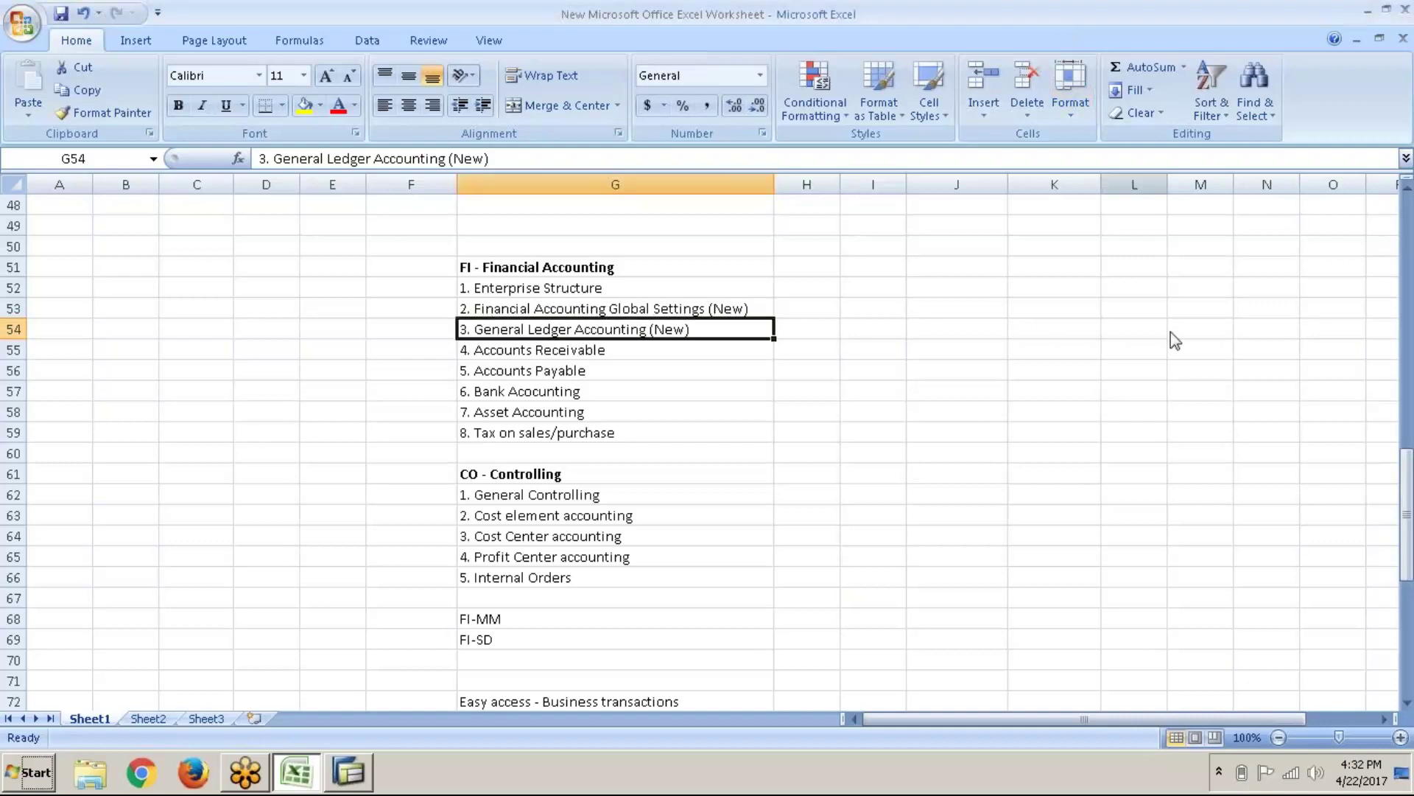